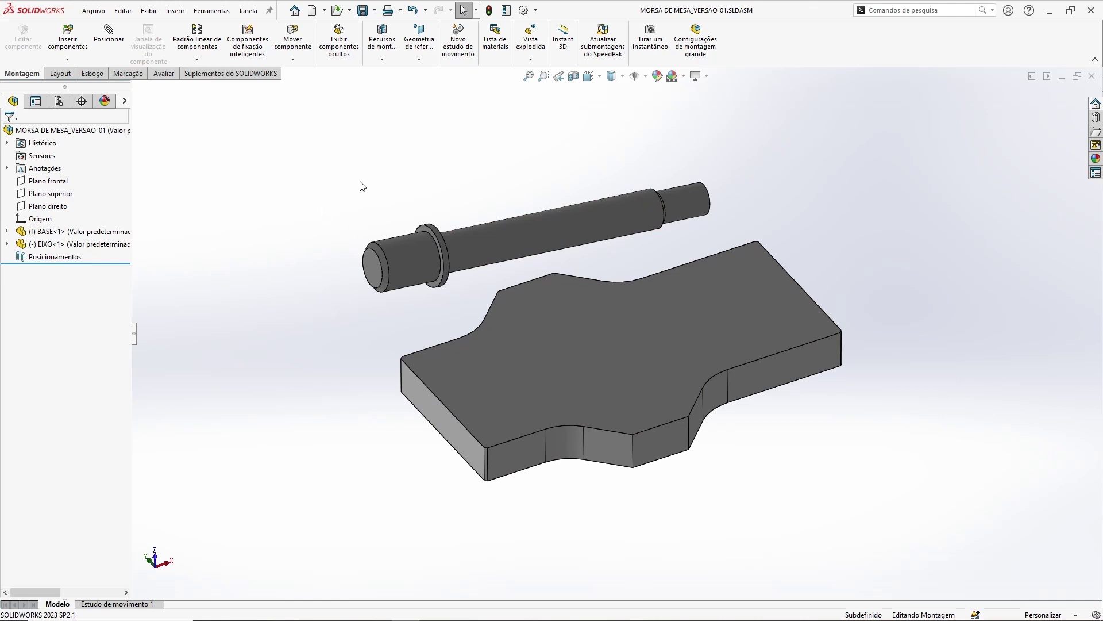
# Orbit and zoom the assembly to view the shaft and base from several angles.
pyautogui.moveTo(372, 186); pyautogui.dragTo(383, 176, button='middle')
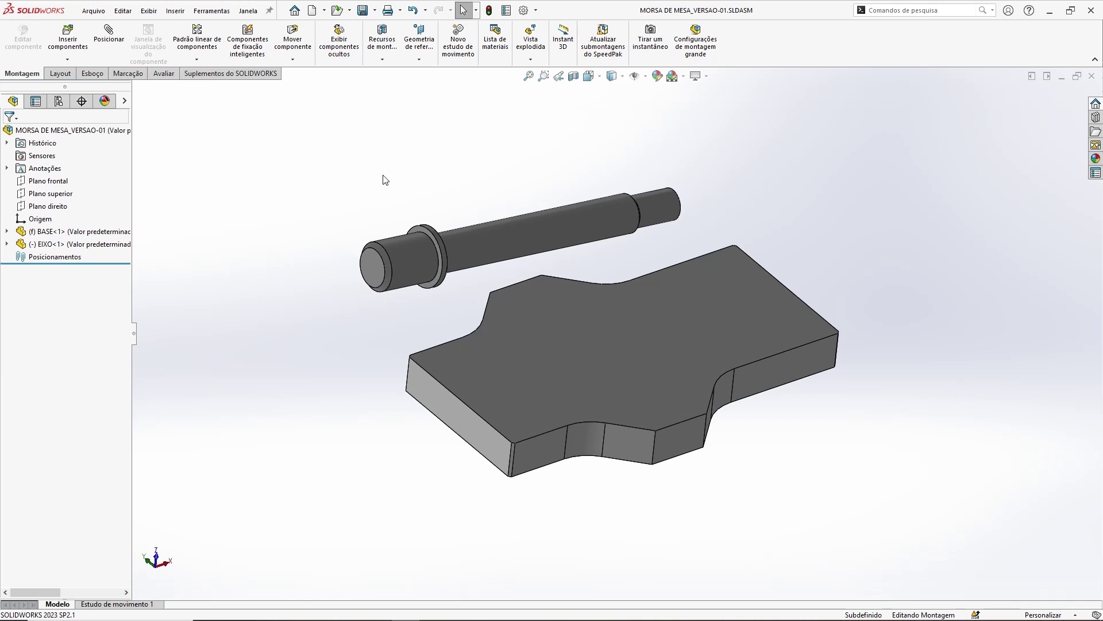
pyautogui.moveTo(471, 173)
pyautogui.mouseDown(button='middle')
pyautogui.moveTo(433, 129)
pyautogui.moveTo(485, 113)
pyautogui.moveTo(524, 125)
pyautogui.moveTo(529, 252)
pyautogui.mouseUp(button='middle')
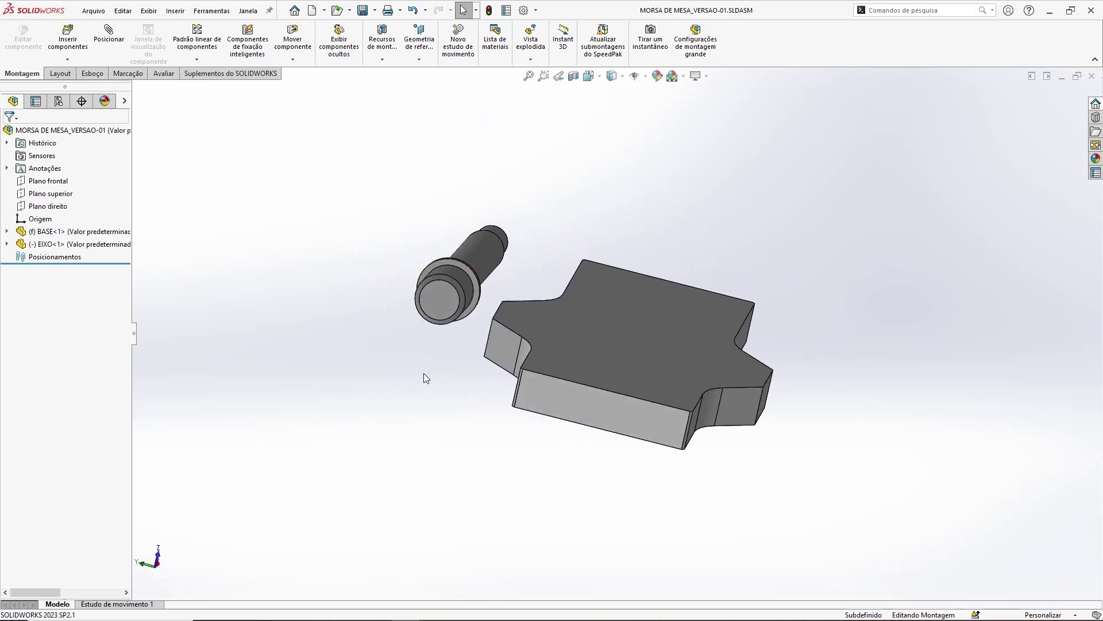
pyautogui.scroll(-2, 424, 374)
pyautogui.scroll(1, 436, 362)
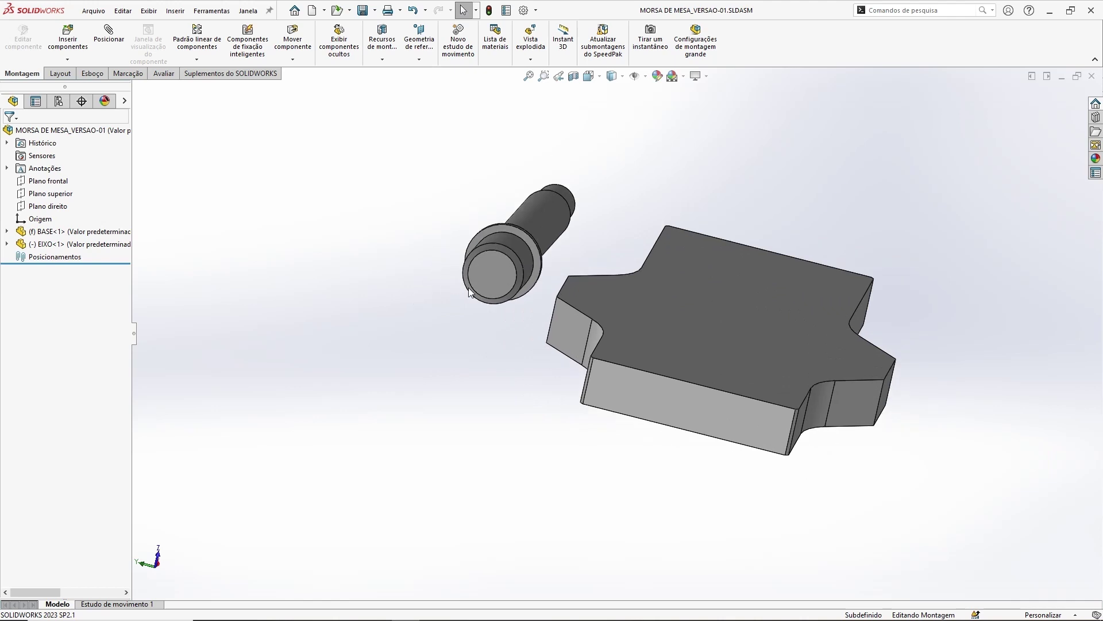
pyautogui.moveTo(839, 257)
pyautogui.mouseDown(button='middle')
pyautogui.moveTo(830, 242)
pyautogui.moveTo(815, 246)
pyautogui.mouseUp(button='middle')
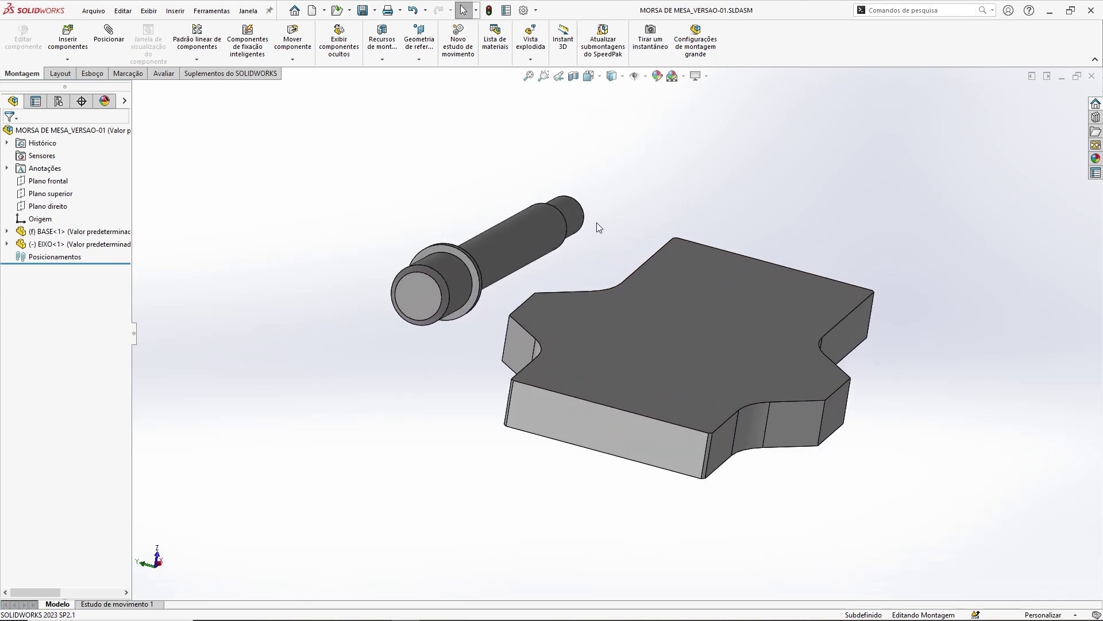
# Open the EIXO shaft part in its own window and zoom onto its flange end rings.
pyautogui.rightClick(535, 231)
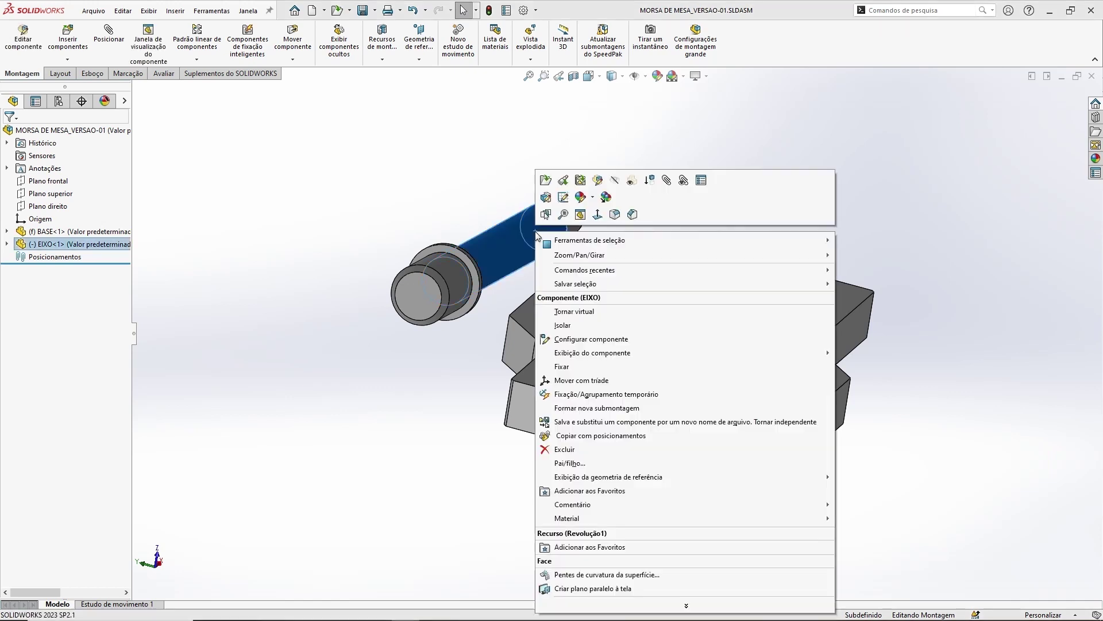
pyautogui.click(546, 181)
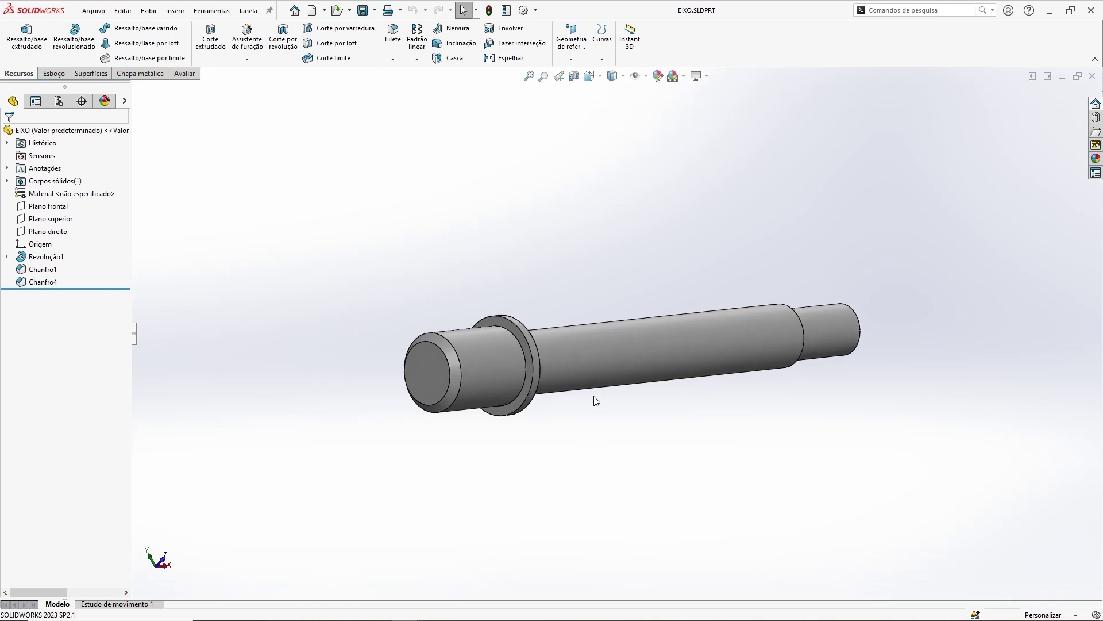
pyautogui.hotkey('ctrl', '3')
pyautogui.moveTo(597, 318); pyautogui.dragTo(586, 318, button='middle')
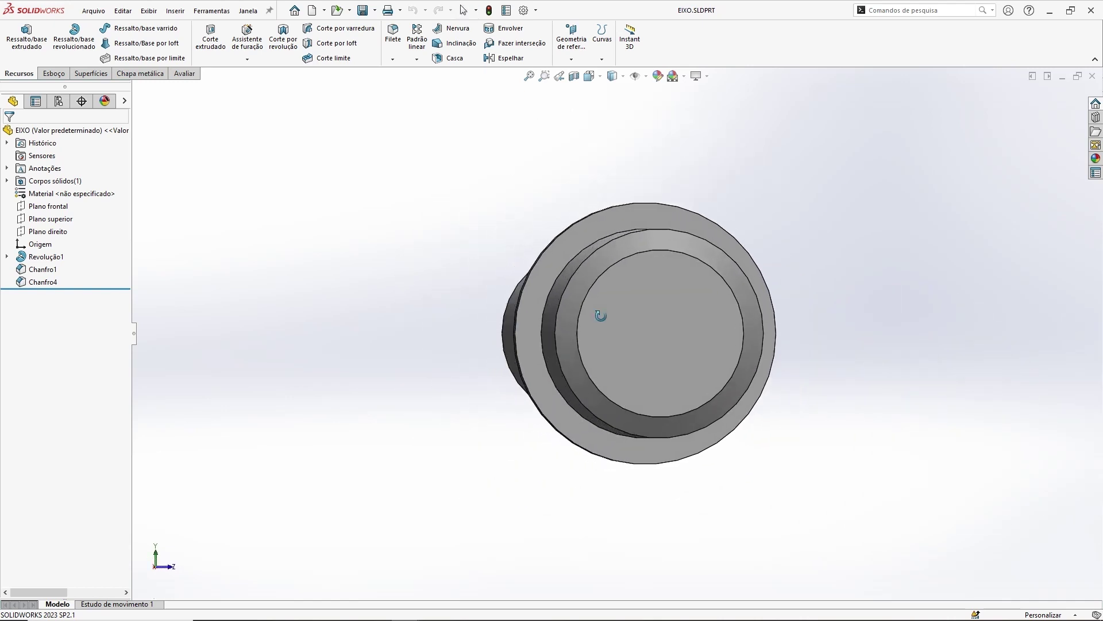
pyautogui.scroll(-5, 511, 333)
pyautogui.moveTo(512, 332); pyautogui.dragTo(591, 344, button='middle')
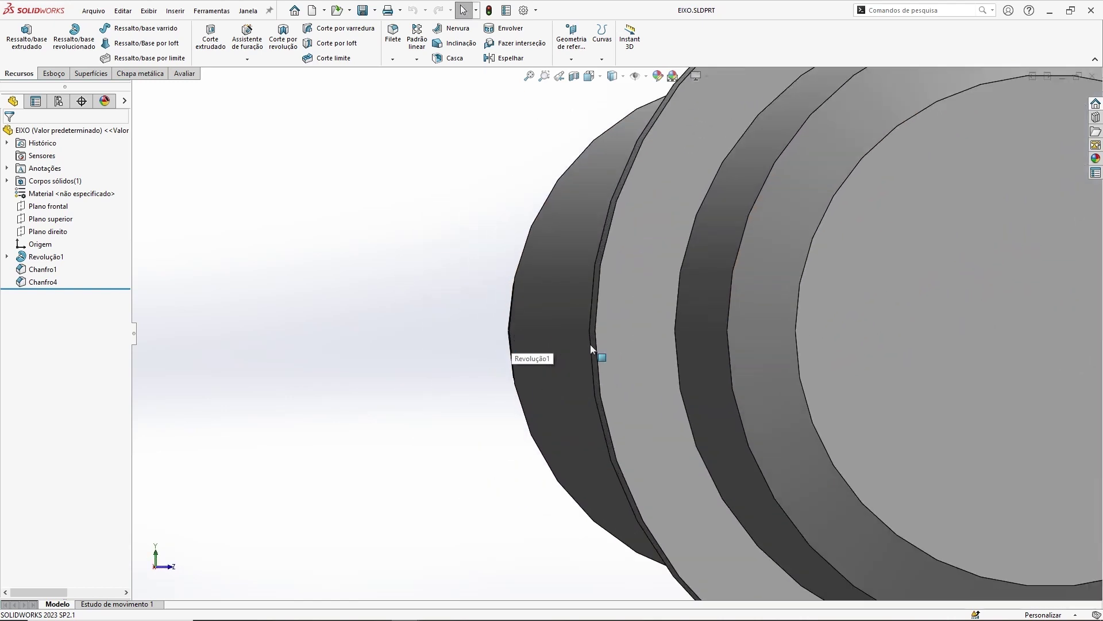
pyautogui.scroll(-3, 626, 298)
pyautogui.scroll(-2, 589, 185)
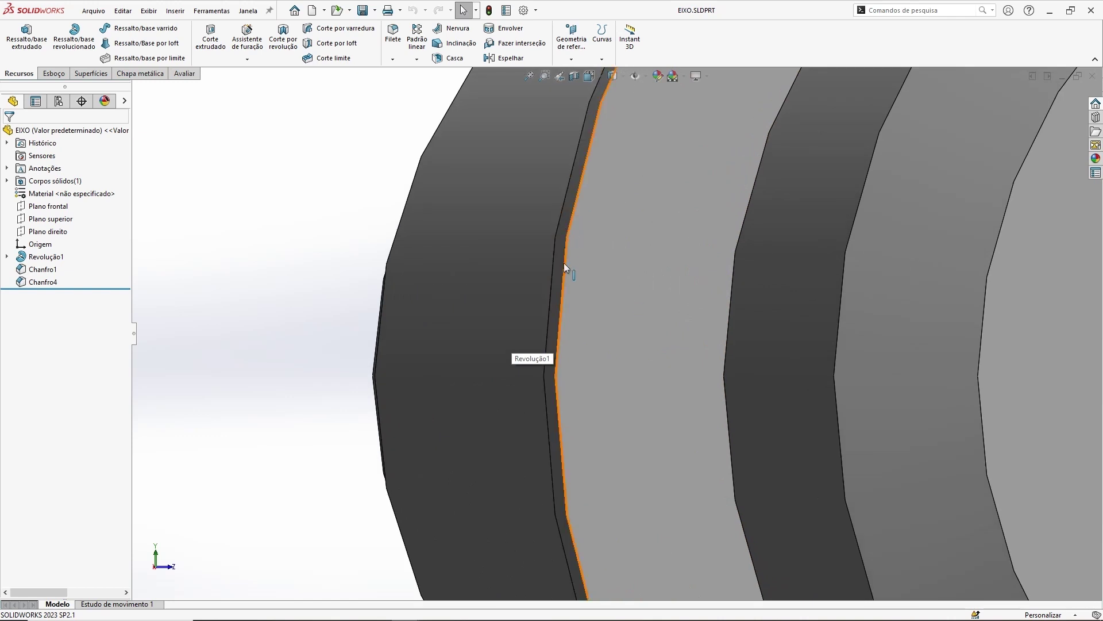
pyautogui.moveTo(654, 242)
pyautogui.mouseDown(button='middle')
pyautogui.moveTo(512, 304)
pyautogui.moveTo(570, 218)
pyautogui.mouseUp(button='middle')
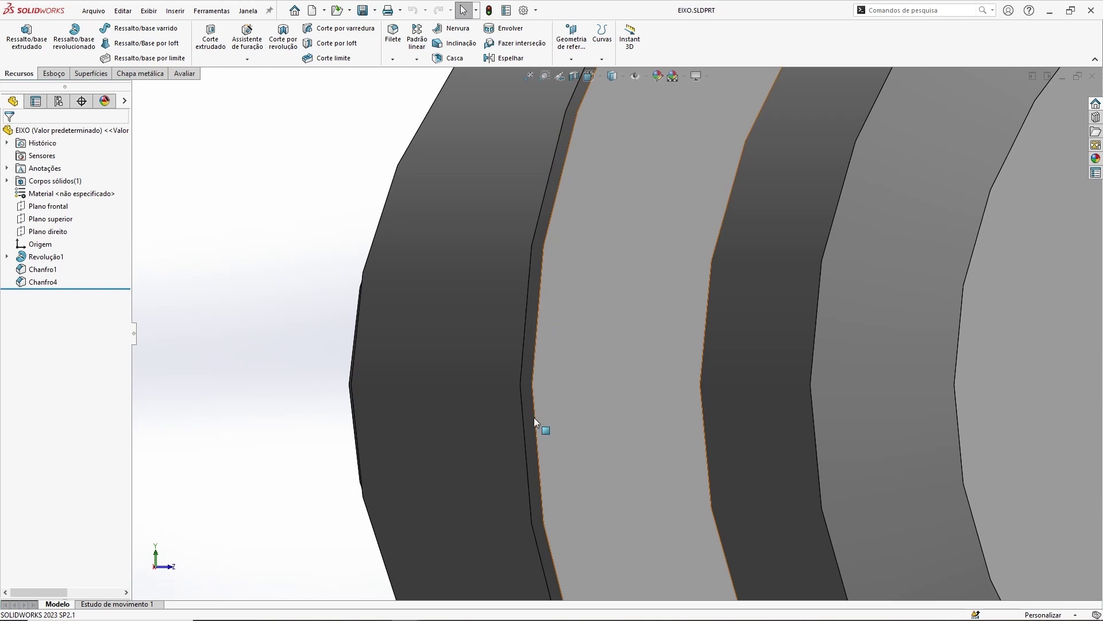
pyautogui.scroll(-2, 571, 326)
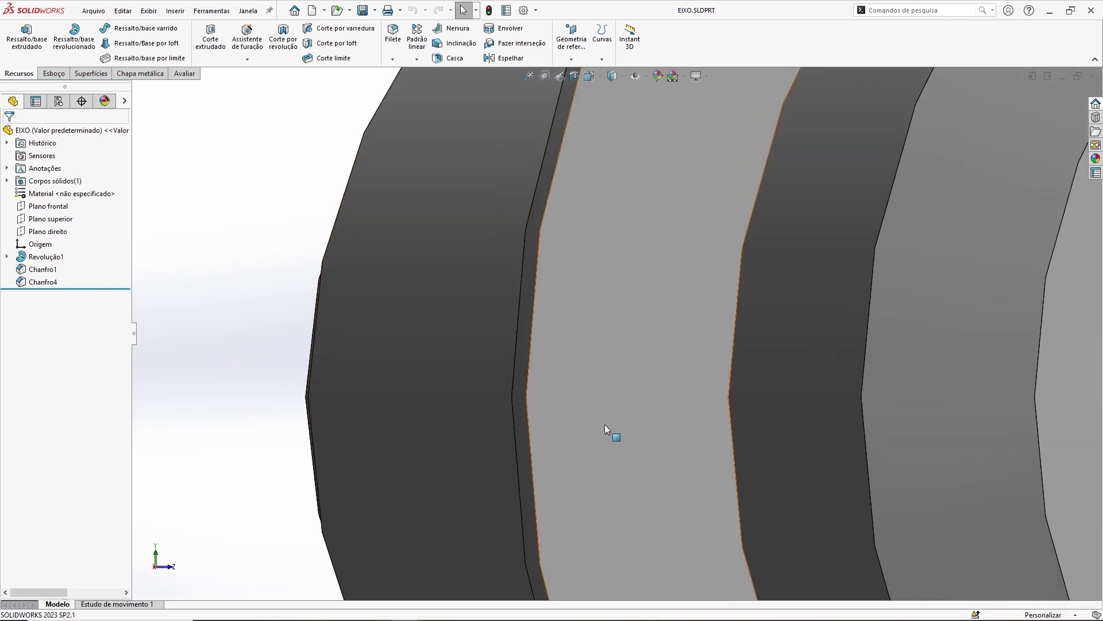
pyautogui.scroll(3, 604, 424)
pyautogui.scroll(2, 618, 415)
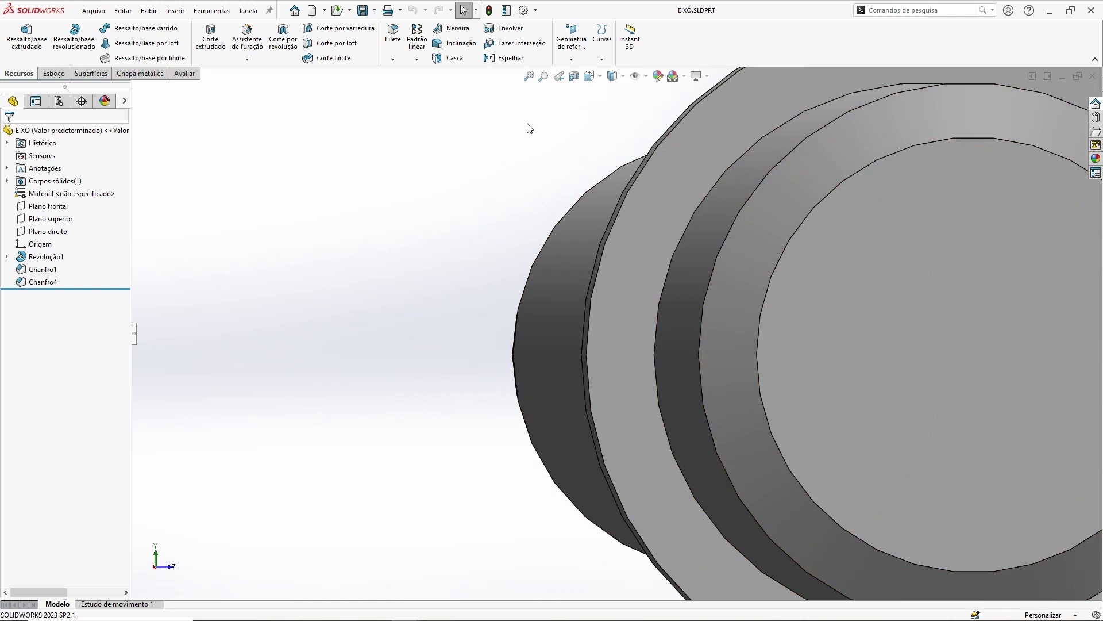
# Drop EIXO's shaded image quality near minimum, deviation 0.20666867mm, in Document Properties.
pyautogui.click(525, 13)
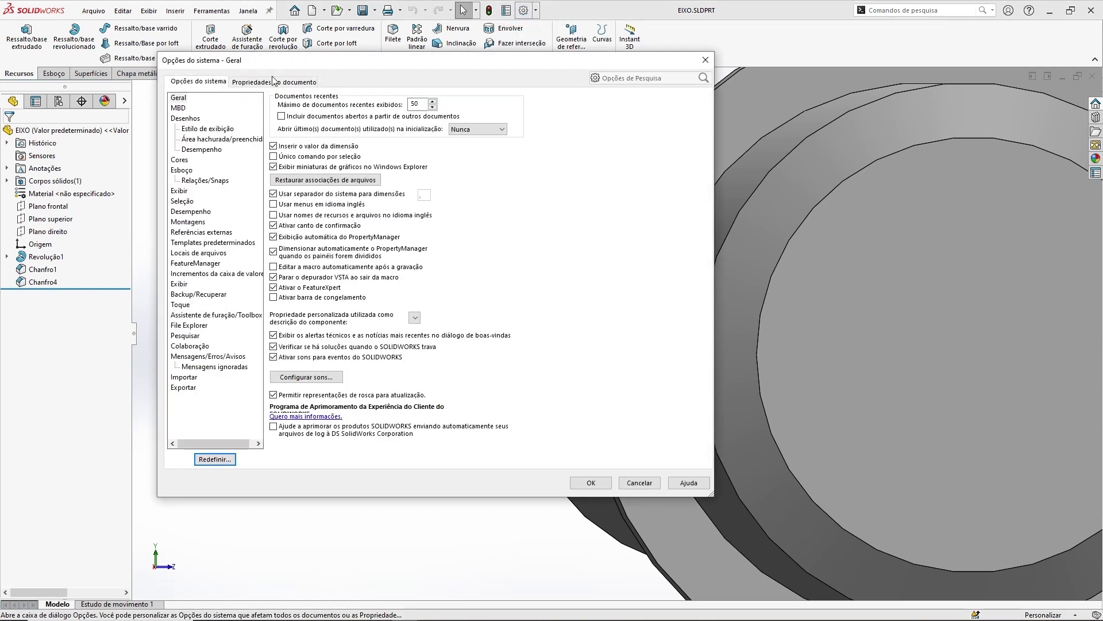
pyautogui.click(283, 85)
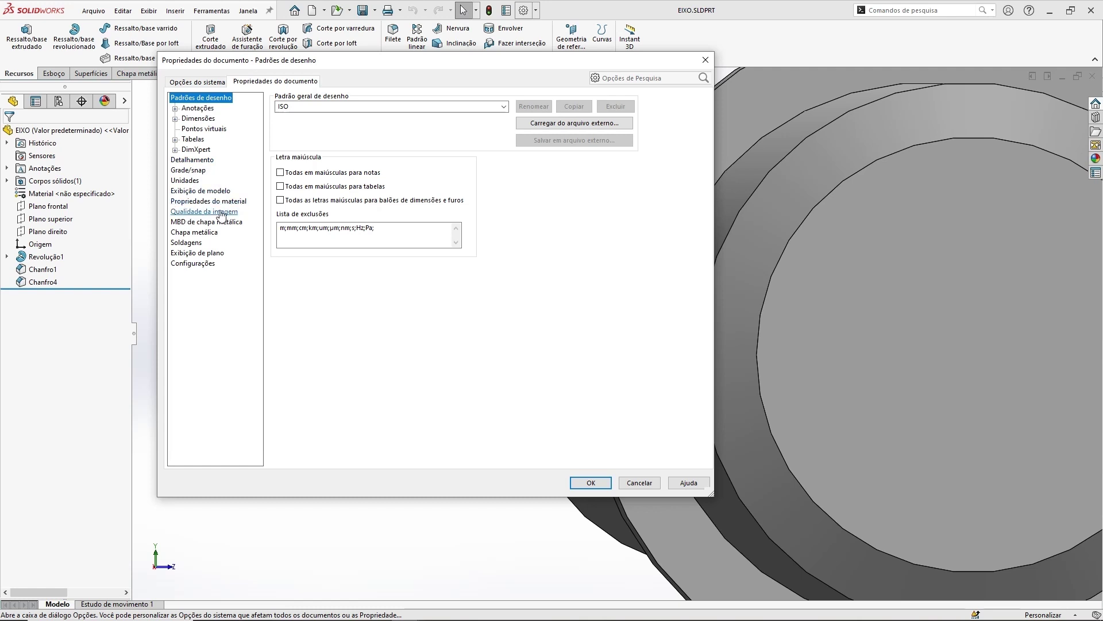
pyautogui.click(222, 212)
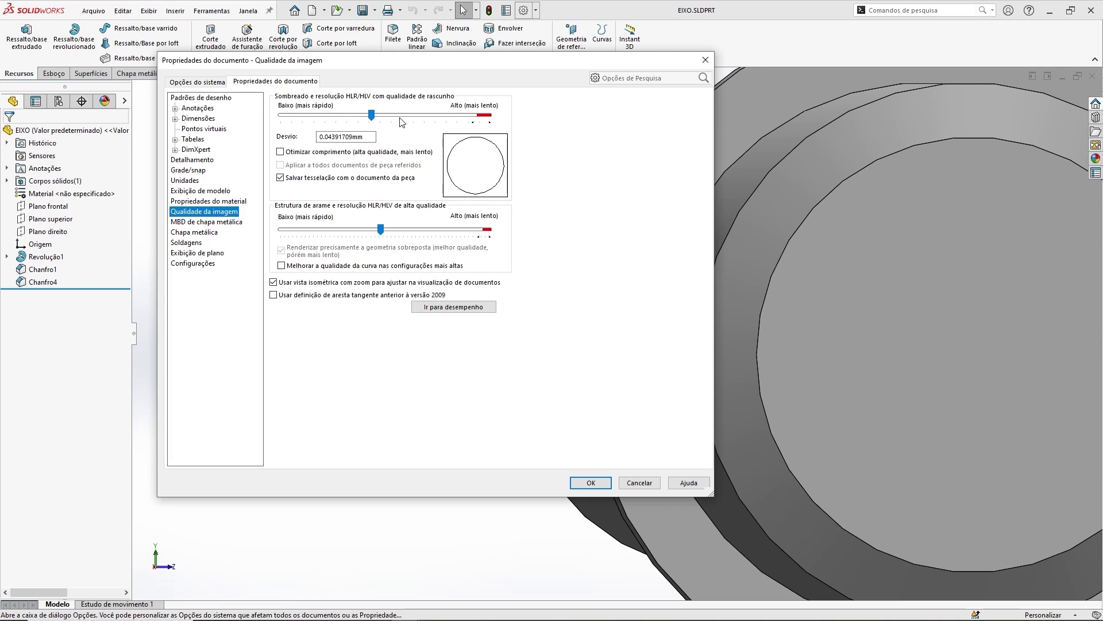
pyautogui.moveTo(372, 115); pyautogui.dragTo(290, 118)
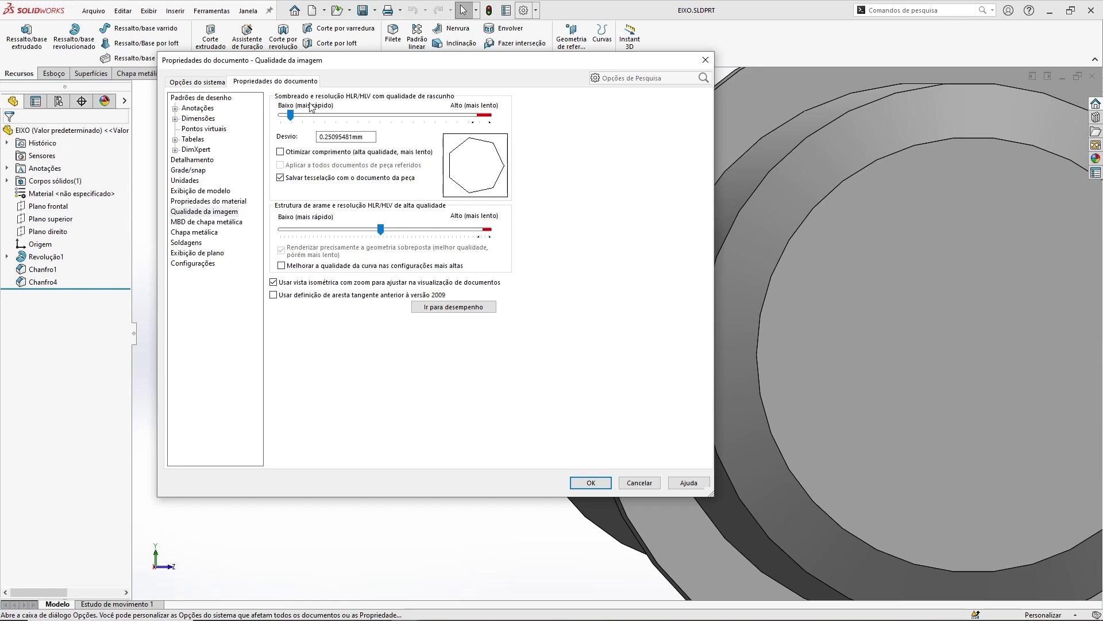
pyautogui.moveTo(291, 115); pyautogui.dragTo(462, 121)
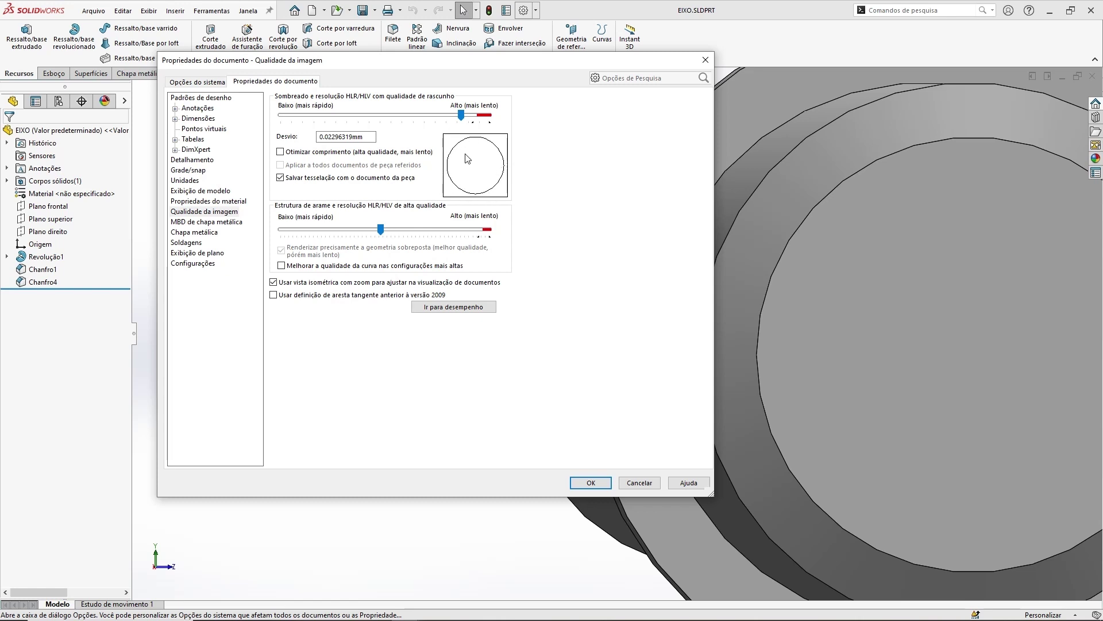
pyautogui.moveTo(419, 114); pyautogui.dragTo(294, 113)
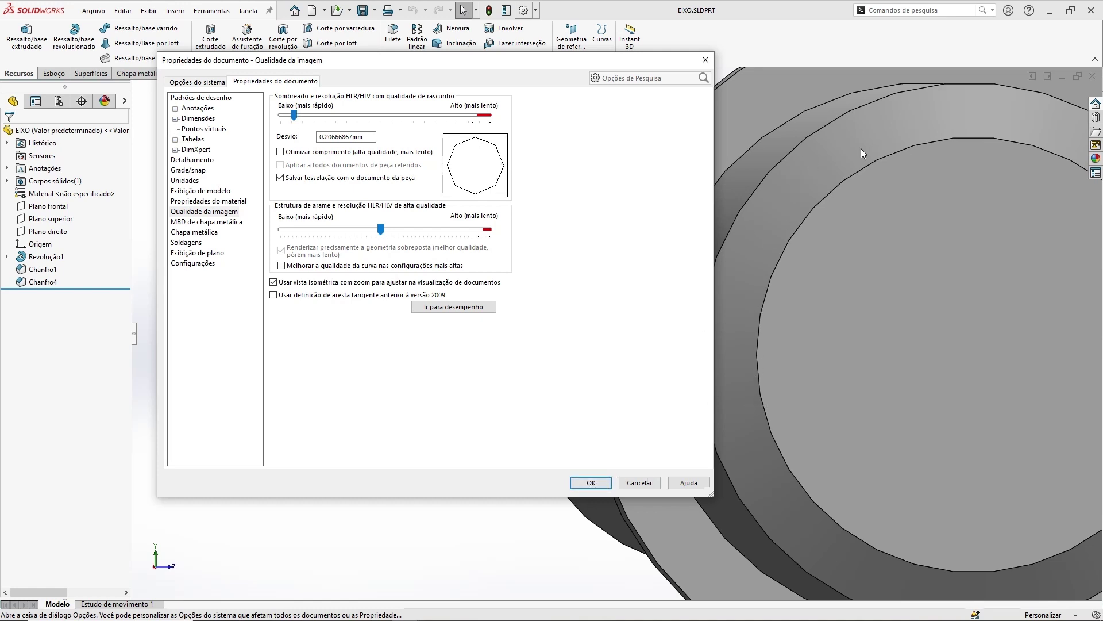
pyautogui.click(591, 481)
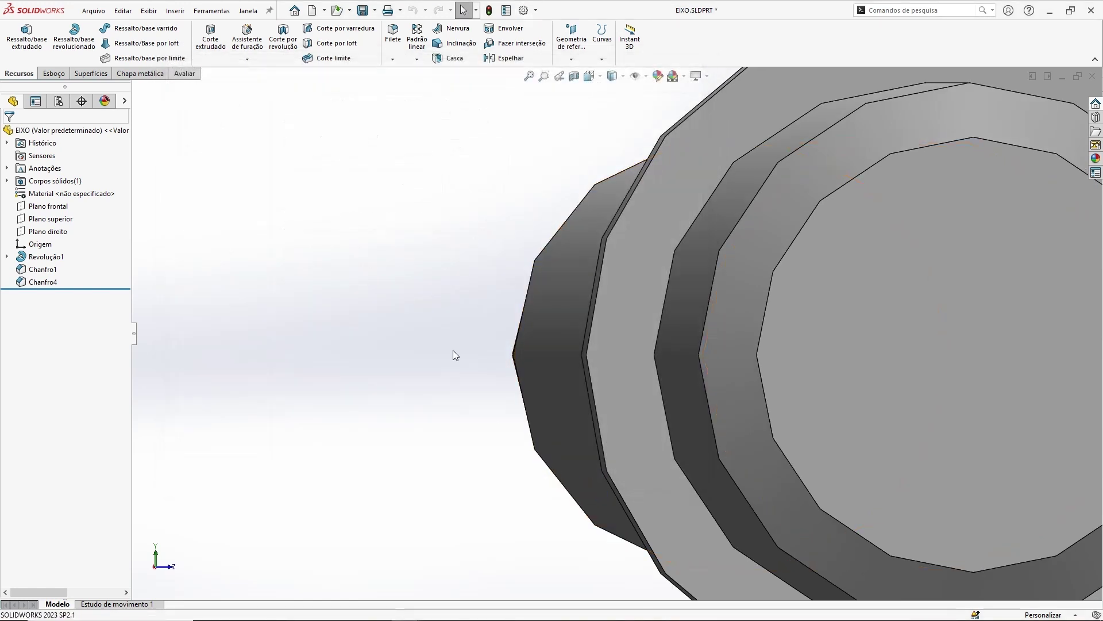
# Inspect the faceted shaft's side and chamfered end, then reopen the system options.
pyautogui.scroll(3, 715, 350)
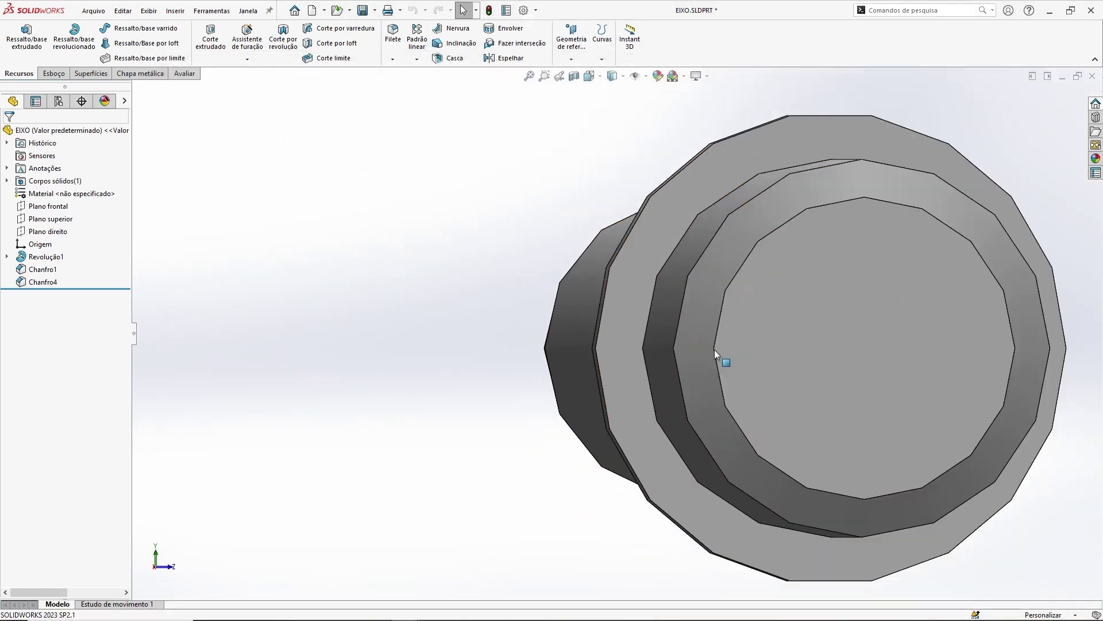
pyautogui.scroll(1, 712, 336)
pyautogui.moveTo(712, 336); pyautogui.dragTo(553, 334, button='middle')
pyautogui.scroll(2, 553, 335)
pyautogui.scroll(-6, 553, 335)
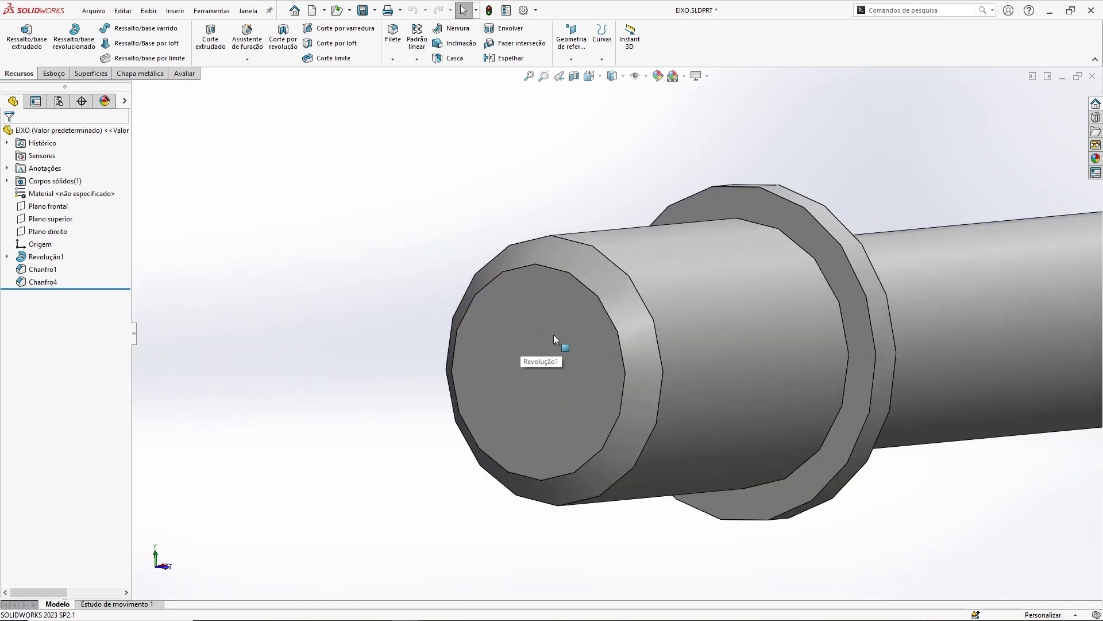
pyautogui.moveTo(580, 344)
pyautogui.mouseDown(button='middle')
pyautogui.moveTo(636, 323)
pyautogui.moveTo(491, 335)
pyautogui.mouseUp(button='middle')
pyautogui.scroll(-3, 375, 325)
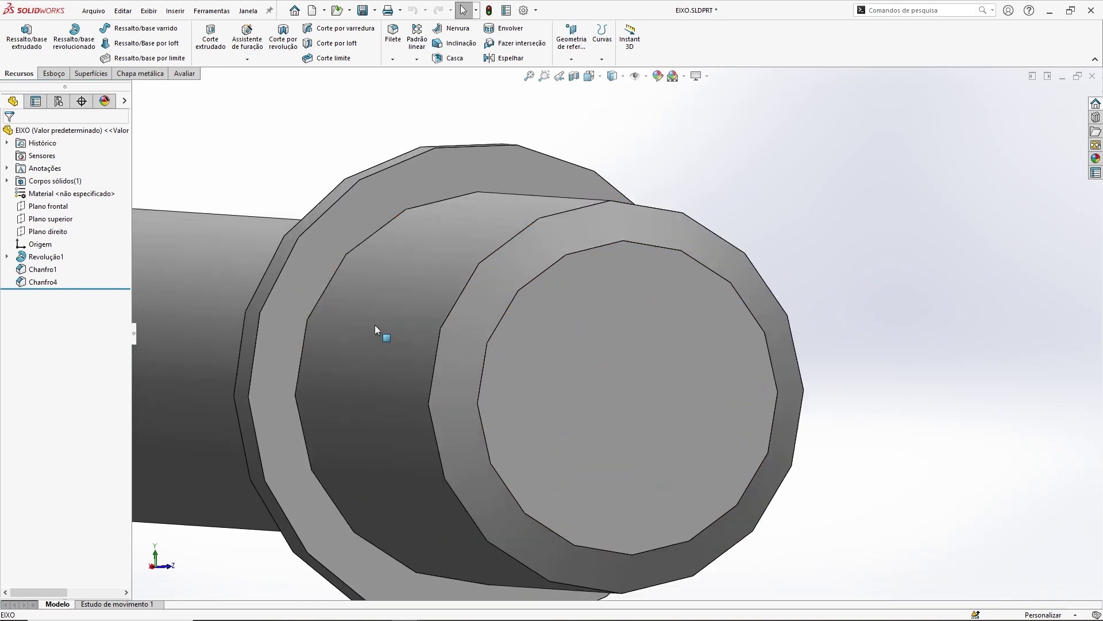
pyautogui.keyDown('ctrl'); pyautogui.moveTo(375, 325); pyautogui.dragTo(591, 272, button='middle'); pyautogui.keyUp('ctrl')
pyautogui.scroll(2, 567, 271)
pyautogui.scroll(2, 567, 271)
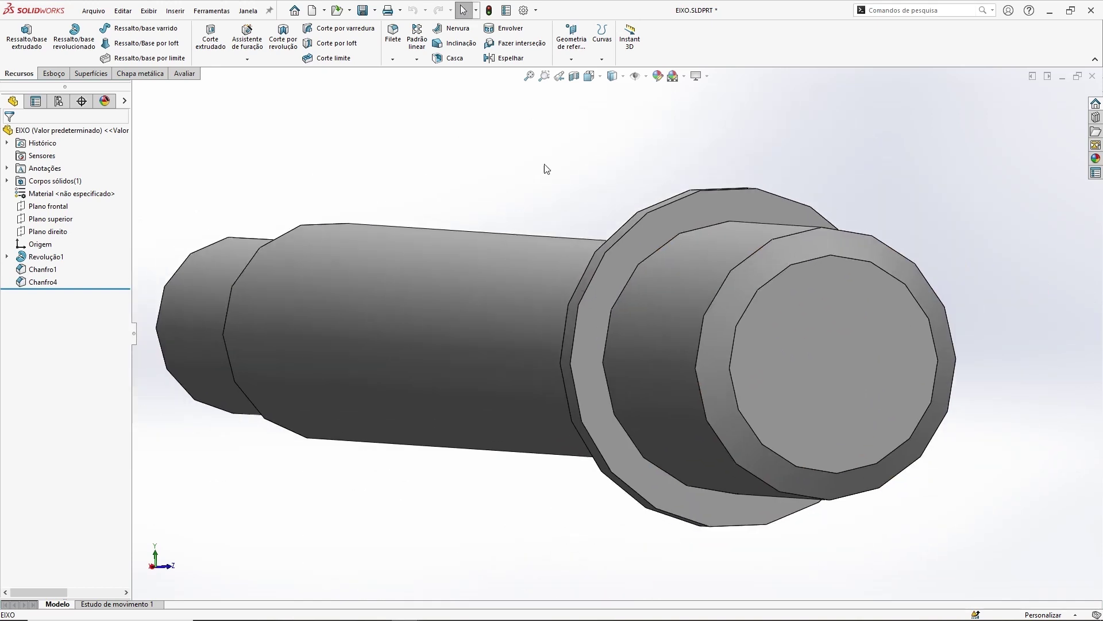
pyautogui.click(524, 11)
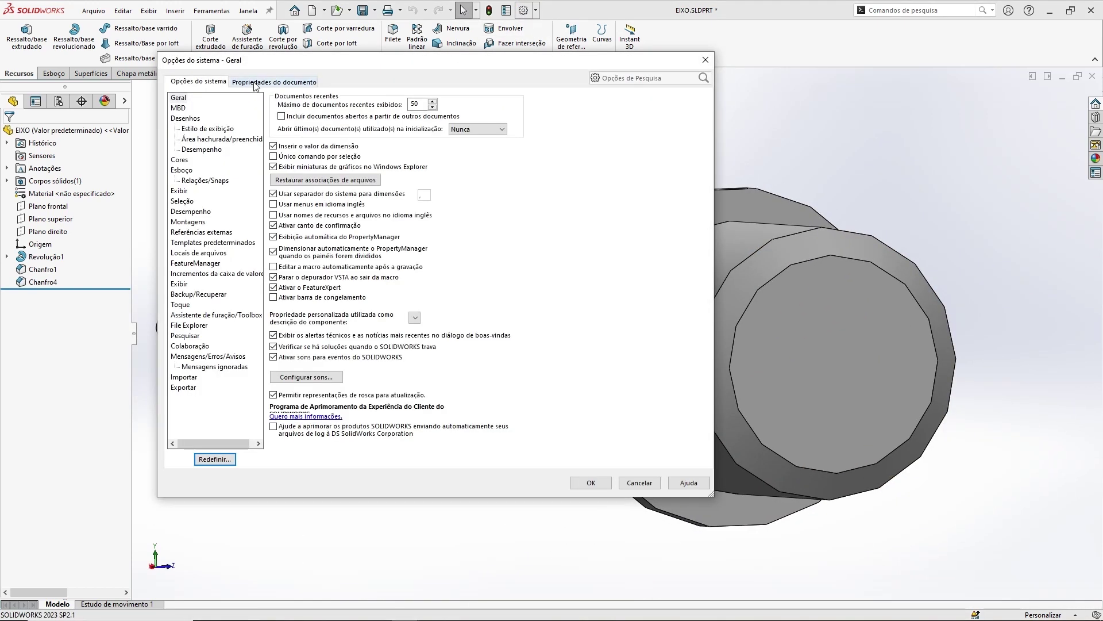
# Raise EIXO's shaded image quality to just below maximum, deviation 0.02564502mm.
pyautogui.click(256, 83)
pyautogui.click(202, 212)
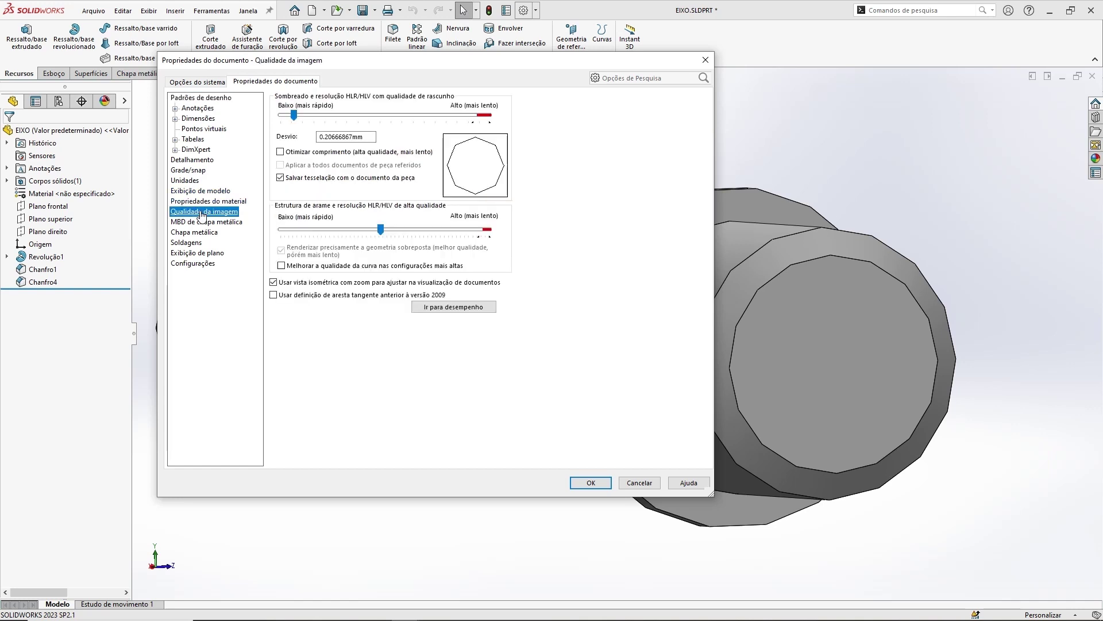
pyautogui.moveTo(294, 115)
pyautogui.mouseDown()
pyautogui.moveTo(481, 115)
pyautogui.moveTo(444, 115)
pyautogui.mouseUp()
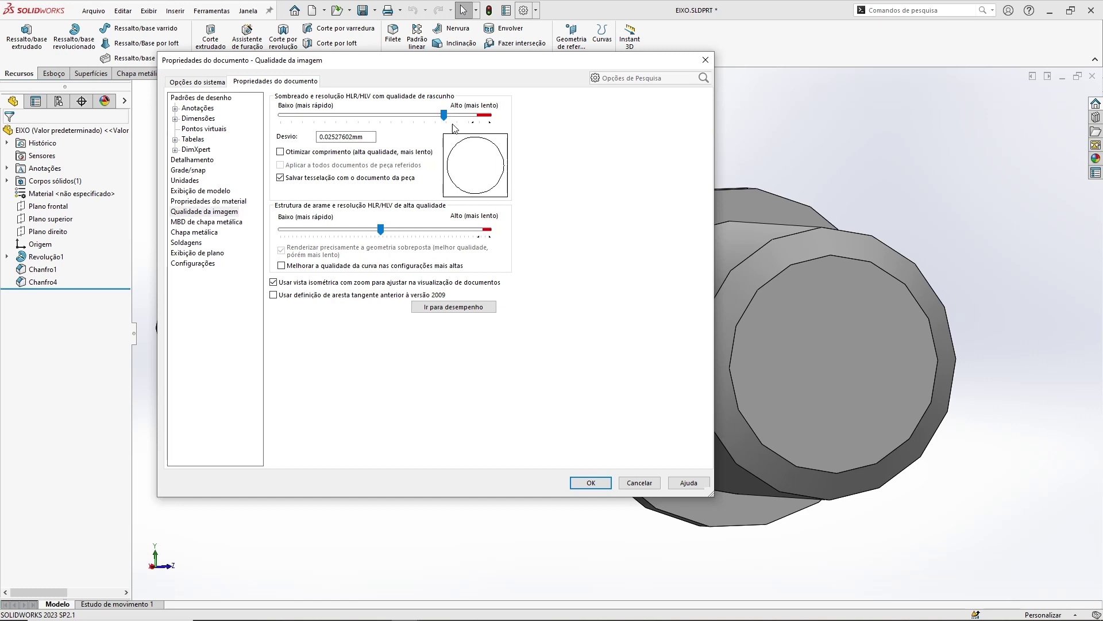
pyautogui.moveTo(444, 115); pyautogui.dragTo(442, 115)
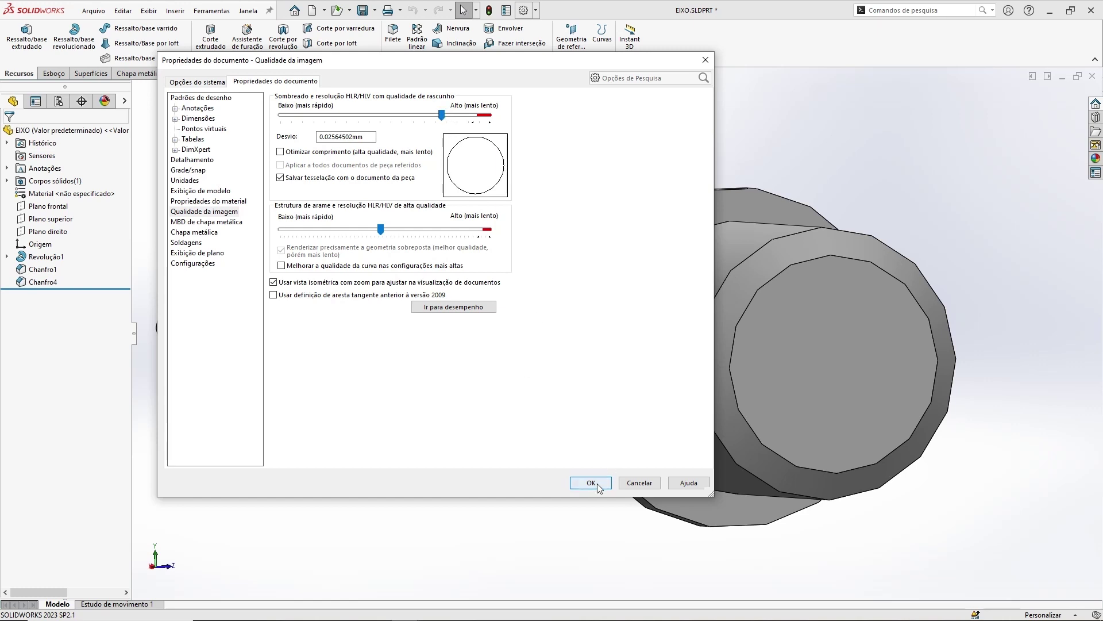
pyautogui.click(591, 483)
# Zoom and orbit the smoother shaft, then close the EIXO.SLDPRT document.
pyautogui.scroll(-5, 585, 335)
pyautogui.scroll(-3, 591, 265)
pyautogui.scroll(2, 804, 425)
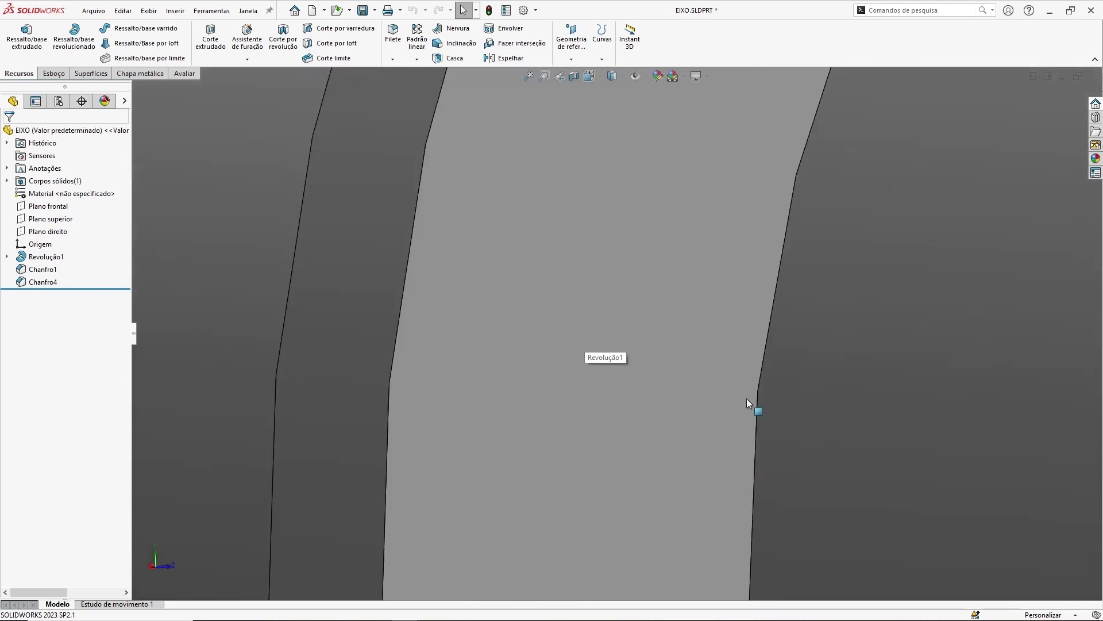
pyautogui.scroll(3, 779, 397)
pyautogui.scroll(4, 631, 385)
pyautogui.scroll(4, 631, 381)
pyautogui.moveTo(824, 353)
pyautogui.mouseDown(button='middle')
pyautogui.moveTo(762, 369)
pyautogui.moveTo(740, 394)
pyautogui.mouseUp(button='middle')
pyautogui.scroll(2, 740, 273)
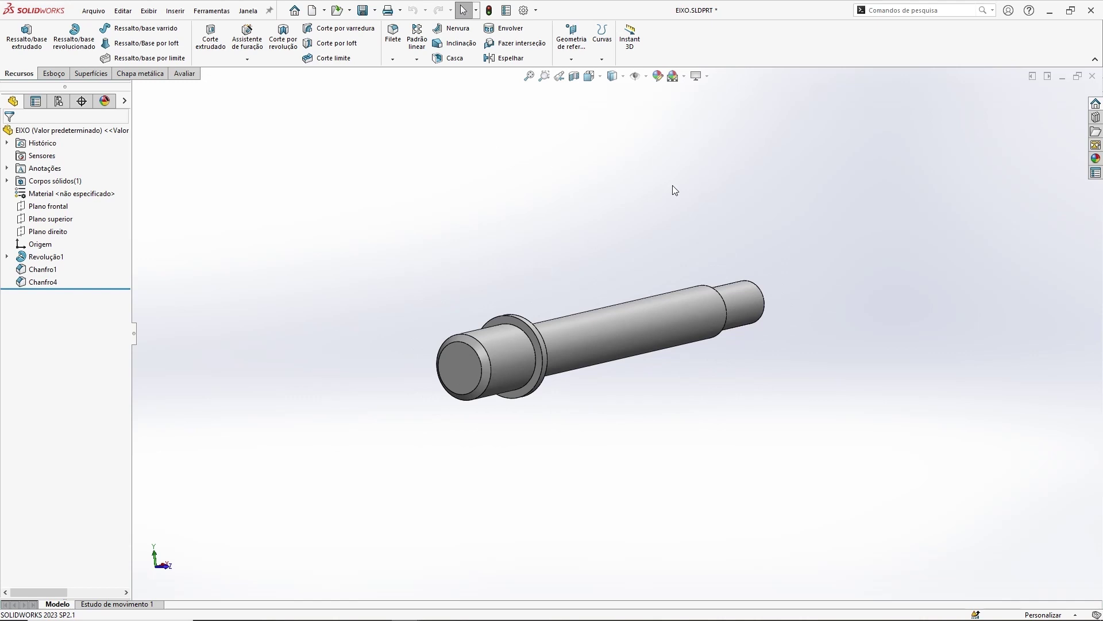
pyautogui.scroll(-1, 675, 190)
pyautogui.click(1092, 76)
# Close EIXO.SLDPRT from the save prompt and orbit the MORSA DE MESA assembly.
pyautogui.click(529, 314)
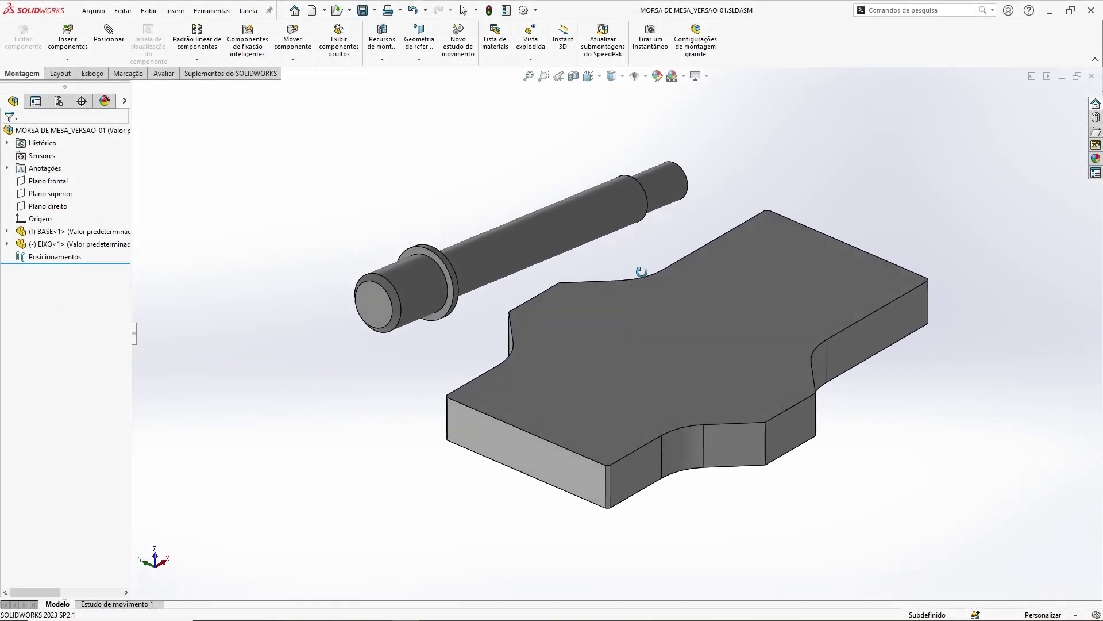
pyautogui.scroll(1, 665, 288)
pyautogui.scroll(1, 657, 284)
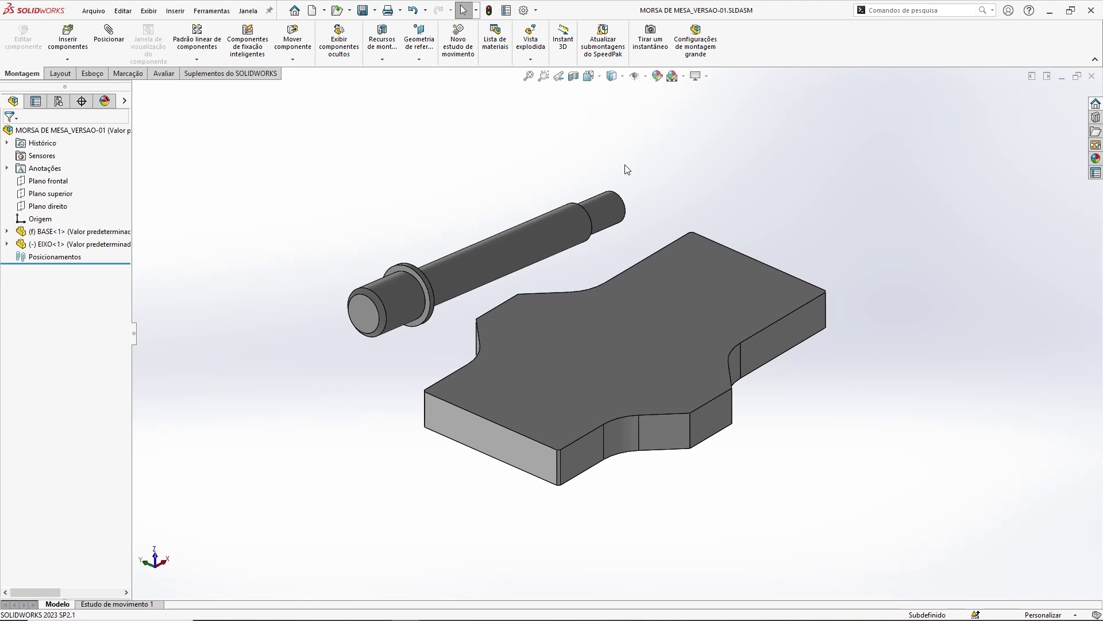
pyautogui.moveTo(660, 172); pyautogui.dragTo(657, 170, button='middle')
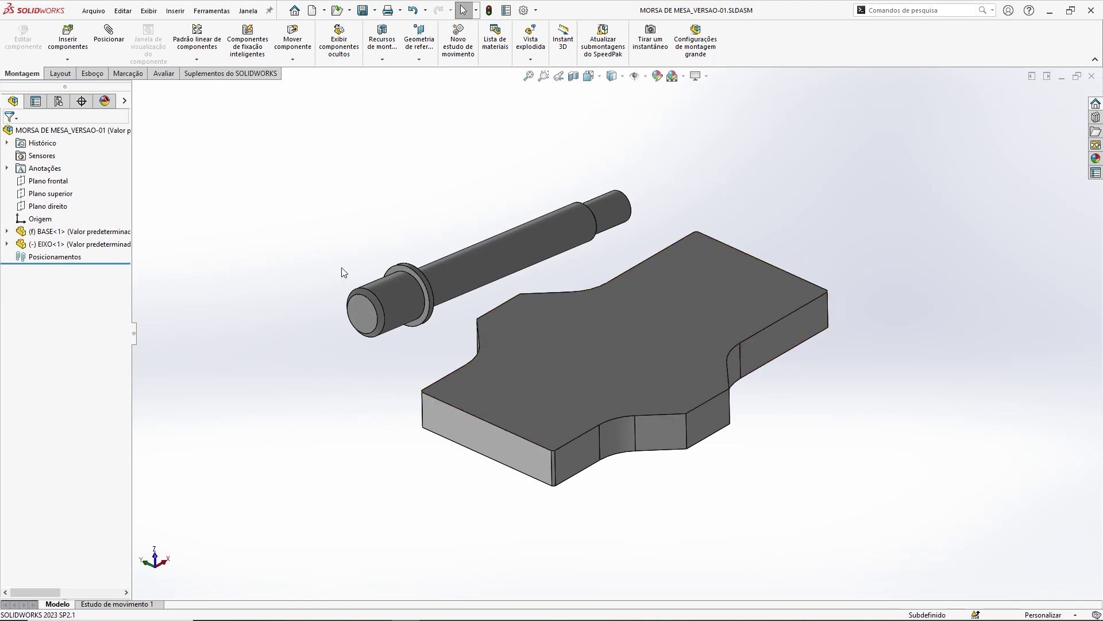
pyautogui.moveTo(816, 383)
pyautogui.mouseDown(button='middle')
pyautogui.moveTo(807, 402)
pyautogui.moveTo(868, 359)
pyautogui.moveTo(800, 387)
pyautogui.moveTo(841, 401)
pyautogui.mouseUp(button='middle')
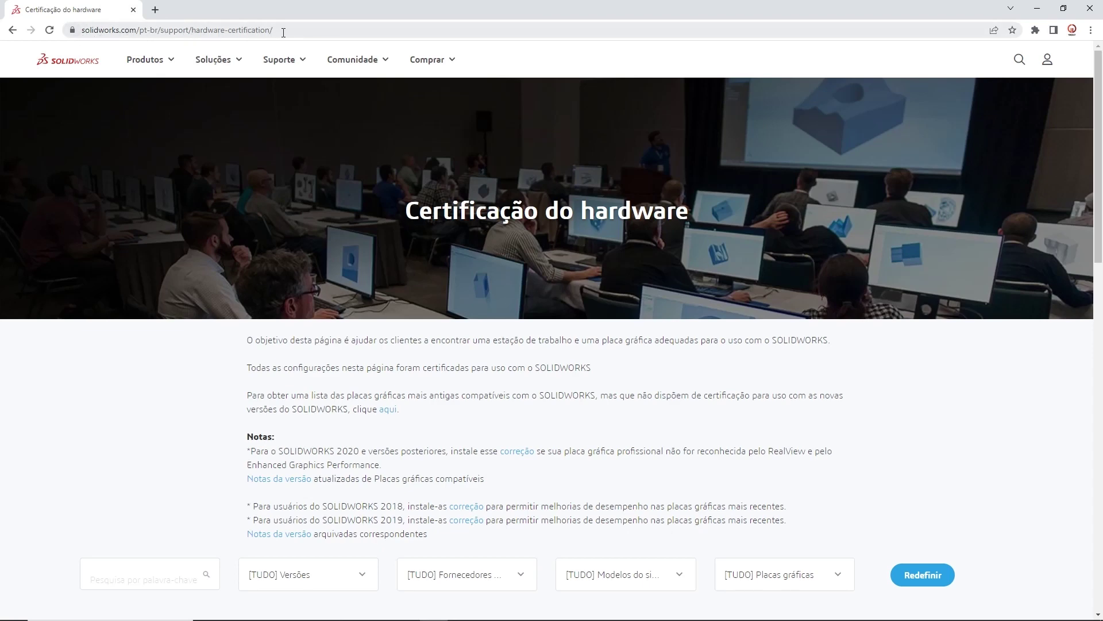
pyautogui.scroll(-1, 882, 394)
pyautogui.scroll(-2, 893, 350)
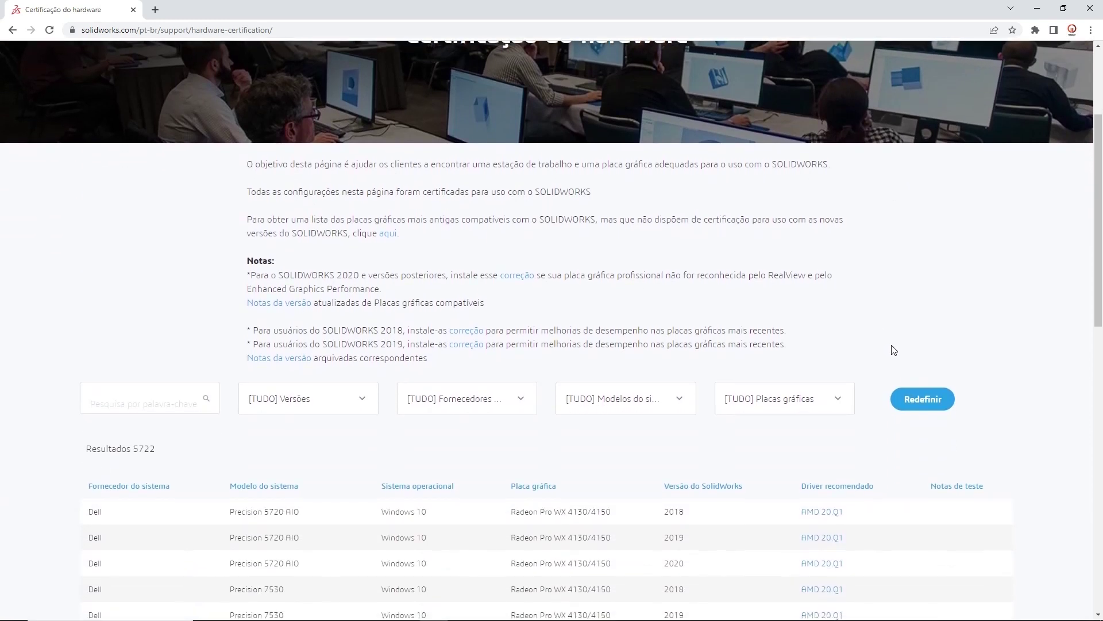
pyautogui.scroll(-3, 893, 349)
pyautogui.click(362, 232)
pyautogui.click(359, 233)
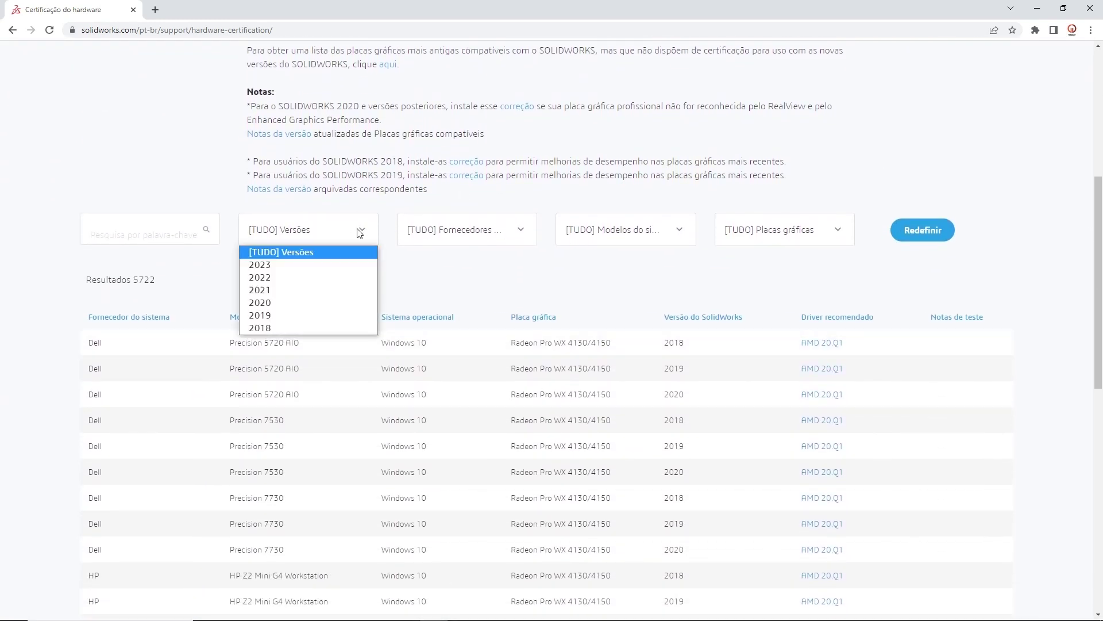
pyautogui.click(503, 260)
pyautogui.click(524, 233)
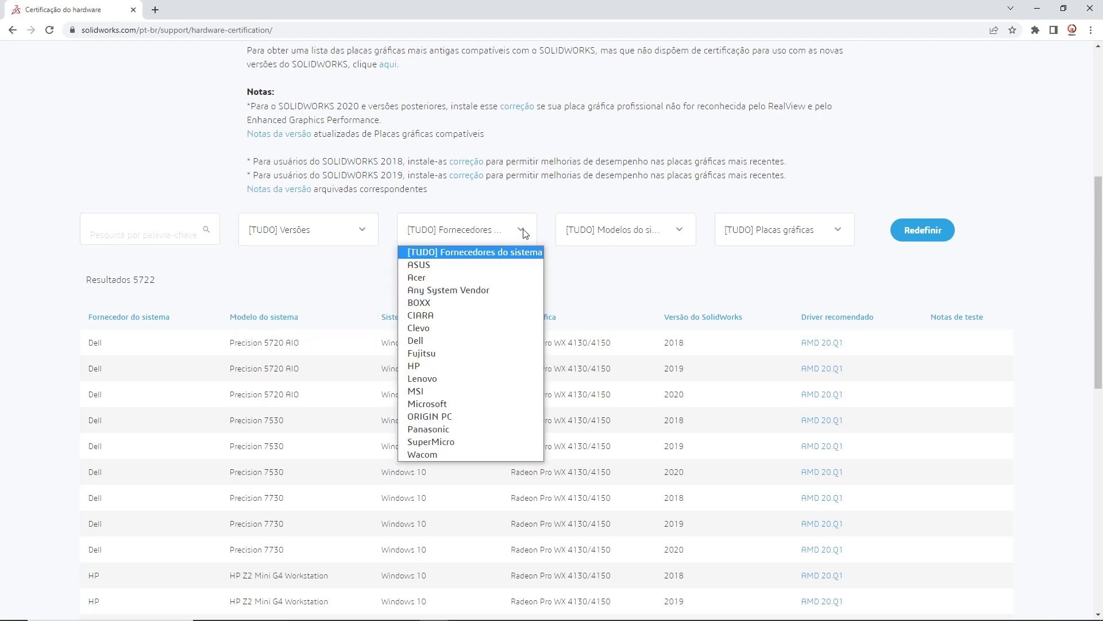
pyautogui.click(652, 273)
pyautogui.click(679, 230)
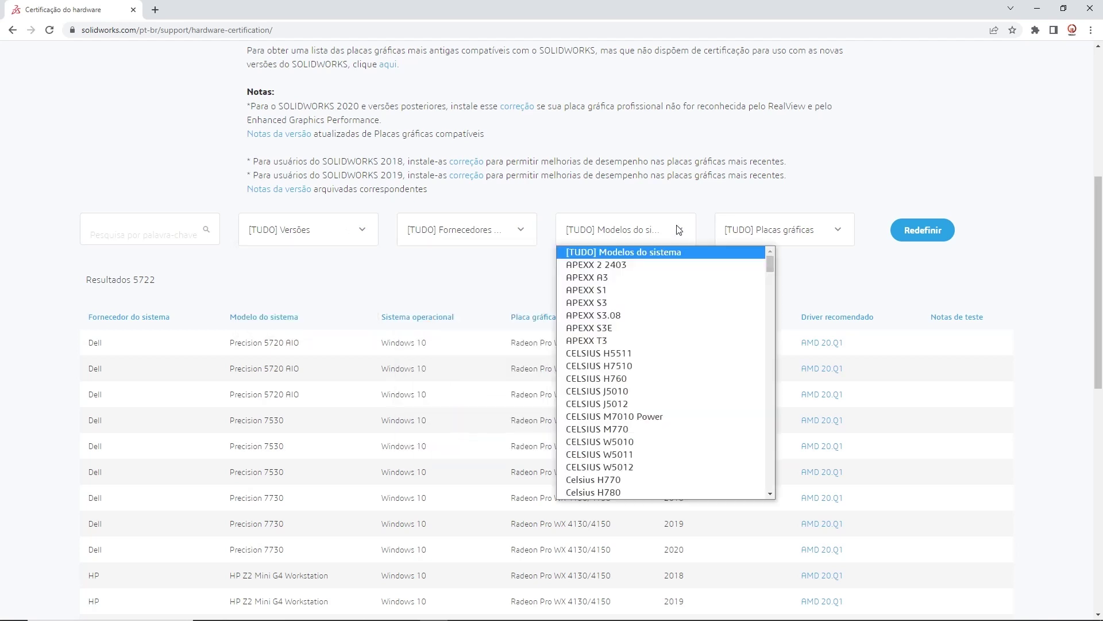
pyautogui.click(804, 231)
pyautogui.click(913, 163)
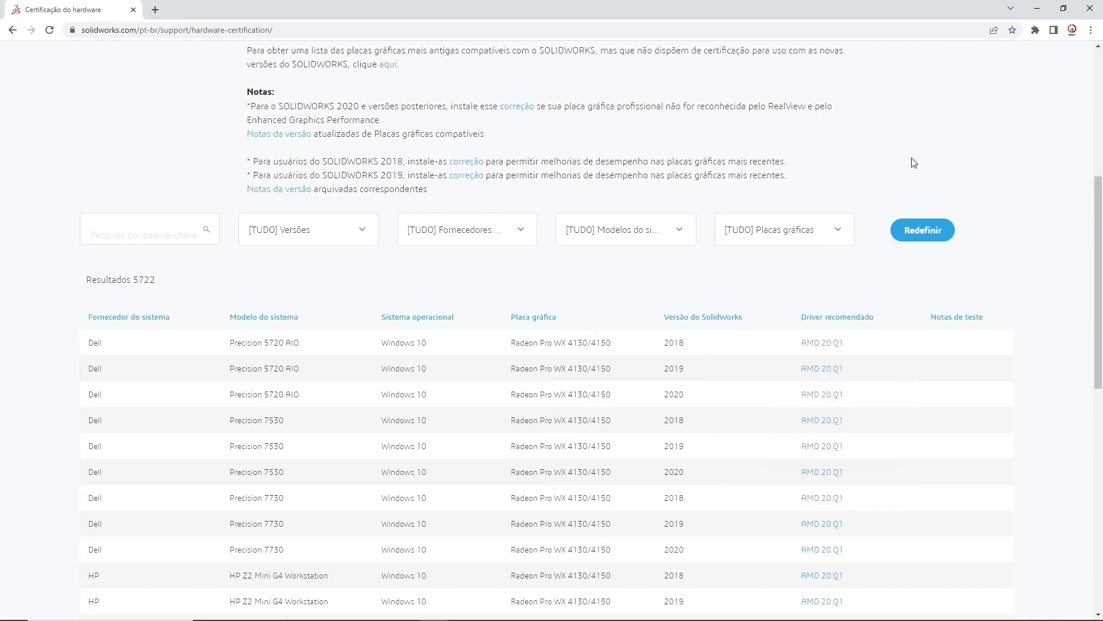
pyautogui.click(829, 227)
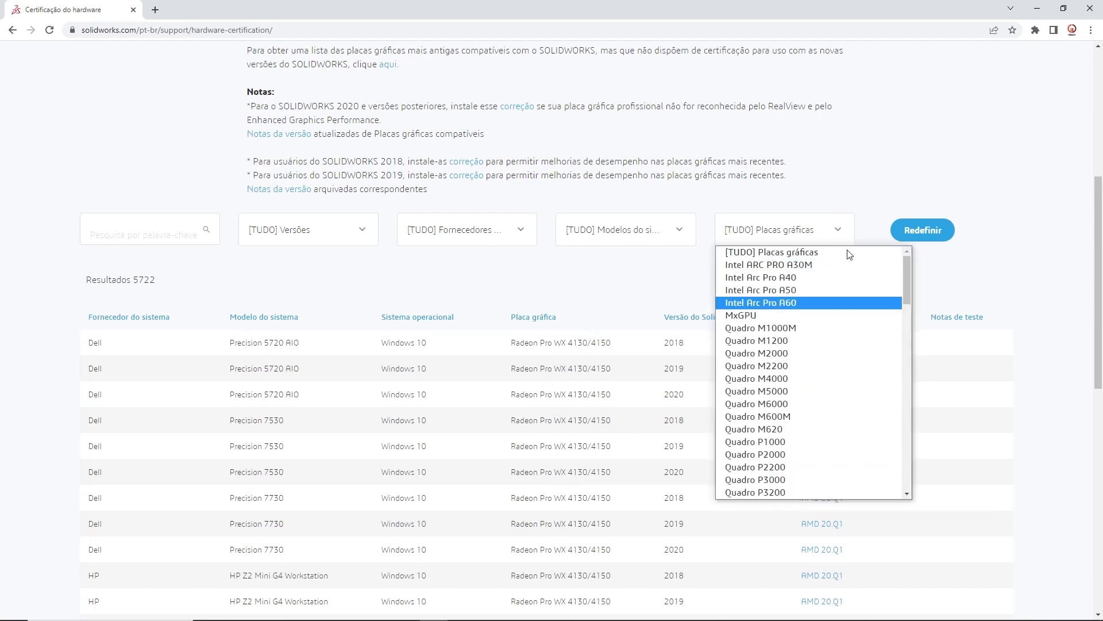
pyautogui.scroll(-4, 819, 308)
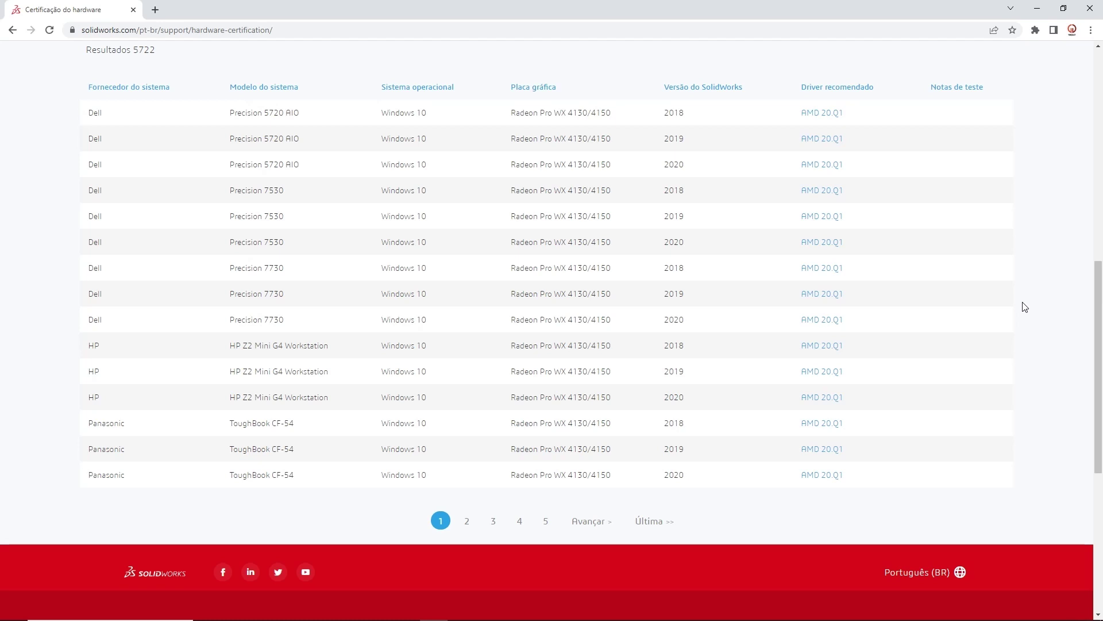
# Open Device Manager via 'gerenciador' search and select the NVIDIA GeForce GTX 1660 SUPER adapter.
pyautogui.press('super')
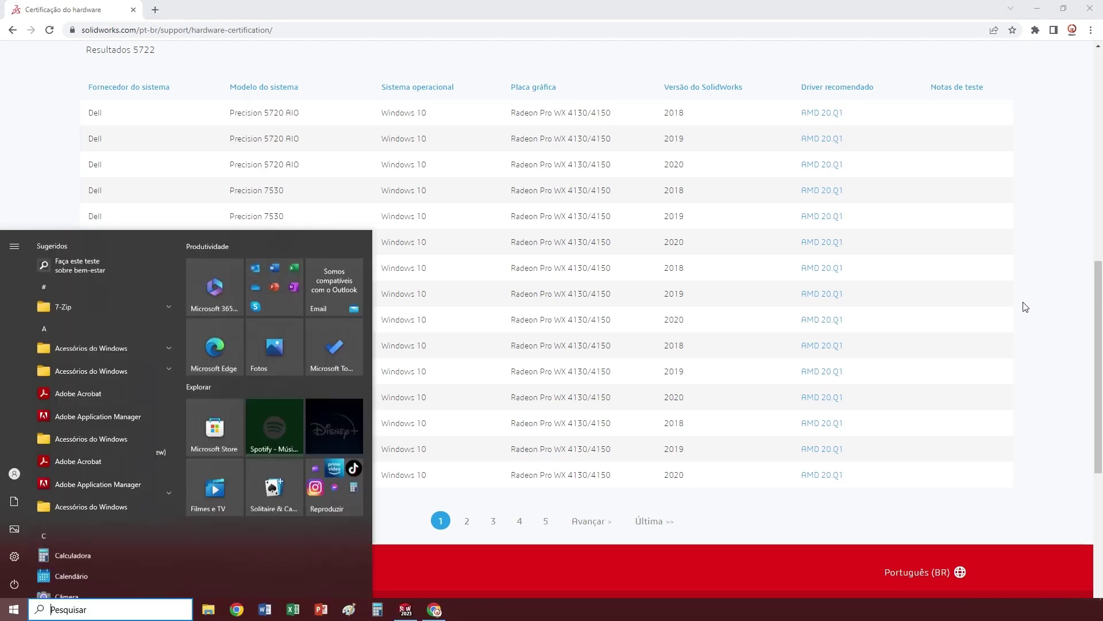
pyautogui.write('gerenciador')
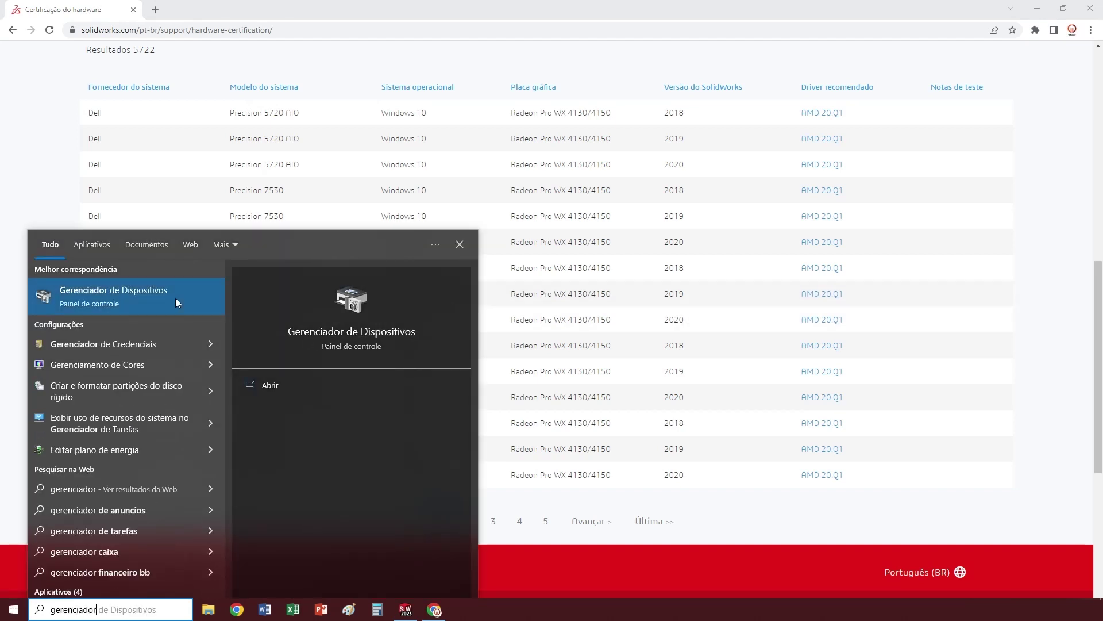
pyautogui.click(135, 299)
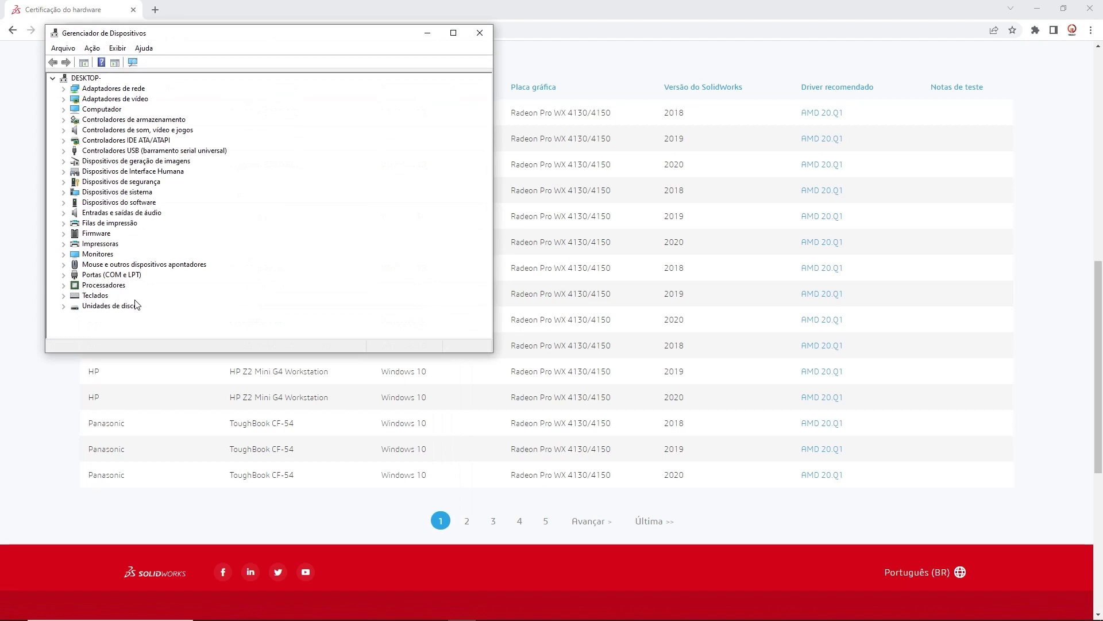
pyautogui.moveTo(279, 38); pyautogui.dragTo(549, 97)
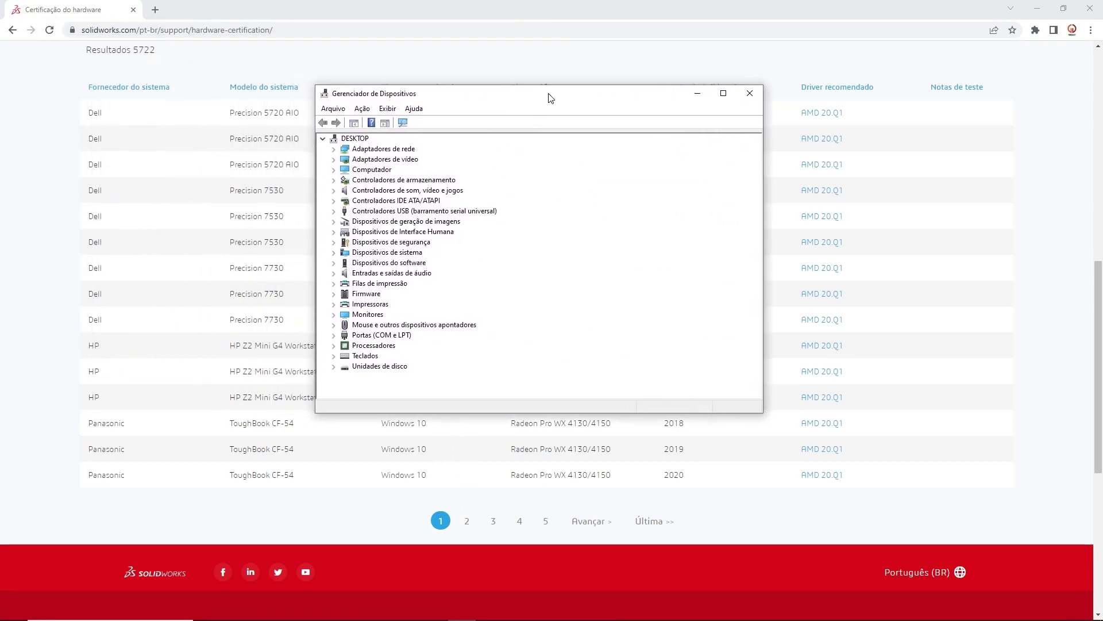
pyautogui.click(334, 160)
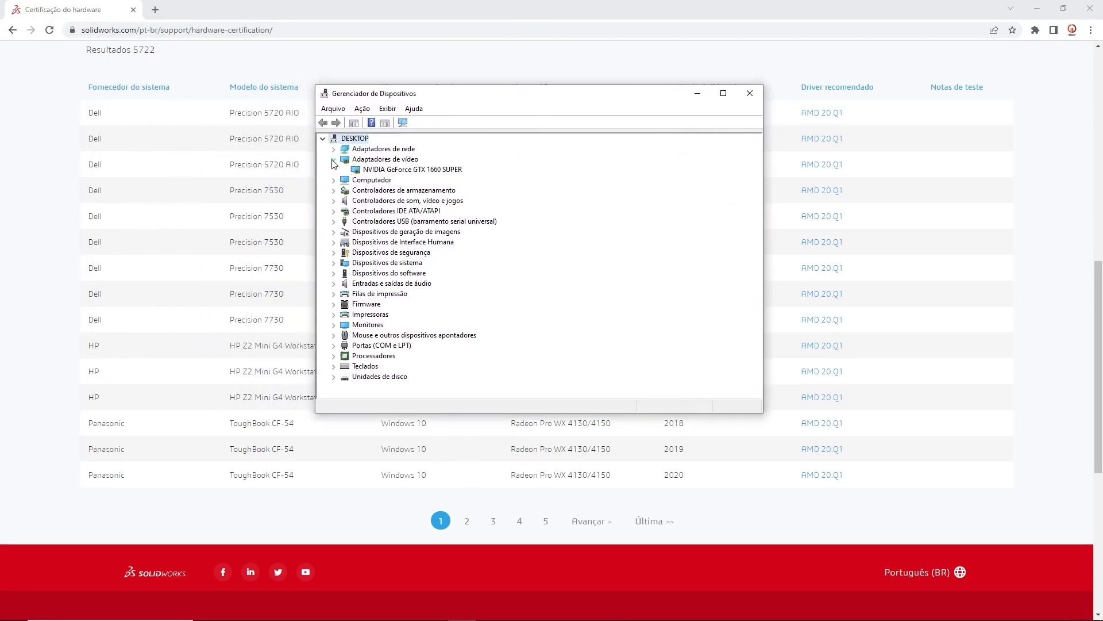
pyautogui.click(373, 170)
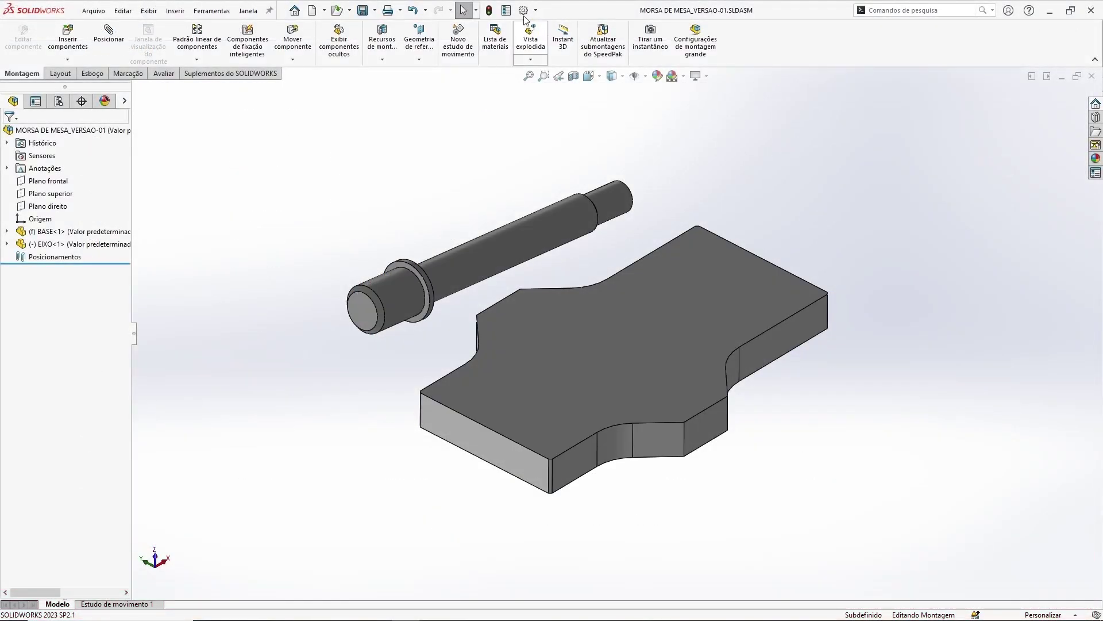
# Review the Desempenho system options, close them with OK, and orbit the assembly.
pyautogui.click(525, 11)
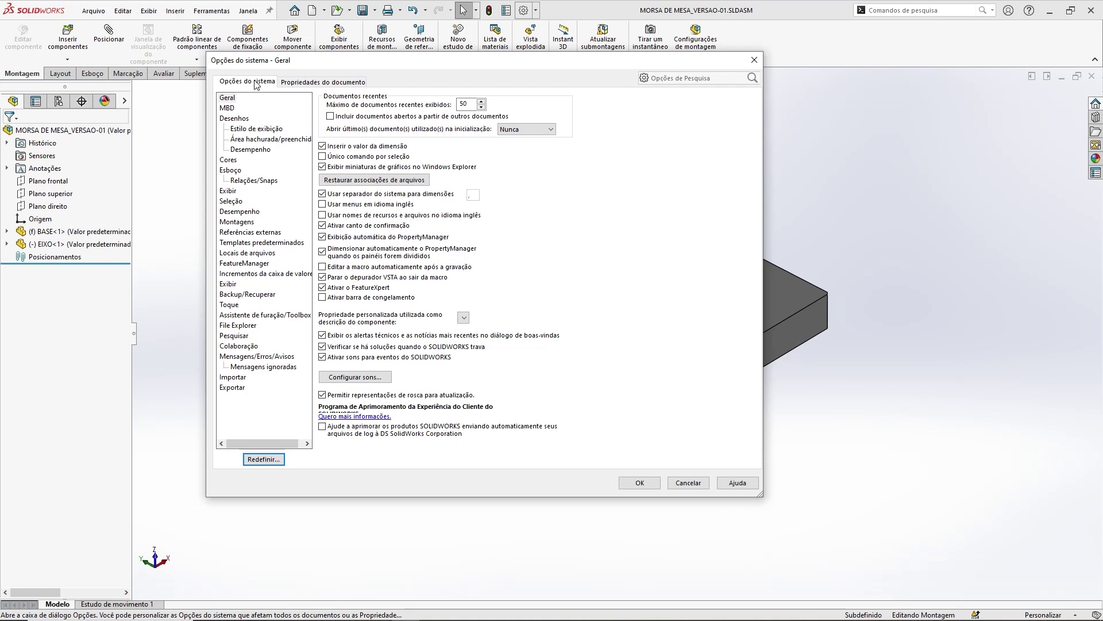
pyautogui.click(235, 211)
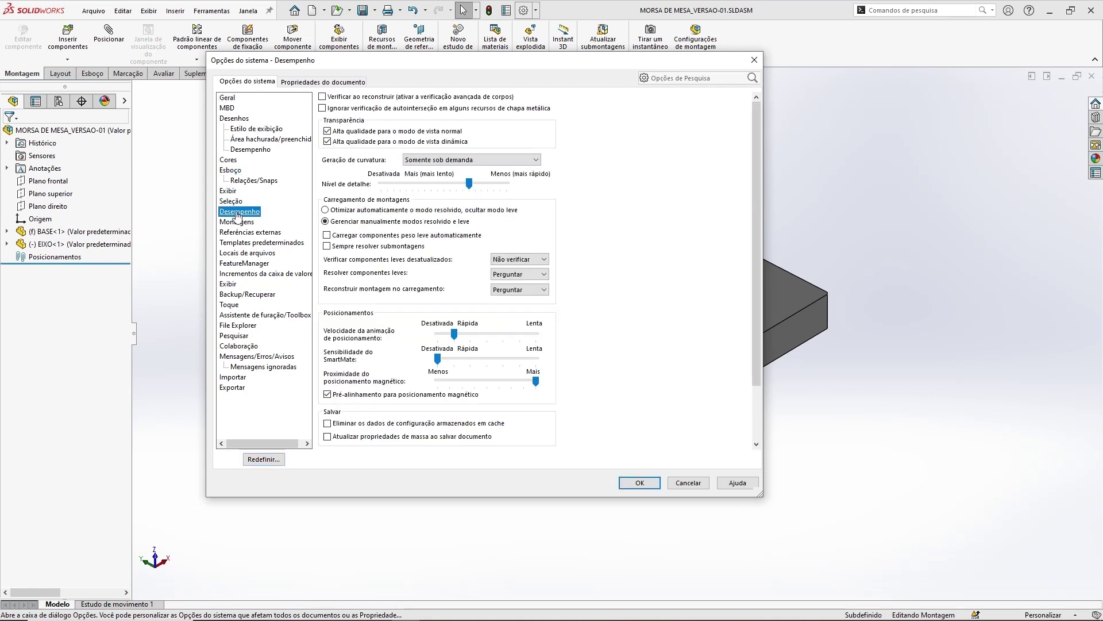
pyautogui.moveTo(758, 219); pyautogui.dragTo(758, 272)
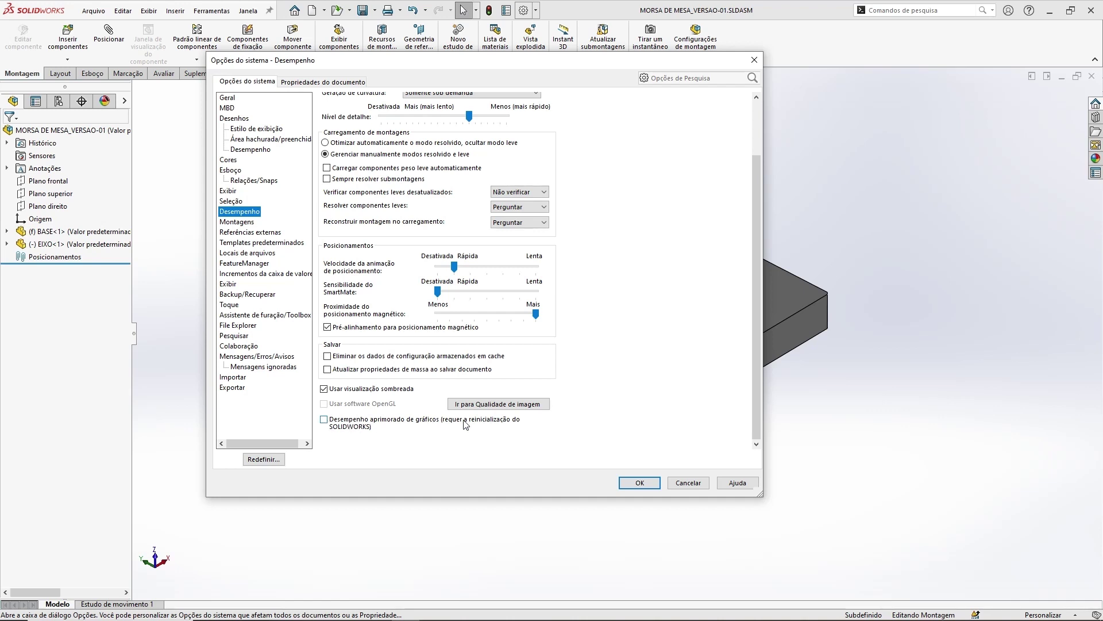
pyautogui.click(639, 485)
pyautogui.moveTo(803, 177)
pyautogui.mouseDown(button='middle')
pyautogui.moveTo(812, 197)
pyautogui.moveTo(806, 173)
pyautogui.mouseUp(button='middle')
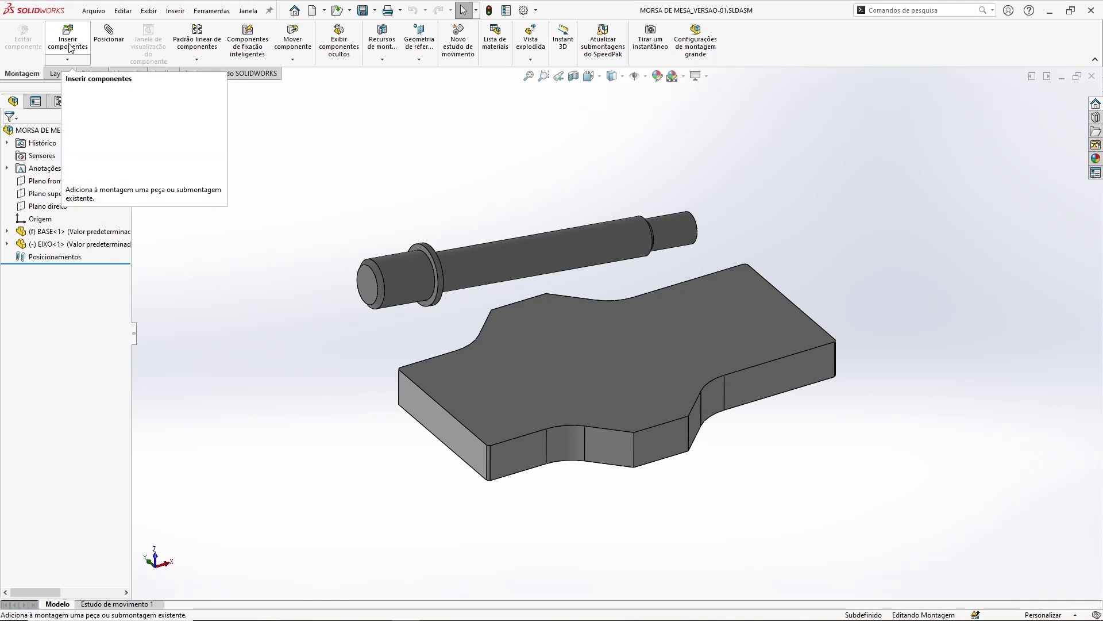
# Insert a new virtual part, Peça2, via Inserir componentes > Nova peça.
pyautogui.click(68, 60)
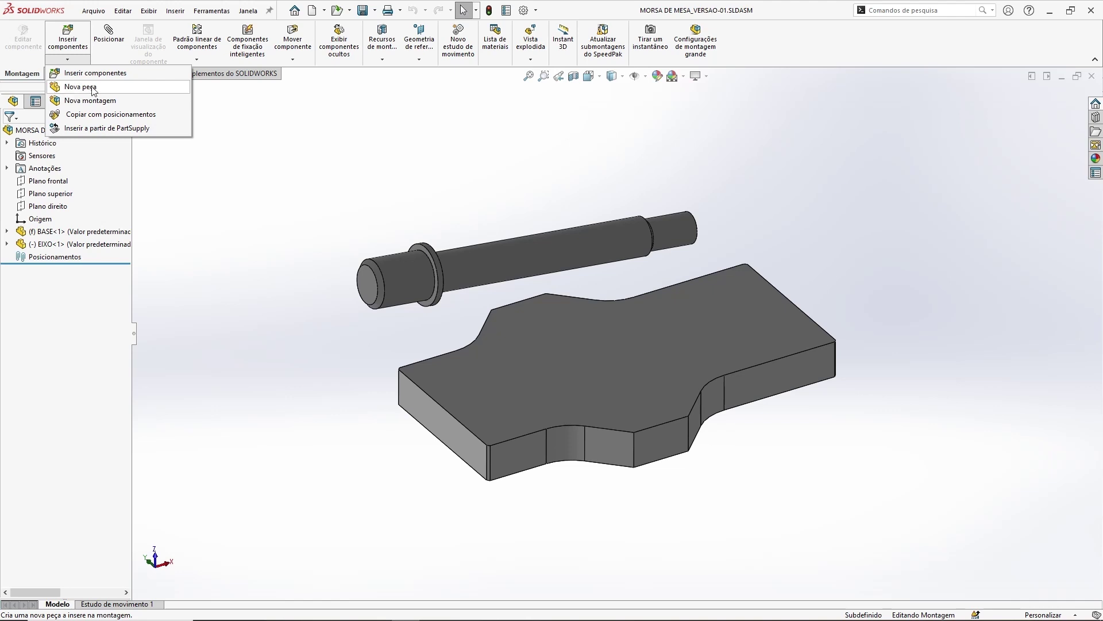
pyautogui.click(94, 87)
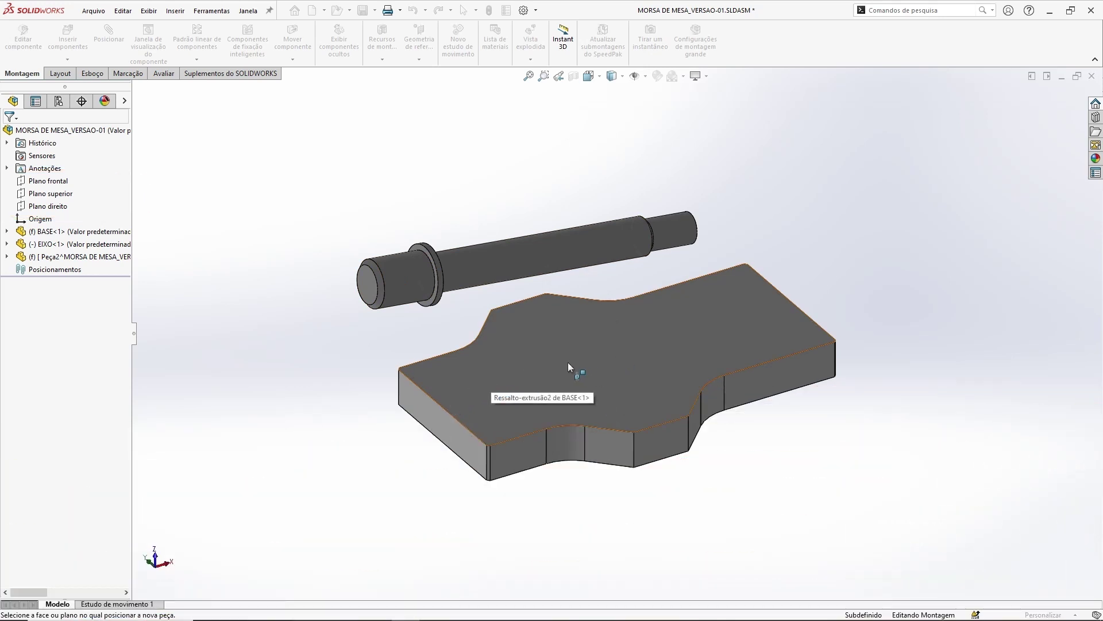
# Place Peça2 on the BASE top face with Esboço1 open on its Plano frontal.
pyautogui.click(554, 347)
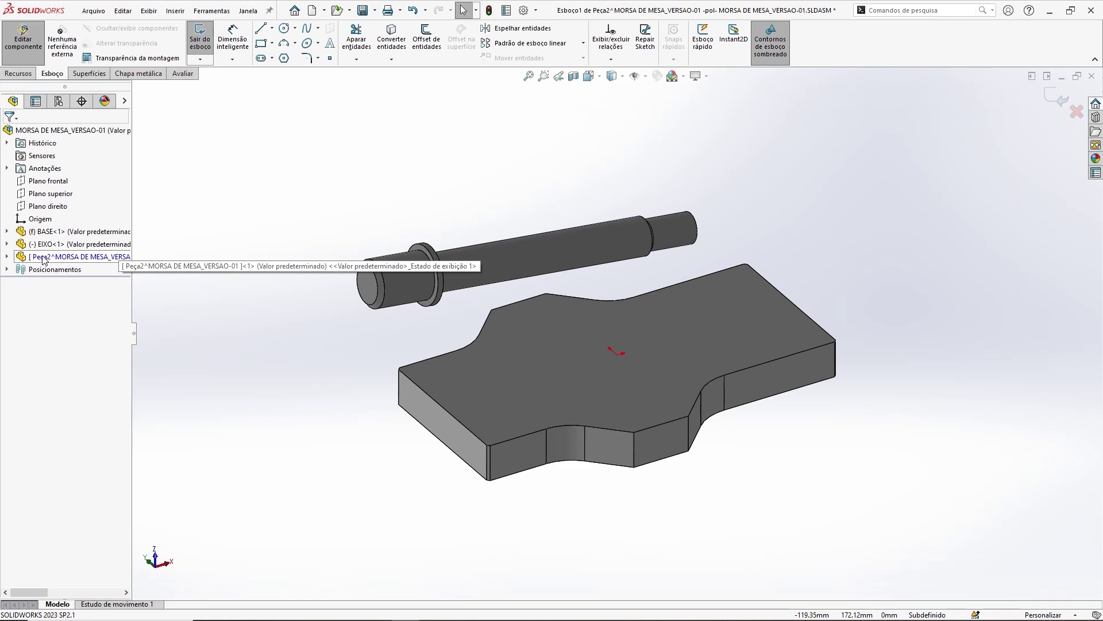
pyautogui.click(7, 257)
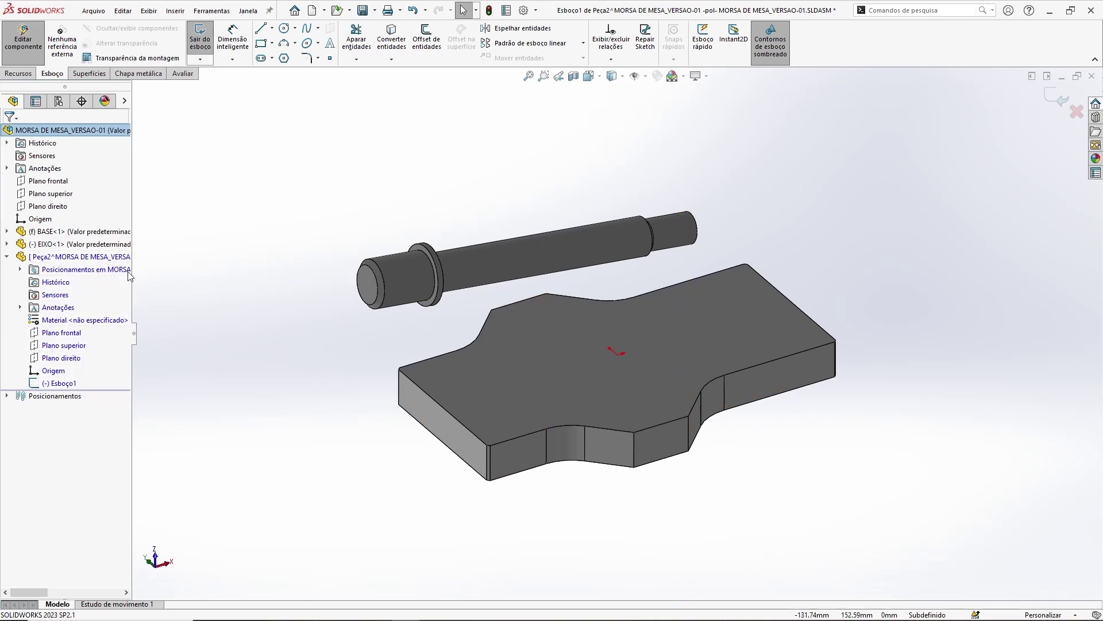
pyautogui.click(70, 333)
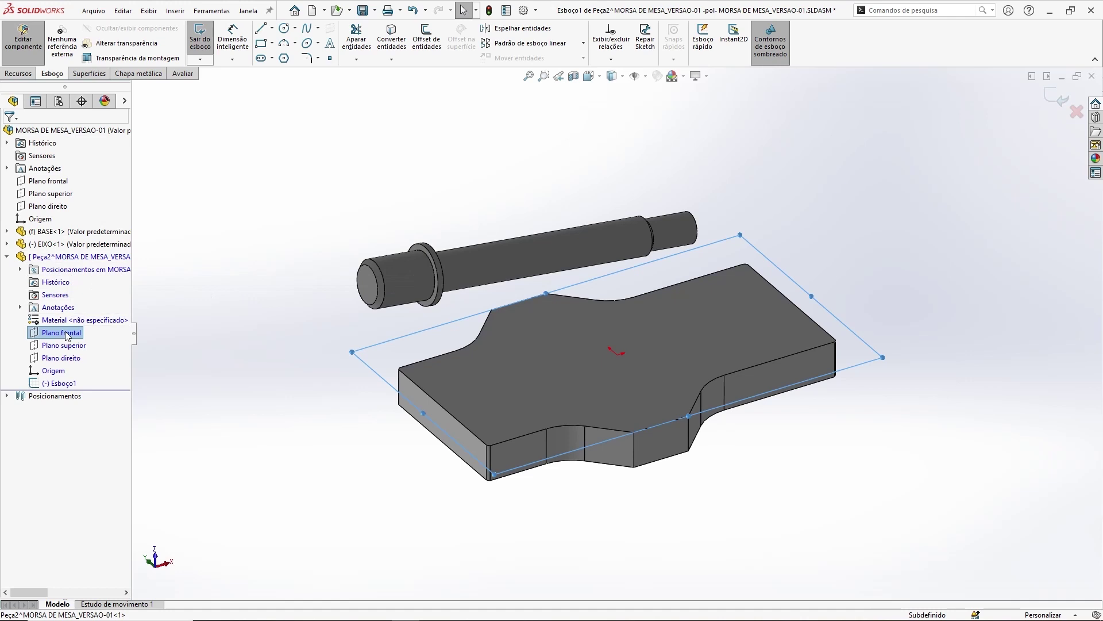
pyautogui.moveTo(564, 403); pyautogui.dragTo(705, 452, button='middle')
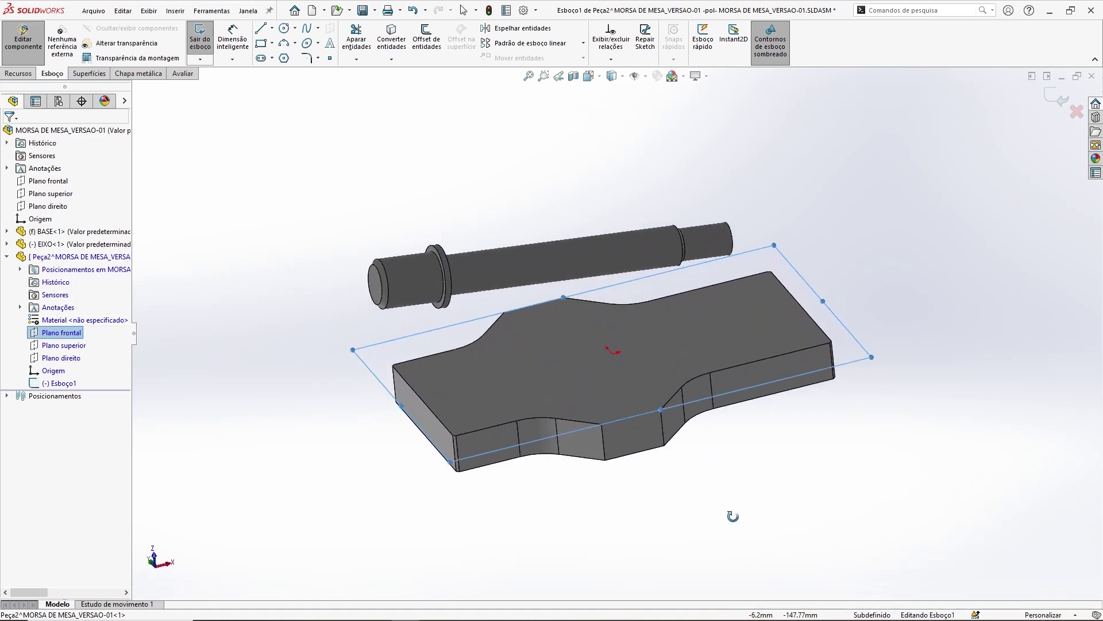
pyautogui.moveTo(705, 452); pyautogui.dragTo(737, 490, button='middle')
pyautogui.press('Escape')
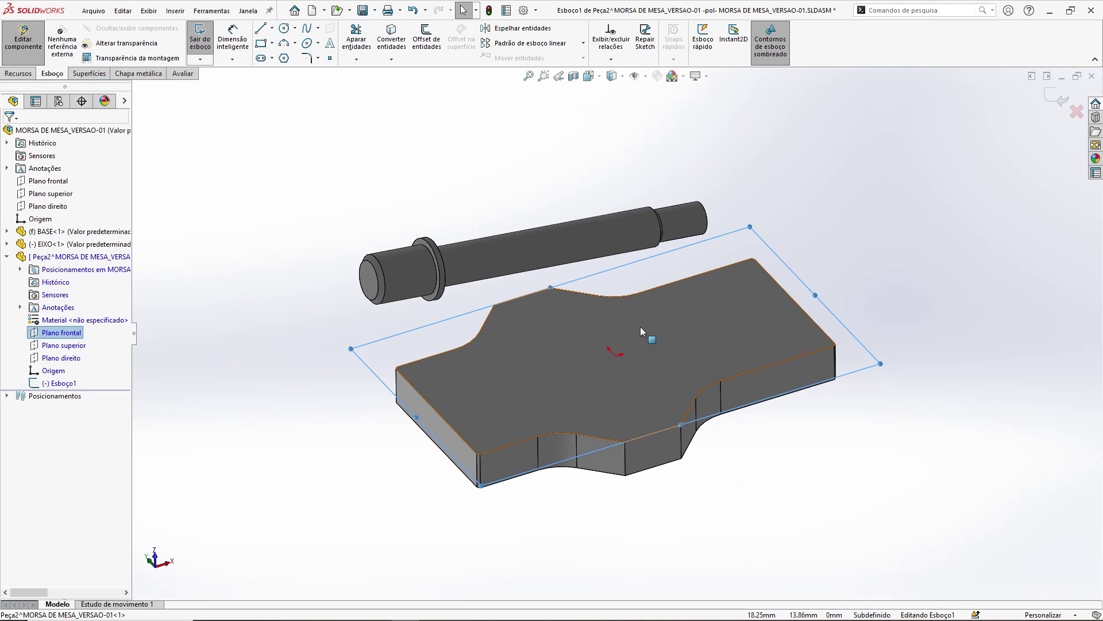
pyautogui.scroll(-3, 636, 344)
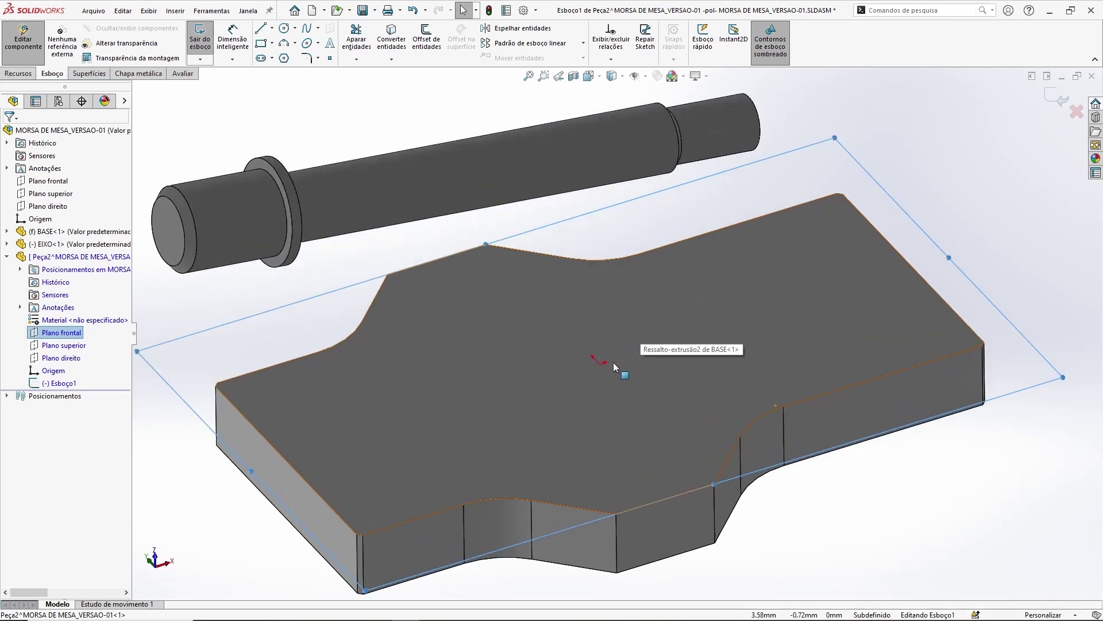
pyautogui.scroll(3, 612, 393)
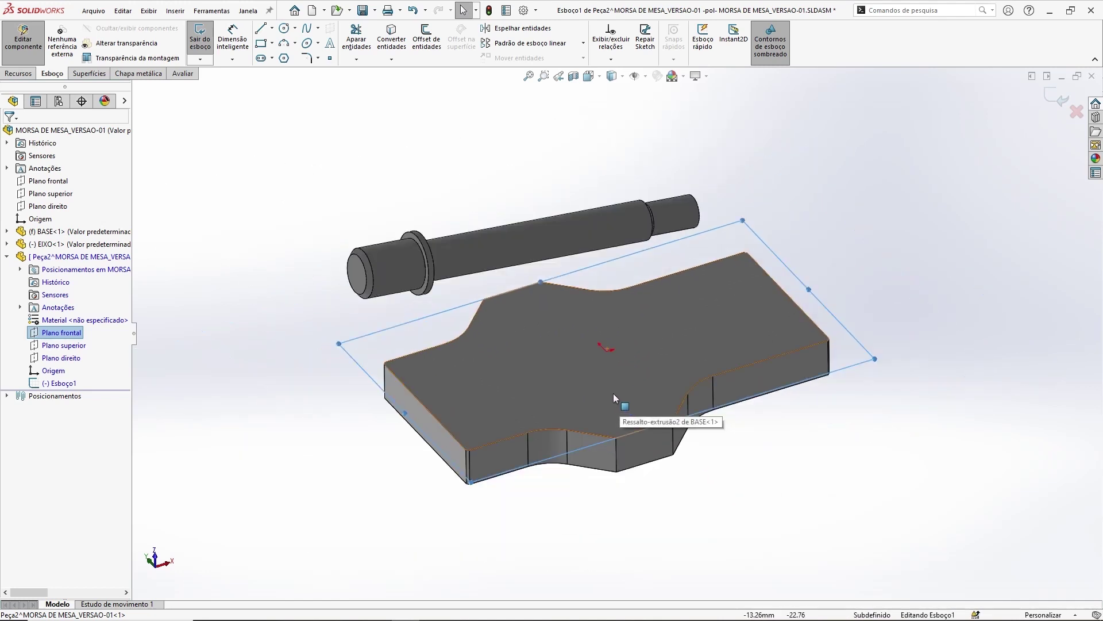
pyautogui.click(300, 169)
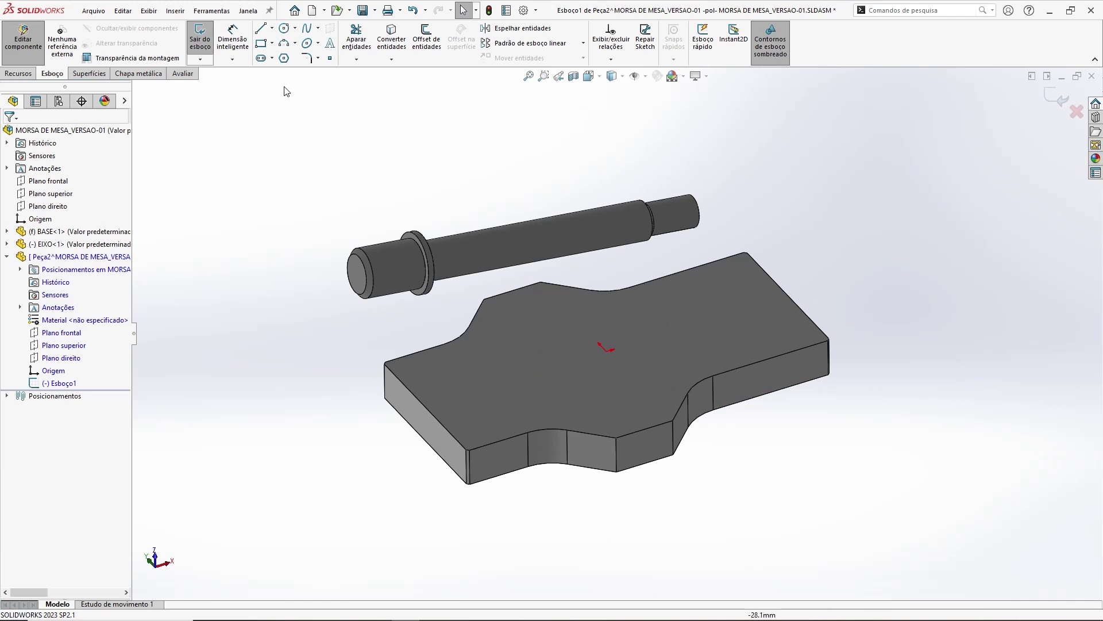
# Draw a corner rectangle on the base's top face and exit the sketch.
pyautogui.click(264, 46)
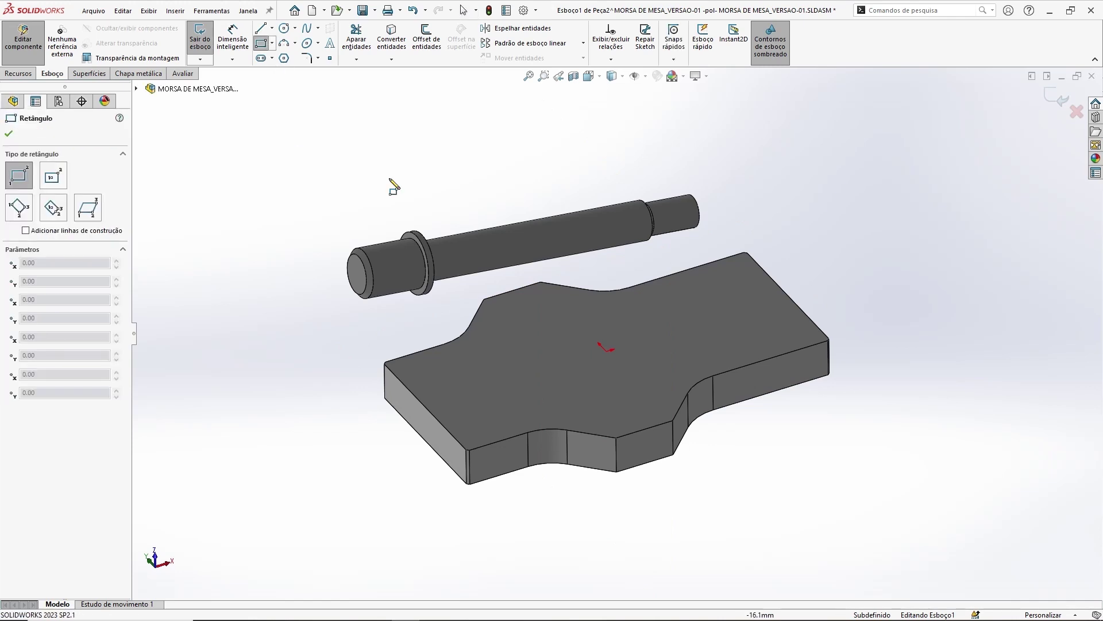
pyautogui.click(474, 397)
pyautogui.click(550, 337)
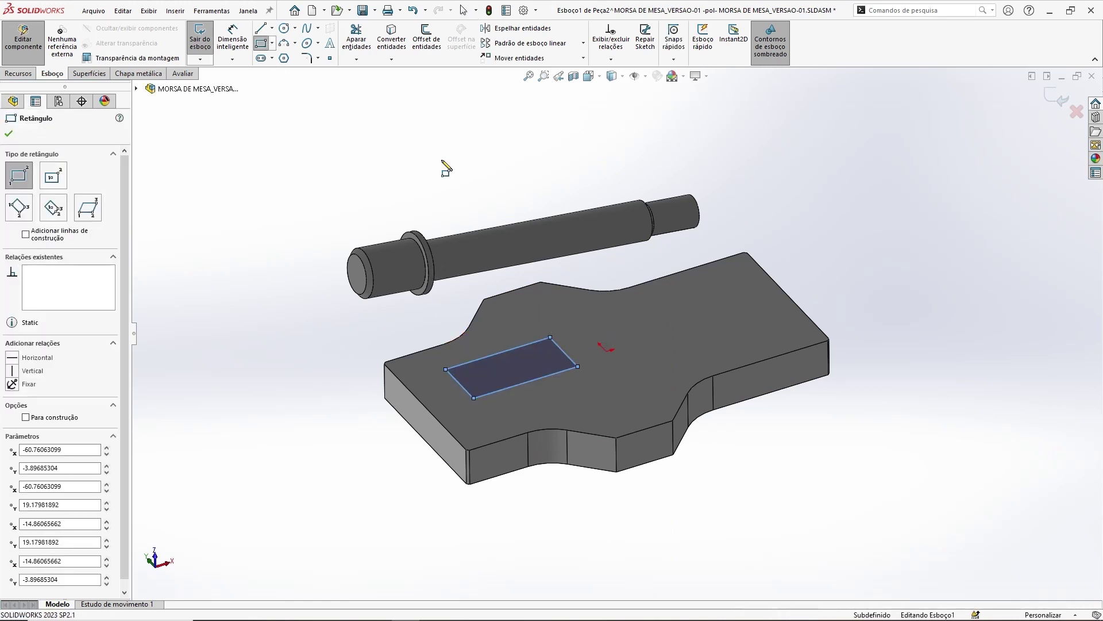
pyautogui.click(1056, 99)
# Extrude Esboço1 52 mm upward into the block Ressalto-extrusão1.
pyautogui.click(23, 75)
pyautogui.click(227, 40)
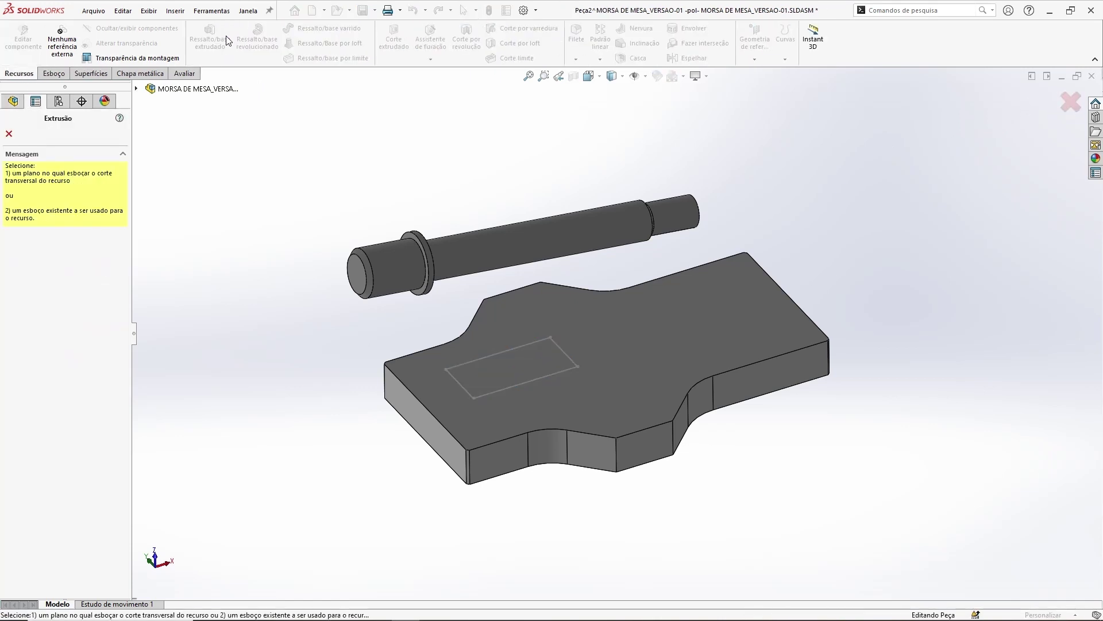
pyautogui.press('Escape')
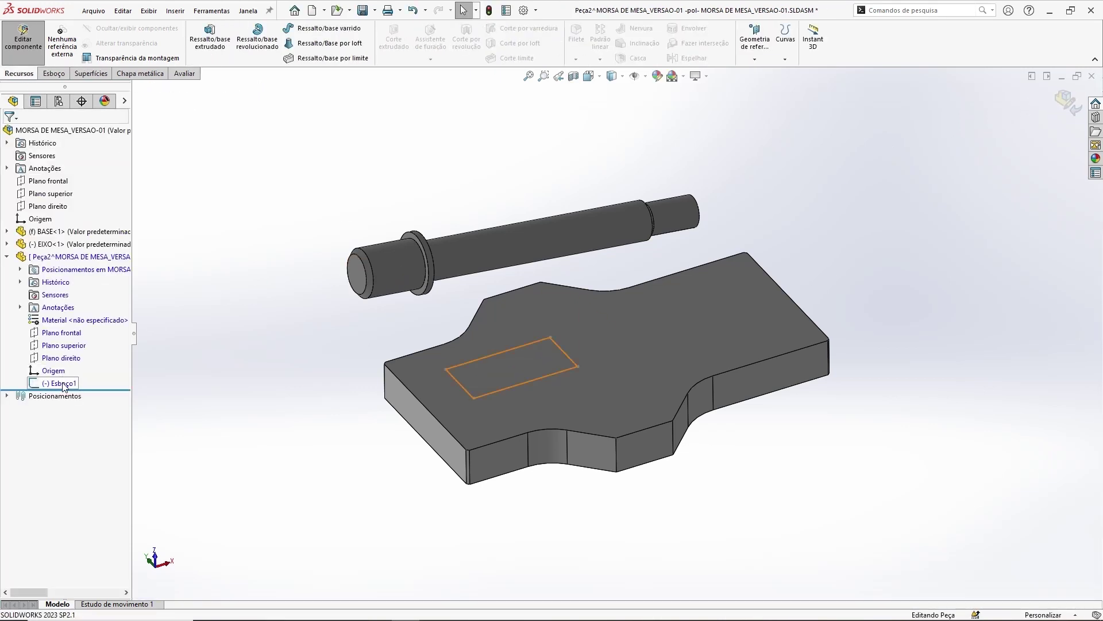
pyautogui.click(59, 383)
pyautogui.click(210, 38)
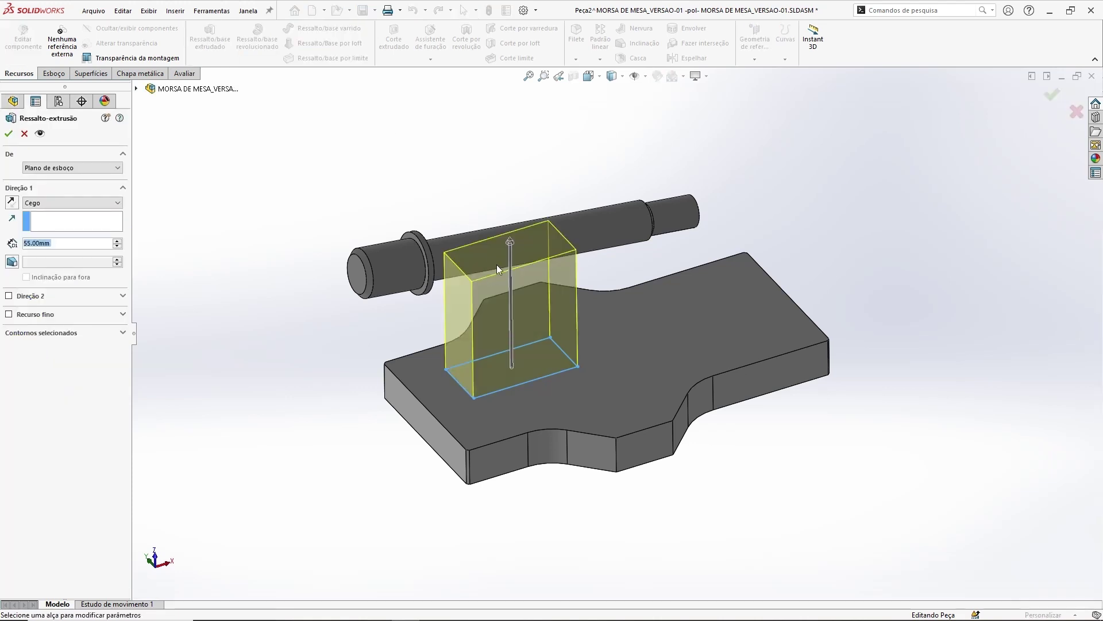
pyautogui.moveTo(511, 239); pyautogui.dragTo(511, 247)
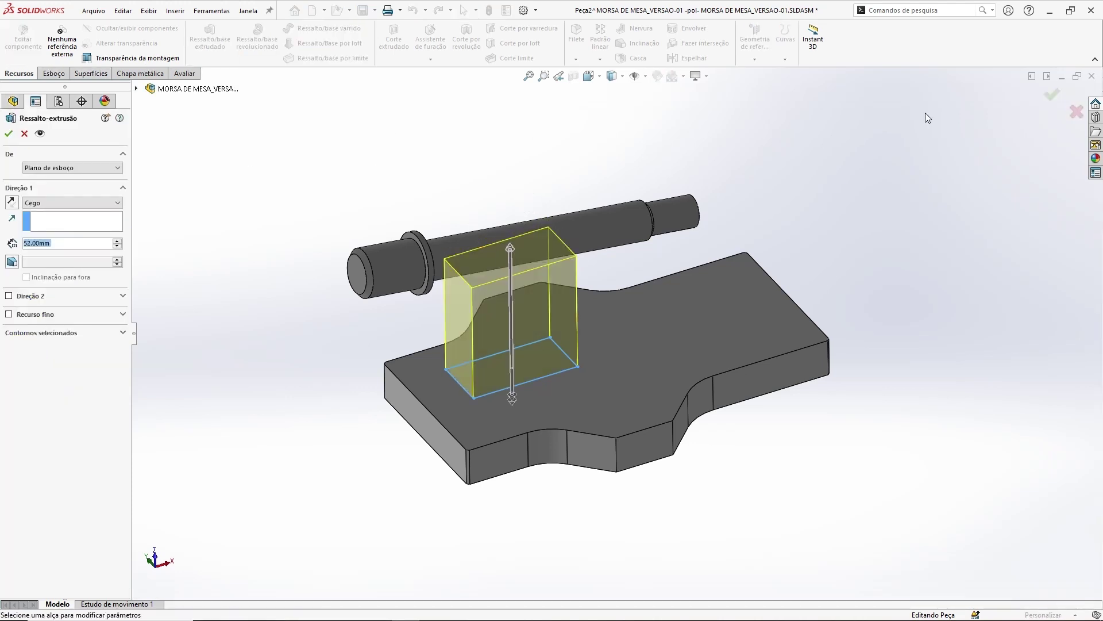
pyautogui.click(1052, 97)
pyautogui.moveTo(626, 265)
pyautogui.mouseDown(button='middle')
pyautogui.moveTo(630, 192)
pyautogui.moveTo(635, 226)
pyautogui.moveTo(455, 165)
pyautogui.mouseUp(button='middle')
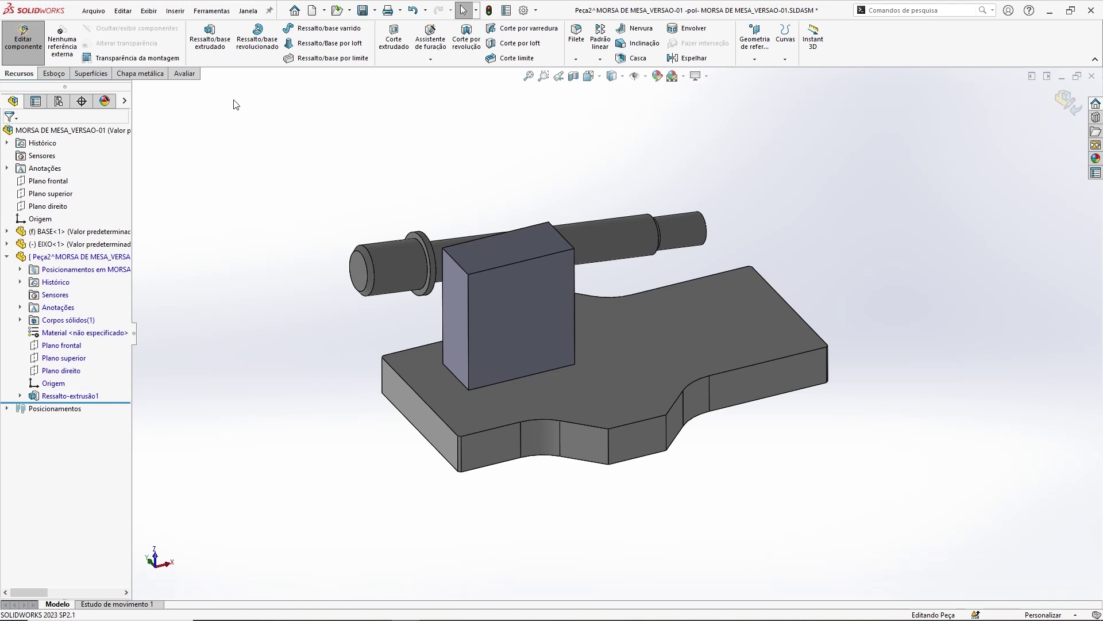
pyautogui.click(54, 73)
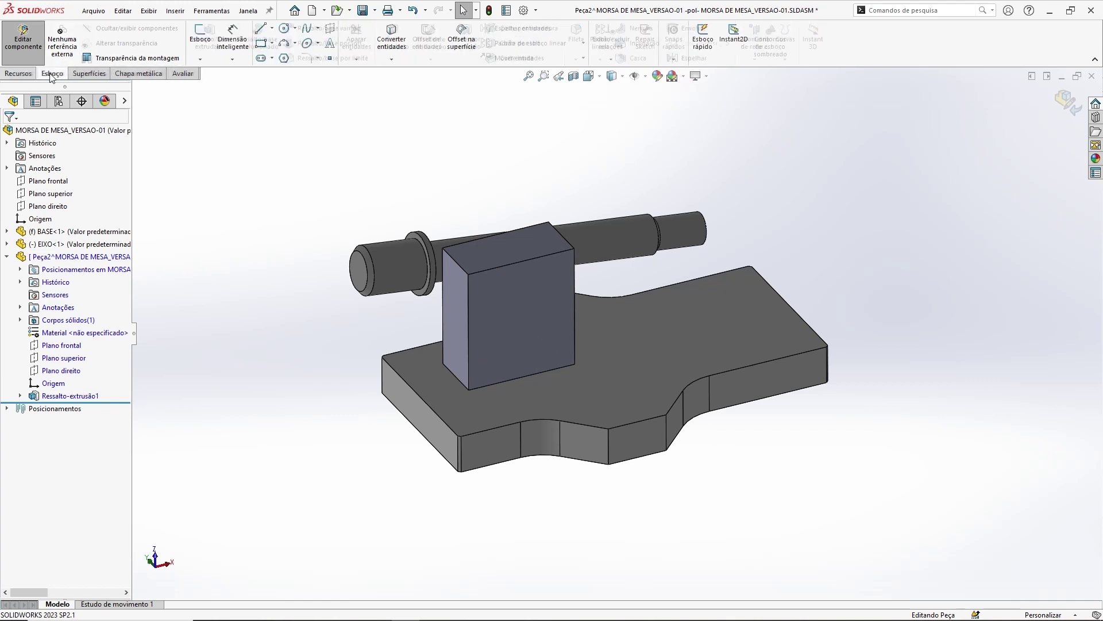
# Sketch a circle of about 20 mm radius on the block's front face.
pyautogui.click(200, 38)
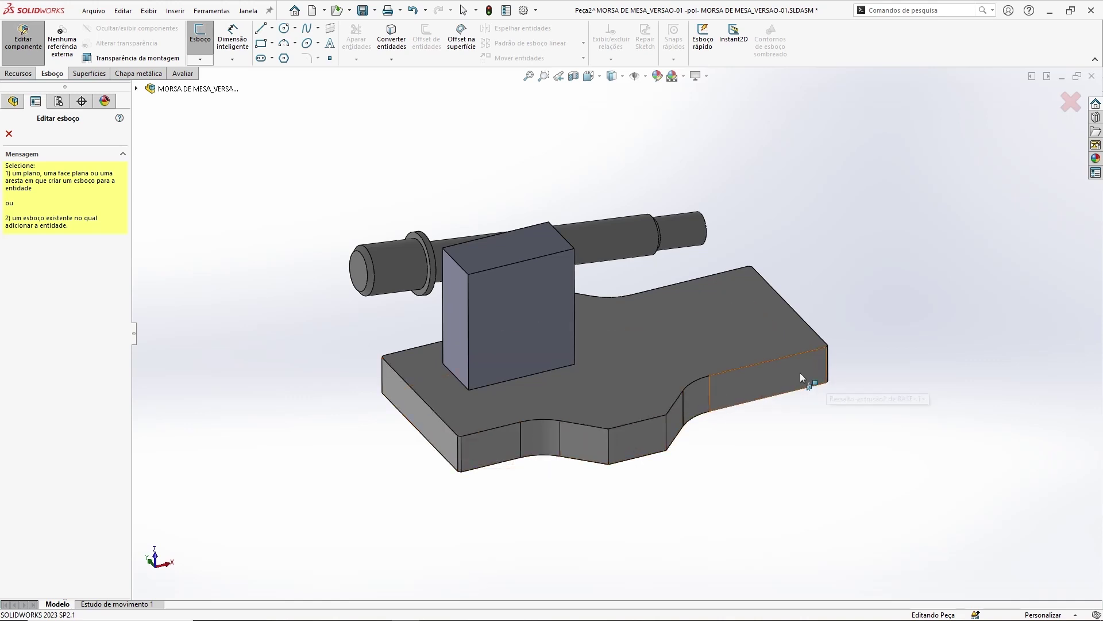
pyautogui.click(631, 440)
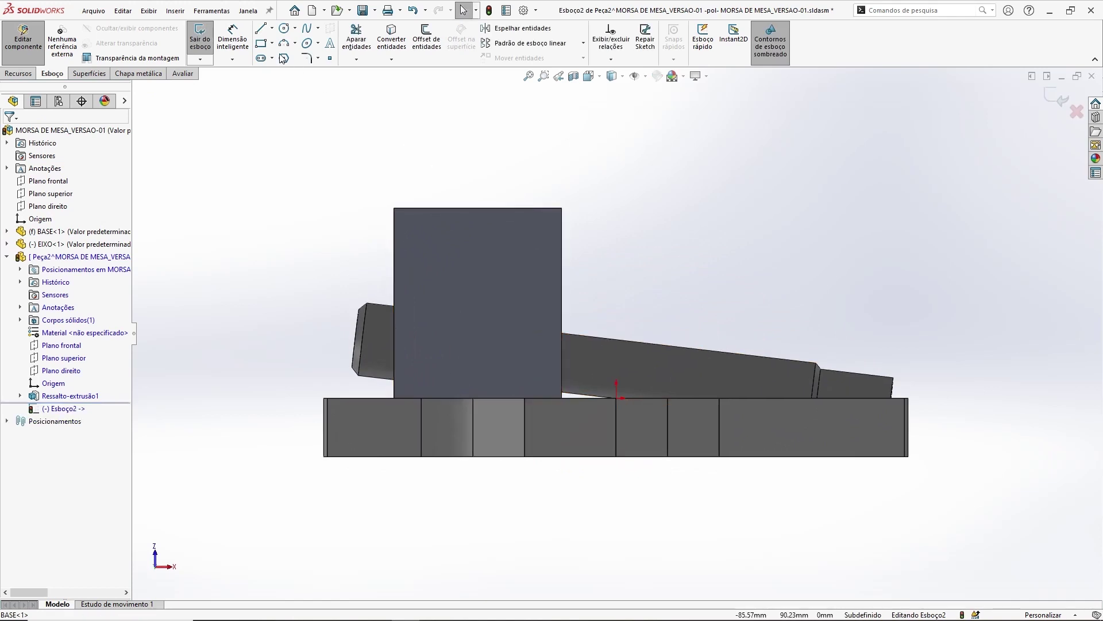
pyautogui.click(283, 28)
pyautogui.click(474, 307)
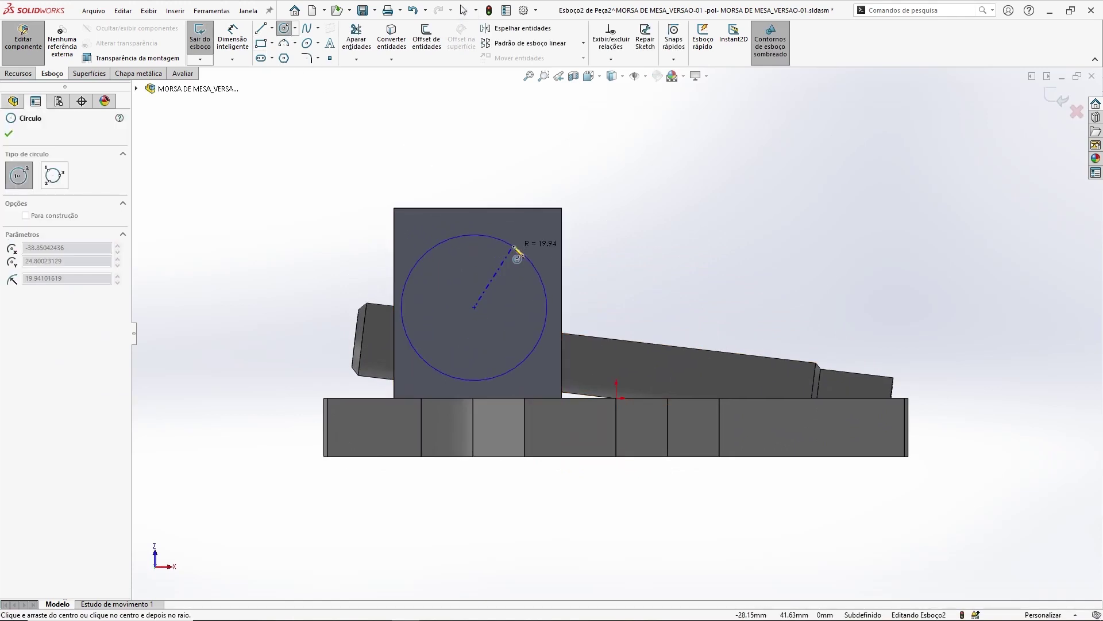
pyautogui.click(517, 253)
pyautogui.click(1055, 99)
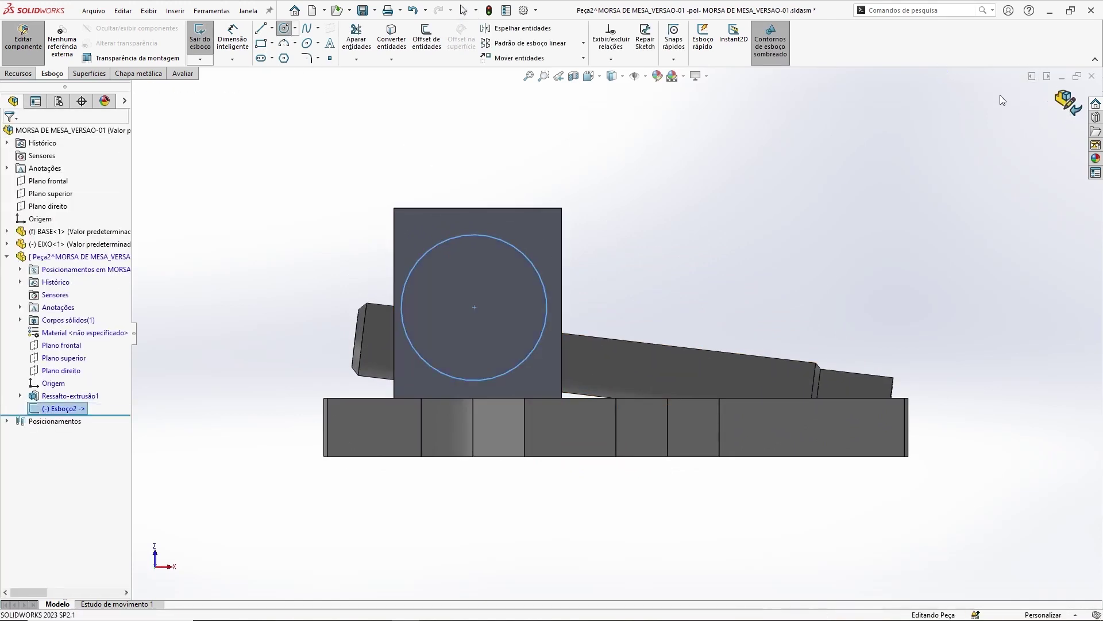
# Extrude the circle 52 mm in the reversed direction as Ressalto-extrusão2, then return to the assembly.
pyautogui.click(214, 39)
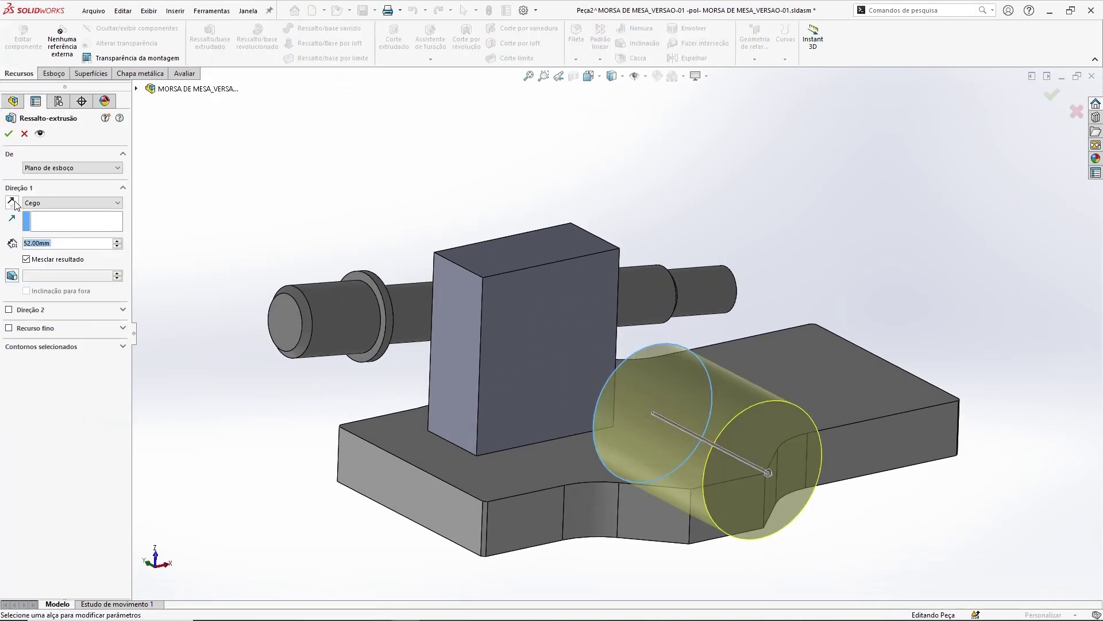
pyautogui.click(12, 202)
pyautogui.moveTo(554, 319); pyautogui.dragTo(624, 319, button='middle')
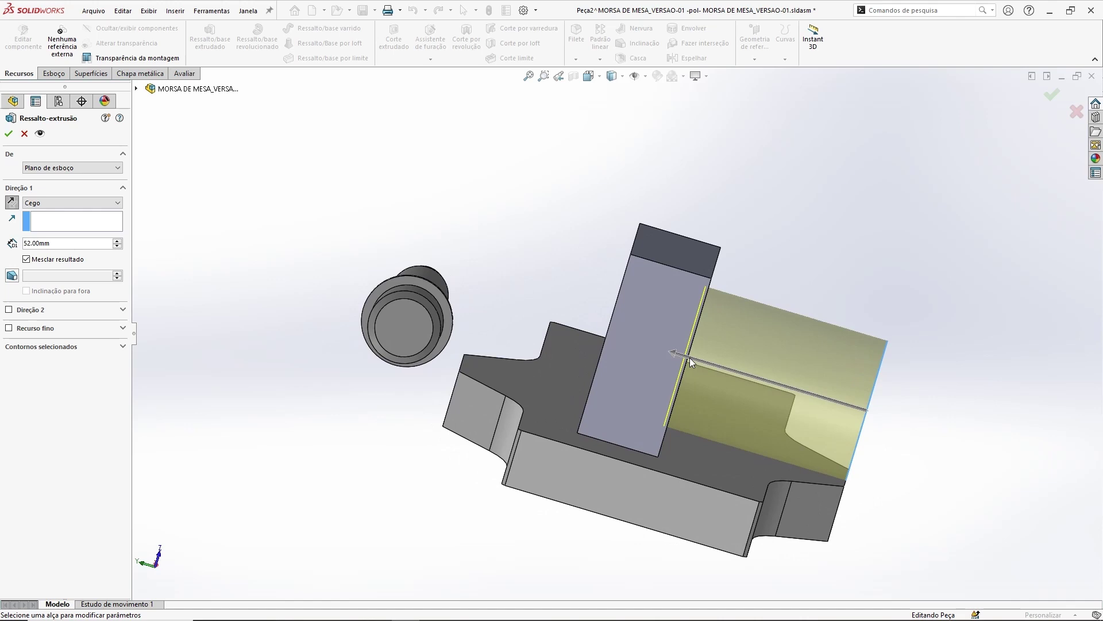
pyautogui.click(9, 133)
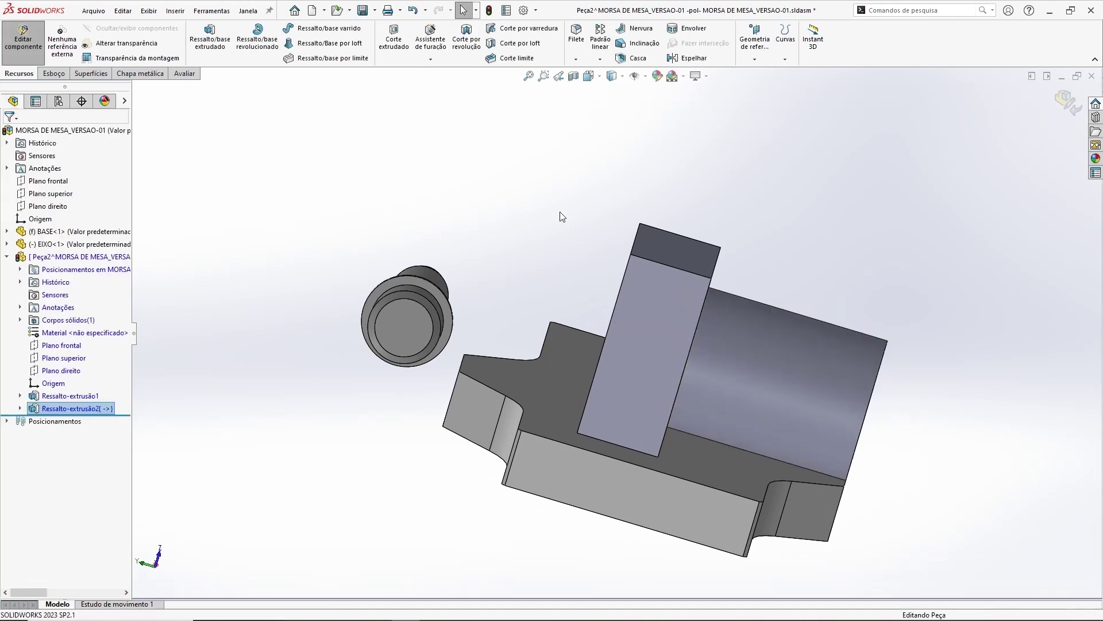
pyautogui.moveTo(561, 254)
pyautogui.mouseDown(button='middle')
pyautogui.moveTo(582, 311)
pyautogui.moveTo(627, 277)
pyautogui.moveTo(701, 268)
pyautogui.mouseUp(button='middle')
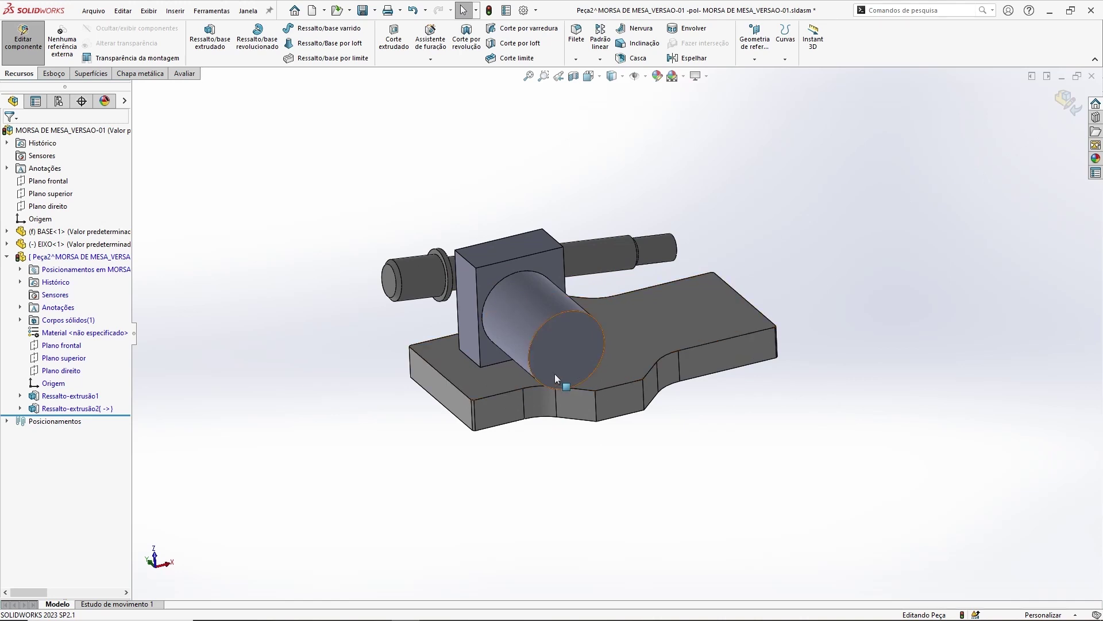
pyautogui.click(1066, 102)
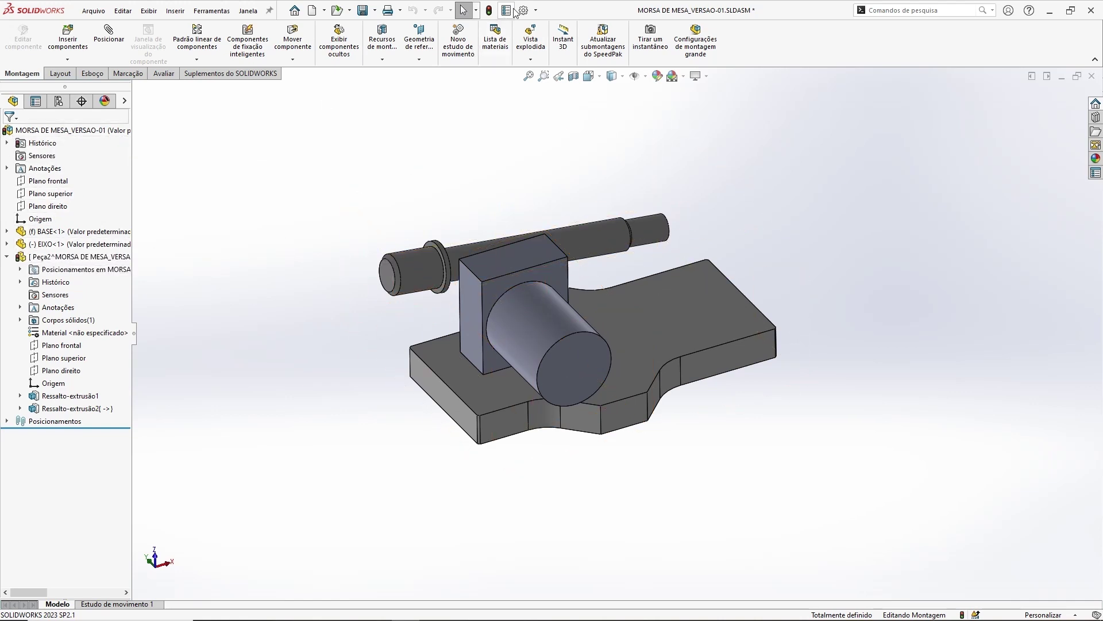
# Rebuild the assembly and open Peça2 in its own window from its cylinder face.
pyautogui.click(489, 10)
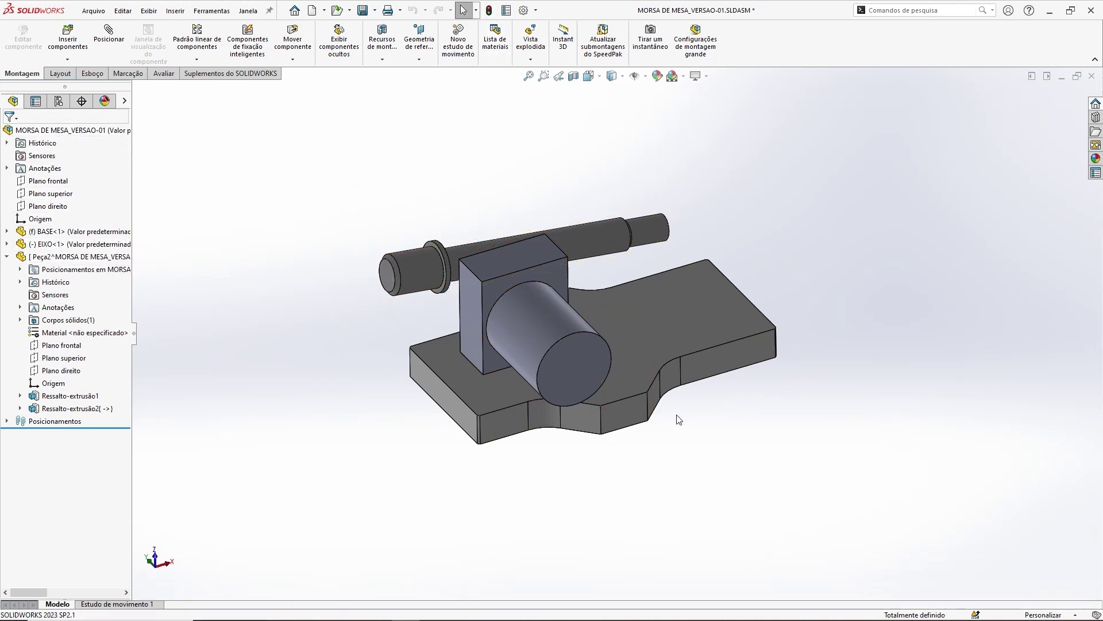
pyautogui.moveTo(677, 438); pyautogui.dragTo(746, 438, button='middle')
pyautogui.moveTo(625, 461); pyautogui.dragTo(540, 307, button='middle')
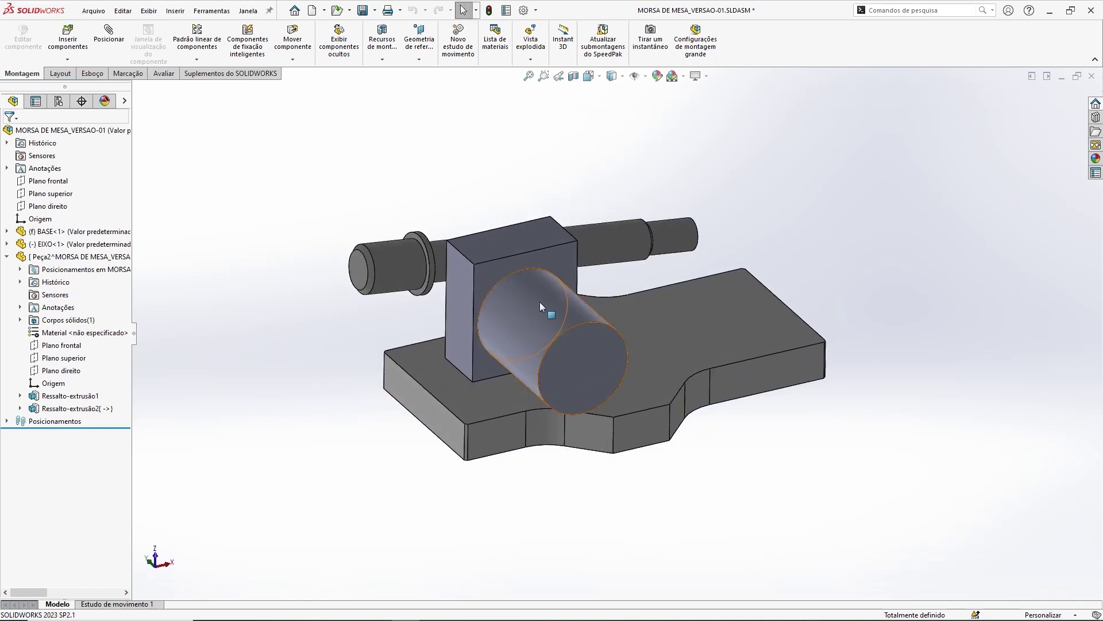
pyautogui.click(540, 303)
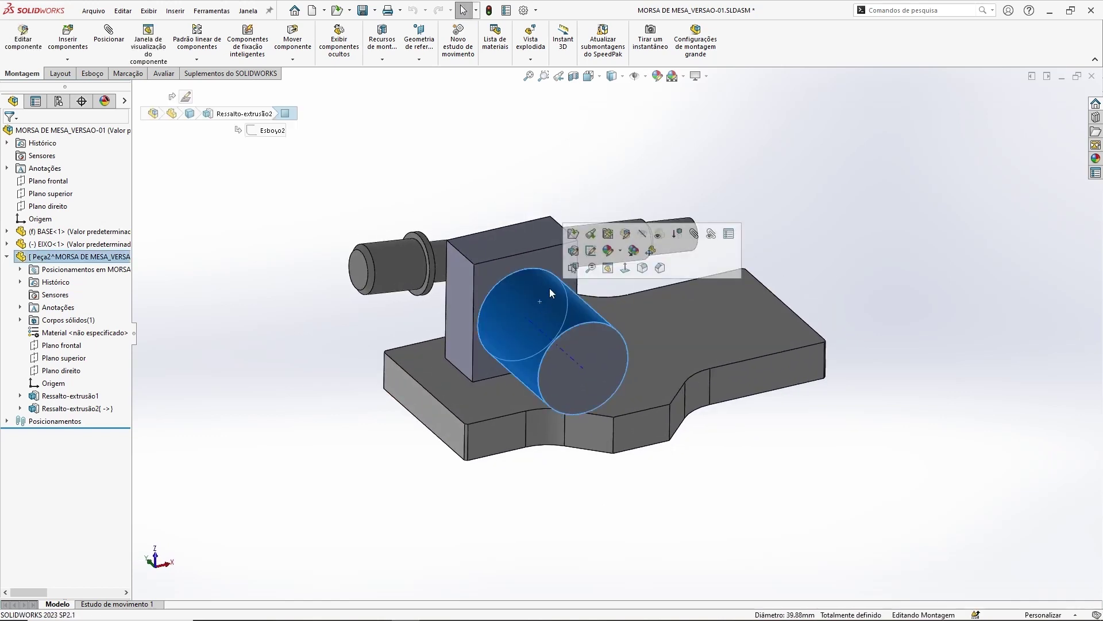
pyautogui.click(574, 233)
pyautogui.moveTo(574, 234)
pyautogui.mouseDown(button='middle')
pyautogui.moveTo(654, 274)
pyautogui.moveTo(631, 229)
pyautogui.moveTo(525, 350)
pyautogui.moveTo(574, 246)
pyautogui.moveTo(588, 273)
pyautogui.mouseUp(button='middle')
pyautogui.scroll(-2, 525, 350)
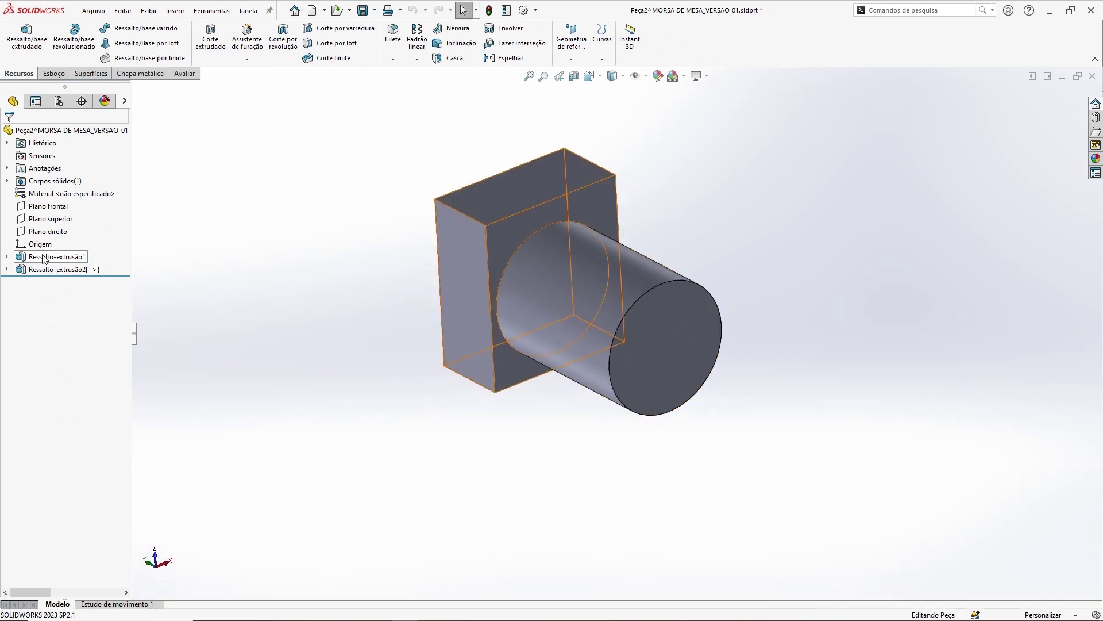
# Inspect the sketch plane settings of Esboço1 and close them unchanged.
pyautogui.click(7, 257)
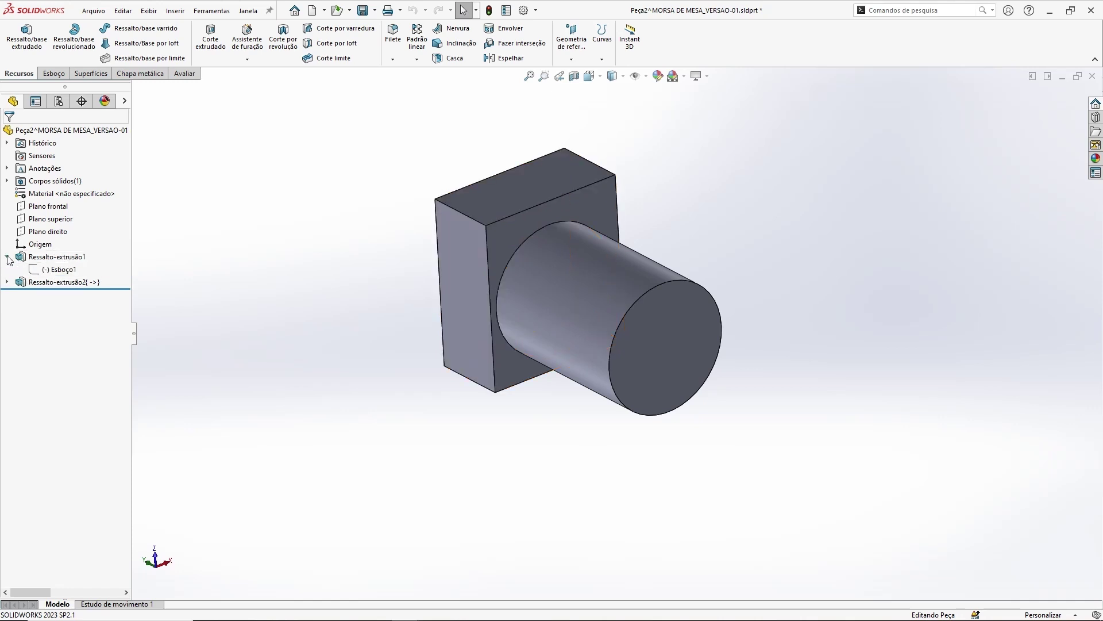
pyautogui.click(63, 270)
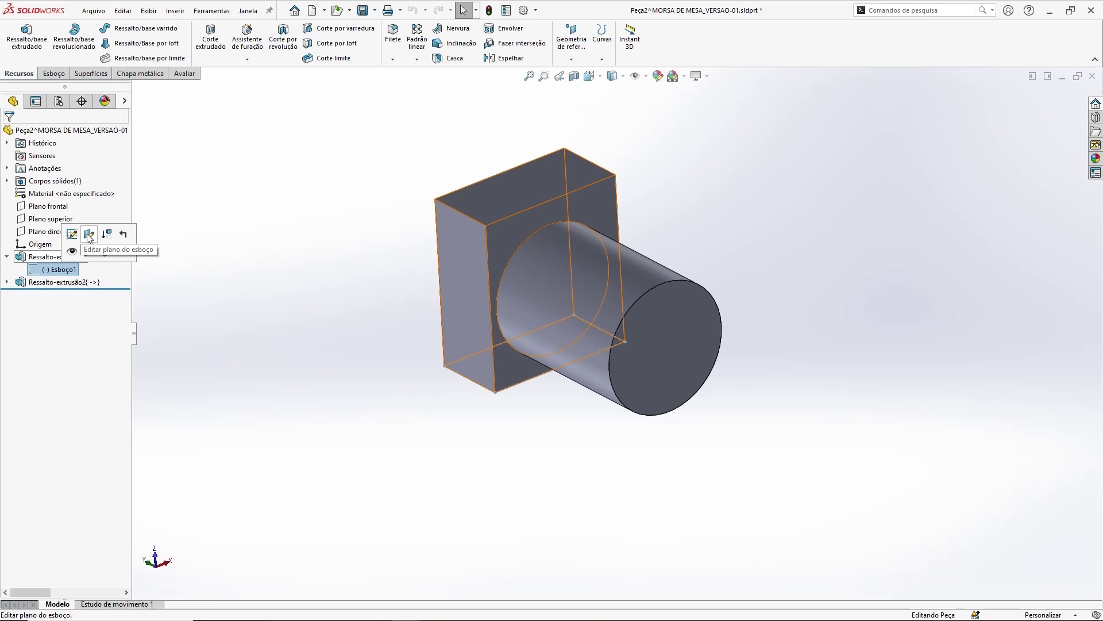
pyautogui.click(90, 234)
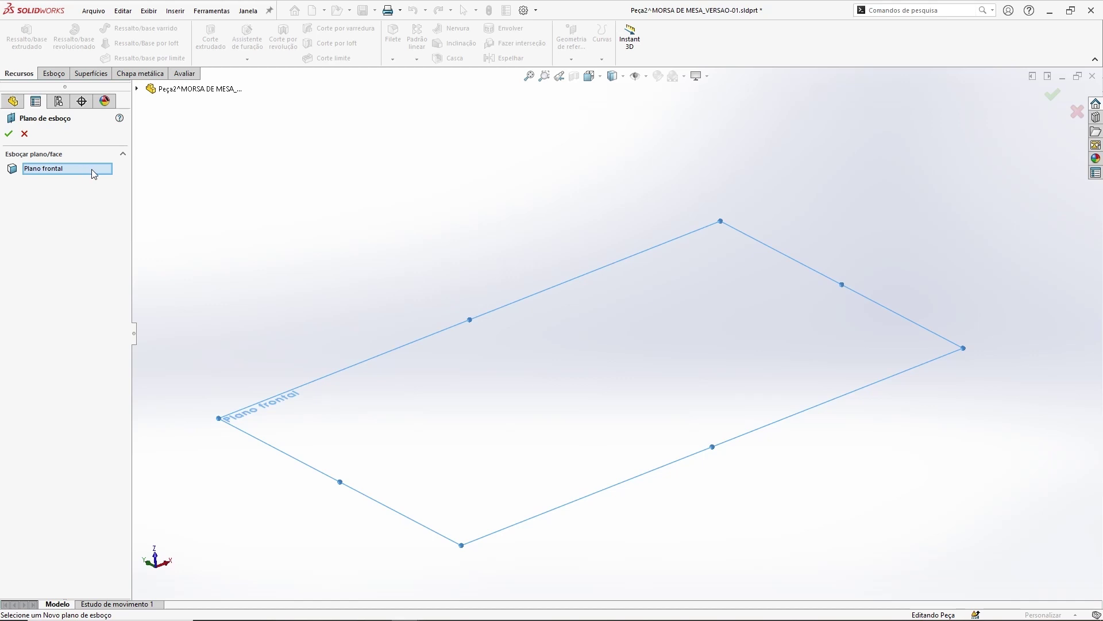
pyautogui.click(25, 134)
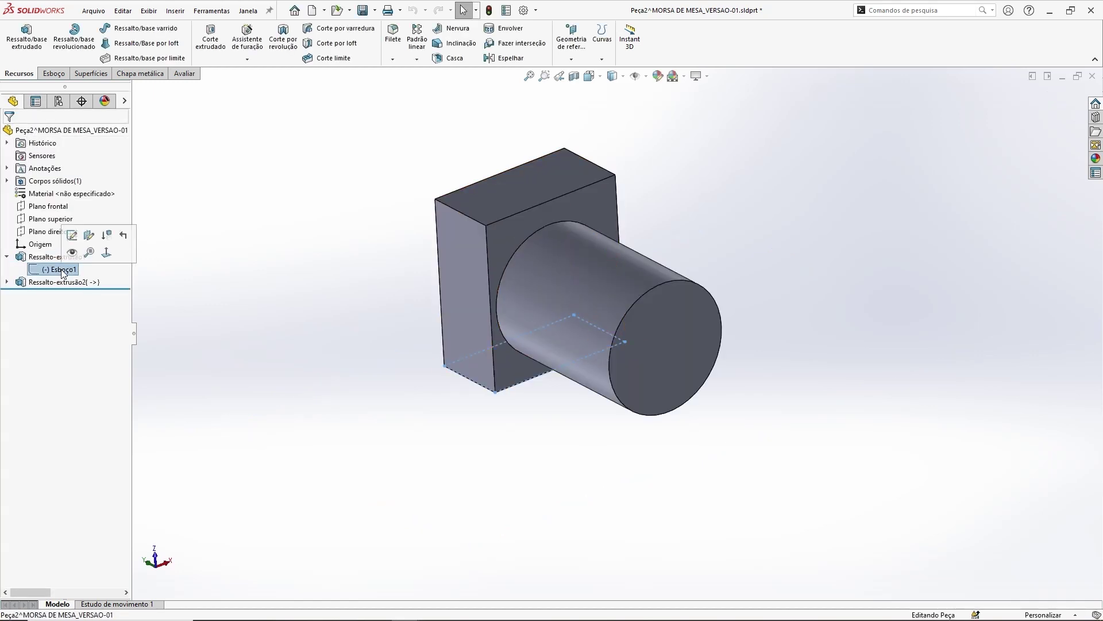
pyautogui.click(7, 257)
# Confirm the cylinder sketch's plane on Face<1> and return to the vise assembly window.
pyautogui.click(7, 270)
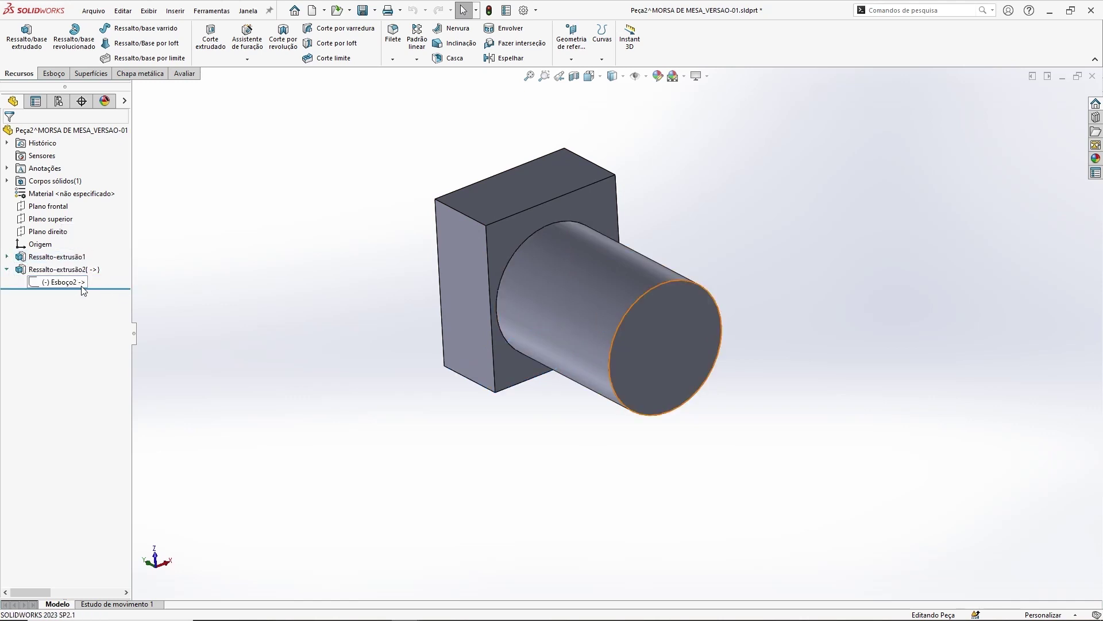
pyautogui.click(7, 257)
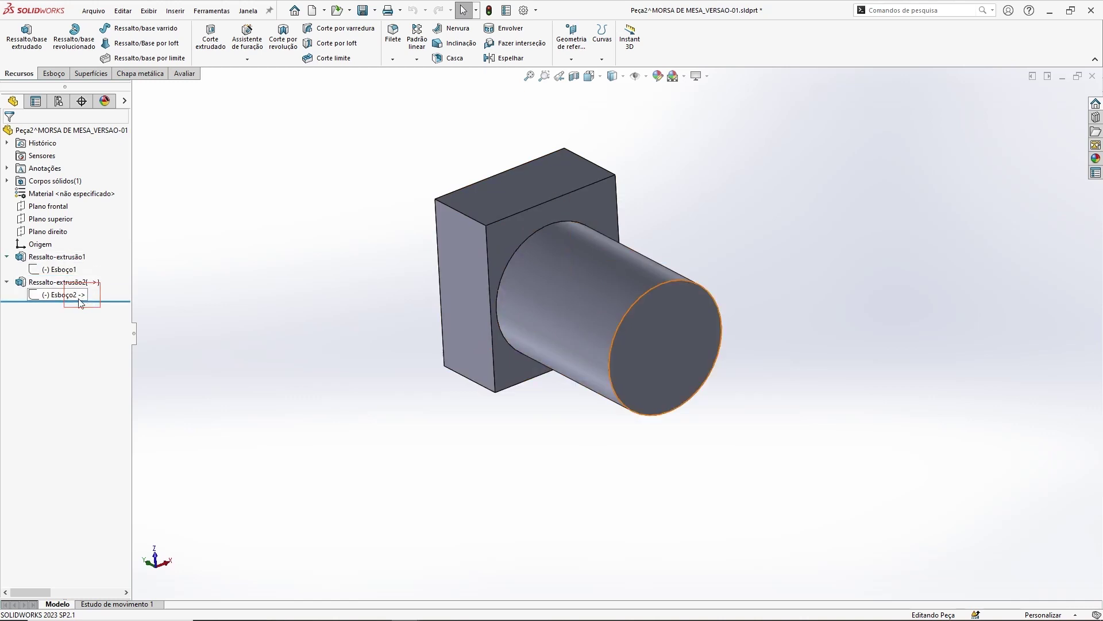
pyautogui.click(68, 297)
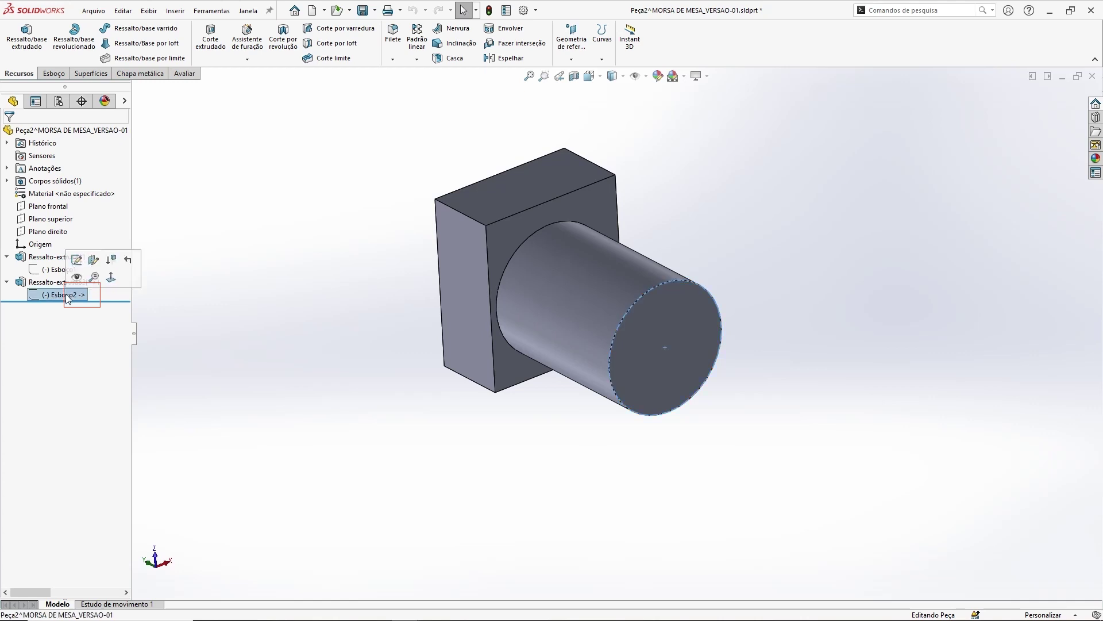
pyautogui.click(93, 261)
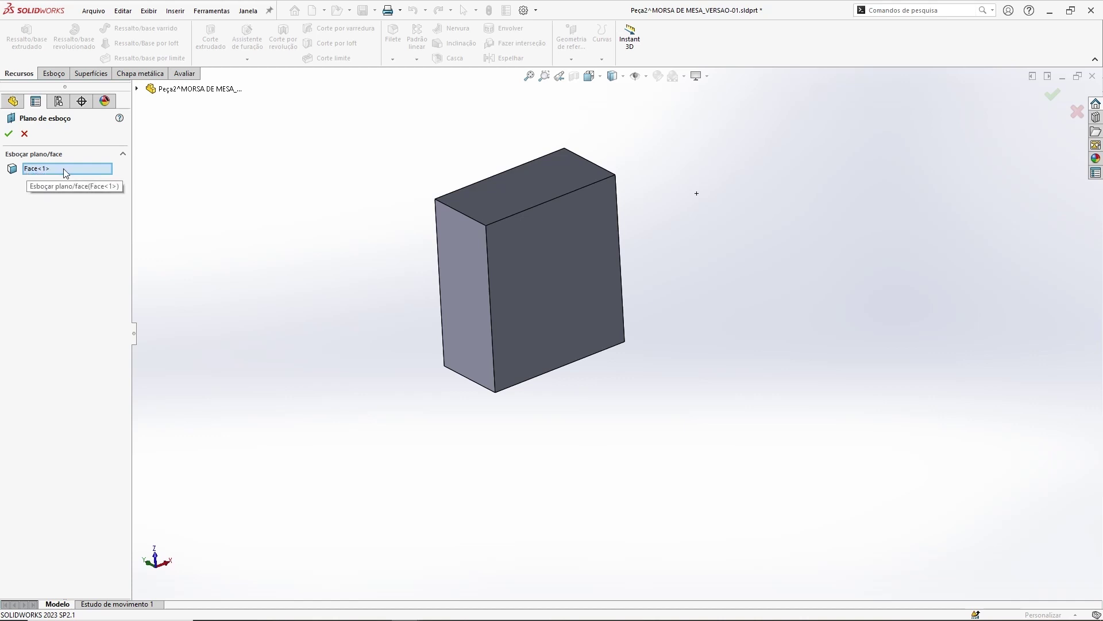
pyautogui.press('Return')
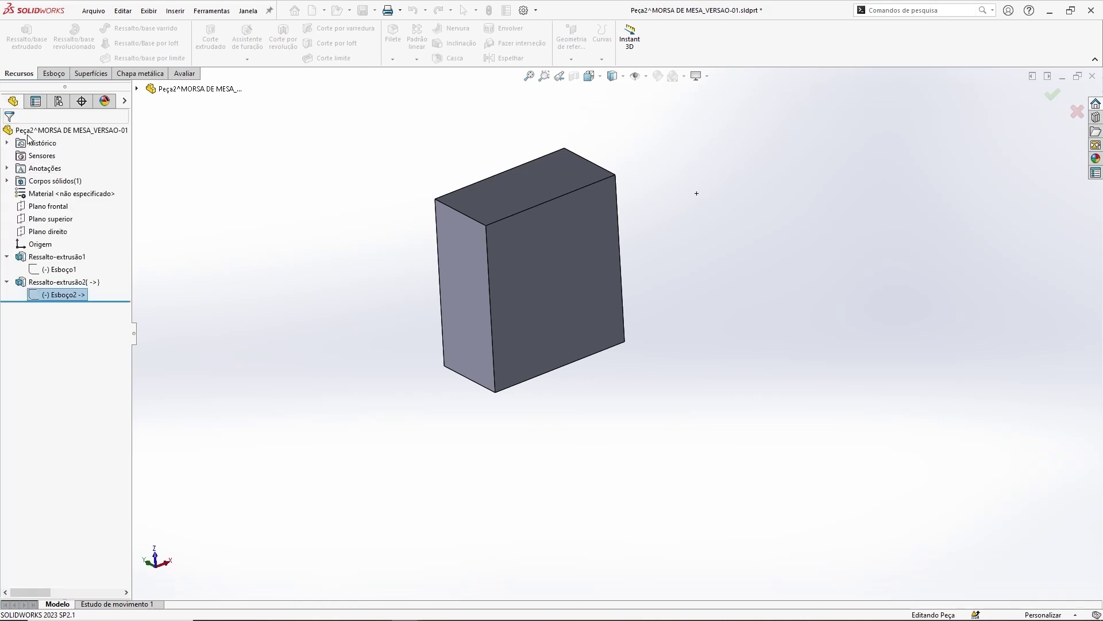
pyautogui.click(245, 313)
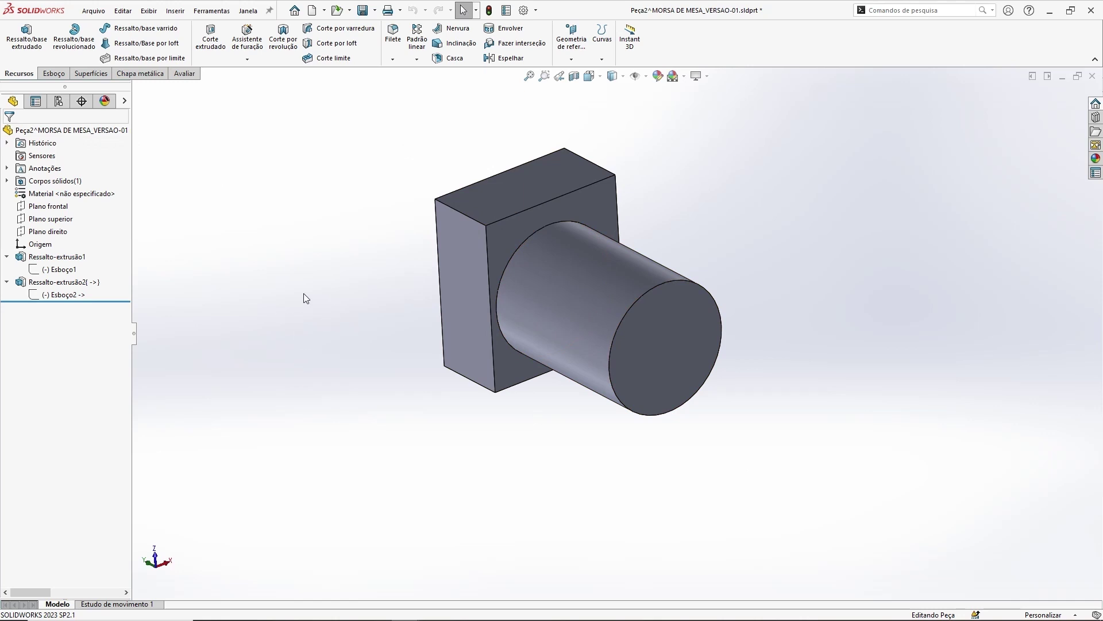
pyautogui.hotkey('ctrl', 'Tab')
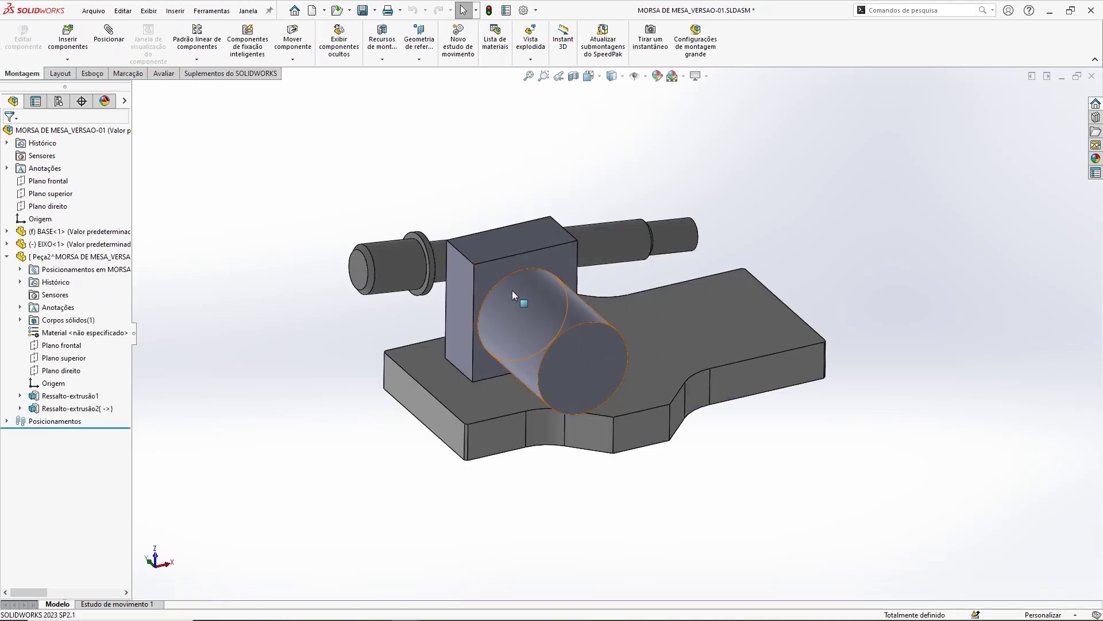
# Delete the BASE<1> component from the vise assembly through its top face.
pyautogui.click(513, 296)
pyautogui.click(671, 323)
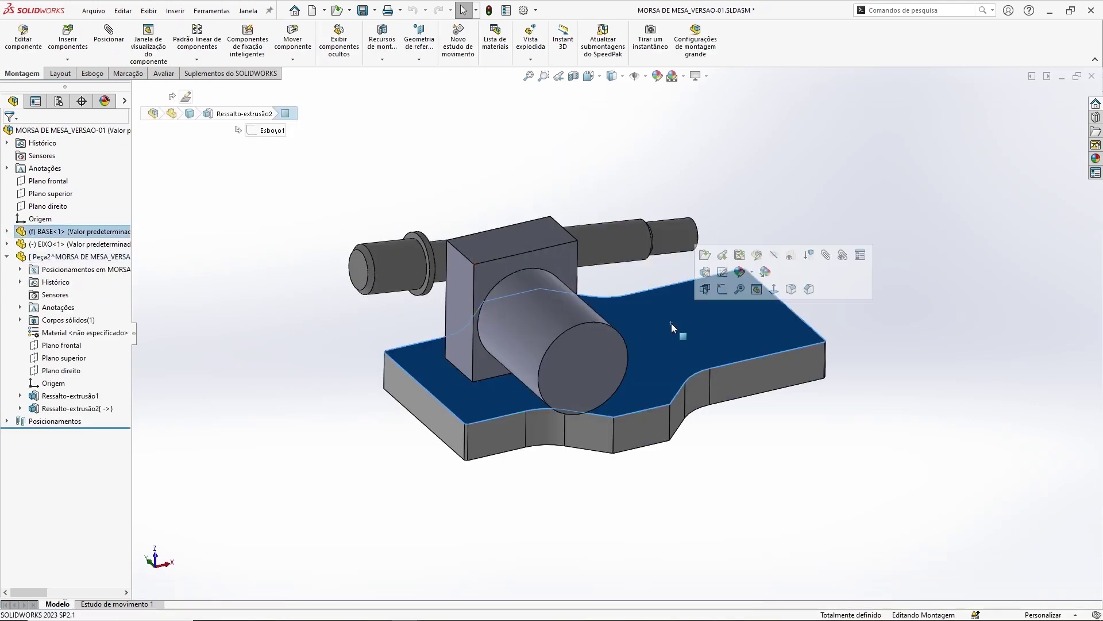
pyautogui.click(716, 475)
pyautogui.keyDown('ctrl'); pyautogui.moveTo(695, 475); pyautogui.dragTo(691, 461, button='middle'); pyautogui.keyUp('ctrl')
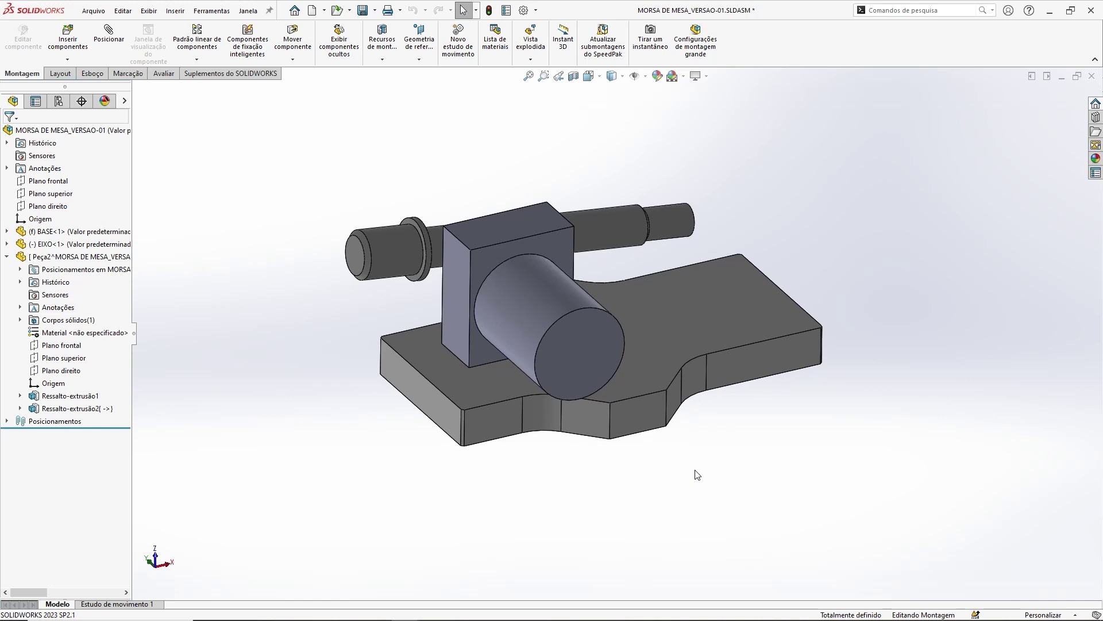
pyautogui.click(7, 256)
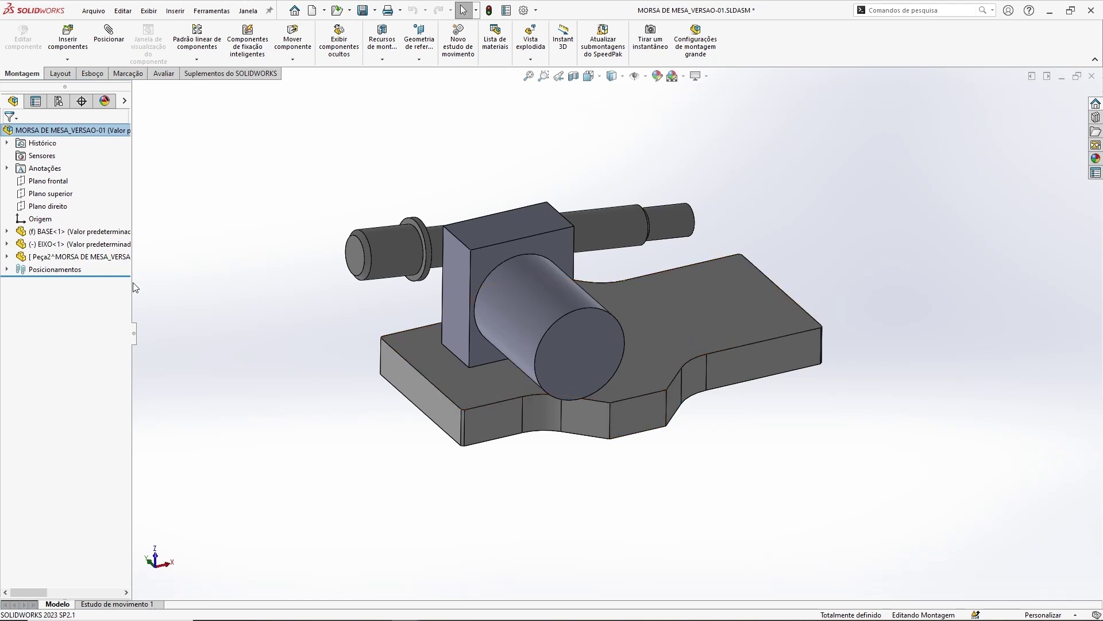
pyautogui.click(664, 329)
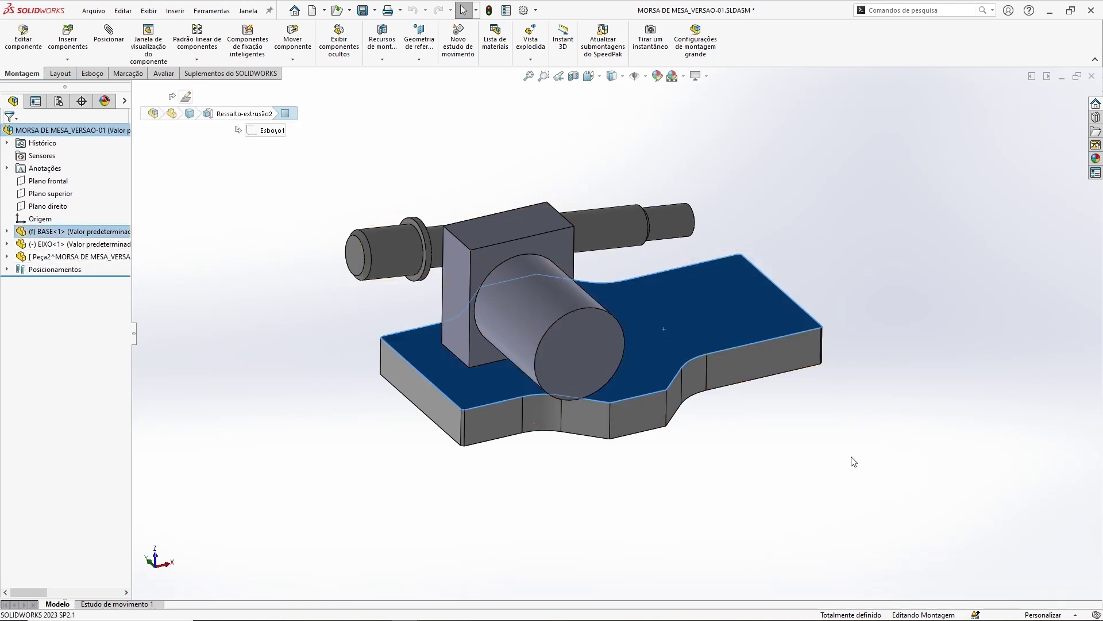
pyautogui.press('Delete')
pyautogui.click(615, 248)
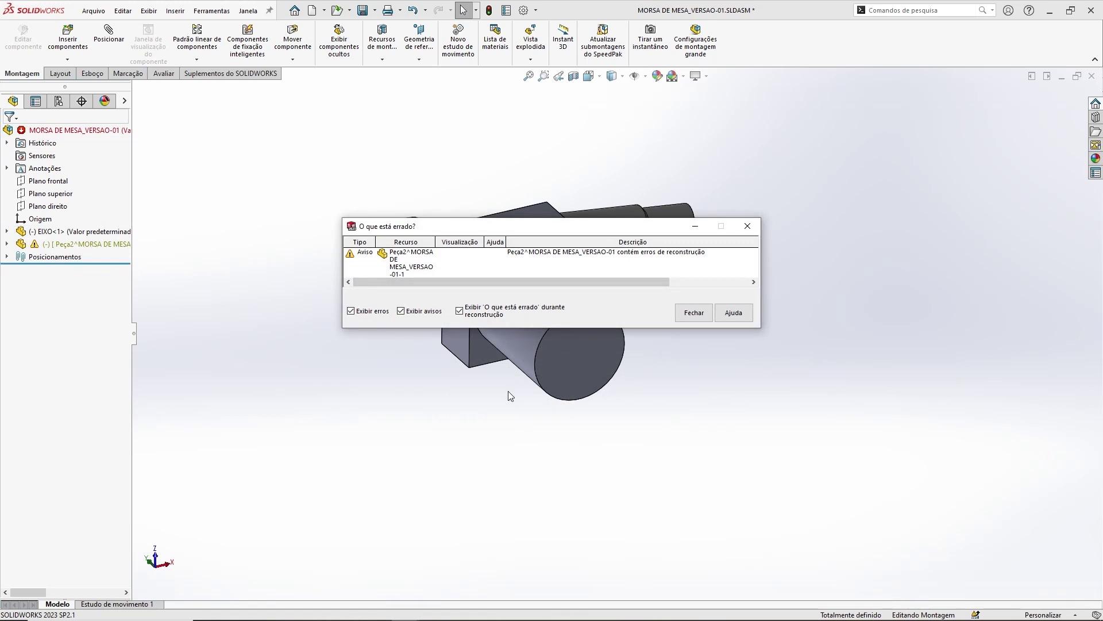
# Close the What's Wrong dialog, inspect Peça2's Ressalto-extrusão2, and undo the BASE deletion.
pyautogui.click(681, 309)
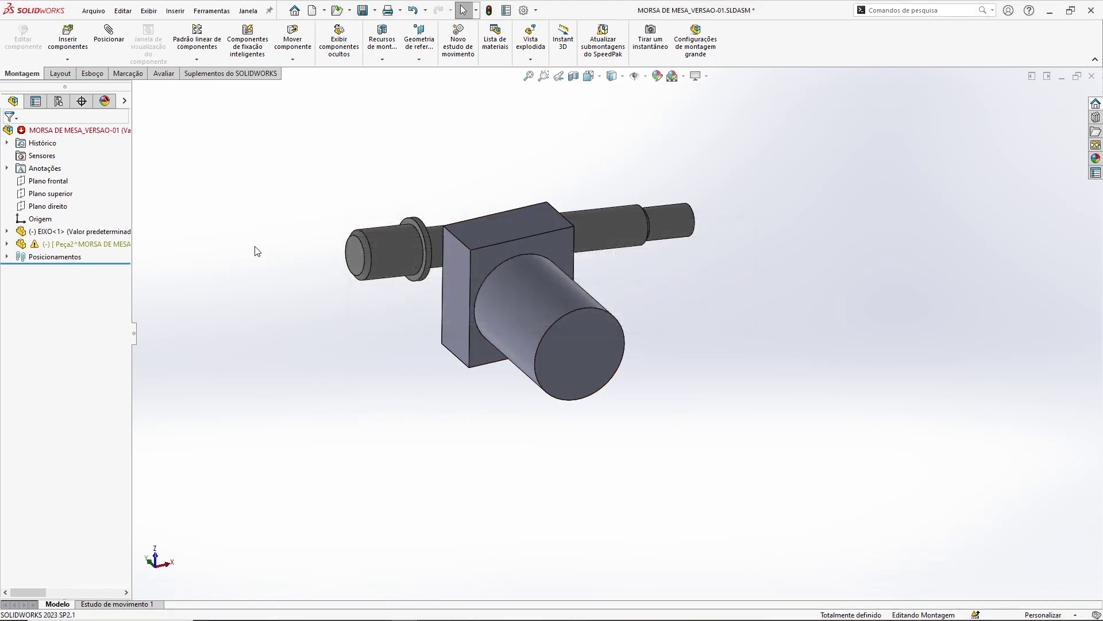
pyautogui.click(110, 248)
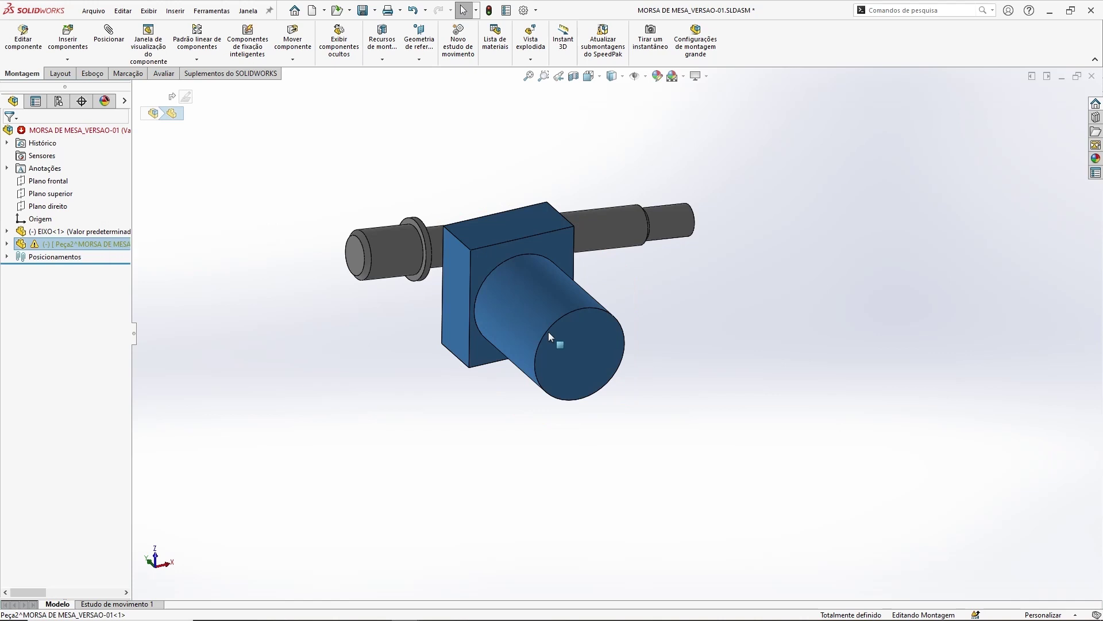
pyautogui.click(210, 263)
pyautogui.click(8, 244)
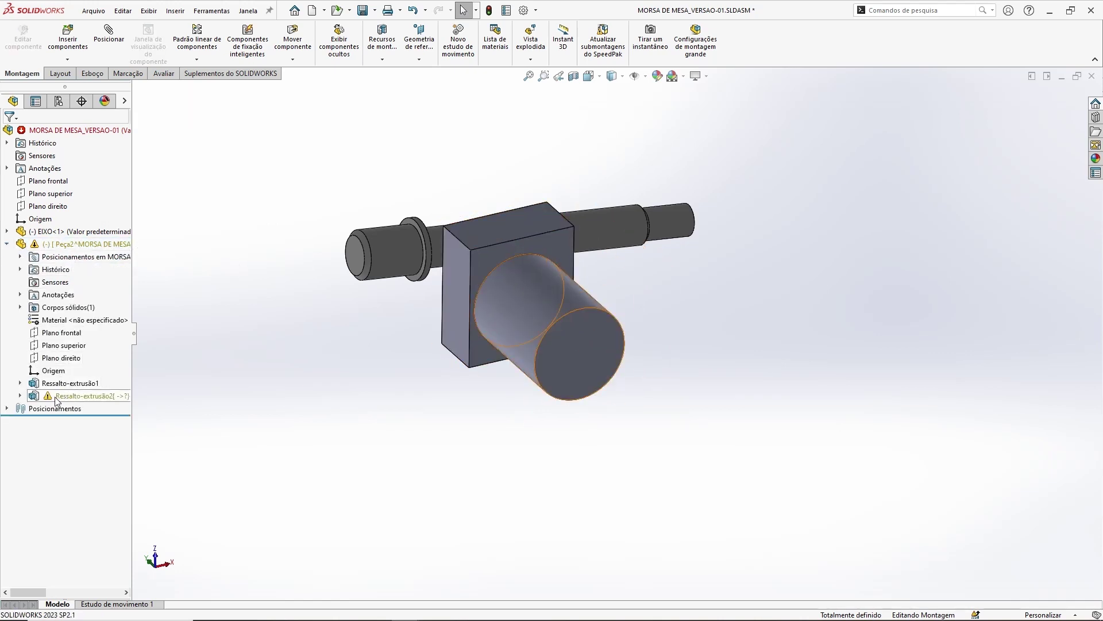
pyautogui.click(20, 395)
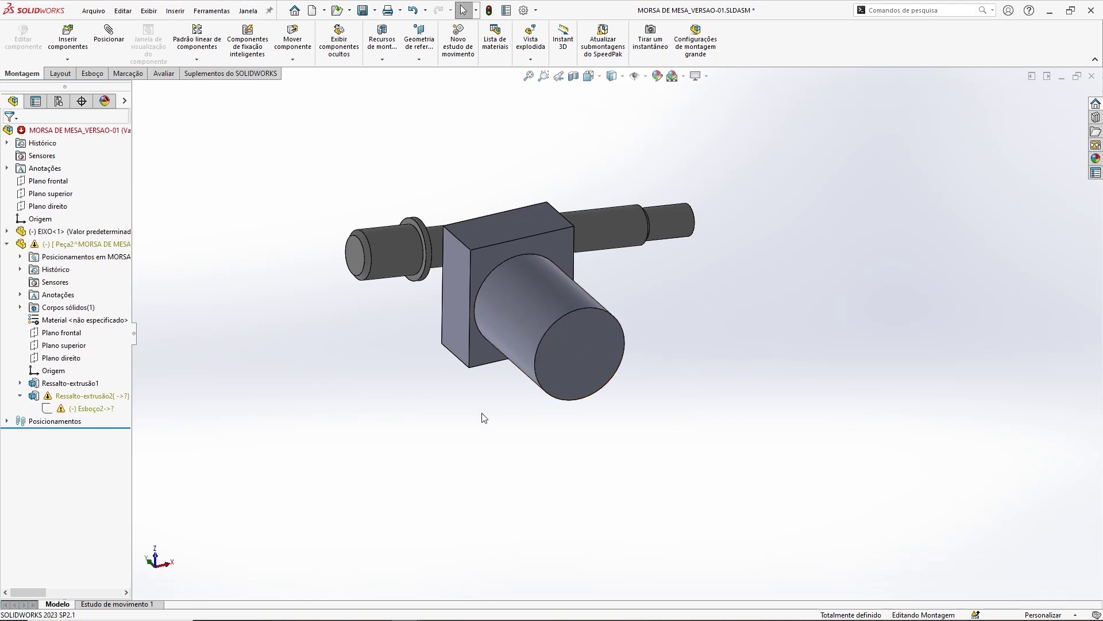
pyautogui.hotkey('ctrl', 'z')
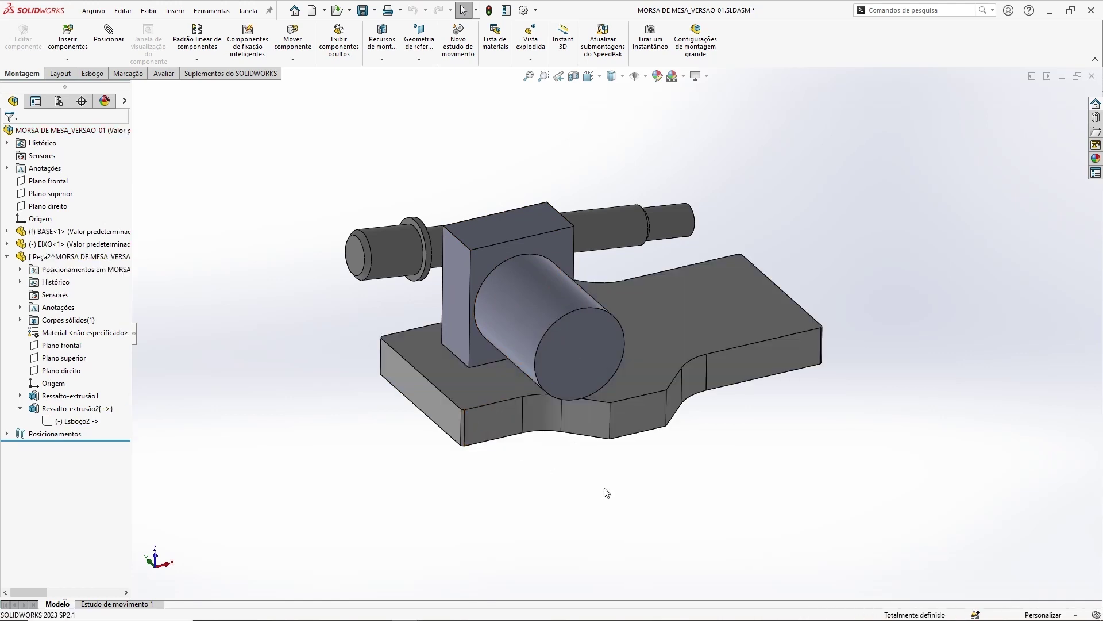
pyautogui.scroll(-2, 601, 468)
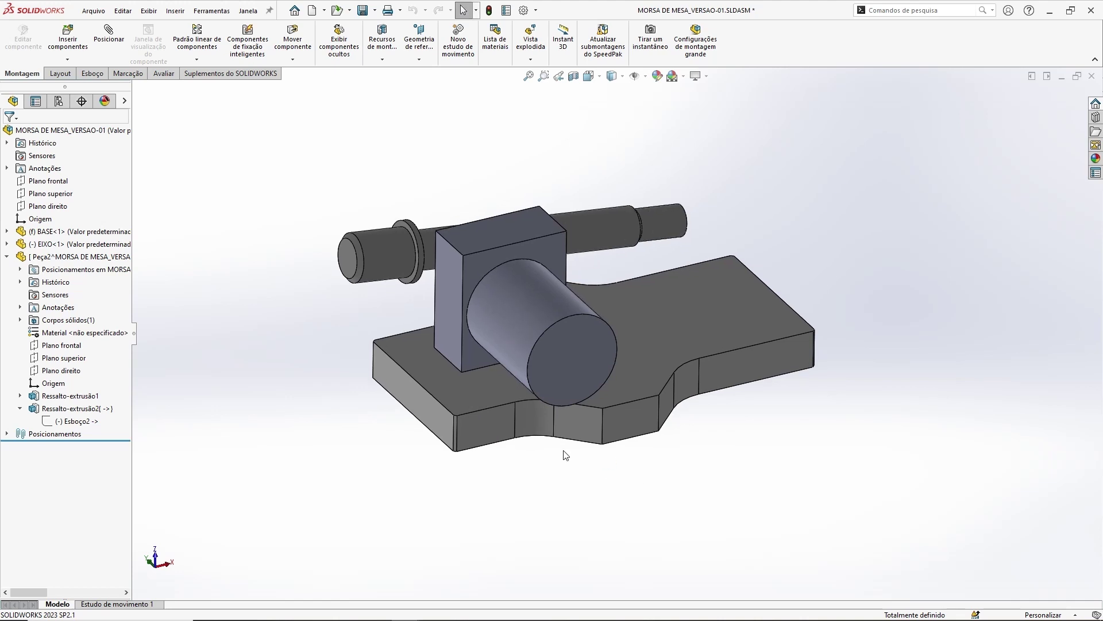
pyautogui.keyDown('ctrl'); pyautogui.moveTo(663, 447); pyautogui.dragTo(695, 474, button='middle'); pyautogui.keyUp('ctrl')
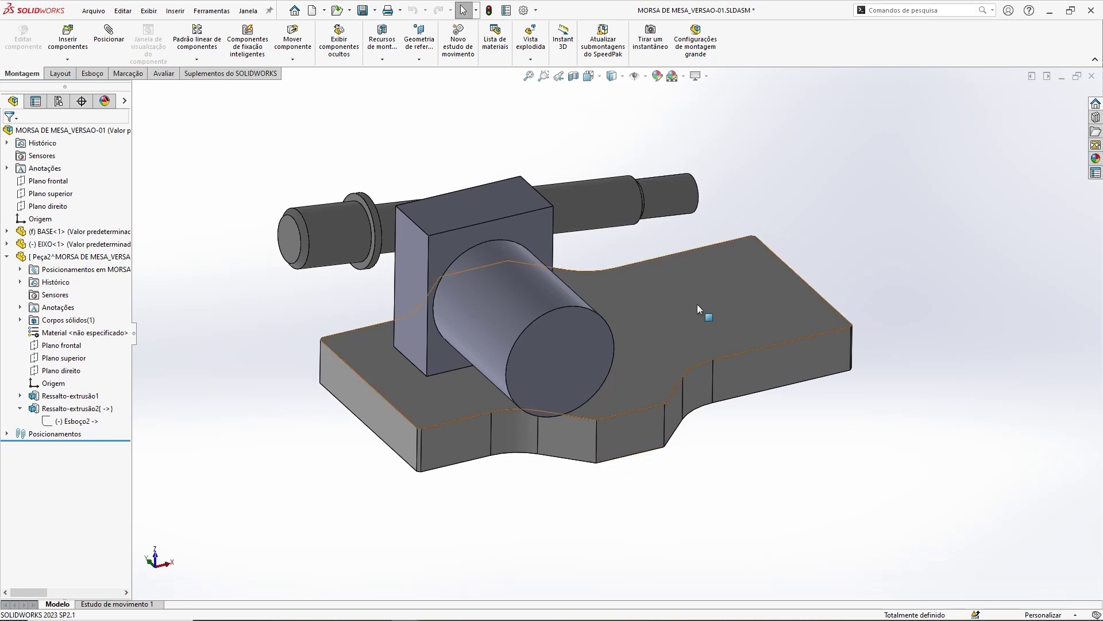
pyautogui.click(684, 353)
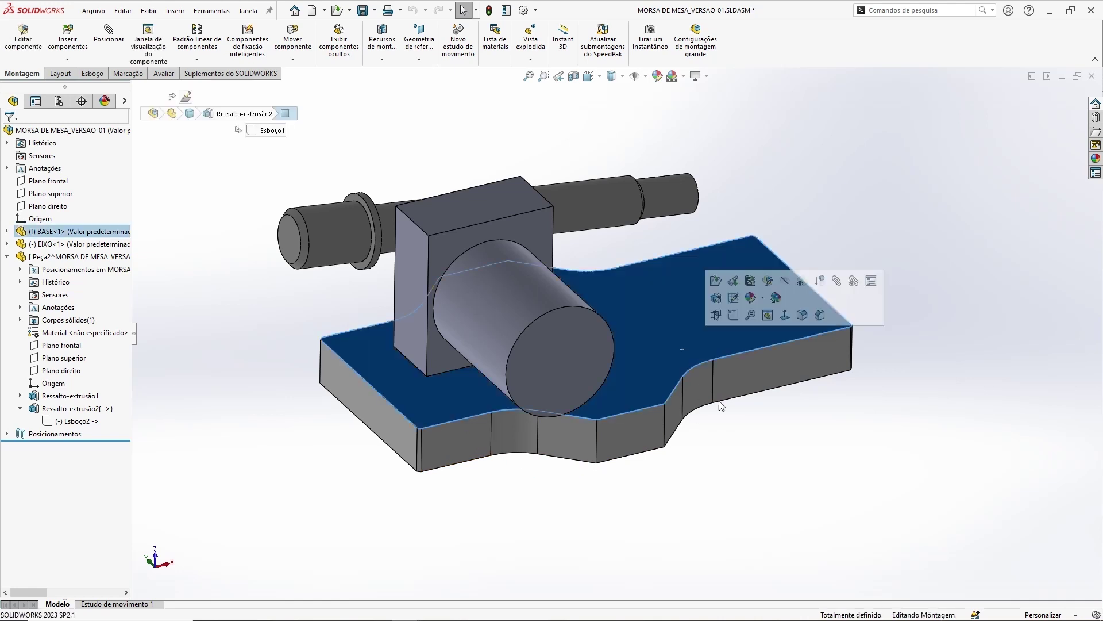
pyautogui.click(738, 522)
pyautogui.click(685, 343)
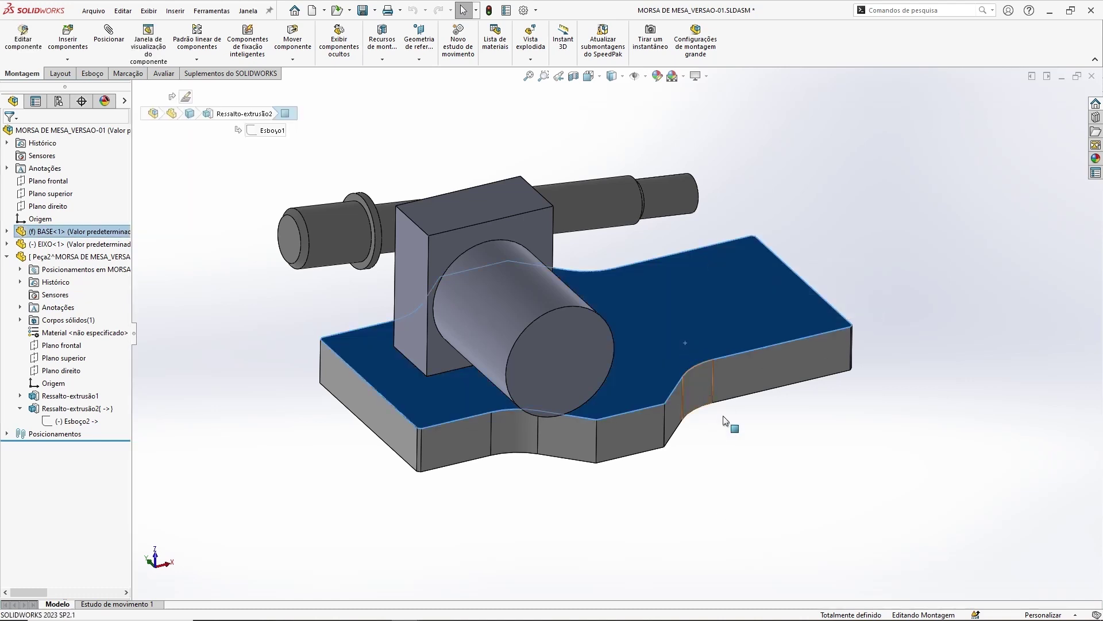
pyautogui.click(776, 520)
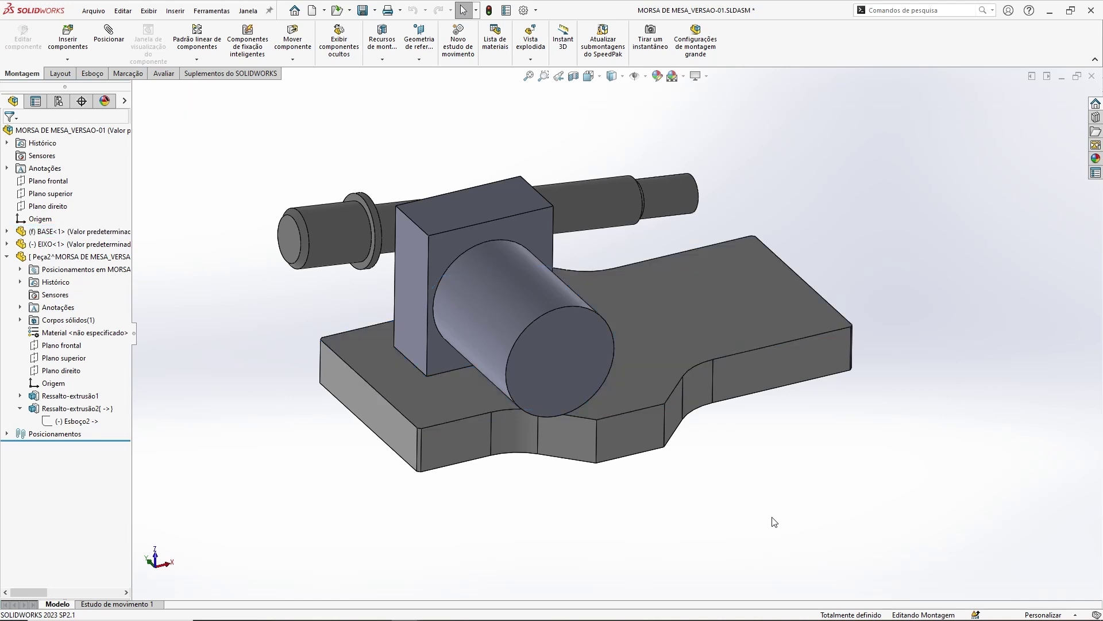
pyautogui.click(655, 436)
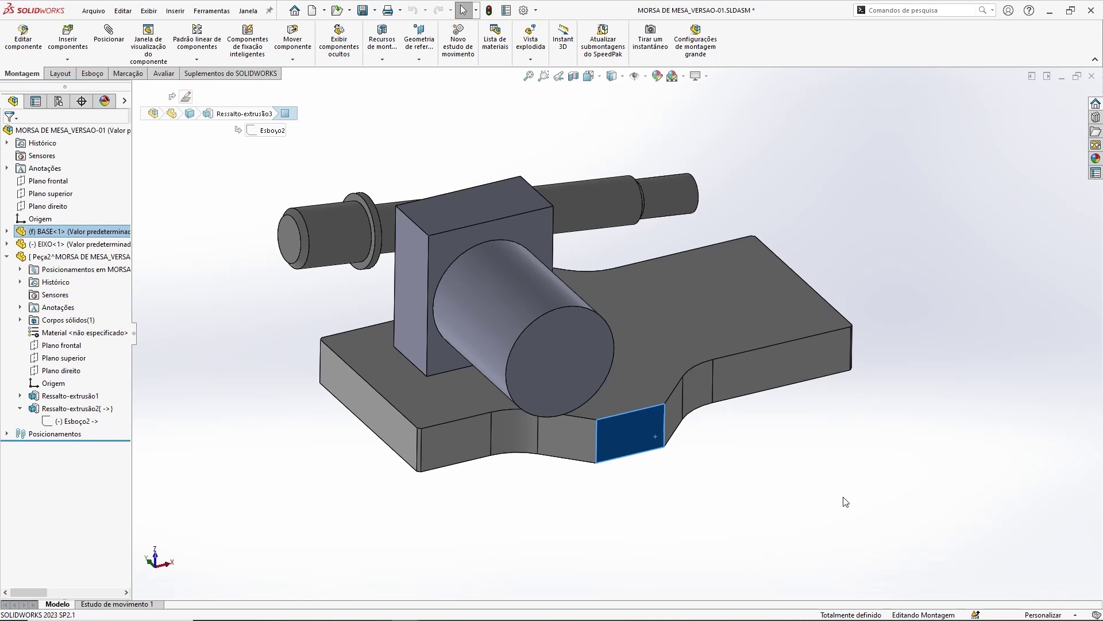
pyautogui.click(810, 508)
pyautogui.click(751, 316)
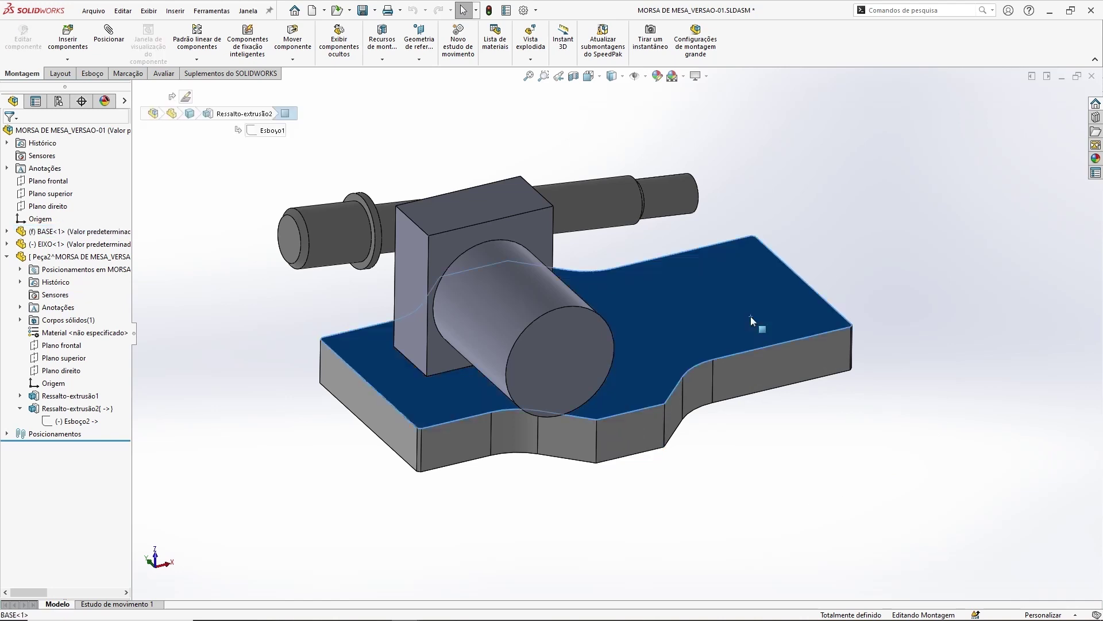
pyautogui.click(812, 512)
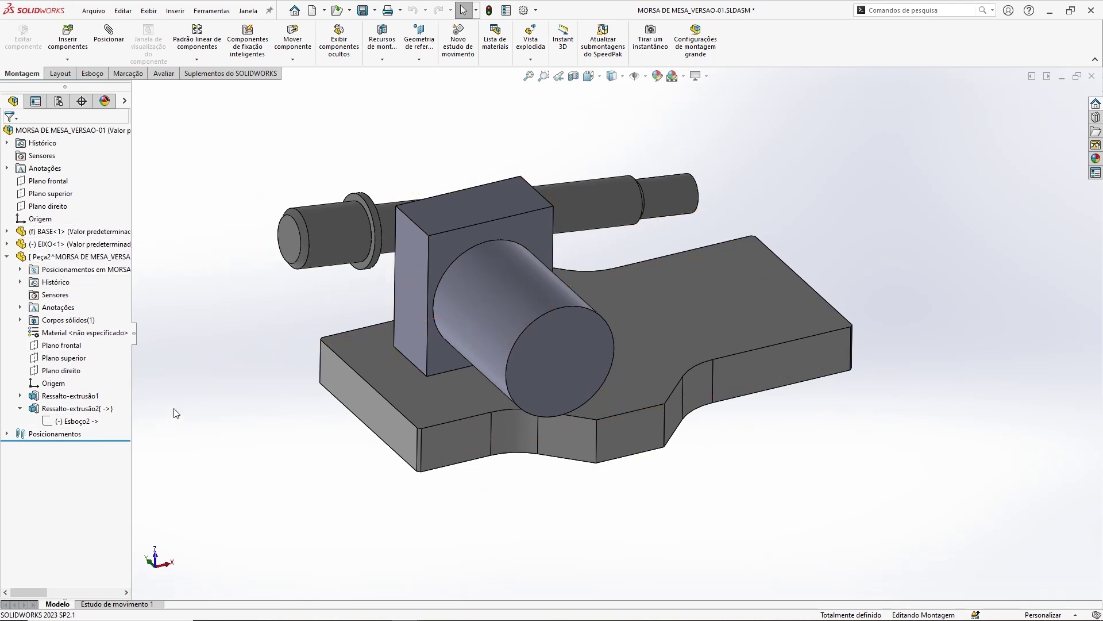
pyautogui.hotkey('shift', 'c')
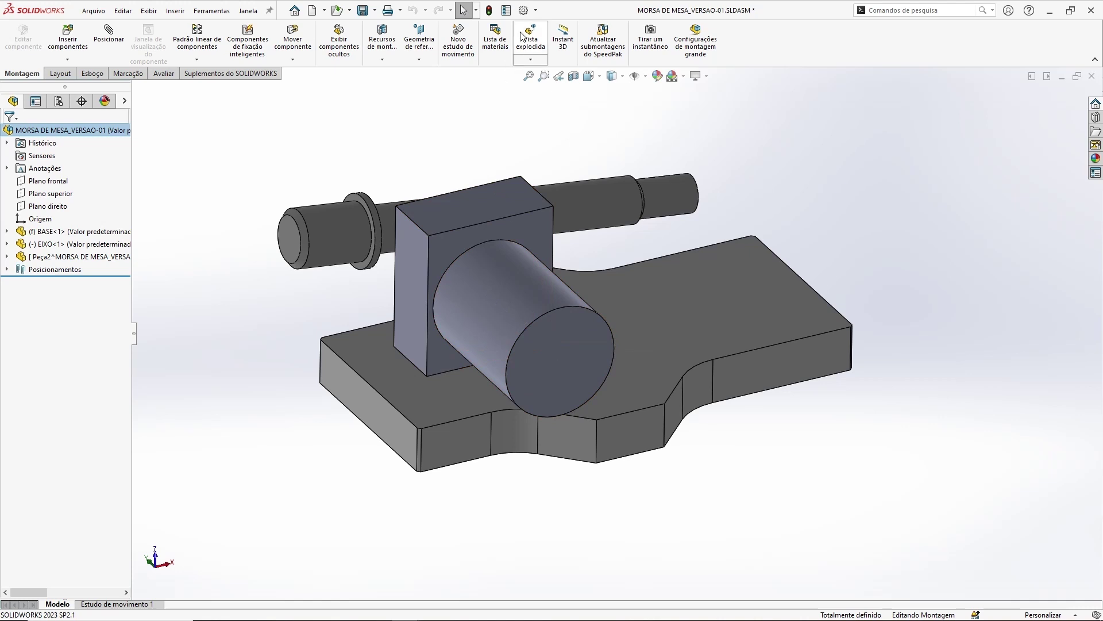
pyautogui.click(524, 11)
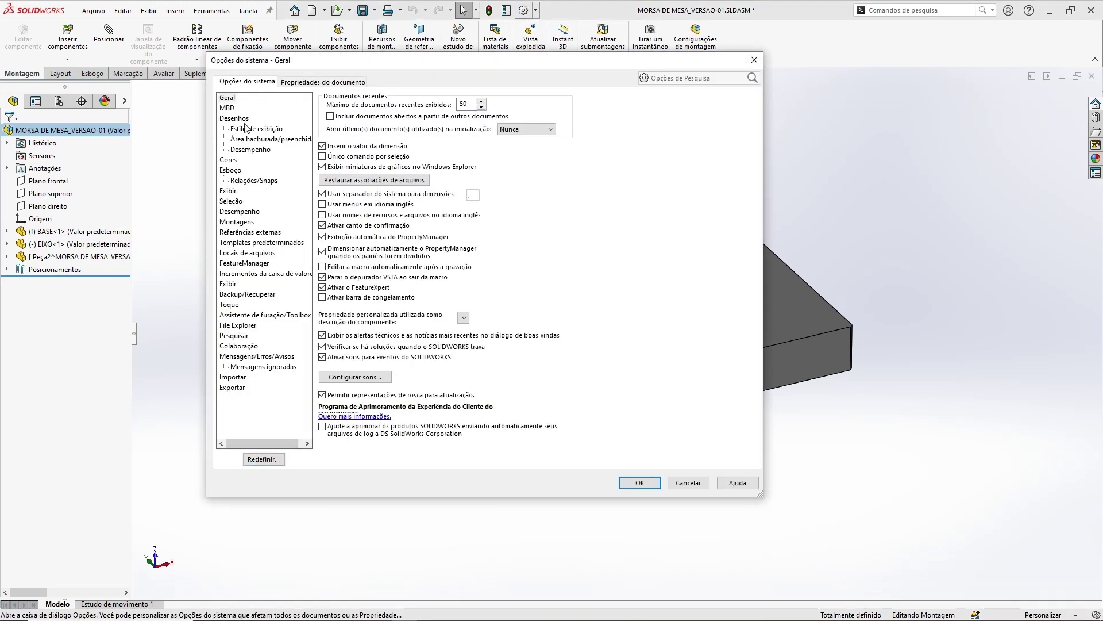
# Uncheck 'Permitir criação de referências externas ao modelo' under External References and confirm.
pyautogui.click(253, 232)
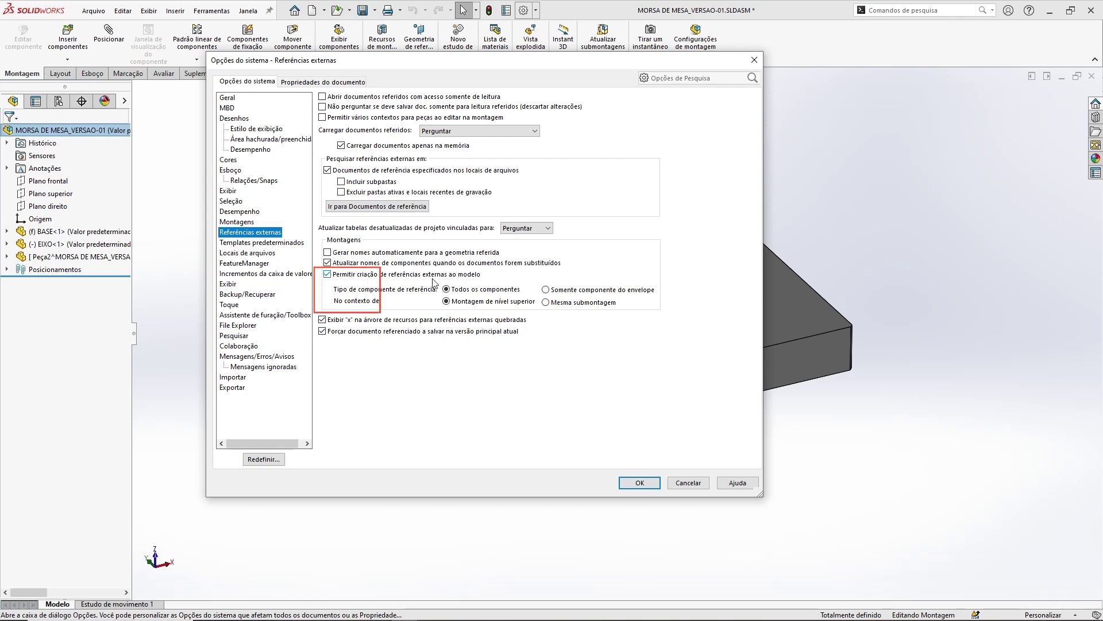
pyautogui.click(328, 274)
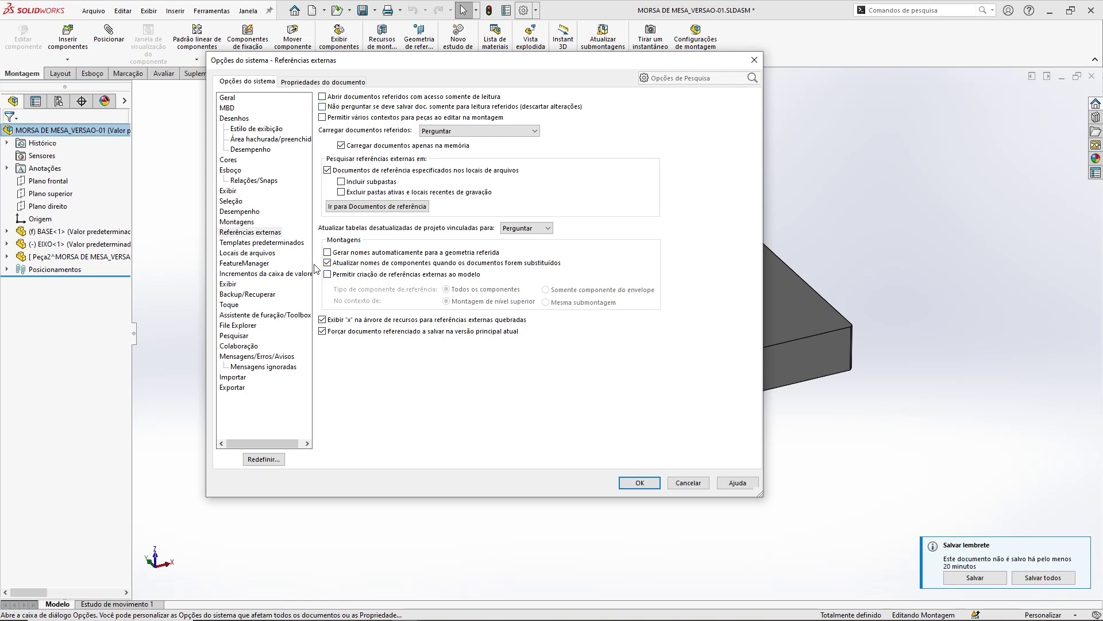
pyautogui.click(632, 484)
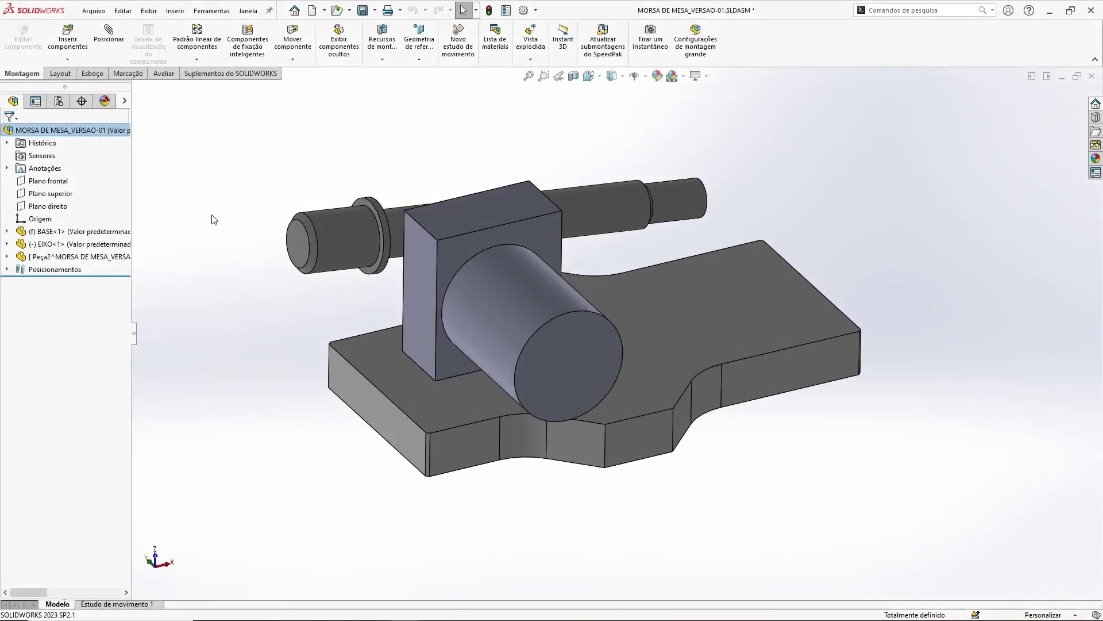
# Delete the Peça2 block part from the assembly and save all documents.
pyautogui.click(113, 257)
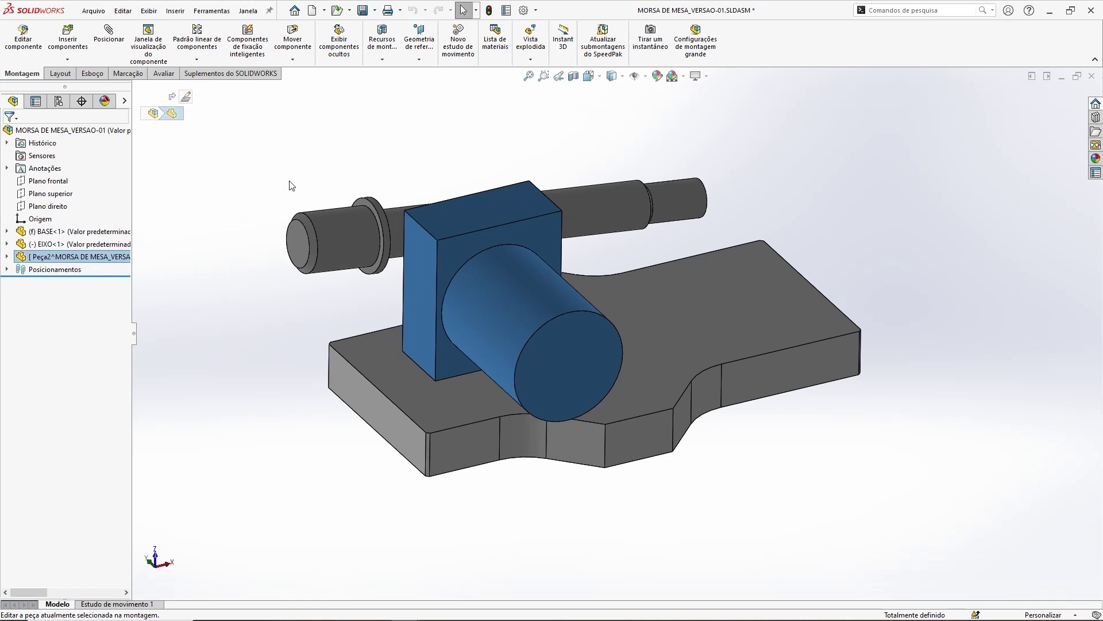
pyautogui.press('Delete')
pyautogui.press('Return')
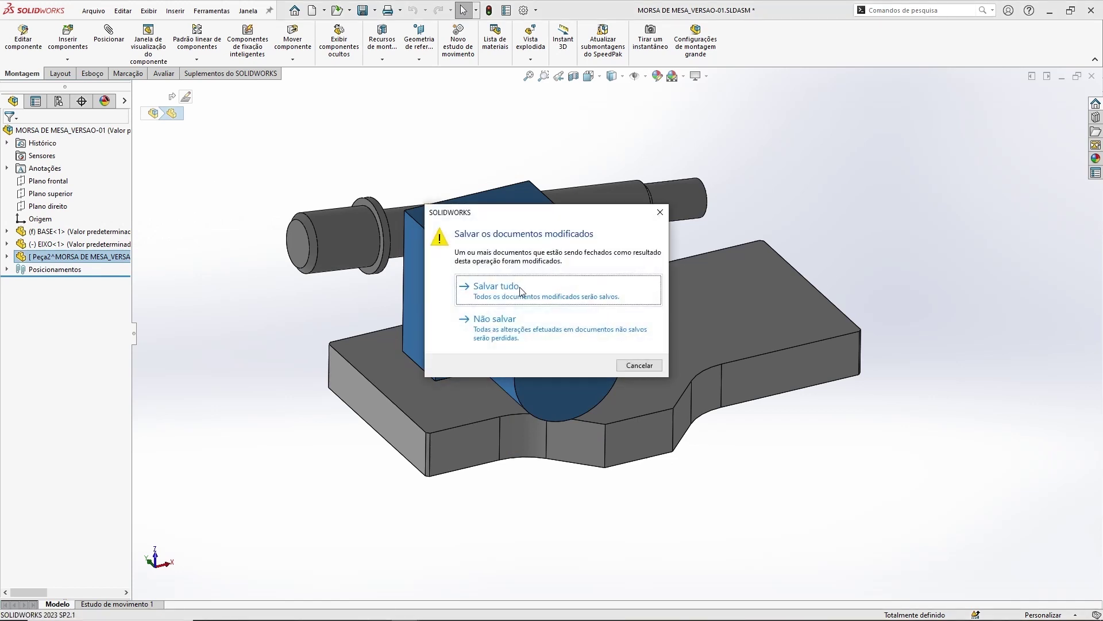
pyautogui.click(509, 291)
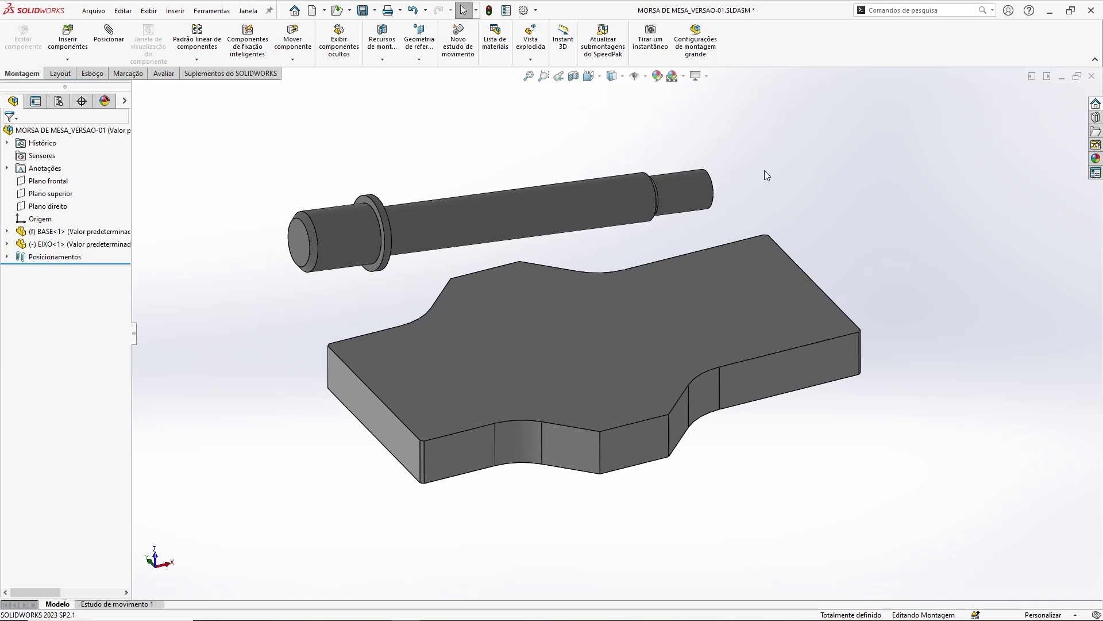
pyautogui.moveTo(778, 215); pyautogui.dragTo(781, 208, button='middle')
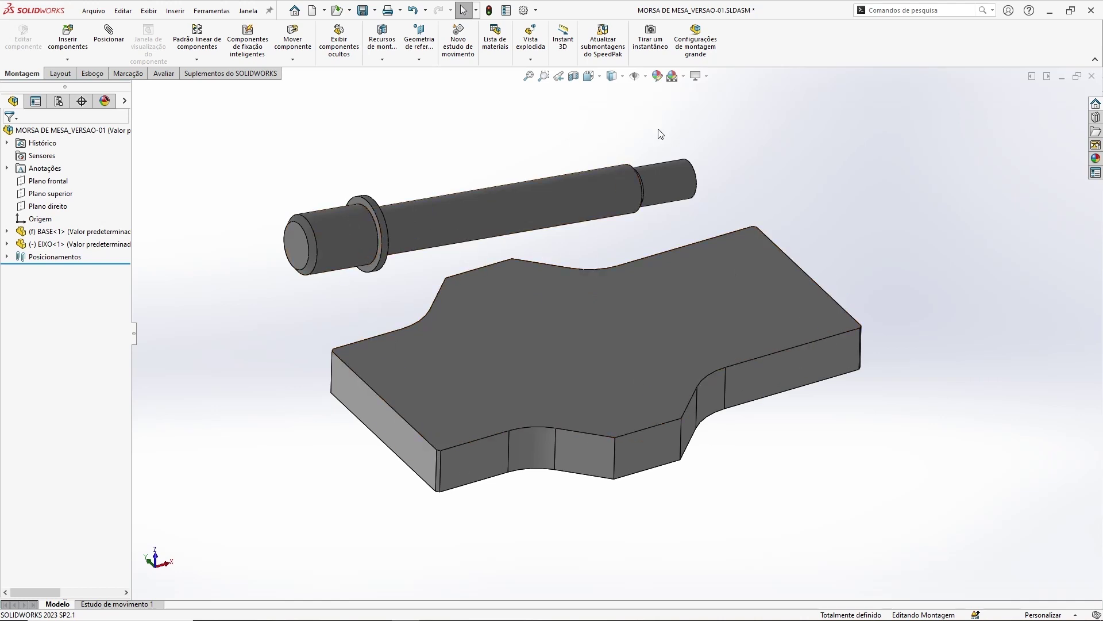
# Apply a lighter scene background from the Aplicar cena list.
pyautogui.click(684, 76)
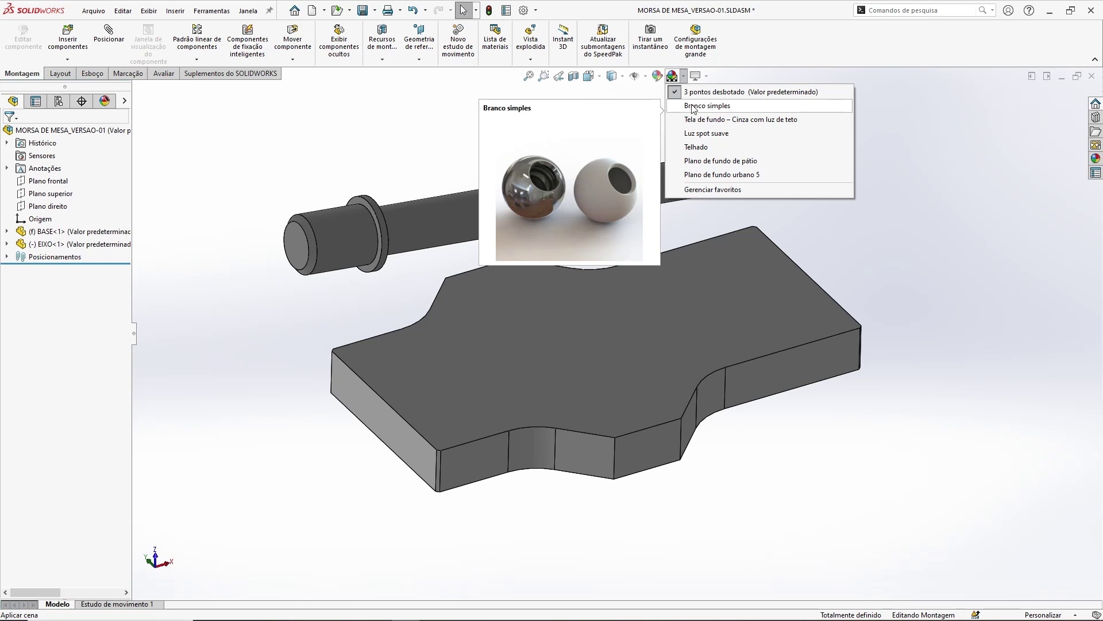
pyautogui.click(693, 106)
pyautogui.click(679, 76)
pyautogui.click(684, 76)
pyautogui.click(684, 95)
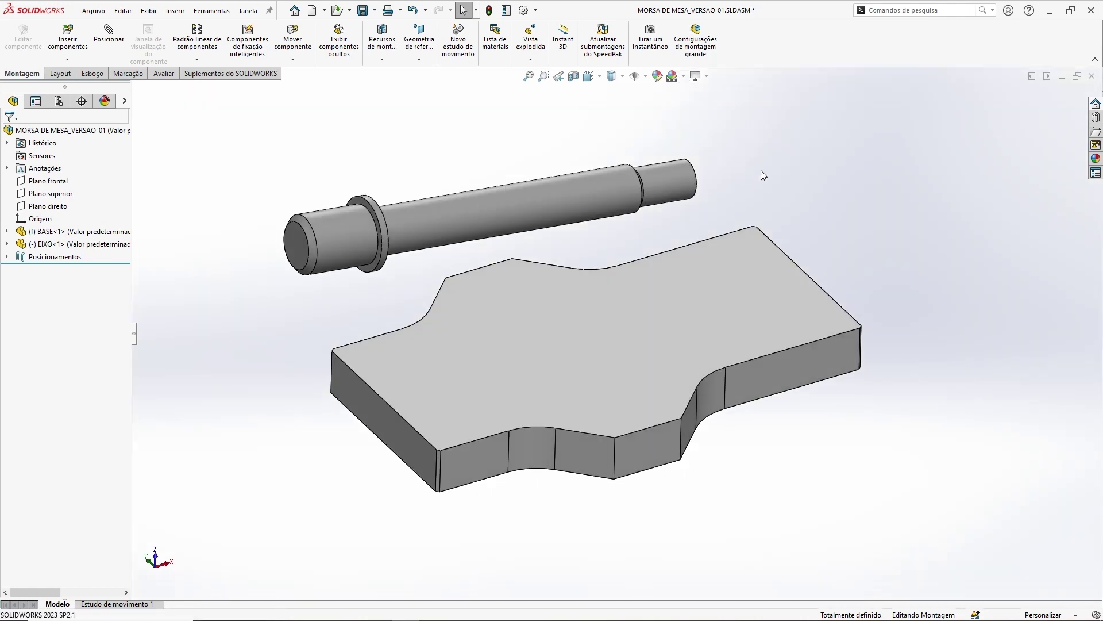
pyautogui.moveTo(744, 191)
pyautogui.mouseDown(button='middle')
pyautogui.moveTo(818, 213)
pyautogui.moveTo(771, 241)
pyautogui.moveTo(799, 220)
pyautogui.mouseUp(button='middle')
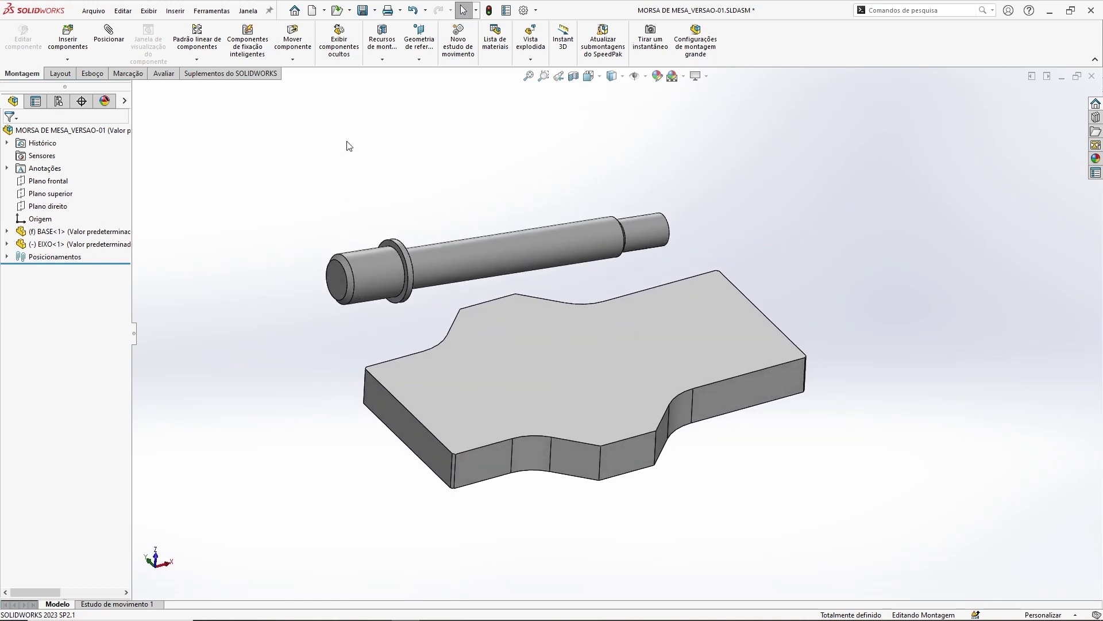
pyautogui.click(68, 60)
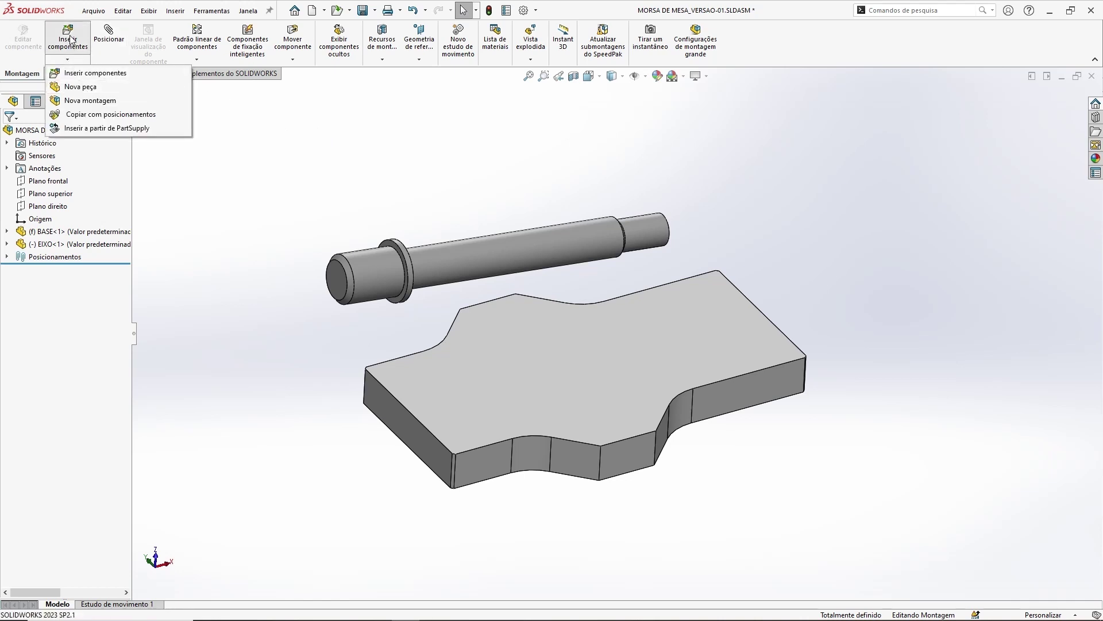
# Insert new part Peça3 on the base's top face with Nenhuma referência externa enabled.
pyautogui.click(92, 87)
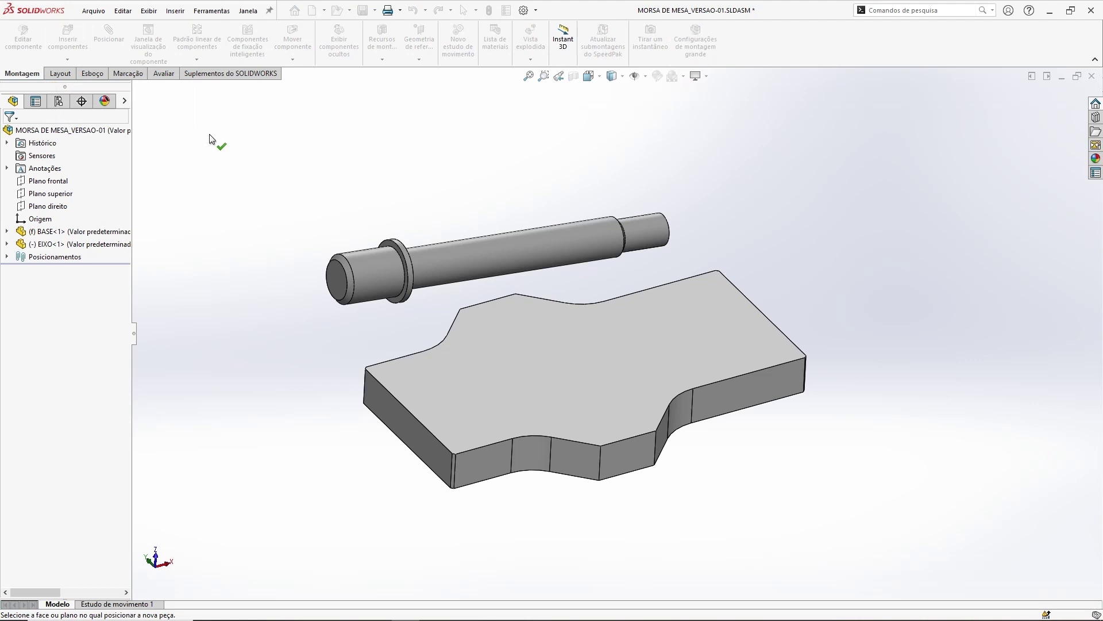
pyautogui.click(516, 360)
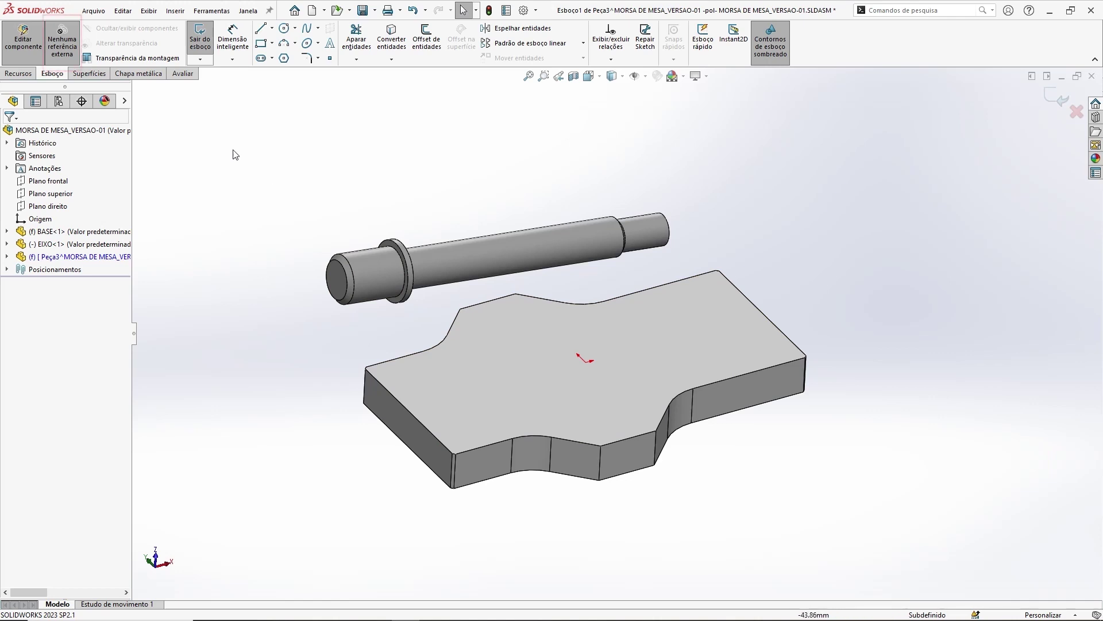
pyautogui.click(59, 40)
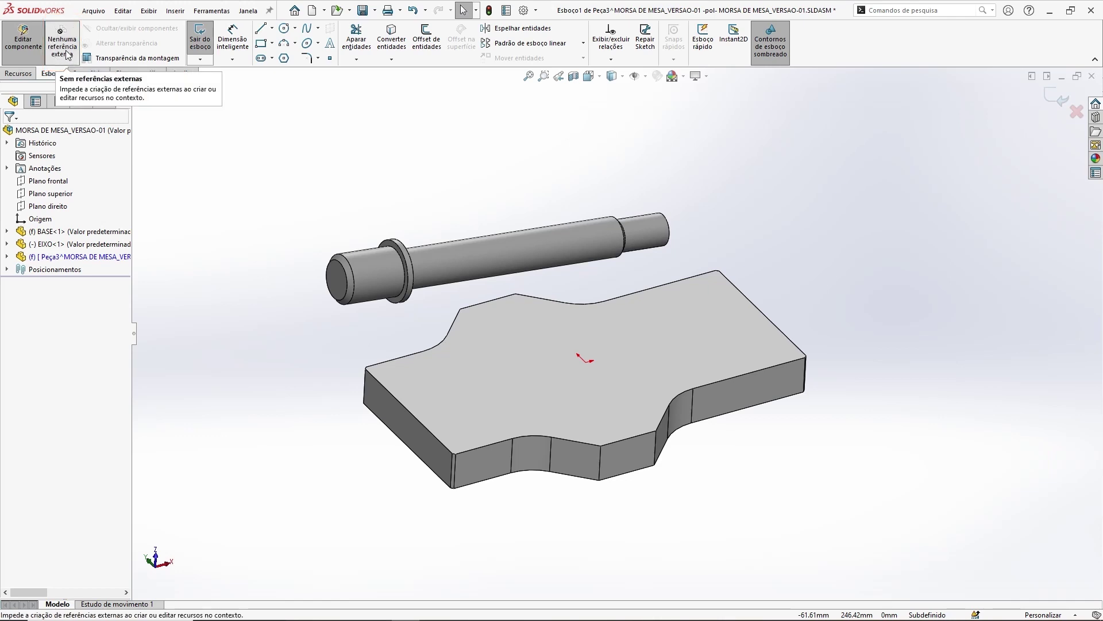
pyautogui.click(61, 50)
# Draw a corner rectangle on the base in front view.
pyautogui.click(263, 46)
pyautogui.moveTo(518, 381); pyautogui.dragTo(524, 406, button='middle')
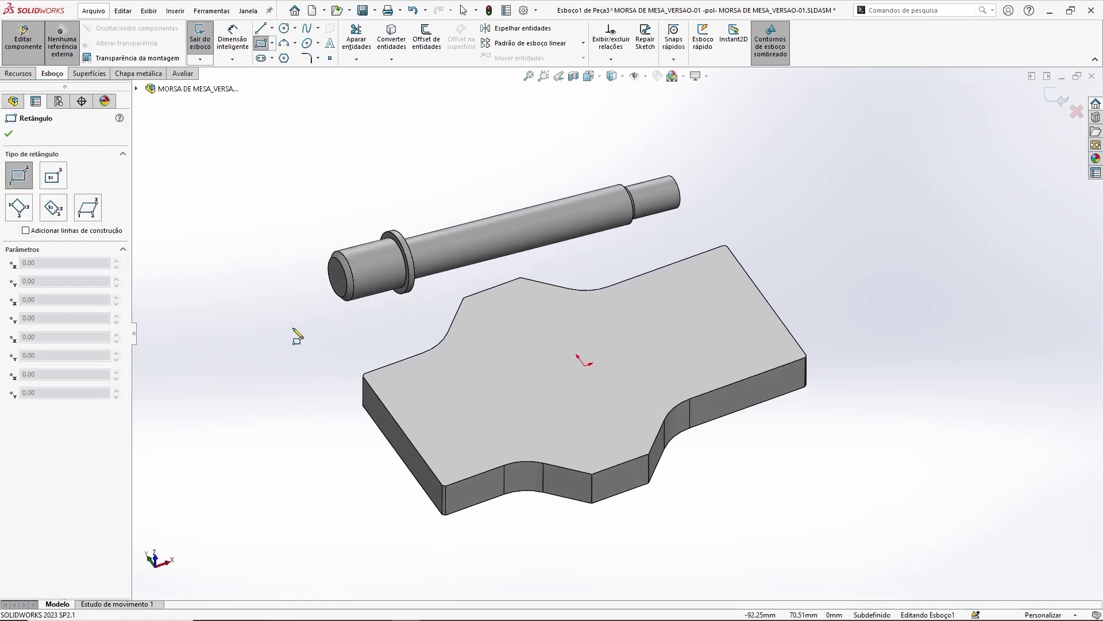
pyautogui.hotkey('ctrl', '1')
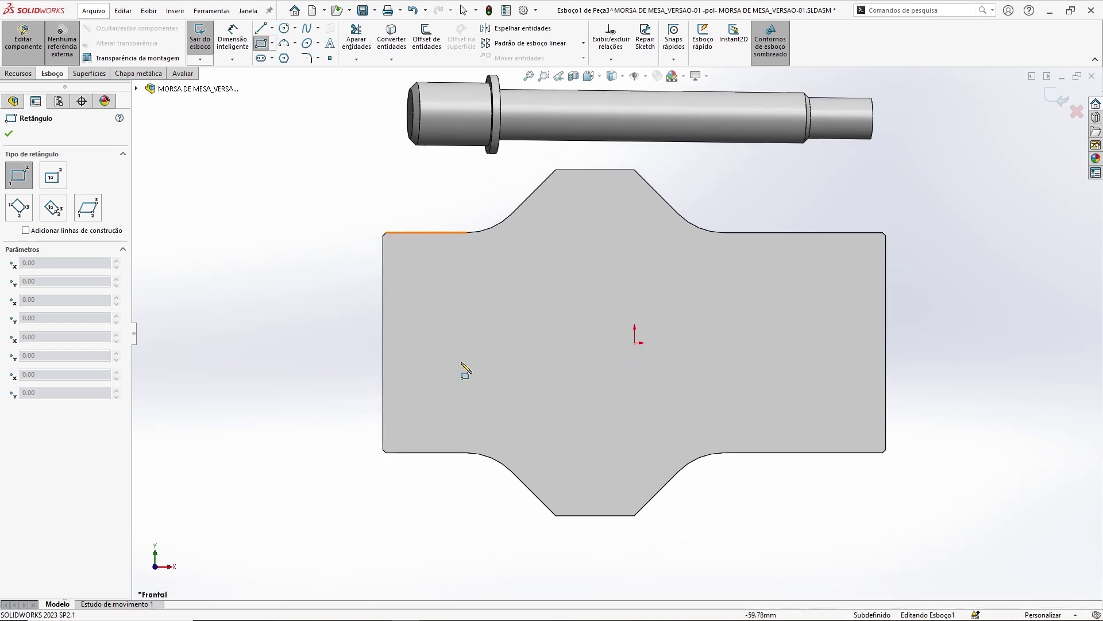
pyautogui.click(378, 226)
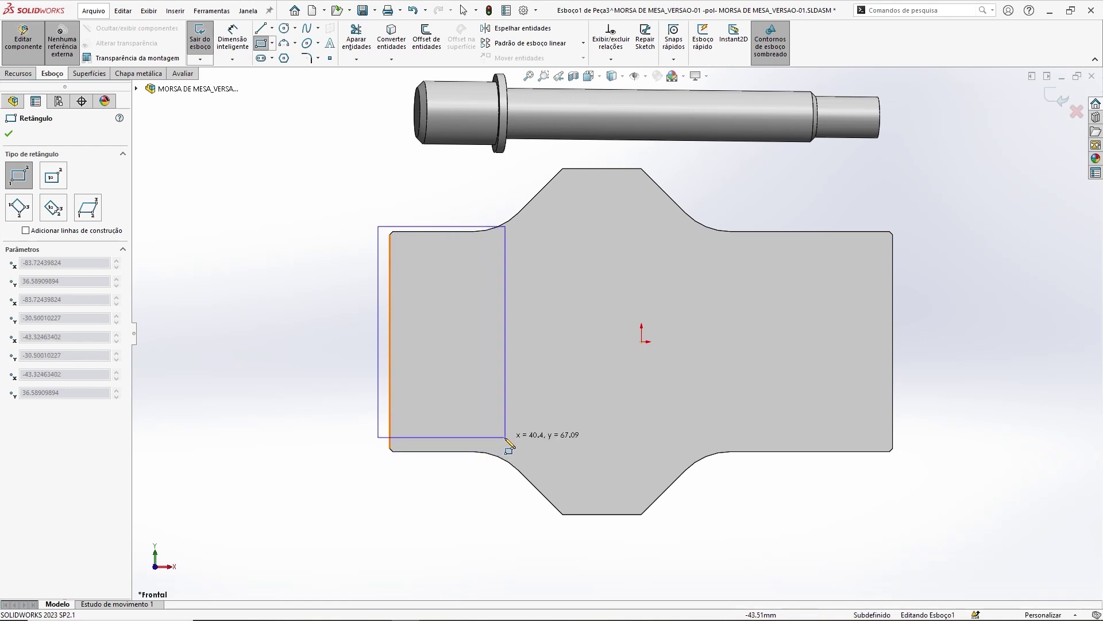
pyautogui.click(505, 437)
pyautogui.press('Escape')
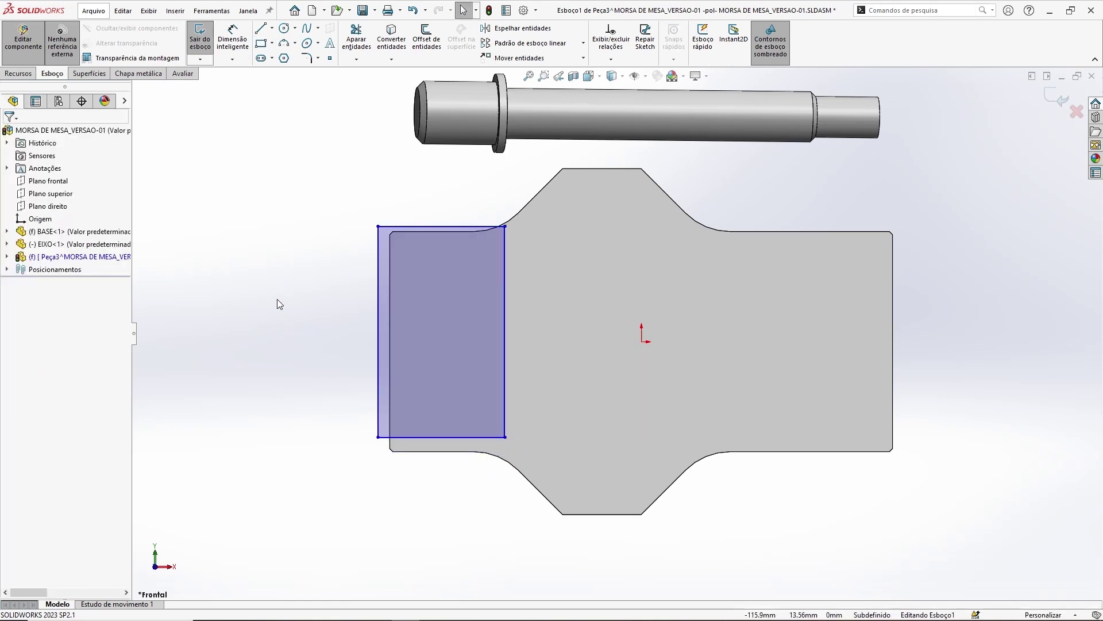
# Dimension the rectangle 70 mm tall and 35 mm wide.
pyautogui.click(234, 44)
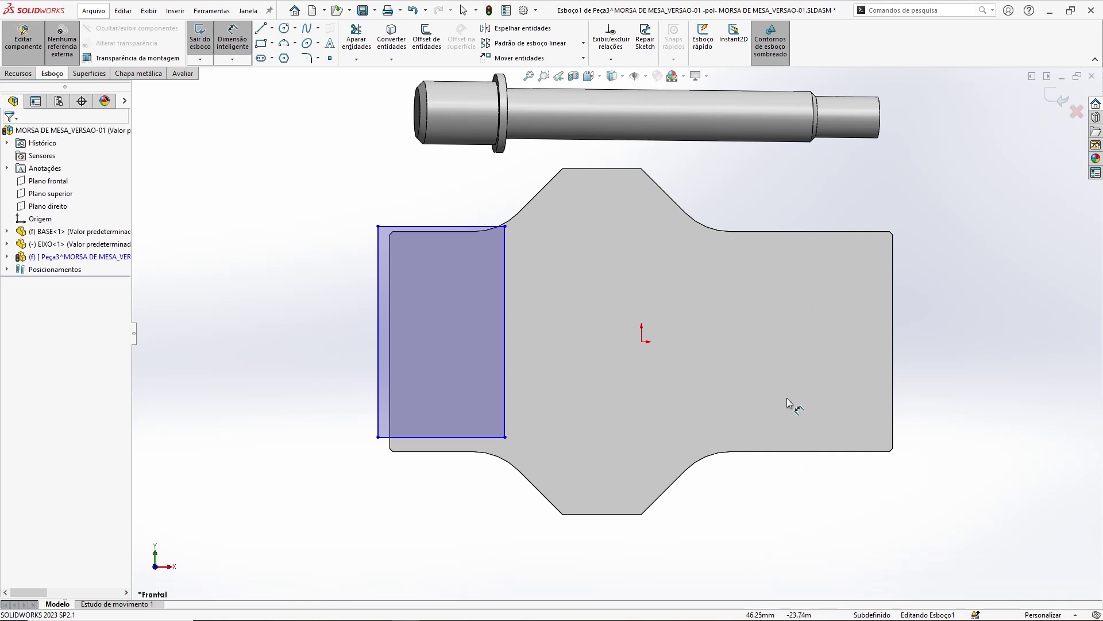
pyautogui.click(377, 314)
pyautogui.click(339, 327)
pyautogui.write('70')
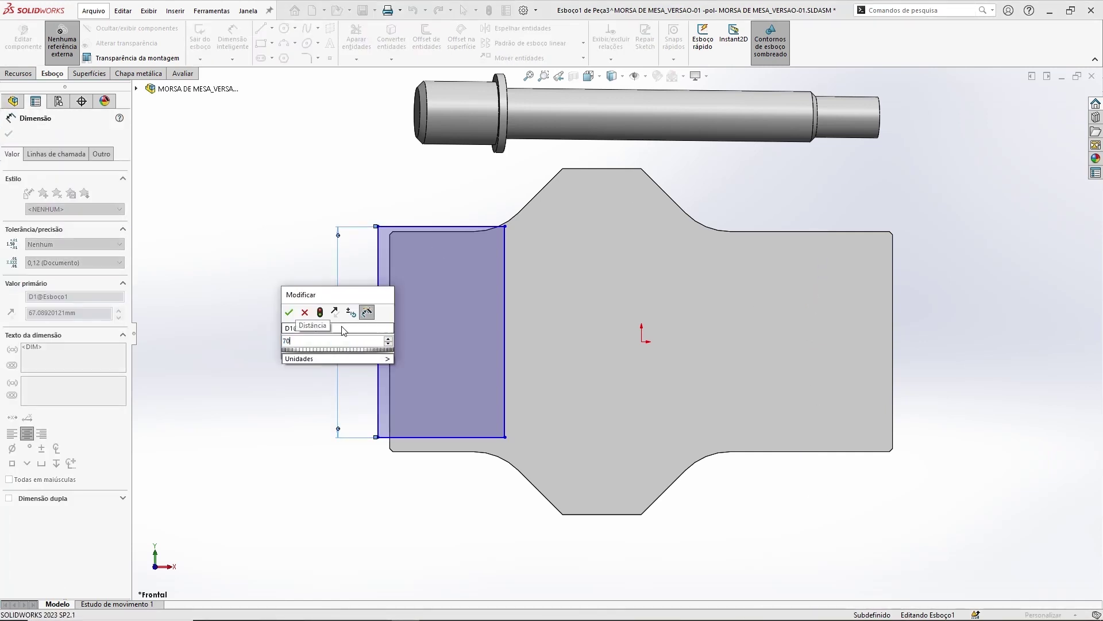
pyautogui.press('Return')
pyautogui.click(433, 229)
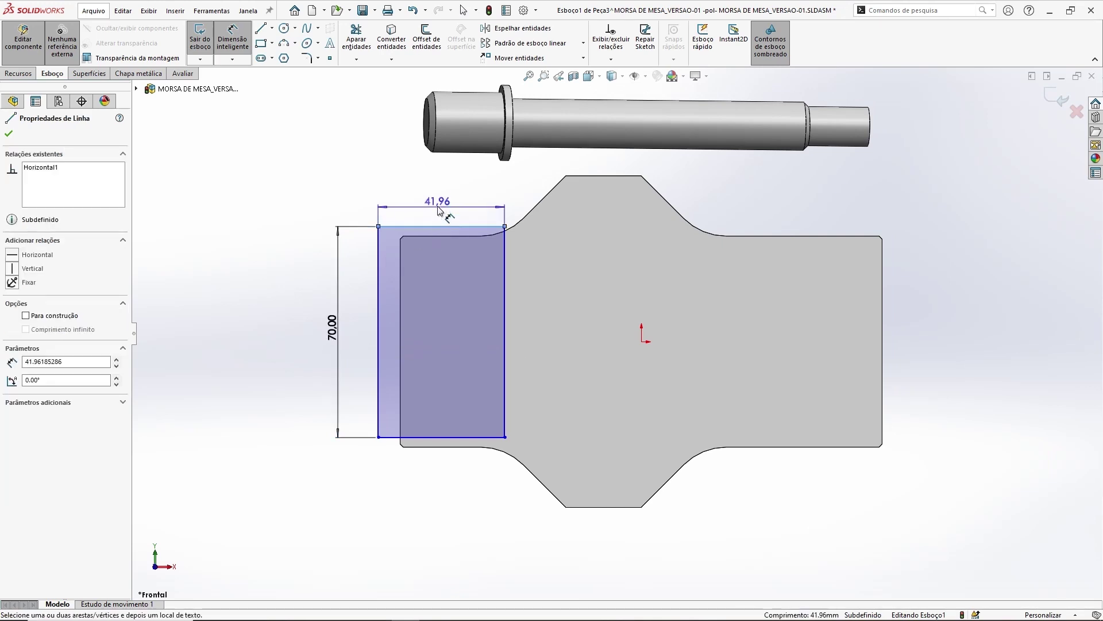
pyautogui.click(446, 198)
pyautogui.write('35')
pyautogui.press('Return')
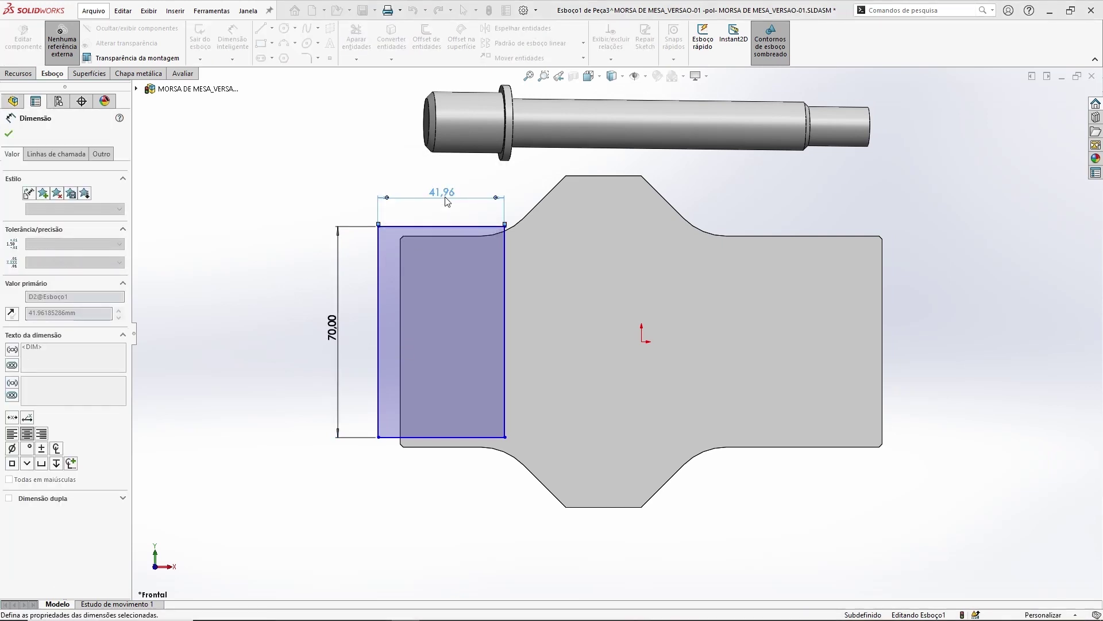
pyautogui.press('Escape')
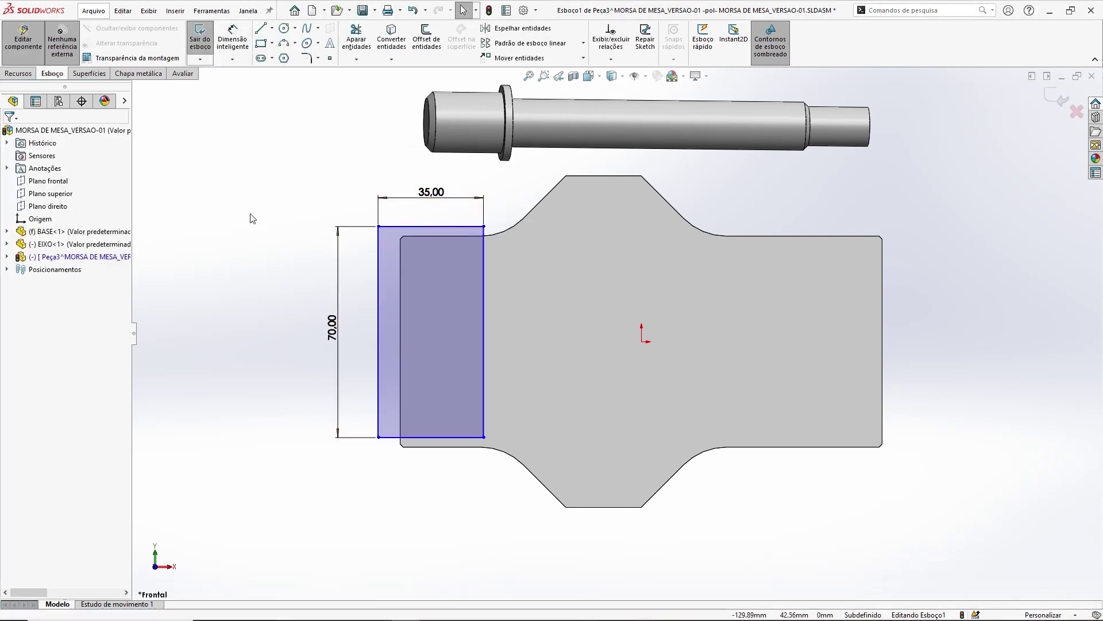
# Move the rectangle over the base centre toward the shaft, undoing a trial Fix on its corner.
pyautogui.keyDown('ctrl'); pyautogui.moveTo(252, 217); pyautogui.dragTo(241, 223, button='middle'); pyautogui.keyUp('ctrl')
pyautogui.moveTo(443, 322)
pyautogui.mouseDown()
pyautogui.moveTo(279, 319)
pyautogui.moveTo(431, 340)
pyautogui.moveTo(353, 243)
pyautogui.moveTo(440, 302)
pyautogui.moveTo(612, 302)
pyautogui.mouseUp()
pyautogui.click(725, 488)
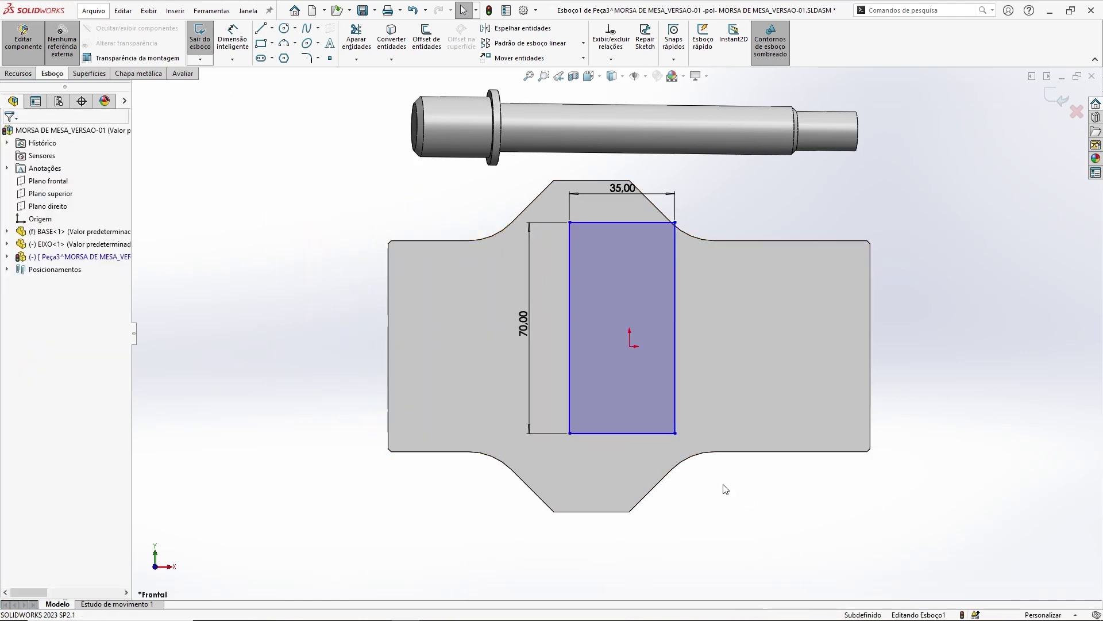
pyautogui.moveTo(633, 388)
pyautogui.mouseDown()
pyautogui.moveTo(577, 387)
pyautogui.moveTo(608, 373)
pyautogui.mouseUp()
pyautogui.click(780, 513)
pyautogui.click(643, 377)
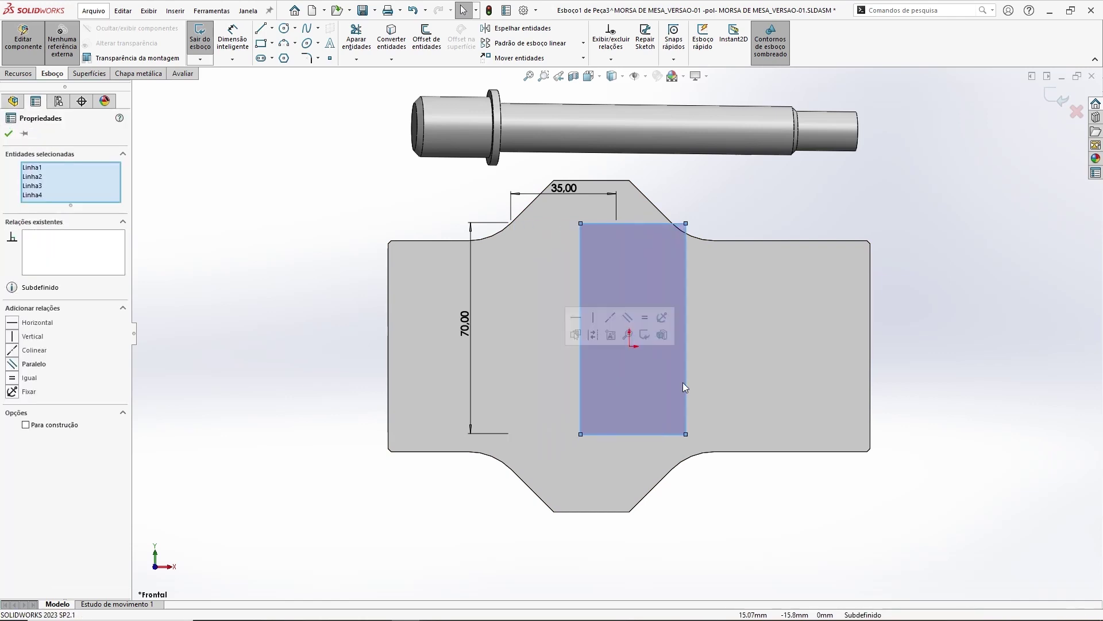
pyautogui.click(769, 514)
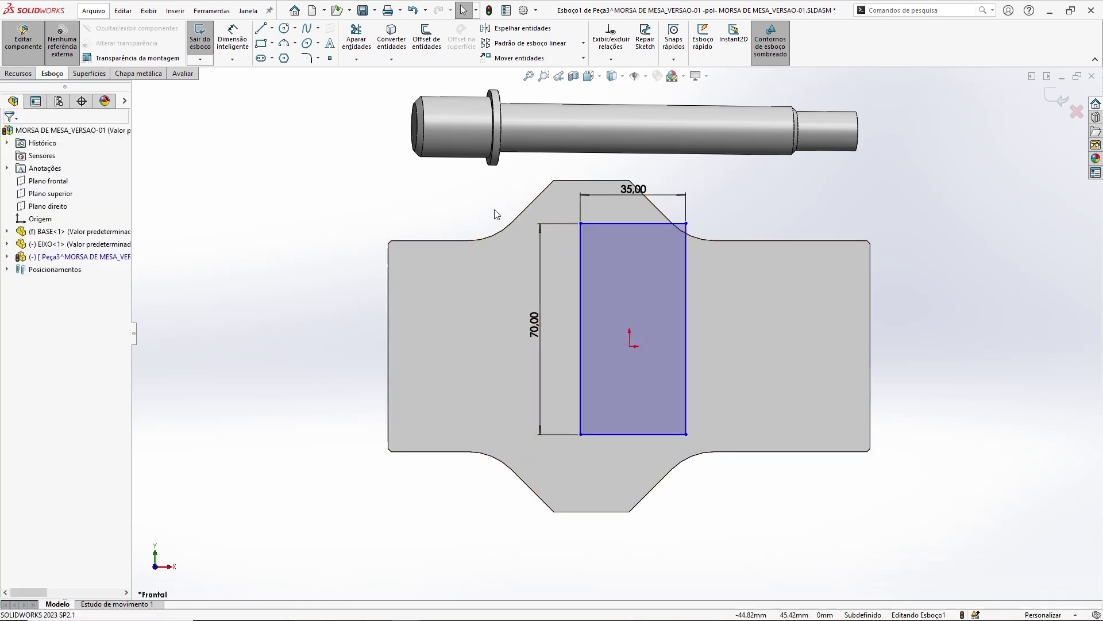
pyautogui.click(581, 434)
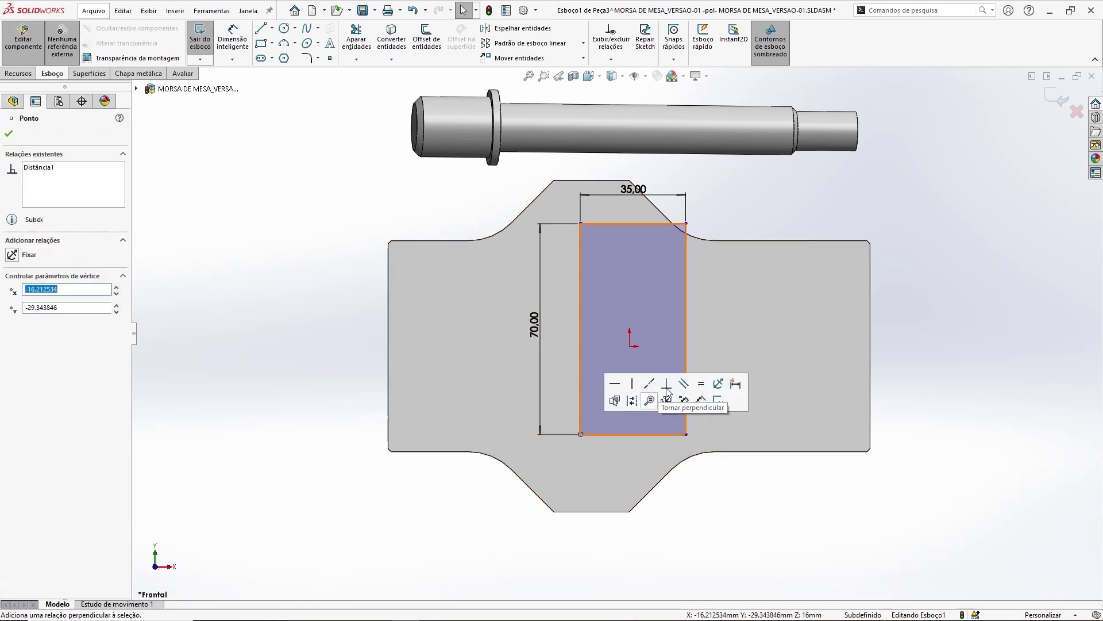
pyautogui.click(719, 384)
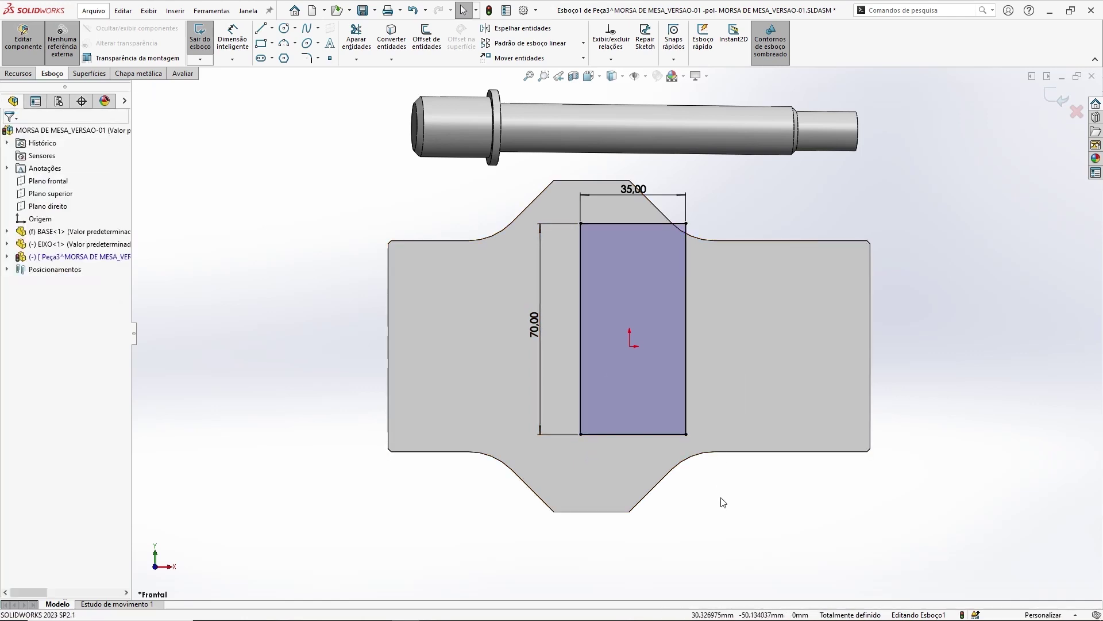
pyautogui.click(580, 434)
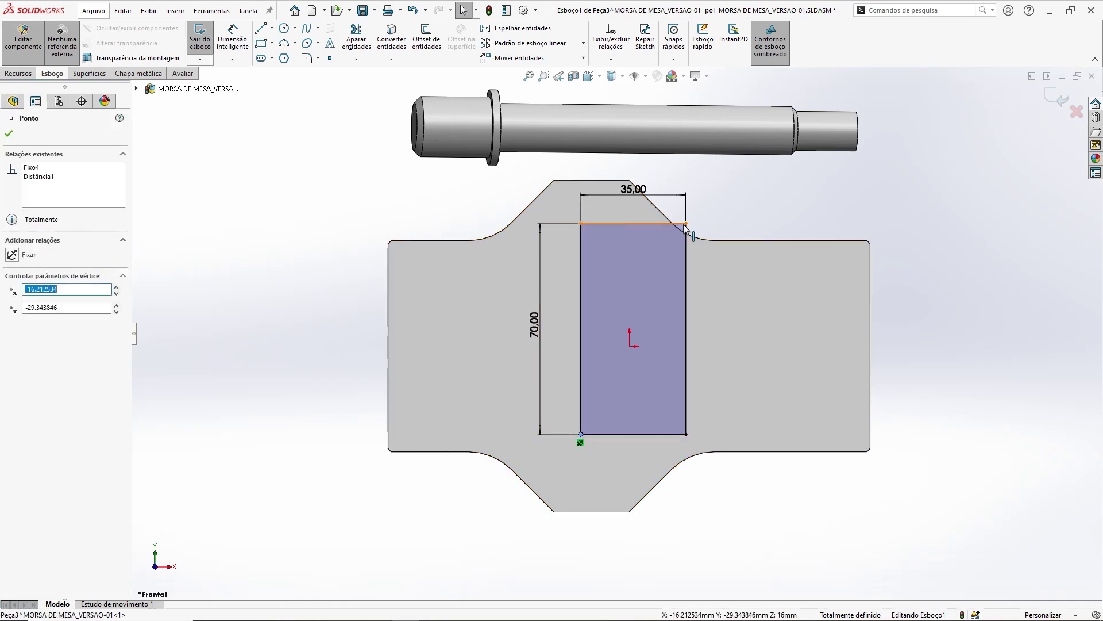
pyautogui.click(705, 559)
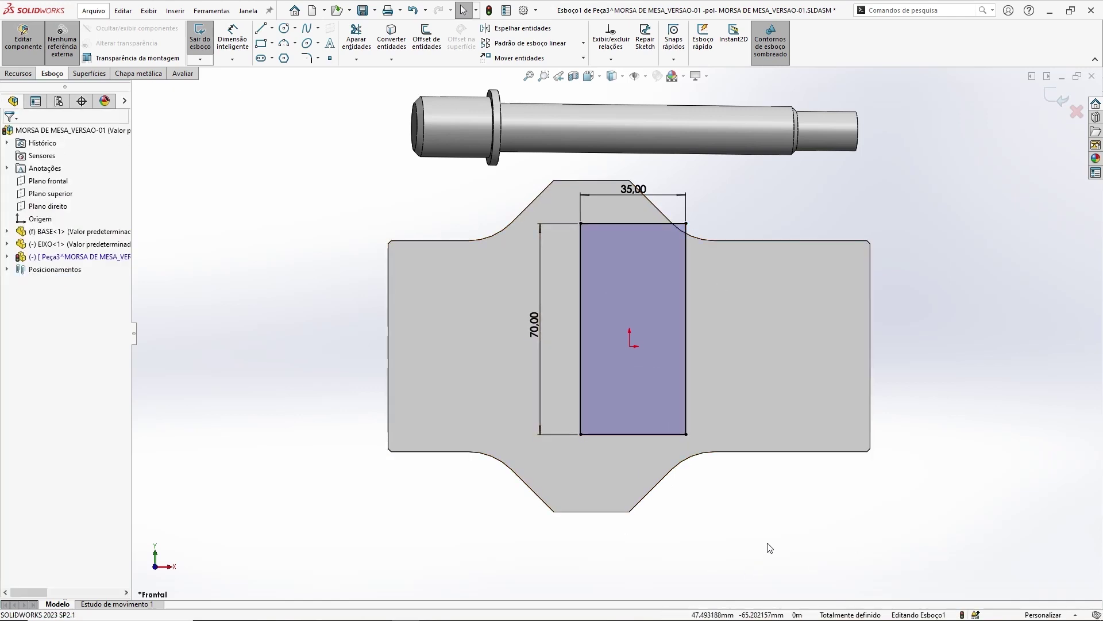
pyautogui.hotkey('ctrl', 'z')
pyautogui.click(716, 522)
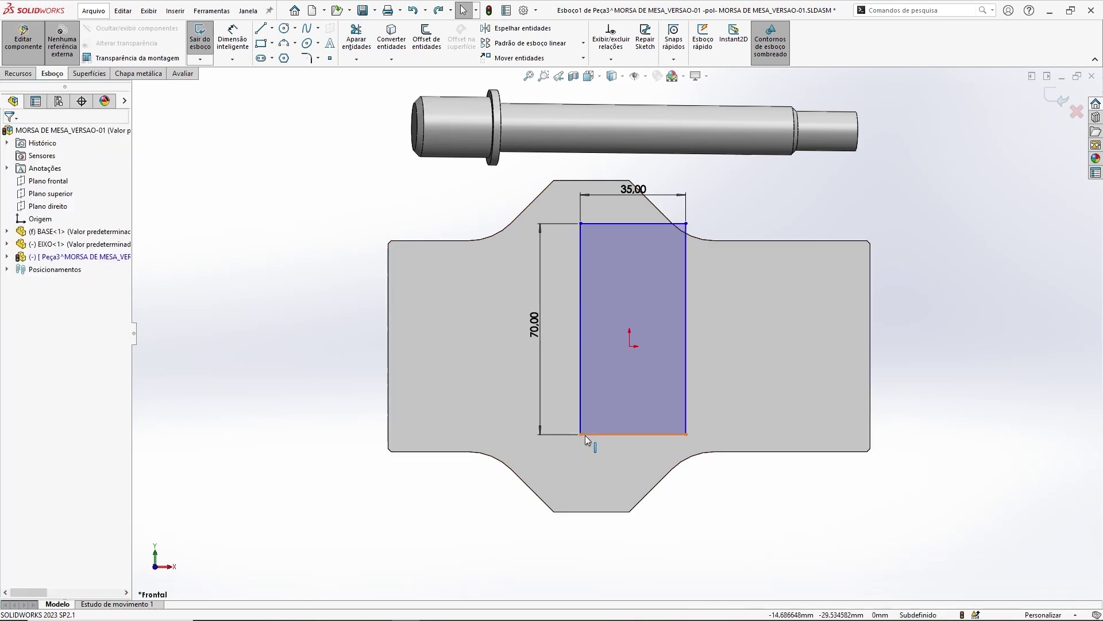
pyautogui.moveTo(581, 435); pyautogui.dragTo(630, 347)
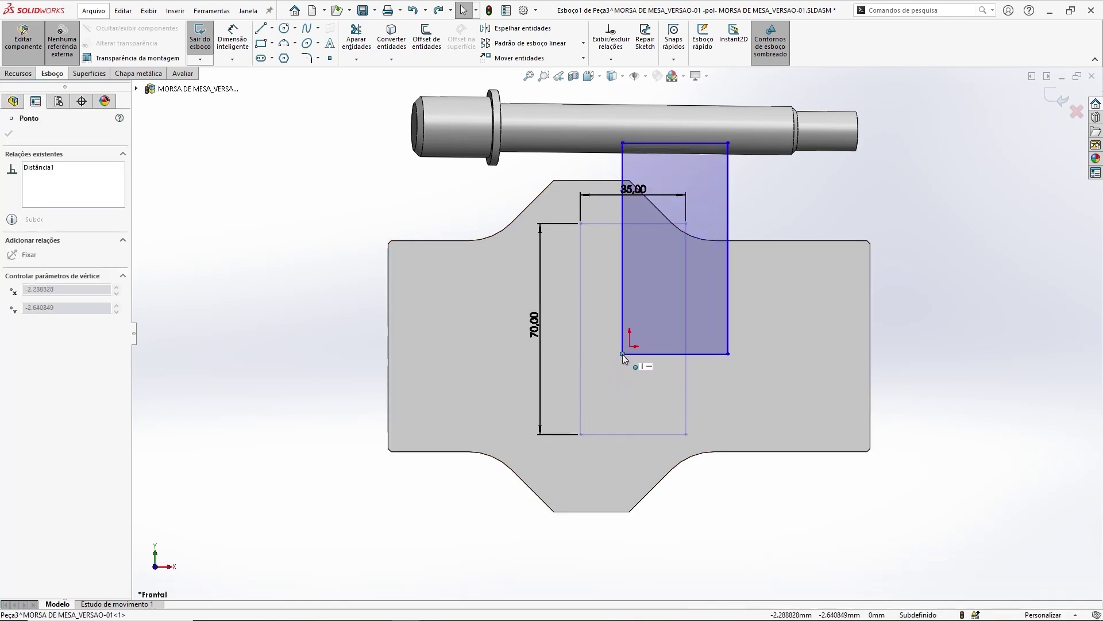
# Fix the rectangle's lower-left corner to fully define Esboço1, then exit the sketch.
pyautogui.click(770, 521)
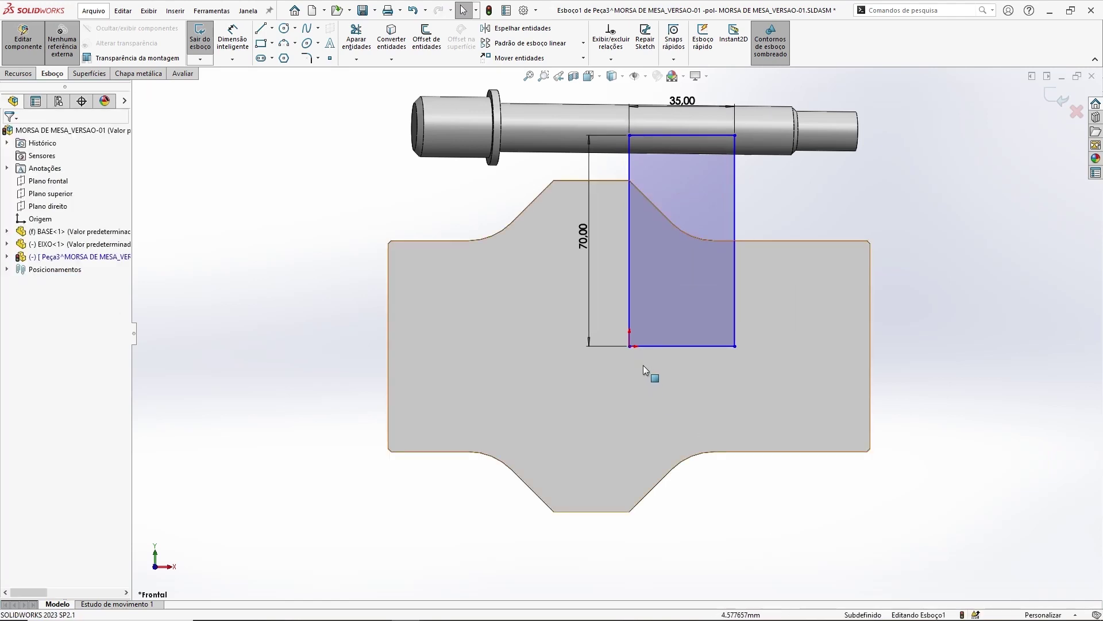
pyautogui.click(632, 347)
pyautogui.click(769, 296)
pyautogui.click(768, 517)
pyautogui.scroll(2, 691, 401)
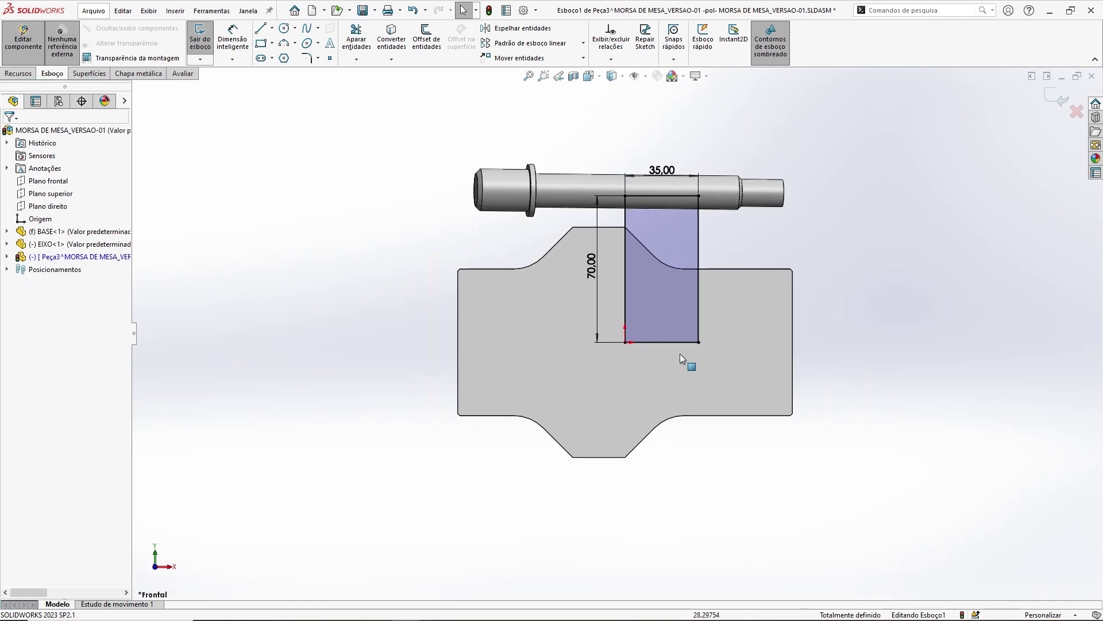
pyautogui.scroll(2, 681, 353)
pyautogui.scroll(-3, 601, 405)
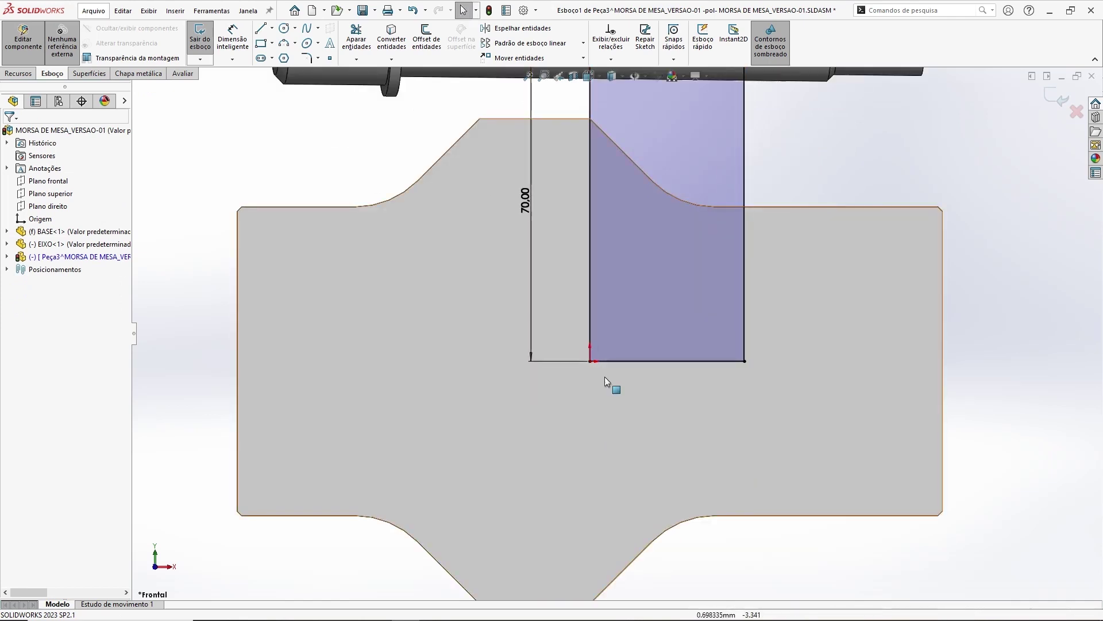
pyautogui.scroll(2, 605, 377)
pyautogui.scroll(2, 571, 367)
pyautogui.keyDown('ctrl'); pyautogui.moveTo(721, 401); pyautogui.dragTo(708, 466, button='middle'); pyautogui.keyUp('ctrl')
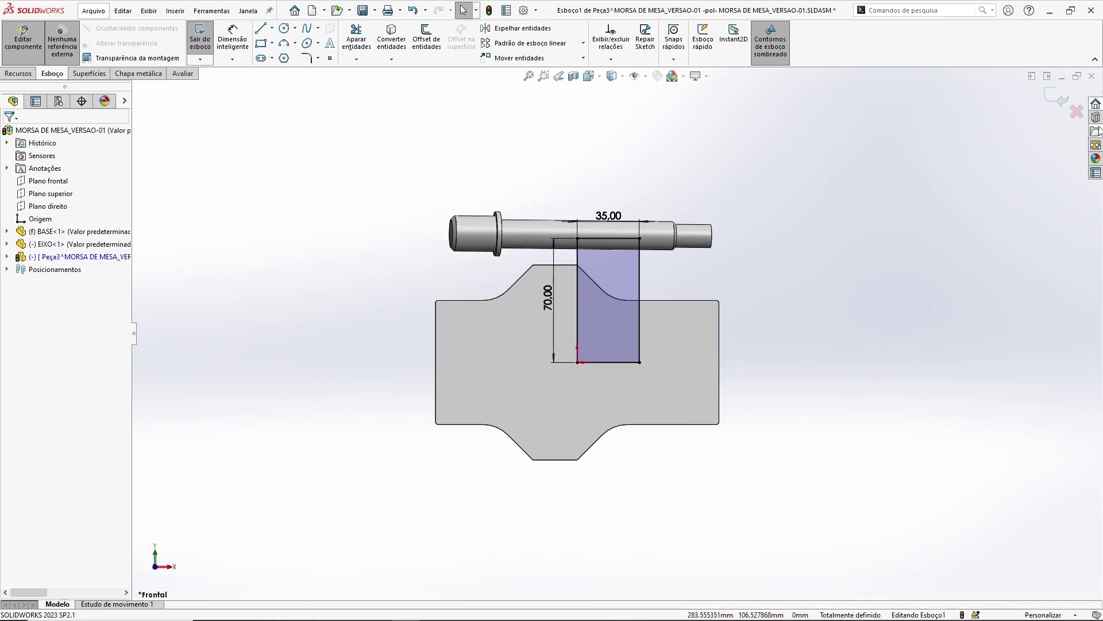
pyautogui.click(1049, 98)
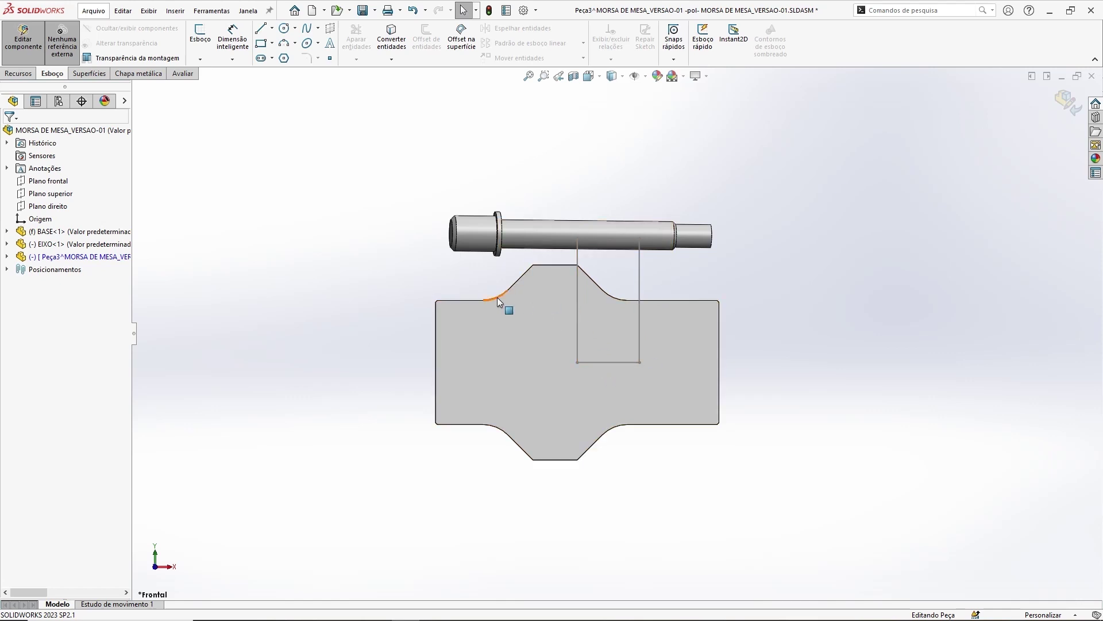
# Extrude Peça3's Esboço1 rectangle into a 56 mm boss, Ressalto-extrusão1.
pyautogui.moveTo(501, 421)
pyautogui.mouseDown(button='middle')
pyautogui.moveTo(778, 402)
pyautogui.moveTo(824, 292)
pyautogui.moveTo(720, 289)
pyautogui.mouseUp(button='middle')
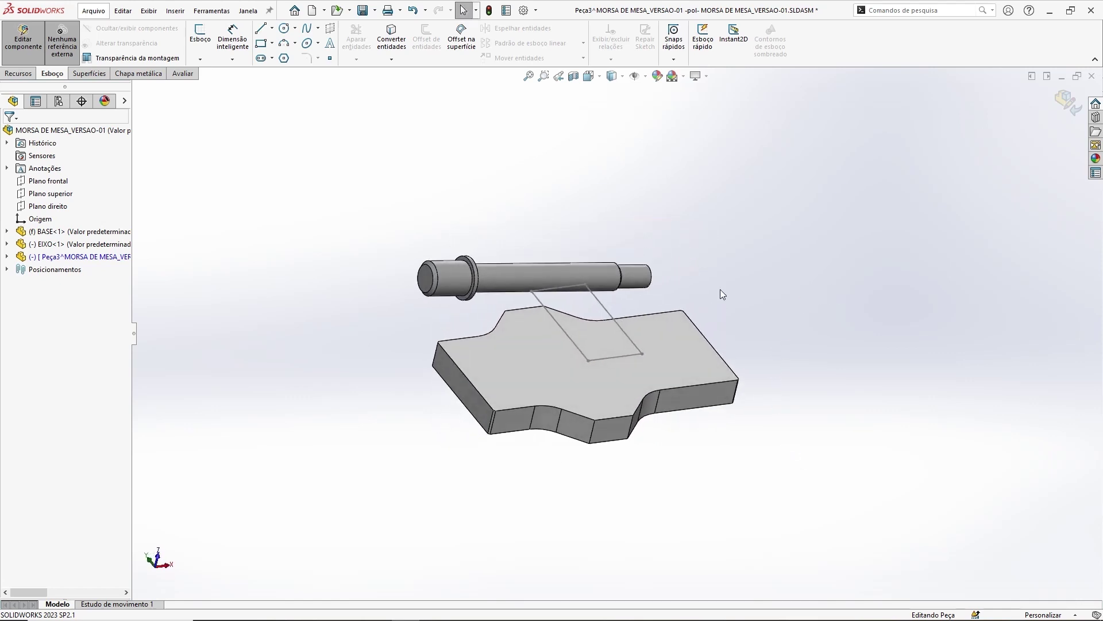
pyautogui.click(7, 257)
pyautogui.click(54, 370)
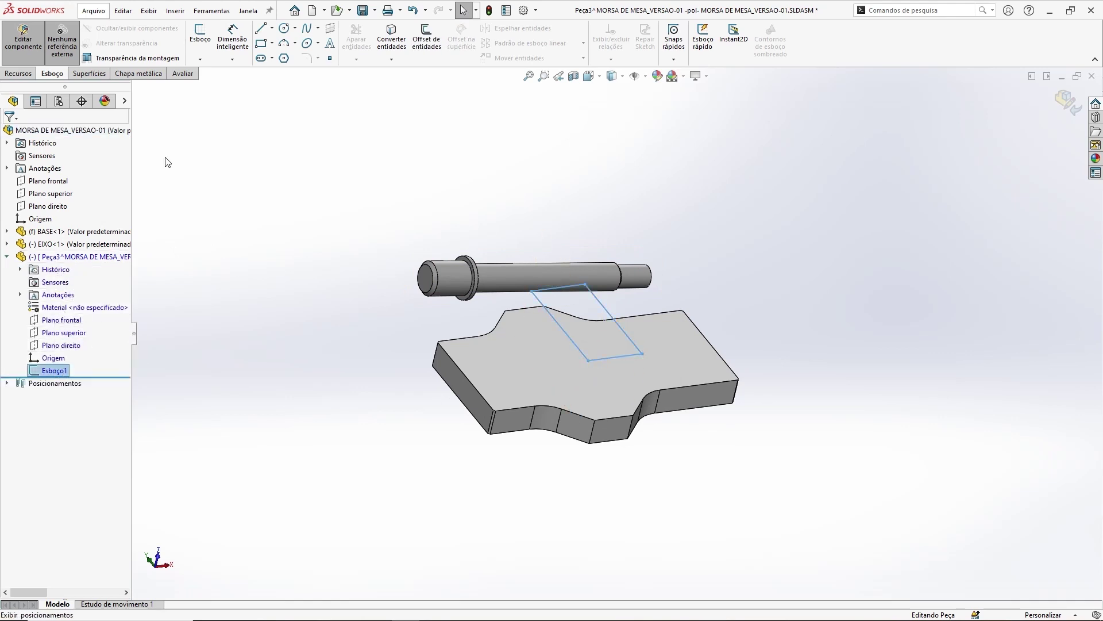
pyautogui.click(18, 73)
pyautogui.click(209, 40)
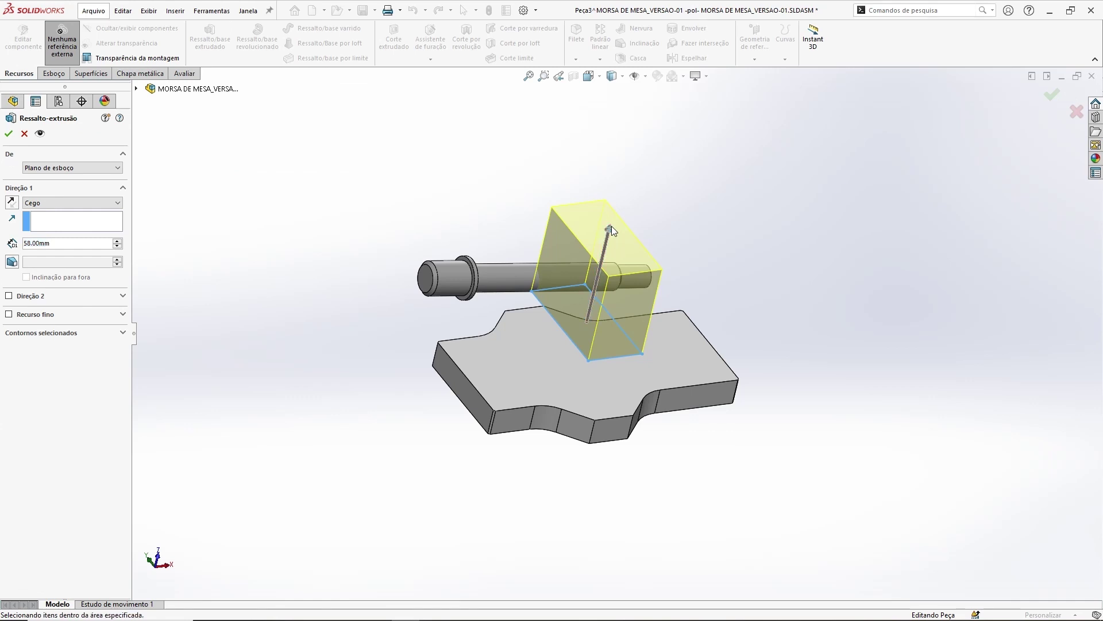
pyautogui.moveTo(610, 233); pyautogui.dragTo(609, 225)
pyautogui.click(609, 225)
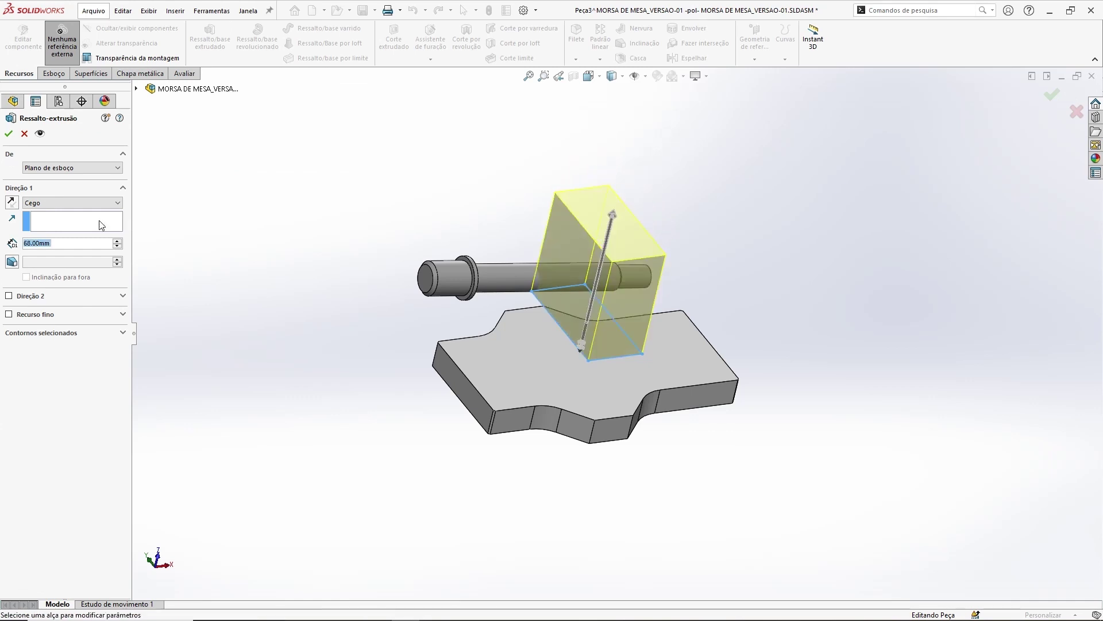
pyautogui.write('56')
pyautogui.press('Return')
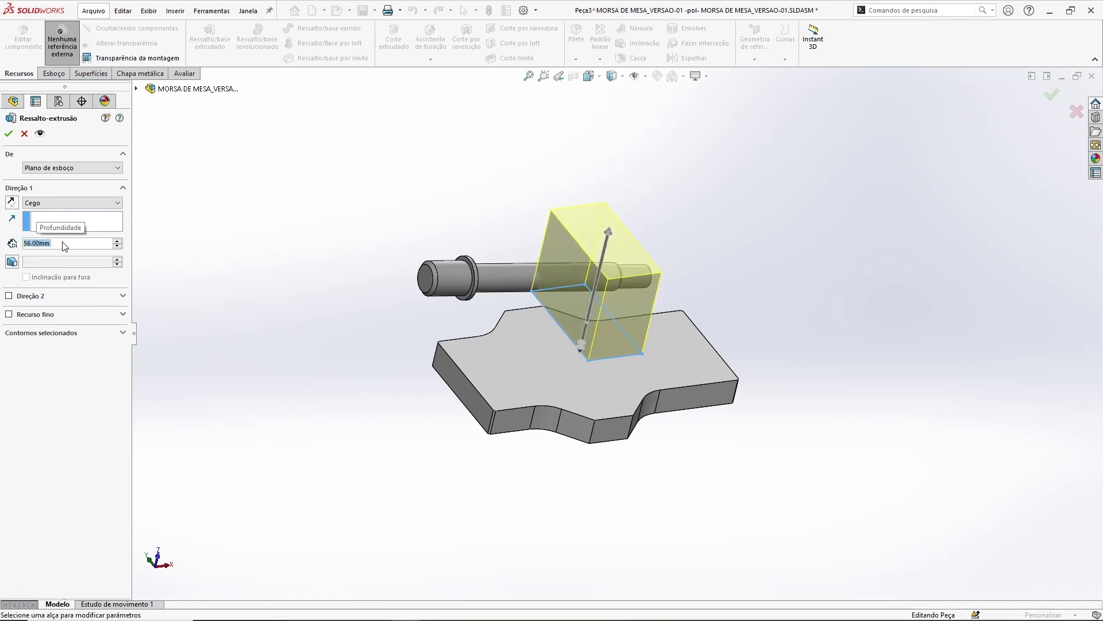
pyautogui.click(9, 133)
# Inspect the new box, then leave part editing and return to the assembly.
pyautogui.moveTo(222, 167); pyautogui.dragTo(575, 365, button='middle')
pyautogui.scroll(-2, 581, 368)
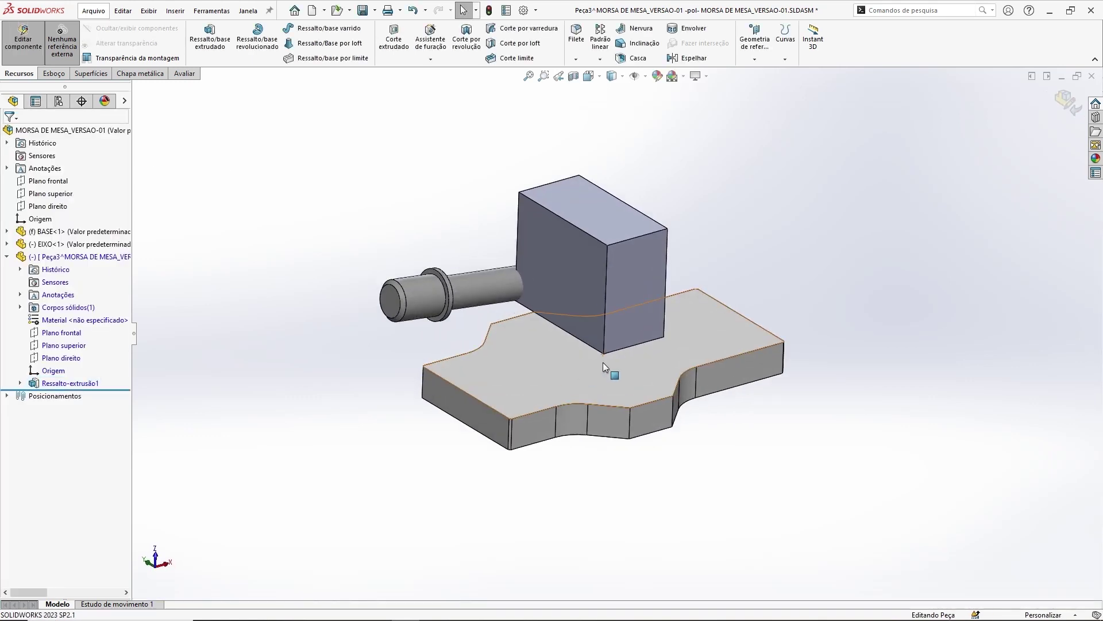
pyautogui.scroll(-2, 670, 381)
pyautogui.scroll(-1, 670, 381)
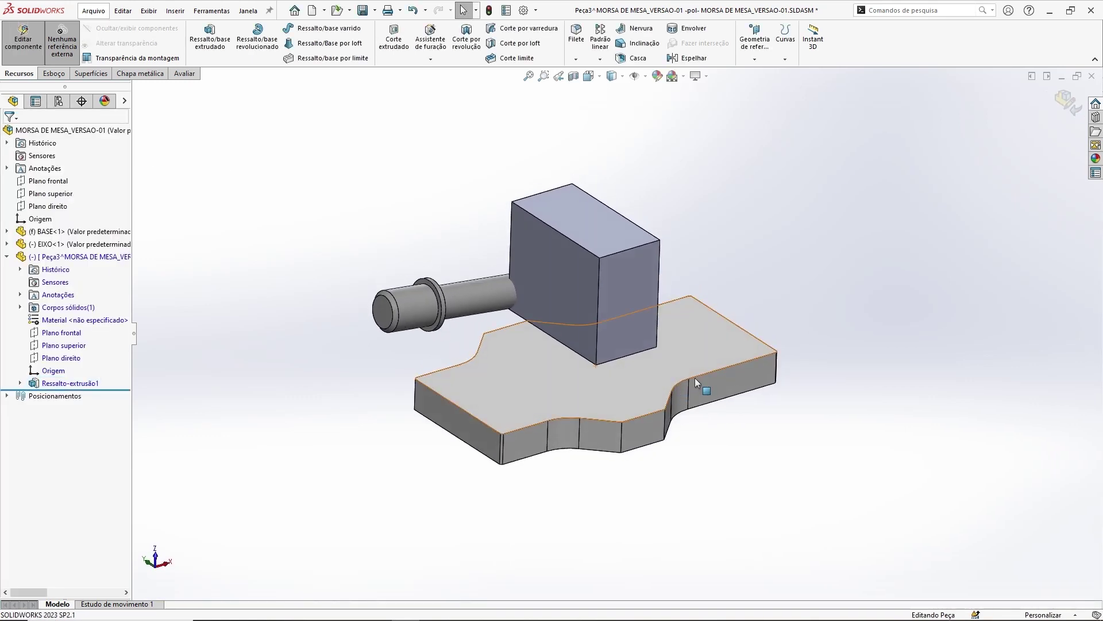
pyautogui.click(1067, 101)
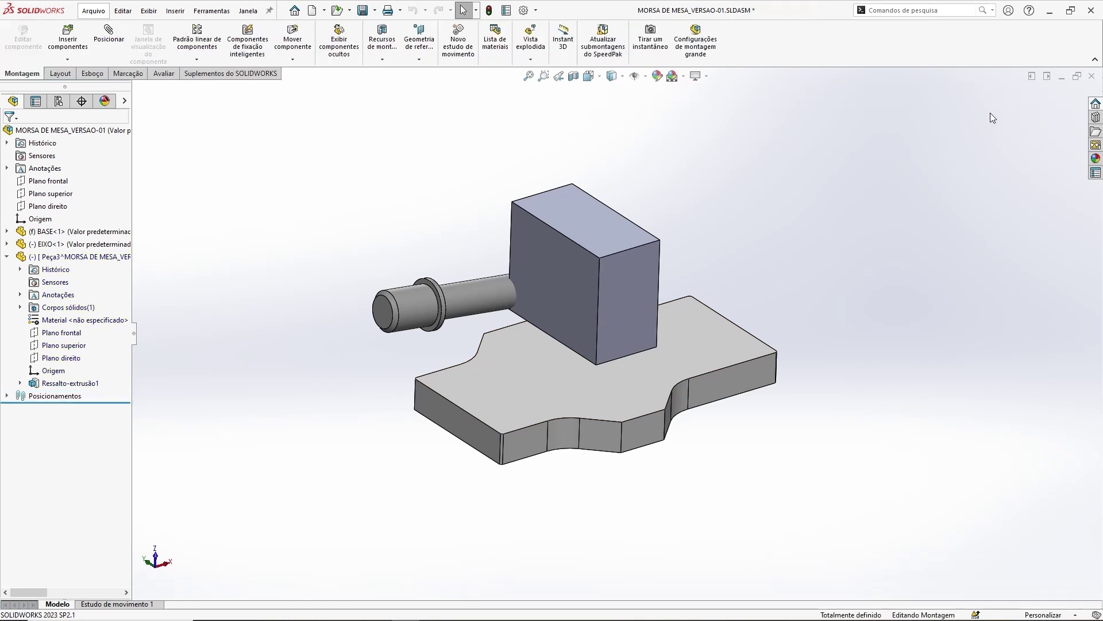
# Drag the block up onto the shaft with Move Component.
pyautogui.hotkey('ctrl', '1')
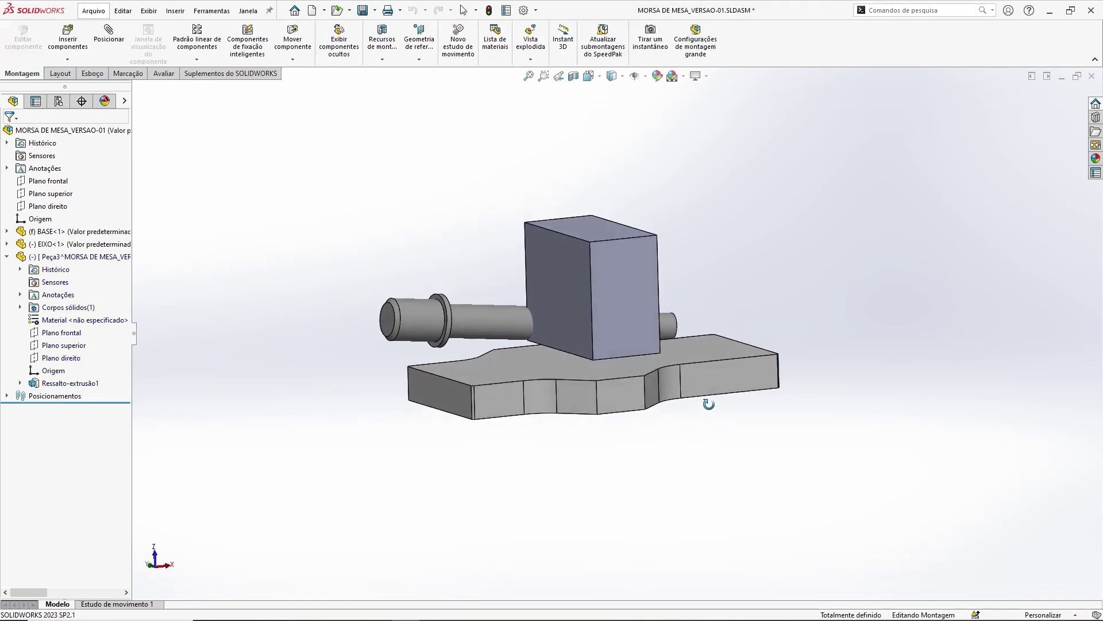
pyautogui.moveTo(613, 318)
pyautogui.mouseDown()
pyautogui.moveTo(606, 262)
pyautogui.moveTo(530, 274)
pyautogui.mouseUp()
pyautogui.moveTo(530, 275)
pyautogui.mouseDown(button='middle')
pyautogui.moveTo(571, 344)
pyautogui.moveTo(515, 327)
pyautogui.mouseUp(button='middle')
pyautogui.moveTo(515, 327)
pyautogui.mouseDown()
pyautogui.moveTo(463, 240)
pyautogui.moveTo(522, 320)
pyautogui.moveTo(540, 308)
pyautogui.moveTo(522, 289)
pyautogui.mouseUp()
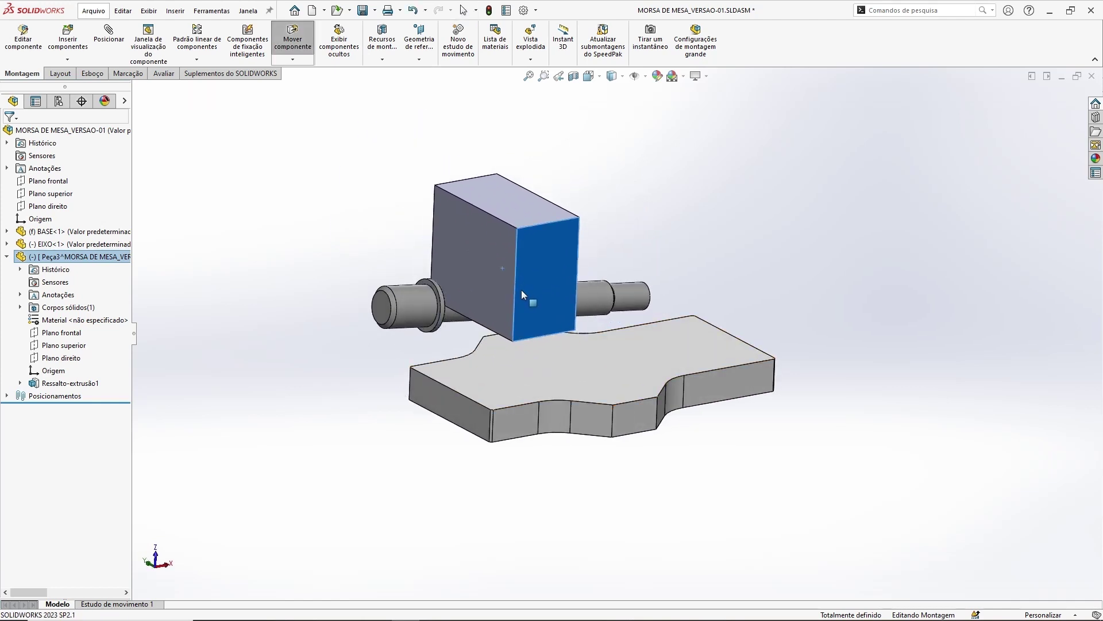
pyautogui.press('Escape')
# Expand the Mates folder and select the in-place mate No local1.
pyautogui.hotkey('ctrl', '1')
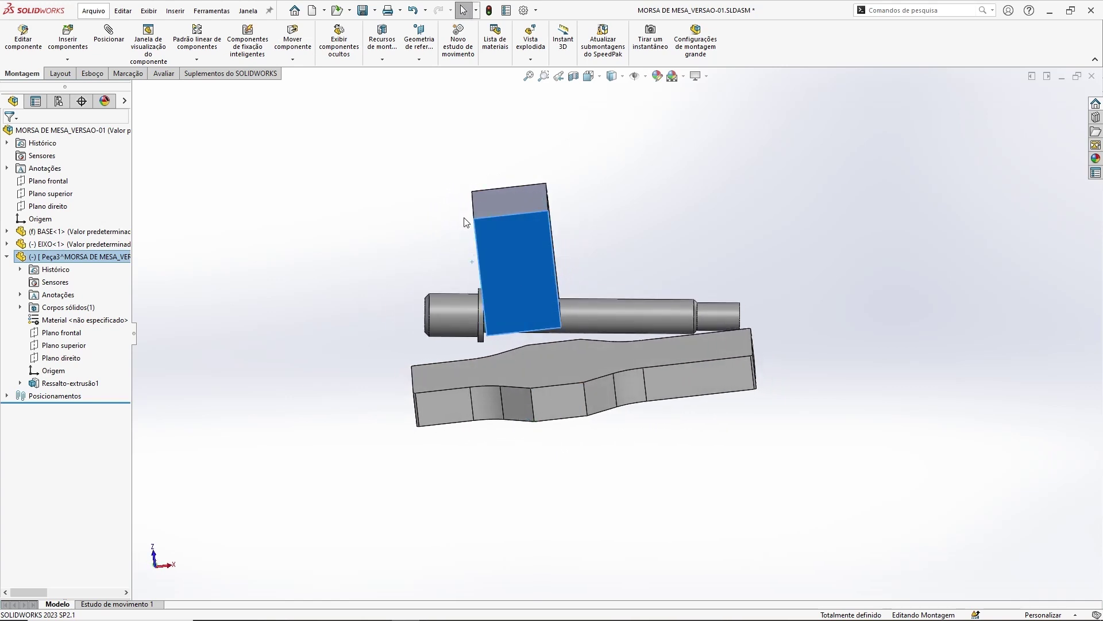
pyautogui.moveTo(464, 222); pyautogui.dragTo(304, 263, button='middle')
pyautogui.click(305, 263)
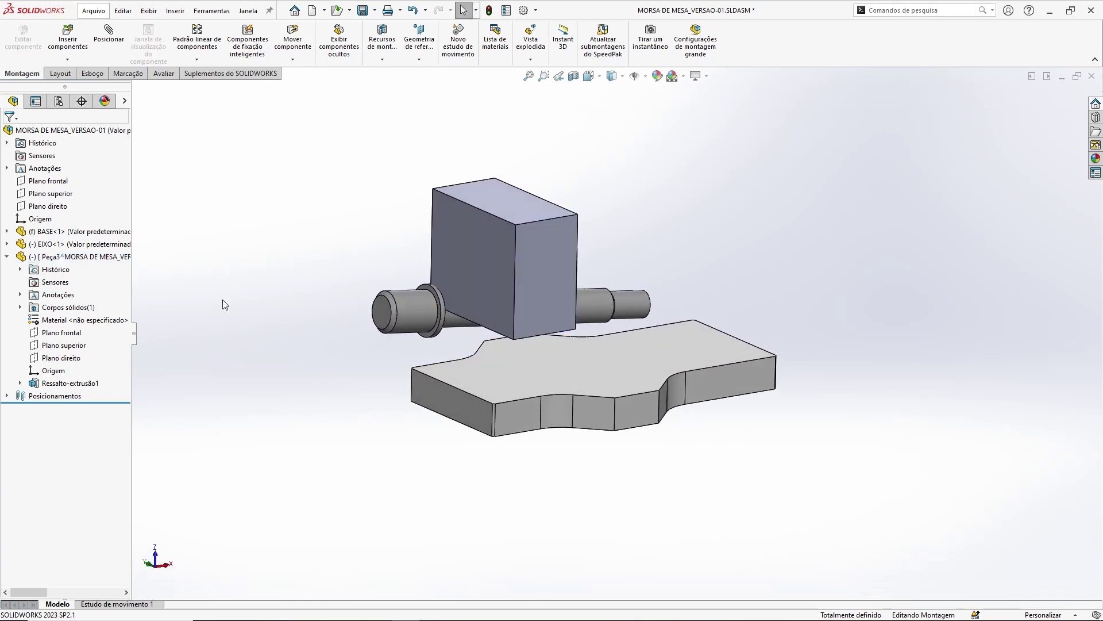
pyautogui.click(7, 395)
pyautogui.click(62, 407)
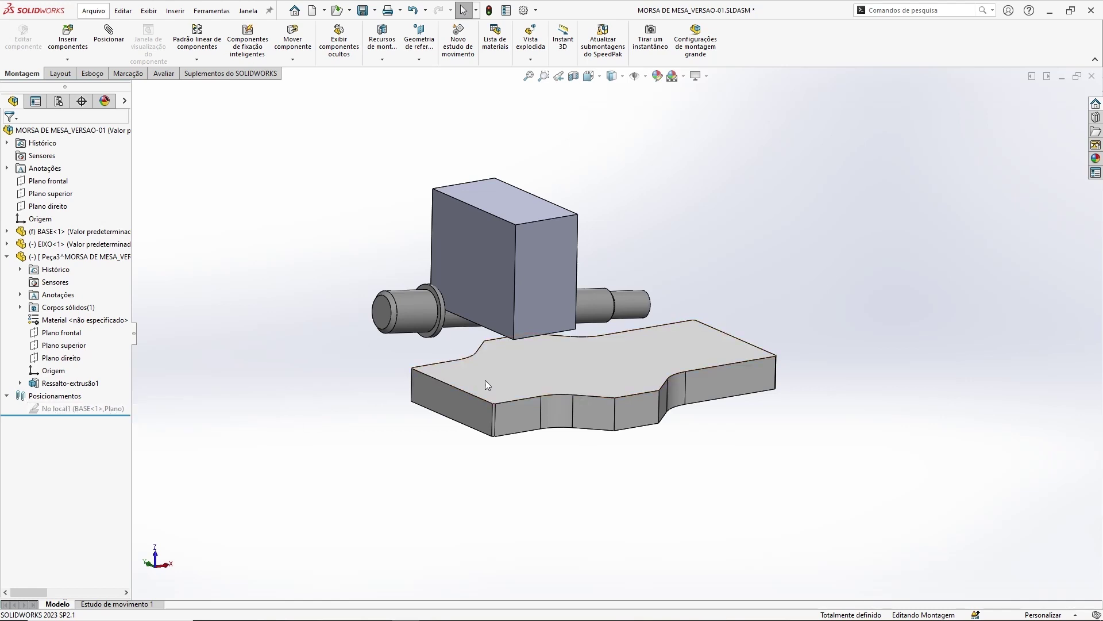
# Delete the No local1 mate.
pyautogui.rightClick(86, 409)
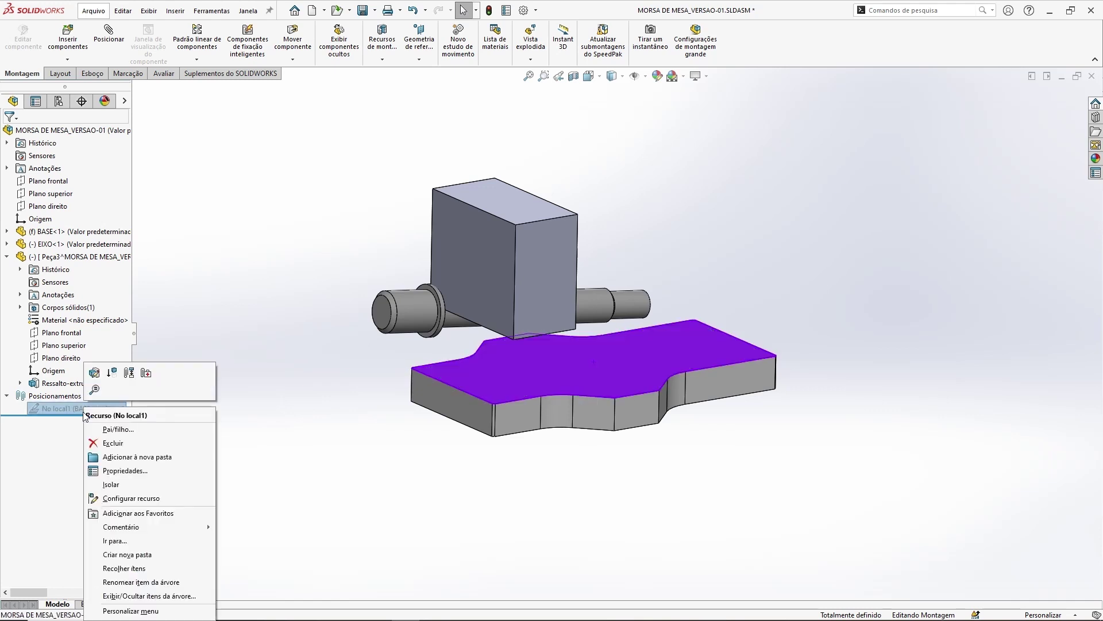
pyautogui.click(105, 443)
pyautogui.press('Return')
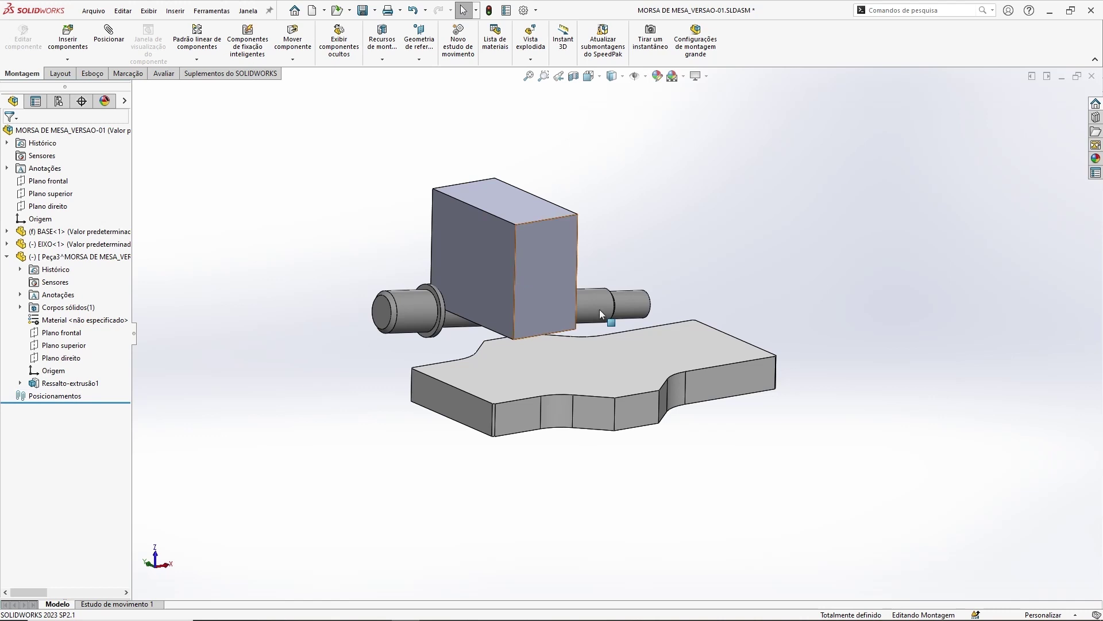
# Lower the block so it straddles the shaft just above the base.
pyautogui.moveTo(518, 268); pyautogui.dragTo(620, 328, button='middle')
pyautogui.moveTo(546, 287); pyautogui.dragTo(535, 317)
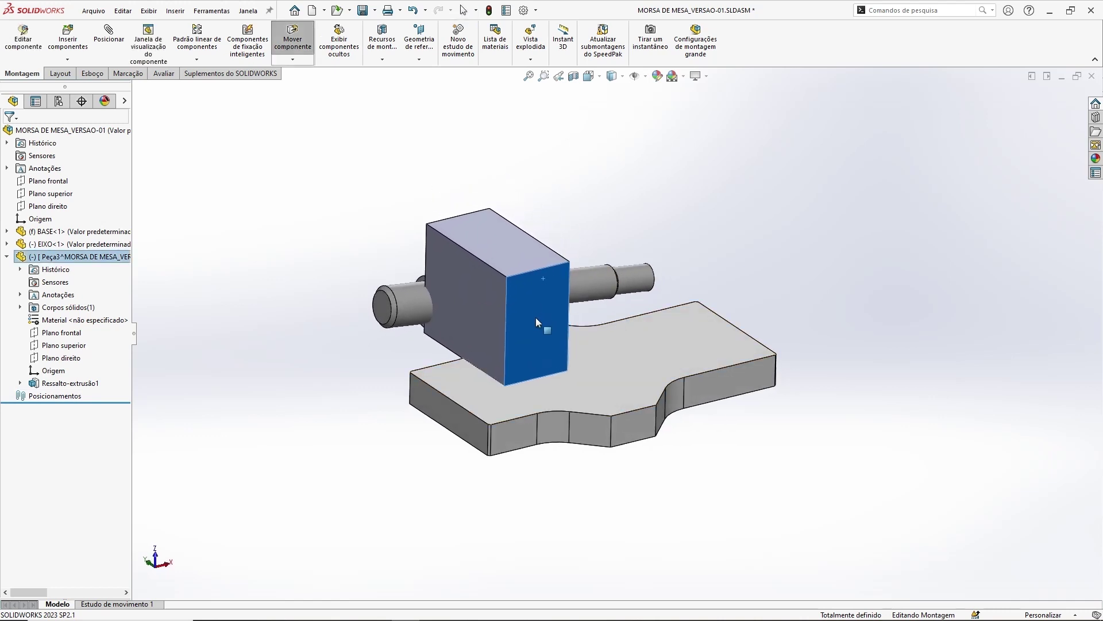
pyautogui.press('Escape')
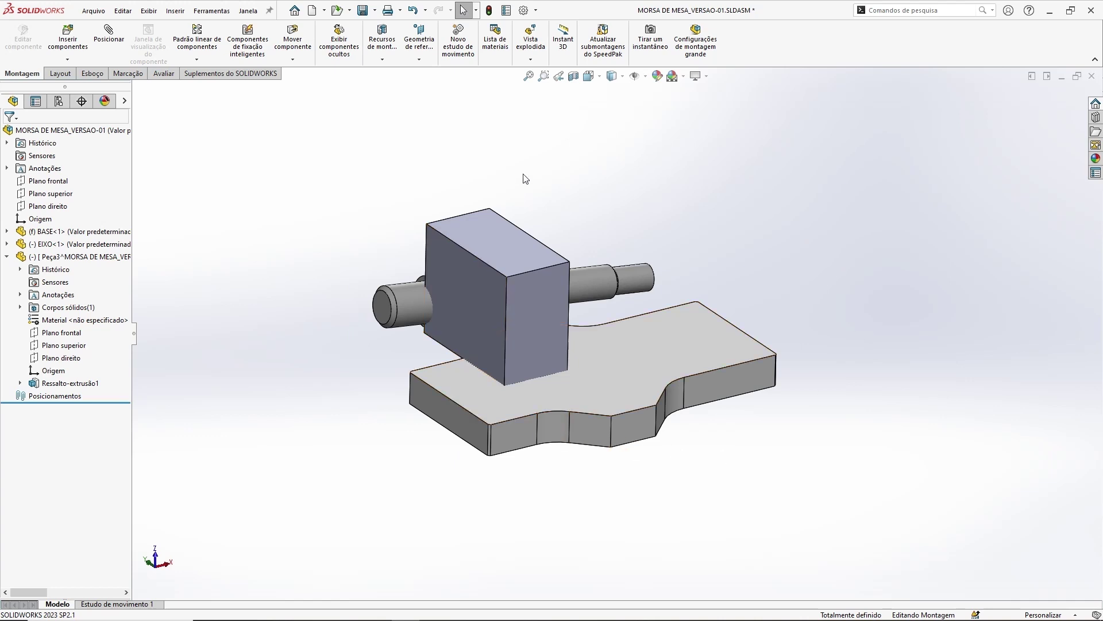
pyautogui.moveTo(552, 419); pyautogui.dragTo(632, 396, button='middle')
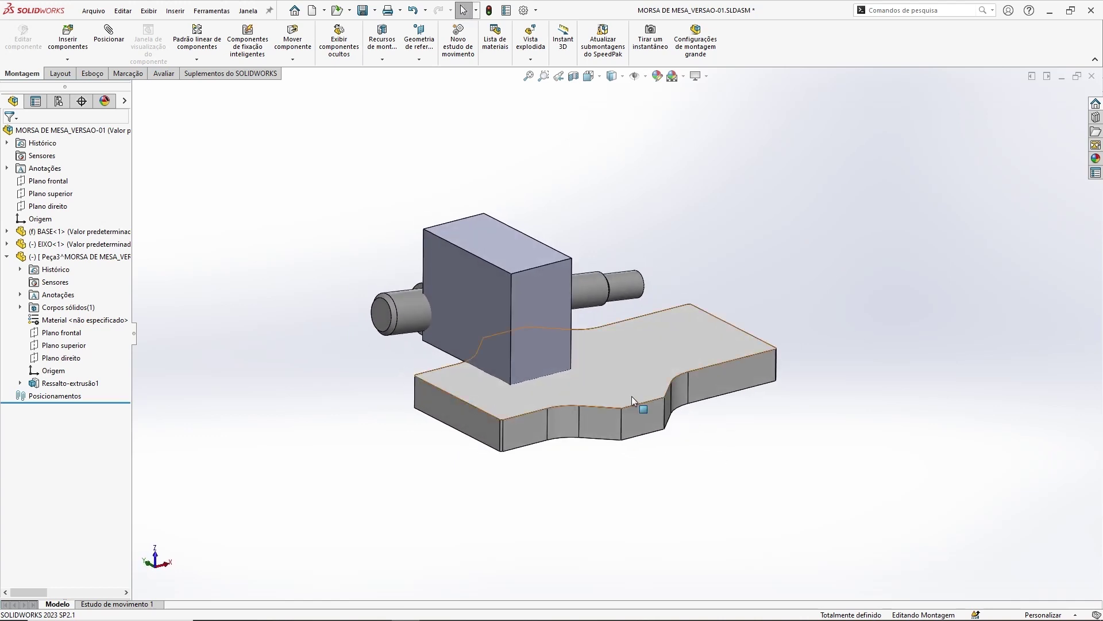
pyautogui.click(546, 322)
pyautogui.moveTo(546, 327); pyautogui.dragTo(543, 322)
pyautogui.press('Escape')
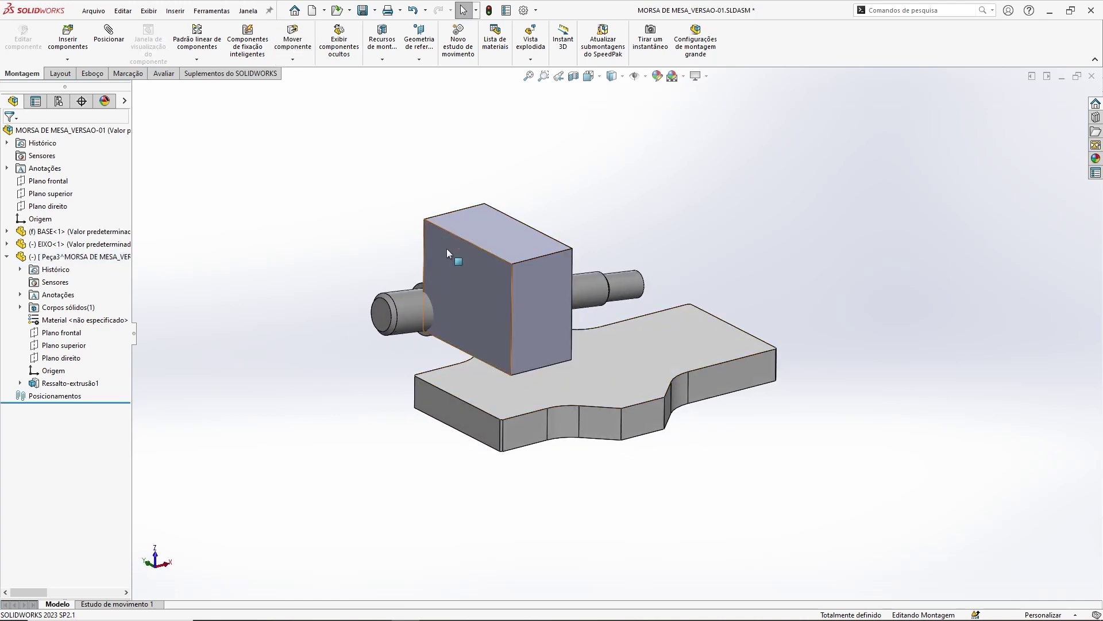
pyautogui.rightClick(491, 226)
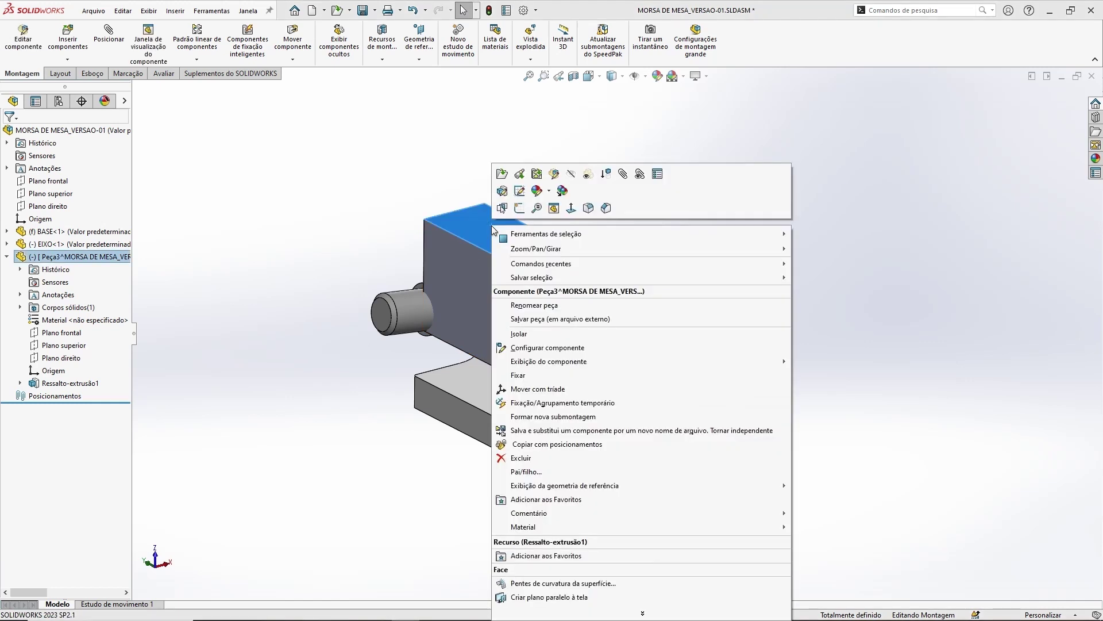
pyautogui.click(518, 376)
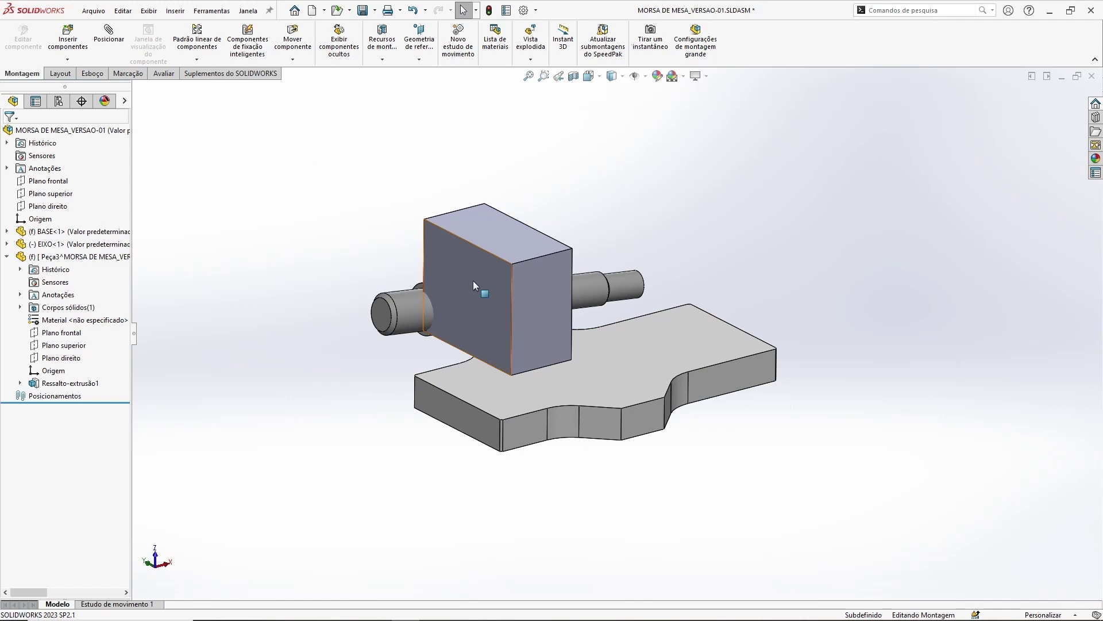
pyautogui.moveTo(474, 281); pyautogui.dragTo(378, 216)
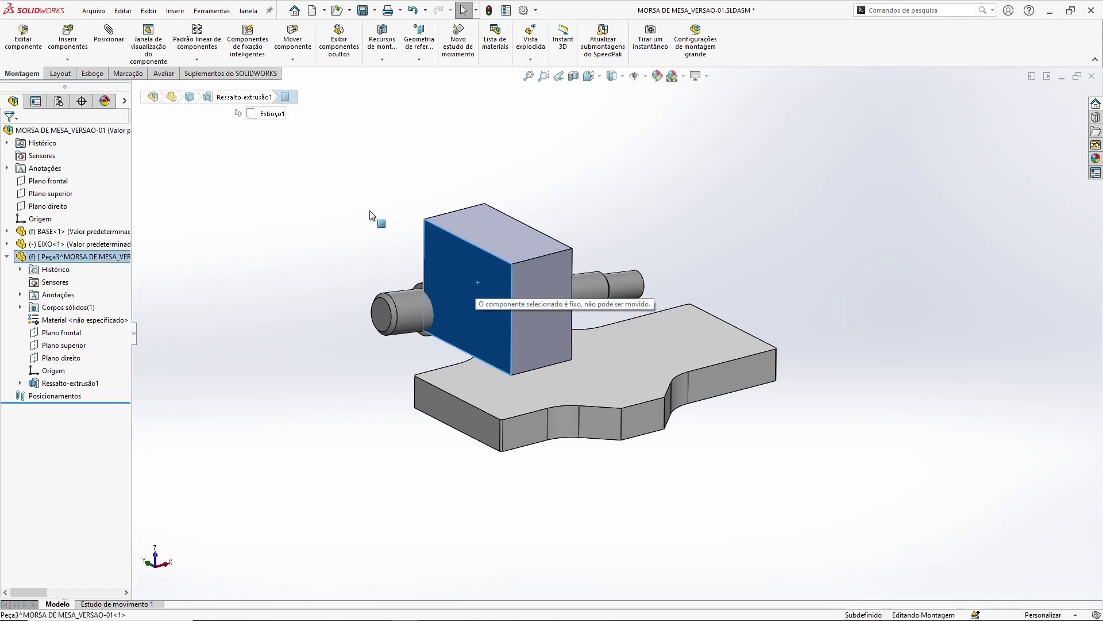
pyautogui.click(396, 440)
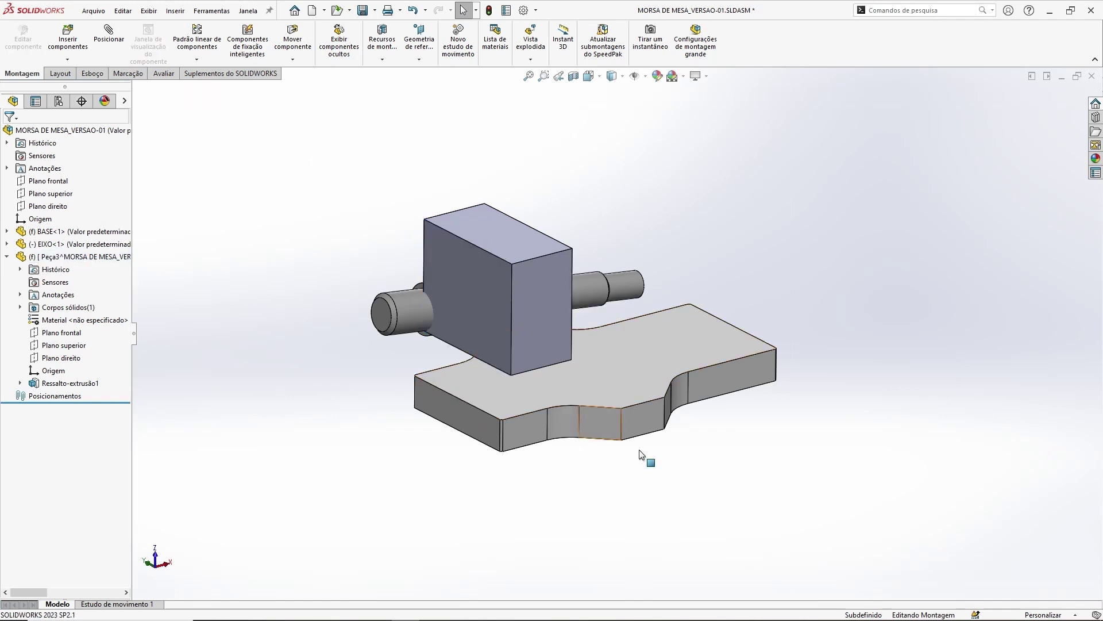
pyautogui.click(712, 356)
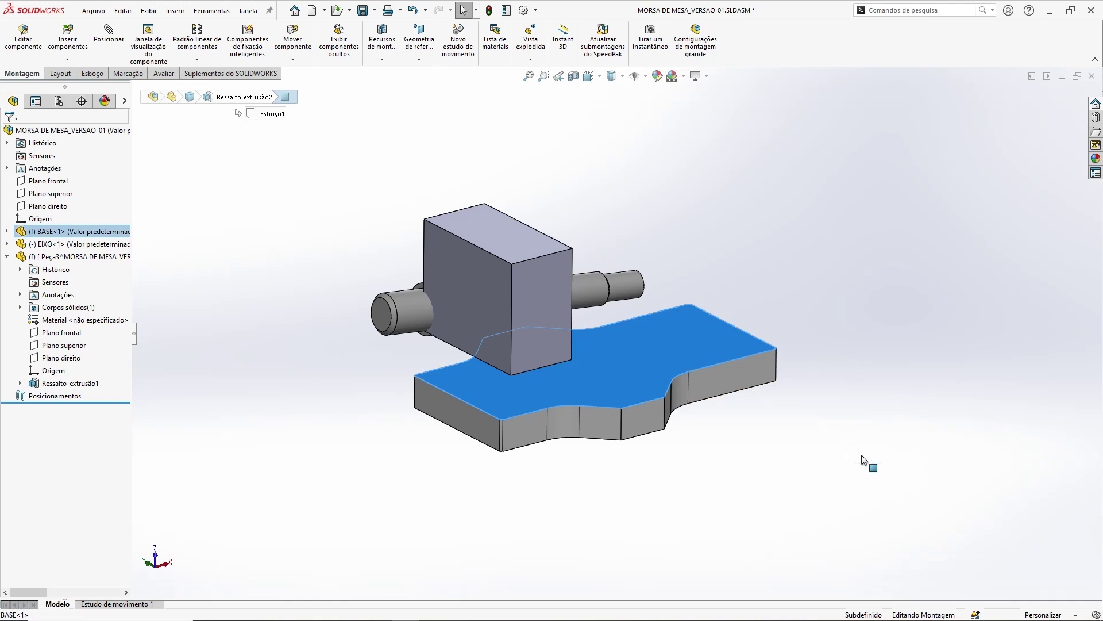
pyautogui.click(781, 434)
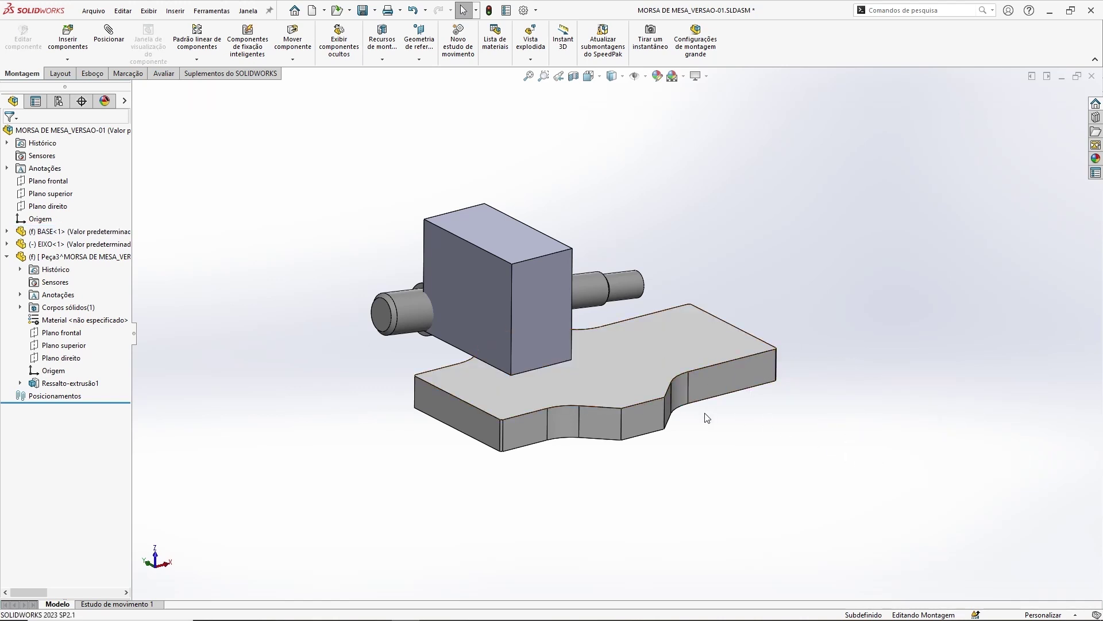
pyautogui.moveTo(707, 418); pyautogui.dragTo(706, 423, button='middle')
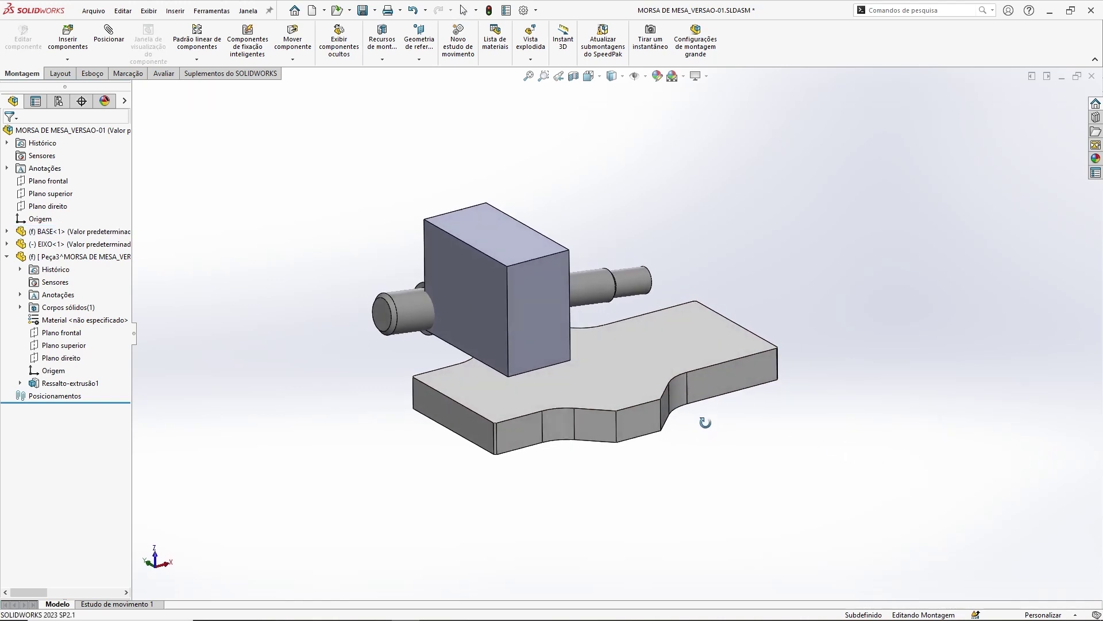
pyautogui.click(560, 323)
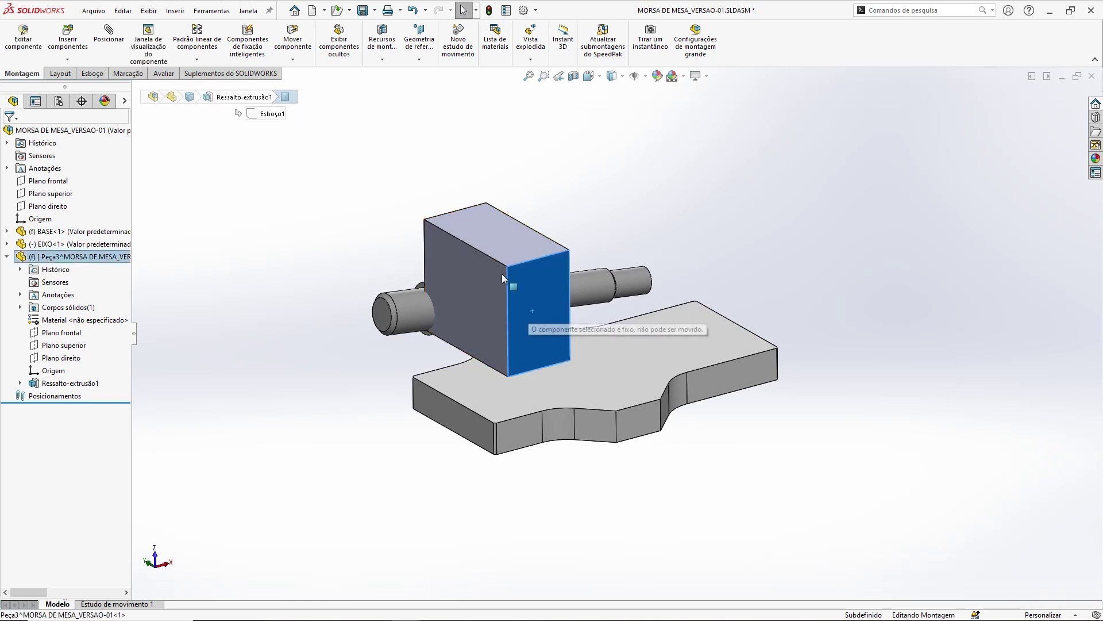
pyautogui.click(323, 211)
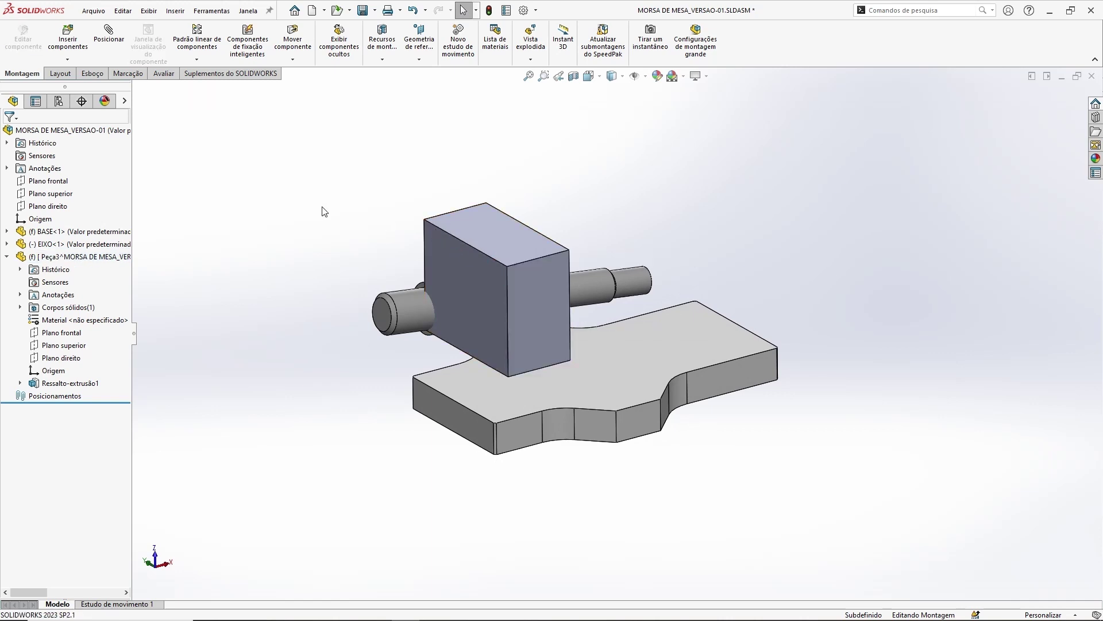
# Set Peça3's block to Flutuar (Float) instead of fixed and drag it up along the shaft.
pyautogui.rightClick(478, 226)
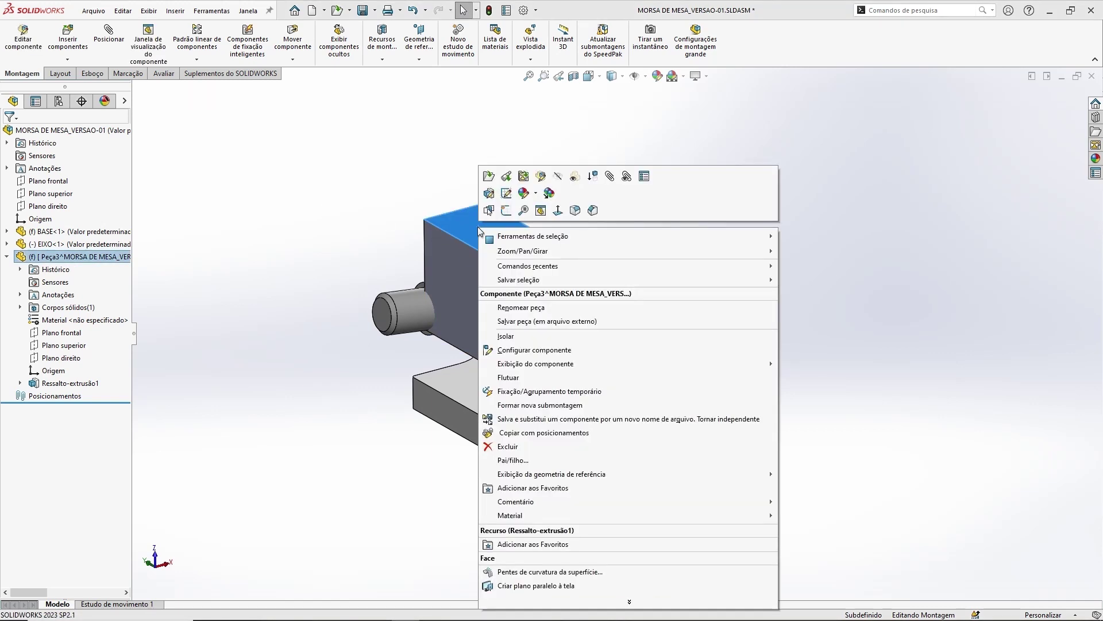
pyautogui.click(515, 378)
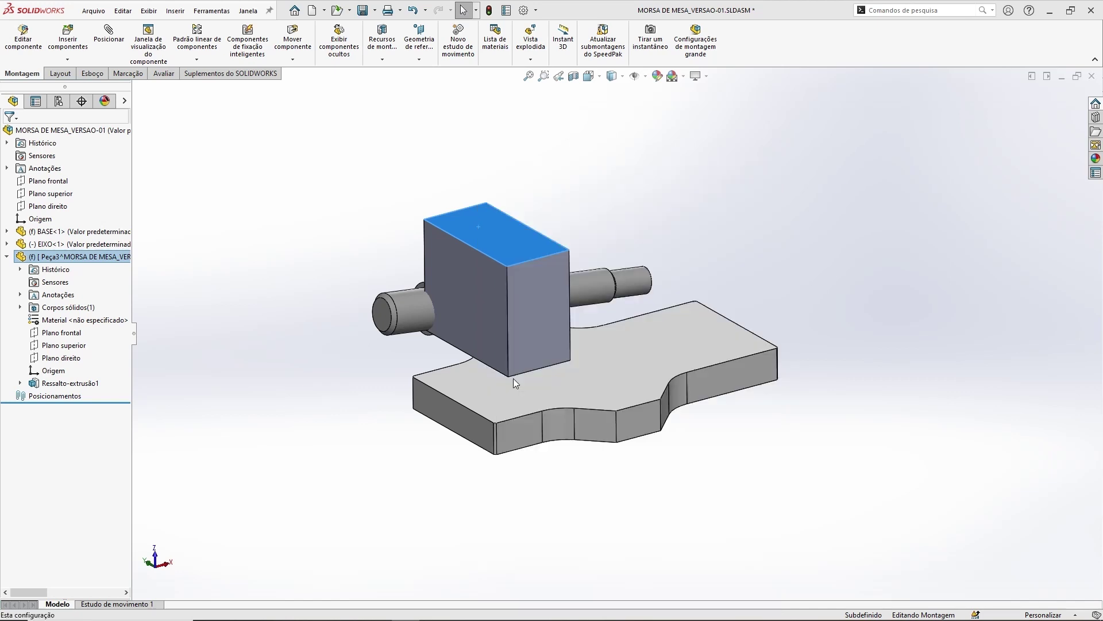
pyautogui.click(354, 201)
pyautogui.moveTo(506, 255)
pyautogui.mouseDown()
pyautogui.moveTo(367, 208)
pyautogui.moveTo(582, 270)
pyautogui.moveTo(403, 208)
pyautogui.moveTo(475, 235)
pyautogui.moveTo(370, 214)
pyautogui.mouseUp()
pyautogui.click(305, 192)
pyautogui.moveTo(546, 299)
pyautogui.mouseDown(button='middle')
pyautogui.moveTo(622, 352)
pyautogui.moveTo(520, 367)
pyautogui.mouseUp(button='middle')
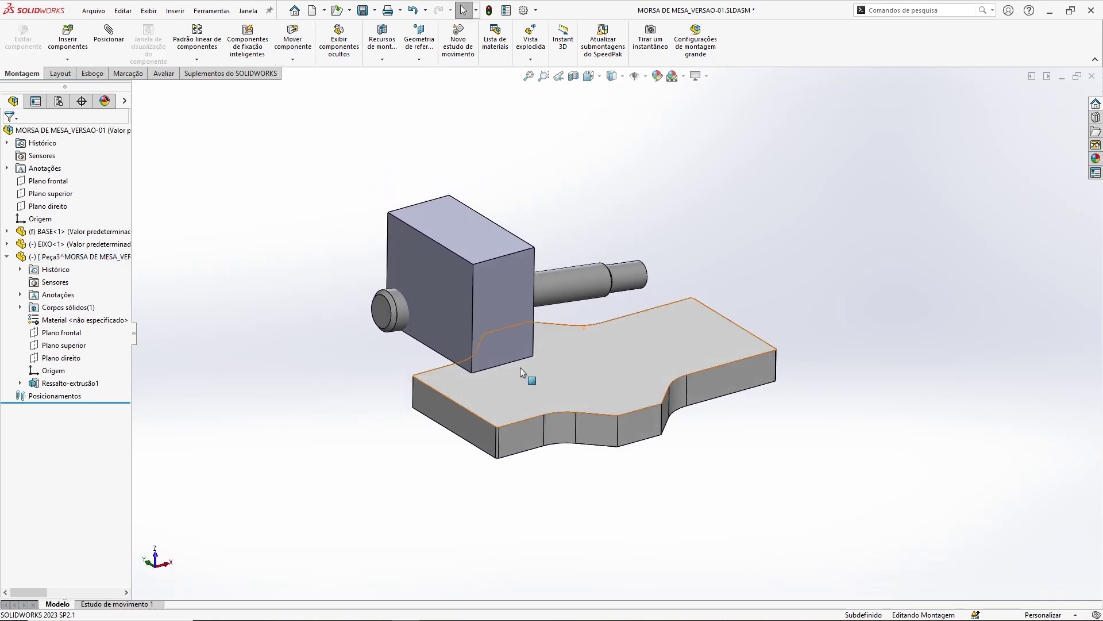
pyautogui.scroll(-2, 505, 368)
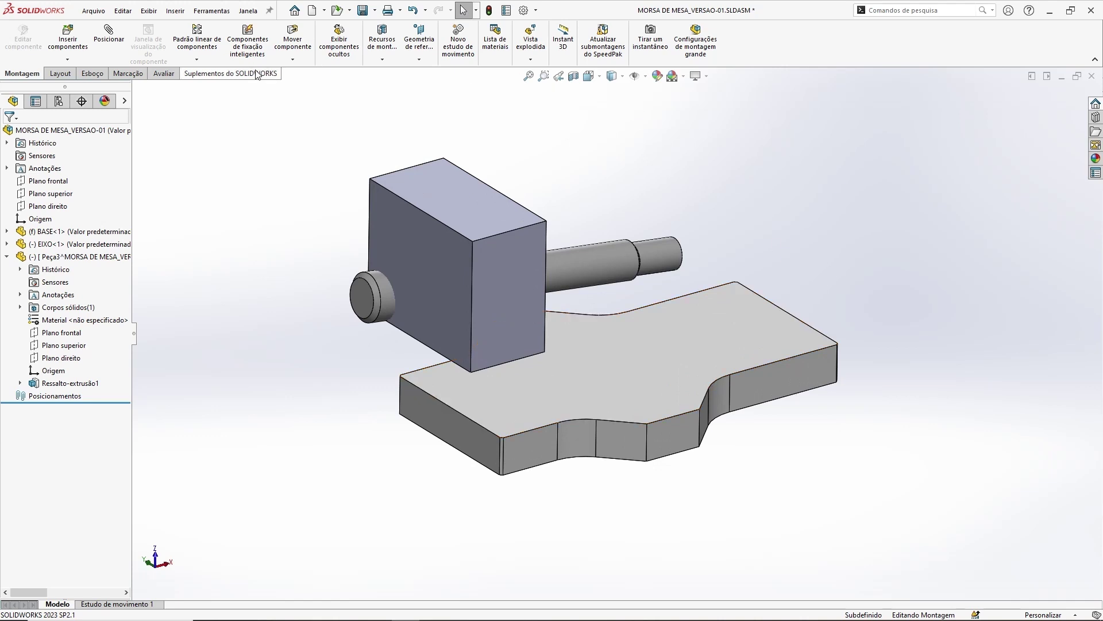
# Mate the block's front face coincident with the base's front end face.
pyautogui.click(107, 44)
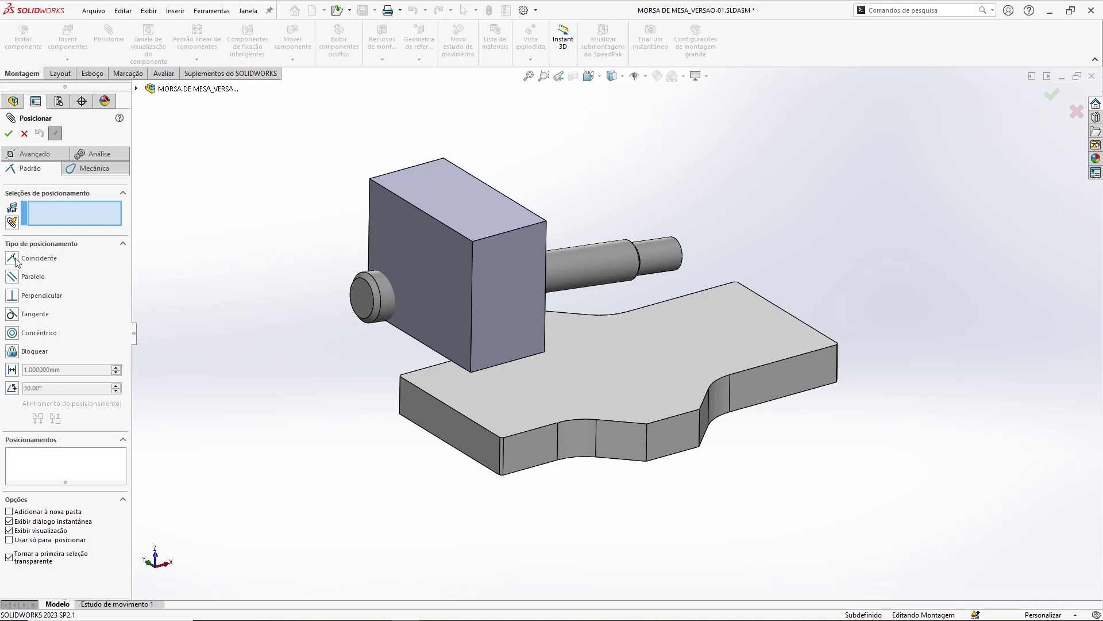
pyautogui.click(439, 260)
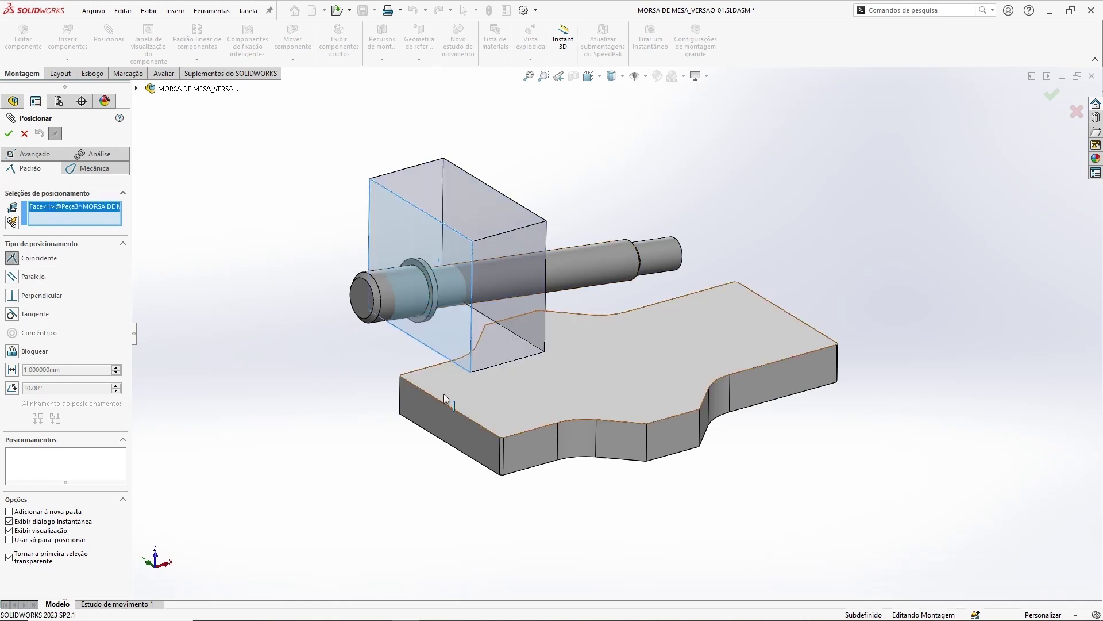
pyautogui.click(439, 423)
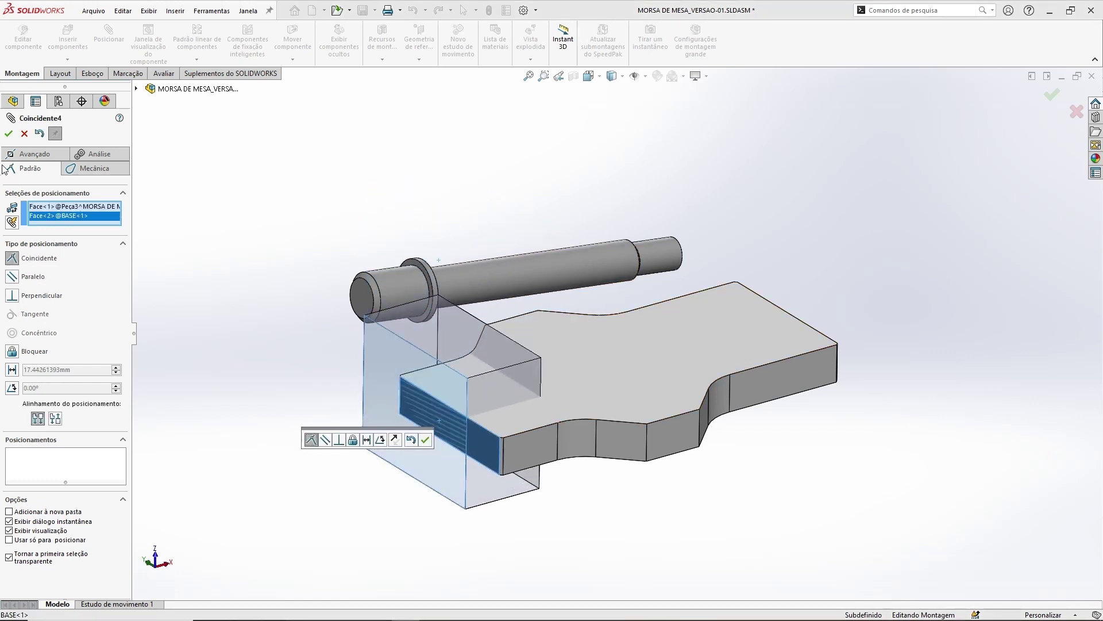
pyautogui.click(9, 133)
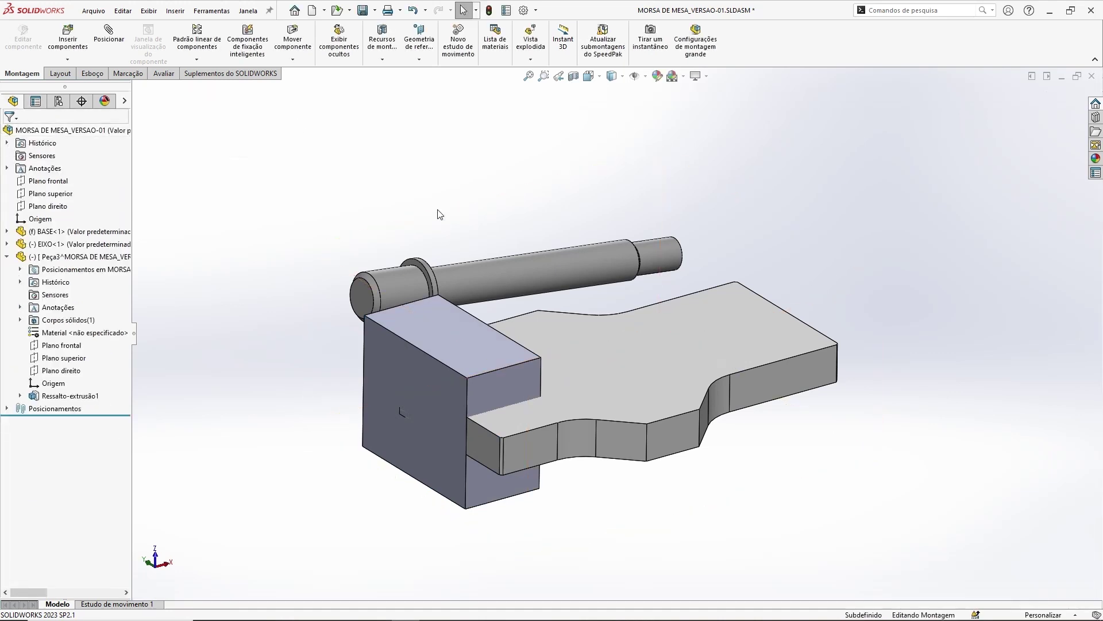
pyautogui.moveTo(537, 390); pyautogui.dragTo(481, 335, button='middle')
pyautogui.moveTo(591, 412); pyautogui.dragTo(487, 365, button='middle')
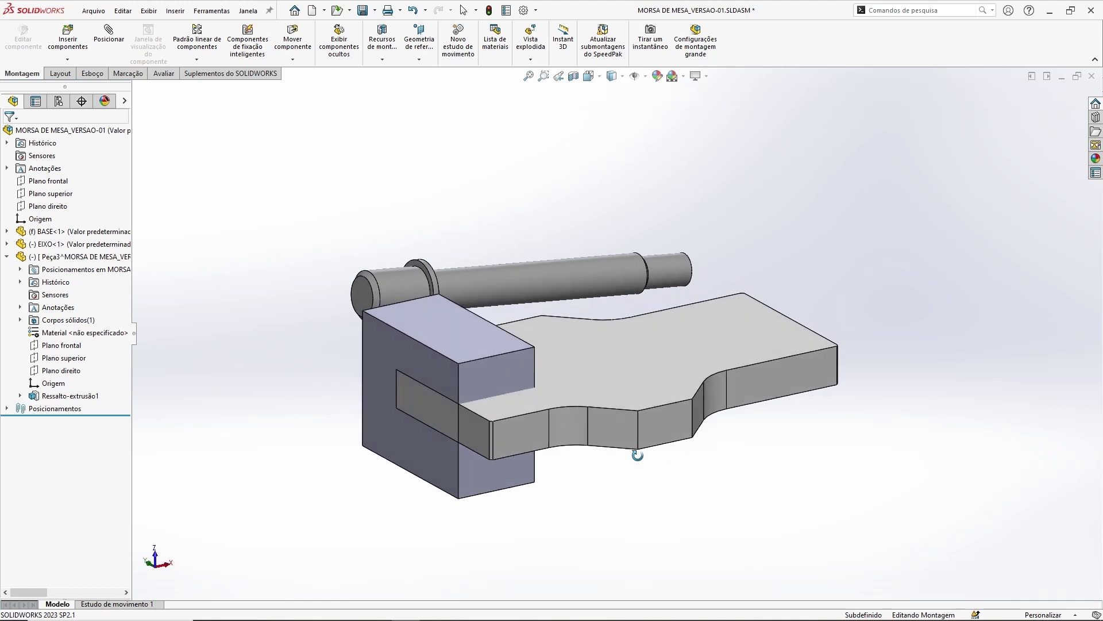
pyautogui.moveTo(488, 364)
pyautogui.mouseDown()
pyautogui.moveTo(494, 288)
pyautogui.moveTo(506, 284)
pyautogui.moveTo(517, 332)
pyautogui.moveTo(516, 301)
pyautogui.moveTo(530, 333)
pyautogui.moveTo(469, 299)
pyautogui.moveTo(520, 294)
pyautogui.moveTo(529, 334)
pyautogui.mouseUp()
pyautogui.press('Escape')
pyautogui.moveTo(755, 467); pyautogui.dragTo(702, 431, button='middle')
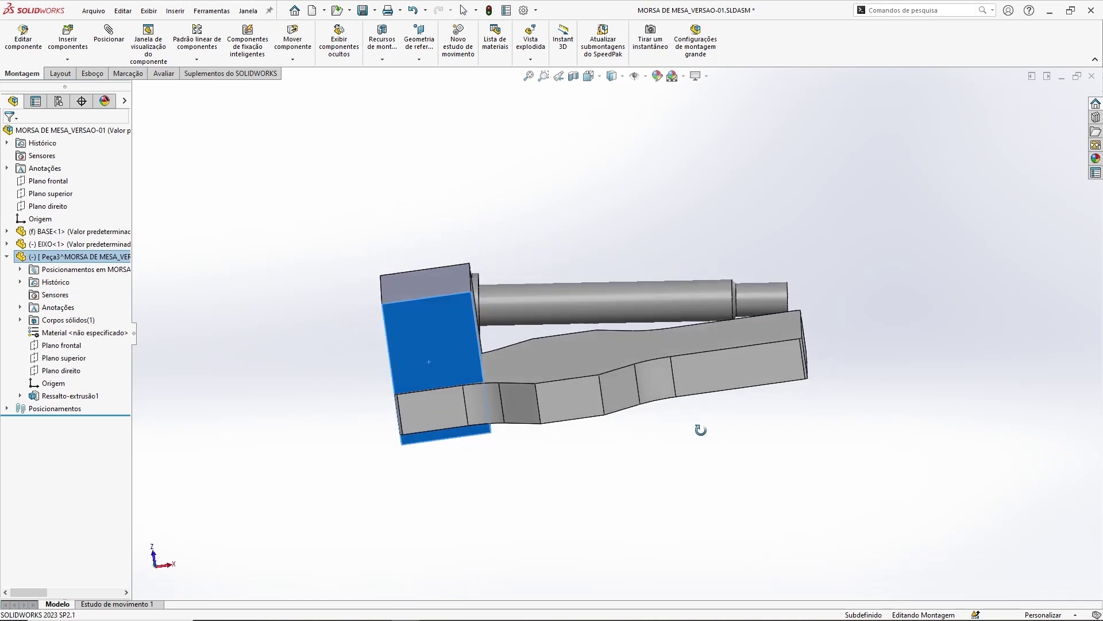
# Slide the block left along the base's end and reorient the view around the assembly.
pyautogui.moveTo(395, 335)
pyautogui.mouseDown()
pyautogui.moveTo(369, 340)
pyautogui.moveTo(409, 335)
pyautogui.moveTo(397, 377)
pyautogui.moveTo(405, 371)
pyautogui.mouseUp()
pyautogui.moveTo(526, 443)
pyautogui.mouseDown(button='middle')
pyautogui.moveTo(618, 435)
pyautogui.moveTo(505, 416)
pyautogui.moveTo(594, 497)
pyautogui.moveTo(575, 478)
pyautogui.mouseUp(button='middle')
pyautogui.scroll(3, 583, 444)
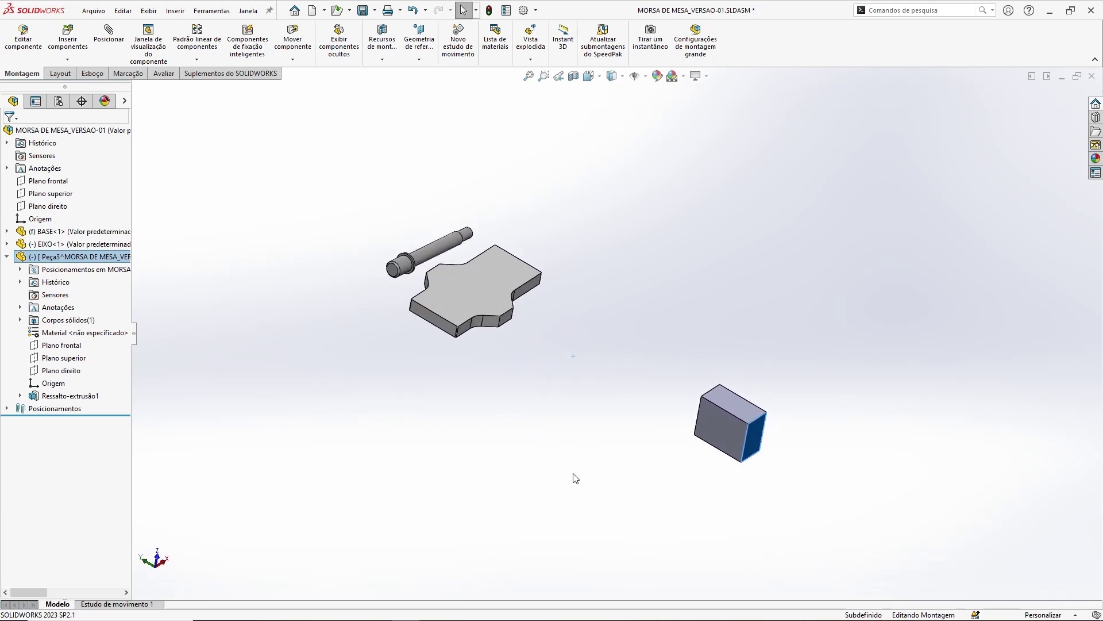
pyautogui.scroll(-2, 523, 446)
pyautogui.scroll(1, 534, 431)
pyautogui.scroll(4, 575, 411)
pyautogui.click(829, 418)
pyautogui.press('Escape')
pyautogui.moveTo(527, 364)
pyautogui.mouseDown(button='middle')
pyautogui.moveTo(560, 386)
pyautogui.moveTo(384, 267)
pyautogui.moveTo(589, 466)
pyautogui.mouseUp(button='middle')
pyautogui.scroll(5, 561, 382)
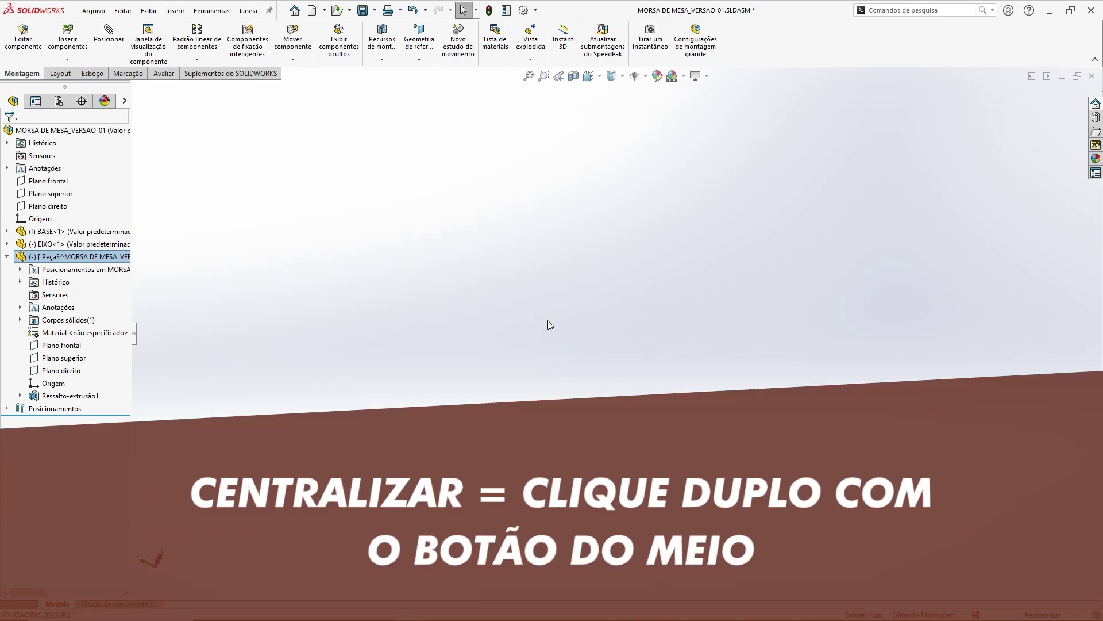
# Zoom to fit and drag the block back over the base beside the shaft.
pyautogui.middleClick(543, 311)
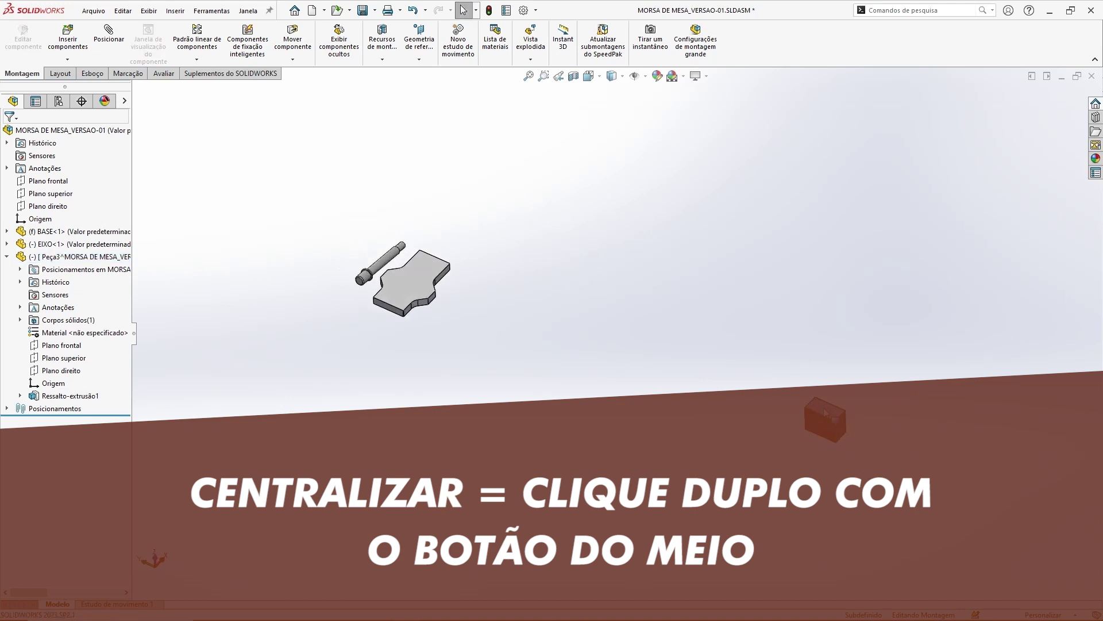
pyautogui.moveTo(627, 345); pyautogui.dragTo(422, 282)
pyautogui.doubleClick(598, 318)
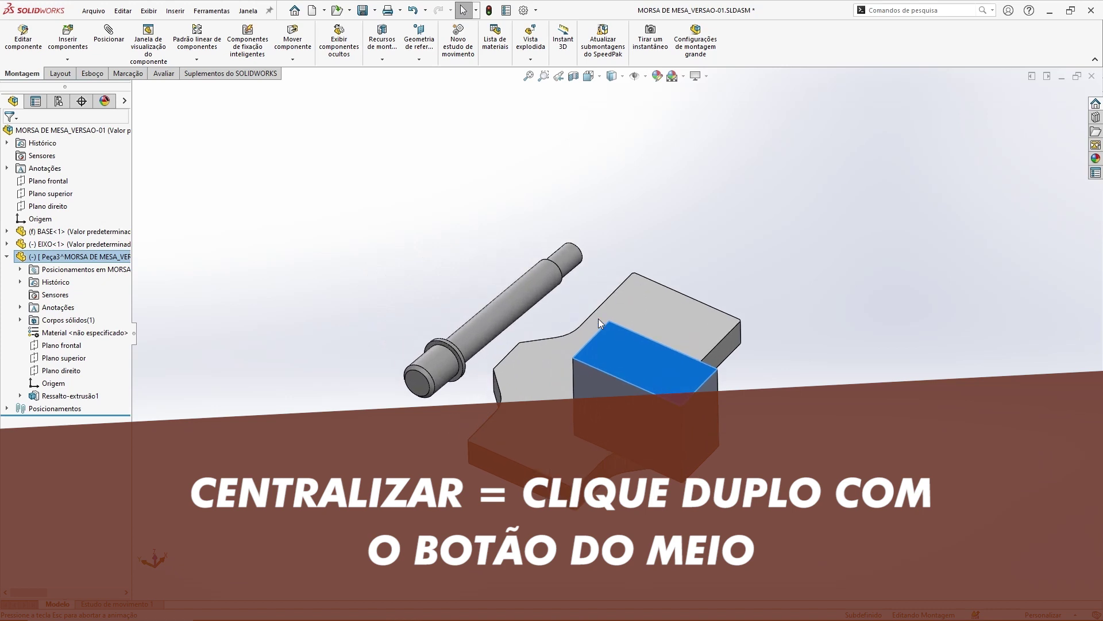
pyautogui.scroll(3, 587, 413)
pyautogui.keyDown('ctrl'); pyautogui.moveTo(588, 413); pyautogui.dragTo(871, 255, button='middle'); pyautogui.keyUp('ctrl')
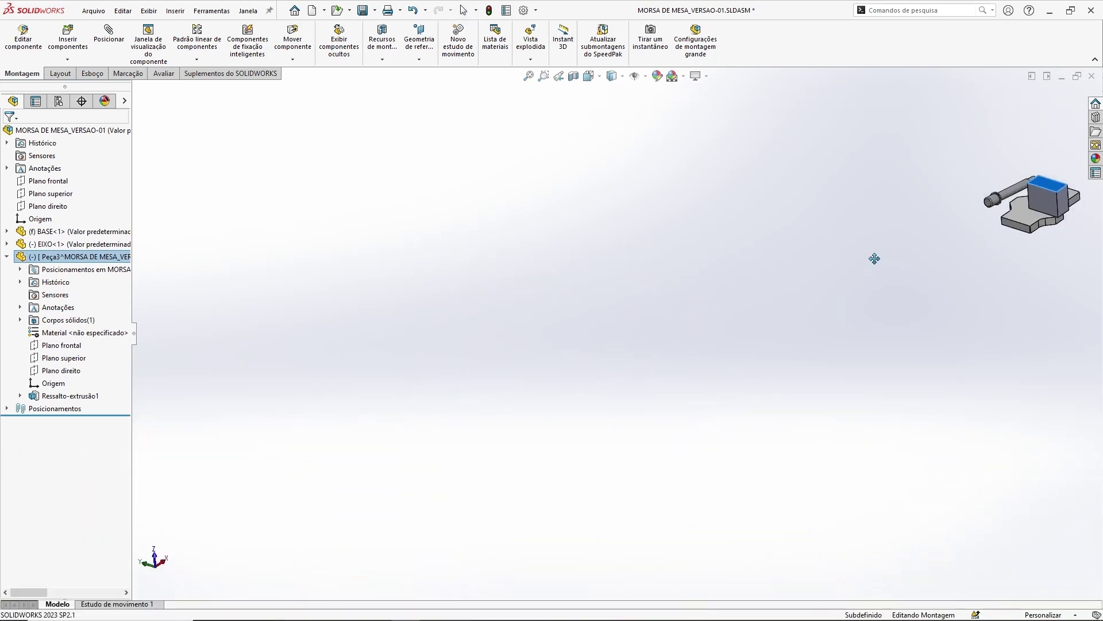
pyautogui.press('f')
pyautogui.click(632, 298)
pyautogui.moveTo(633, 299)
pyautogui.mouseDown(button='middle')
pyautogui.moveTo(579, 321)
pyautogui.moveTo(375, 183)
pyautogui.mouseUp(button='middle')
pyautogui.click(374, 182)
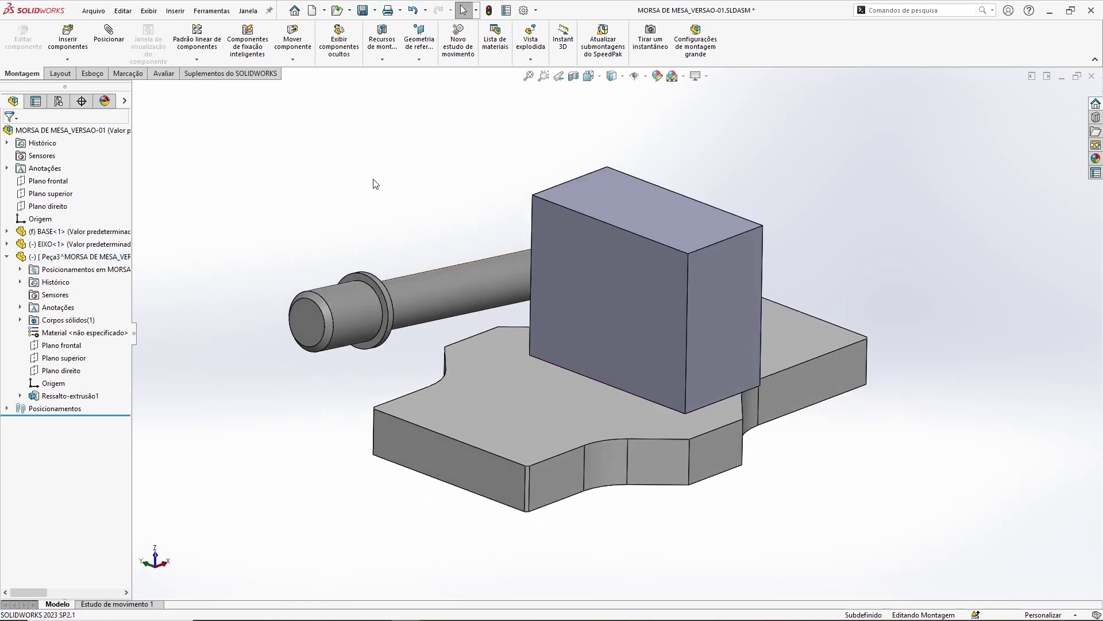
# Add coincident mate Coincidente5 seating the block's bottom face on the base's top face.
pyautogui.click(668, 453)
pyautogui.hotkey('ctrl', '8')
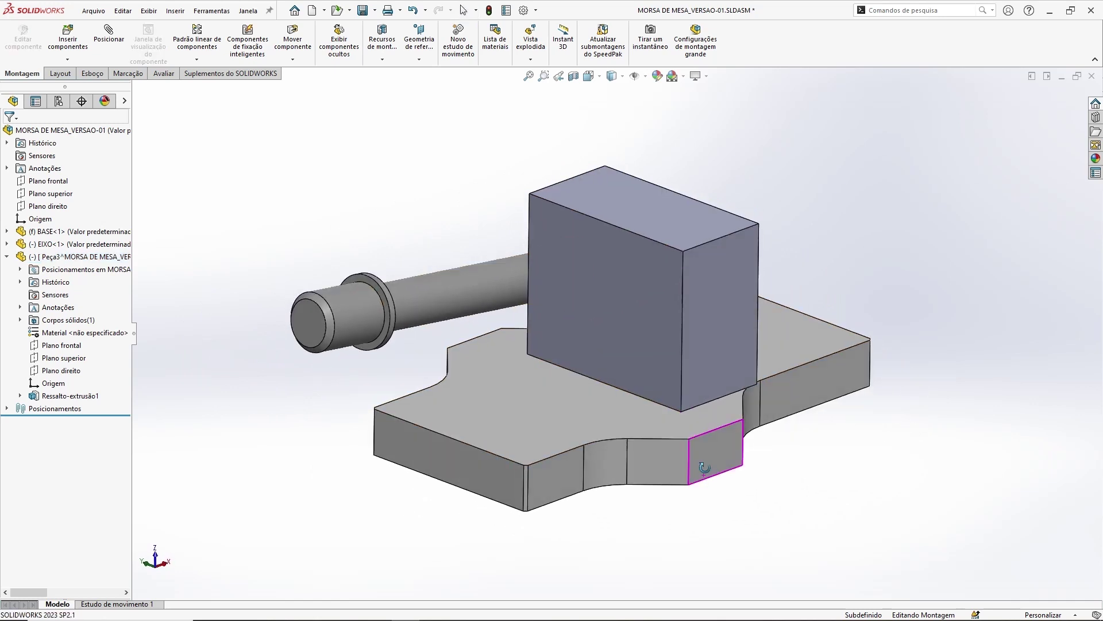
pyautogui.click(116, 40)
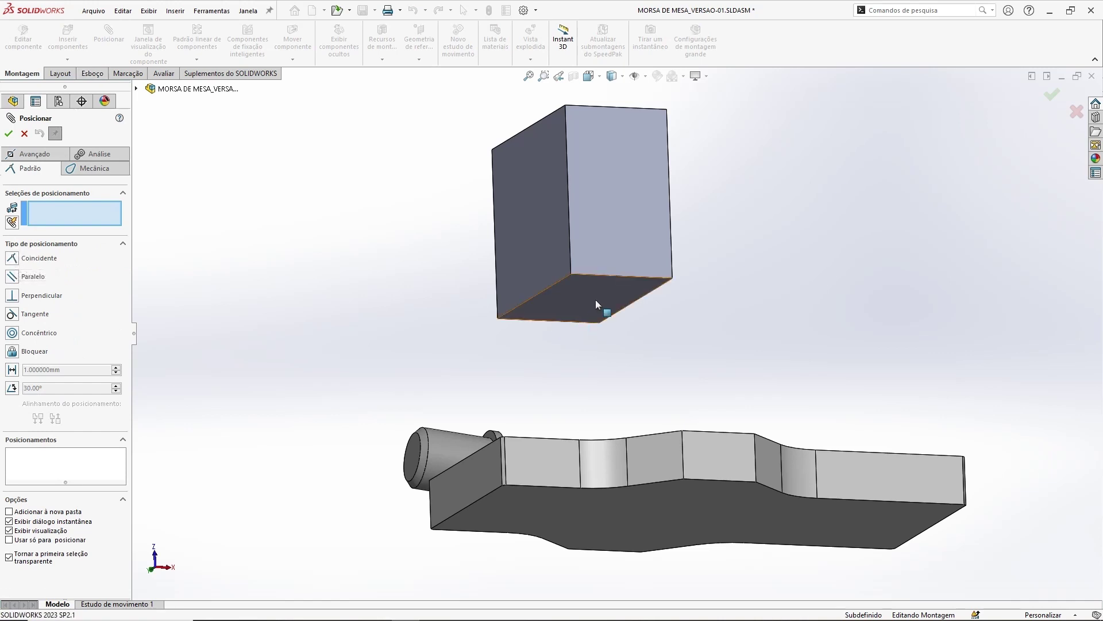
pyautogui.click(584, 288)
pyautogui.moveTo(584, 289); pyautogui.dragTo(571, 464, button='middle')
pyautogui.click(561, 471)
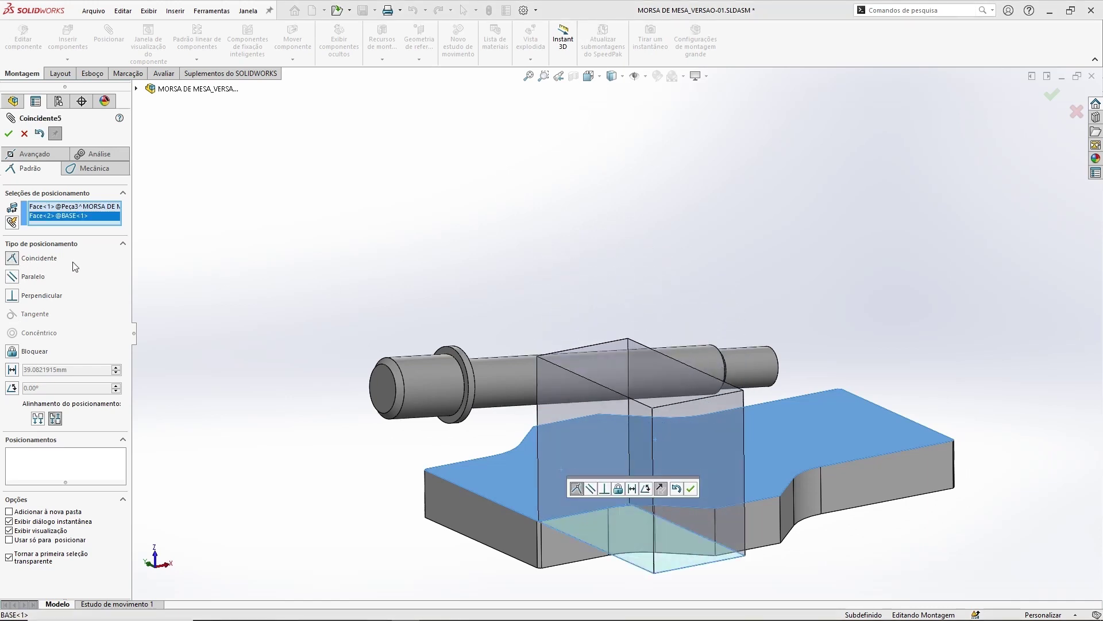
pyautogui.click(8, 134)
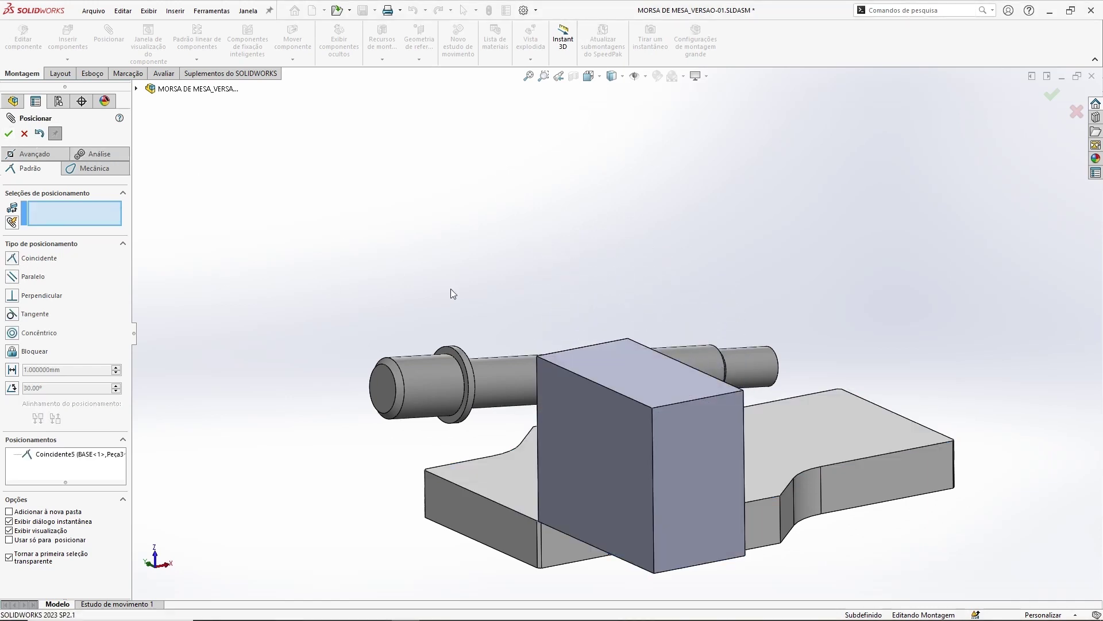
pyautogui.moveTo(450, 289); pyautogui.dragTo(530, 296, button='middle')
pyautogui.press('Escape')
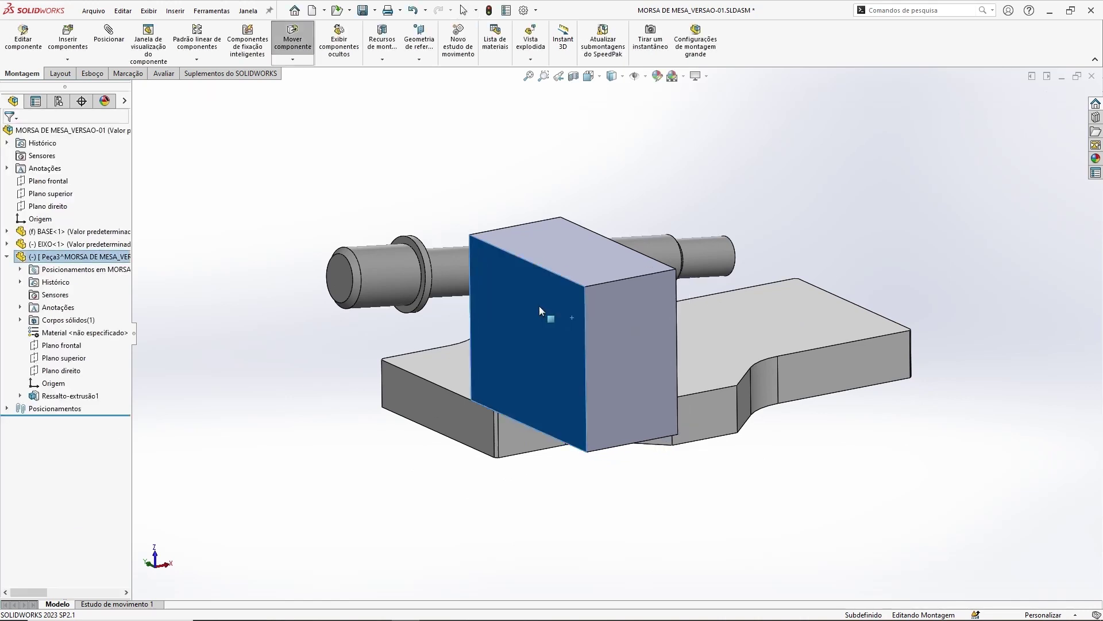
# Add coincident mate Coincidente6 aligning the block's side face with the base's front end face.
pyautogui.moveTo(539, 306); pyautogui.dragTo(409, 240)
pyautogui.click(205, 88)
pyautogui.click(109, 32)
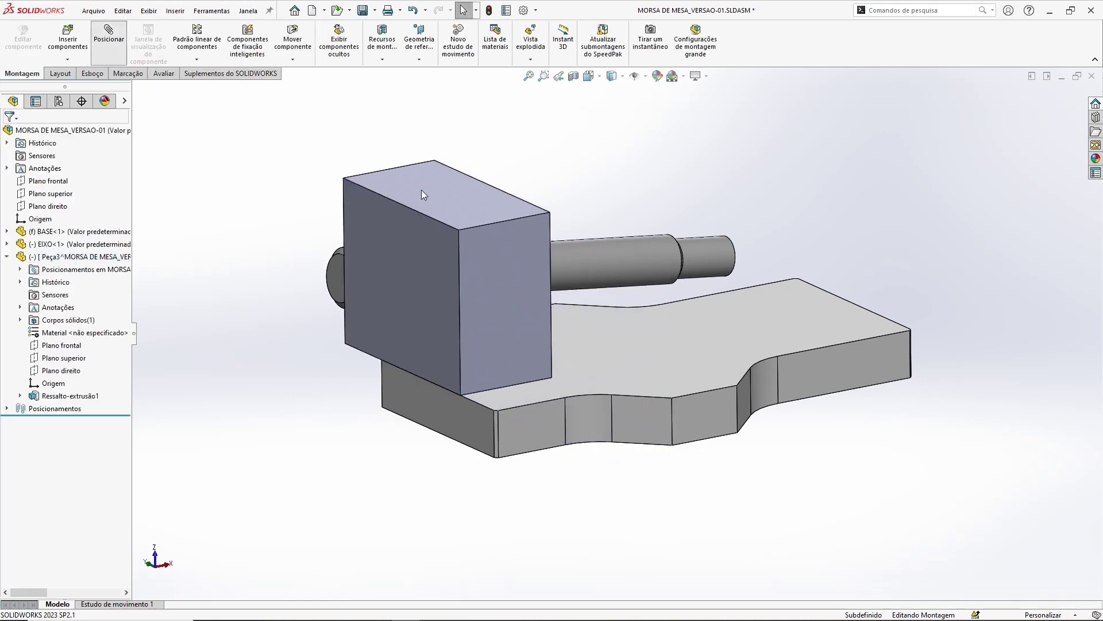
pyautogui.click(508, 302)
pyautogui.click(519, 423)
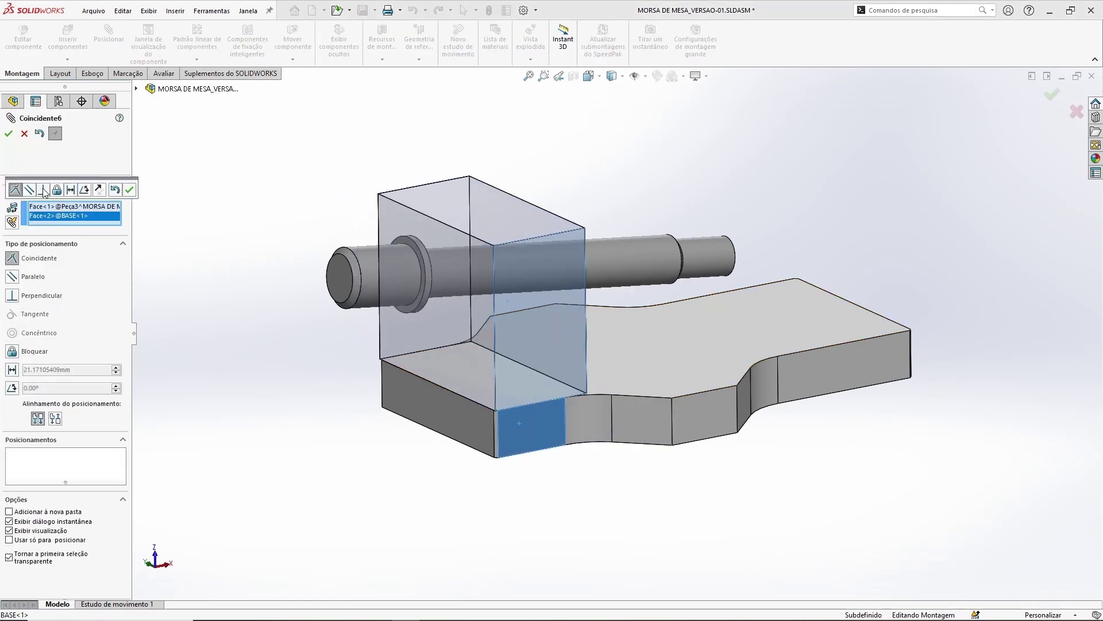
pyautogui.click(131, 192)
pyautogui.press('Escape')
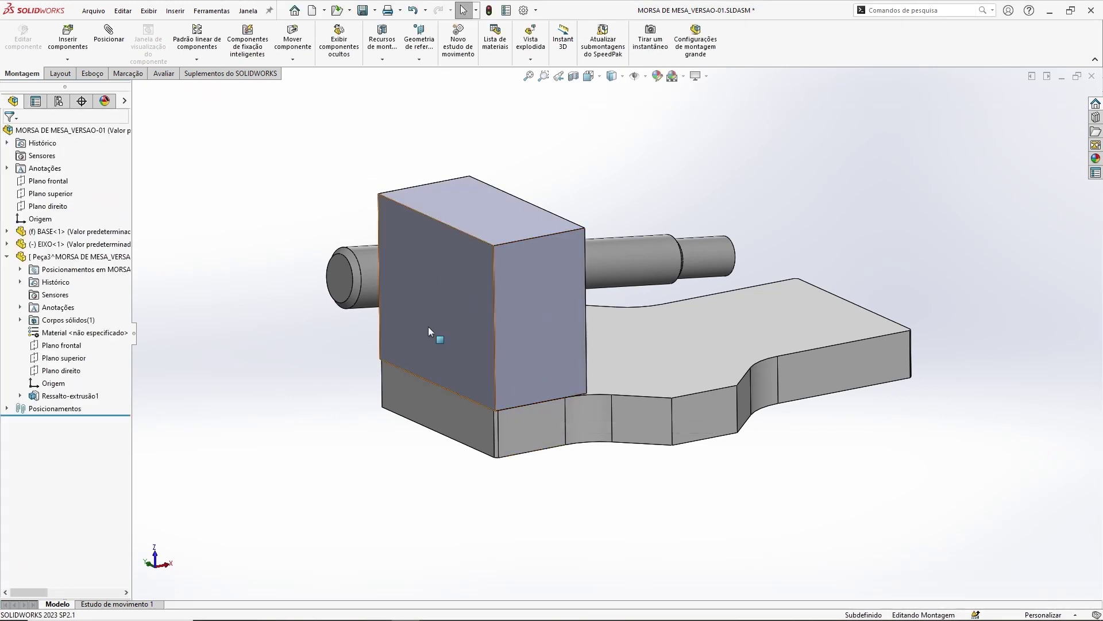
# Try dragging the block to confirm it is now fully defined.
pyautogui.moveTo(673, 509); pyautogui.dragTo(567, 363, button='middle')
pyautogui.moveTo(567, 364); pyautogui.dragTo(469, 279)
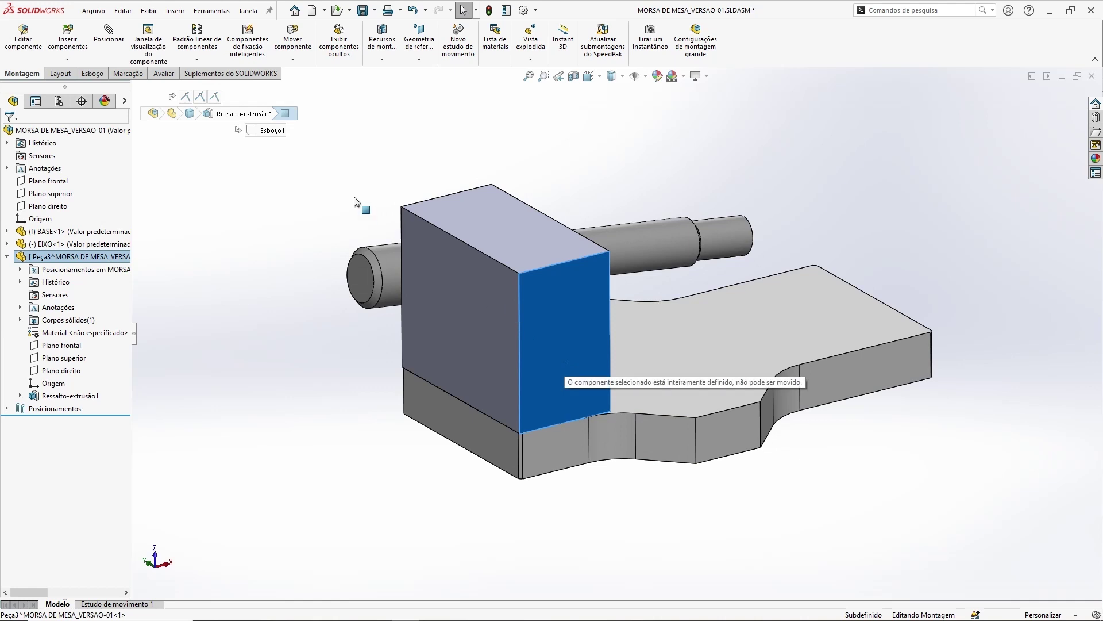
pyautogui.click(310, 224)
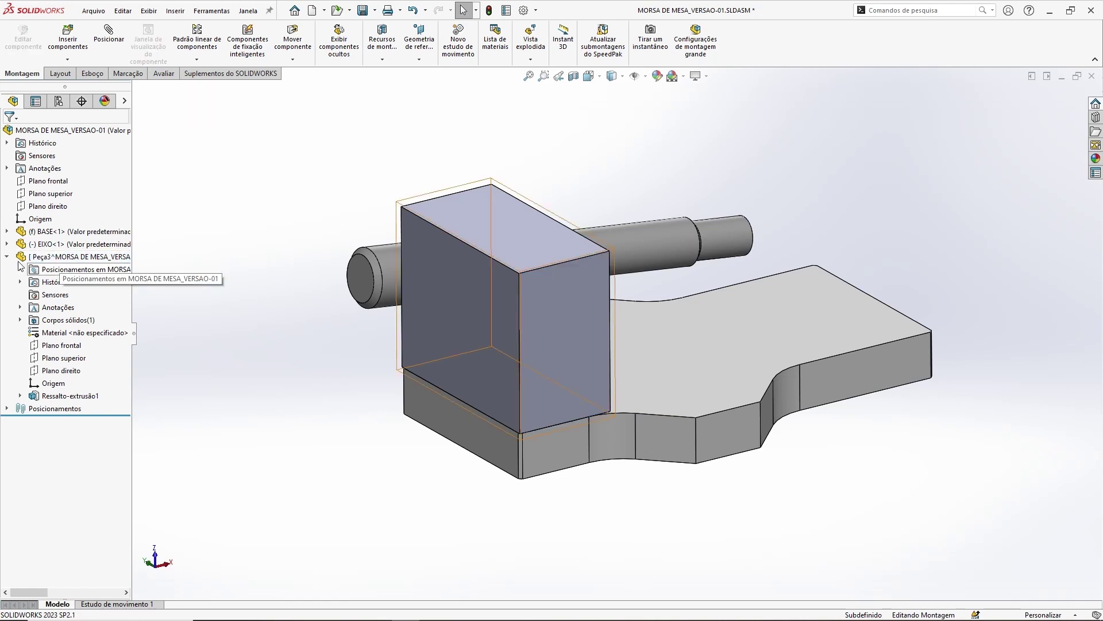
pyautogui.click(7, 256)
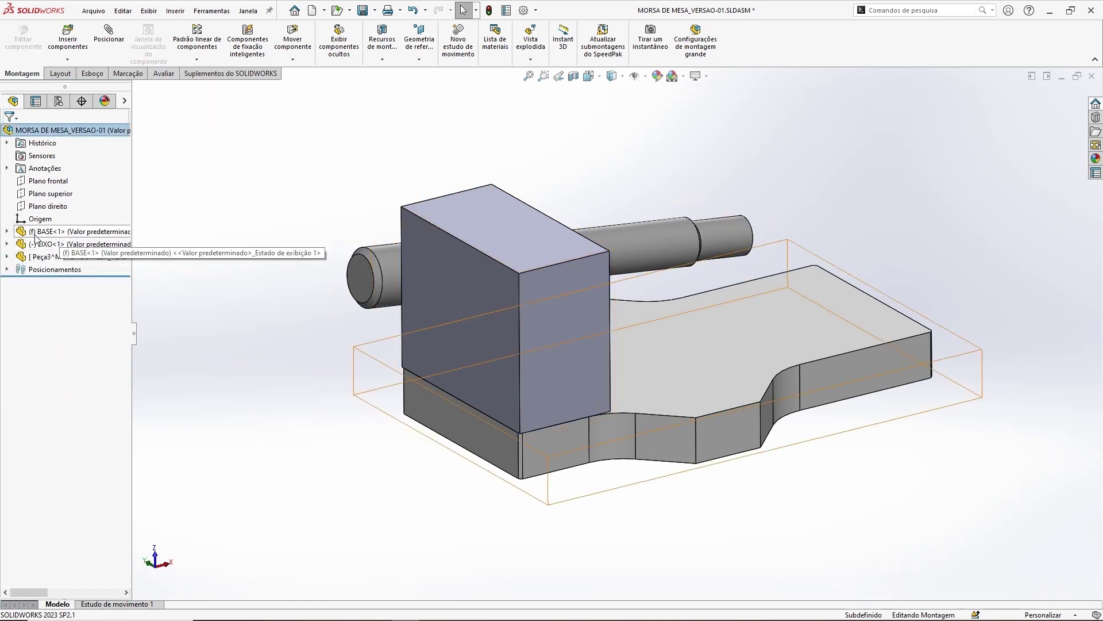
pyautogui.click(446, 403)
pyautogui.click(263, 217)
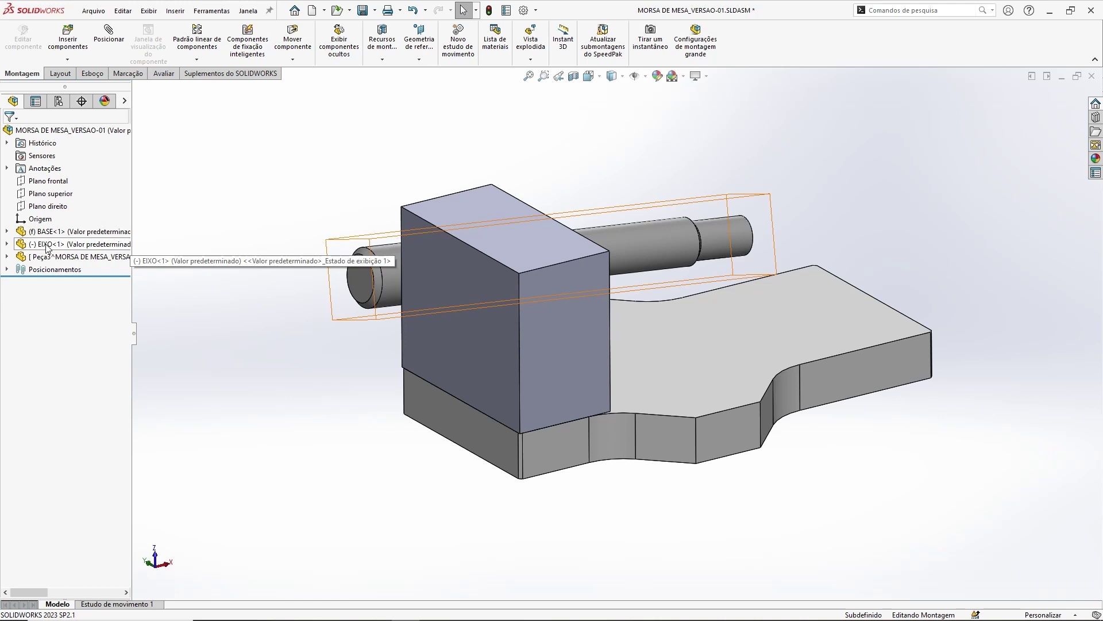
pyautogui.moveTo(389, 262); pyautogui.dragTo(356, 265)
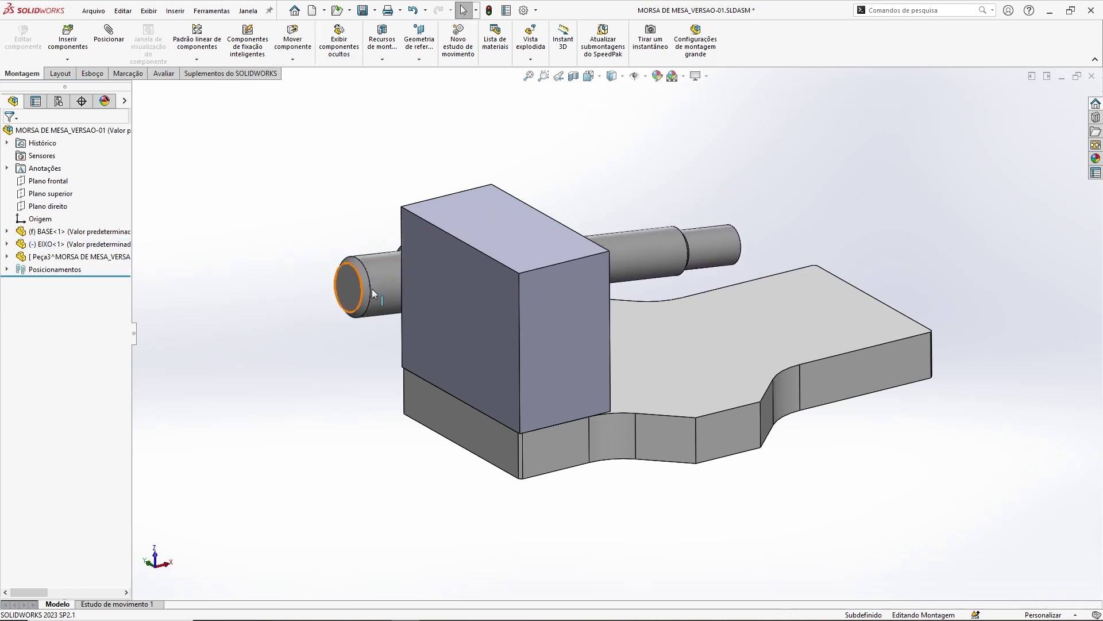
pyautogui.moveTo(372, 288); pyautogui.dragTo(373, 279)
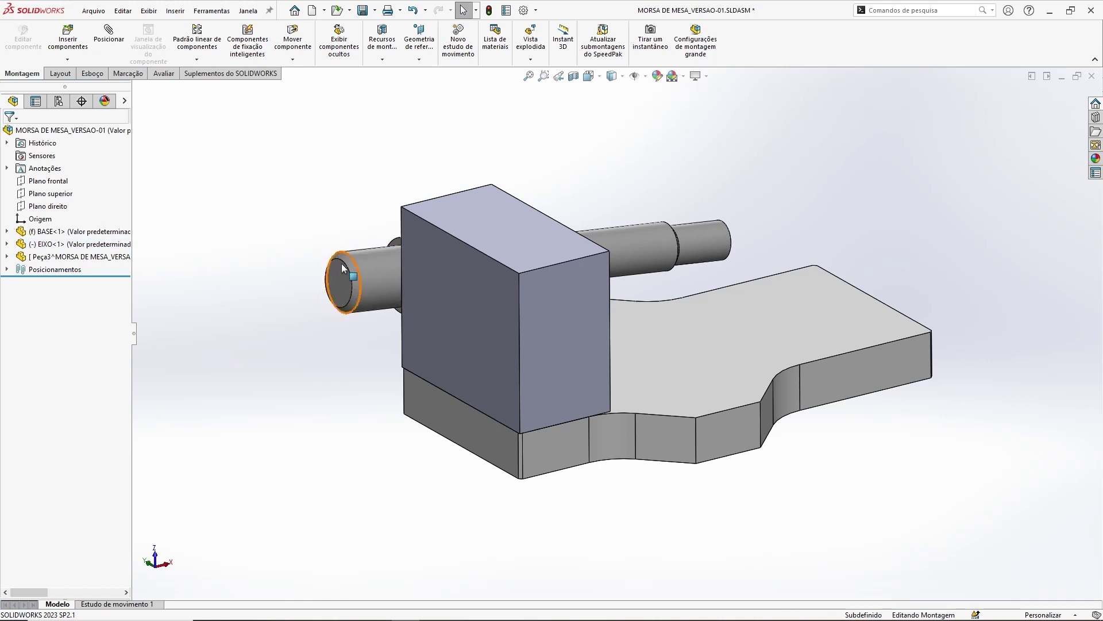
pyautogui.click(37, 260)
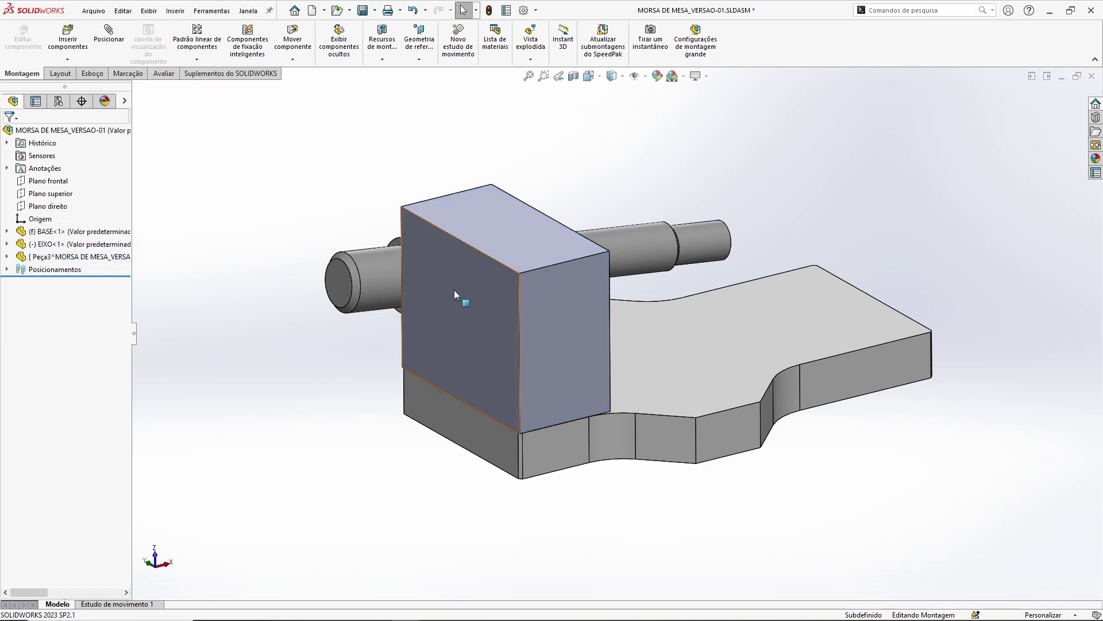
pyautogui.moveTo(454, 290); pyautogui.dragTo(345, 208)
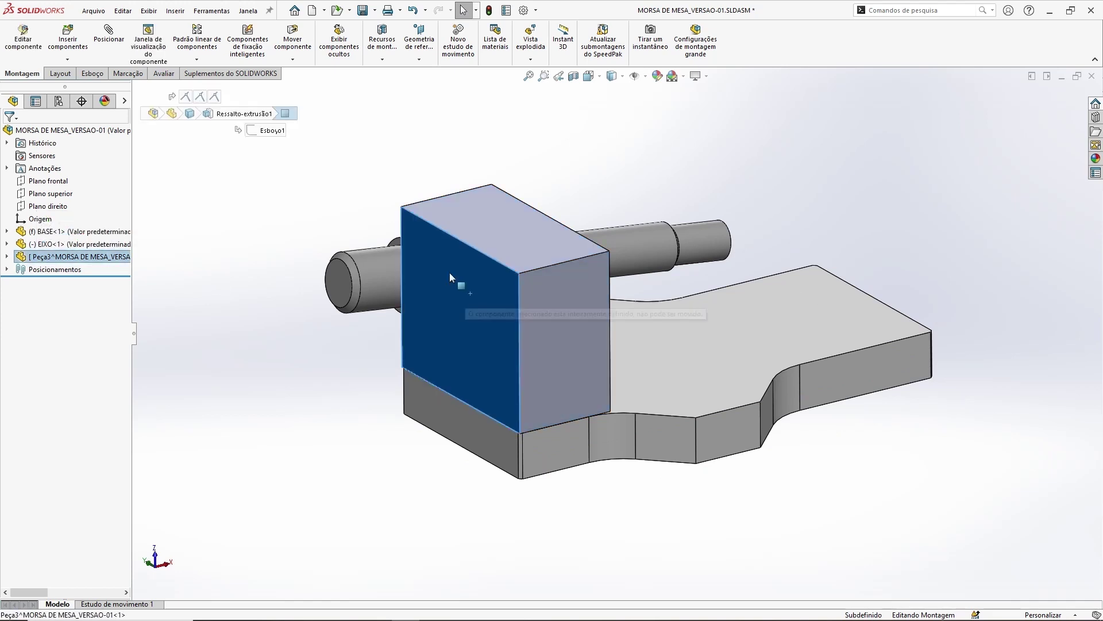
pyautogui.click(290, 227)
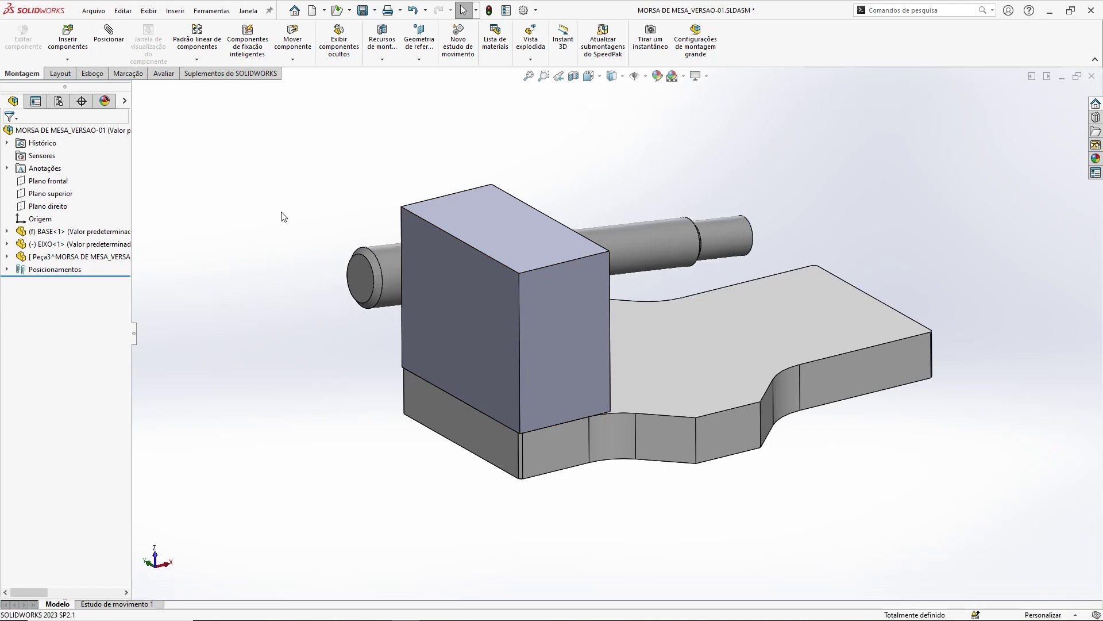
# Undo the last placement changes and drag the block onto the base beside the shaft.
pyautogui.hotkey('ctrl', '7')
pyautogui.hotkey('ctrl', 'z')
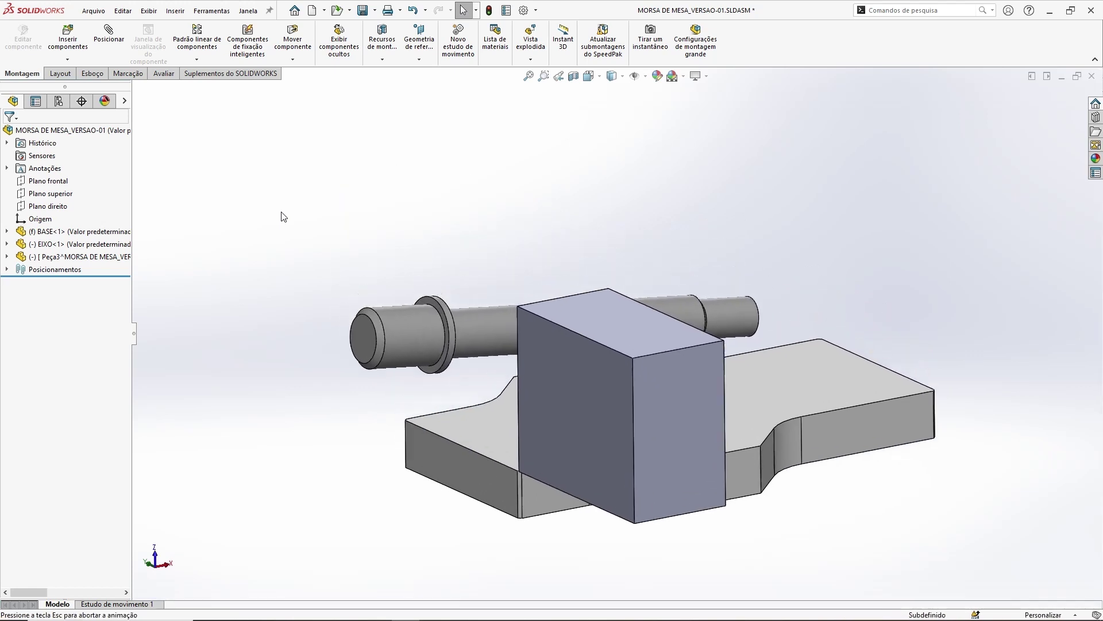
pyautogui.hotkey('ctrl', 'z')
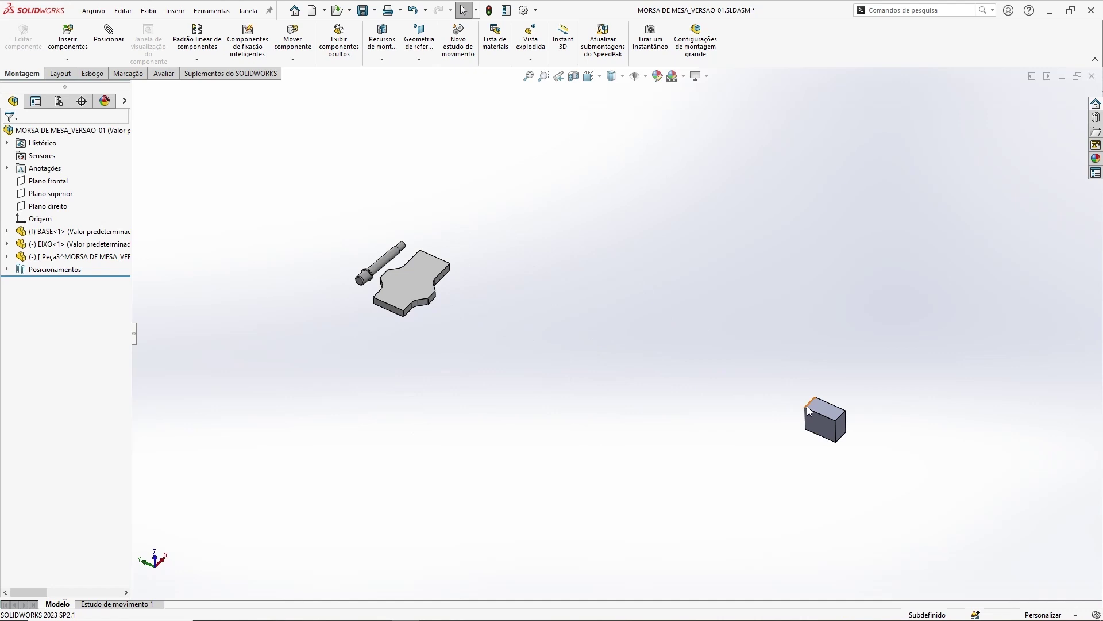
pyautogui.moveTo(807, 406); pyautogui.dragTo(384, 269)
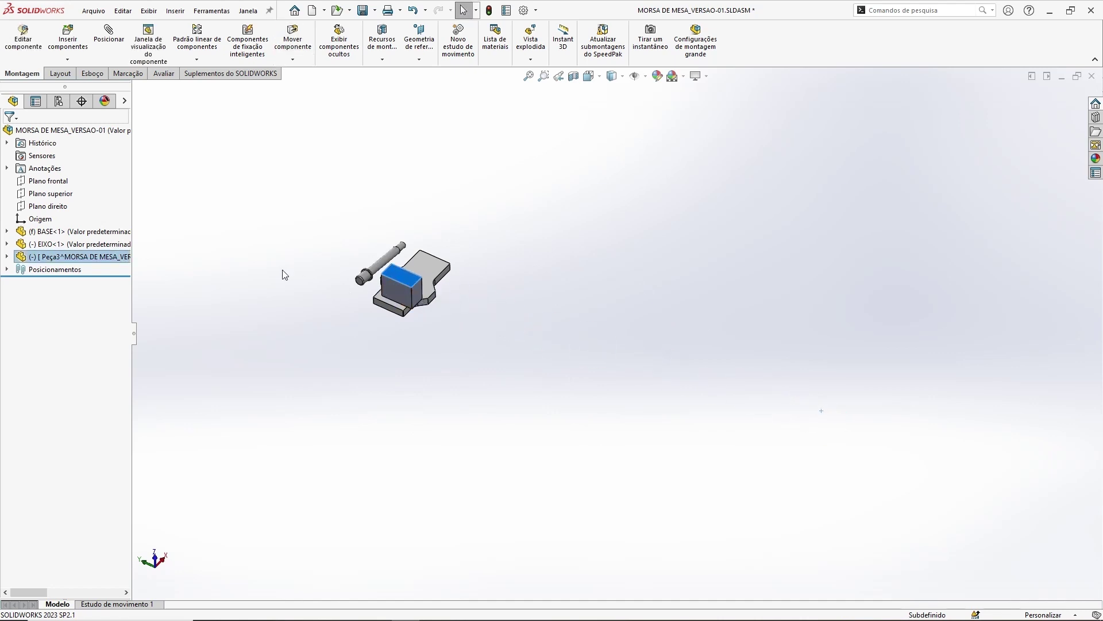
pyautogui.scroll(-1, 285, 275)
pyautogui.scroll(-3, 284, 275)
pyautogui.moveTo(485, 419)
pyautogui.mouseDown(button='middle')
pyautogui.moveTo(451, 305)
pyautogui.moveTo(469, 272)
pyautogui.mouseUp(button='middle')
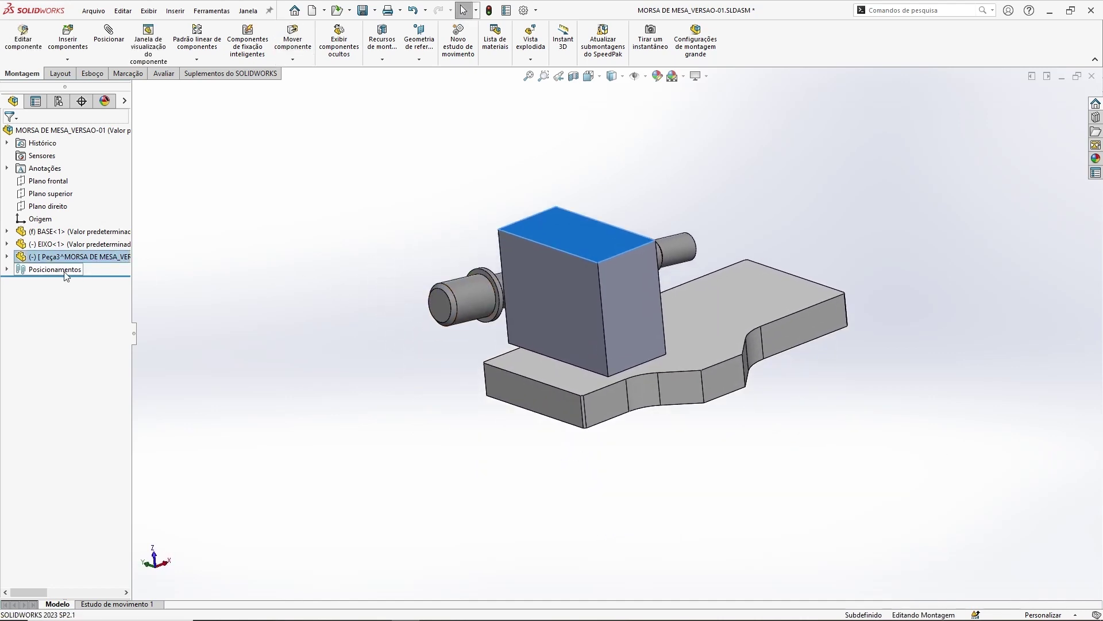
# Delete the Coincidente4 mate and check the block now moves freely.
pyautogui.click(7, 270)
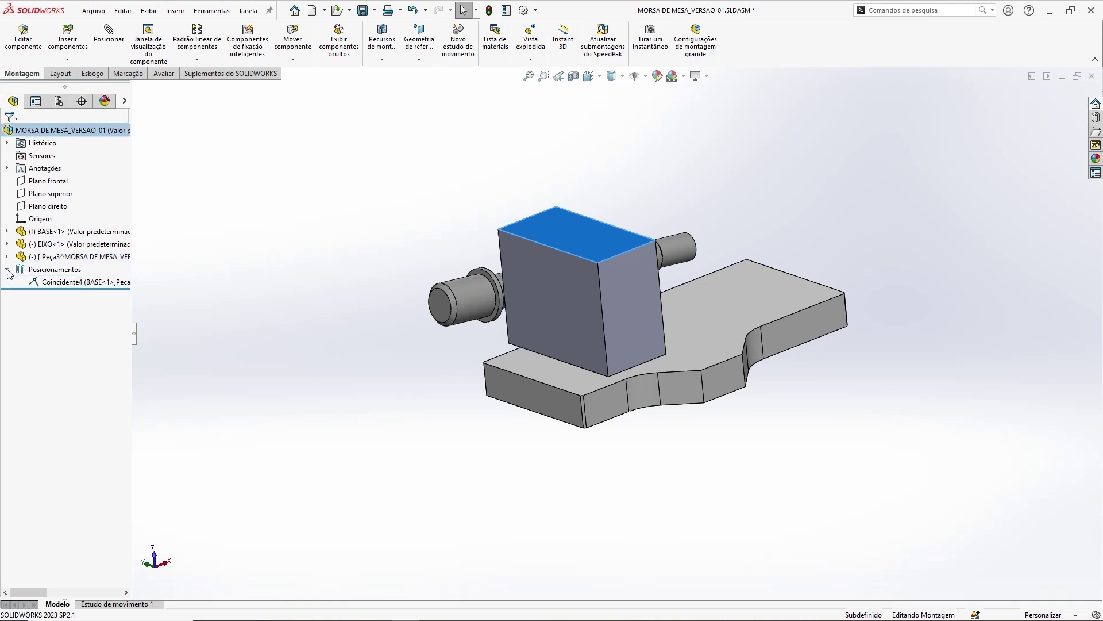
pyautogui.click(80, 282)
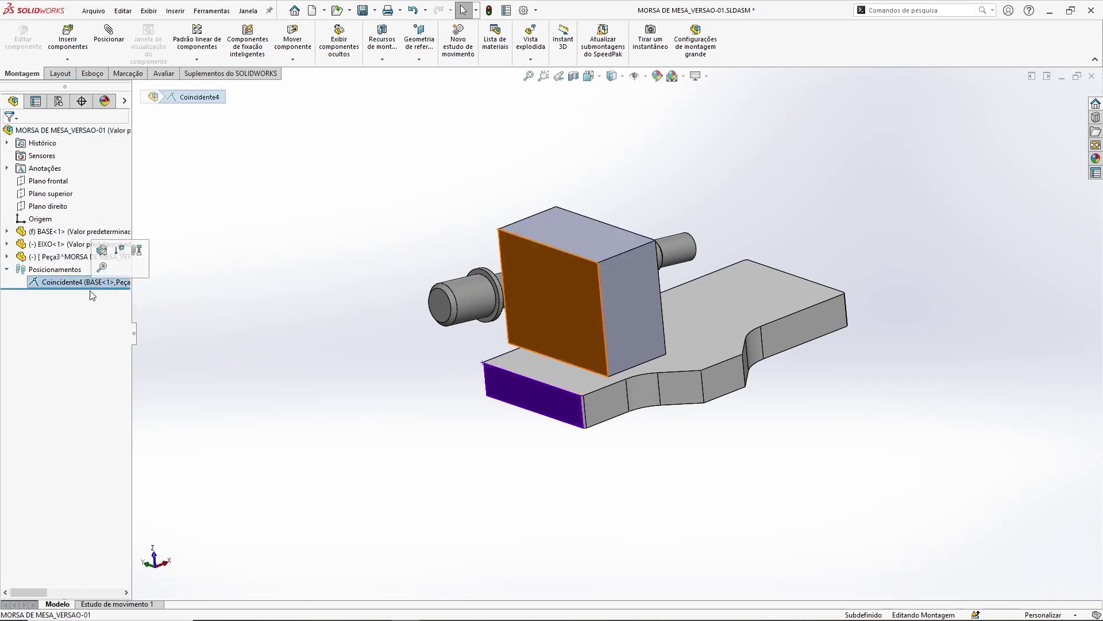
pyautogui.click(252, 262)
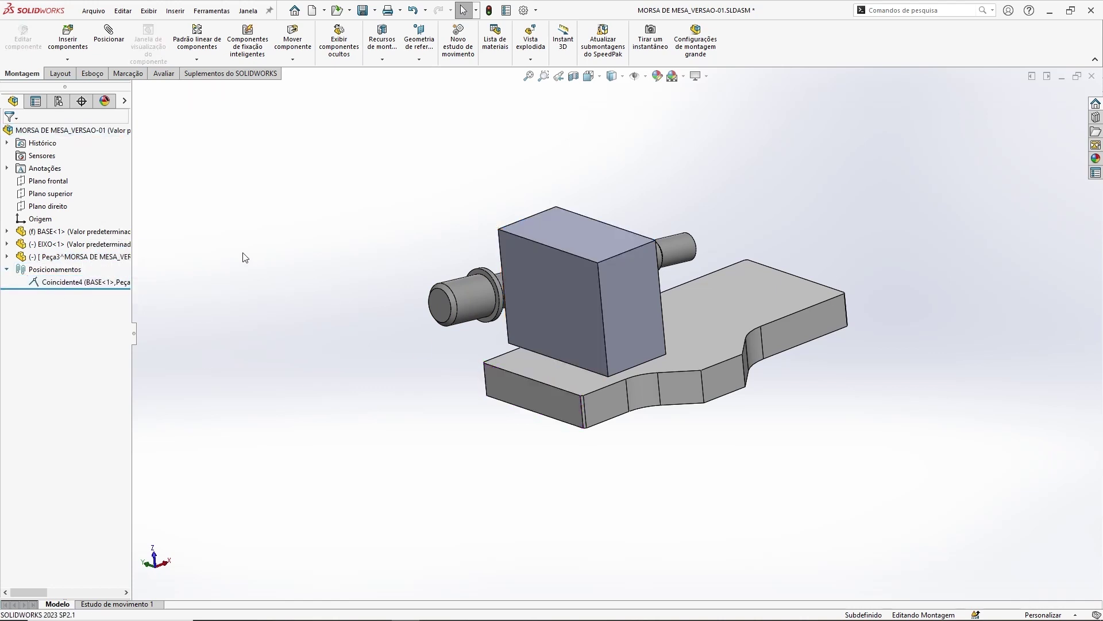
pyautogui.rightClick(79, 286)
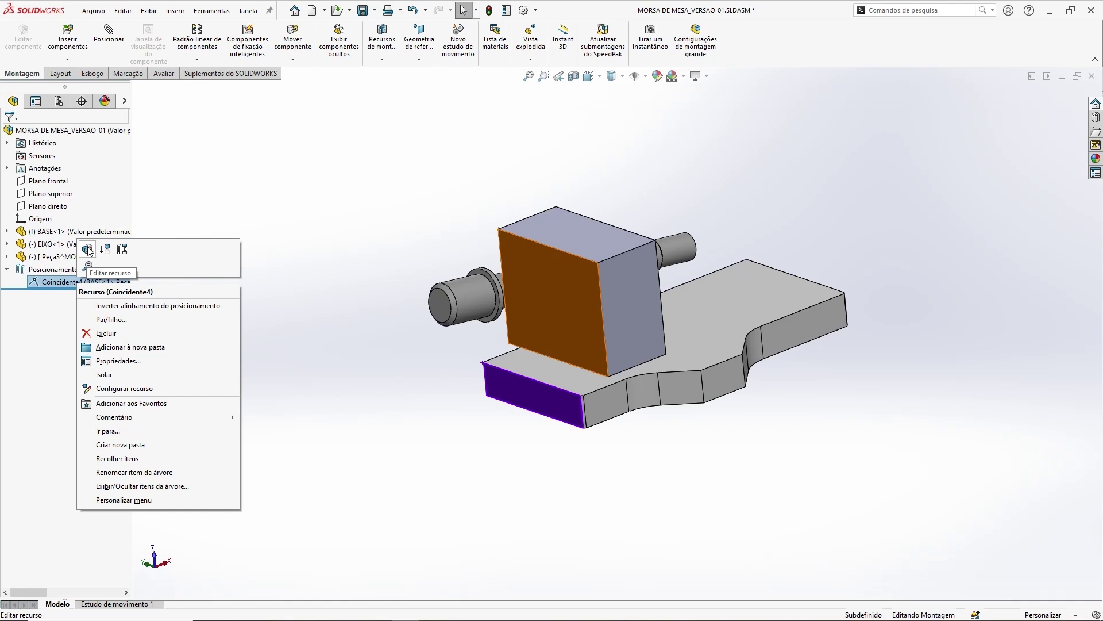
pyautogui.click(108, 334)
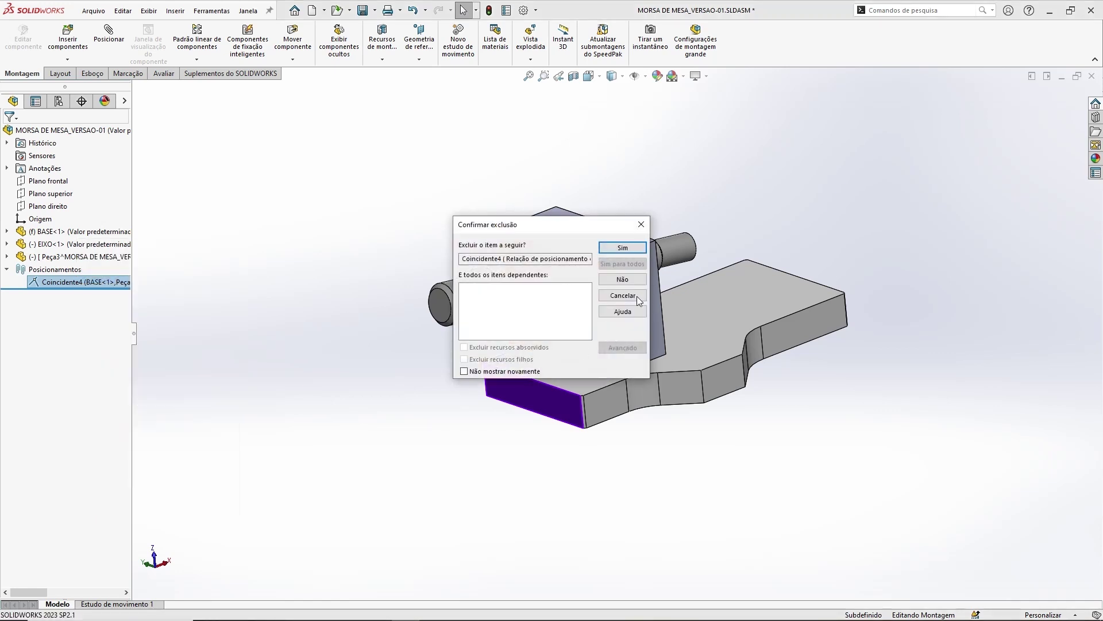
pyautogui.click(622, 248)
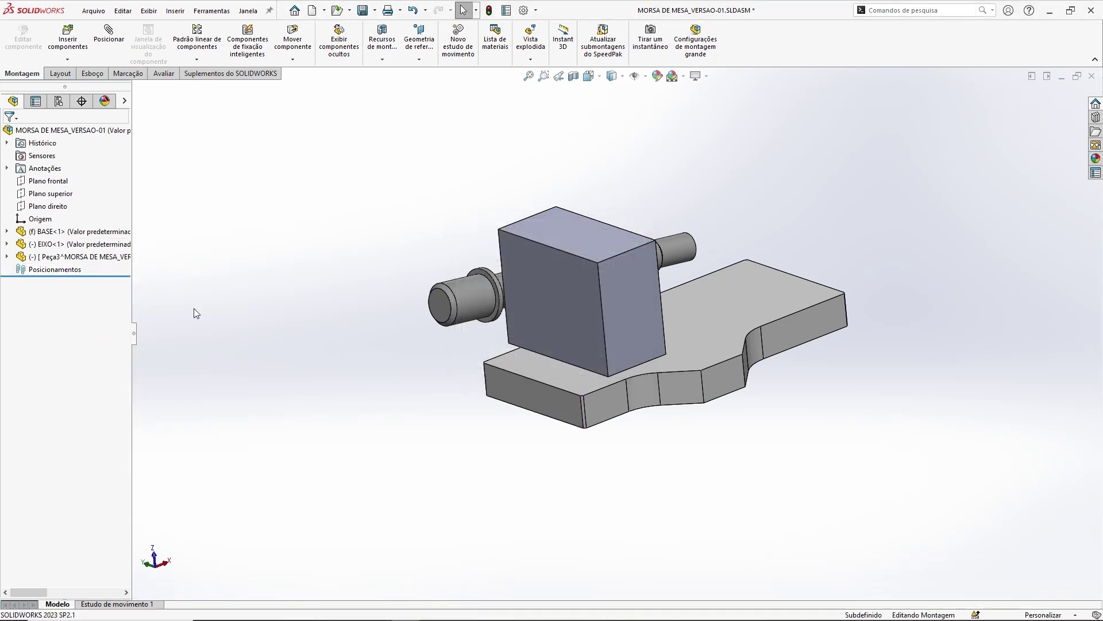
pyautogui.moveTo(571, 292); pyautogui.dragTo(532, 260)
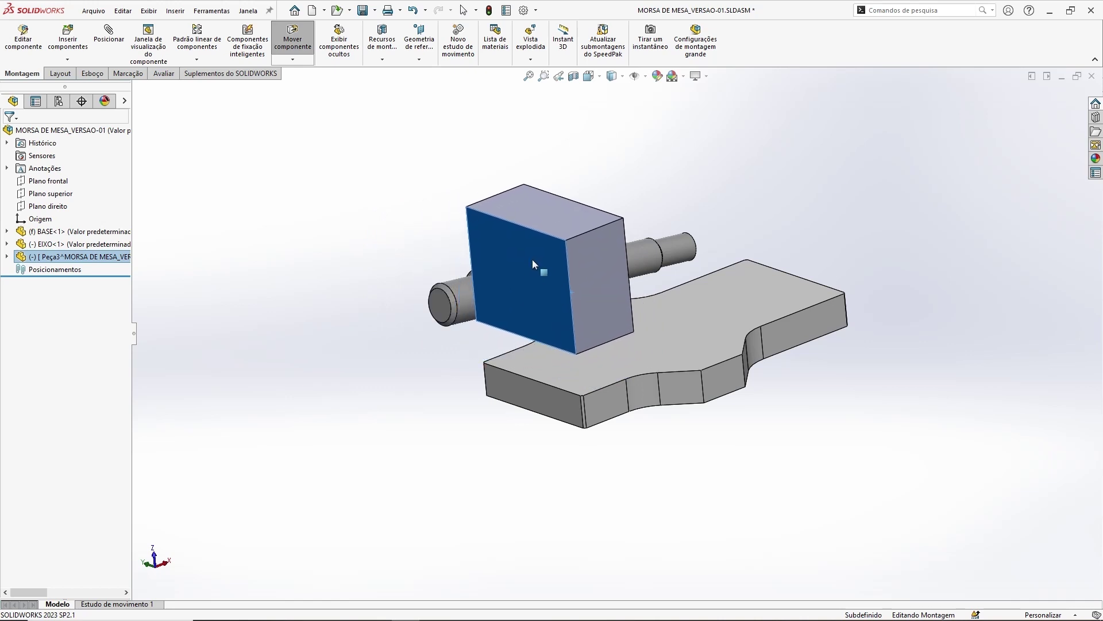
# Select the block's front face together with the base's front face for mating.
pyautogui.moveTo(693, 336); pyautogui.dragTo(634, 310, button='middle')
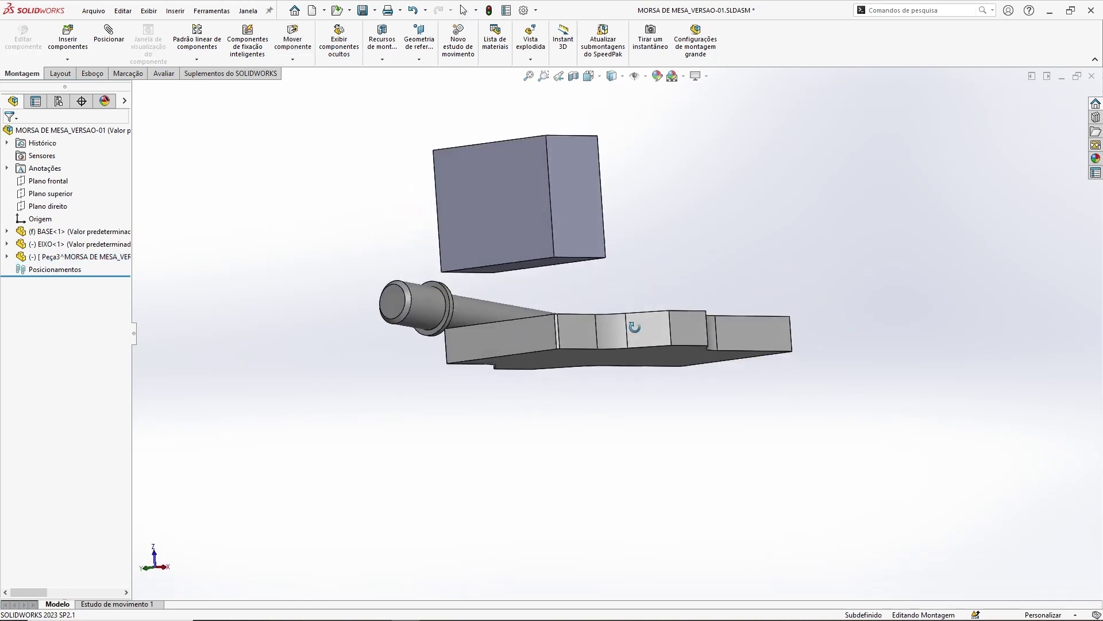
pyautogui.moveTo(634, 310); pyautogui.dragTo(441, 244, button='middle')
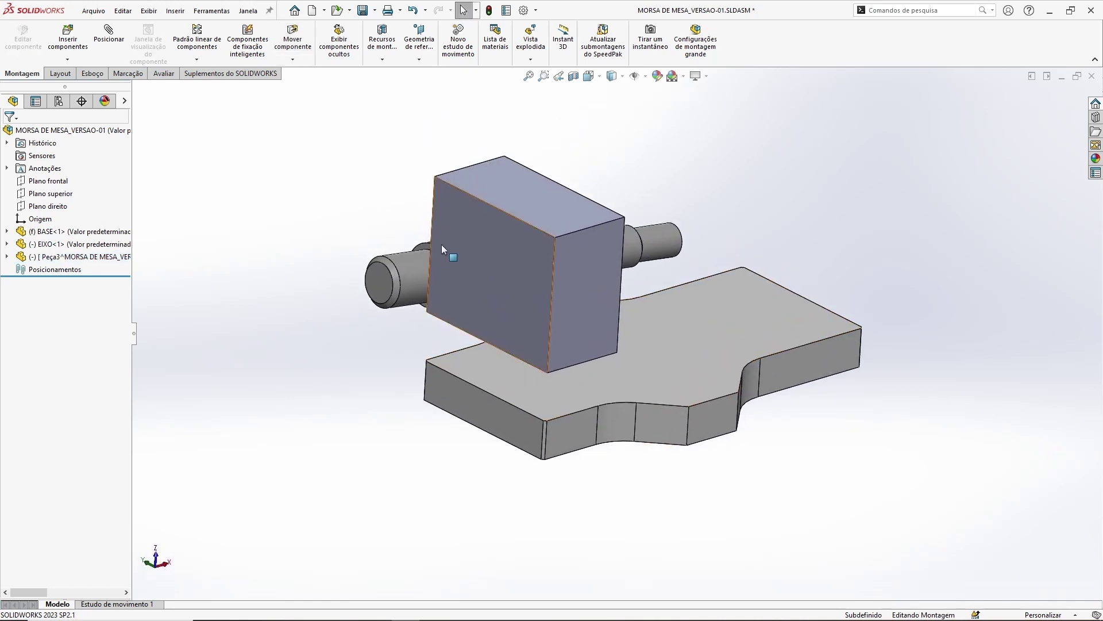
pyautogui.click(479, 250)
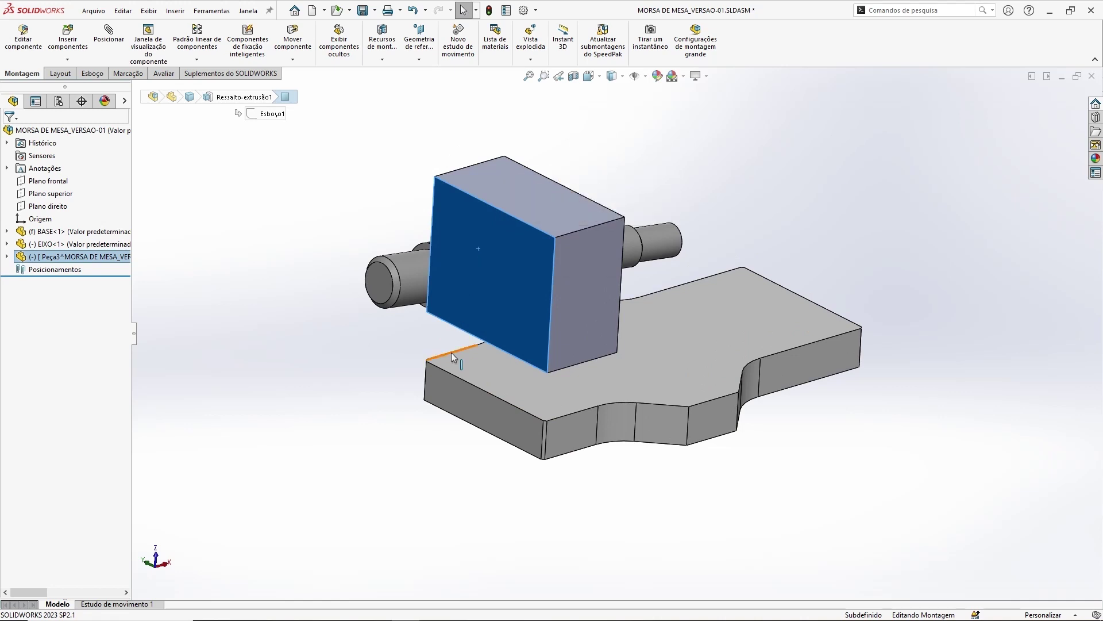
pyautogui.keyDown('ctrl'); pyautogui.click(443, 387); pyautogui.keyUp('ctrl')
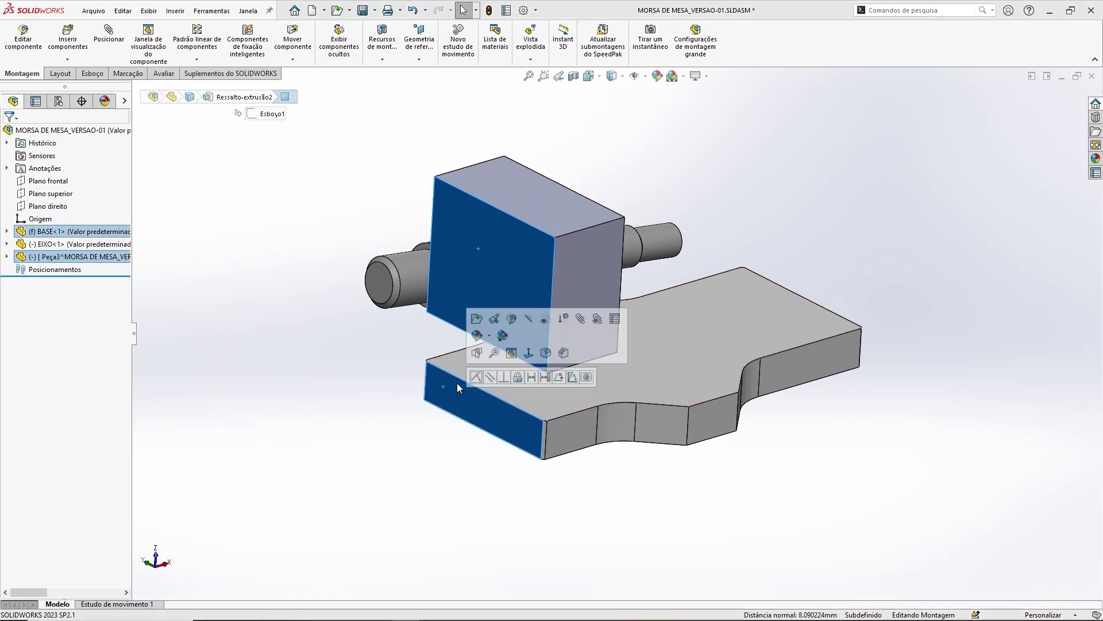
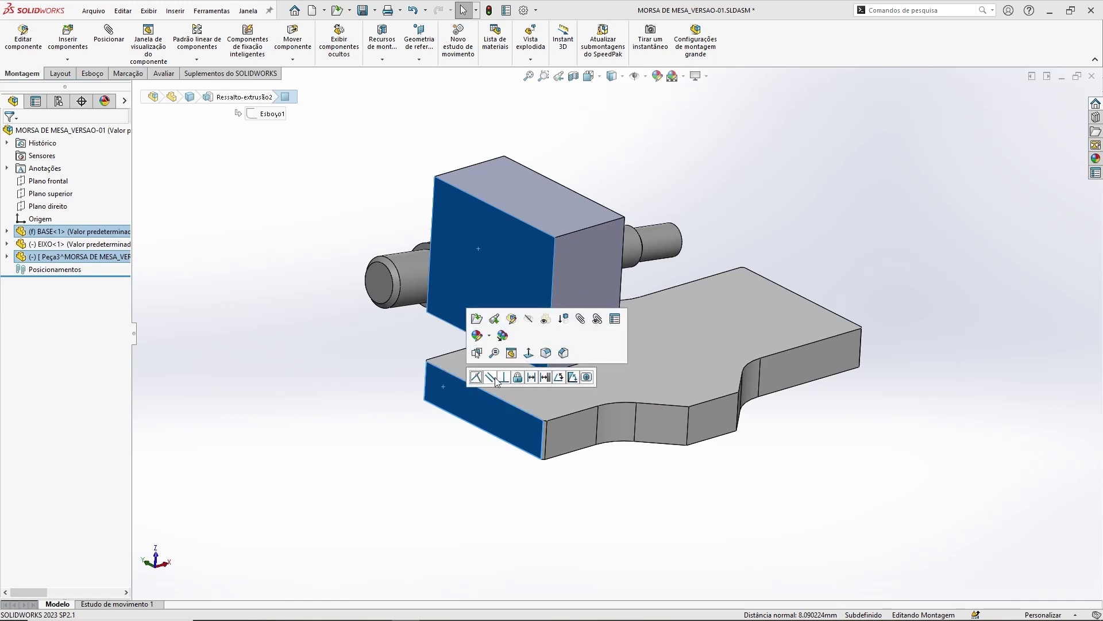
# Confirm the seating mate, then make the block's side face coincident with the base's front face.
pyautogui.click(477, 377)
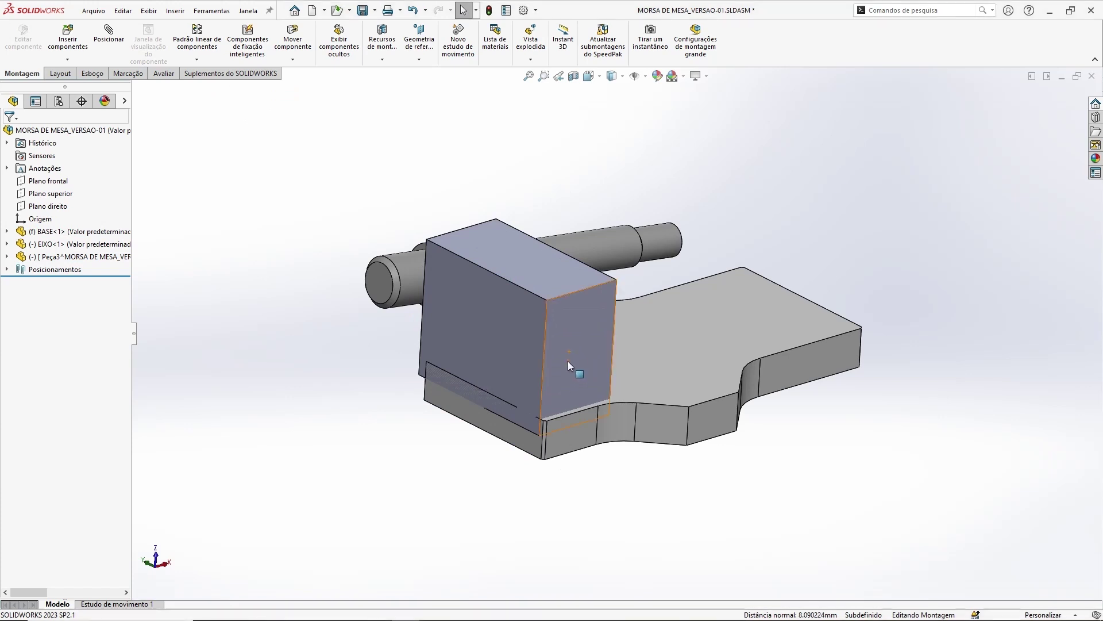
pyautogui.click(568, 354)
pyautogui.keyDown('ctrl'); pyautogui.click(567, 436); pyautogui.keyUp('ctrl')
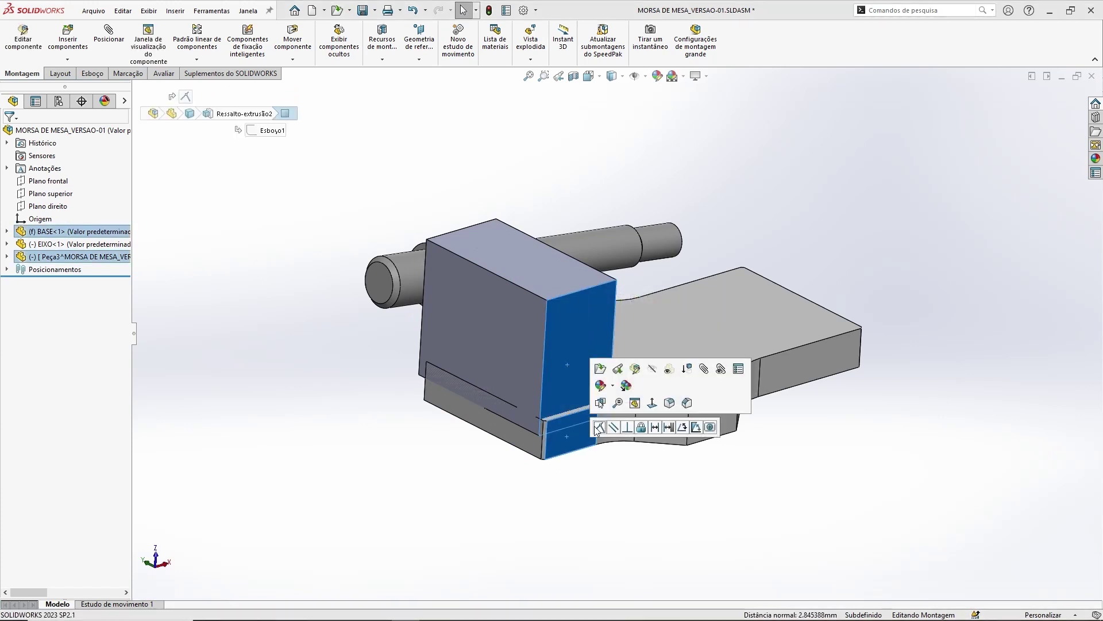
pyautogui.click(601, 426)
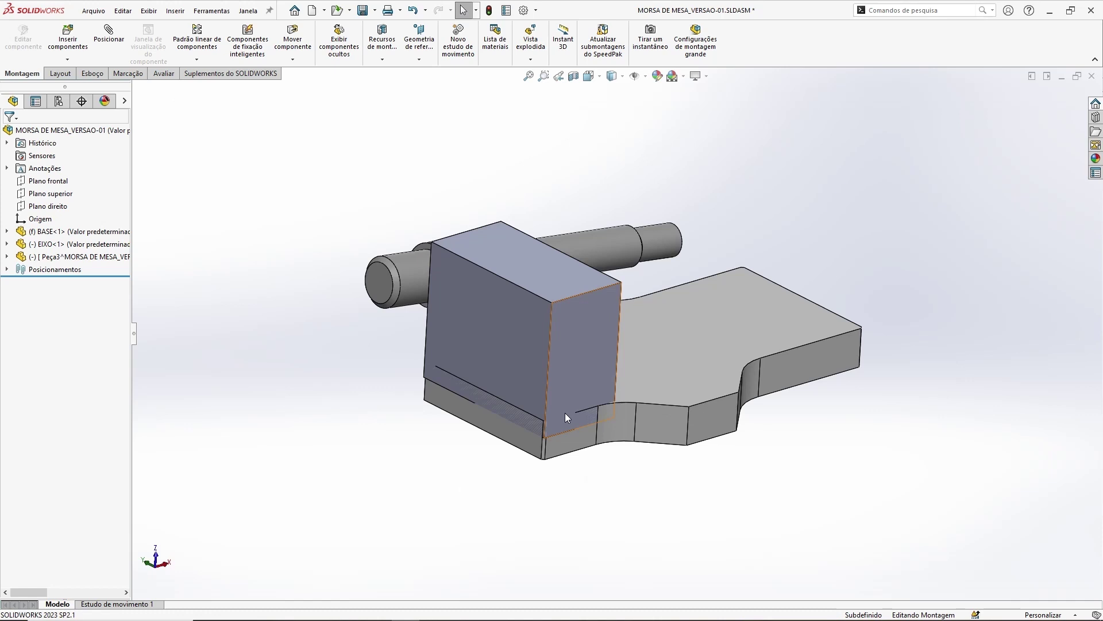
# Mate the block's bottom face coincident with the base's top face.
pyautogui.click(578, 355)
pyautogui.moveTo(578, 355)
pyautogui.mouseDown(button='middle')
pyautogui.moveTo(582, 256)
pyautogui.moveTo(632, 389)
pyautogui.moveTo(620, 308)
pyautogui.mouseUp(button='middle')
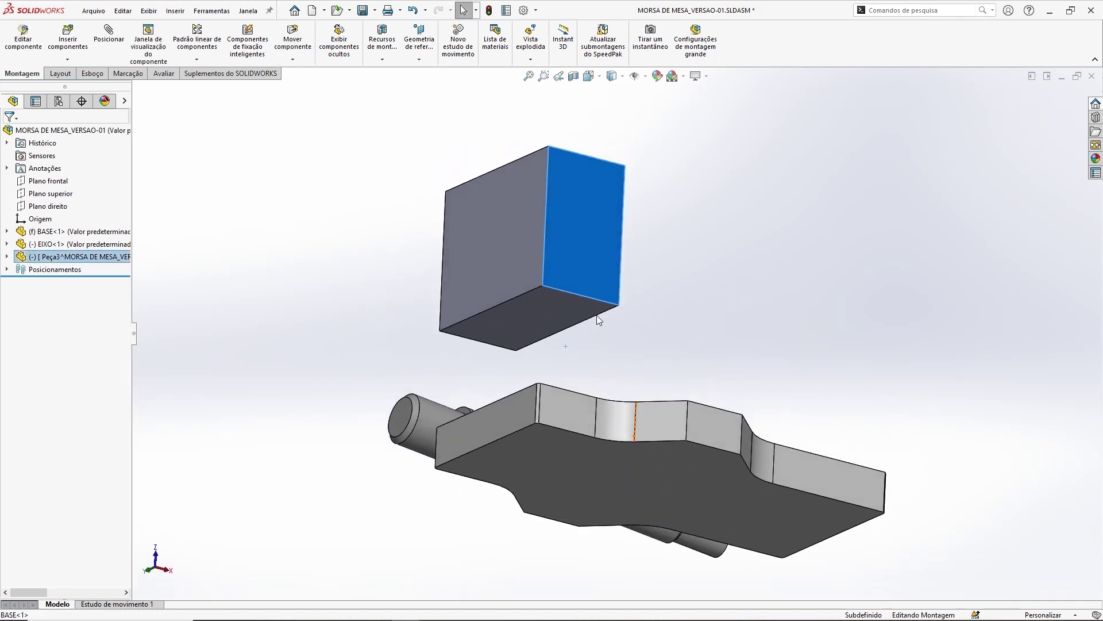
pyautogui.click(543, 315)
pyautogui.moveTo(543, 315); pyautogui.dragTo(546, 491, button='middle')
pyautogui.keyDown('ctrl'); pyautogui.click(545, 491); pyautogui.keyUp('ctrl')
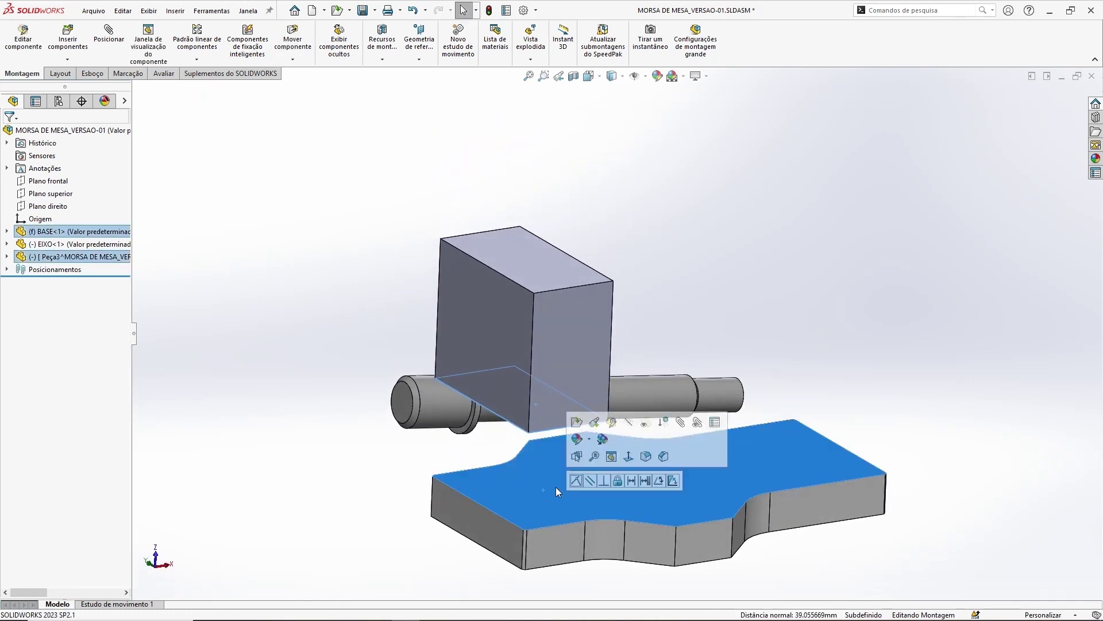
pyautogui.click(576, 481)
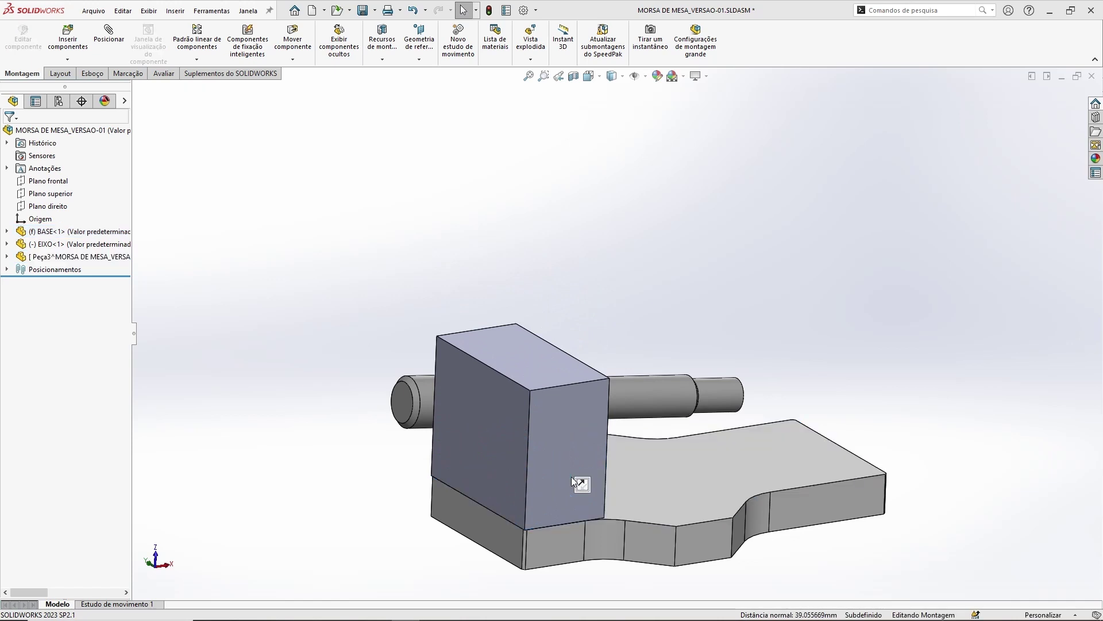
# Check the block can no longer move, then expand the Posicionamentos mate list.
pyautogui.moveTo(663, 279)
pyautogui.keyDown('ctrl'); pyautogui.mouseDown(button='middle')
pyautogui.moveTo(641, 225)
pyautogui.moveTo(638, 247)
pyautogui.mouseUp(button='middle'); pyautogui.keyUp('ctrl')
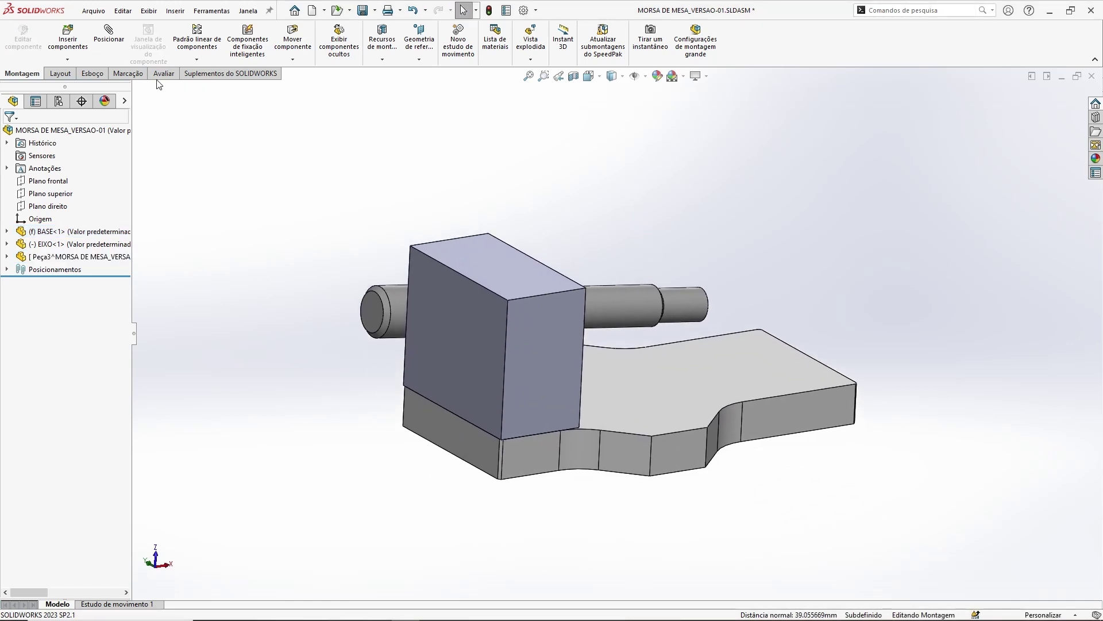
pyautogui.moveTo(502, 271); pyautogui.dragTo(346, 163)
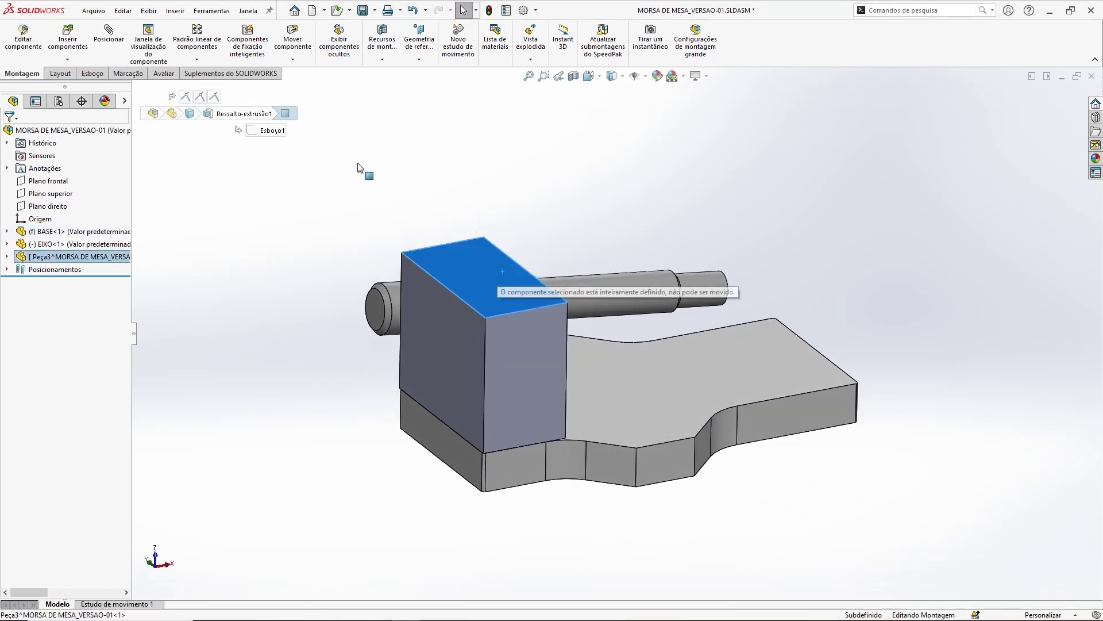
pyautogui.click(313, 217)
pyautogui.moveTo(633, 404); pyautogui.dragTo(654, 453, button='middle')
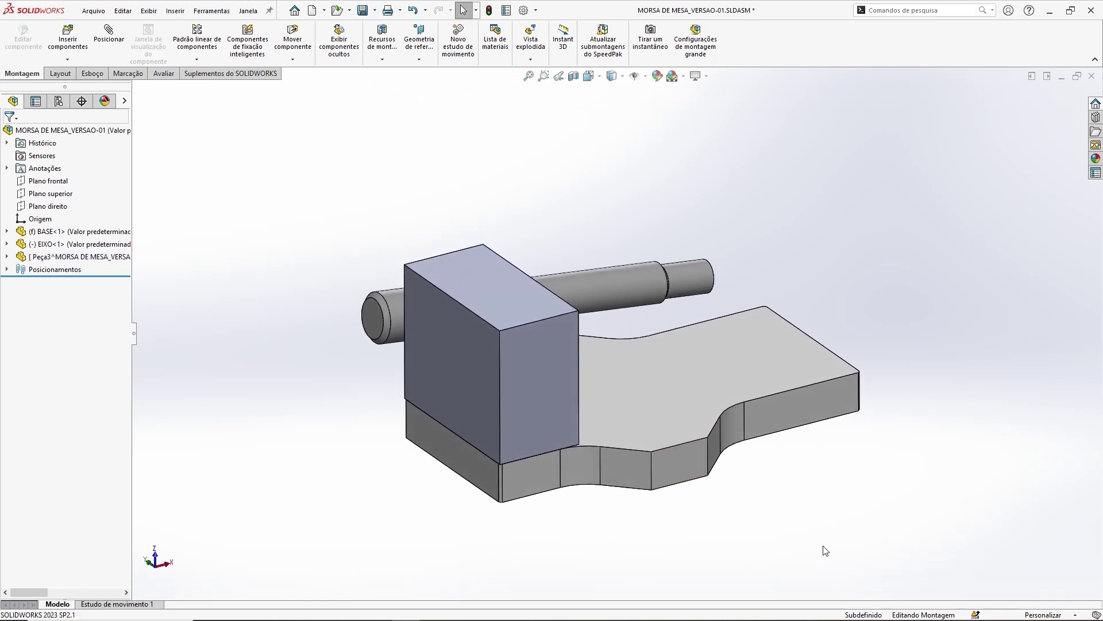
pyautogui.click(6, 269)
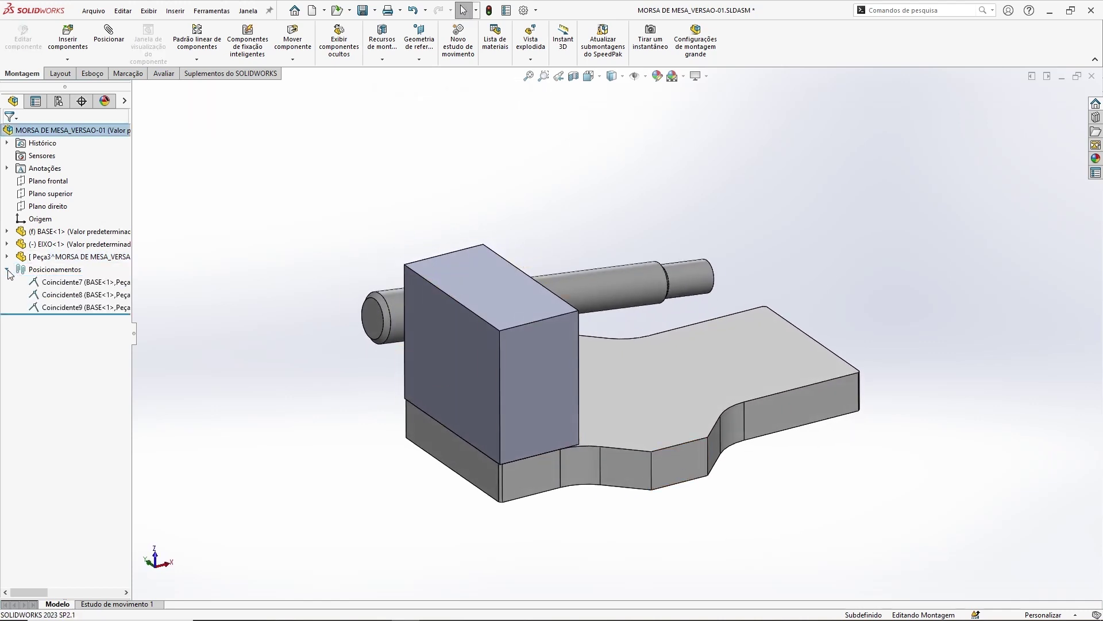
pyautogui.click(62, 282)
pyautogui.click(62, 295)
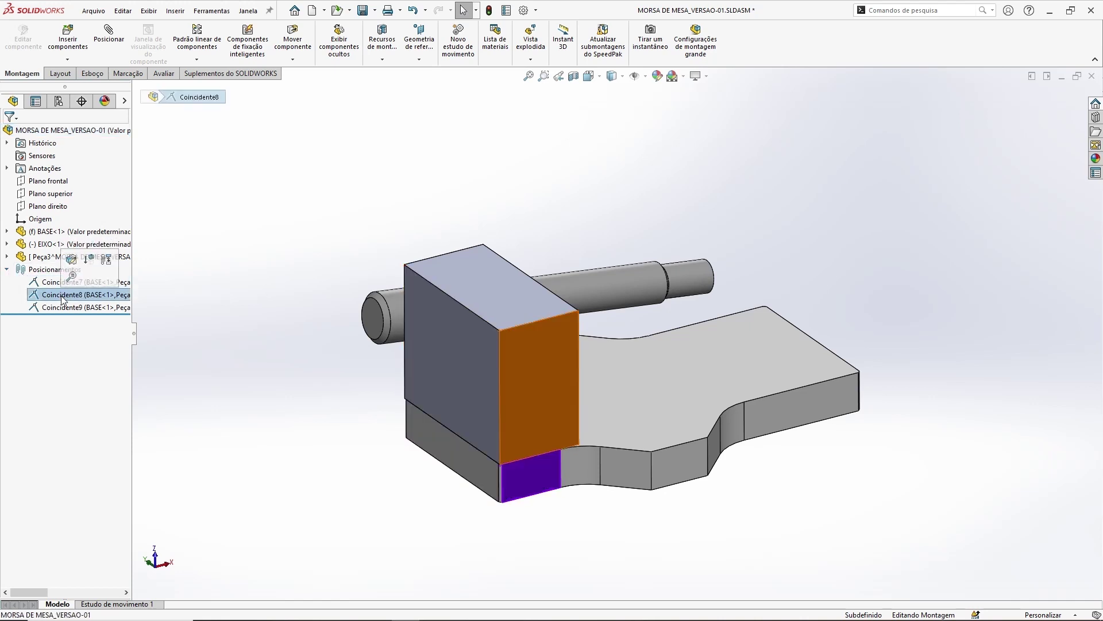
pyautogui.click(61, 308)
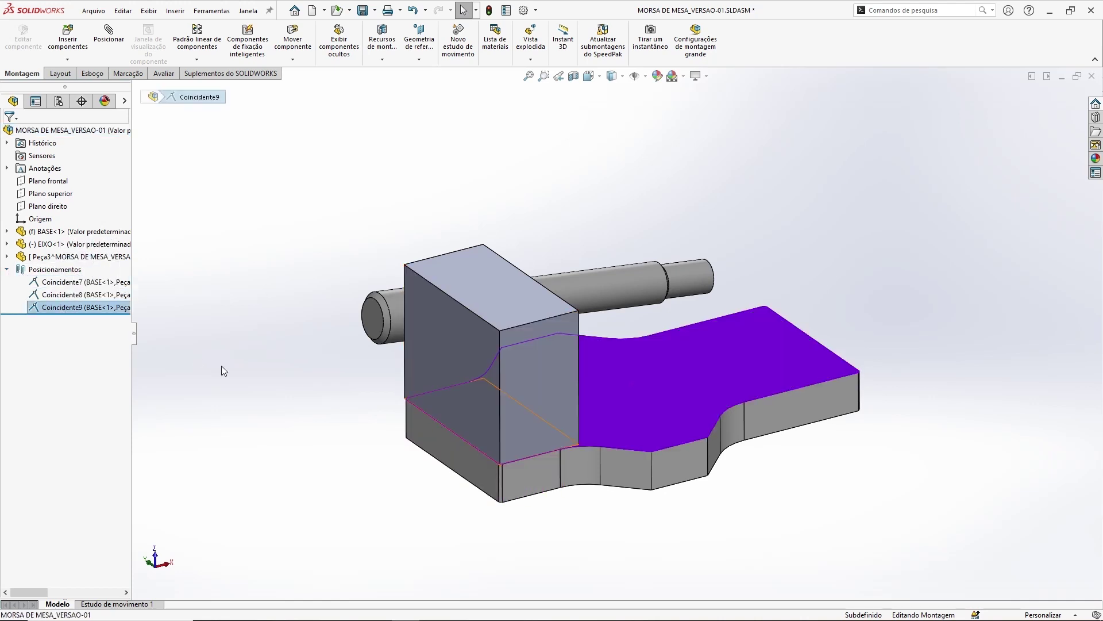
pyautogui.click(228, 318)
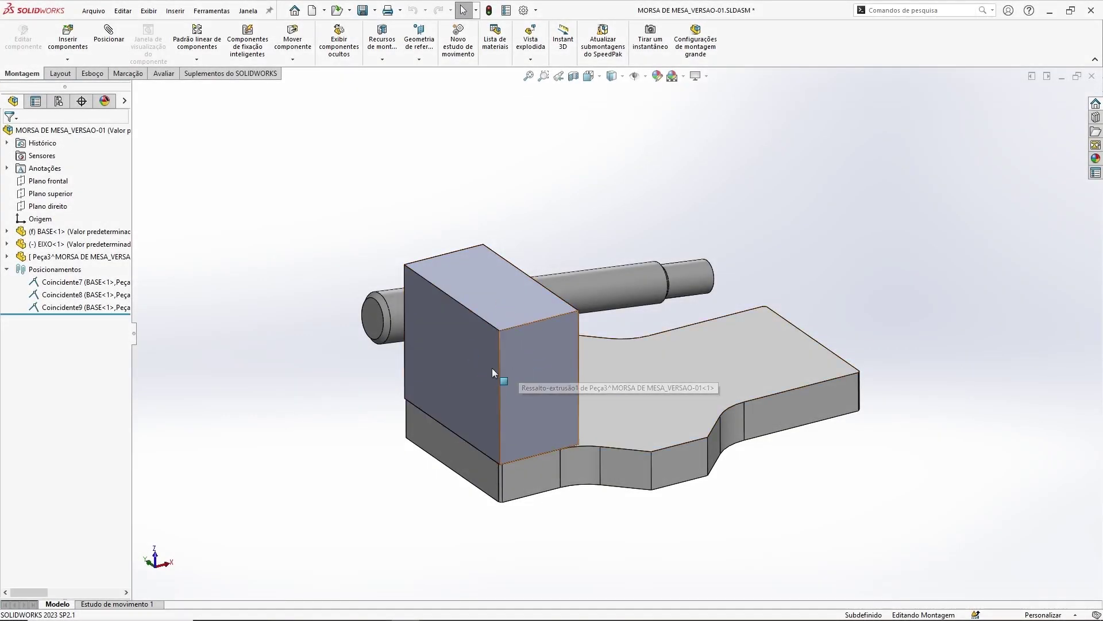
pyautogui.click(491, 299)
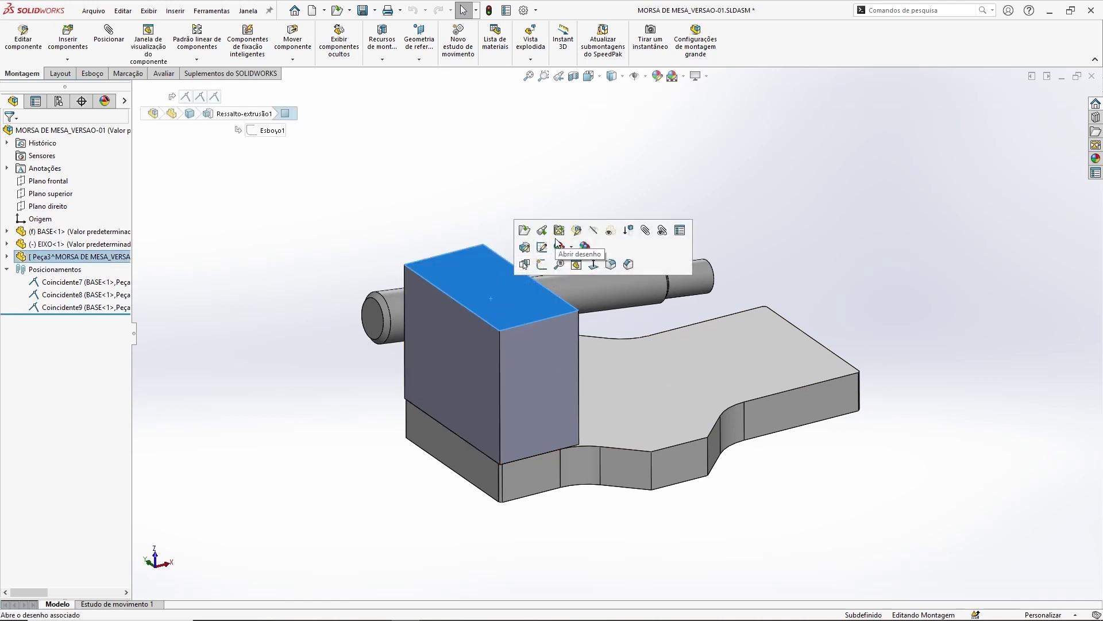
pyautogui.click(577, 231)
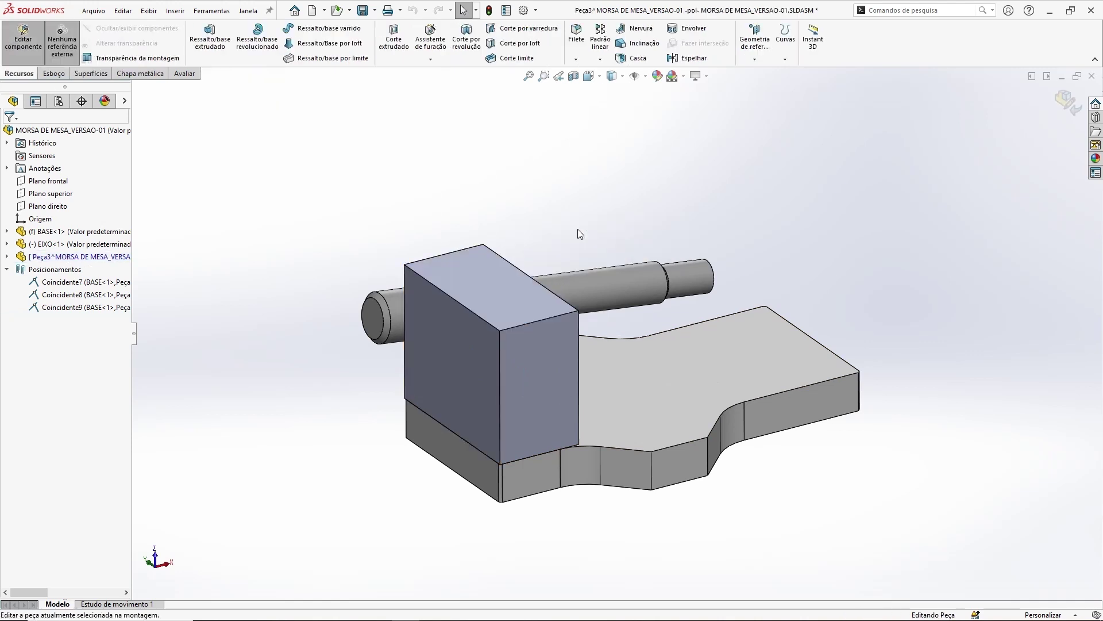
pyautogui.click(7, 257)
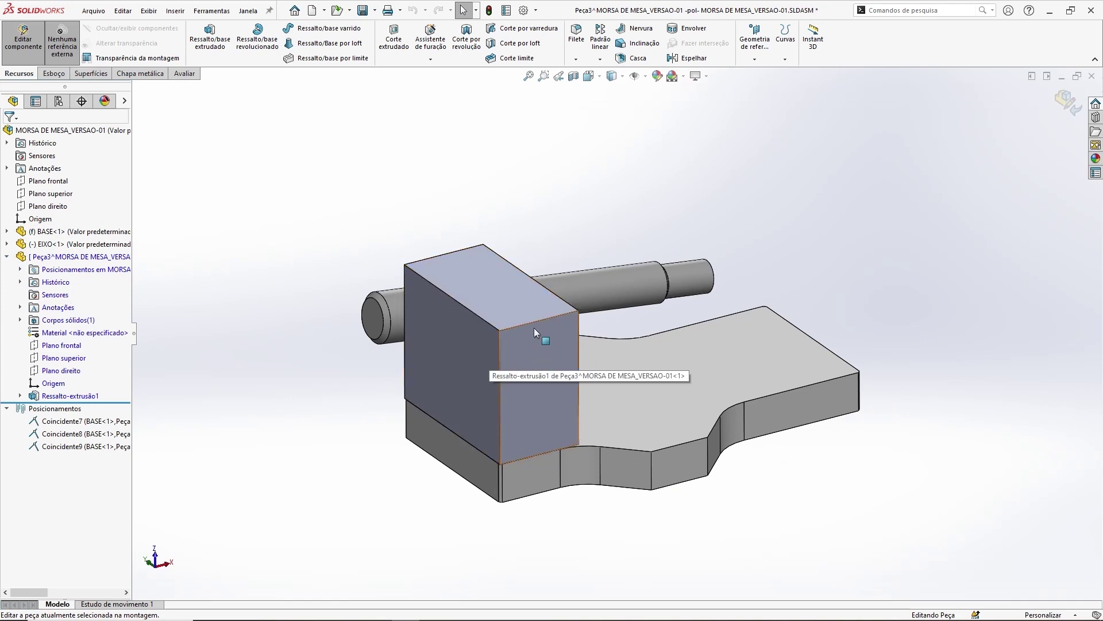
pyautogui.moveTo(529, 275); pyautogui.dragTo(527, 248, button='middle')
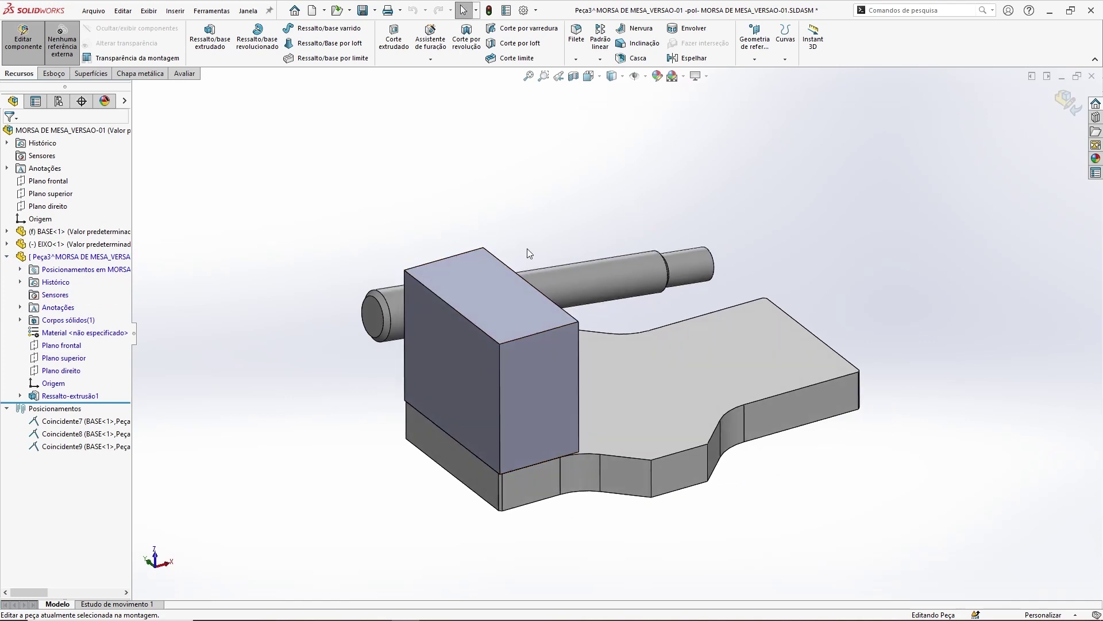
pyautogui.keyDown('ctrl'); pyautogui.moveTo(582, 207); pyautogui.dragTo(572, 191, button='middle'); pyautogui.keyUp('ctrl')
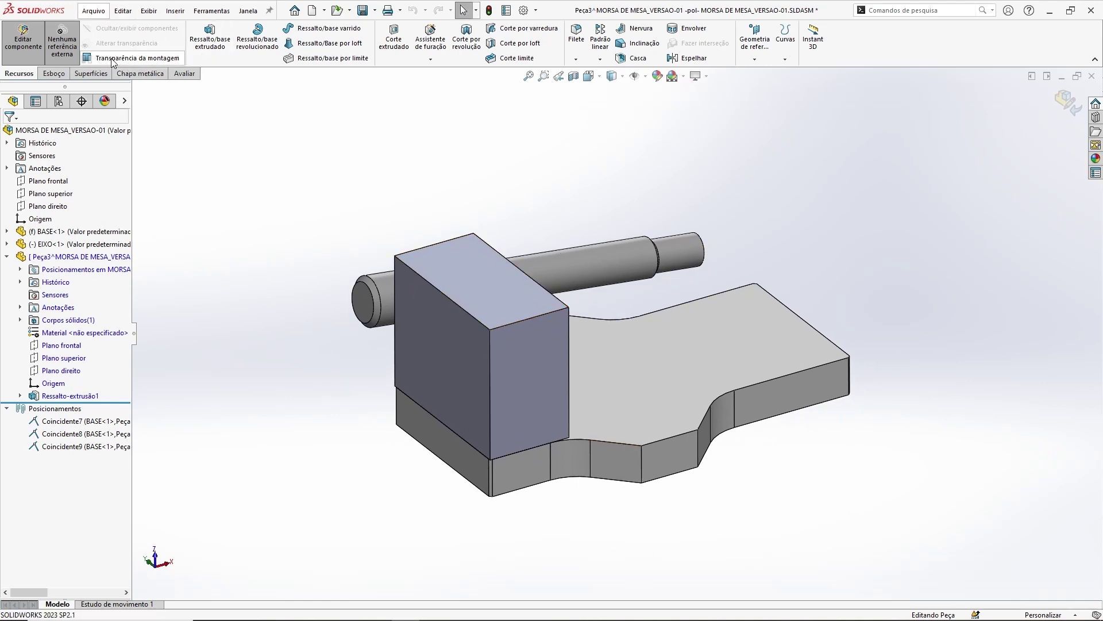
pyautogui.click(136, 59)
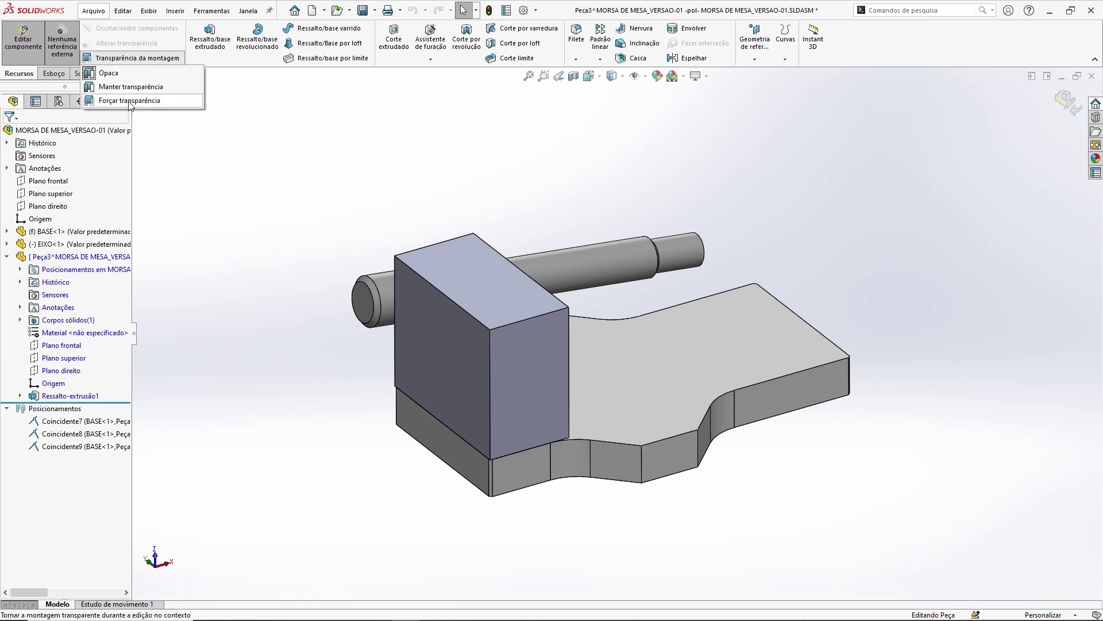
pyautogui.click(118, 102)
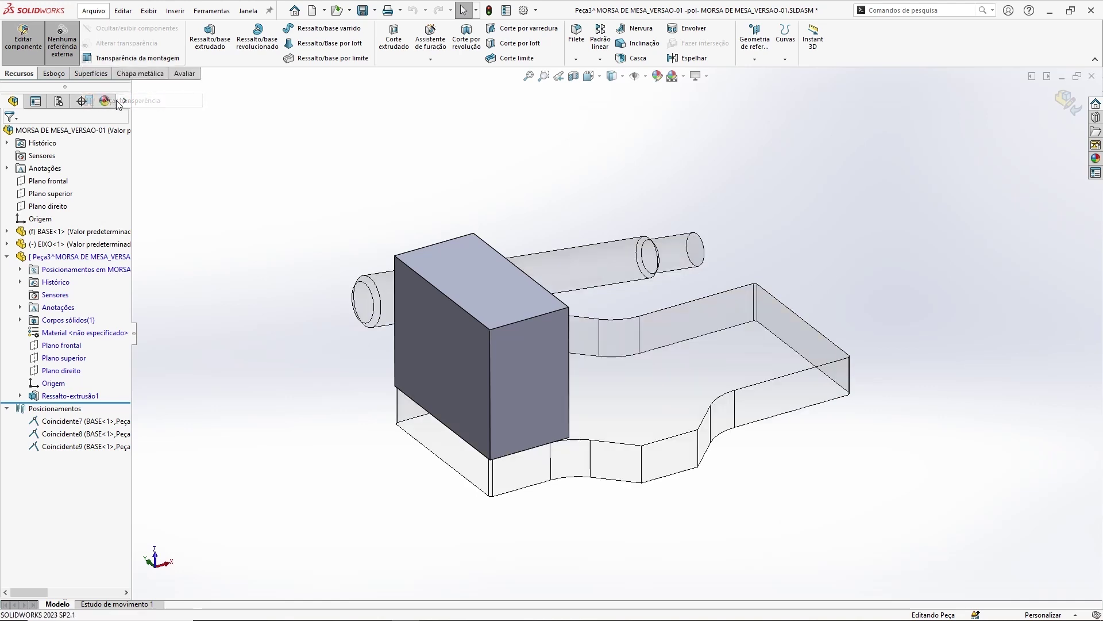
pyautogui.moveTo(701, 374)
pyautogui.mouseDown(button='middle')
pyautogui.moveTo(654, 298)
pyautogui.moveTo(550, 315)
pyautogui.mouseUp(button='middle')
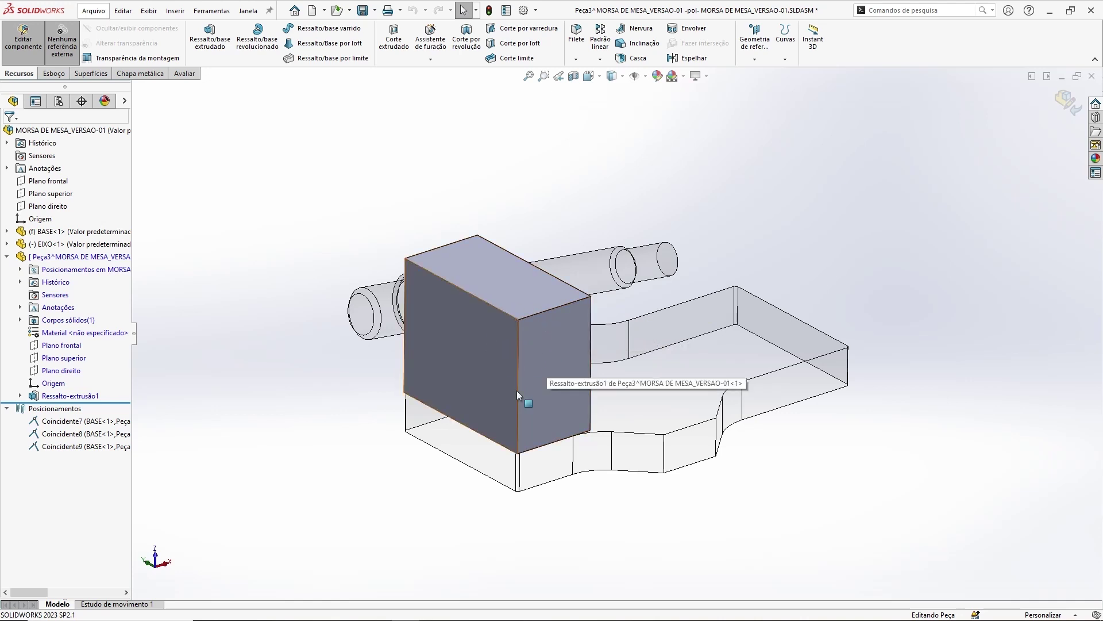
pyautogui.moveTo(682, 393); pyautogui.dragTo(775, 458, button='middle')
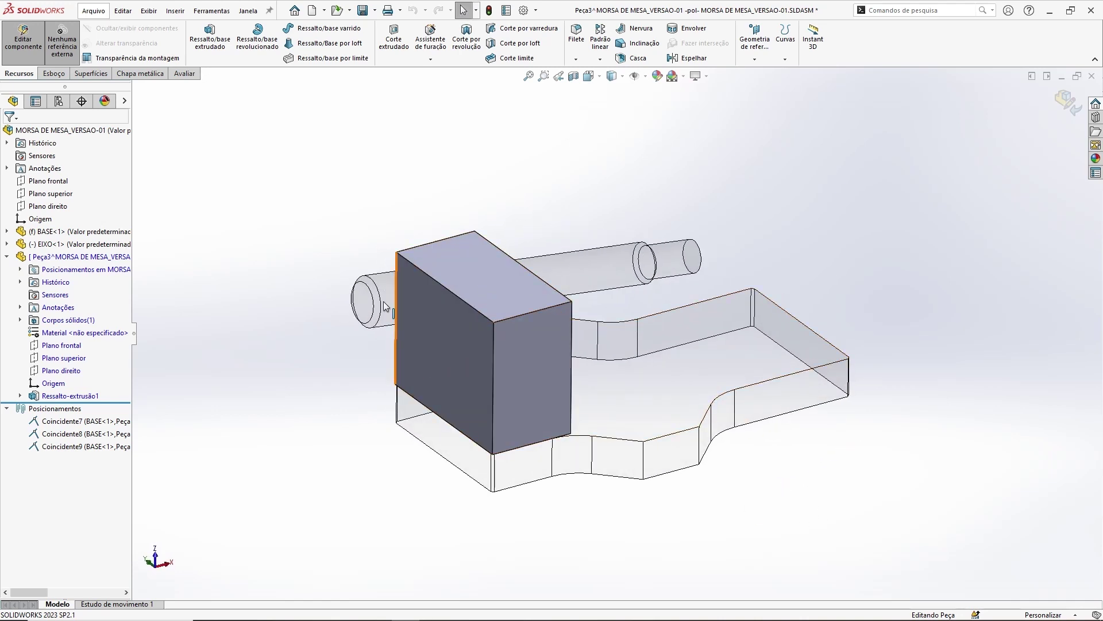
pyautogui.click(146, 59)
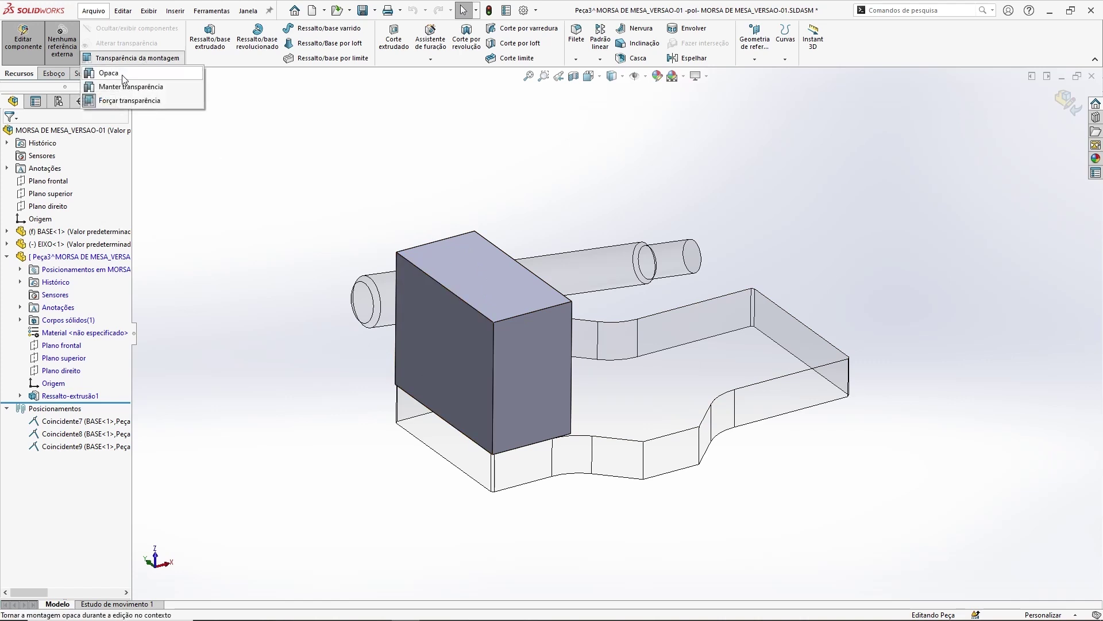
pyautogui.click(122, 75)
pyautogui.moveTo(460, 267)
pyautogui.mouseDown(button='middle')
pyautogui.moveTo(682, 357)
pyautogui.moveTo(646, 364)
pyautogui.moveTo(384, 251)
pyautogui.mouseUp(button='middle')
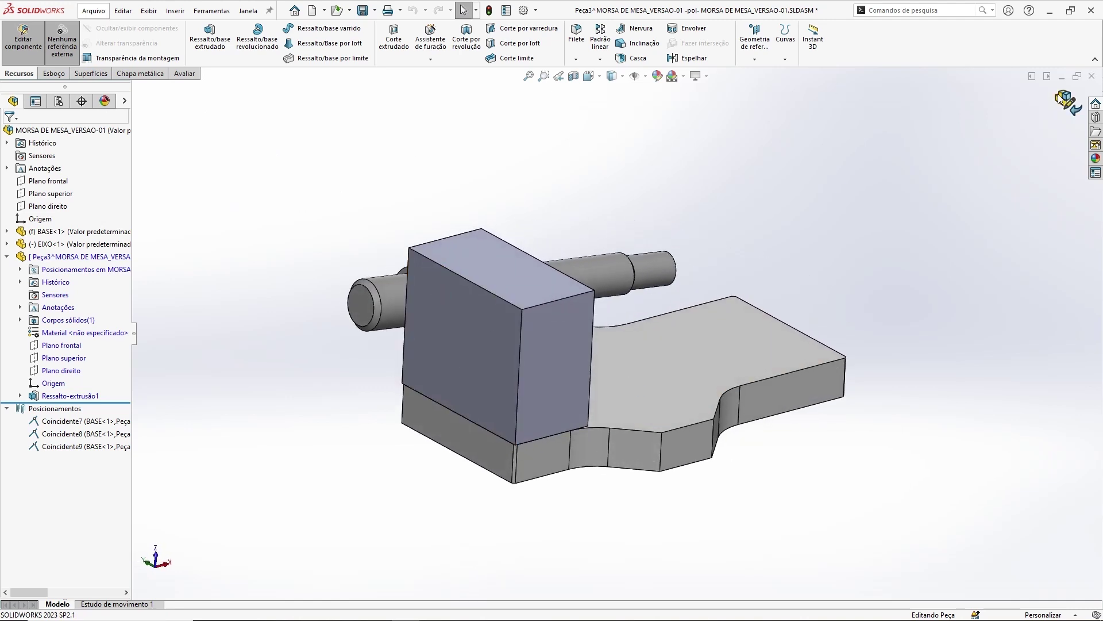
pyautogui.moveTo(535, 339); pyautogui.dragTo(590, 172, button='middle')
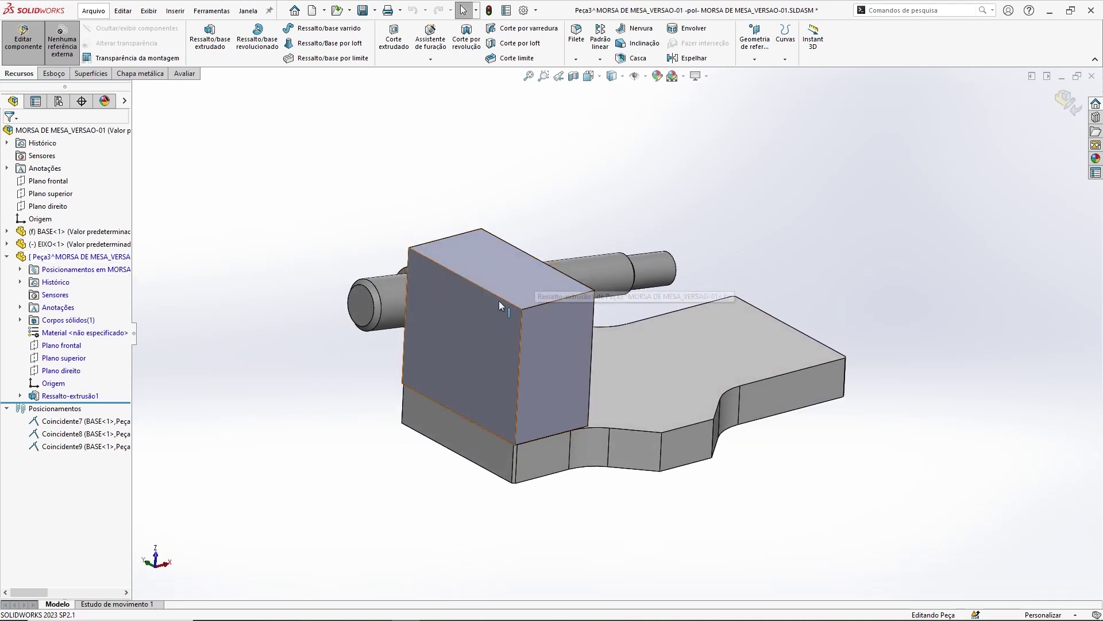
pyautogui.click(1062, 103)
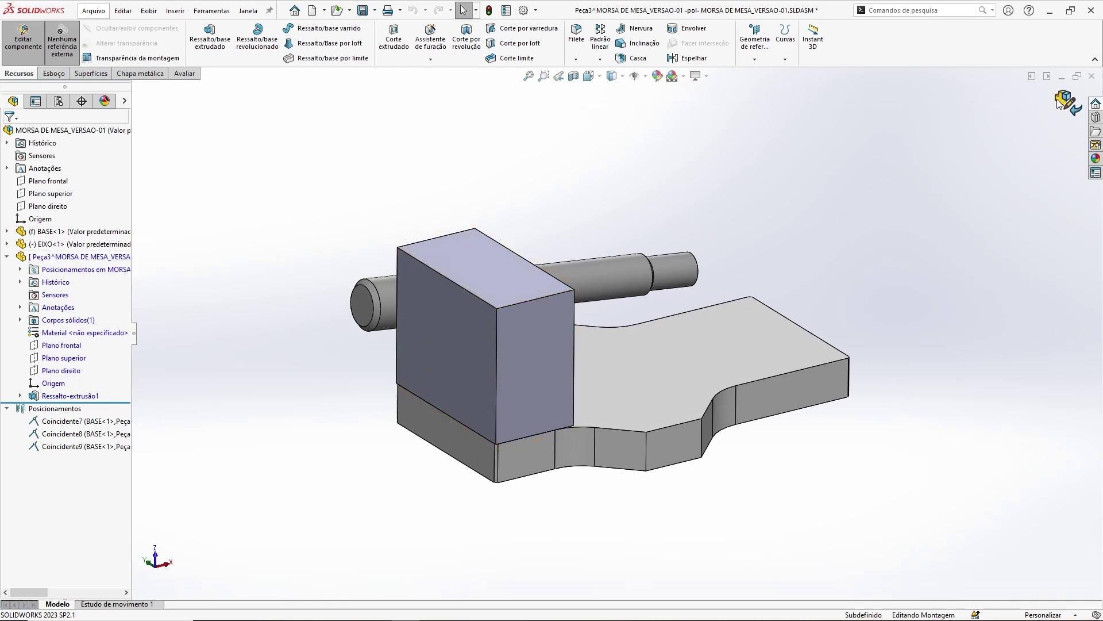
# Open the jaw block part Peça3 in its own window.
pyautogui.click(8, 257)
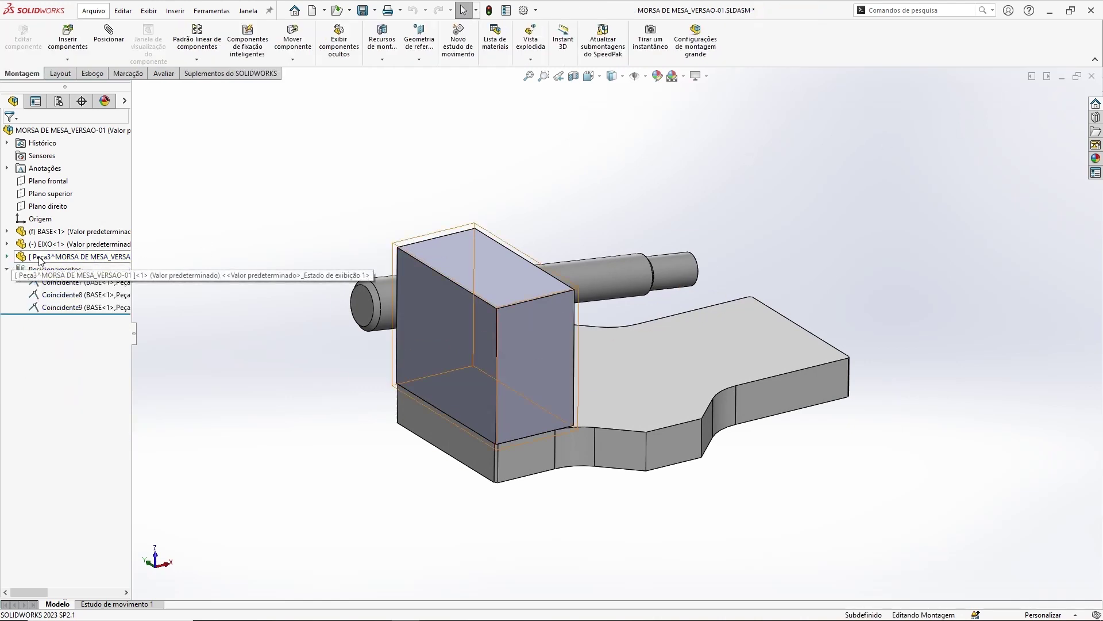
pyautogui.click(485, 270)
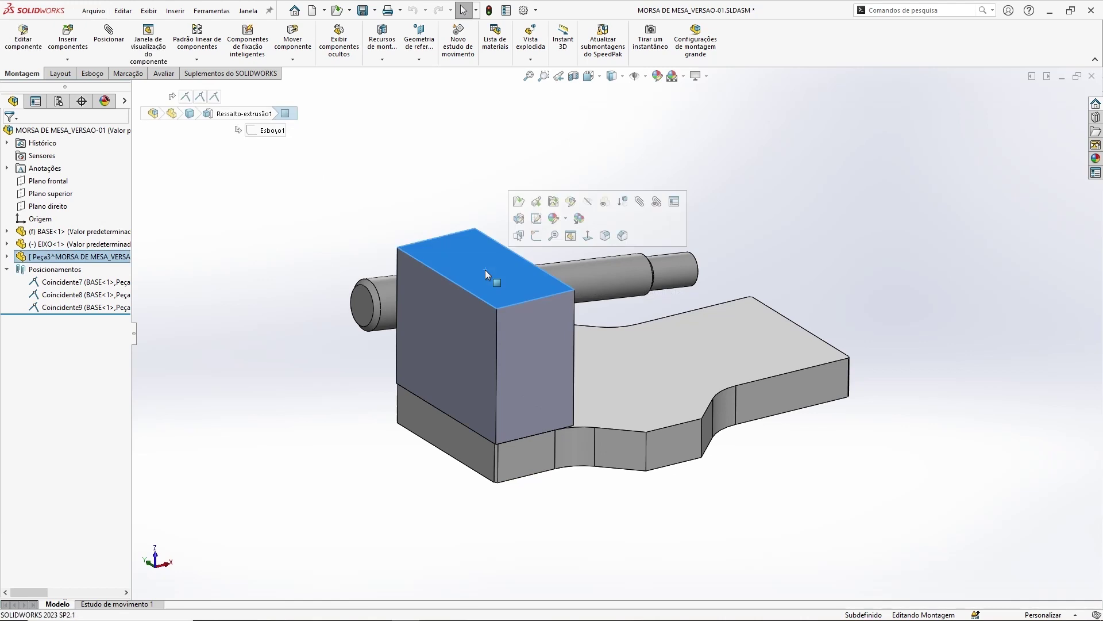
pyautogui.click(519, 202)
pyautogui.moveTo(519, 204)
pyautogui.mouseDown(button='middle')
pyautogui.moveTo(679, 377)
pyautogui.moveTo(764, 232)
pyautogui.moveTo(655, 187)
pyautogui.mouseUp(button='middle')
pyautogui.scroll(-2, 583, 228)
# Apply the Branco simples plain white scene and orbit the block to an oblique view.
pyautogui.click(684, 77)
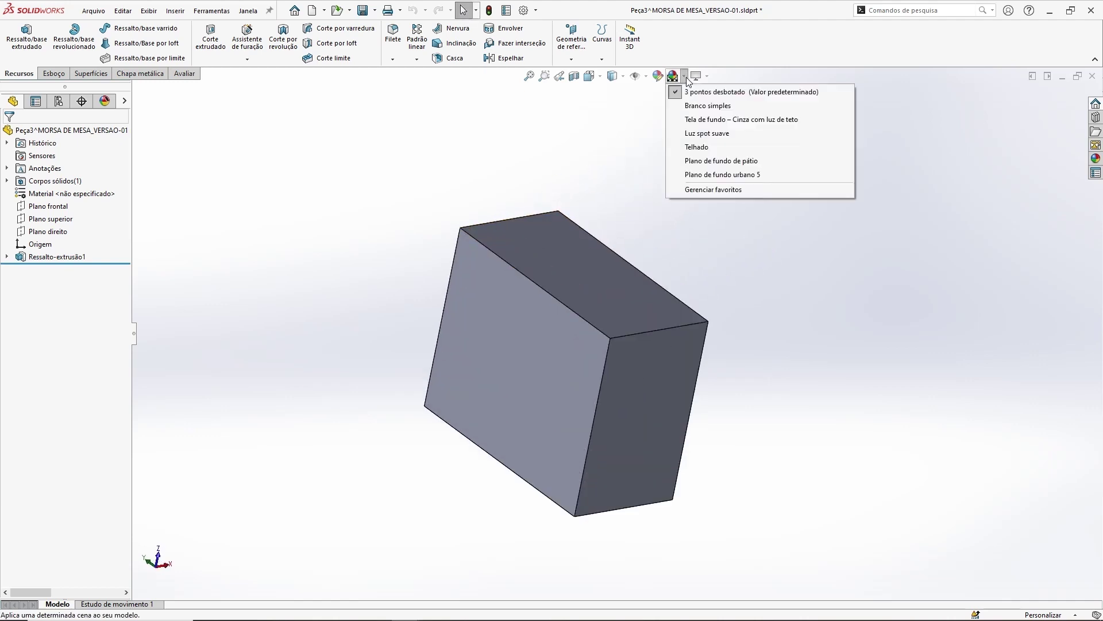
pyautogui.click(709, 105)
pyautogui.click(684, 77)
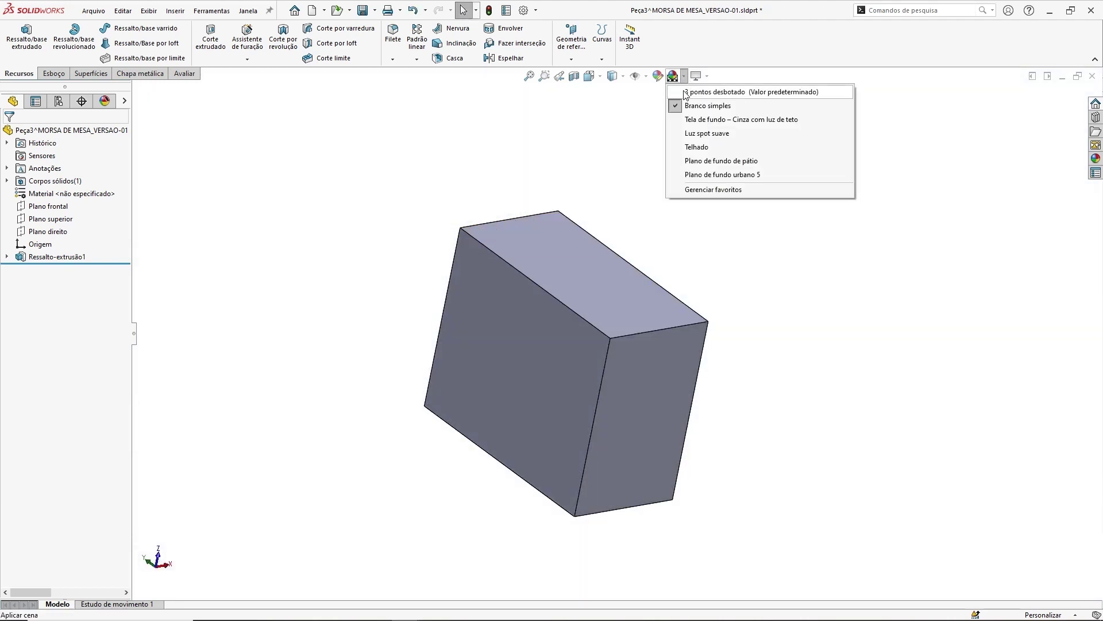
pyautogui.click(713, 91)
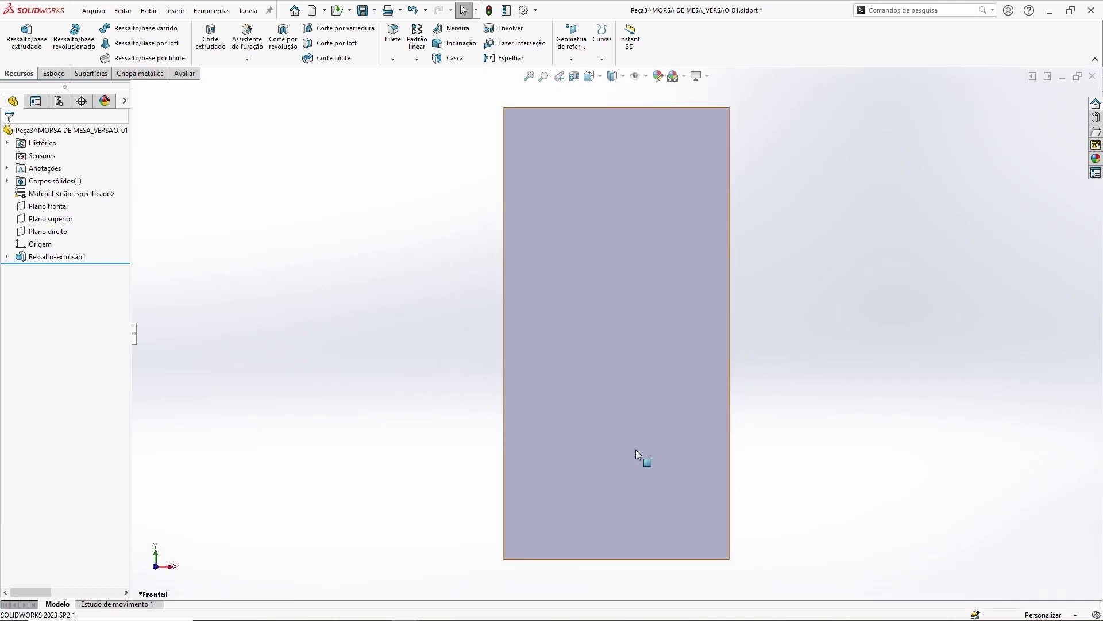
pyautogui.moveTo(679, 288); pyautogui.dragTo(626, 299, button='middle')
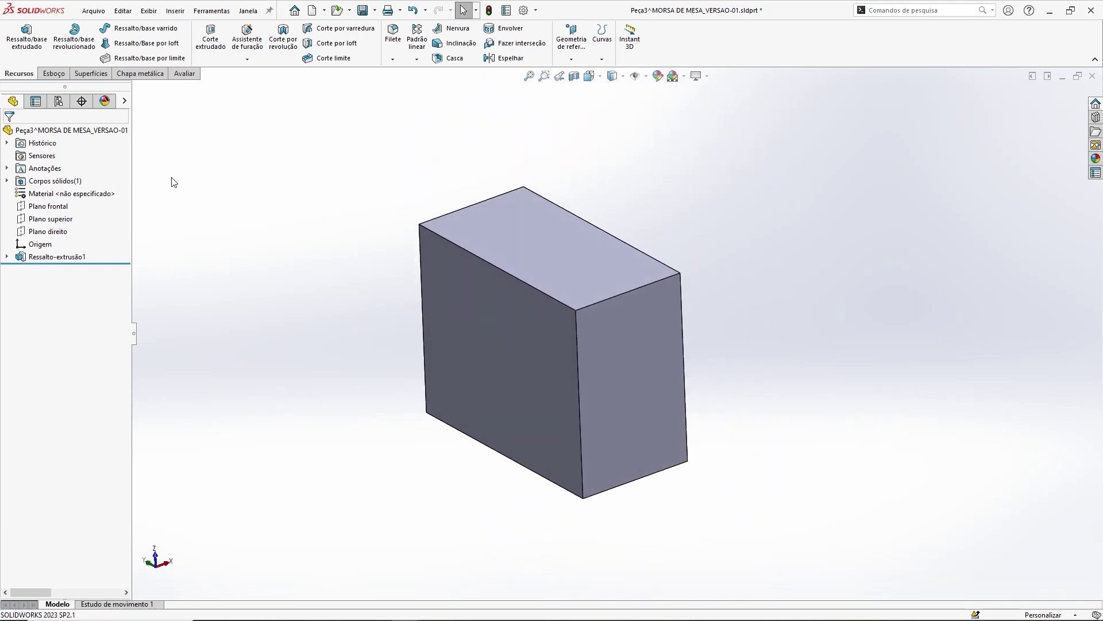
pyautogui.rightClick(77, 130)
# Colour the whole part cyan (RGB 128/255/255) from the padrão palette and save it.
pyautogui.click(113, 137)
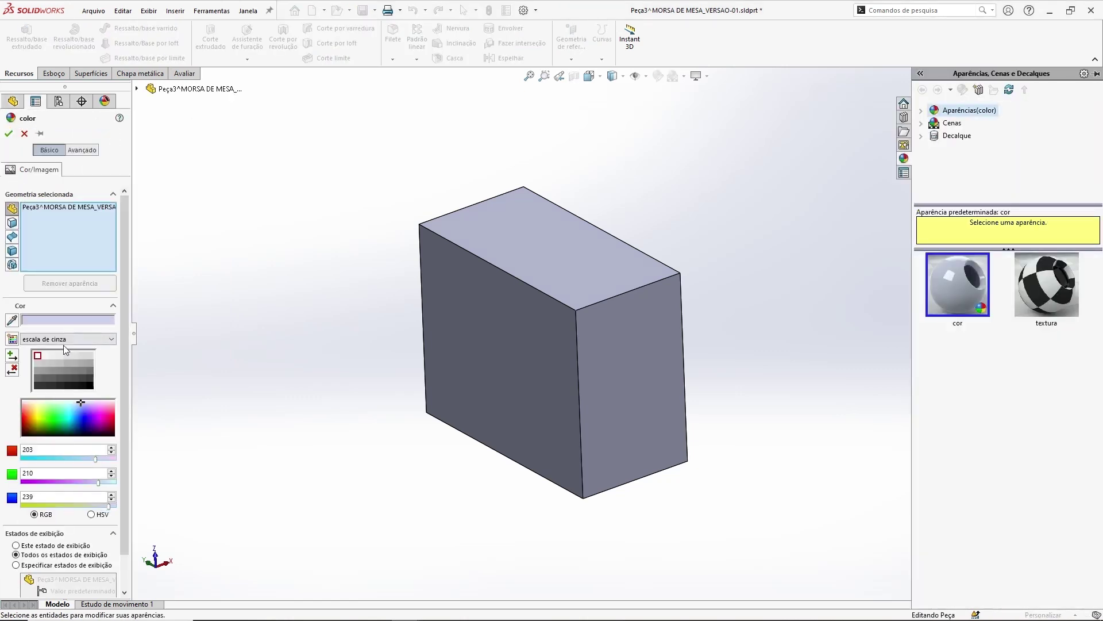
pyautogui.click(63, 340)
pyautogui.click(48, 352)
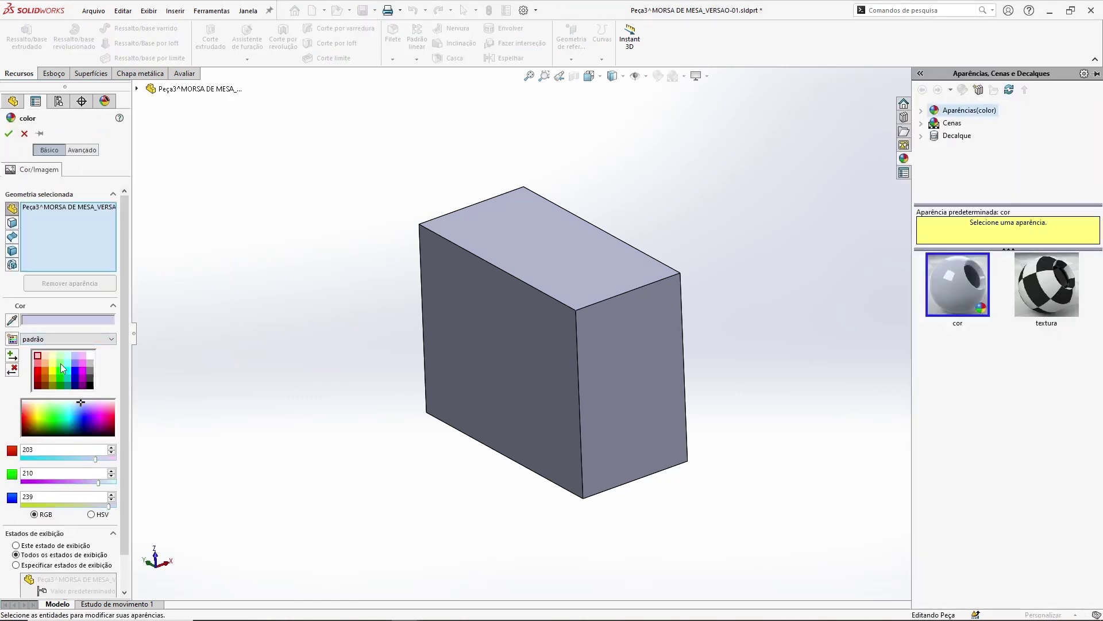
pyautogui.click(67, 363)
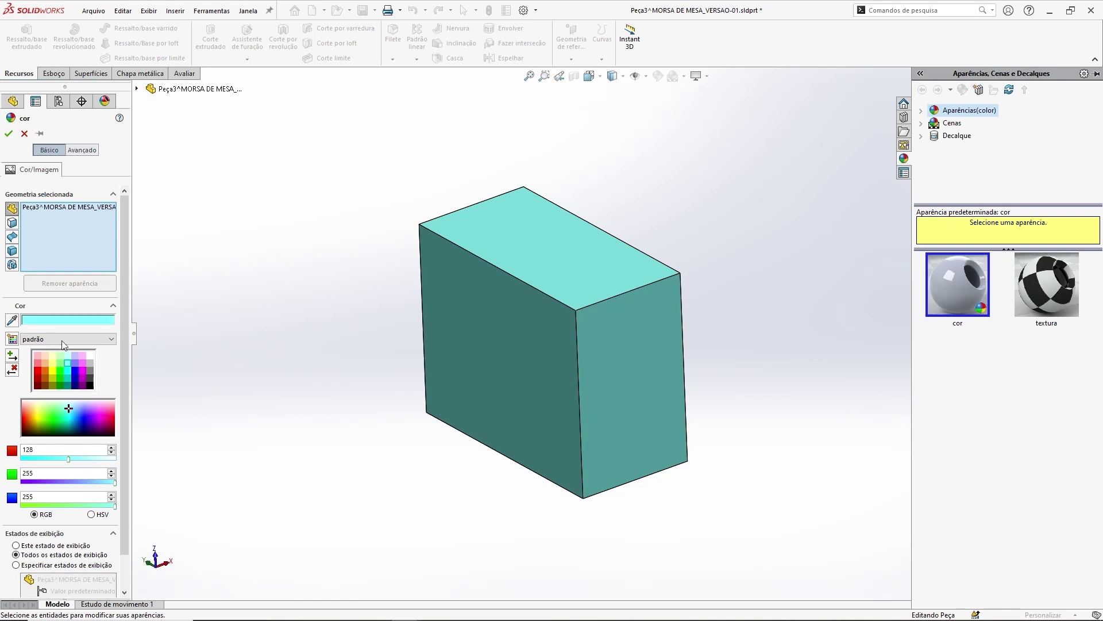
pyautogui.click(8, 133)
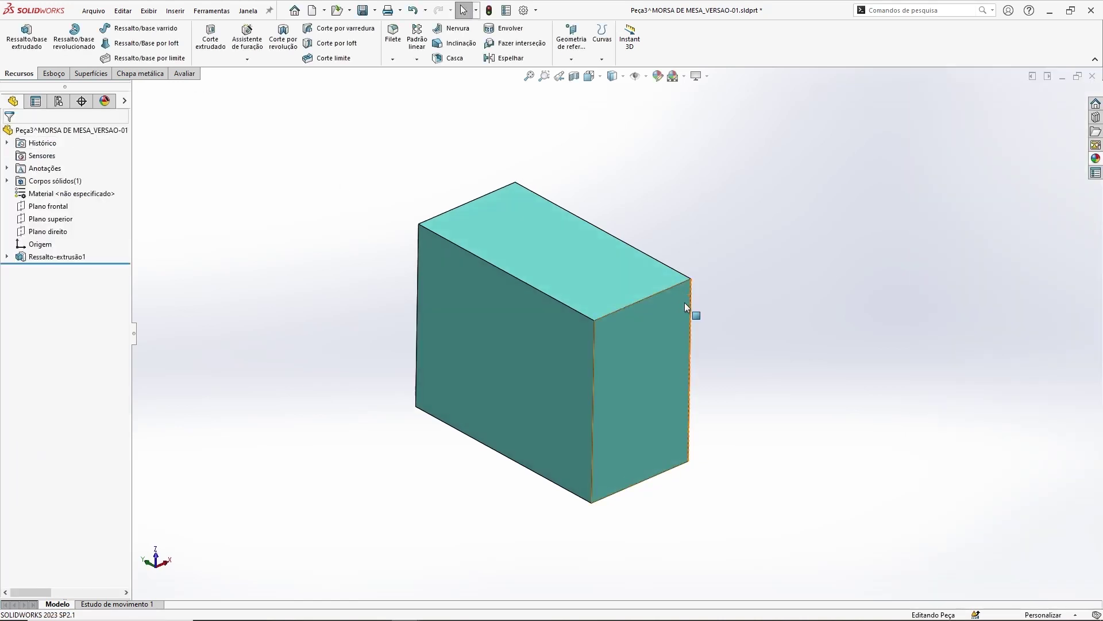
pyautogui.hotkey('ctrl', 's')
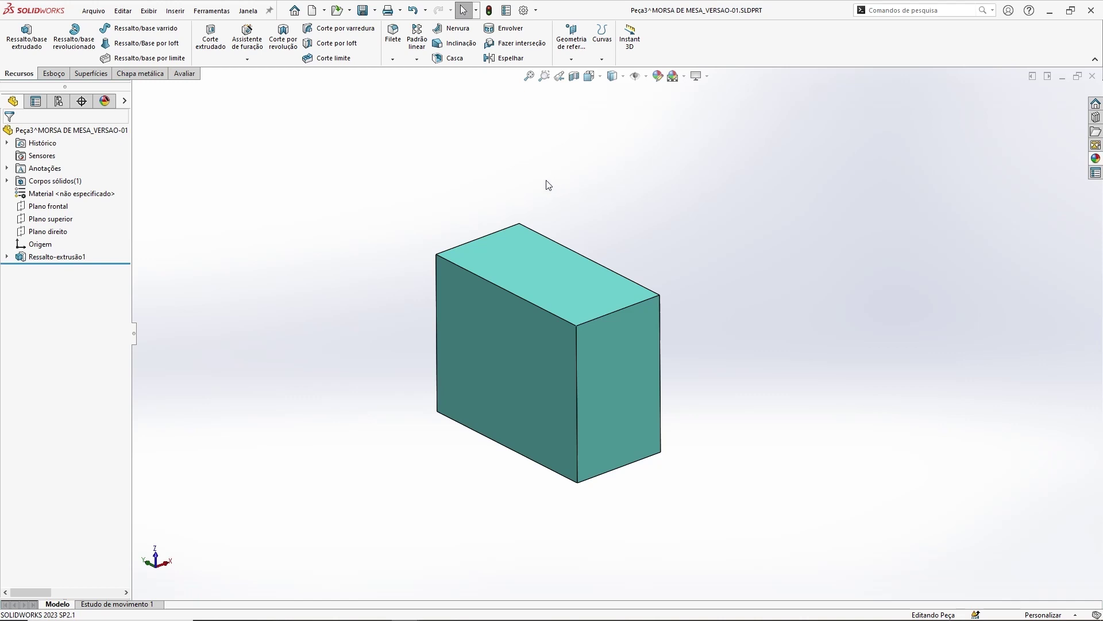
# Save the part as MANDIBULA FIXA.SLDPRT in the Morsa de mesa folder.
pyautogui.click(376, 12)
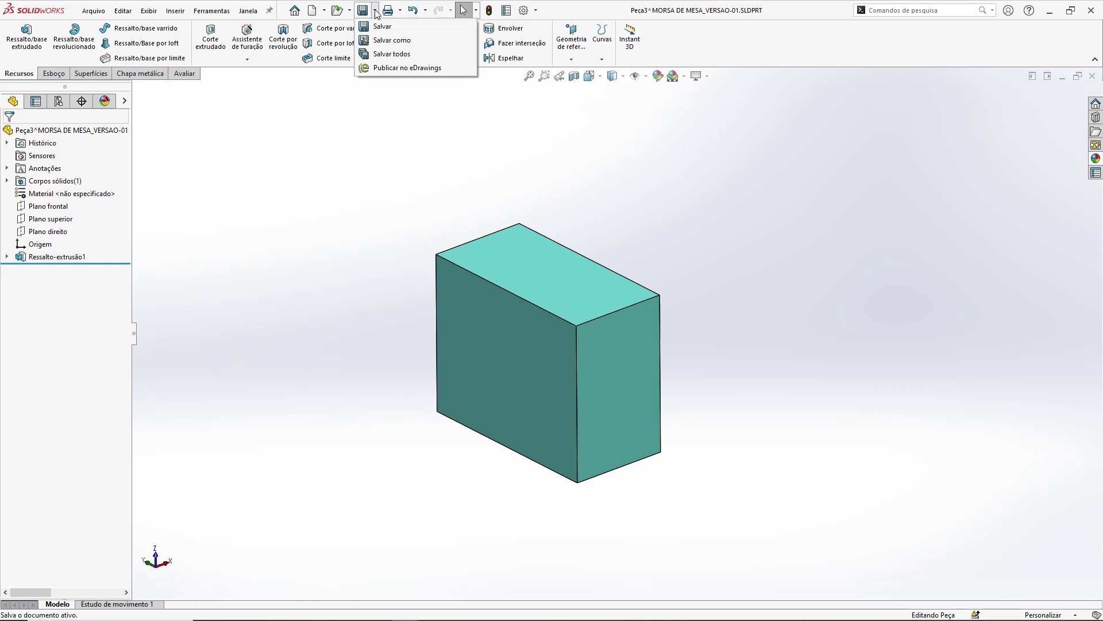
pyautogui.click(381, 41)
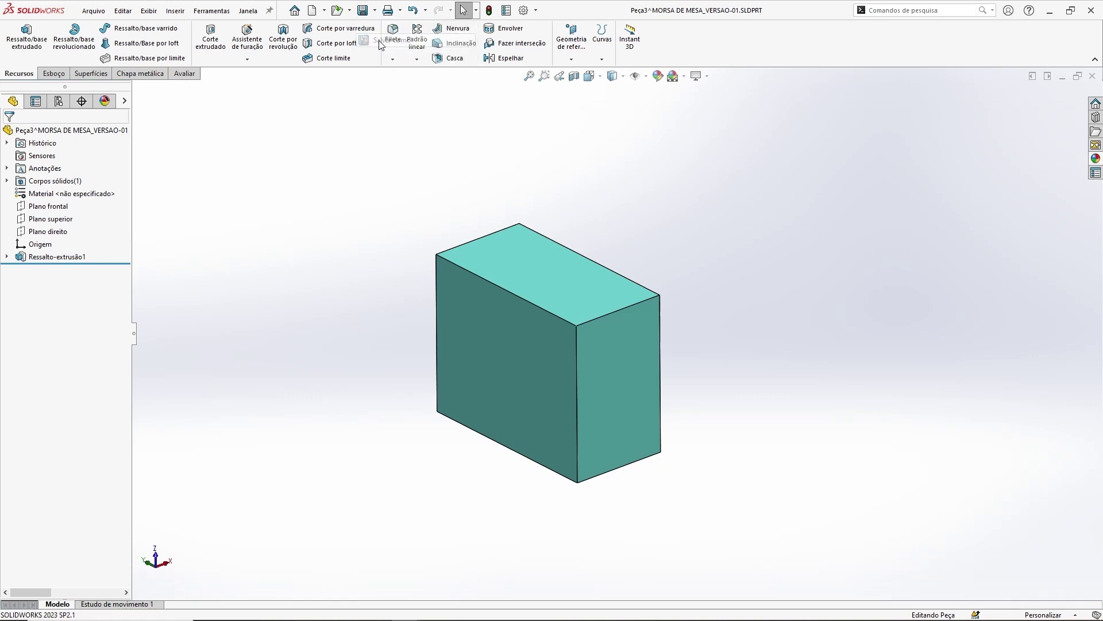
pyautogui.moveTo(425, 97); pyautogui.dragTo(417, 95)
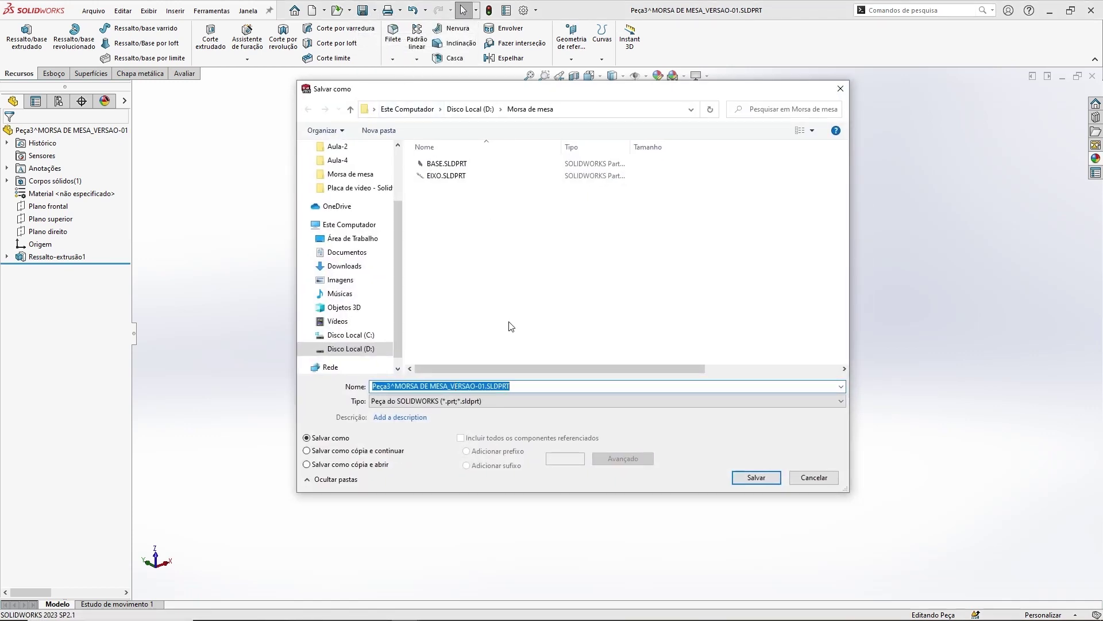
pyautogui.write('MANDIBULA FIXA')
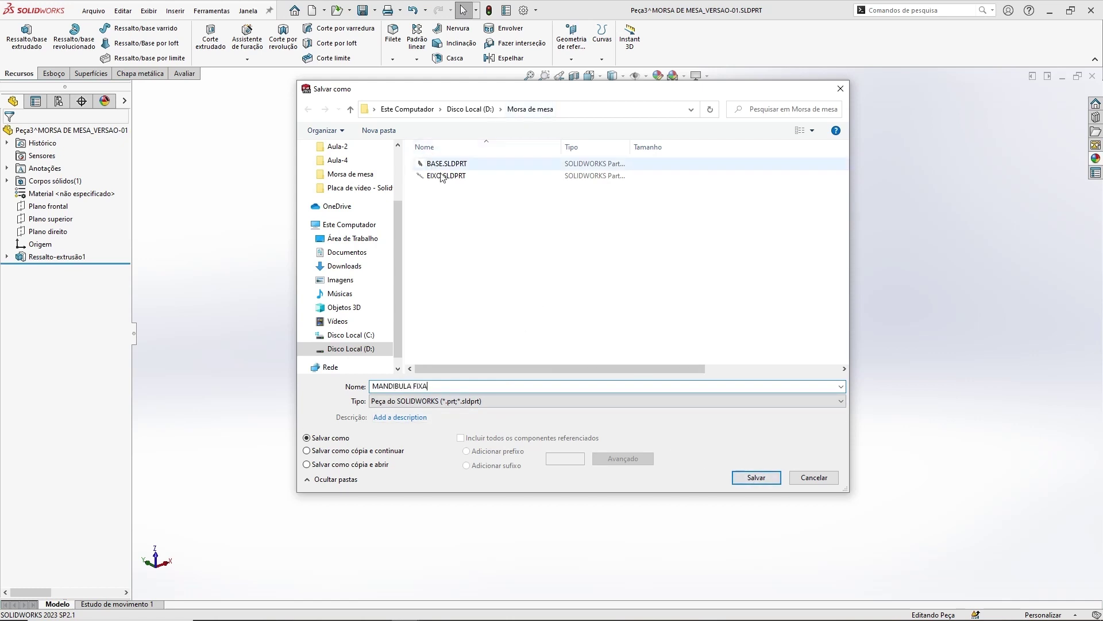
pyautogui.click(748, 478)
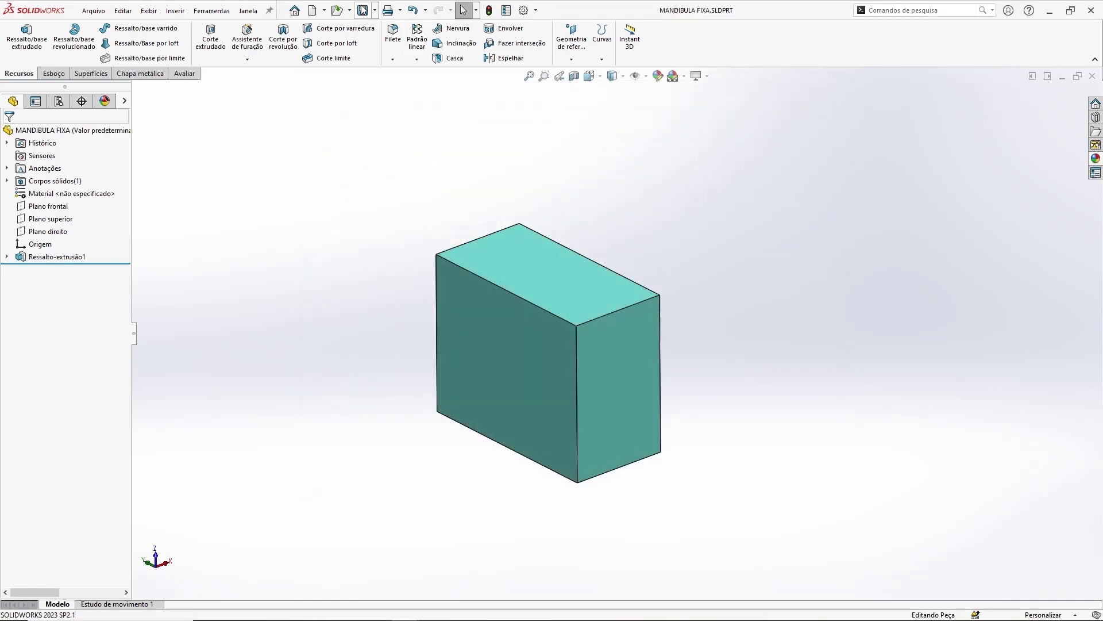
pyautogui.click(375, 10)
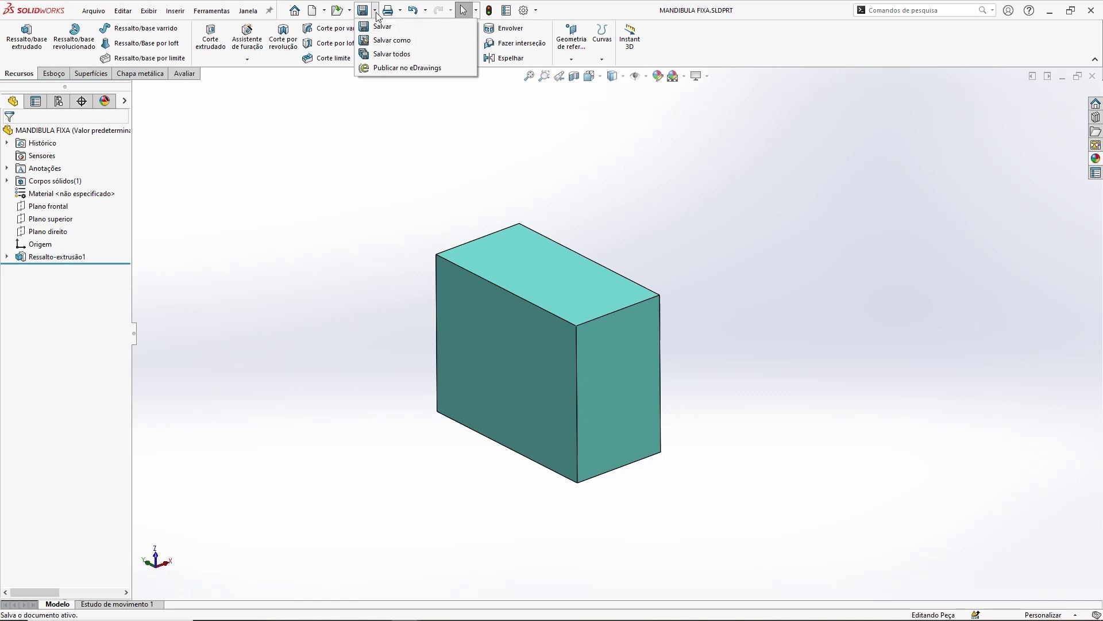
pyautogui.click(573, 11)
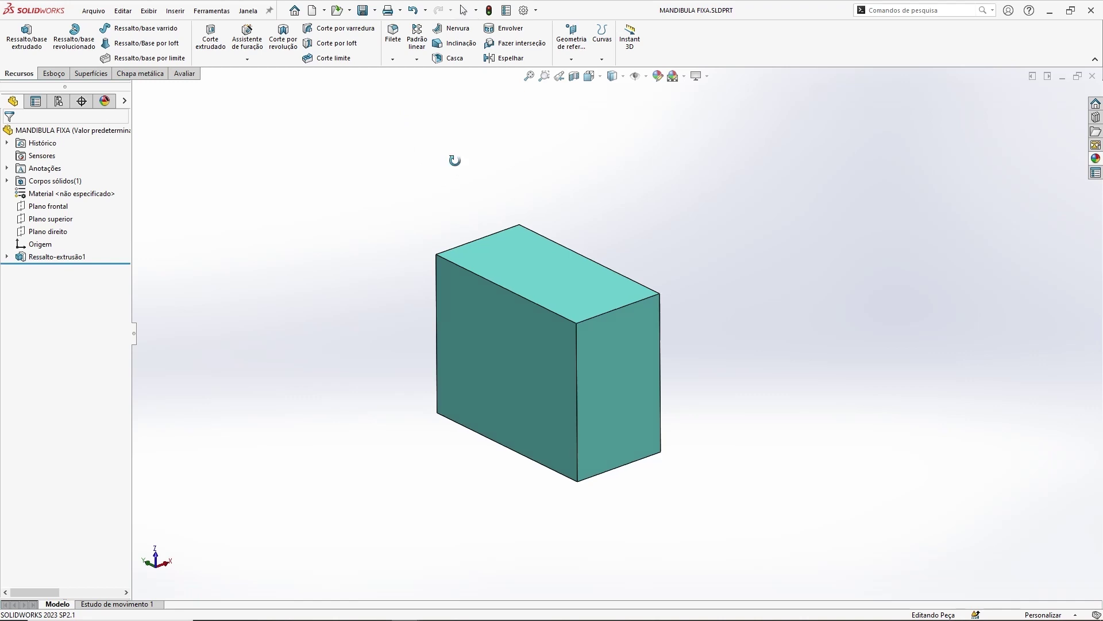
# Start a new sketch on the block's front face.
pyautogui.click(374, 10)
pyautogui.click(254, 182)
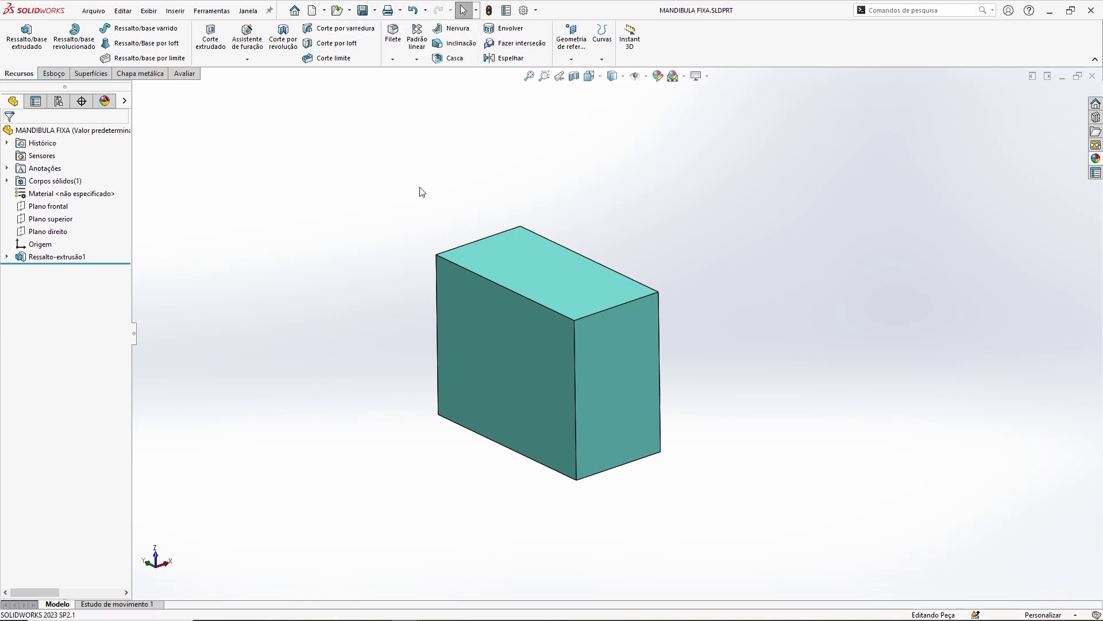
pyautogui.moveTo(423, 192); pyautogui.dragTo(613, 202, button='middle')
pyautogui.scroll(-2, 518, 346)
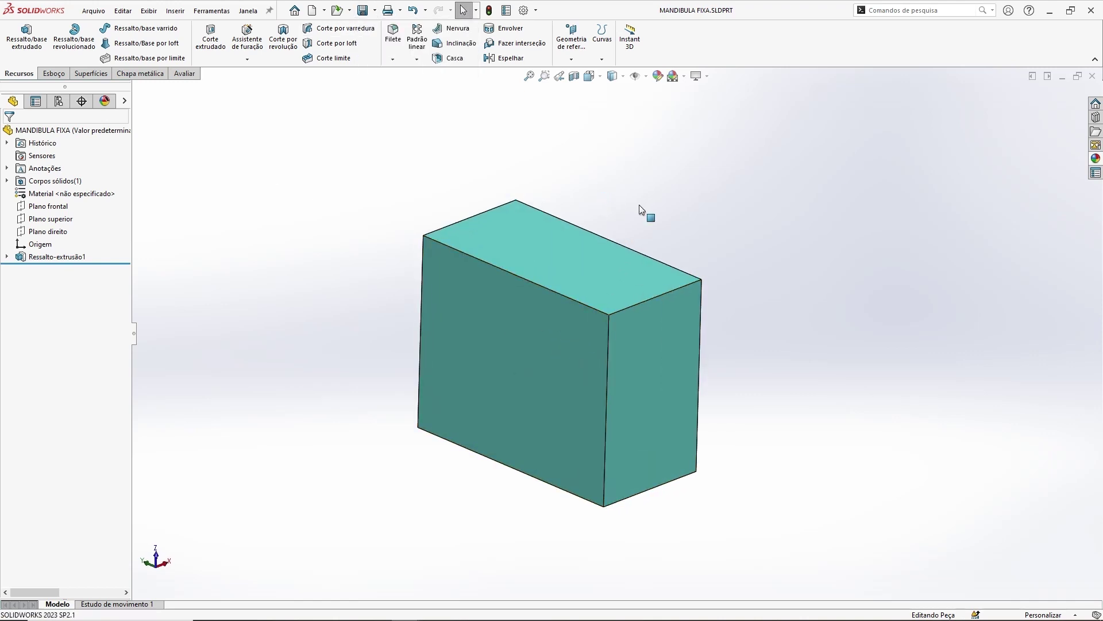
pyautogui.click(53, 74)
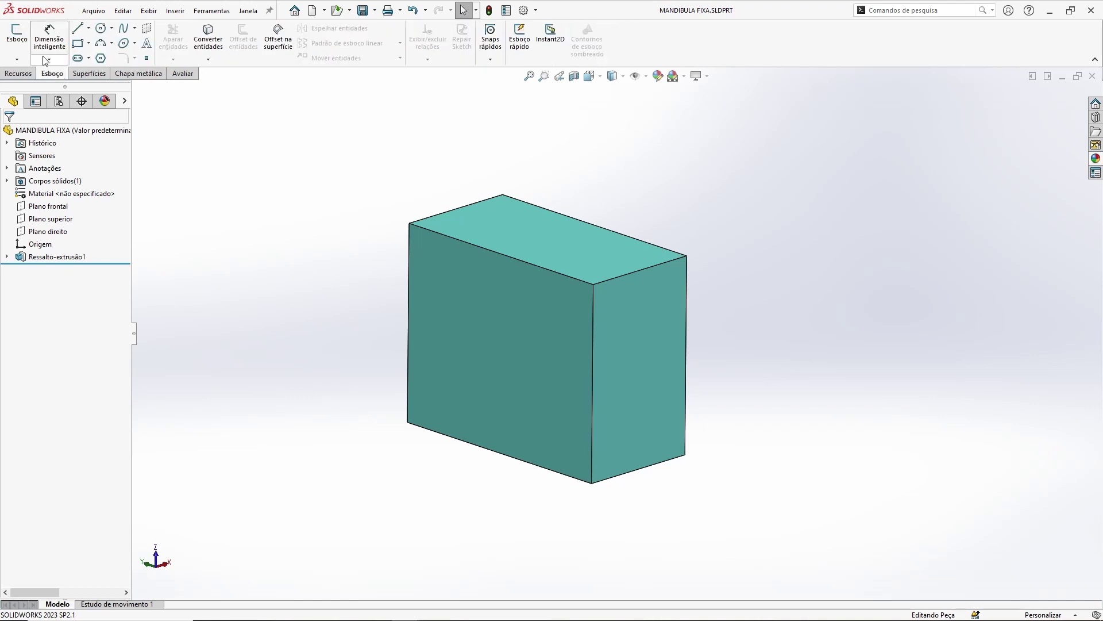
pyautogui.click(16, 38)
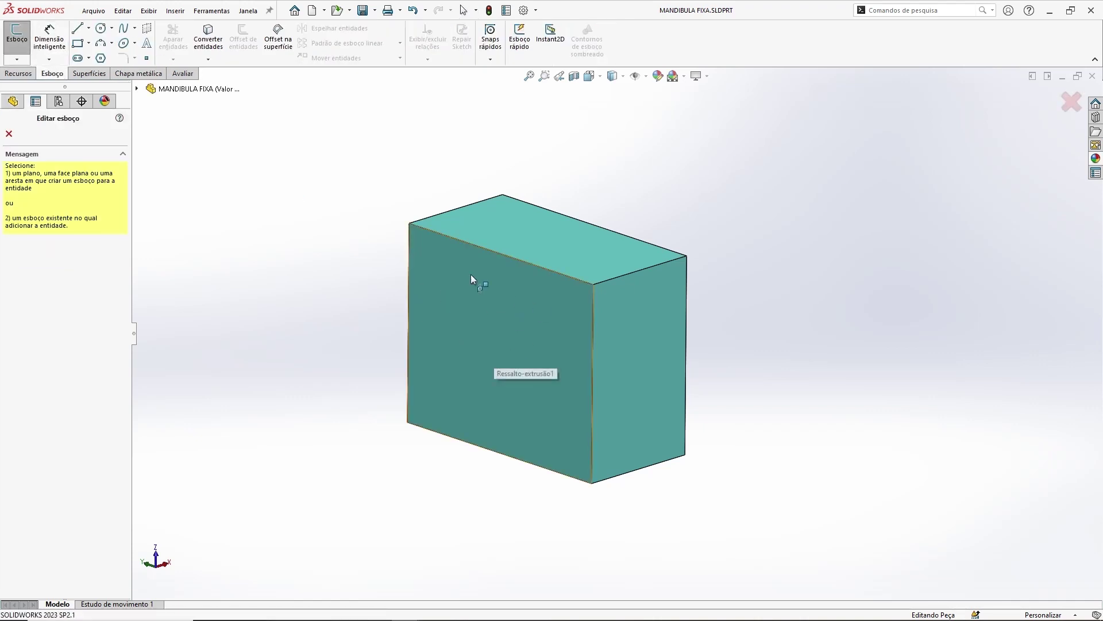
pyautogui.click(466, 294)
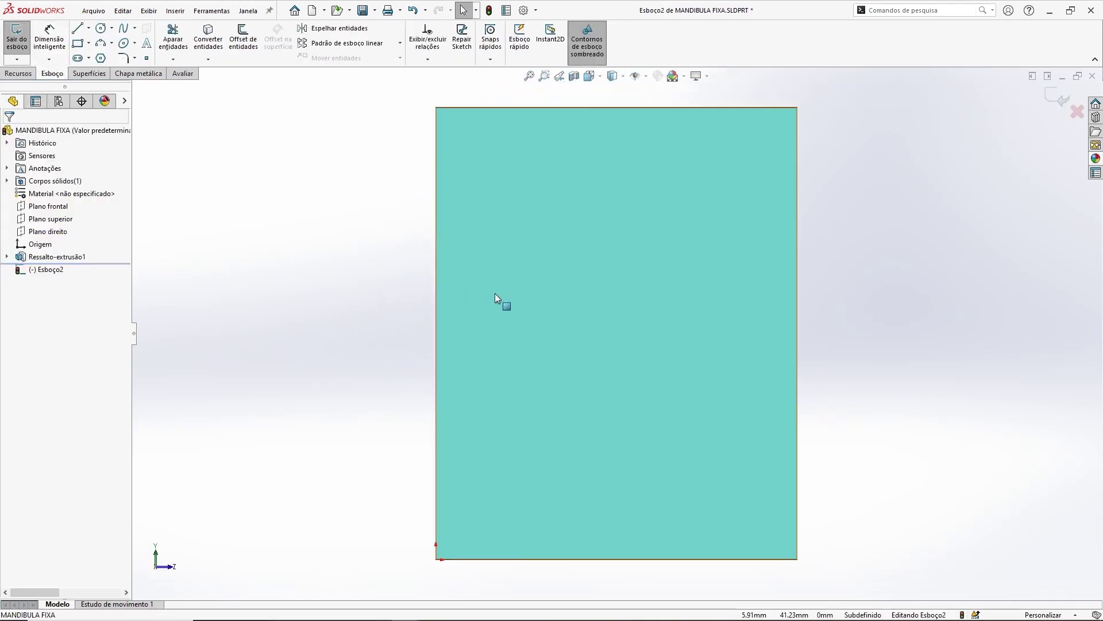
pyautogui.keyDown('ctrl'); pyautogui.moveTo(811, 280); pyautogui.dragTo(786, 281, button='middle'); pyautogui.keyUp('ctrl')
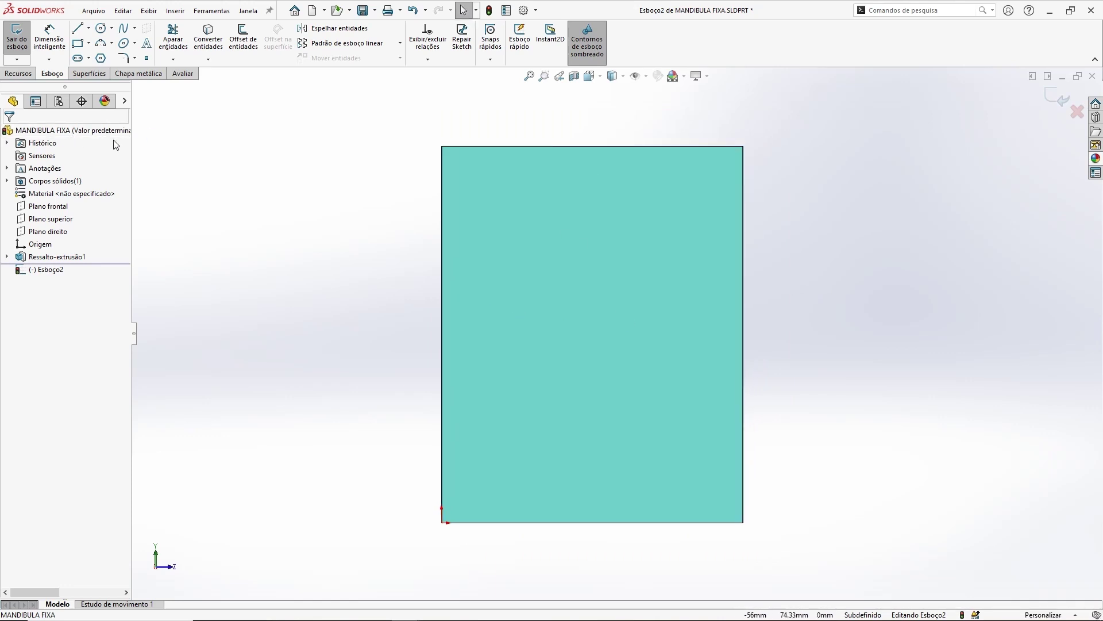
# Draw a vertical line from the face's top edge to its bottom edge.
pyautogui.click(79, 28)
pyautogui.click(553, 147)
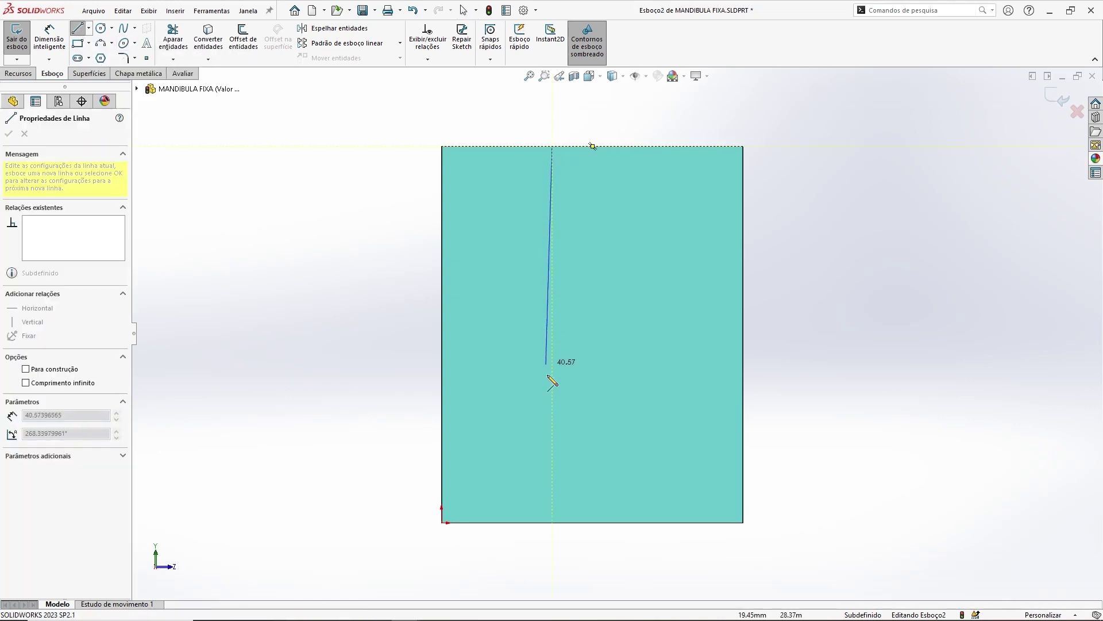
pyautogui.click(552, 523)
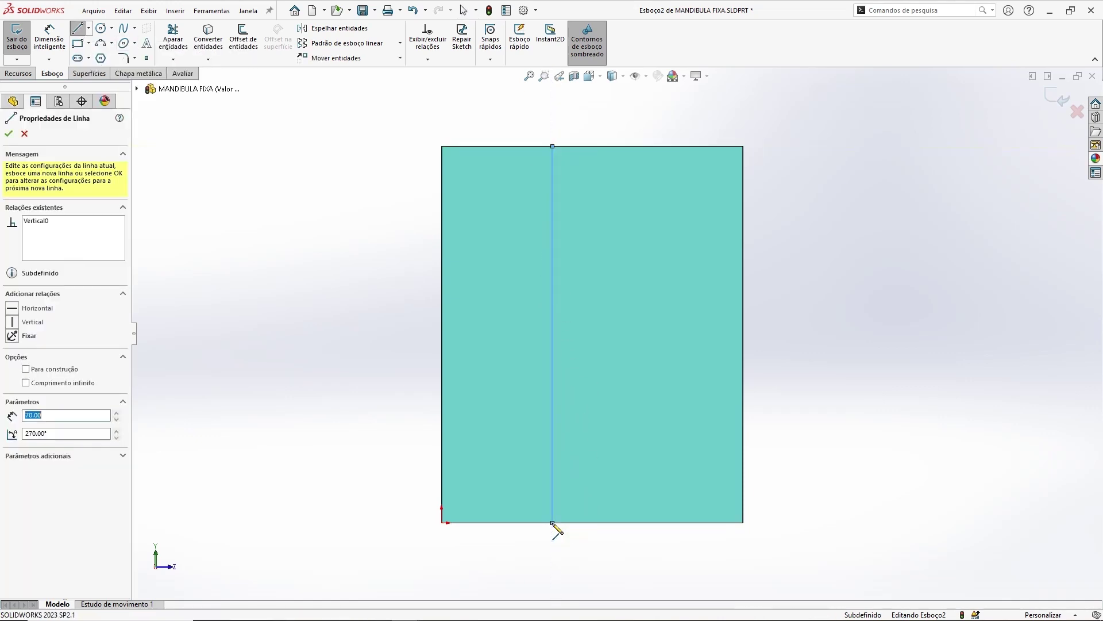
pyautogui.press('Escape')
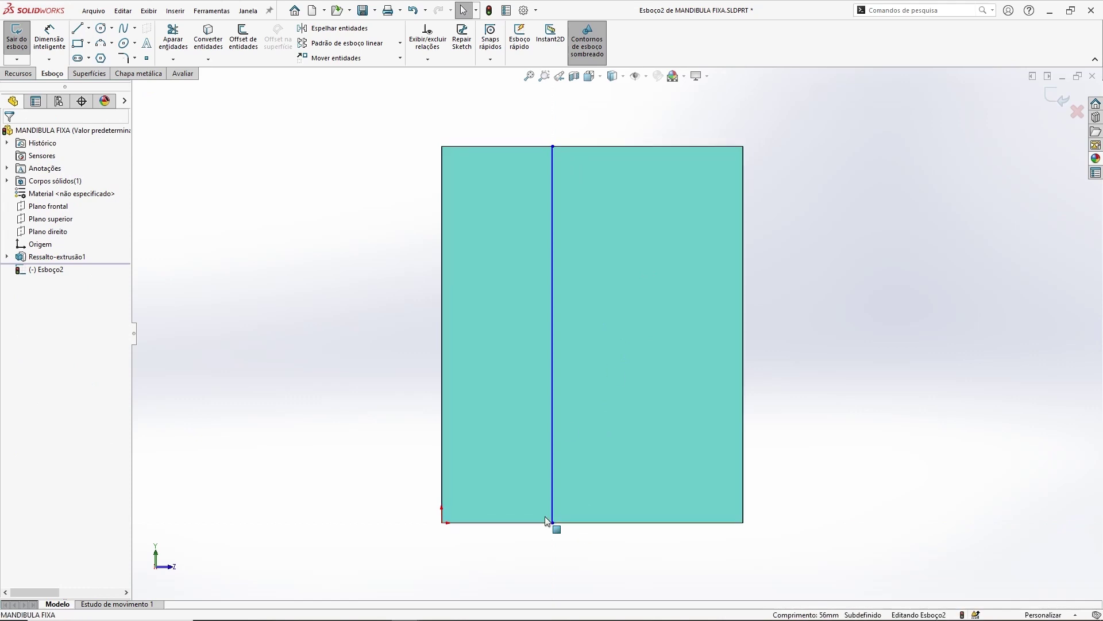
pyautogui.moveTo(552, 241)
pyautogui.mouseDown()
pyautogui.moveTo(564, 250)
pyautogui.moveTo(497, 245)
pyautogui.mouseUp()
pyautogui.click(518, 146)
# Nudge the vertical line slightly right and check its top endpoint position.
pyautogui.moveTo(515, 164)
pyautogui.mouseDown()
pyautogui.moveTo(510, 190)
pyautogui.moveTo(529, 188)
pyautogui.mouseUp()
pyautogui.click(529, 143)
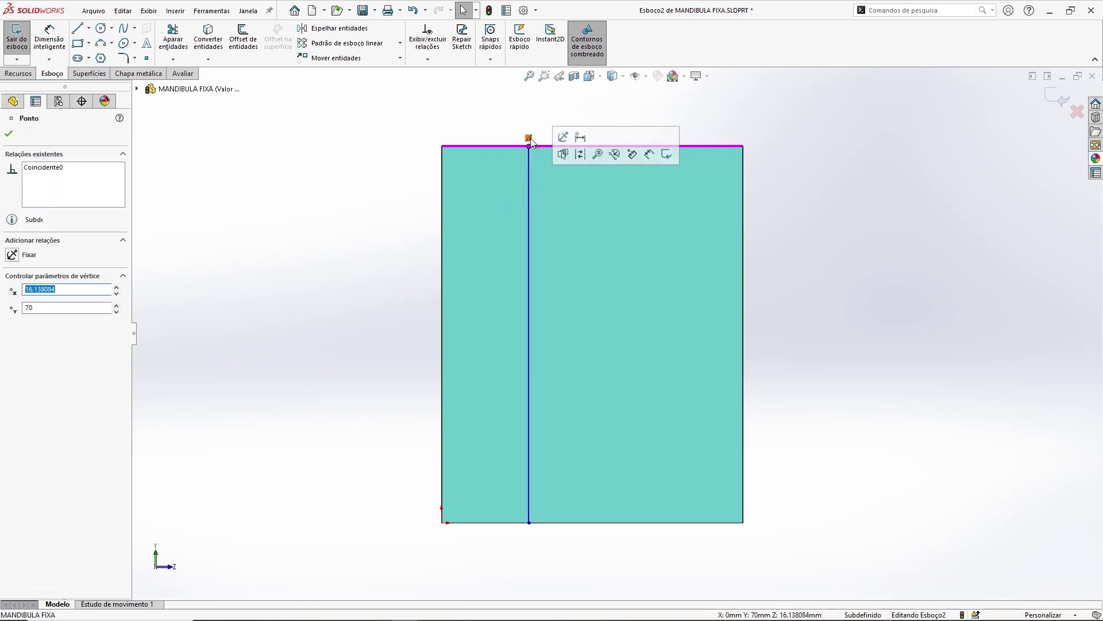
pyautogui.click(326, 420)
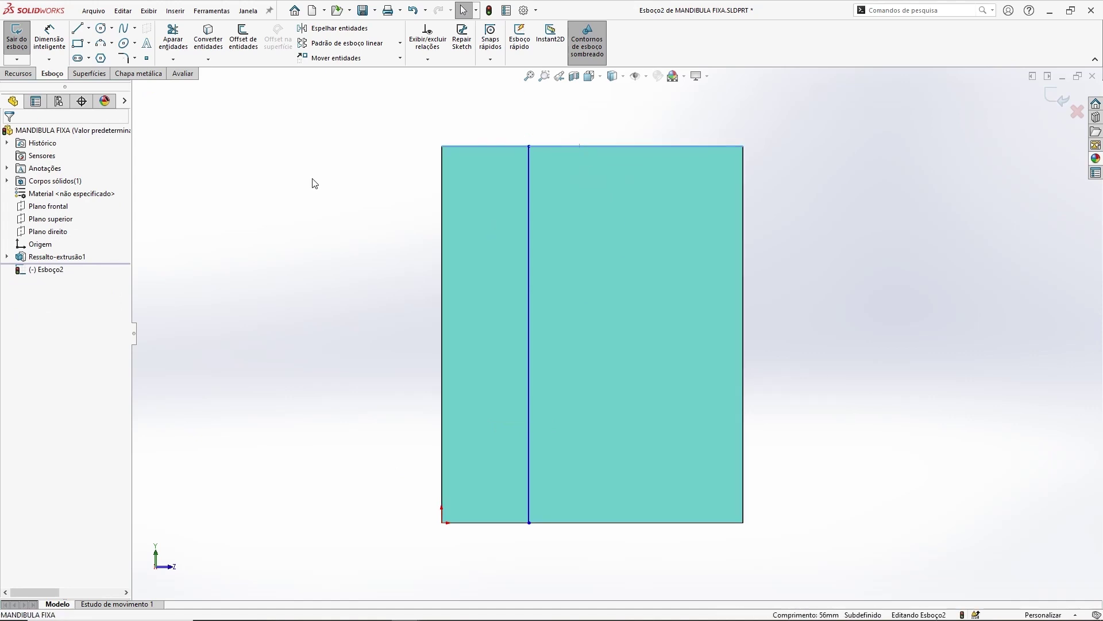
# Draw a three-point arc on the vertical line, bulging right as a semicircle.
pyautogui.click(113, 45)
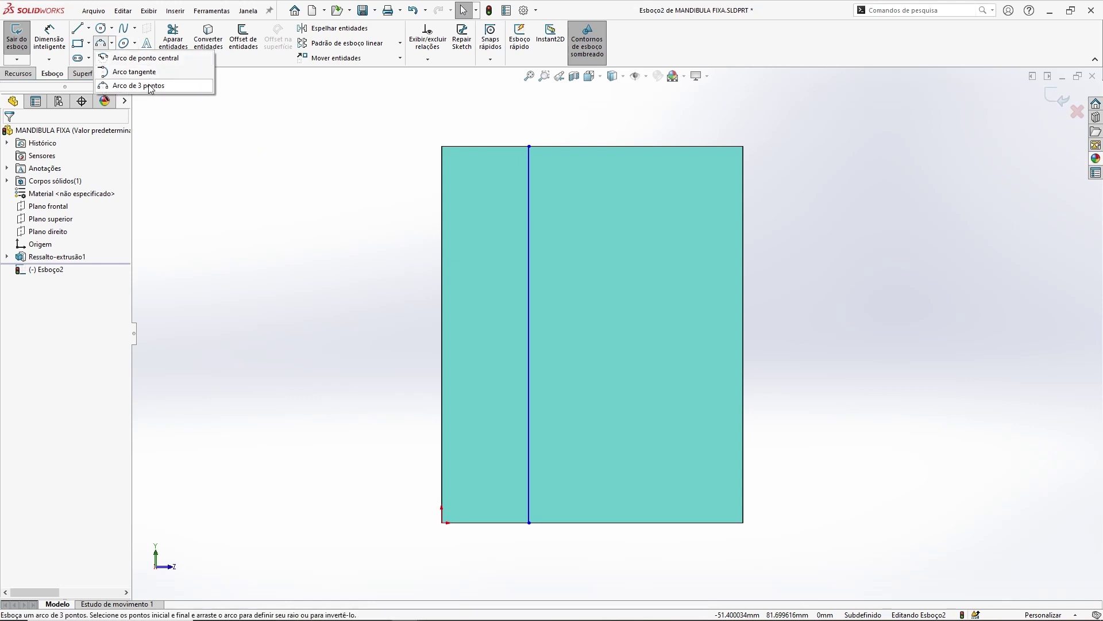
pyautogui.click(150, 86)
pyautogui.click(529, 232)
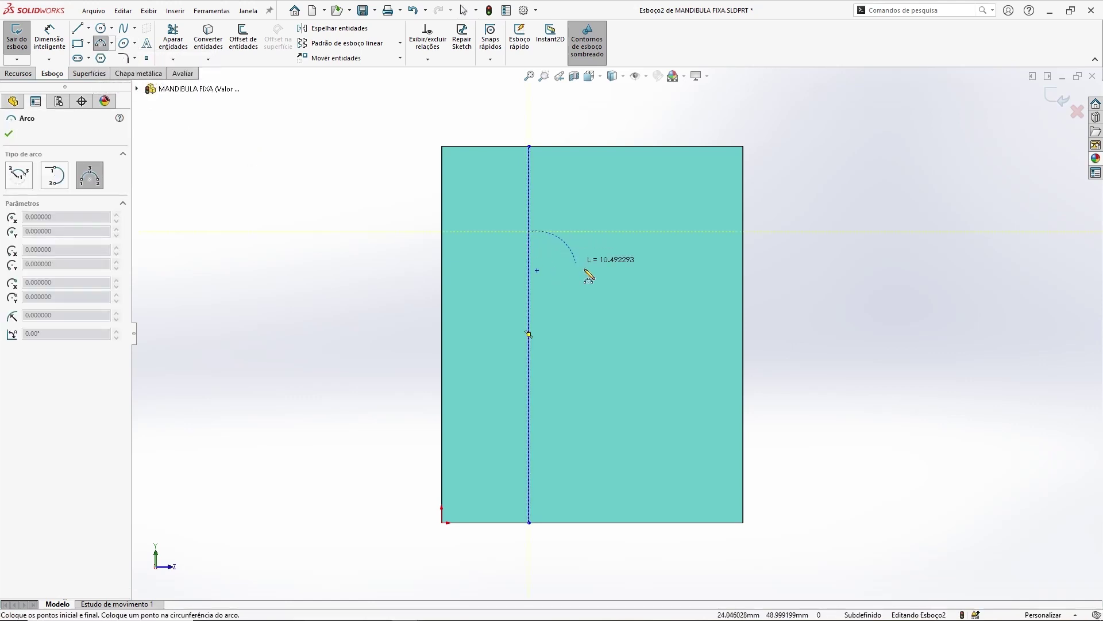
pyautogui.click(529, 428)
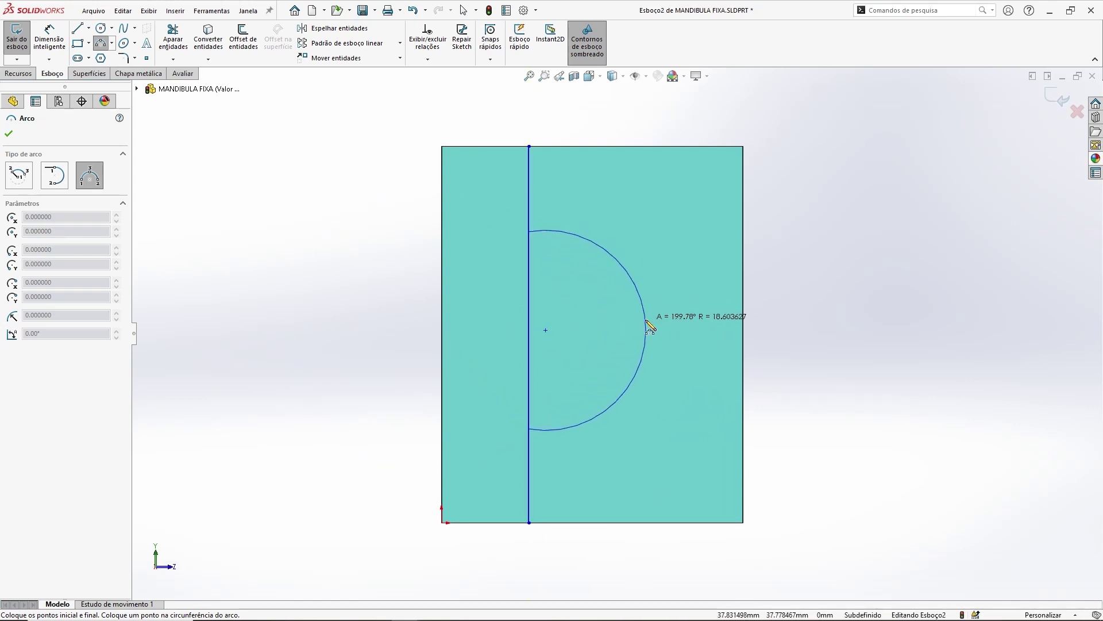
pyautogui.click(646, 328)
pyautogui.press('Escape')
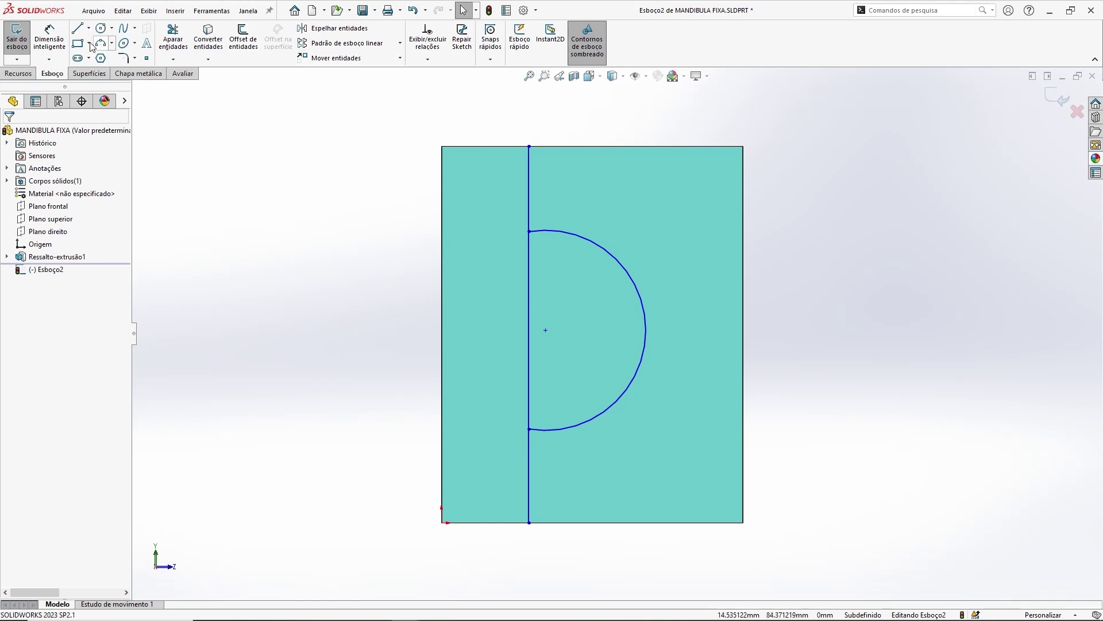
# Draw a horizontal and a crossing near-vertical practice line left of the part.
pyautogui.click(173, 59)
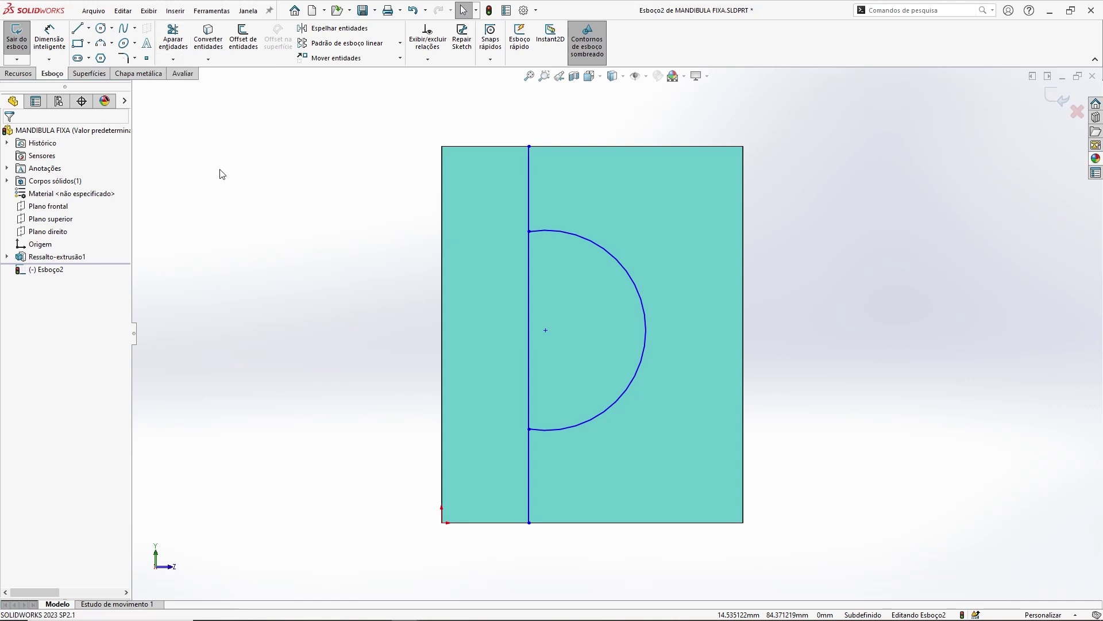
pyautogui.keyDown('ctrl'); pyautogui.moveTo(207, 197); pyautogui.dragTo(377, 205, button='middle'); pyautogui.keyUp('ctrl')
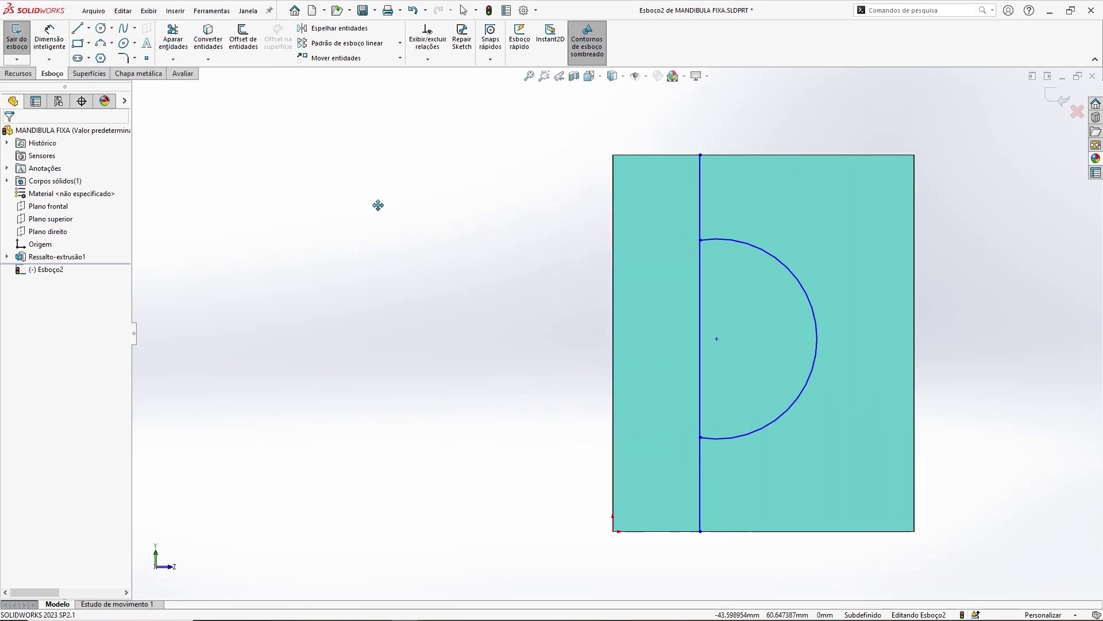
pyautogui.click(86, 36)
pyautogui.click(259, 182)
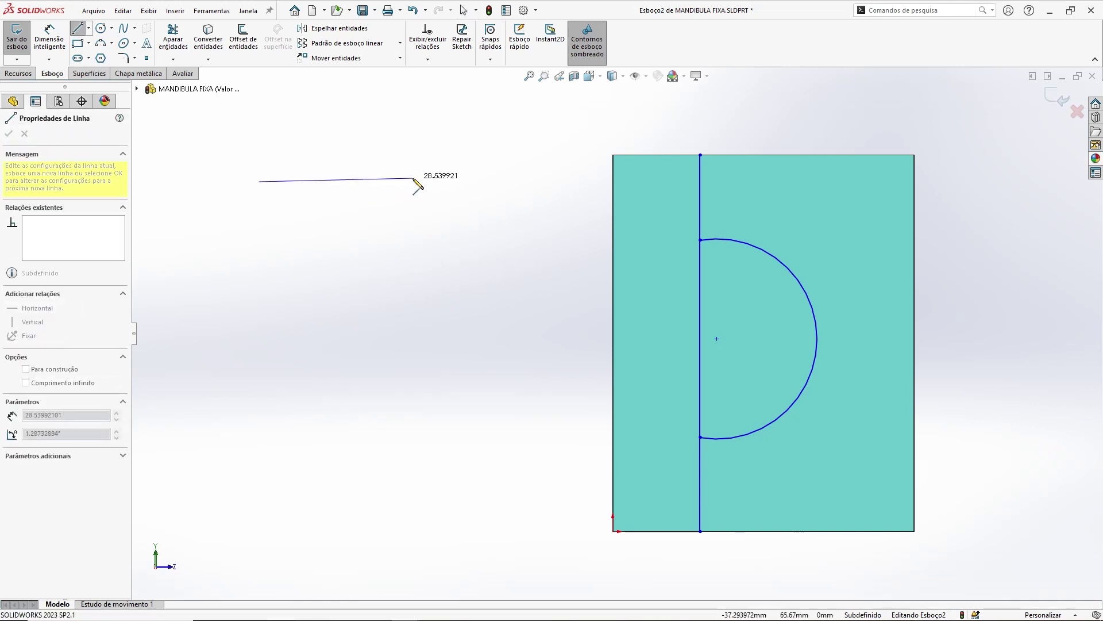
pyautogui.doubleClick(418, 182)
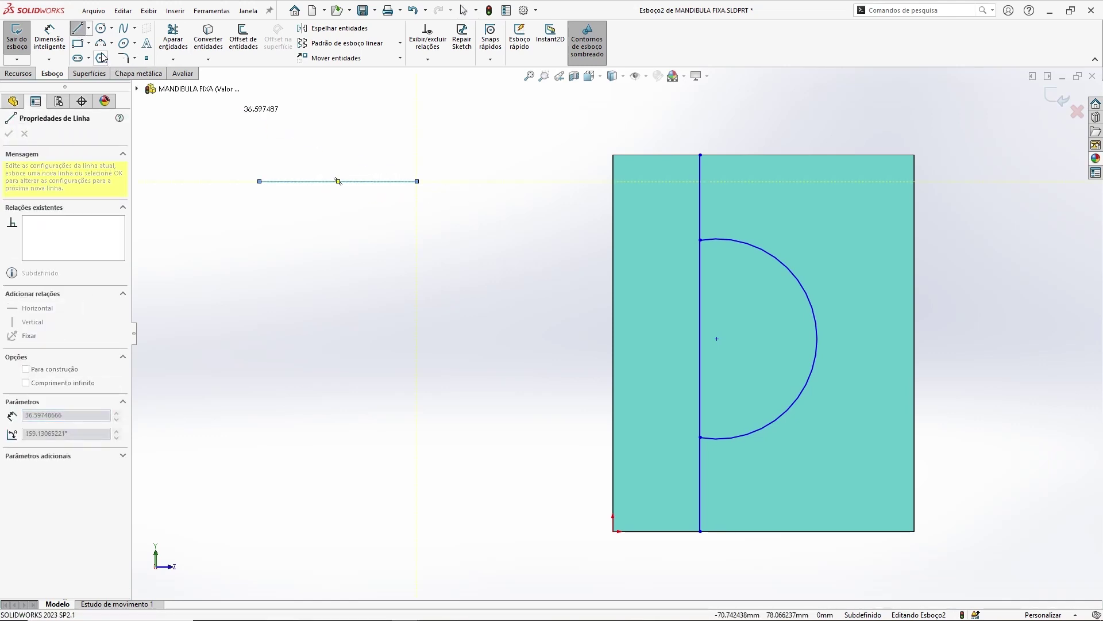
pyautogui.click(373, 145)
pyautogui.doubleClick(356, 339)
pyautogui.press('Escape')
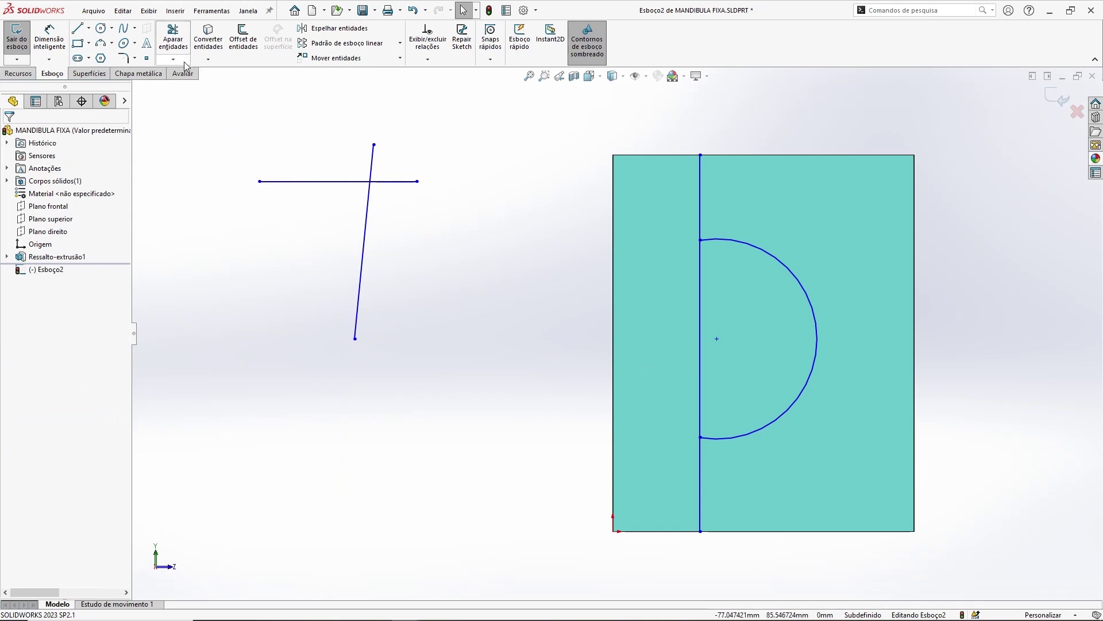
# Trim the crossing stubs with Trim to nearest, then undo the trims.
pyautogui.click(174, 45)
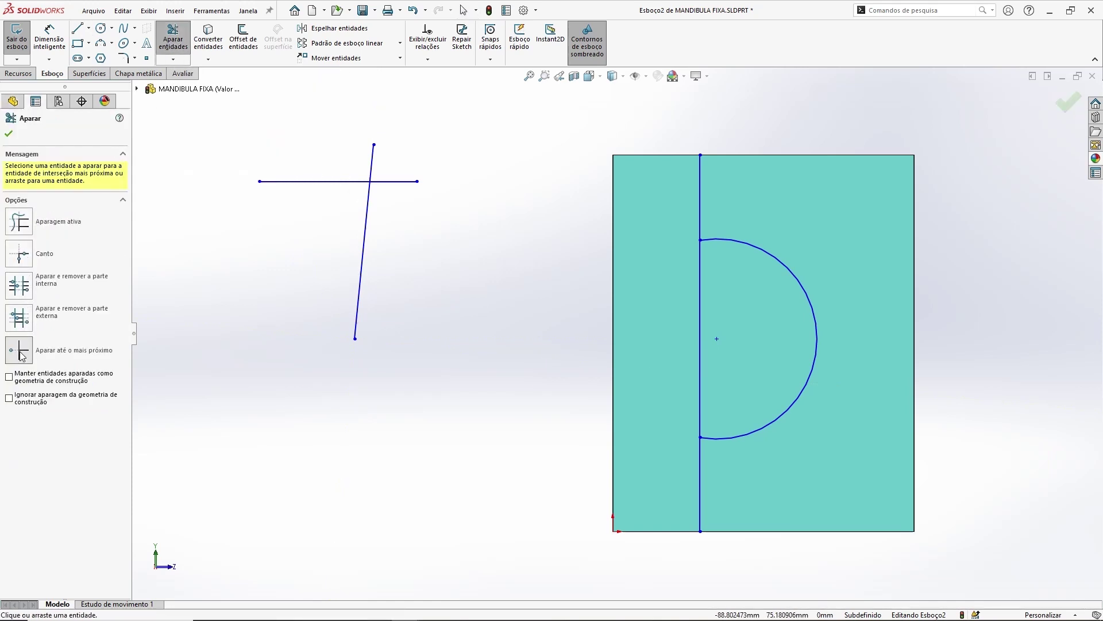
pyautogui.click(25, 256)
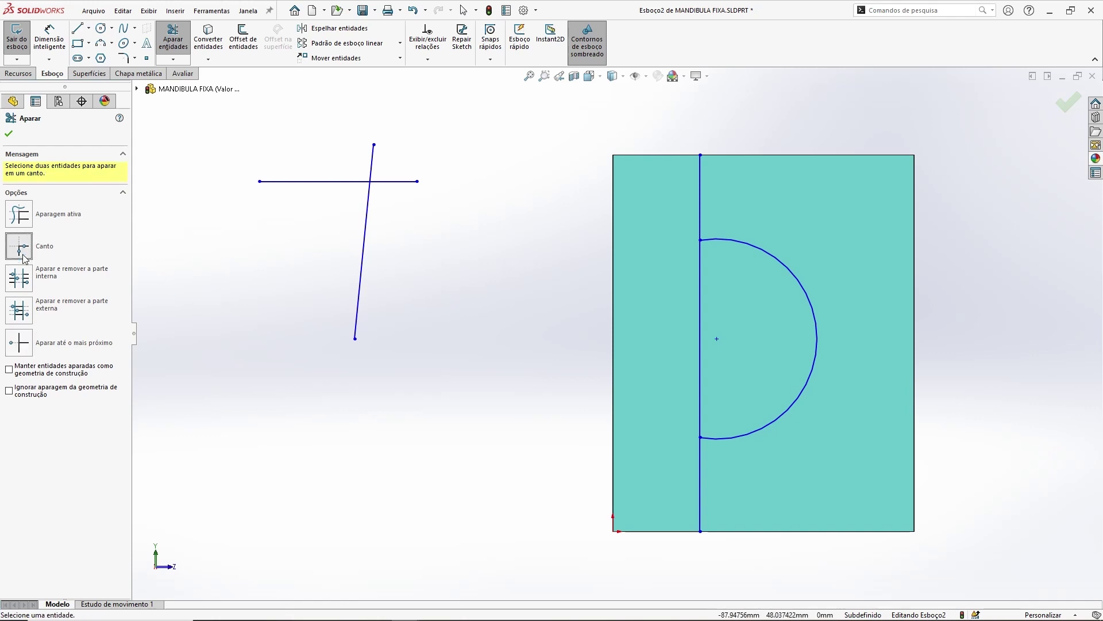
pyautogui.click(21, 344)
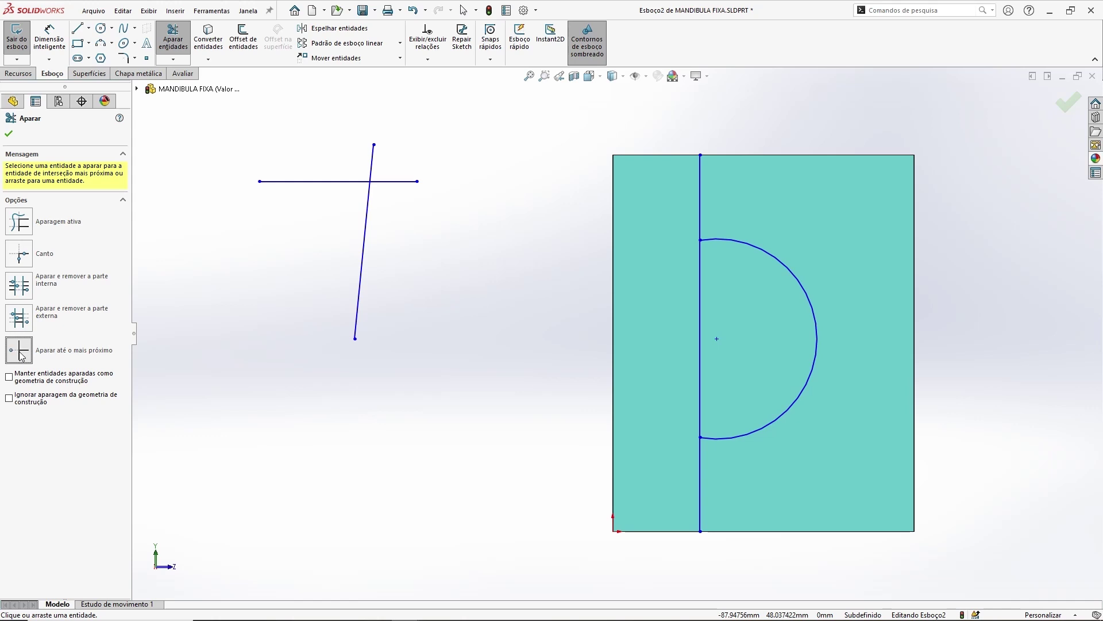
pyautogui.click(19, 353)
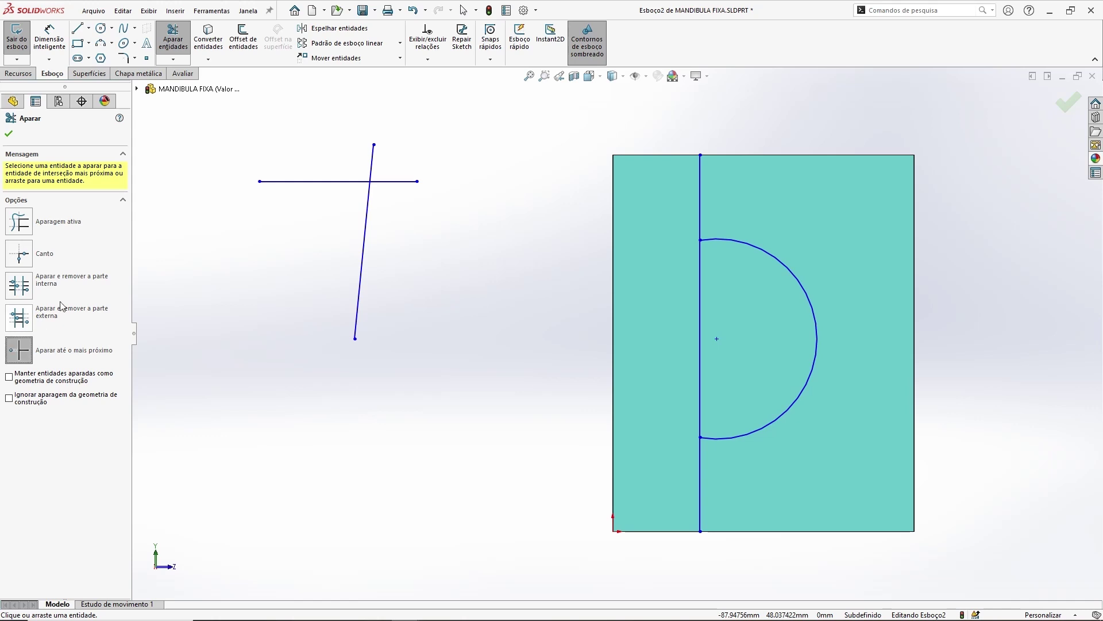
pyautogui.click(374, 162)
pyautogui.click(402, 182)
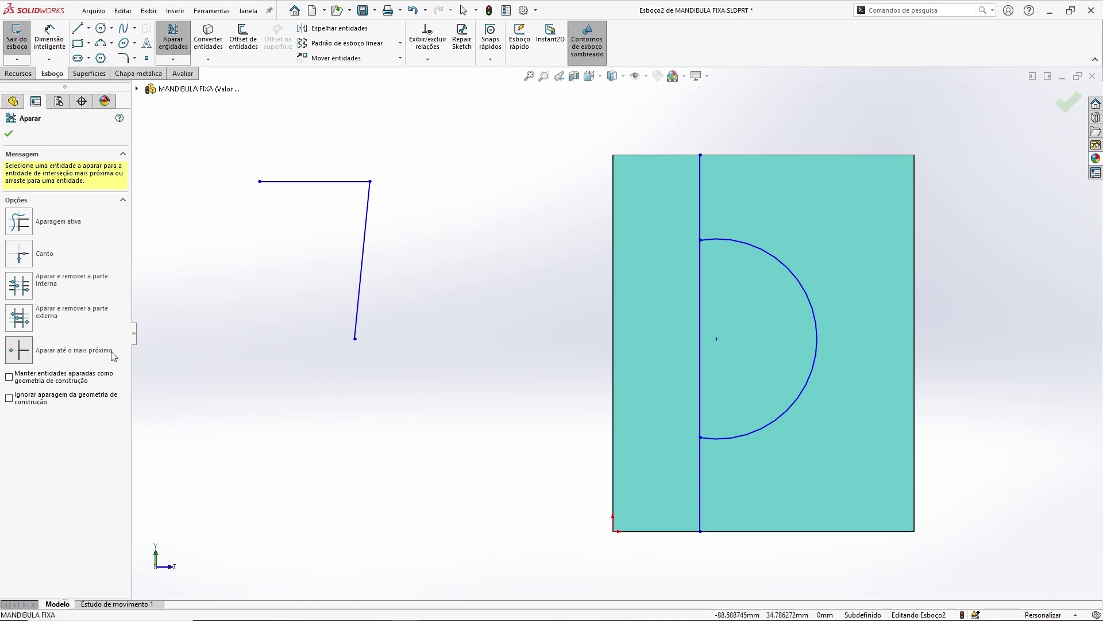
pyautogui.hotkey('ctrl', 'z')
pyautogui.hotkey('ctrl', 'z')
pyautogui.click(173, 39)
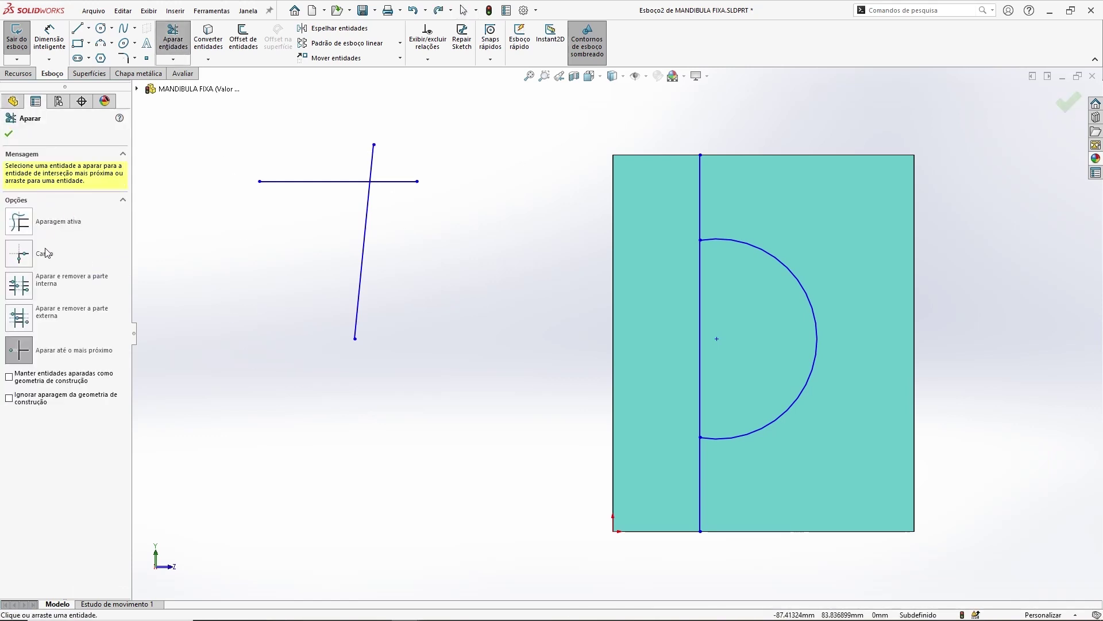
# Corner-trim the horizontal and slanted lines, then delete the slanted line.
pyautogui.click(23, 257)
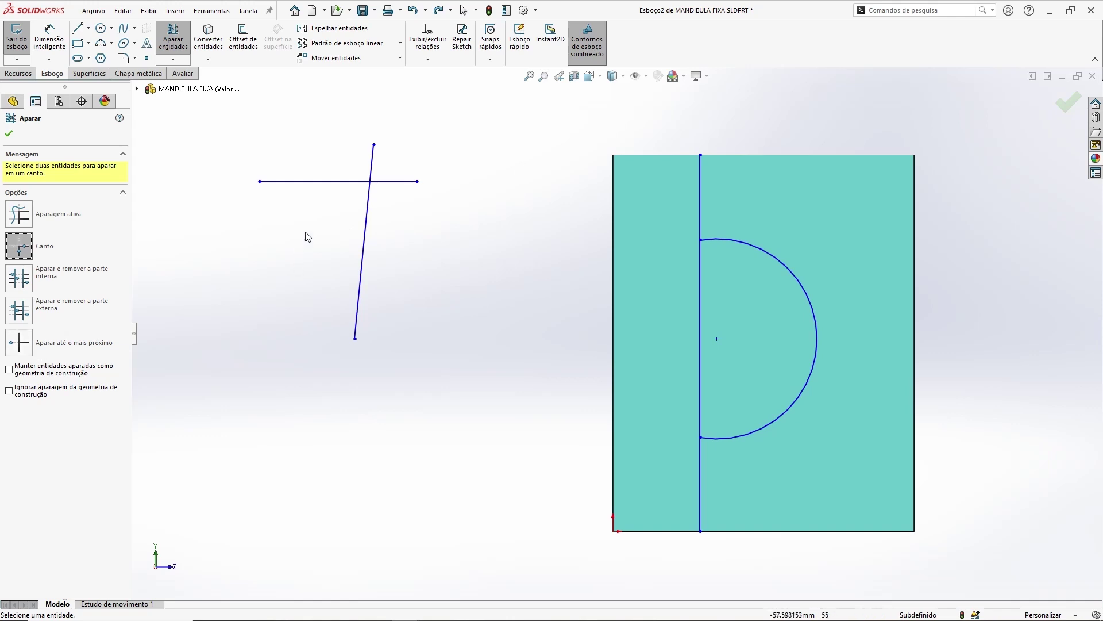
pyautogui.click(334, 182)
pyautogui.click(367, 204)
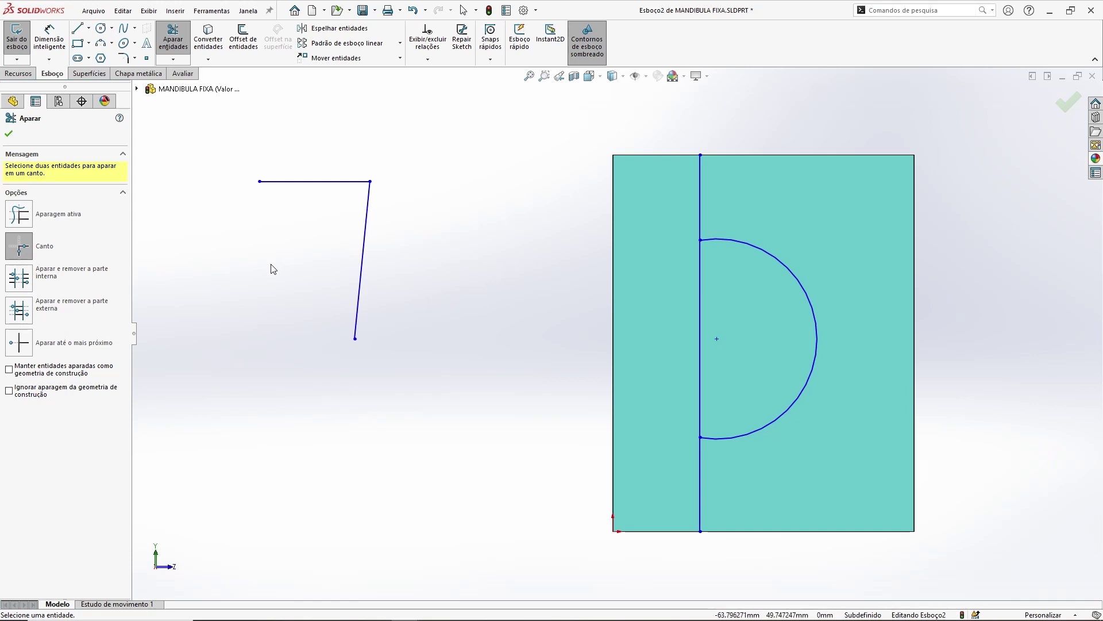
pyautogui.press('Escape')
pyautogui.click(365, 245)
pyautogui.press('Delete')
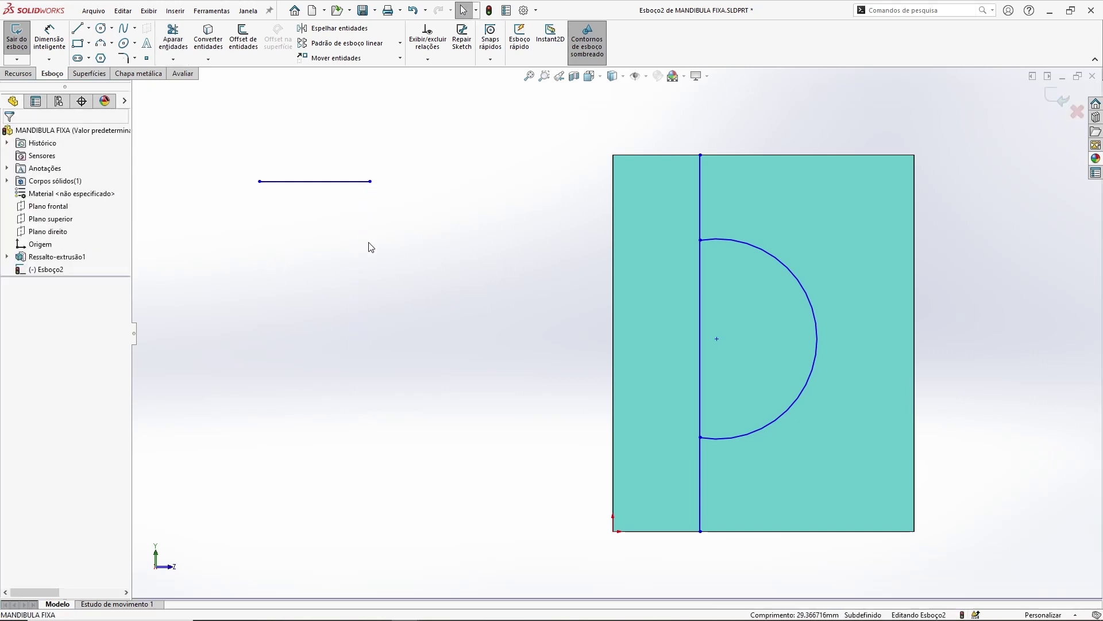
# Draw a slanted line and extend the horizontal line to it and the vertical line.
pyautogui.click(78, 27)
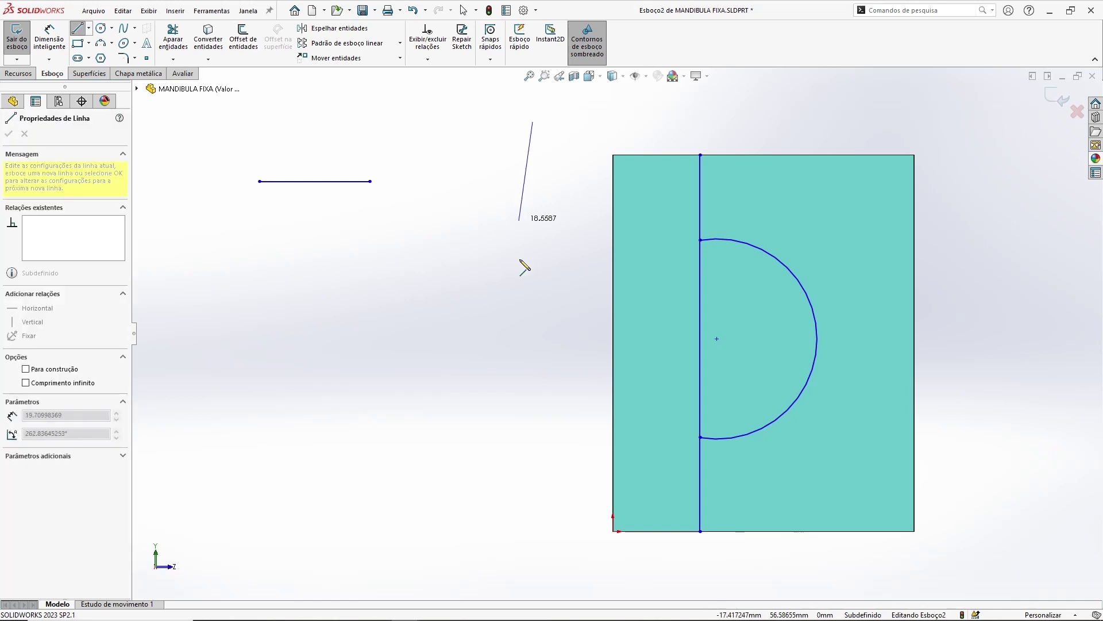
pyautogui.click(515, 335)
pyautogui.press('Escape')
pyautogui.click(178, 59)
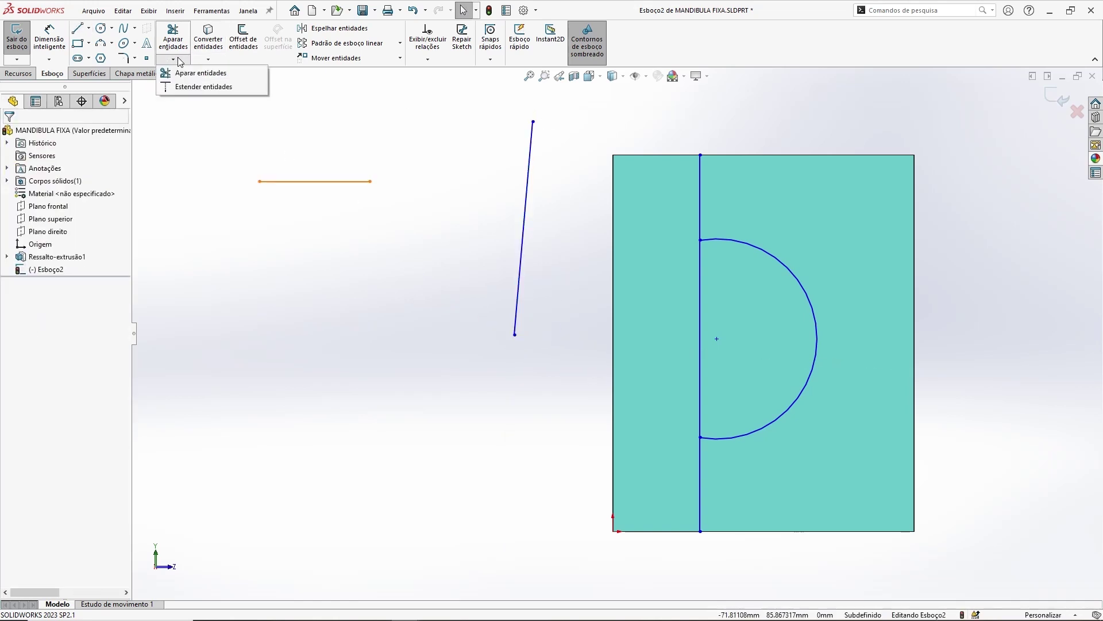
pyautogui.click(199, 73)
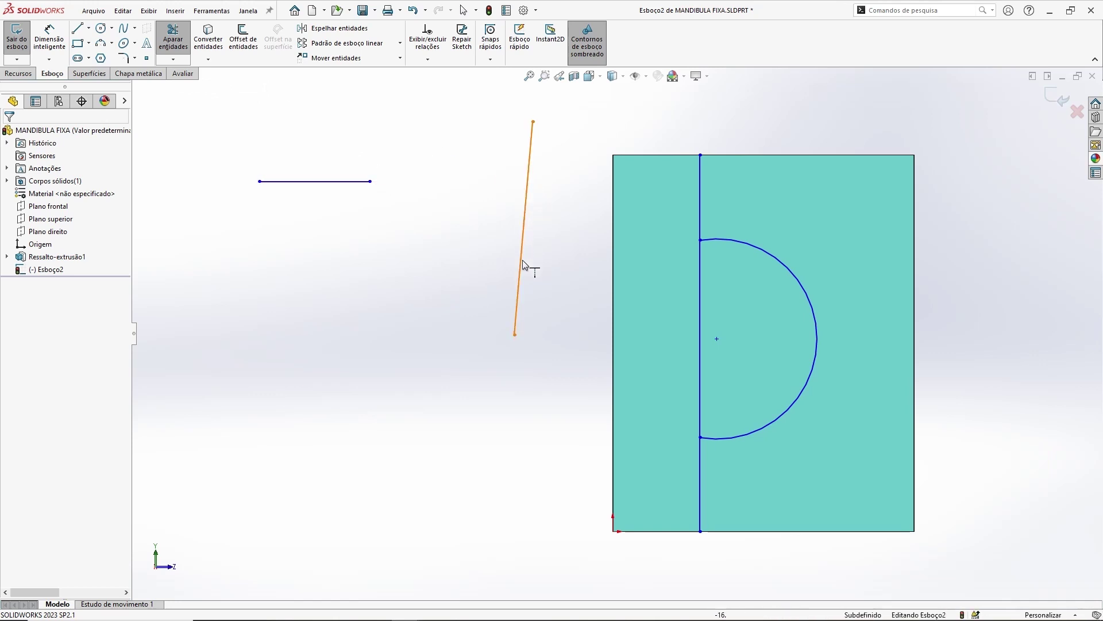
pyautogui.click(369, 183)
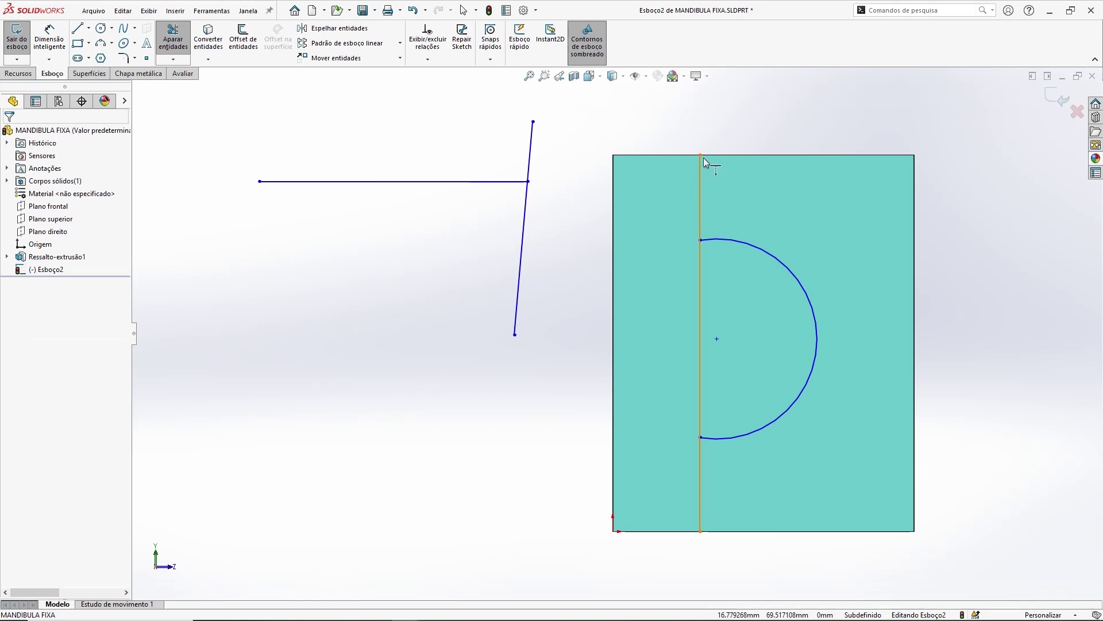
pyautogui.click(518, 183)
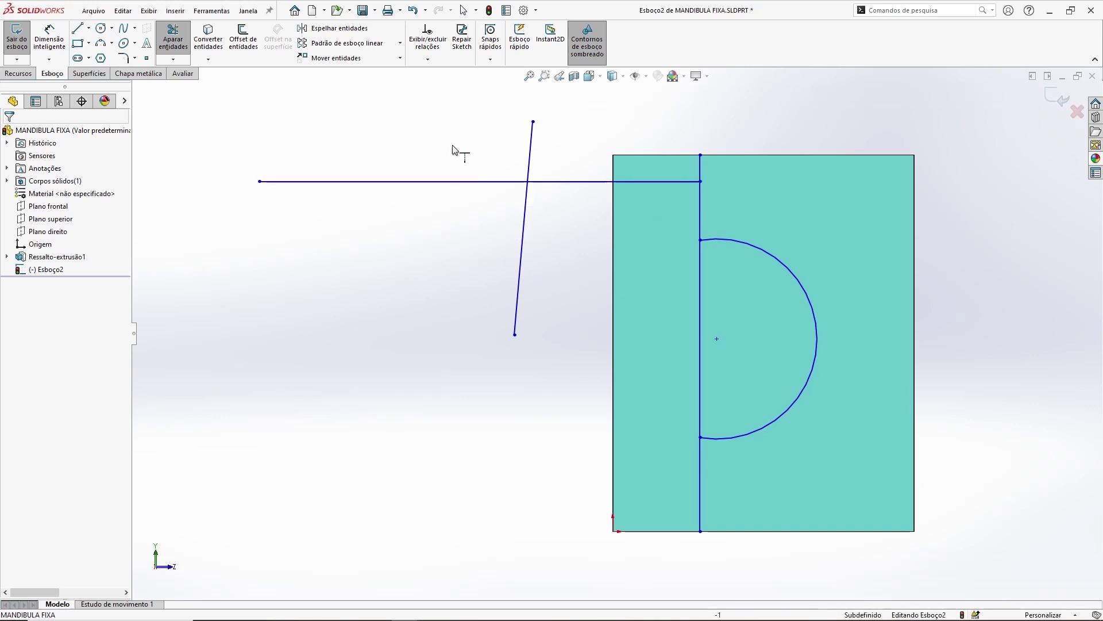
pyautogui.press('Escape')
# Delete both practice lines and set Trim Entities to trim to the closest intersection.
pyautogui.moveTo(550, 207); pyautogui.dragTo(485, 166)
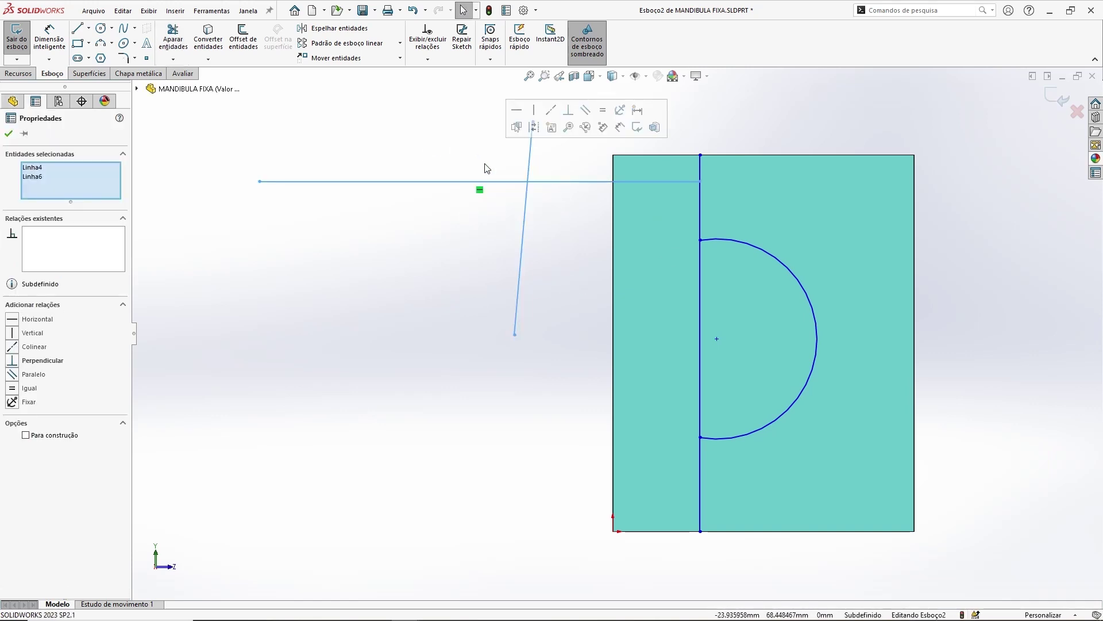
pyautogui.press('Delete')
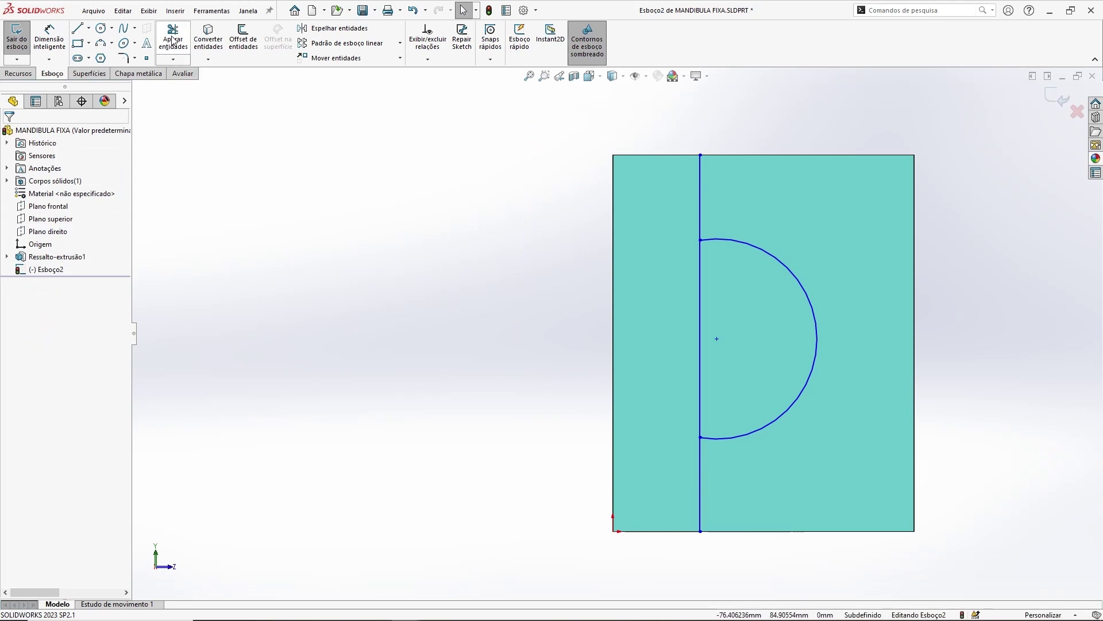
pyautogui.click(173, 41)
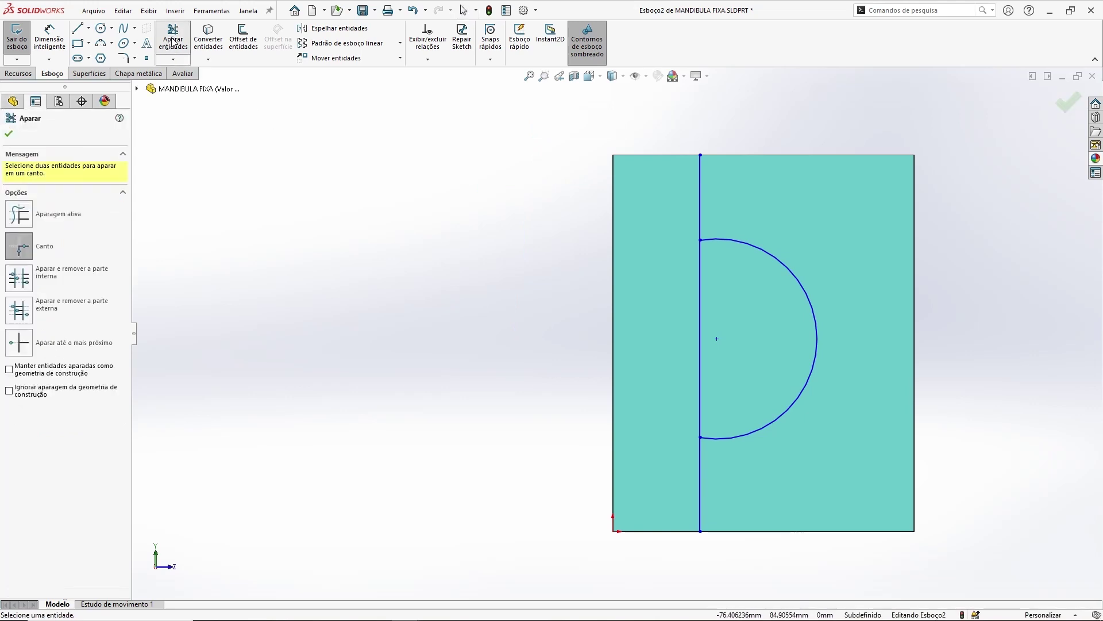
pyautogui.click(21, 345)
# Trim away the vertical line segment inside the semicircle.
pyautogui.click(701, 279)
pyautogui.keyDown('ctrl'); pyautogui.moveTo(874, 301); pyautogui.dragTo(803, 271, button='middle'); pyautogui.keyUp('ctrl')
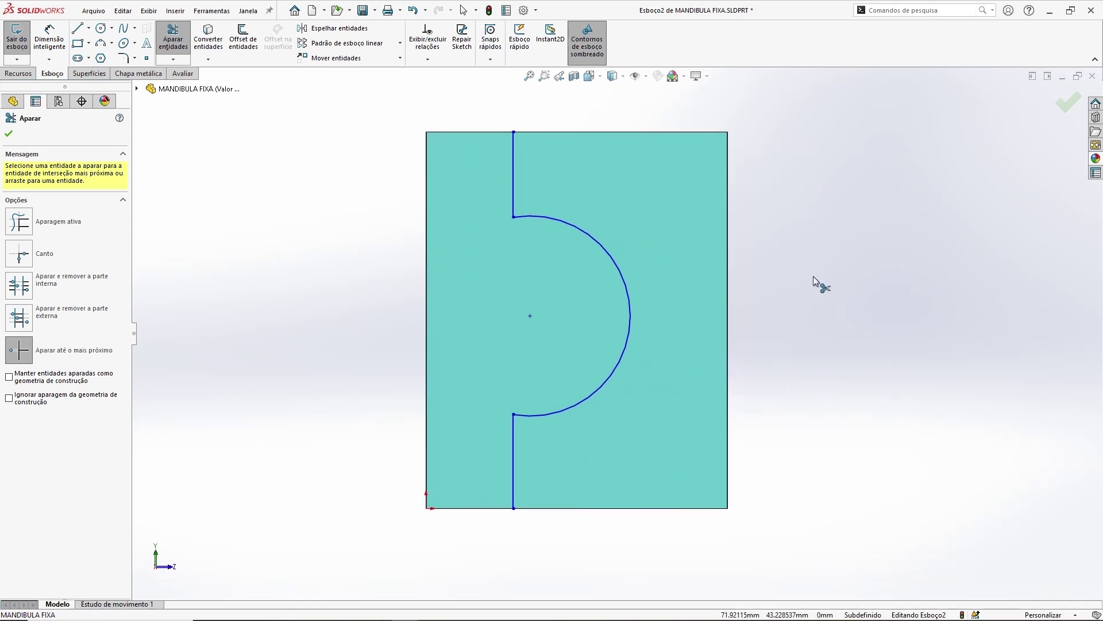
pyautogui.press('Escape')
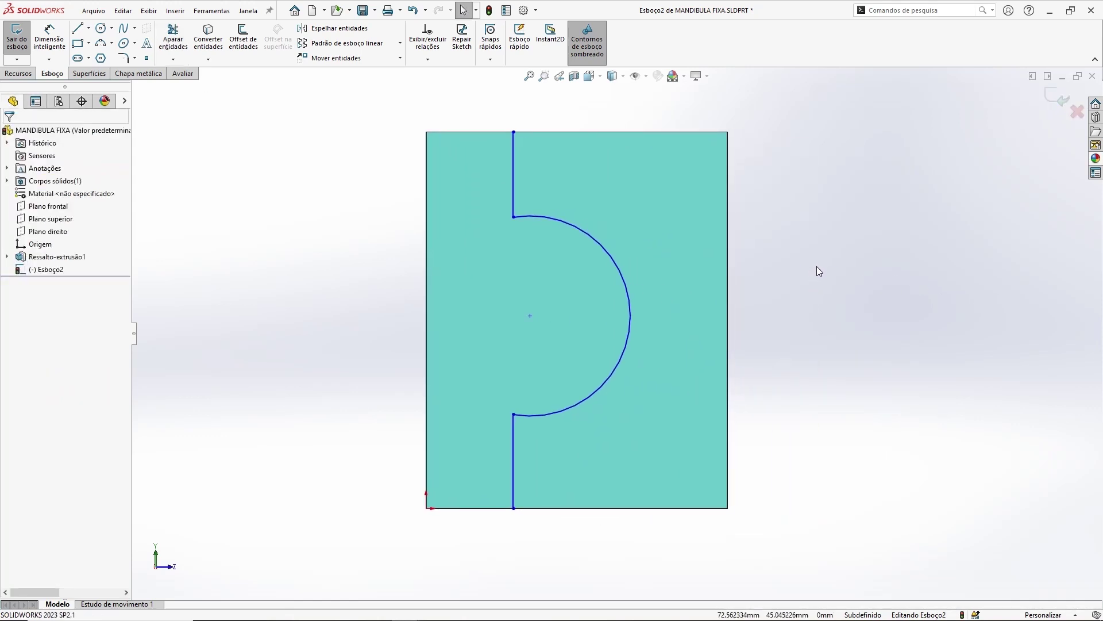
# Dimension the upper vertical line 15 mm from the jaw's left edge.
pyautogui.click(49, 35)
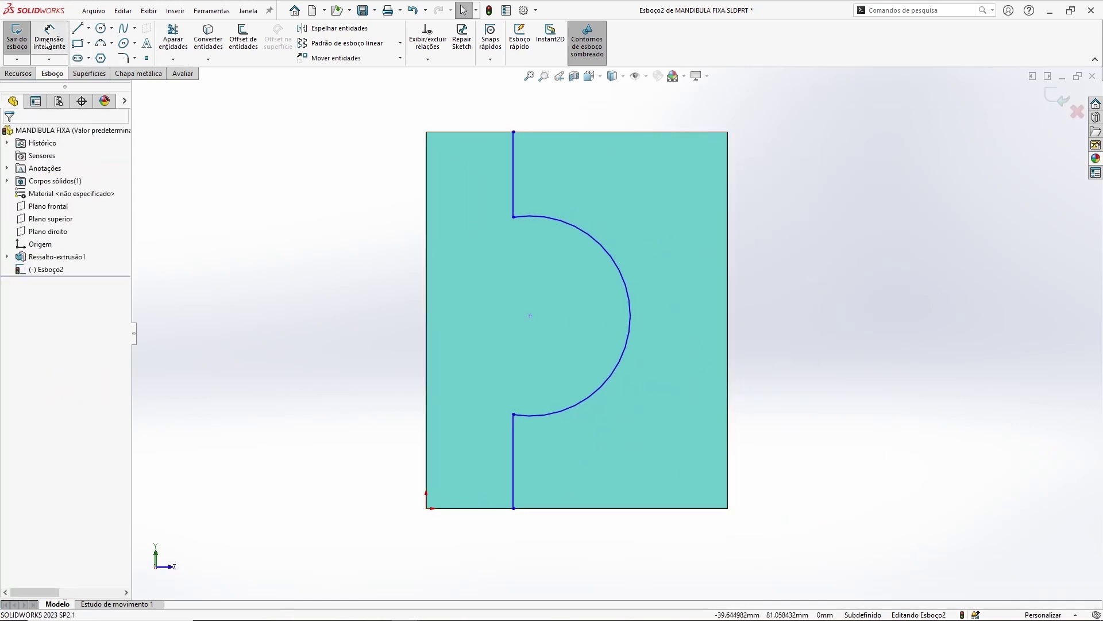
pyautogui.click(513, 180)
pyautogui.click(426, 172)
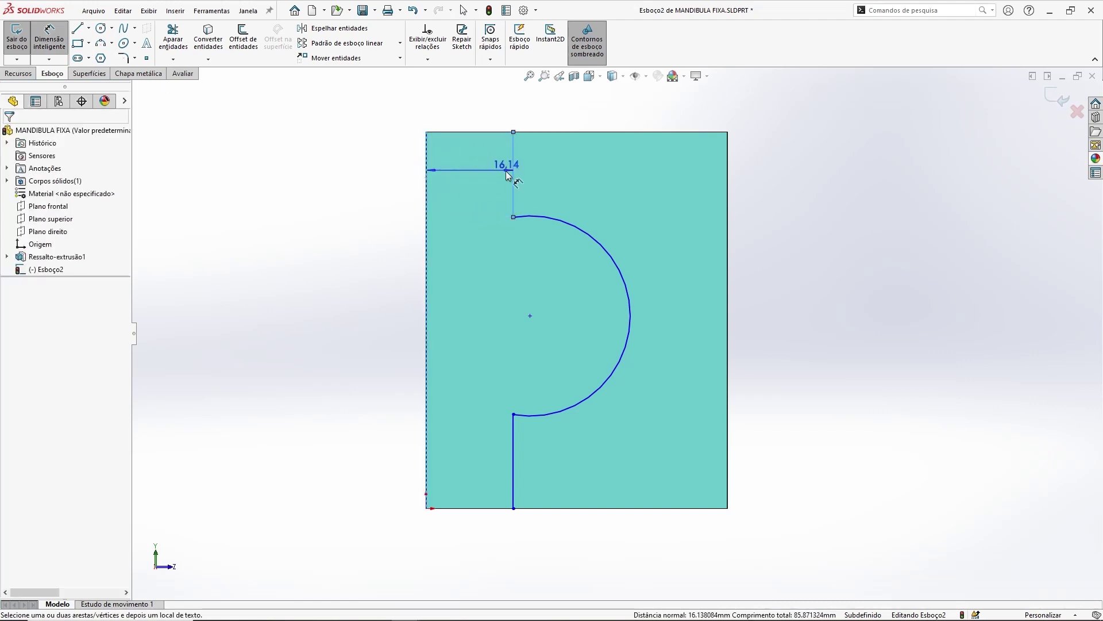
pyautogui.keyDown('ctrl'); pyautogui.moveTo(506, 165); pyautogui.dragTo(524, 228, button='middle'); pyautogui.keyUp('ctrl')
pyautogui.click(500, 167)
pyautogui.write('15')
pyautogui.press('Return')
pyautogui.press('Escape')
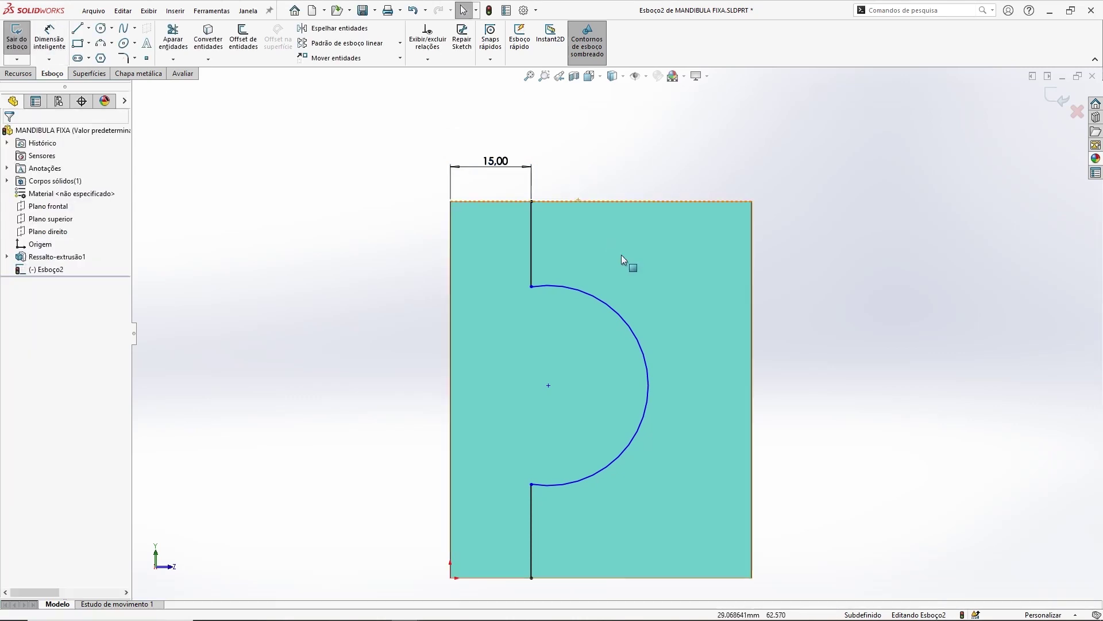
pyautogui.scroll(2, 645, 244)
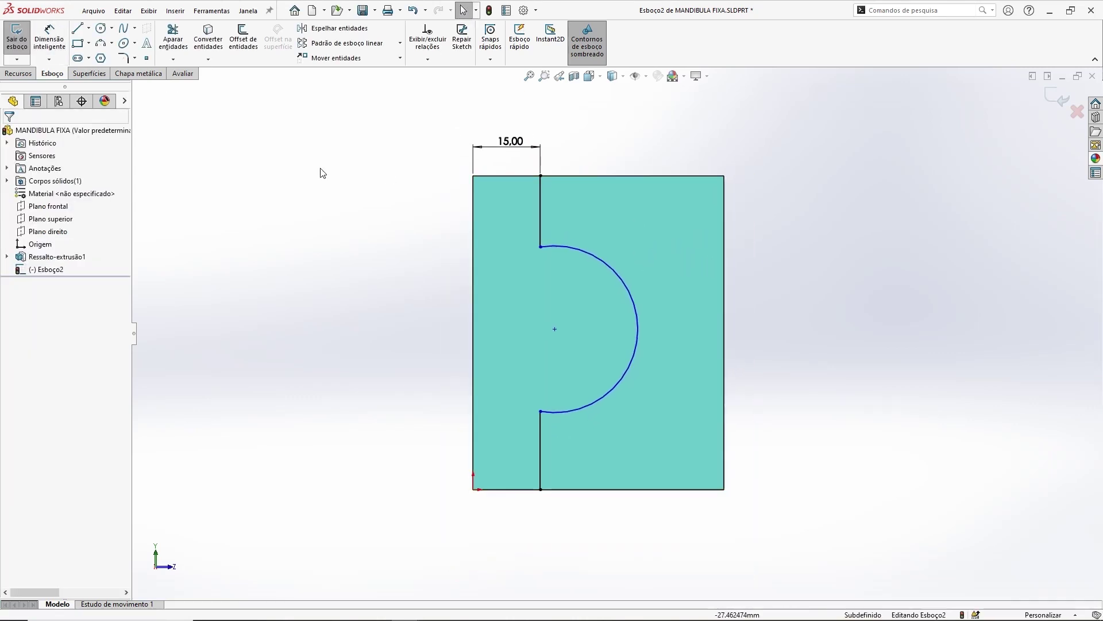
# Set the notch arc radius to 18 mm.
pyautogui.click(49, 44)
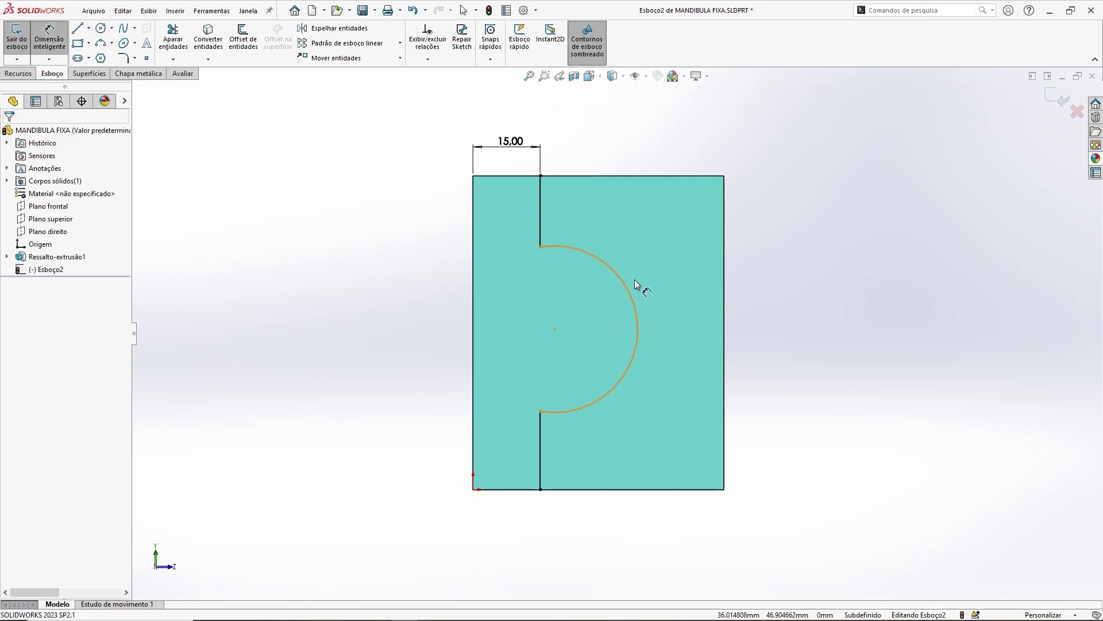
pyautogui.click(629, 289)
pyautogui.click(796, 255)
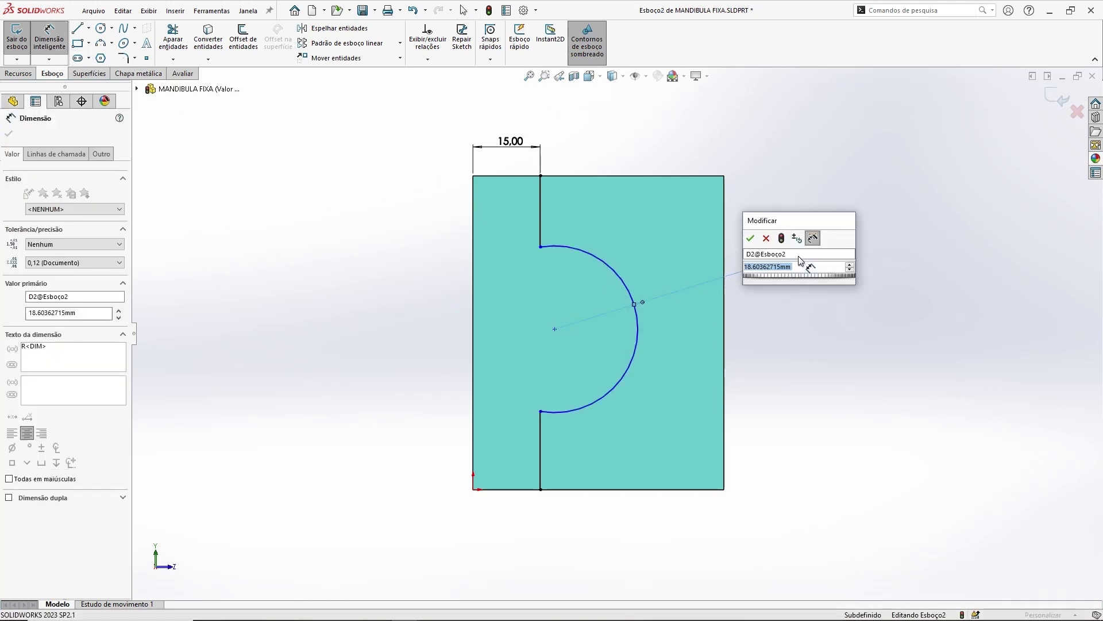
pyautogui.write('18')
pyautogui.press('Return')
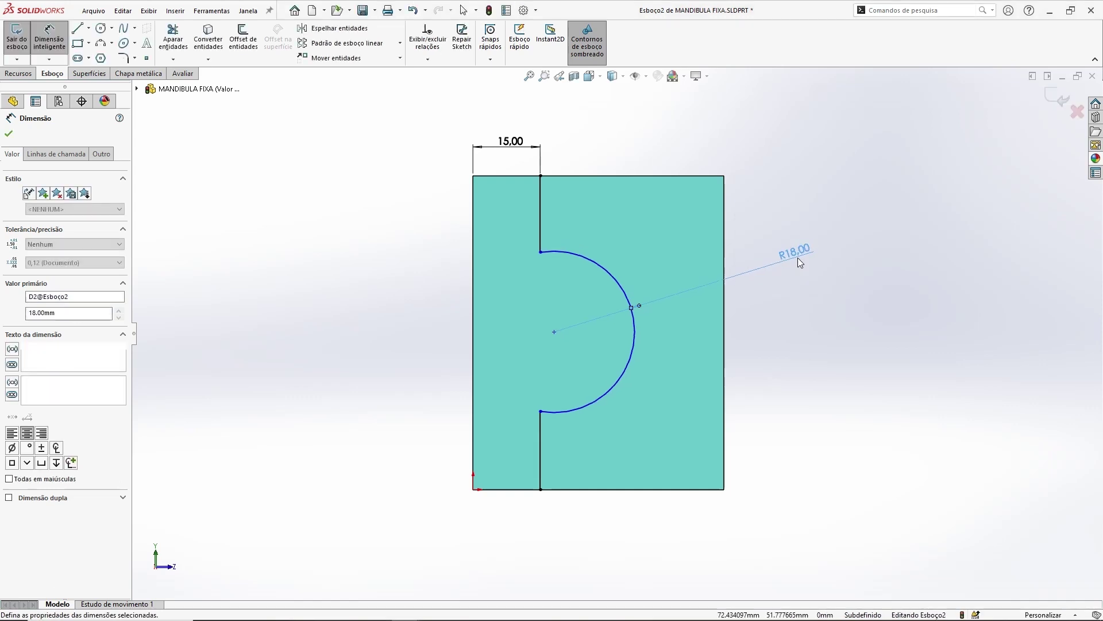
pyautogui.click(775, 353)
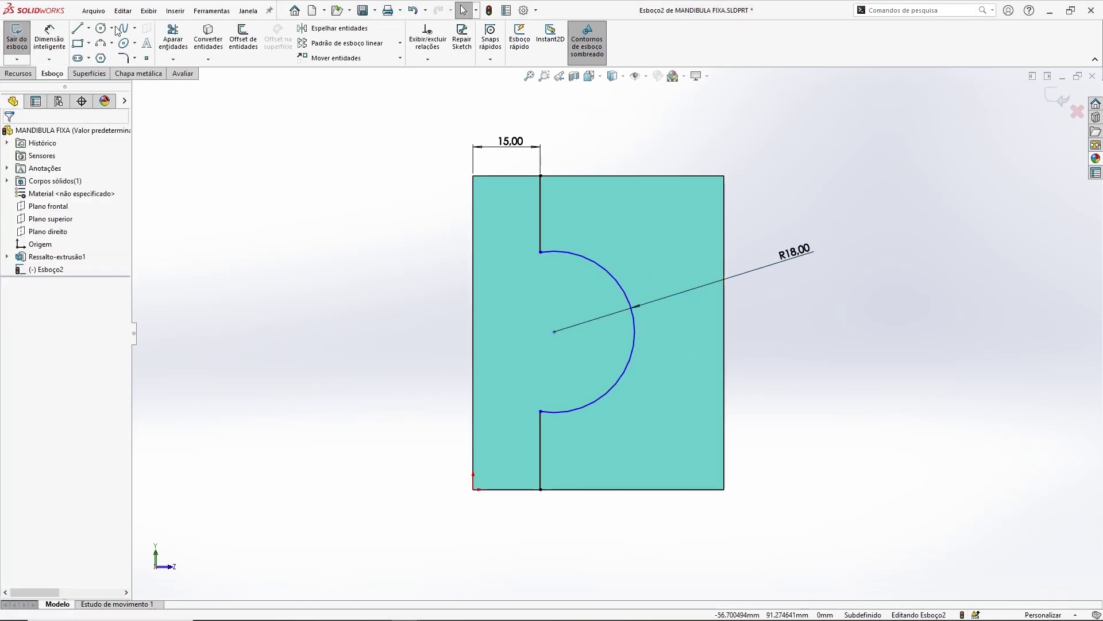
# Dimension the arc centre 21 mm from the jaw's left edge.
pyautogui.click(554, 333)
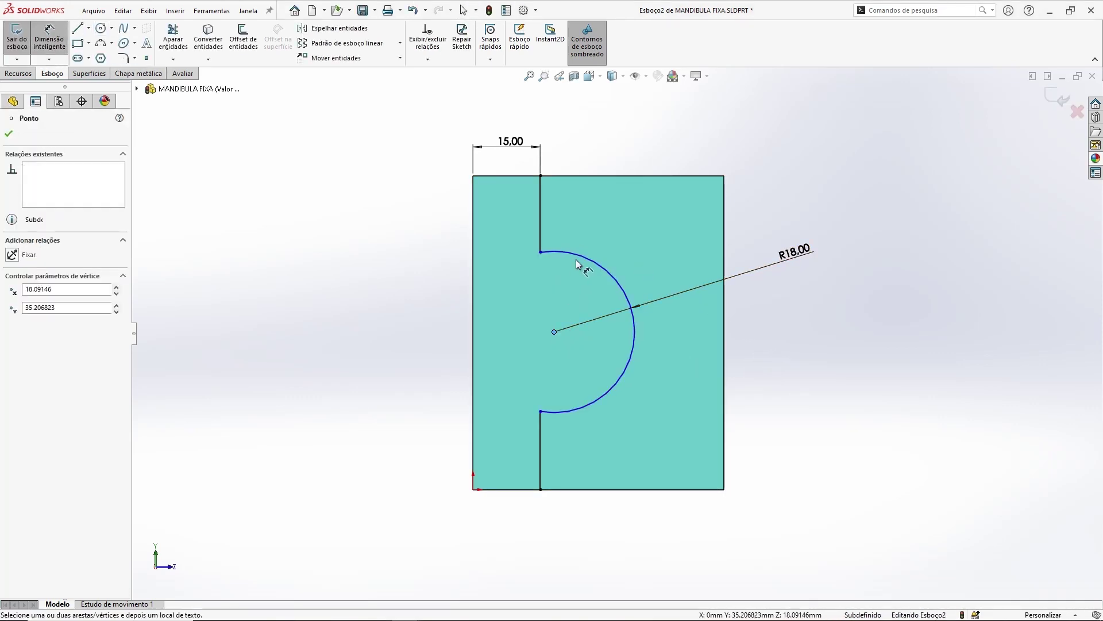
pyautogui.click(475, 305)
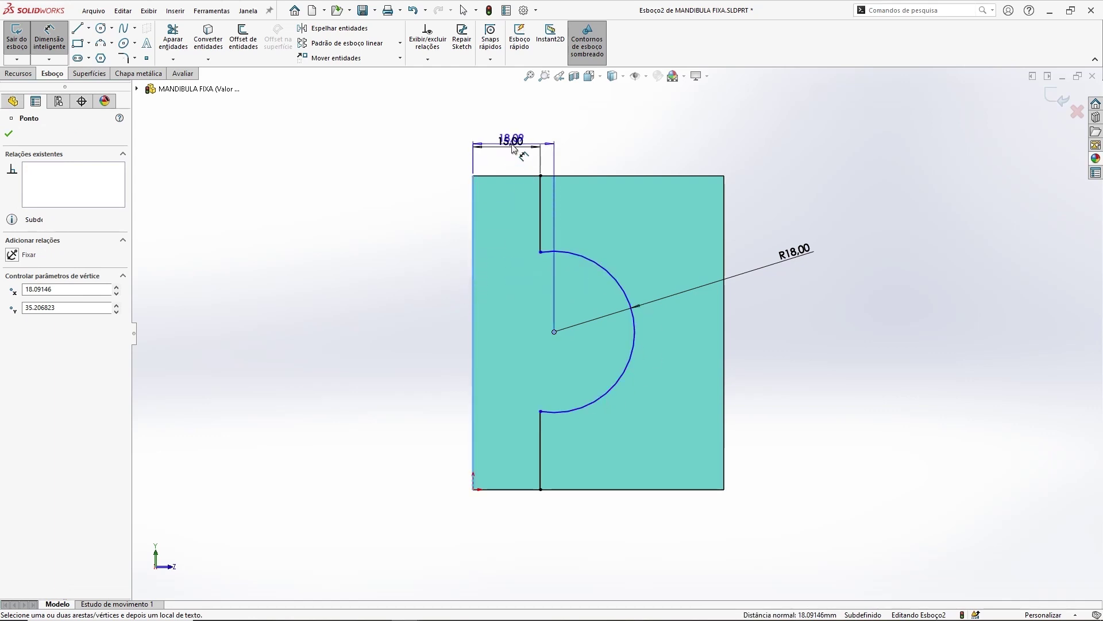
pyautogui.click(534, 138)
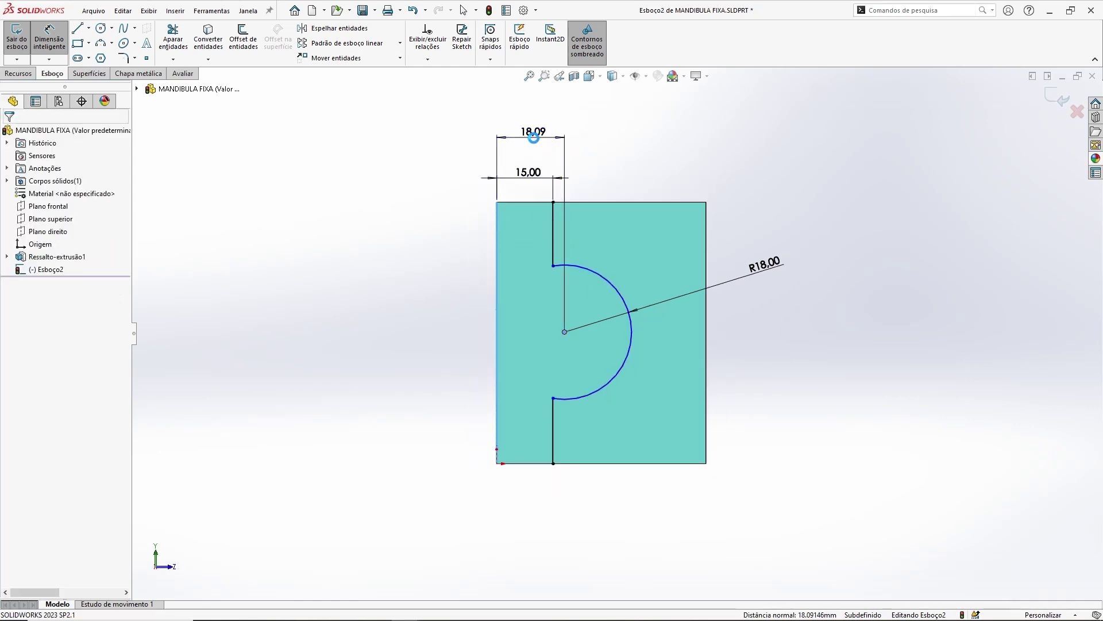
pyautogui.write('21')
pyautogui.press('Return')
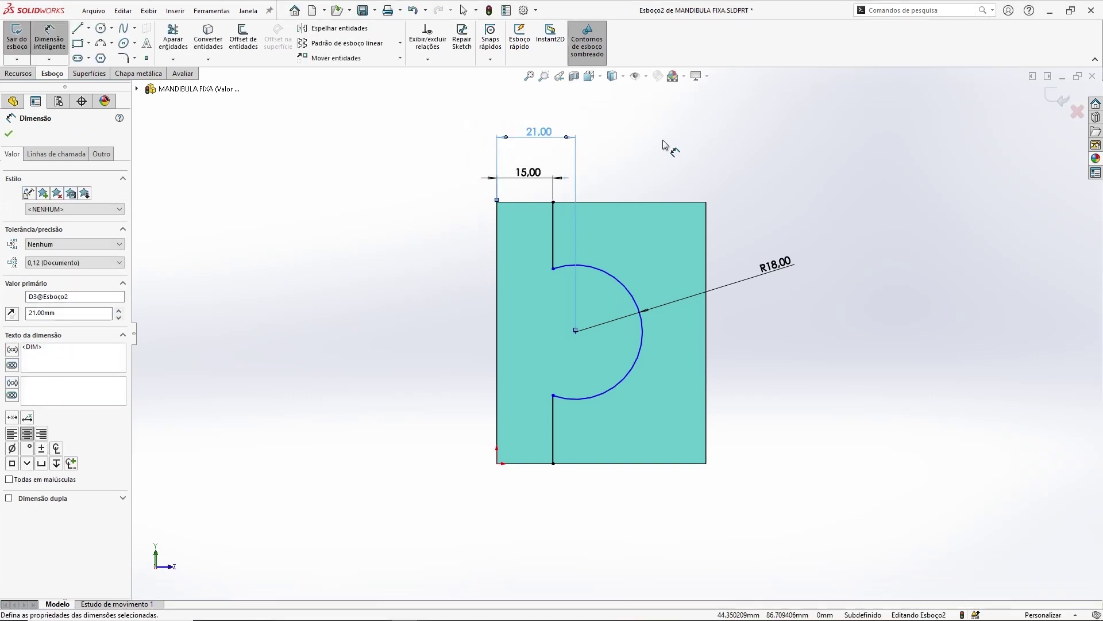
pyautogui.press('Escape')
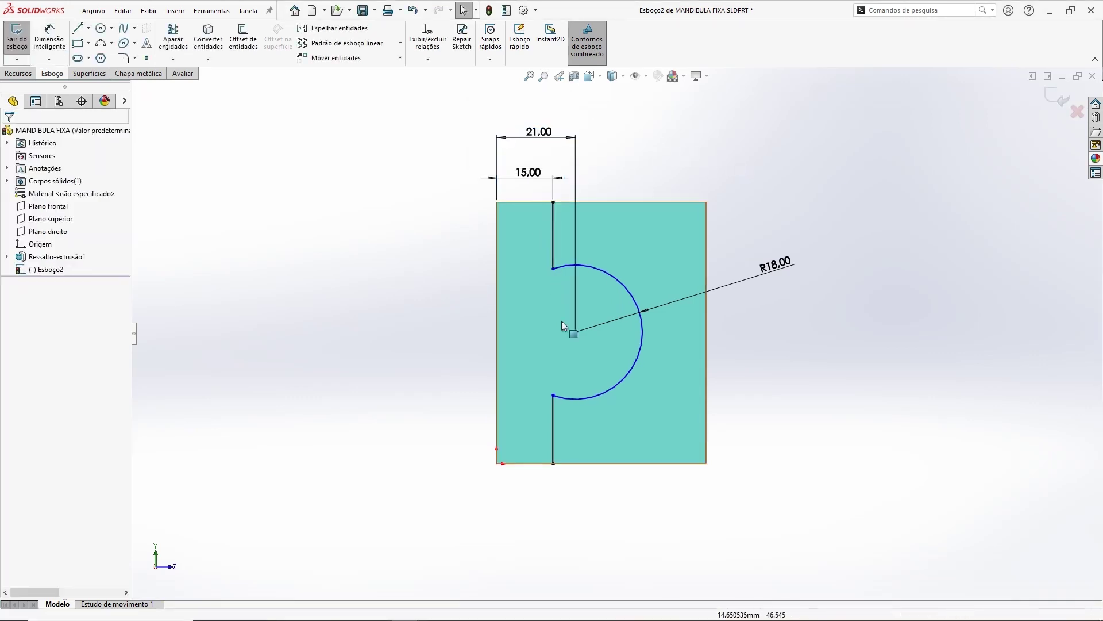
# Move the arc up and place the 15.00 dimension higher above the part.
pyautogui.moveTo(574, 333)
pyautogui.mouseDown()
pyautogui.moveTo(522, 298)
pyautogui.moveTo(520, 312)
pyautogui.mouseUp()
pyautogui.scroll(-1, 630, 388)
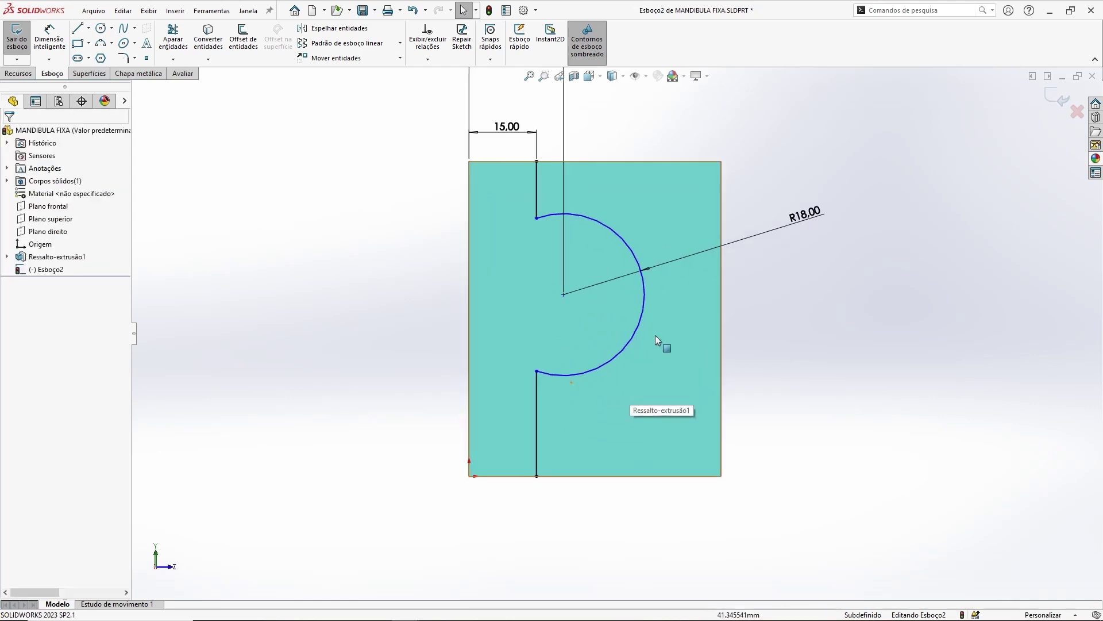
pyautogui.keyDown('ctrl'); pyautogui.moveTo(513, 129); pyautogui.dragTo(497, 172, button='middle'); pyautogui.keyUp('ctrl')
pyautogui.moveTo(498, 173); pyautogui.dragTo(498, 157)
pyautogui.click(913, 230)
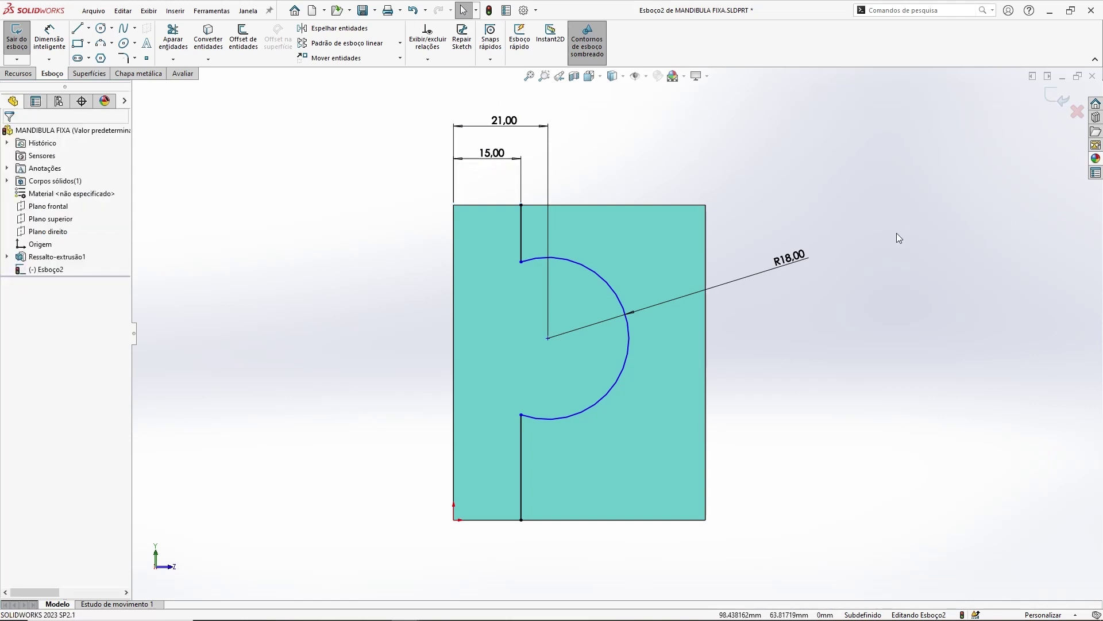
pyautogui.click(522, 230)
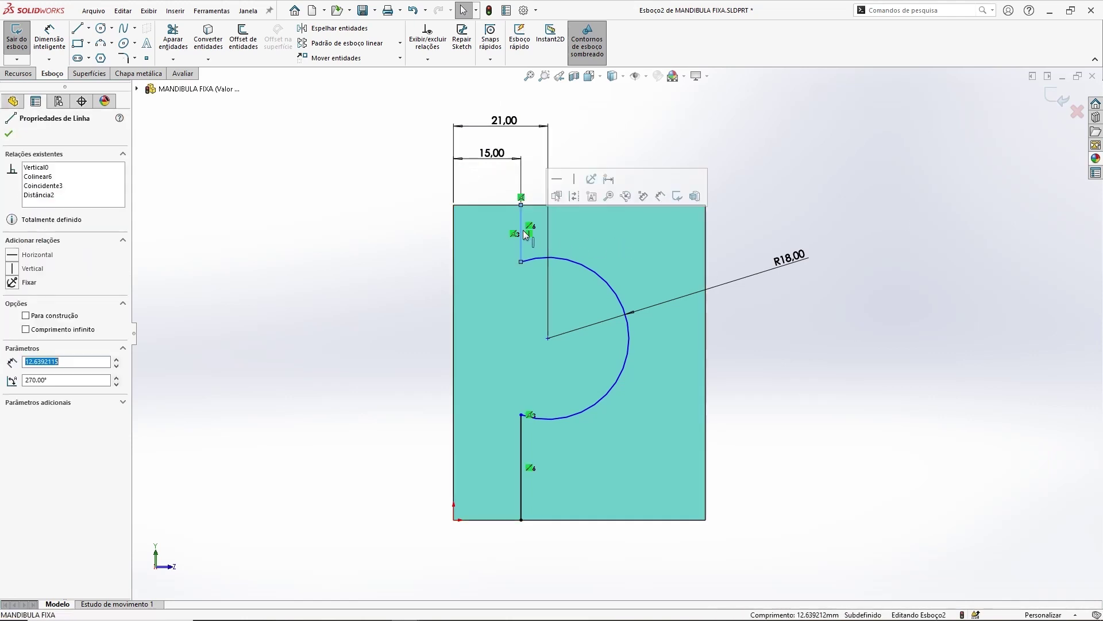
# Try an Equal relation on the two vertical lines, then undo it.
pyautogui.keyDown('ctrl'); pyautogui.click(522, 440); pyautogui.keyUp('ctrl')
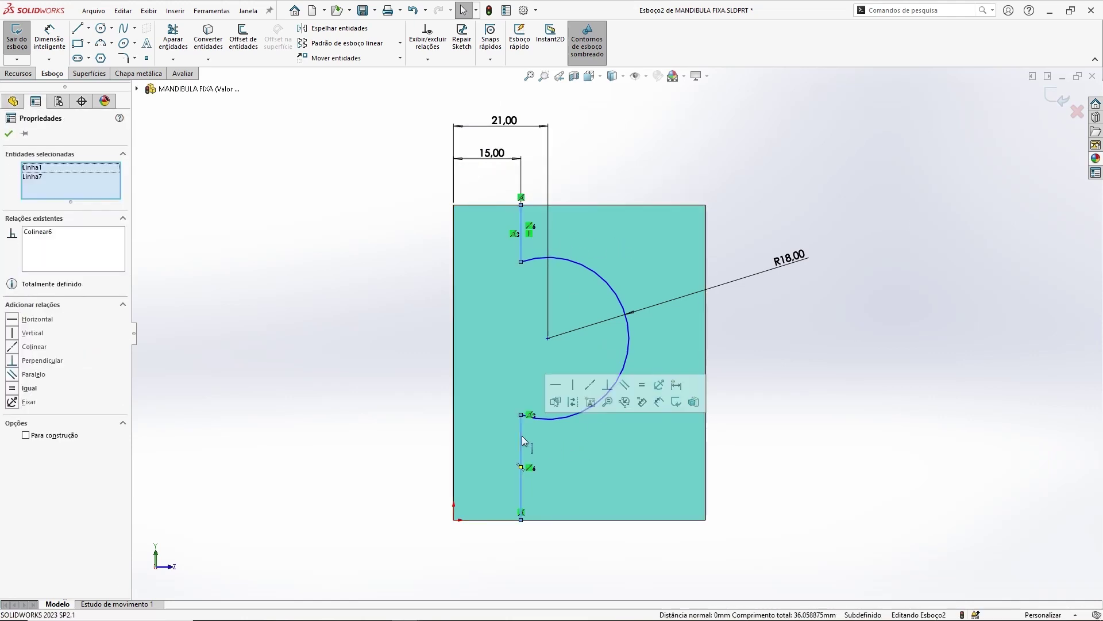
pyautogui.click(645, 388)
pyautogui.click(887, 330)
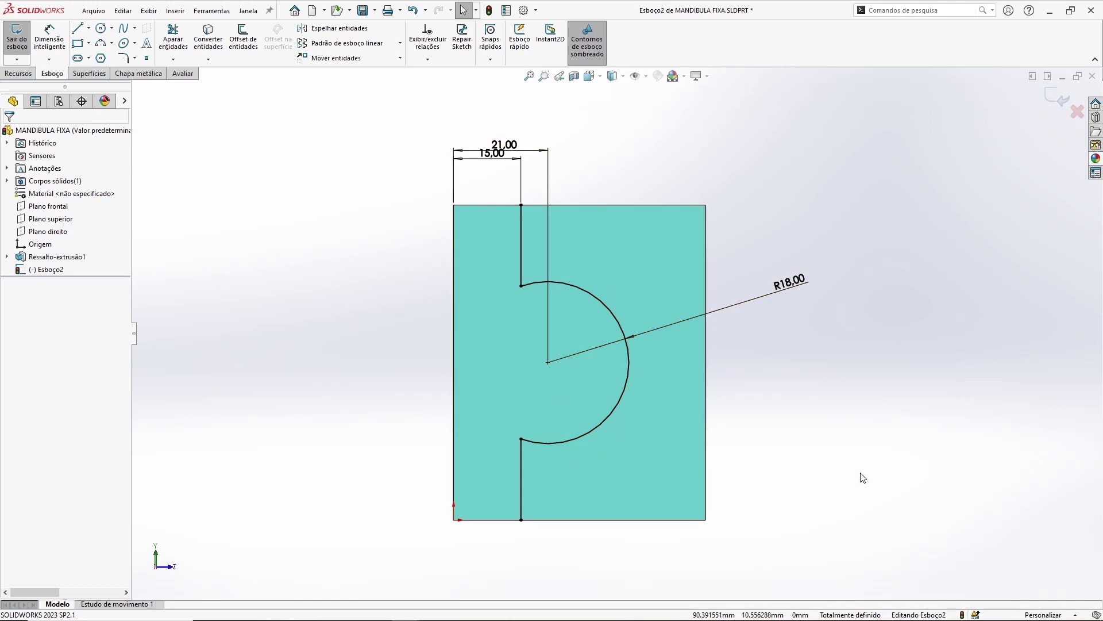
pyautogui.hotkey('ctrl', 'z')
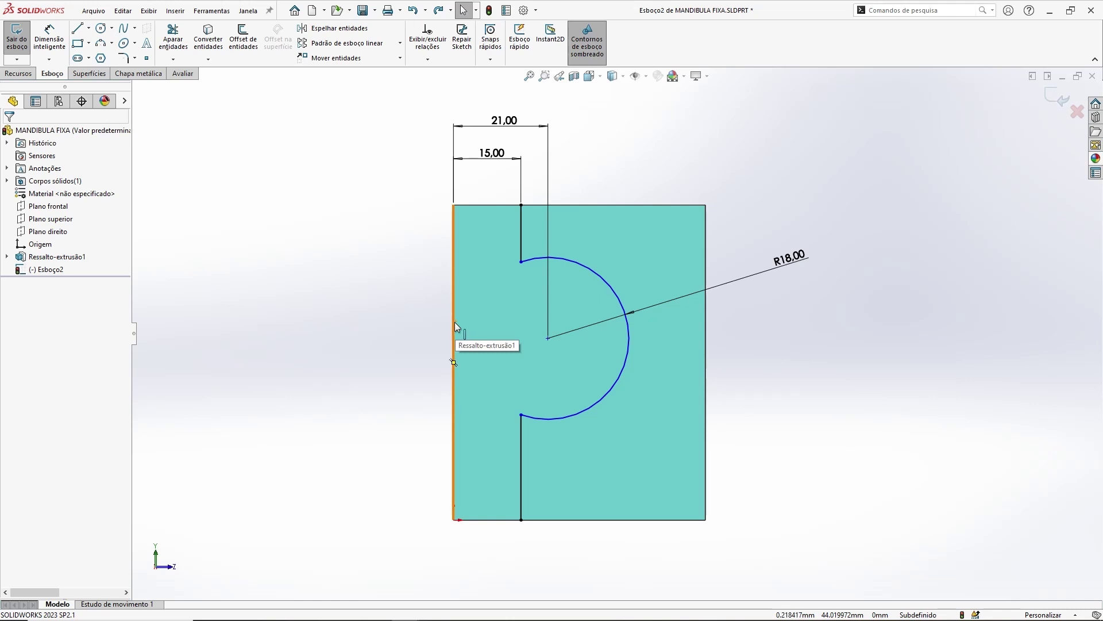
pyautogui.click(453, 287)
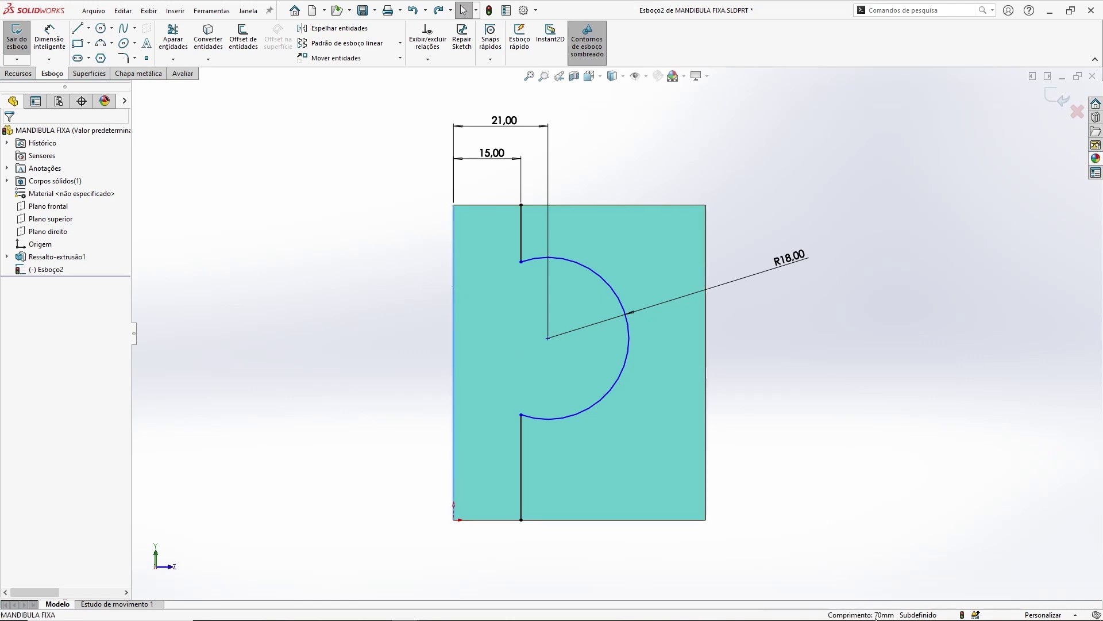
# Add a 35 mm vertical dimension from the jaw's top edge to the arc centre.
pyautogui.click(227, 99)
pyautogui.click(49, 36)
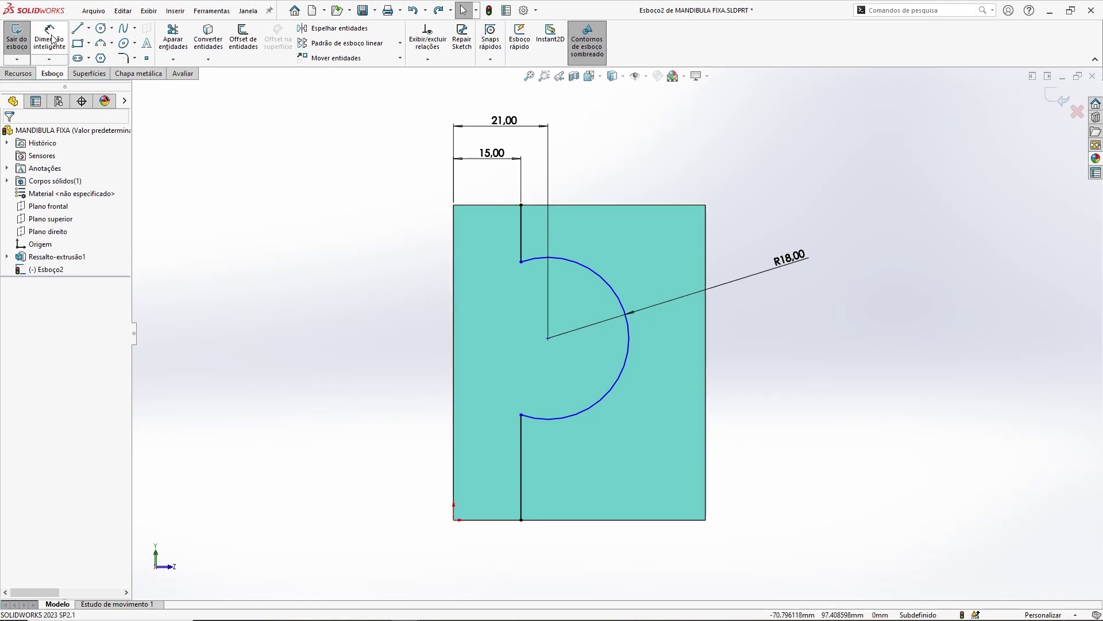
pyautogui.click(548, 338)
pyautogui.click(583, 205)
pyautogui.click(386, 279)
pyautogui.write('35')
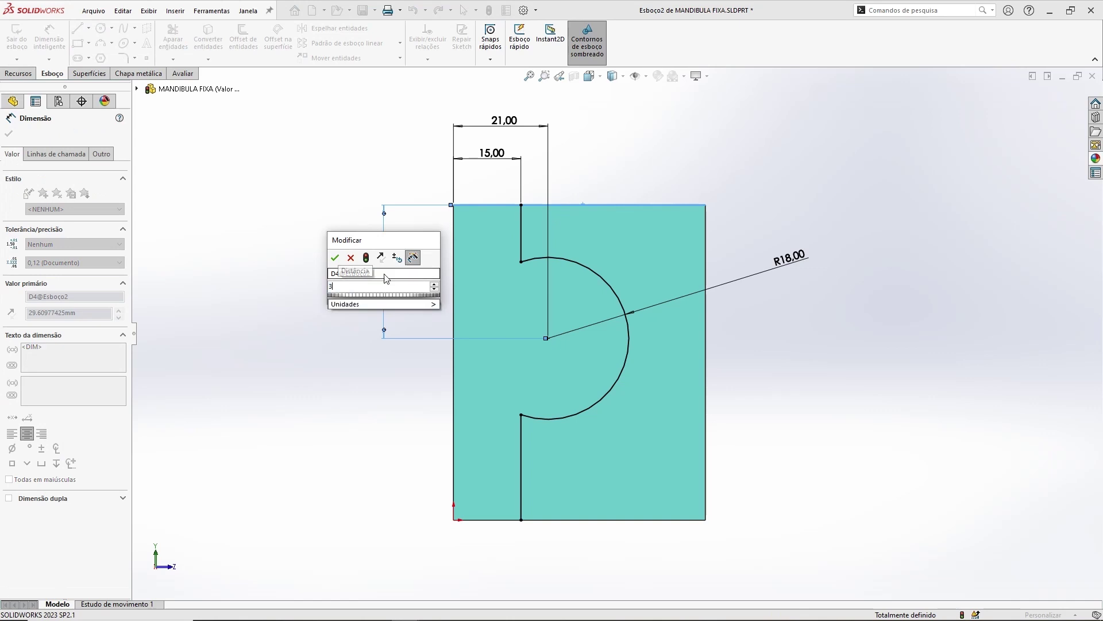
pyautogui.press('Return')
pyautogui.press('Escape')
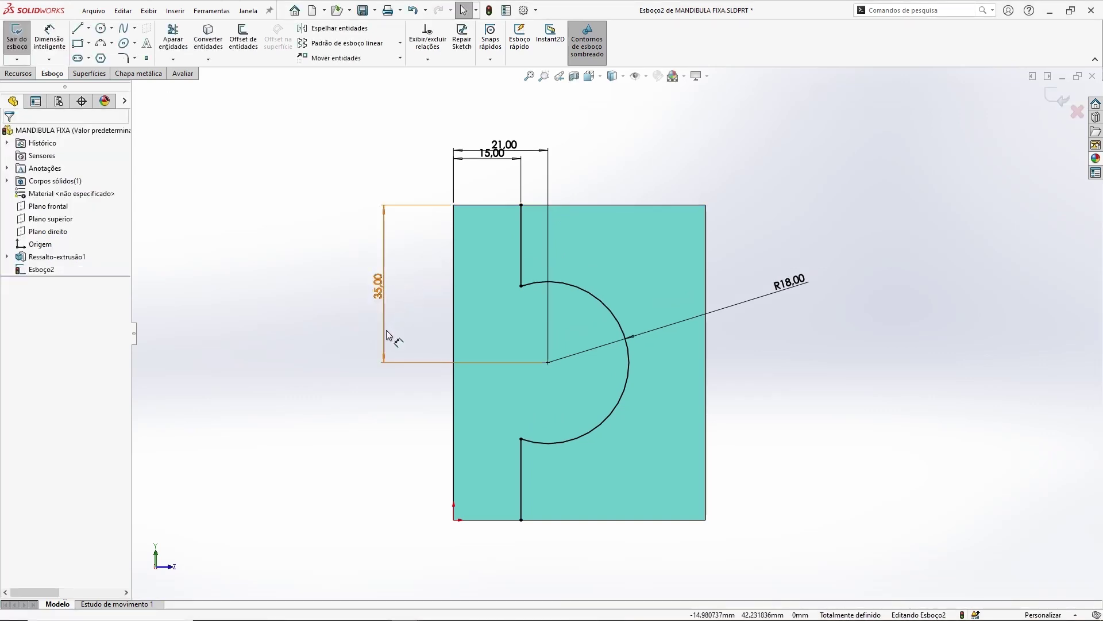
# Delete the 35.00 dimension and drag the arc centre higher on the jaw face.
pyautogui.click(385, 330)
pyautogui.press('Delete')
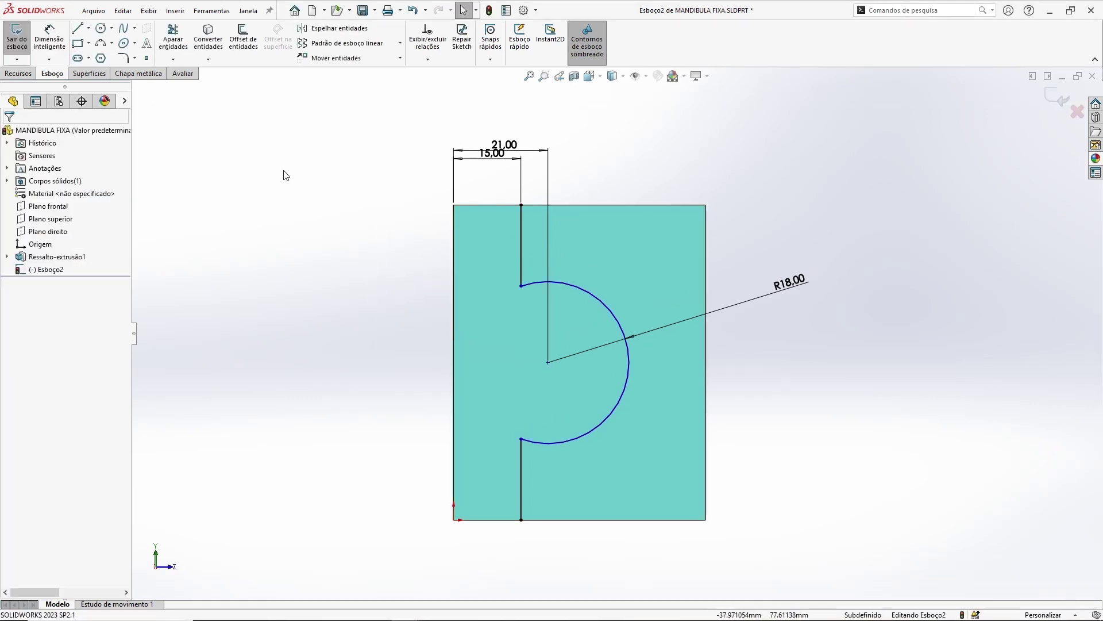
pyautogui.moveTo(548, 362); pyautogui.dragTo(551, 320)
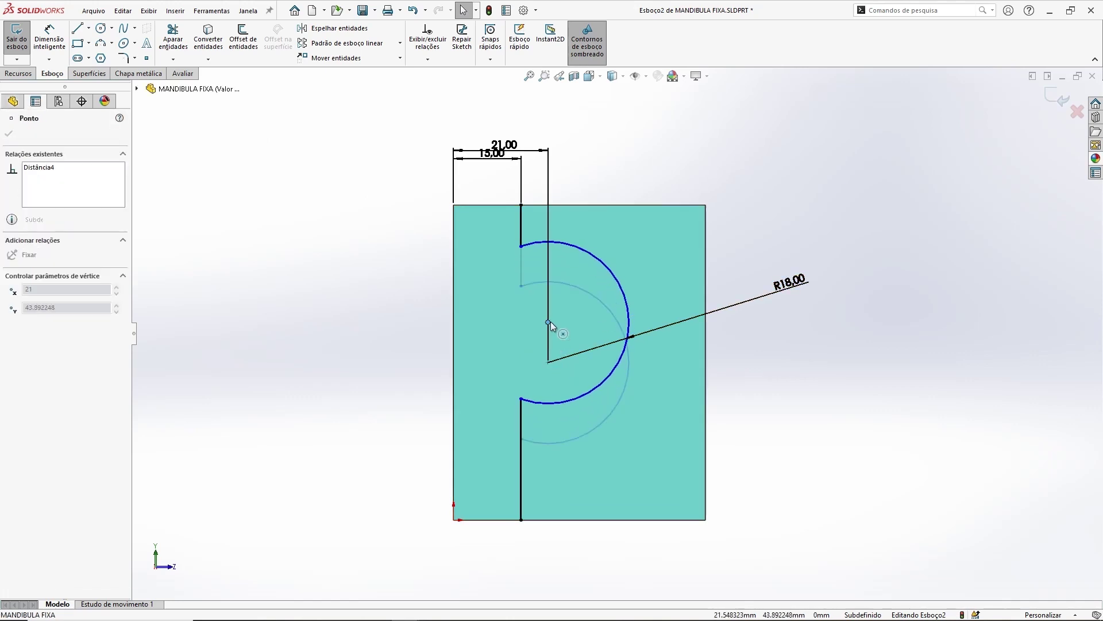
pyautogui.click(326, 254)
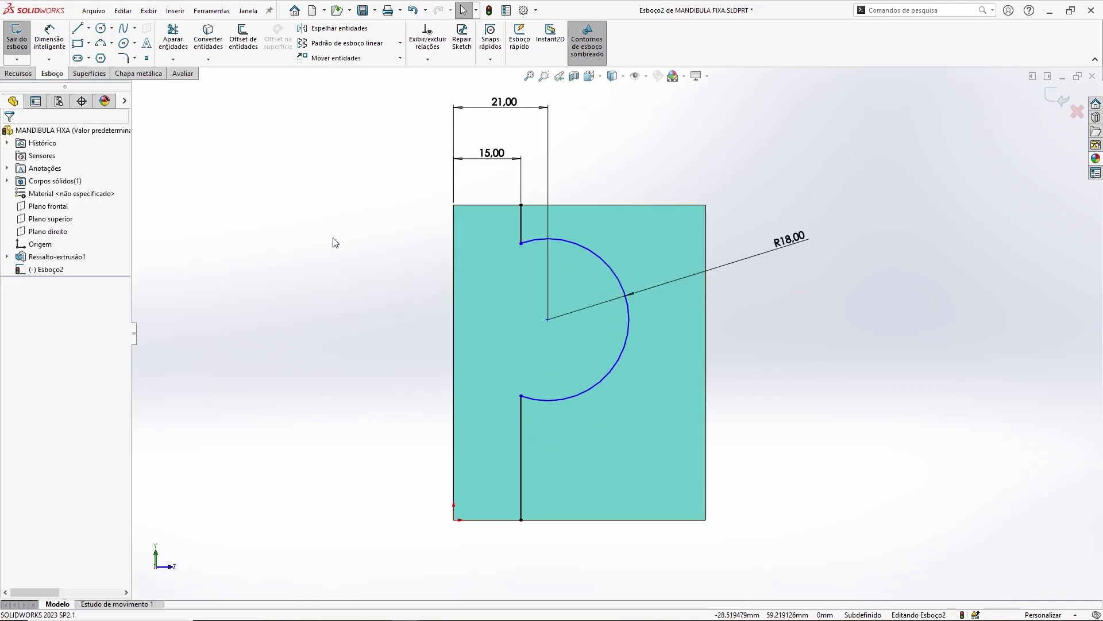
# Draw a horizontal construction line from the jaw's right edge to the arc centre.
pyautogui.click(80, 32)
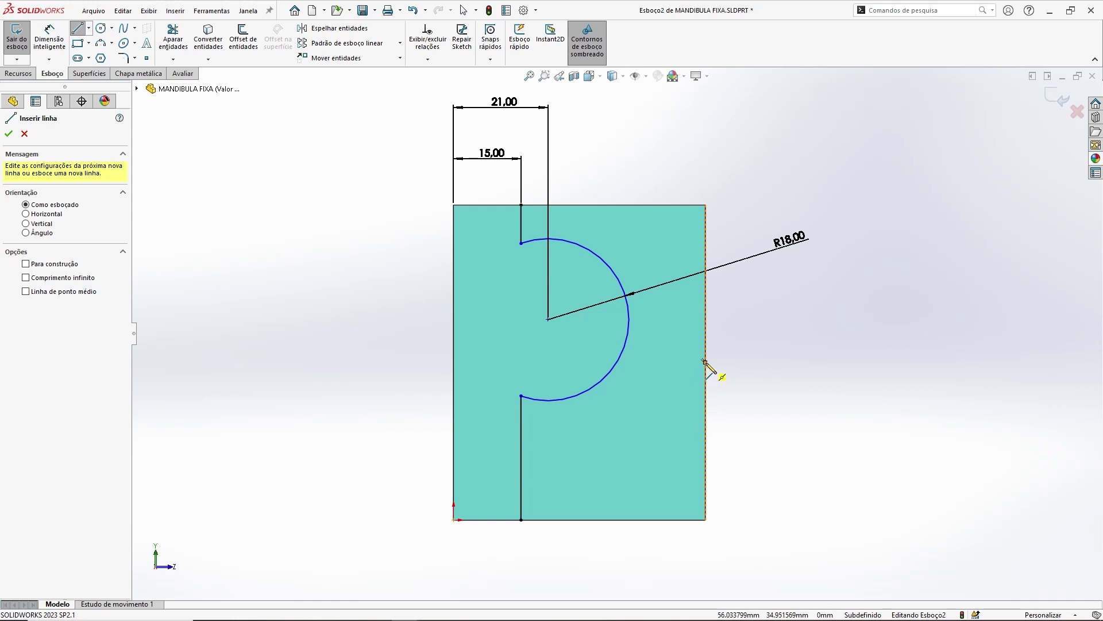
pyautogui.click(706, 362)
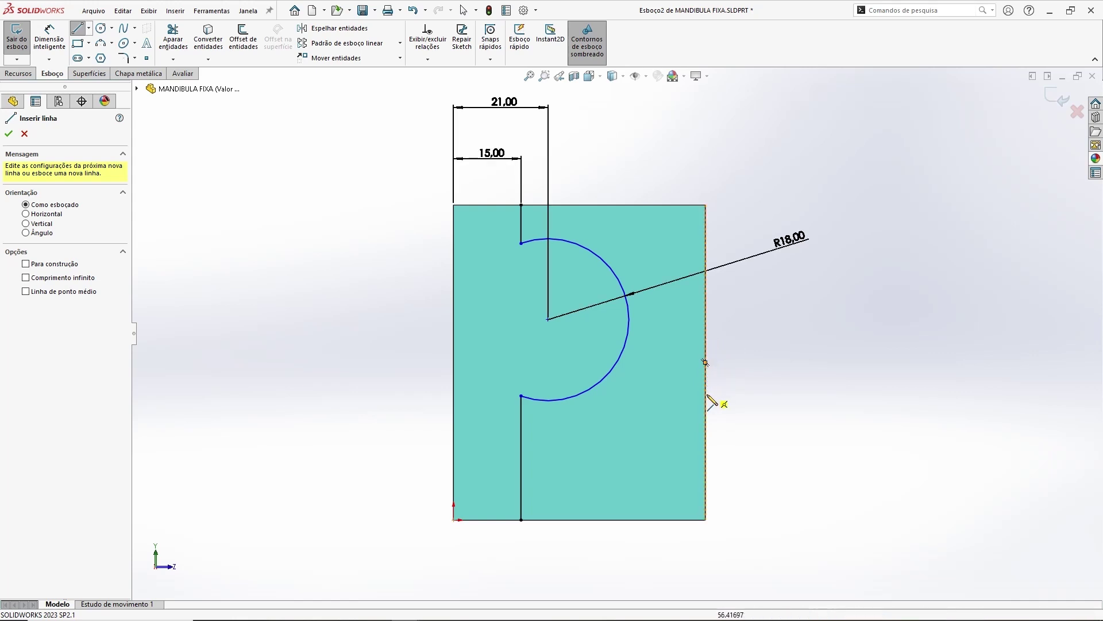
pyautogui.click(706, 362)
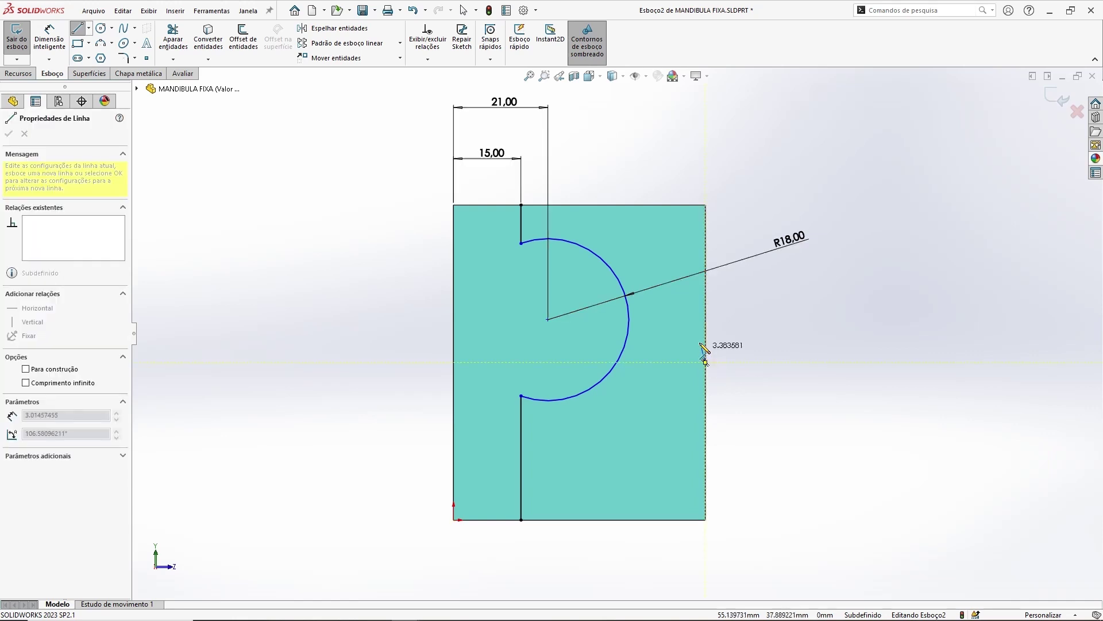
pyautogui.click(548, 319)
pyautogui.press('Escape')
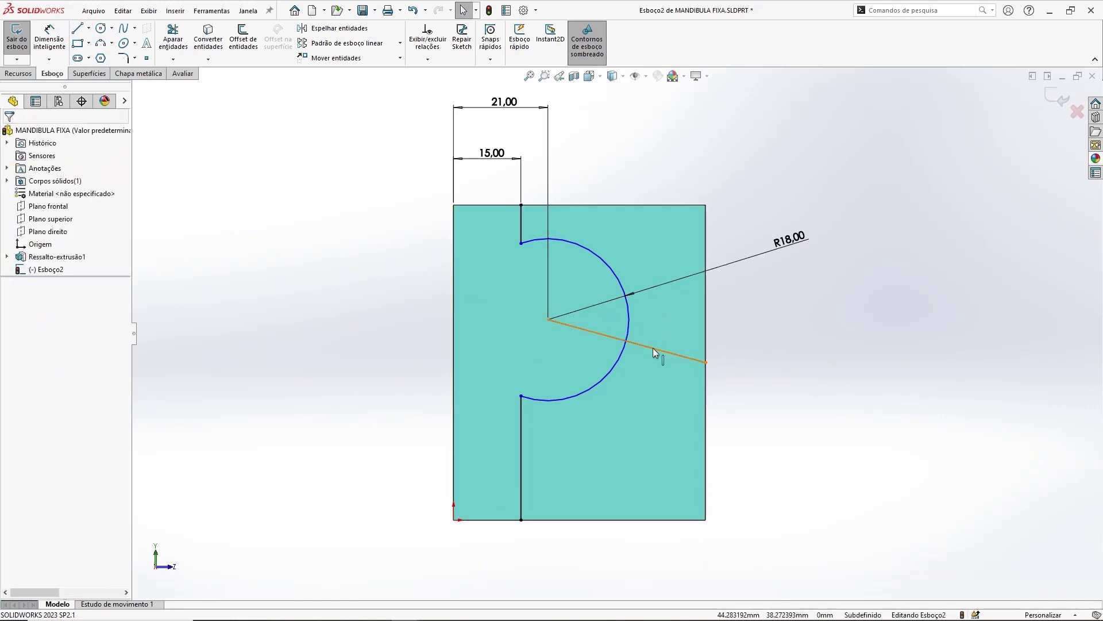
pyautogui.click(653, 347)
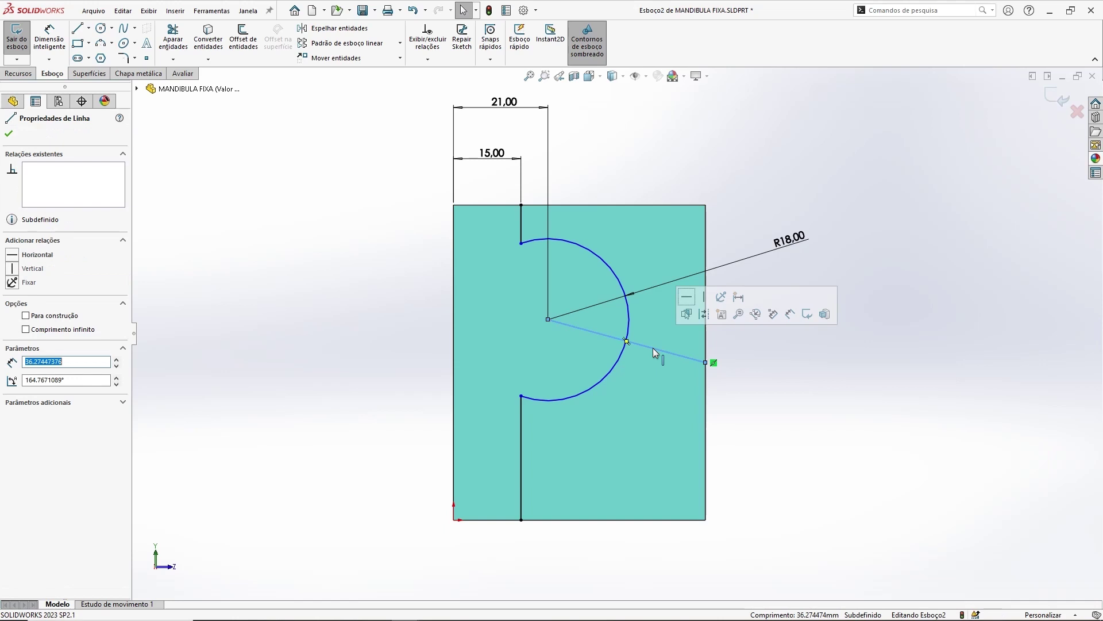
pyautogui.click(688, 299)
pyautogui.press('Escape')
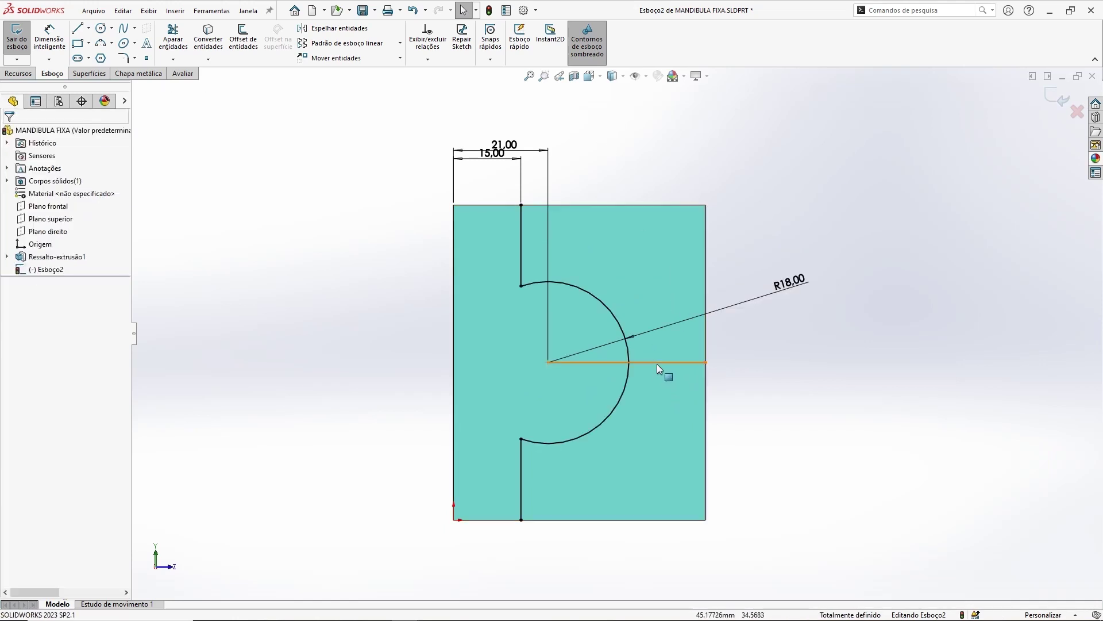
pyautogui.click(657, 364)
pyautogui.click(44, 319)
pyautogui.click(304, 333)
# Reposition the 15.00 and R18.00 dimensions to clearer spots.
pyautogui.moveTo(493, 154)
pyautogui.mouseDown()
pyautogui.moveTo(497, 183)
pyautogui.moveTo(502, 133)
pyautogui.mouseUp()
pyautogui.click(785, 270)
pyautogui.moveTo(785, 270); pyautogui.dragTo(747, 261)
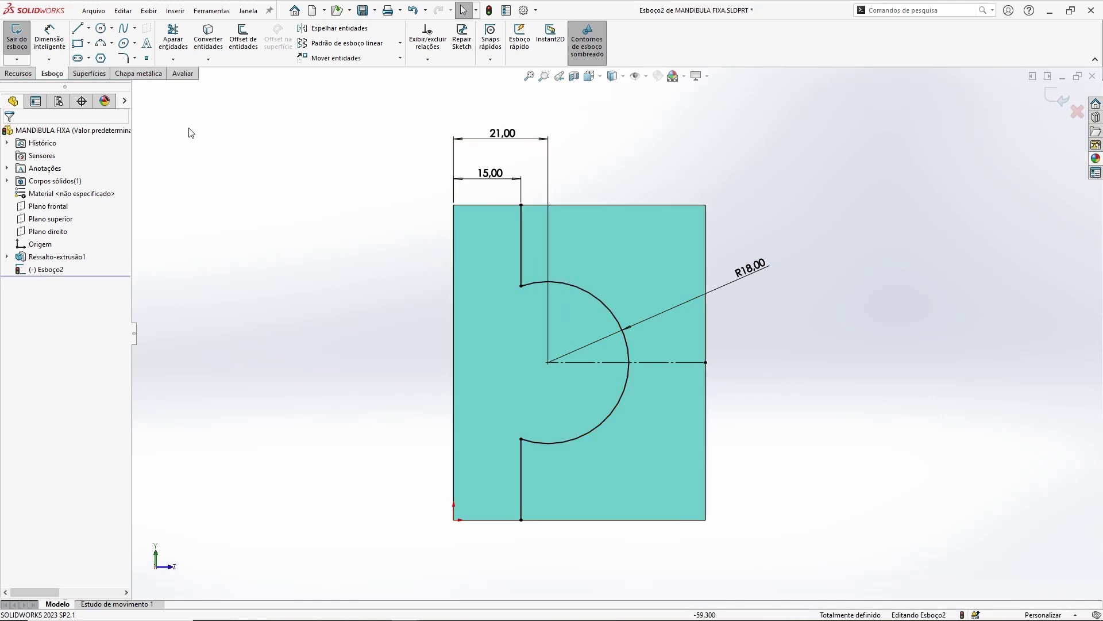
pyautogui.click(136, 59)
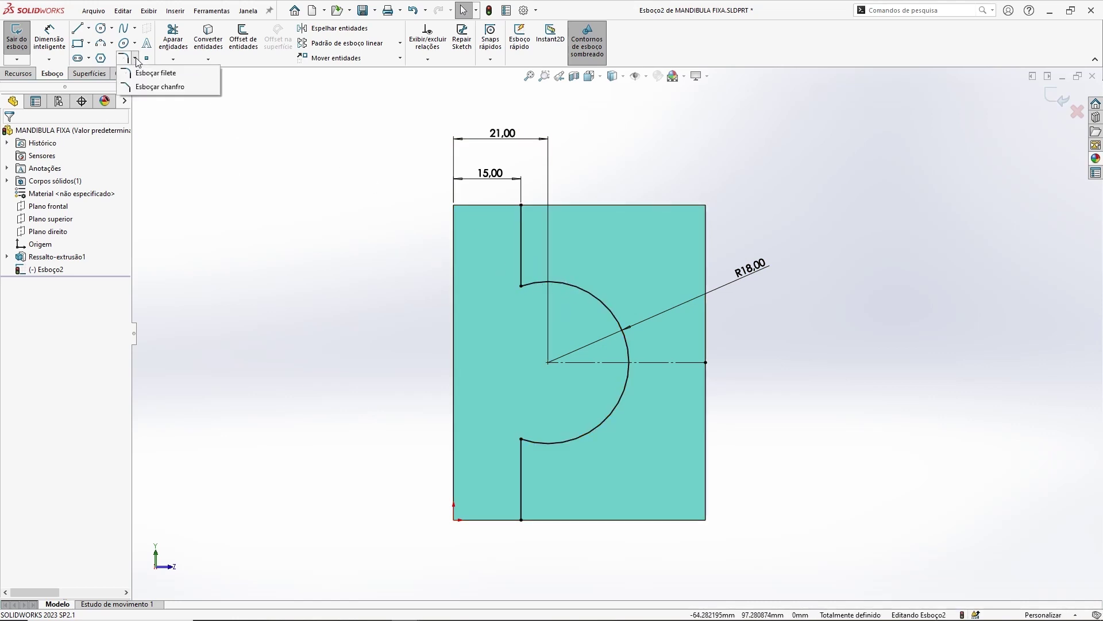
# Round the upper and lower vertical-line-to-arc corners with R10 sketch fillets.
pyautogui.click(167, 74)
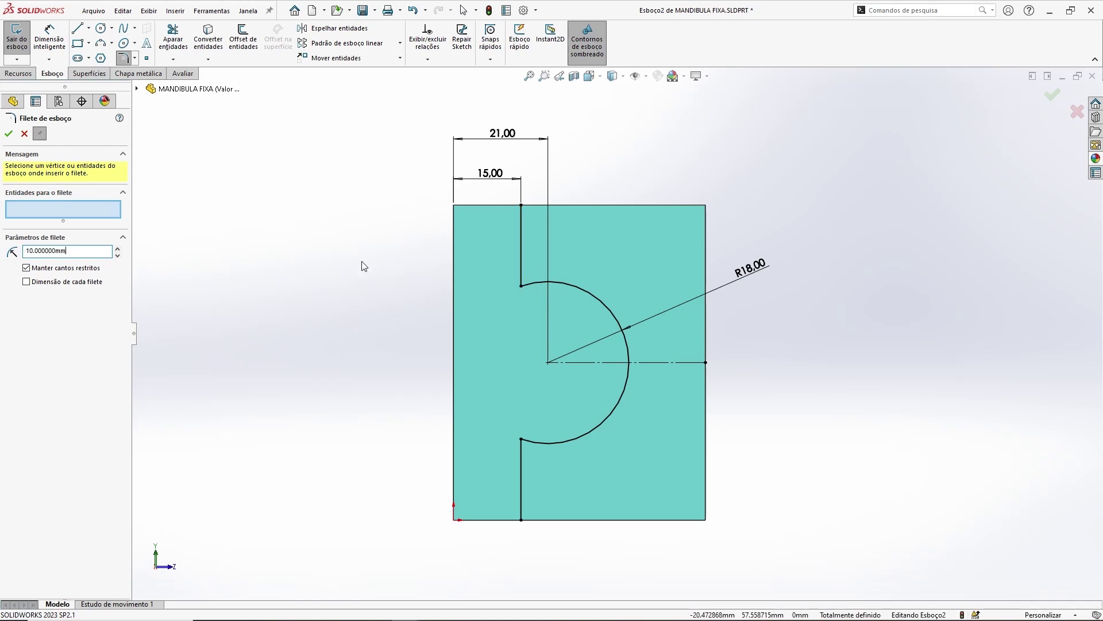
pyautogui.click(522, 250)
pyautogui.click(535, 281)
pyautogui.press('Return')
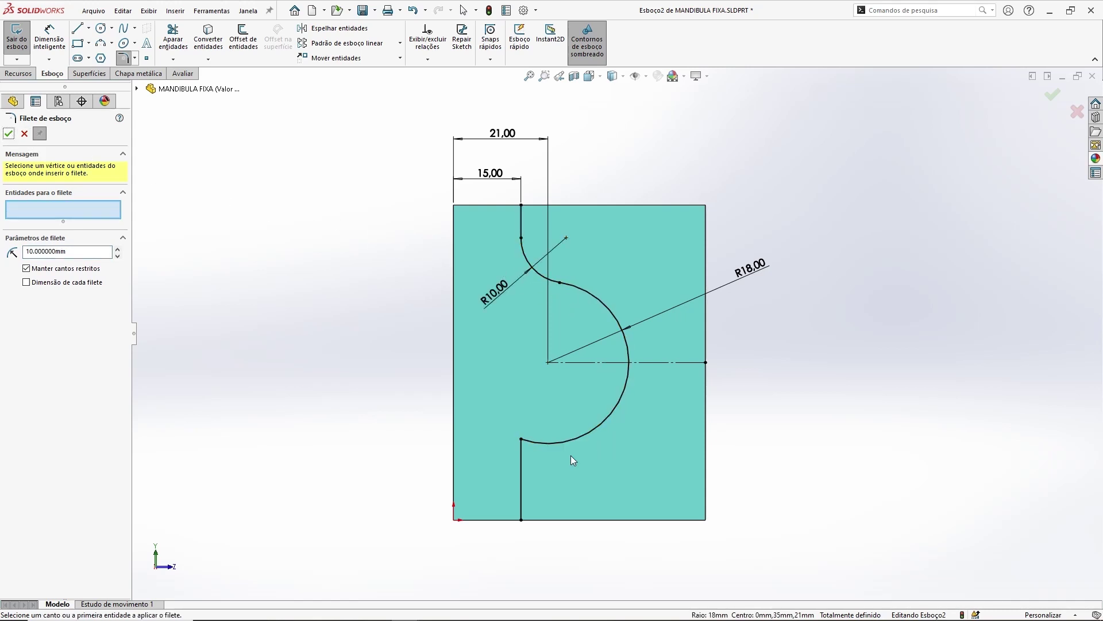
pyautogui.click(521, 438)
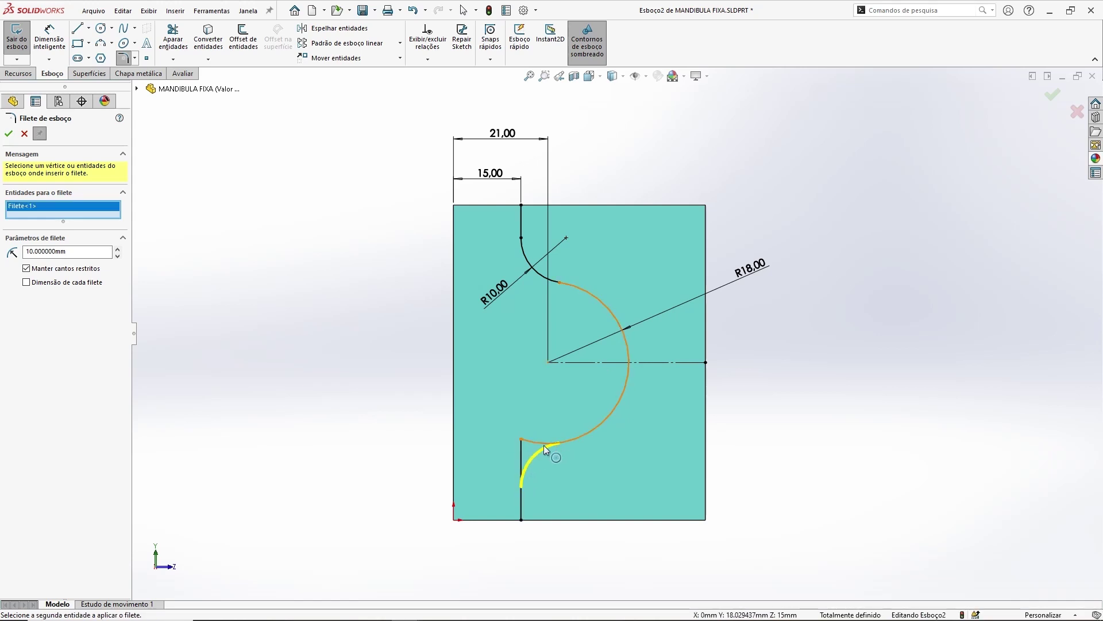
pyautogui.click(9, 137)
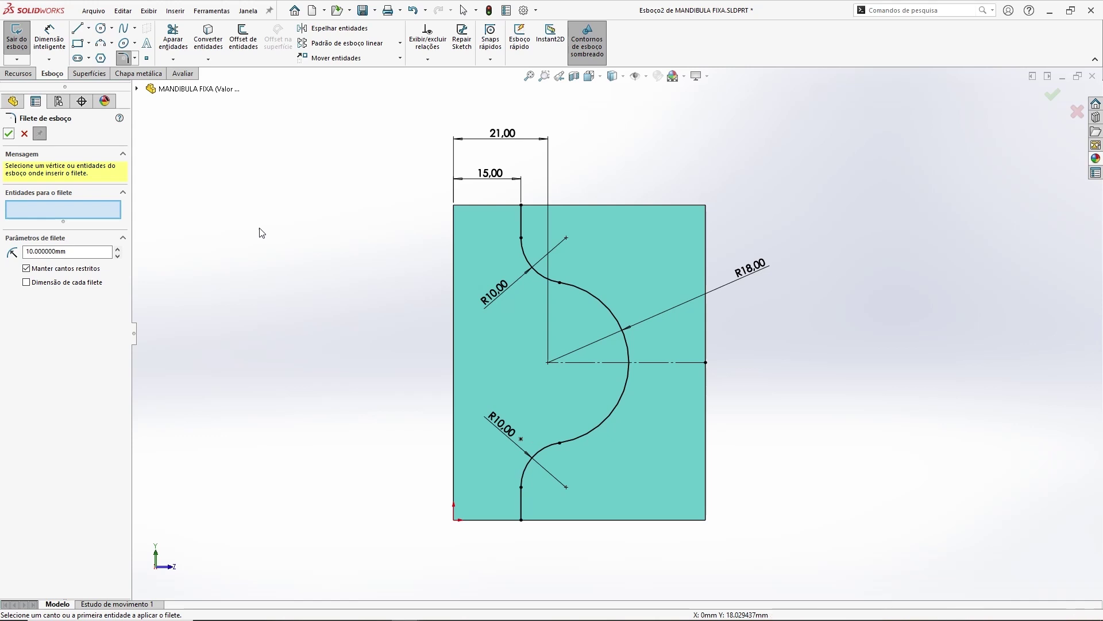
pyautogui.press('Escape')
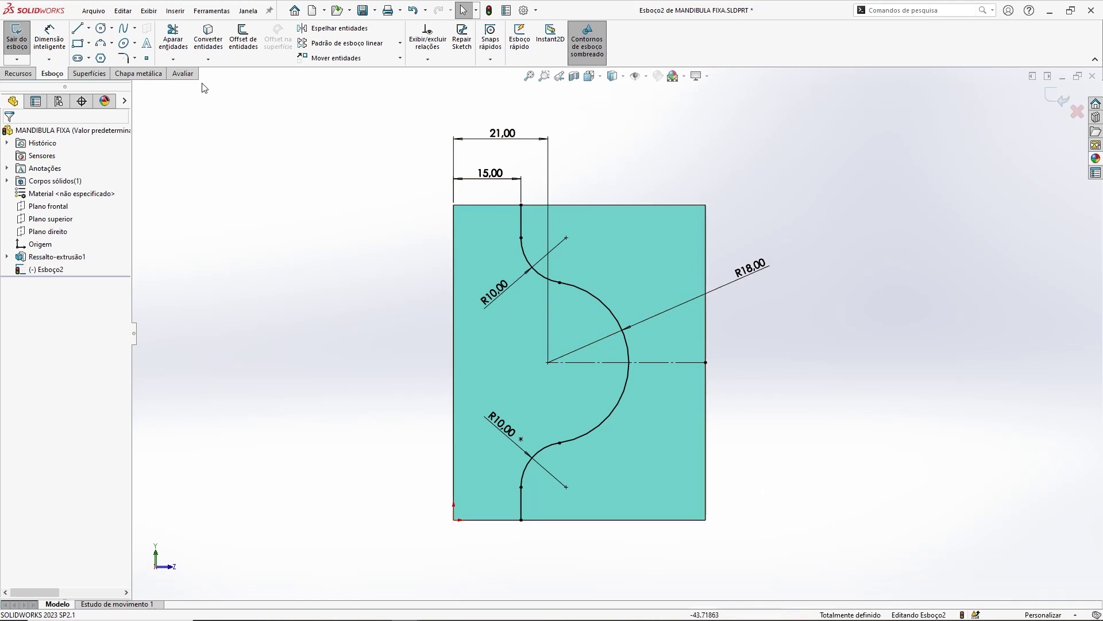
pyautogui.click(80, 30)
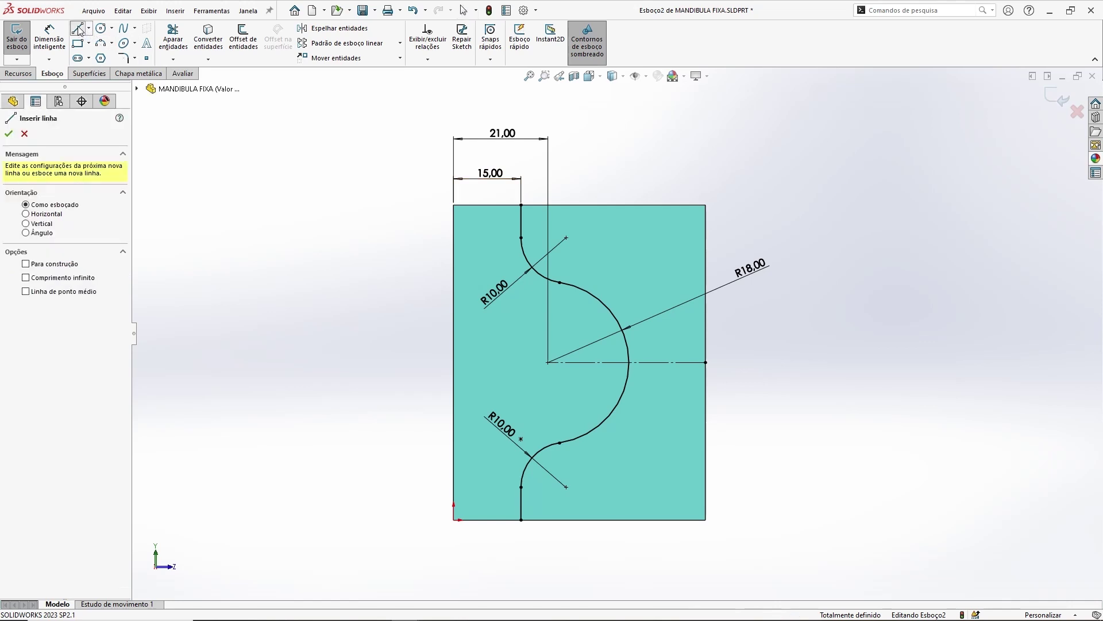
# Draw top, right and bottom lines closing the area right of the notch, then delete the top line.
pyautogui.click(521, 205)
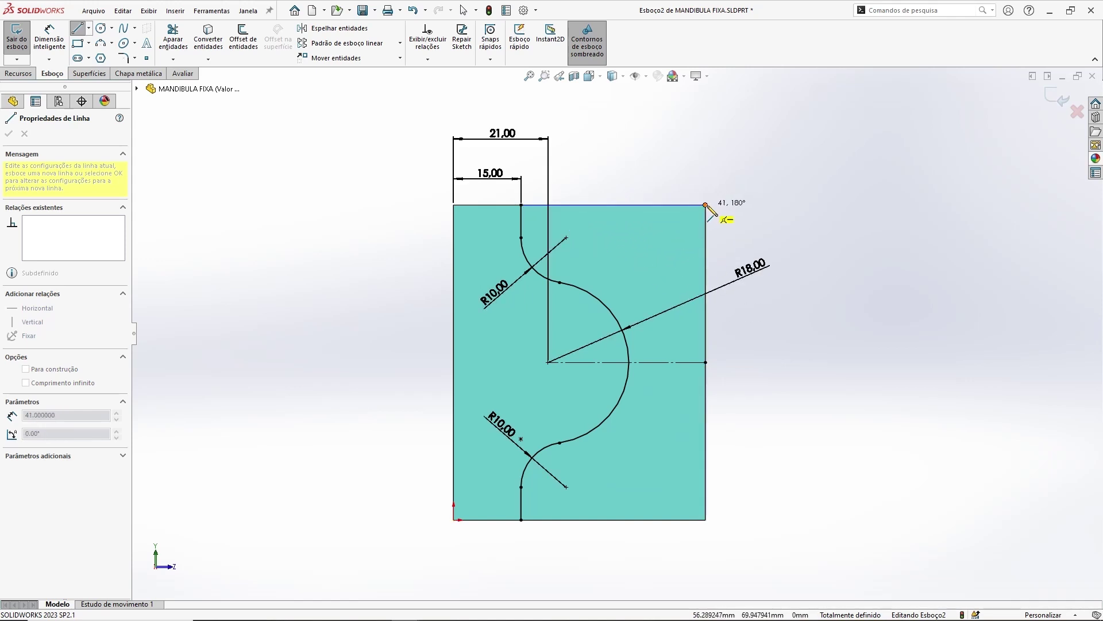
pyautogui.click(706, 205)
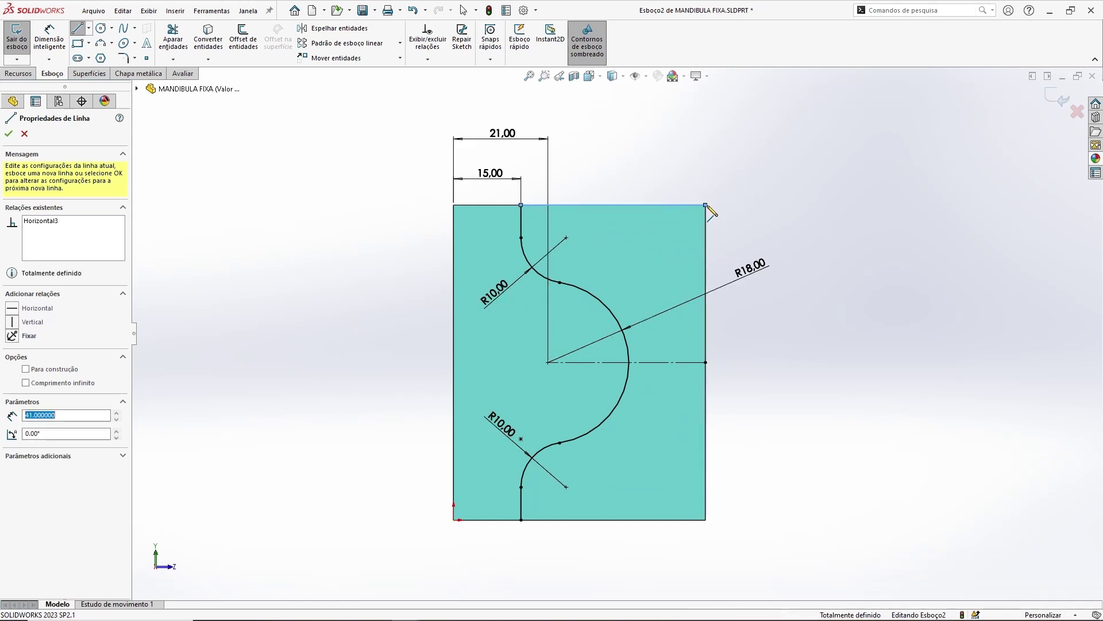
pyautogui.click(706, 520)
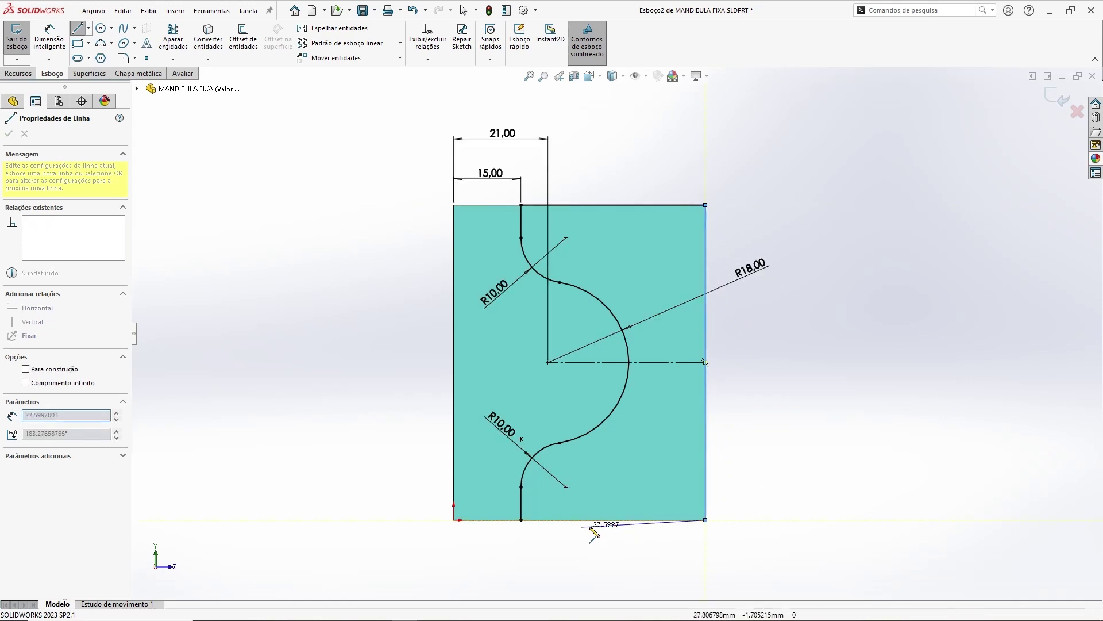
pyautogui.click(521, 519)
pyautogui.press('Escape')
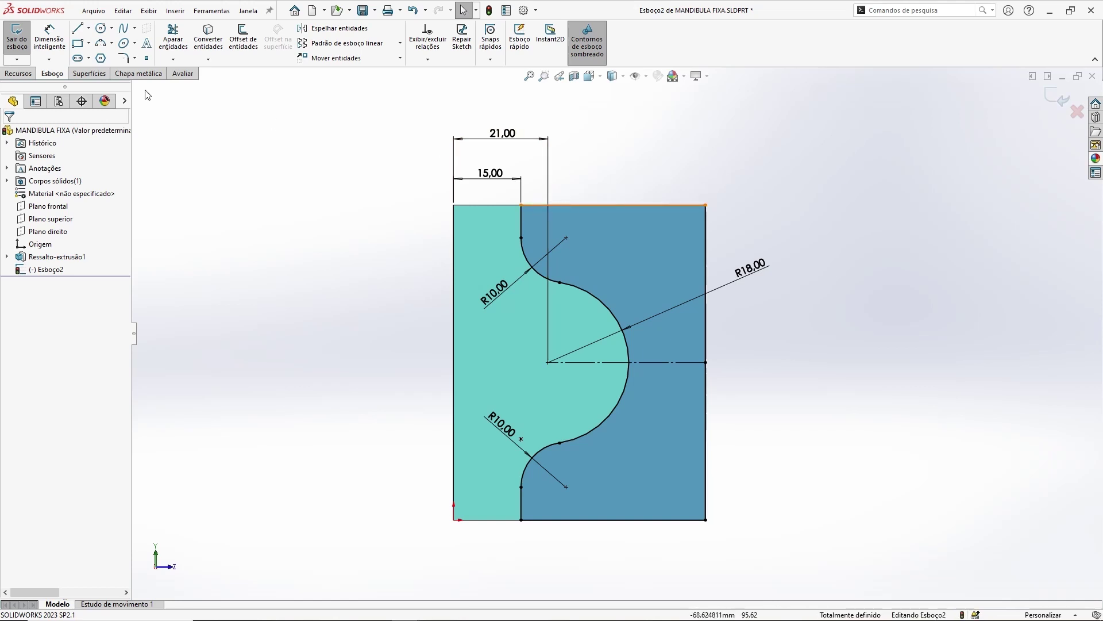
pyautogui.click(598, 205)
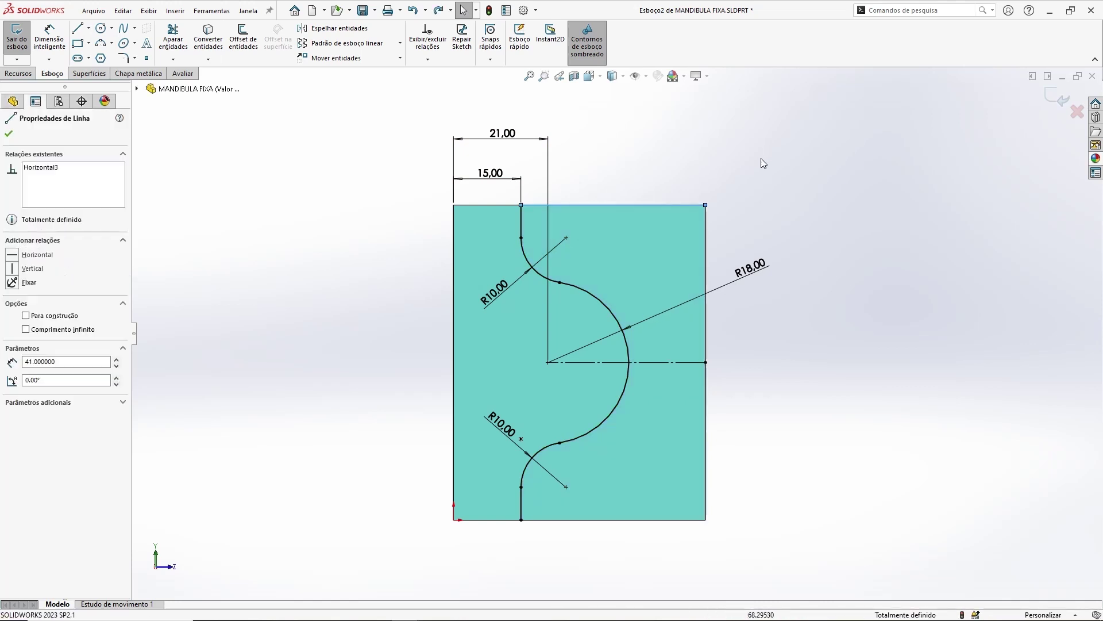
pyautogui.press('Escape')
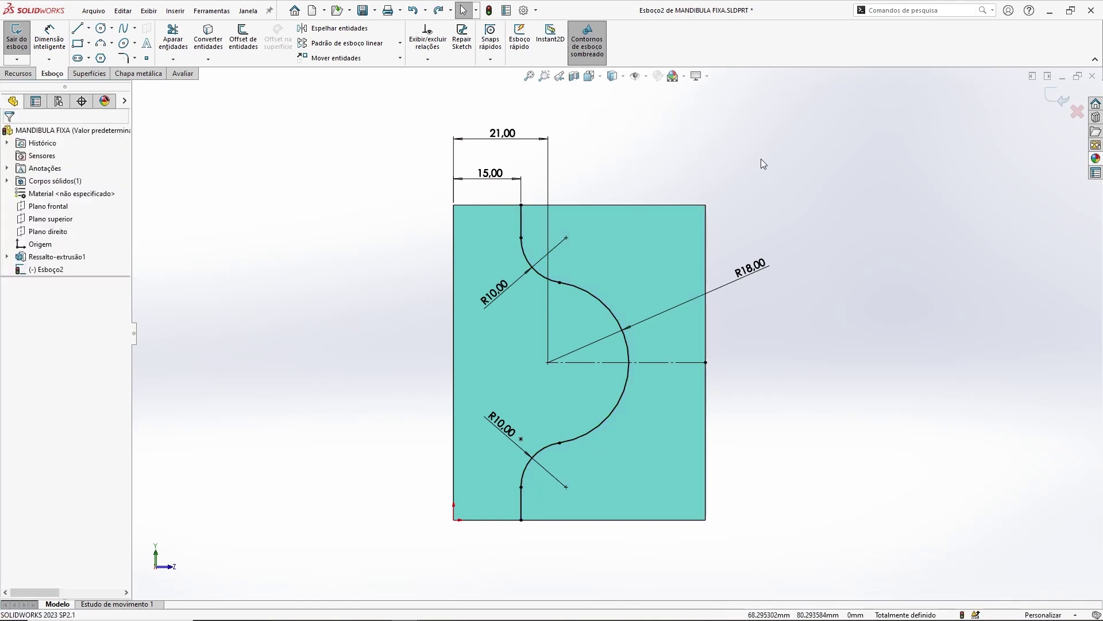
# Convert the block's top, right and bottom edges, try trimming one, and undo the trim.
pyautogui.click(207, 44)
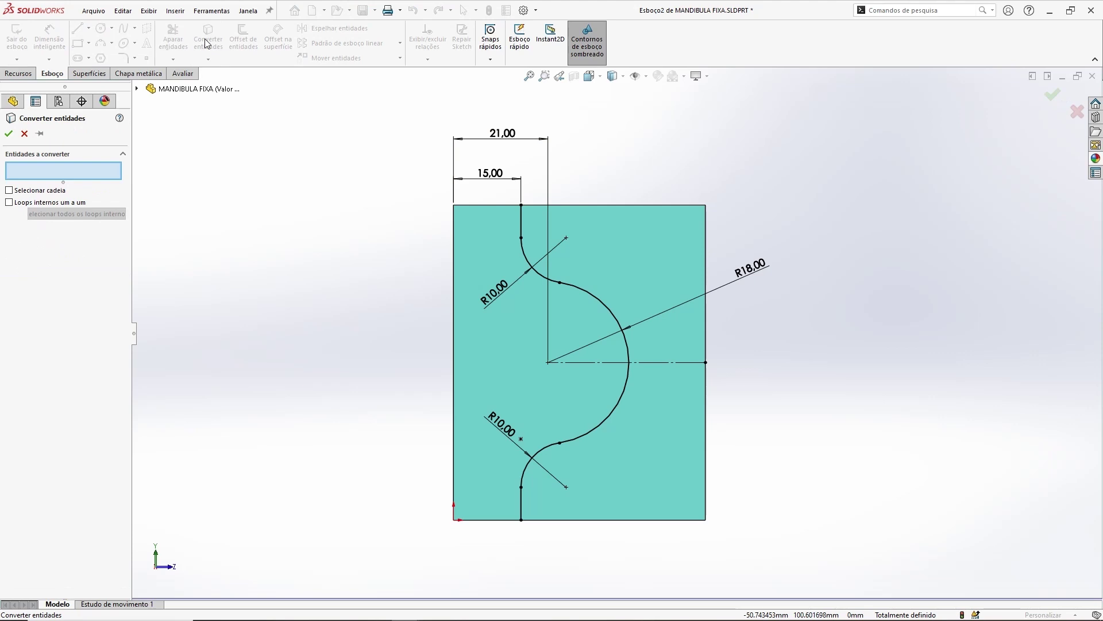
pyautogui.click(624, 204)
pyautogui.click(706, 223)
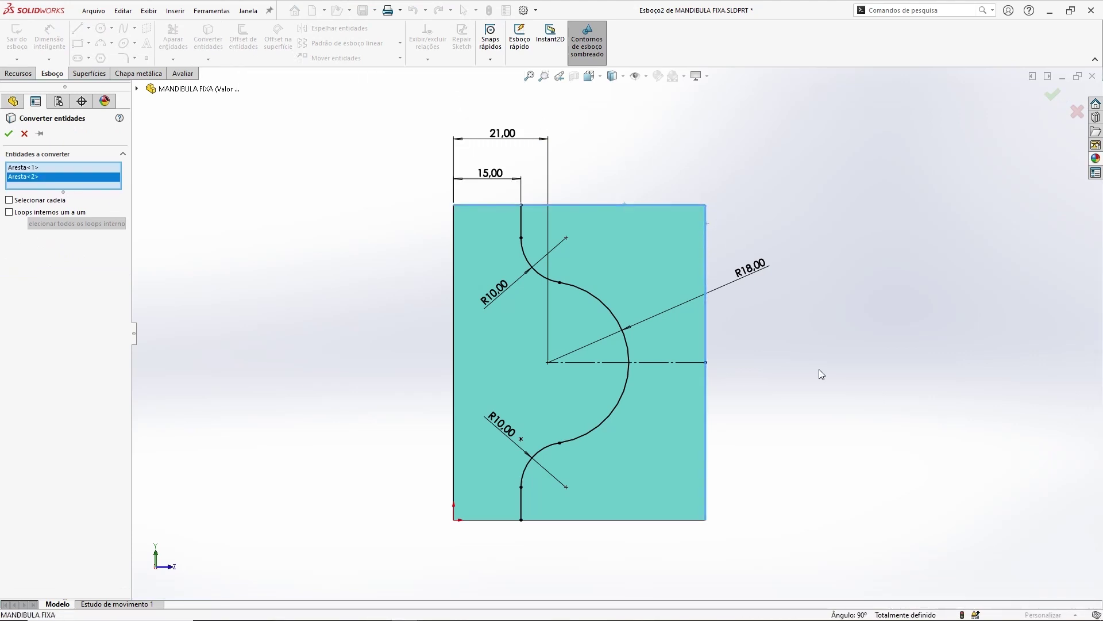
pyautogui.click(700, 522)
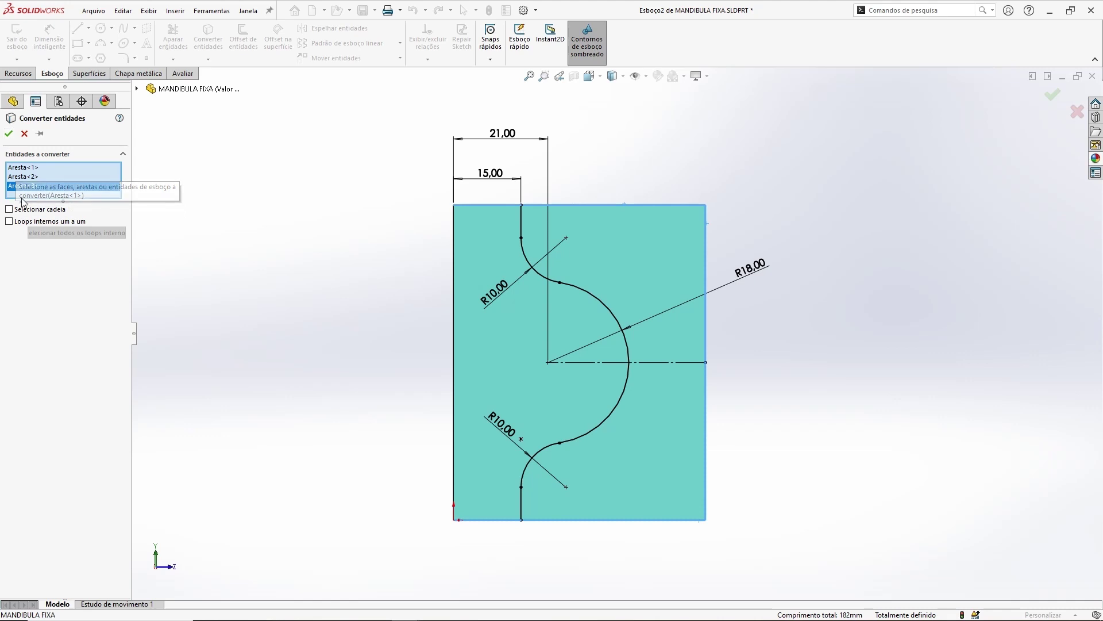
pyautogui.click(9, 135)
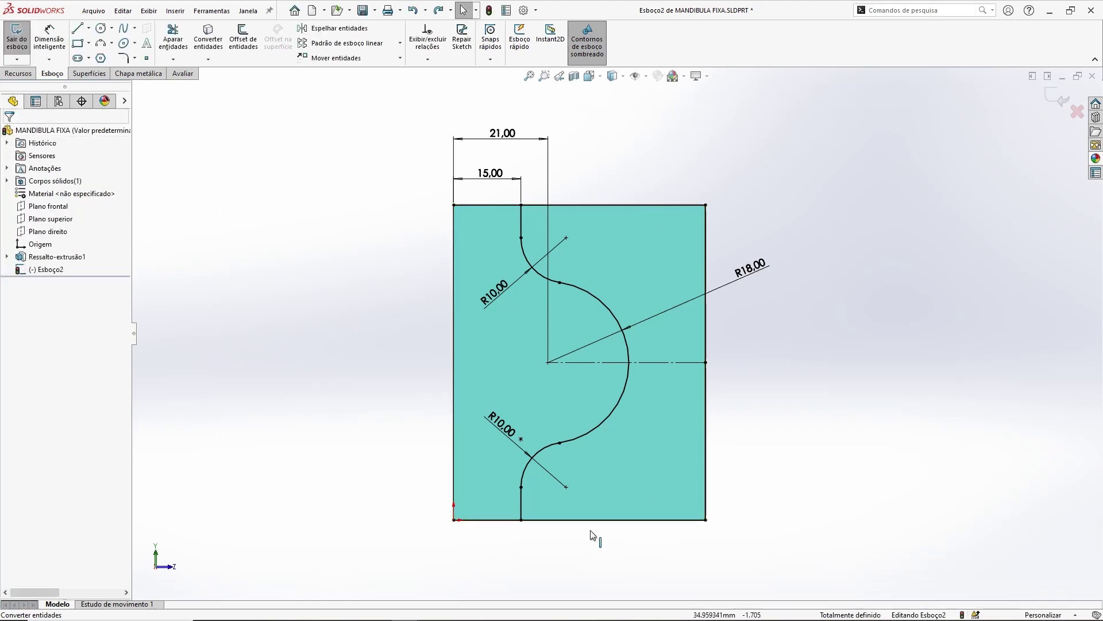
pyautogui.click(568, 205)
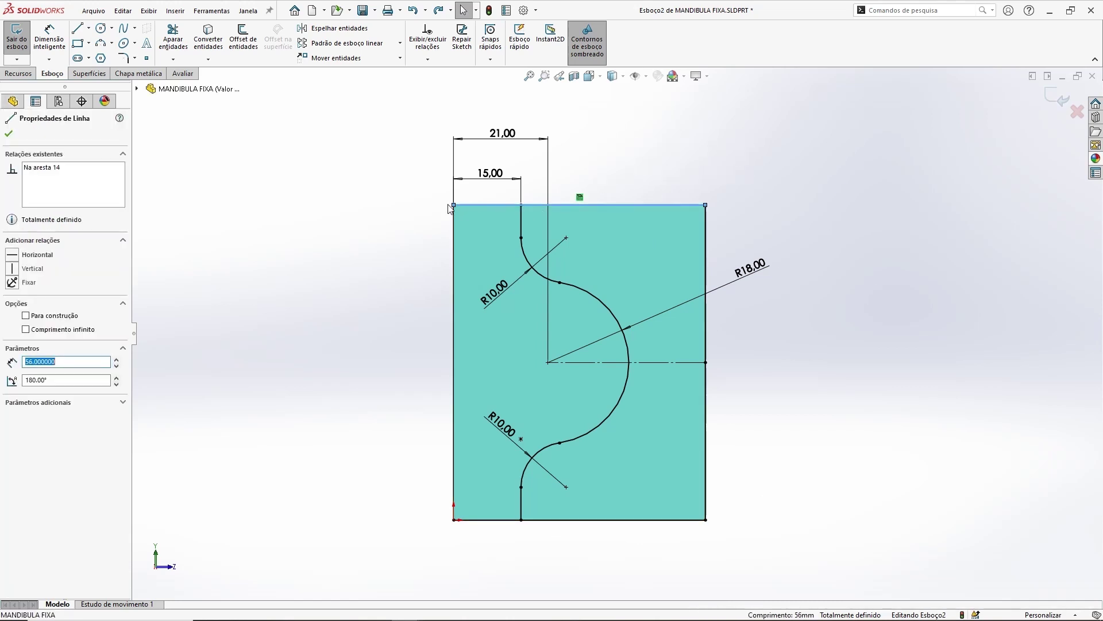
pyautogui.click(294, 177)
pyautogui.click(173, 40)
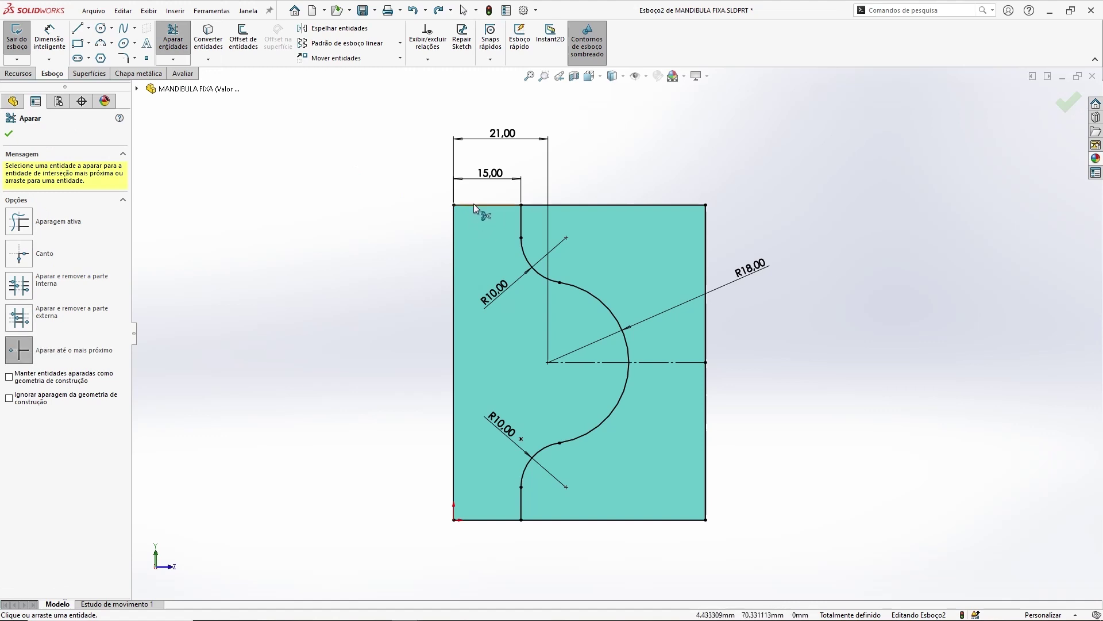
pyautogui.click(488, 520)
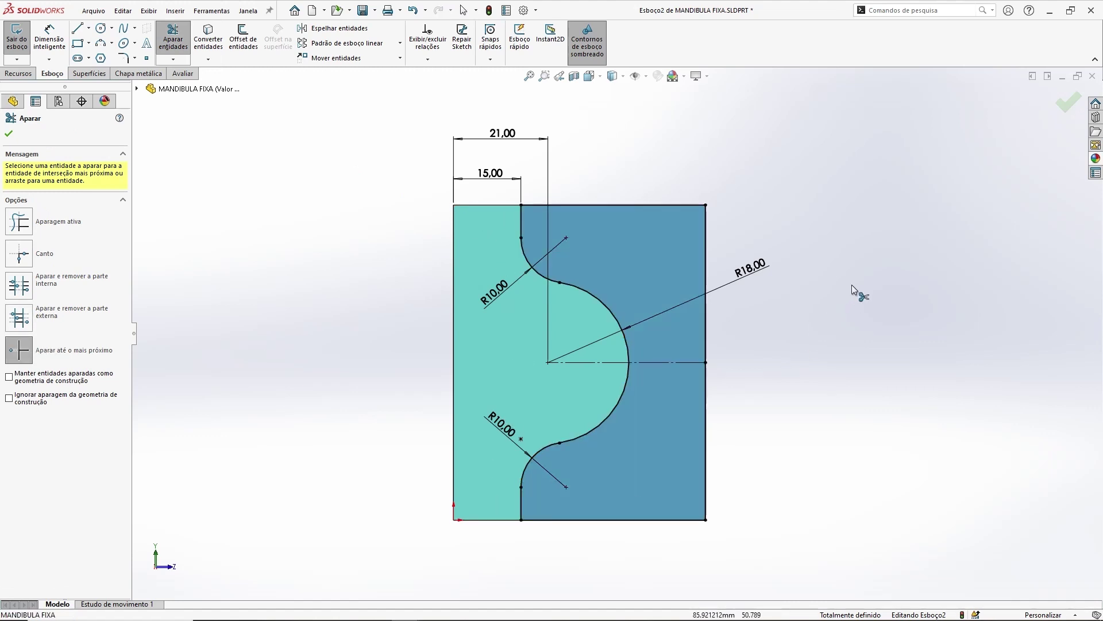
pyautogui.press('Escape')
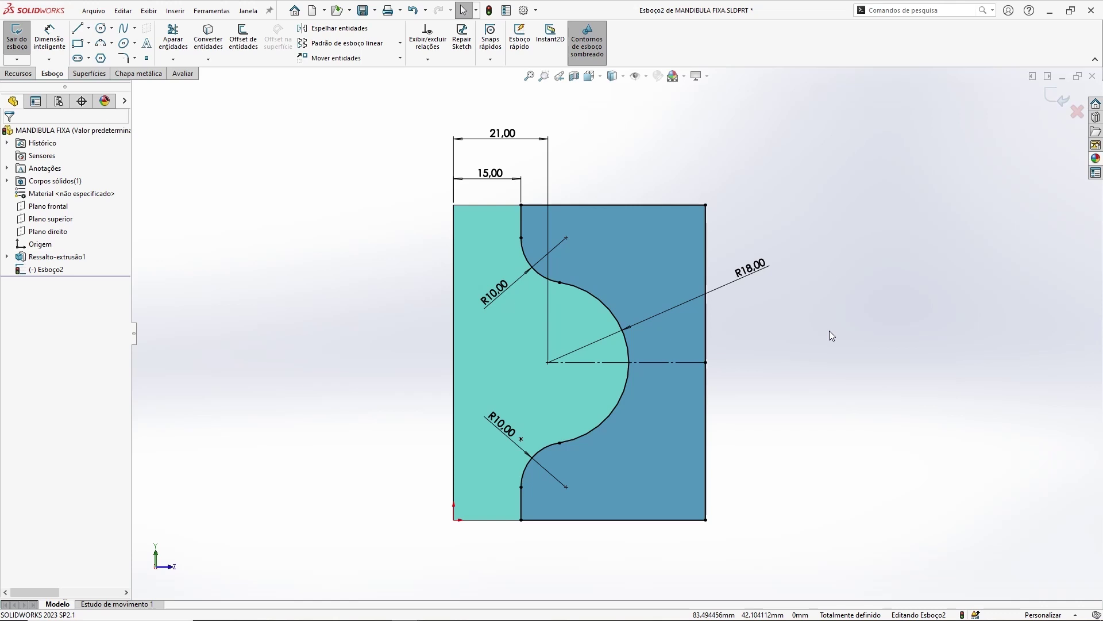
pyautogui.hotkey('ctrl', 'z')
pyautogui.hotkey('ctrl', 'z')
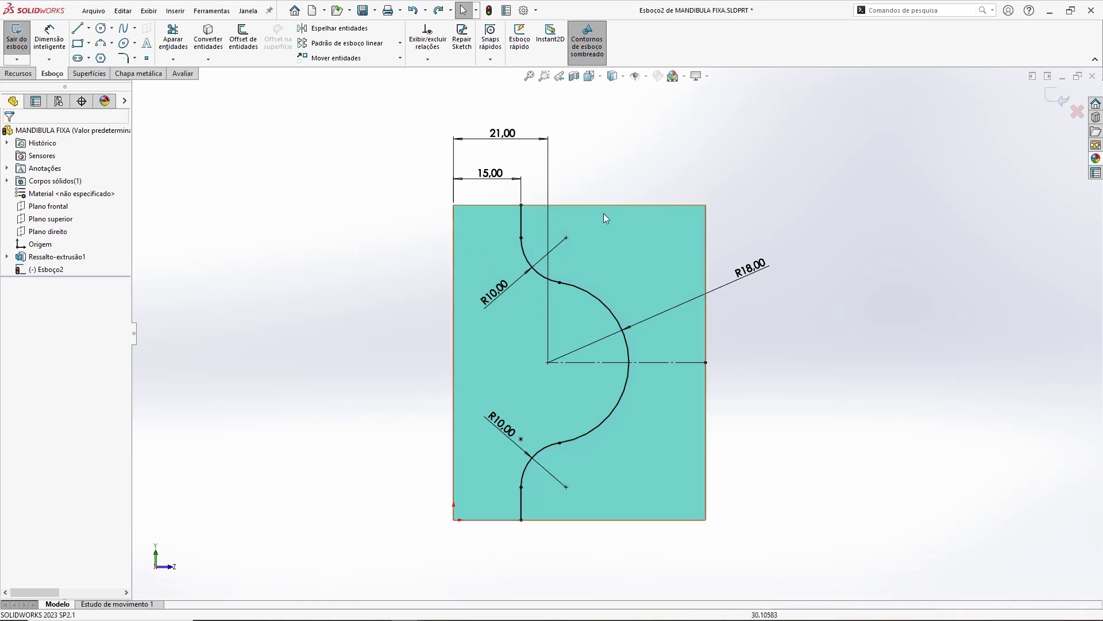
# Convert the front face outline and trim the top edge segment left of the curve.
pyautogui.click(210, 43)
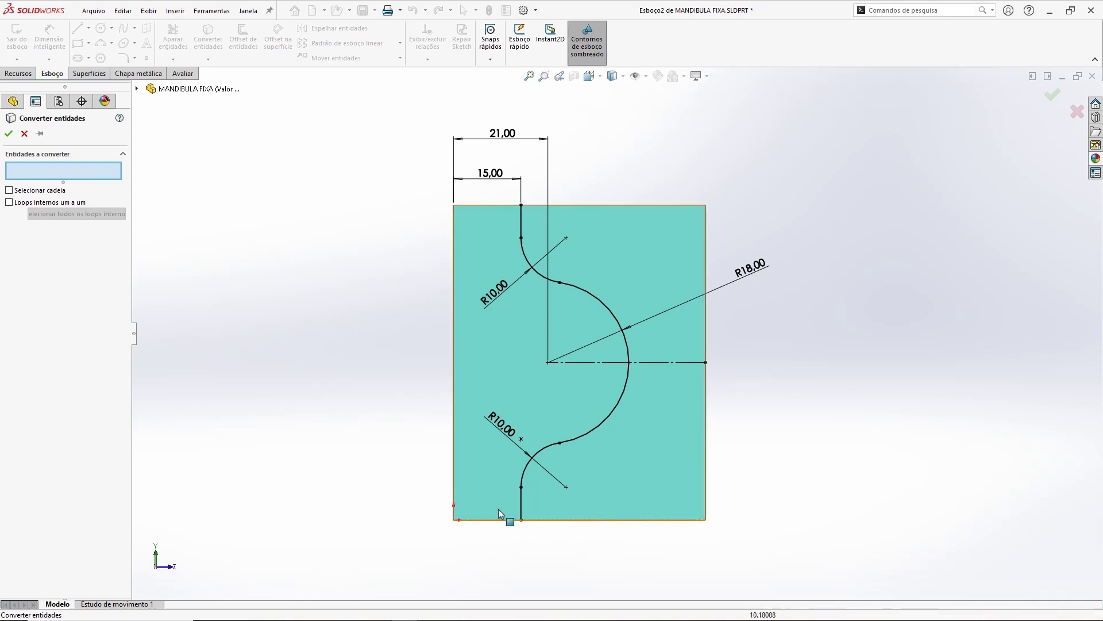
pyautogui.click(651, 247)
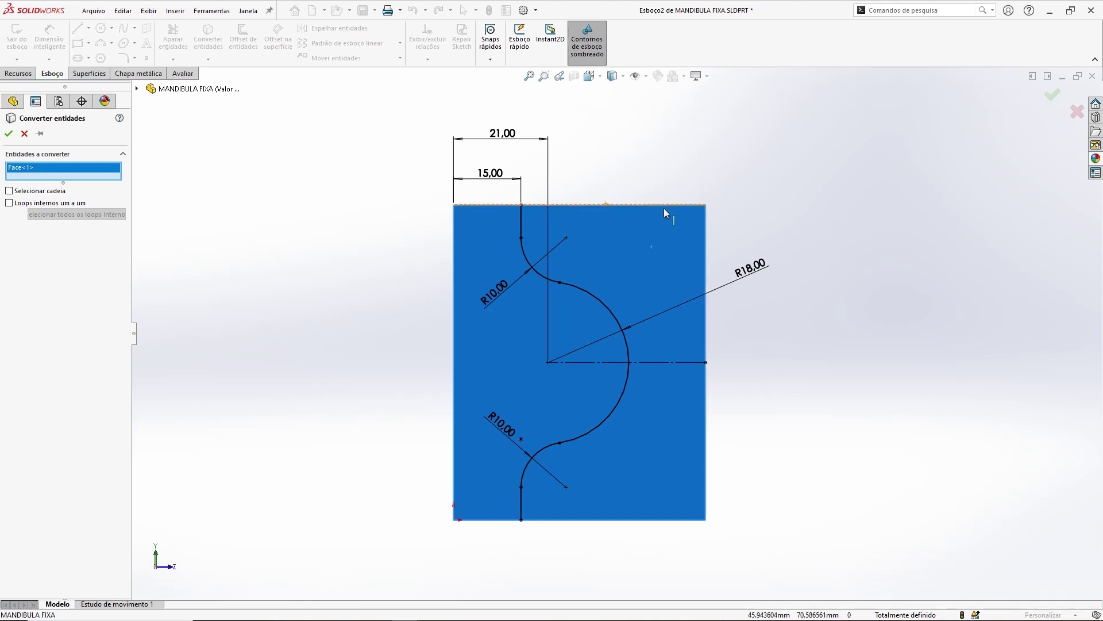
pyautogui.click(9, 134)
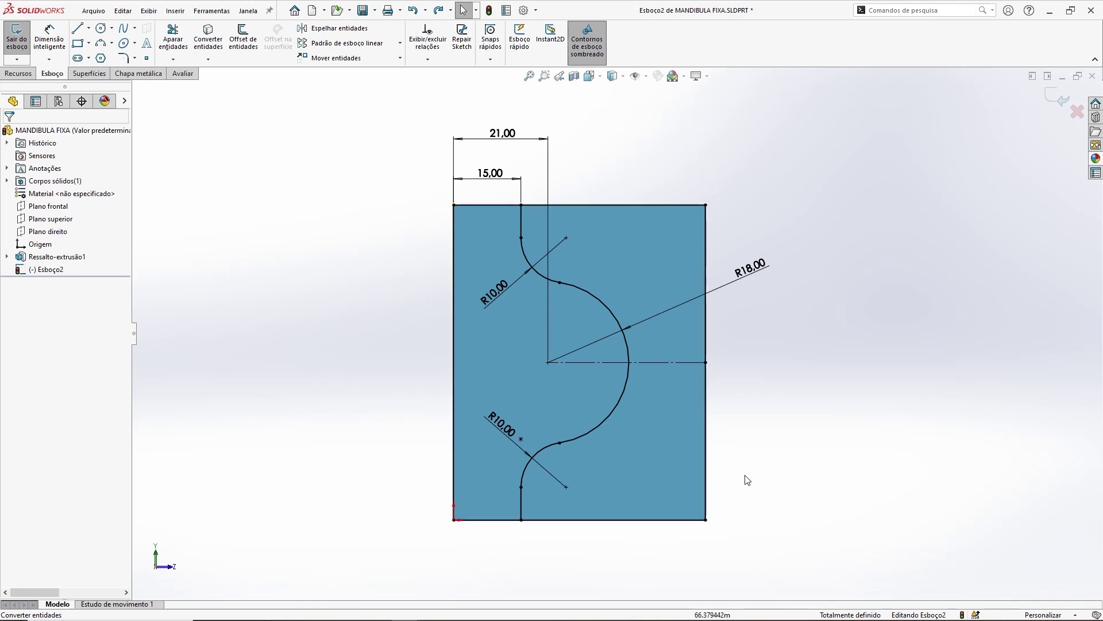
pyautogui.click(173, 37)
pyautogui.click(497, 205)
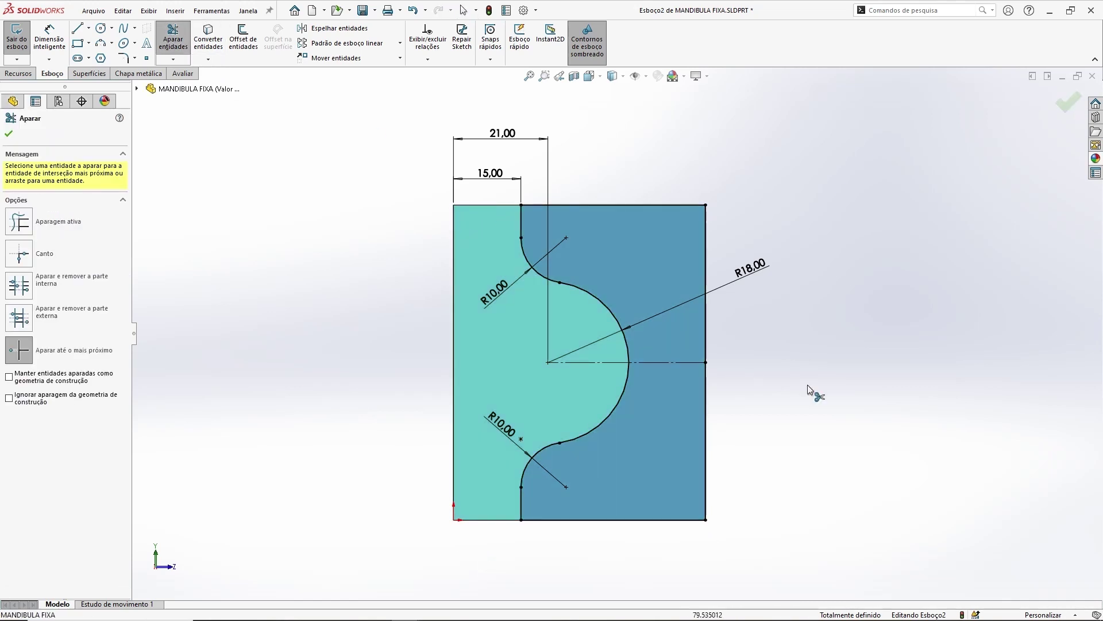
pyautogui.press('Escape')
pyautogui.moveTo(891, 419)
pyautogui.mouseDown(button='middle')
pyautogui.moveTo(837, 387)
pyautogui.moveTo(867, 181)
pyautogui.moveTo(843, 377)
pyautogui.moveTo(810, 313)
pyautogui.moveTo(828, 352)
pyautogui.moveTo(833, 345)
pyautogui.mouseUp(button='middle')
# Exit the sketch and cut-extrude the notch region 8 mm deep as Corte-extrusão1.
pyautogui.click(1070, 105)
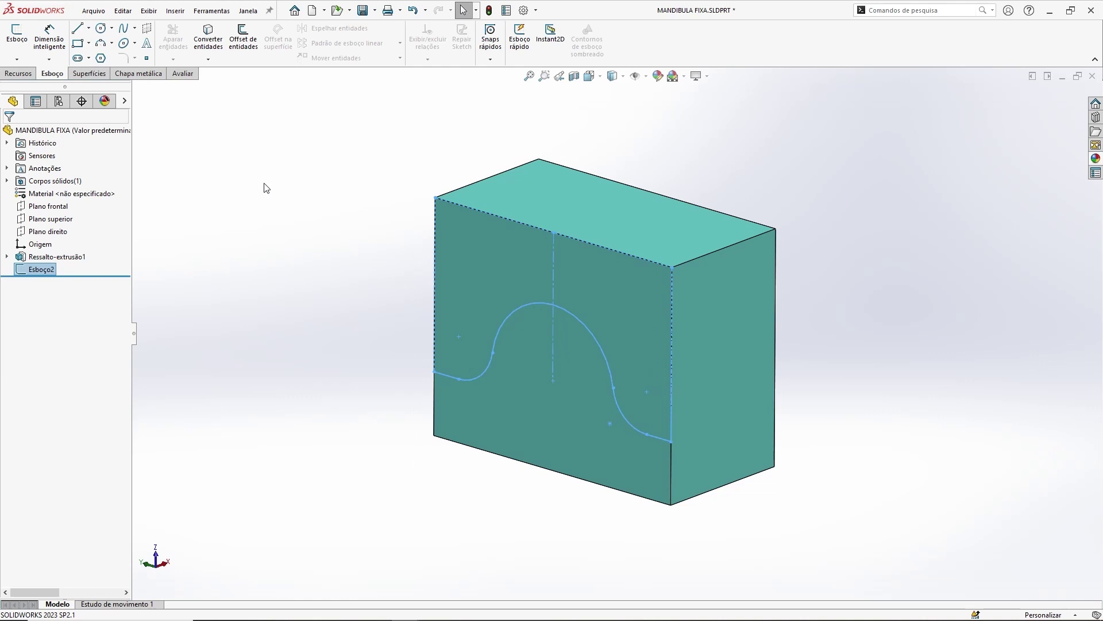
pyautogui.click(18, 73)
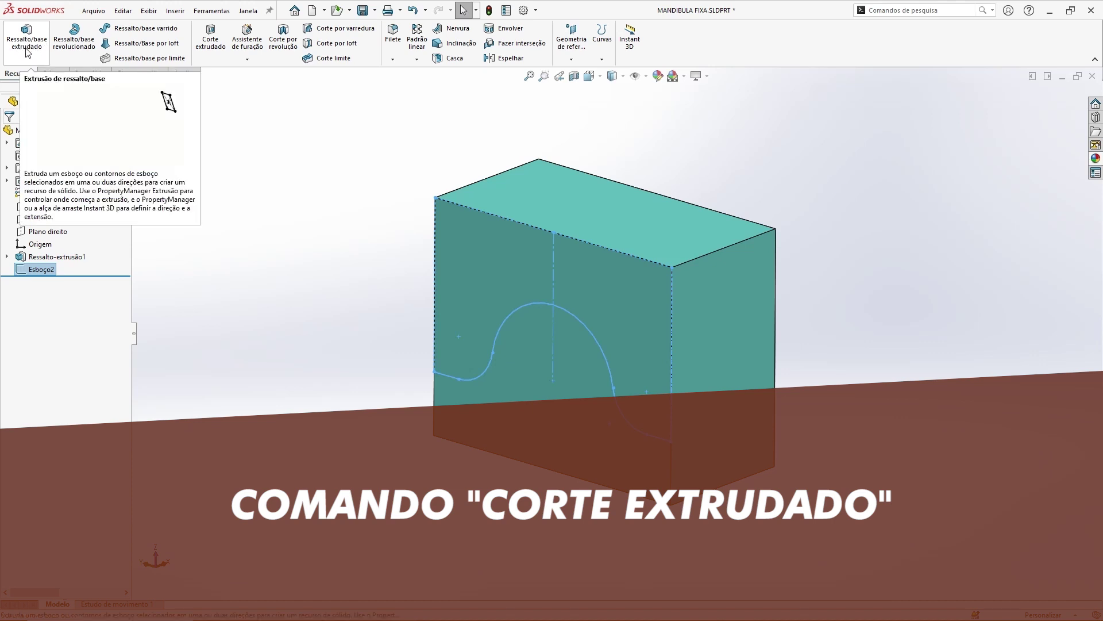
pyautogui.click(211, 46)
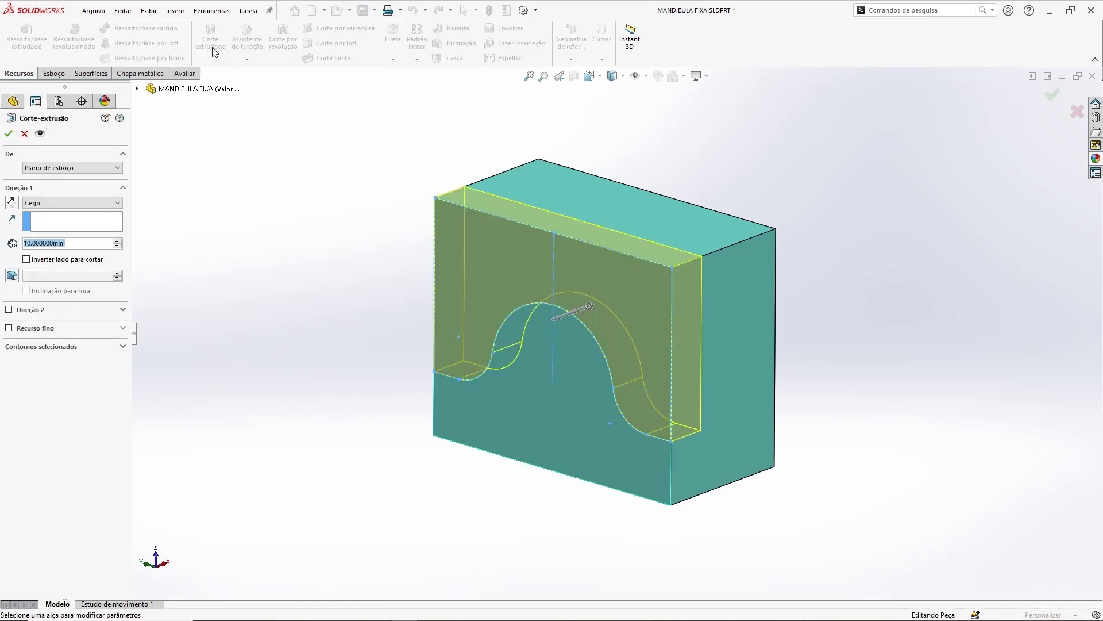
pyautogui.moveTo(602, 398); pyautogui.dragTo(686, 301, button='middle')
pyautogui.moveTo(596, 305)
pyautogui.mouseDown()
pyautogui.moveTo(609, 301)
pyautogui.moveTo(601, 305)
pyautogui.mouseUp()
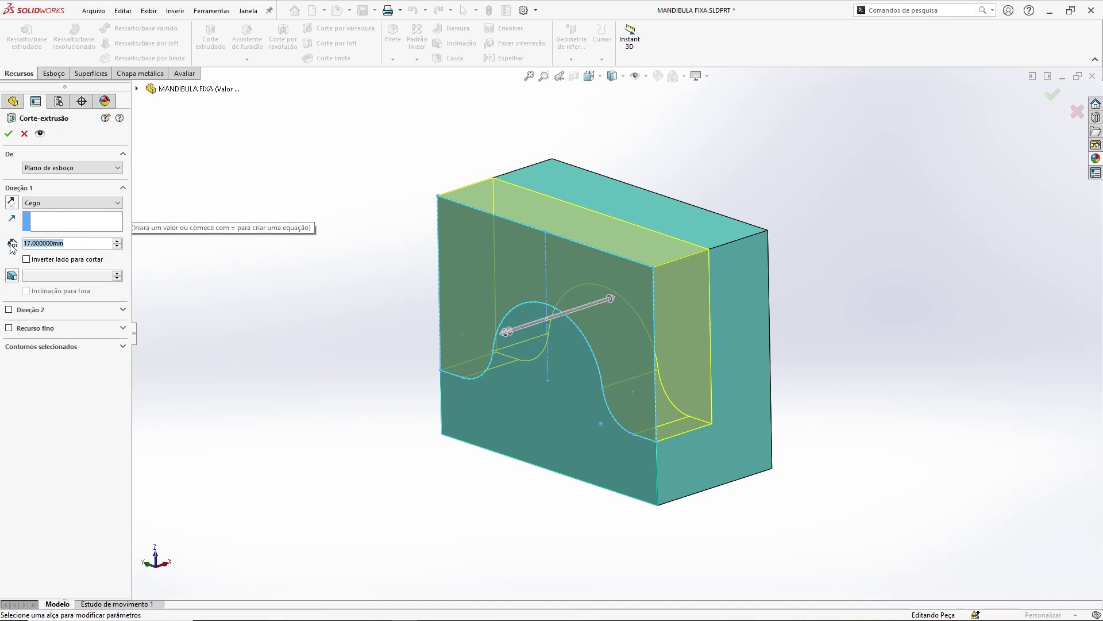
pyautogui.write('8')
pyautogui.click(9, 136)
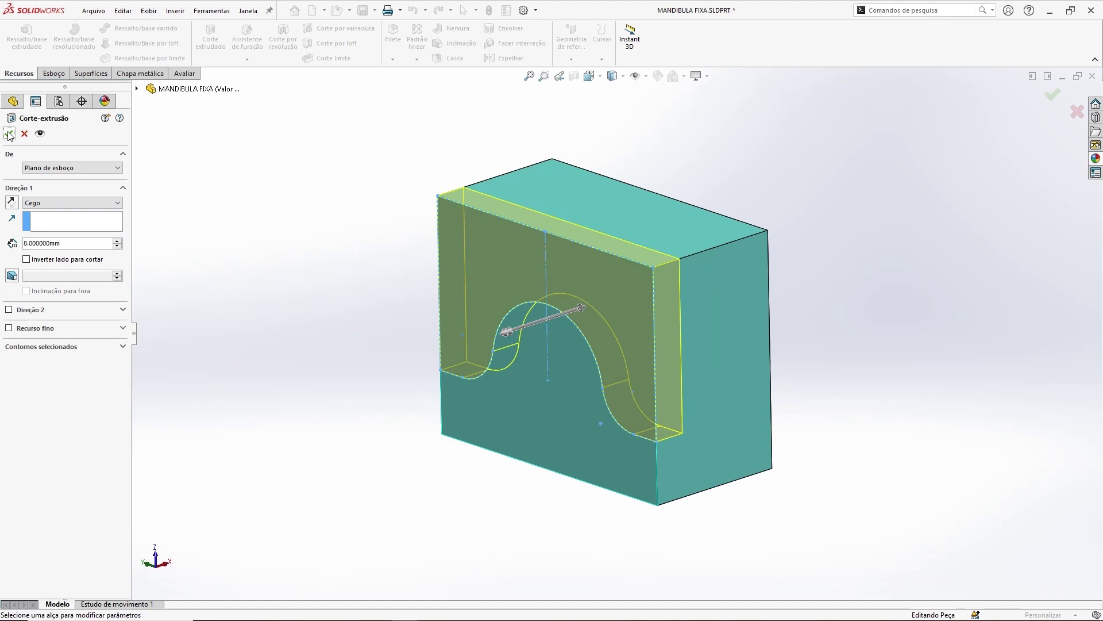
pyautogui.click(9, 135)
pyautogui.moveTo(460, 405)
pyautogui.mouseDown(button='middle')
pyautogui.moveTo(576, 413)
pyautogui.moveTo(635, 374)
pyautogui.mouseUp(button='middle')
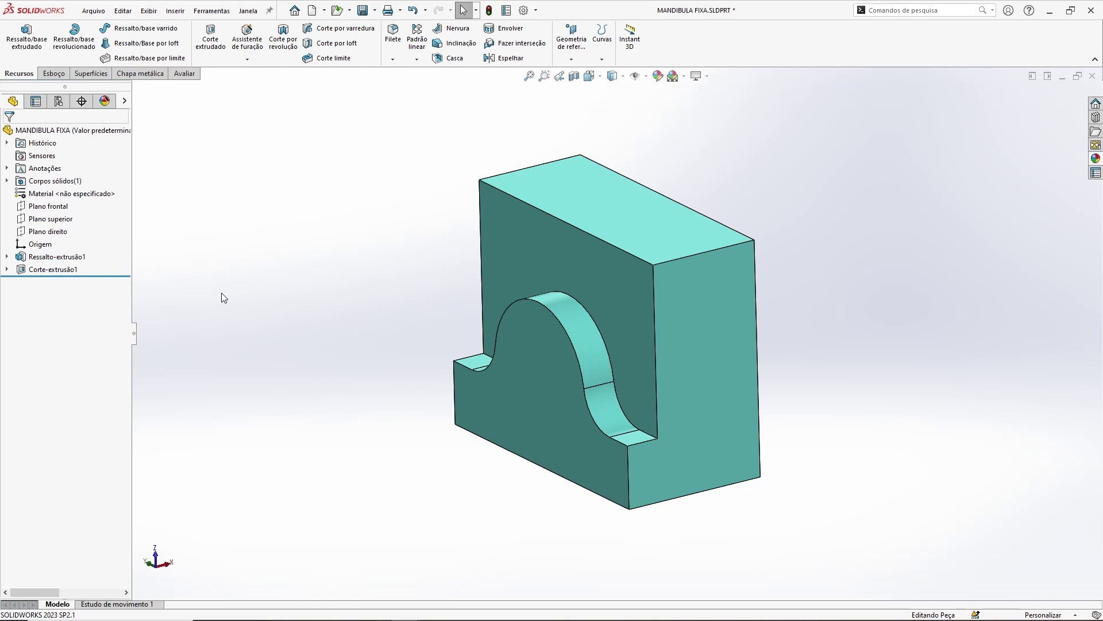
# Attempt a 10 mm fillet on the top front edge and the arched notch edge.
pyautogui.moveTo(333, 337); pyautogui.dragTo(337, 333, button='middle')
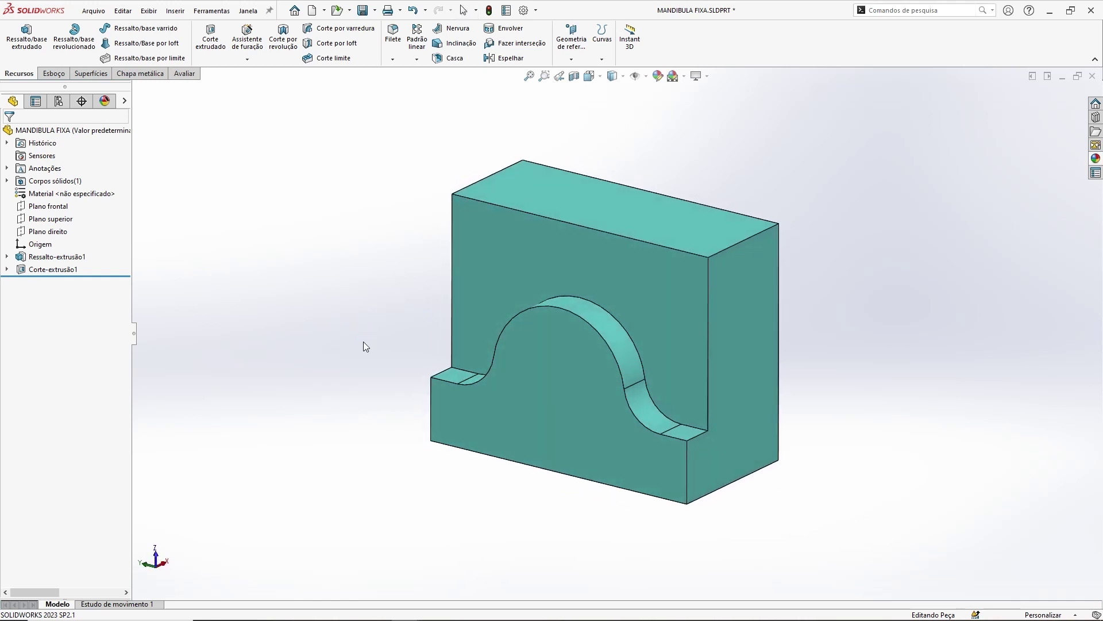
pyautogui.hotkey('ctrl', 'z')
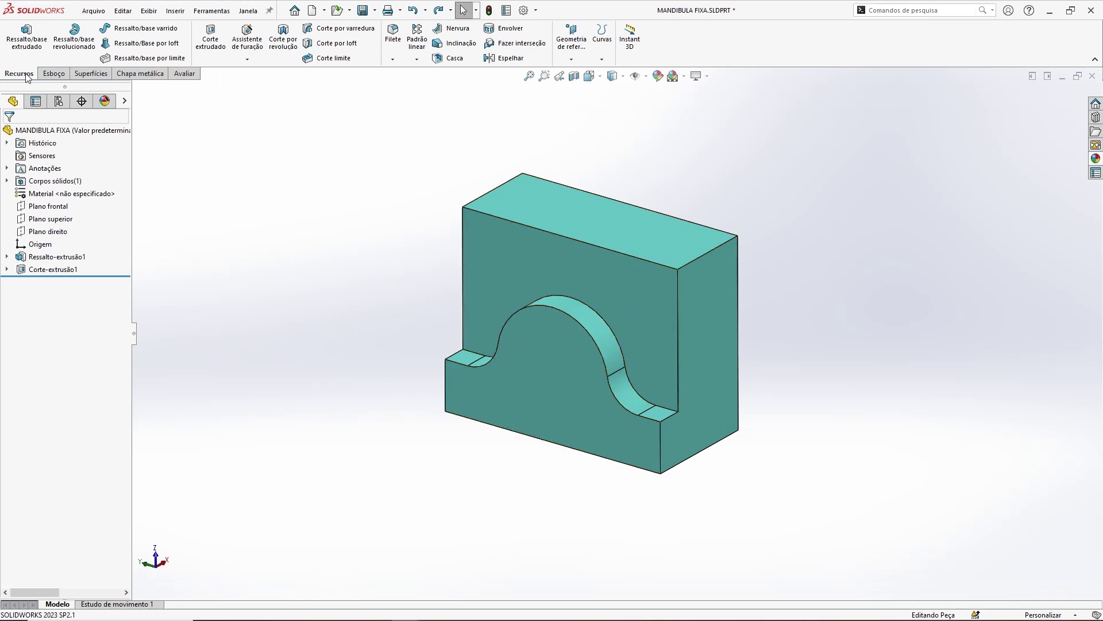
pyautogui.click(395, 39)
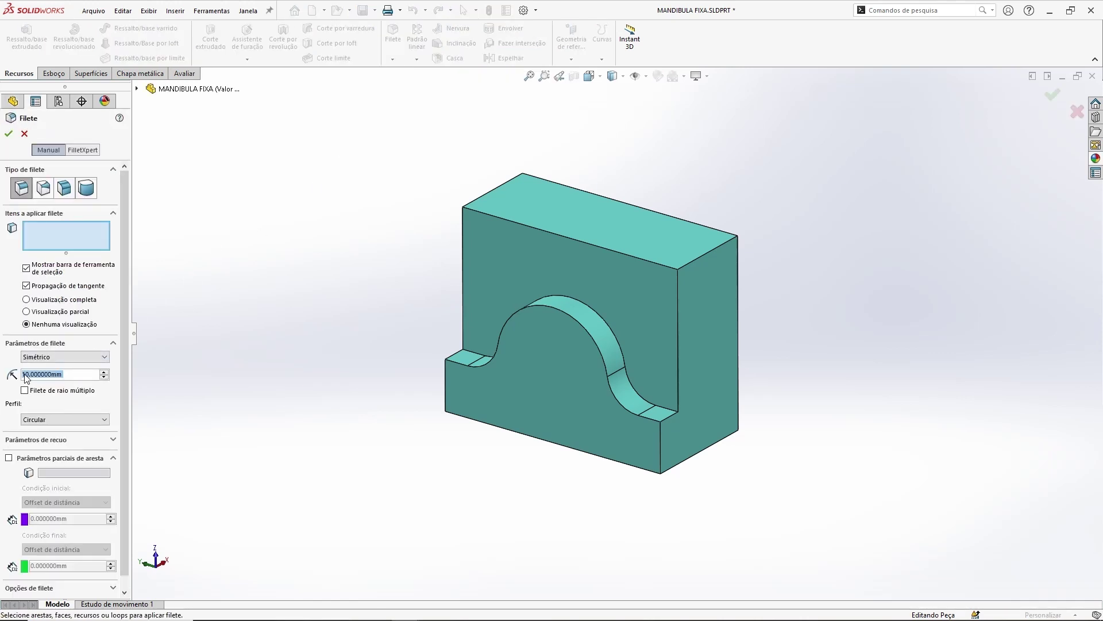
pyautogui.moveTo(518, 305)
pyautogui.mouseDown(button='middle')
pyautogui.moveTo(566, 289)
pyautogui.moveTo(315, 150)
pyautogui.mouseUp(button='middle')
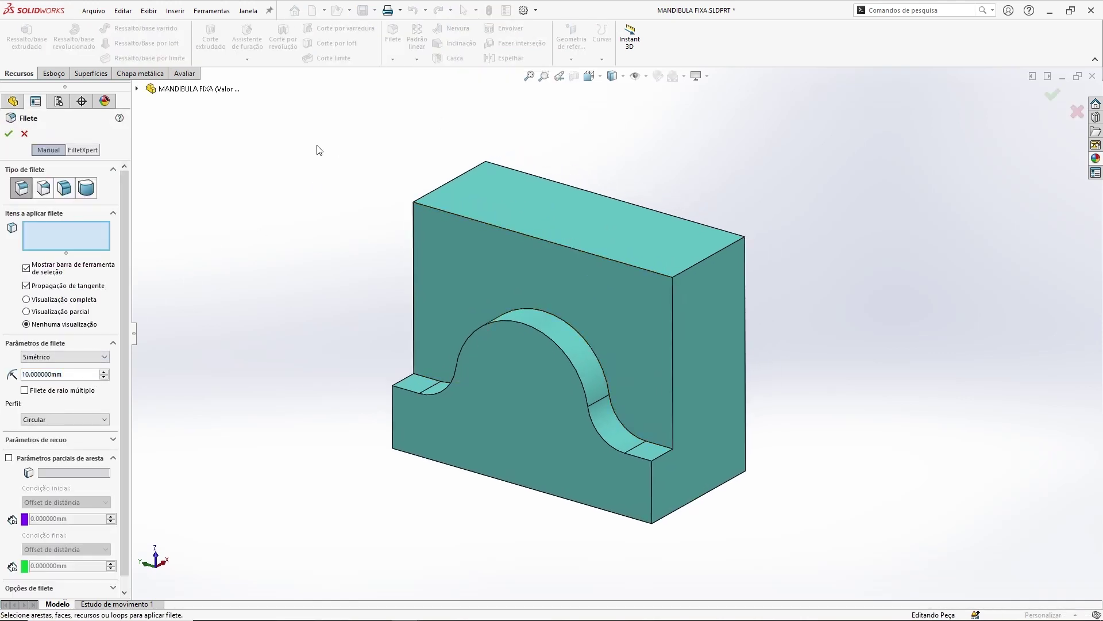
pyautogui.click(440, 210)
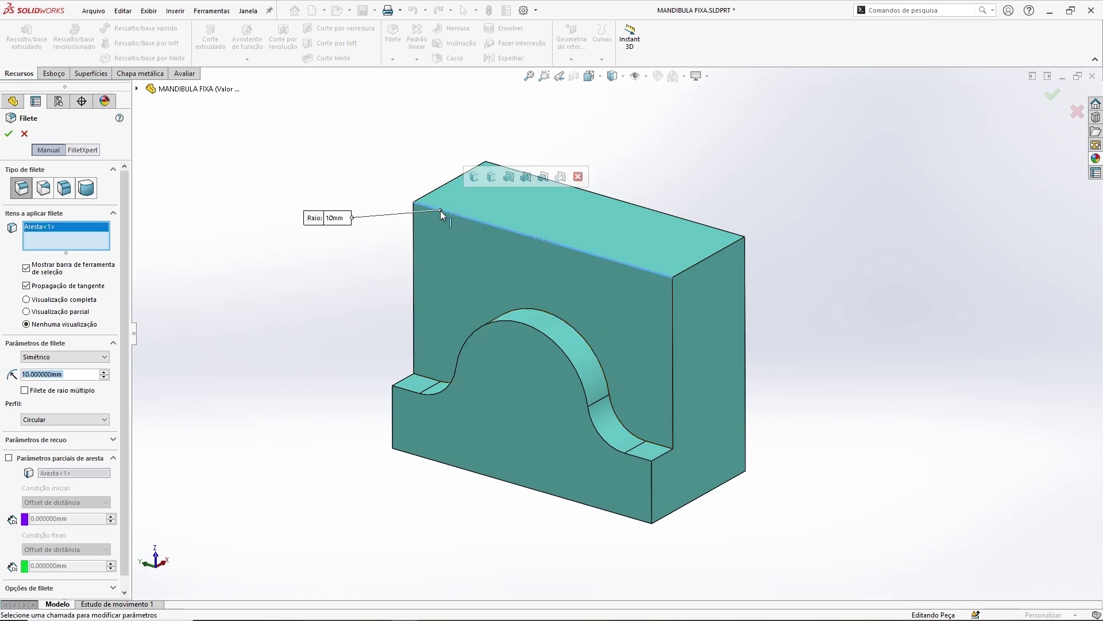
pyautogui.click(556, 316)
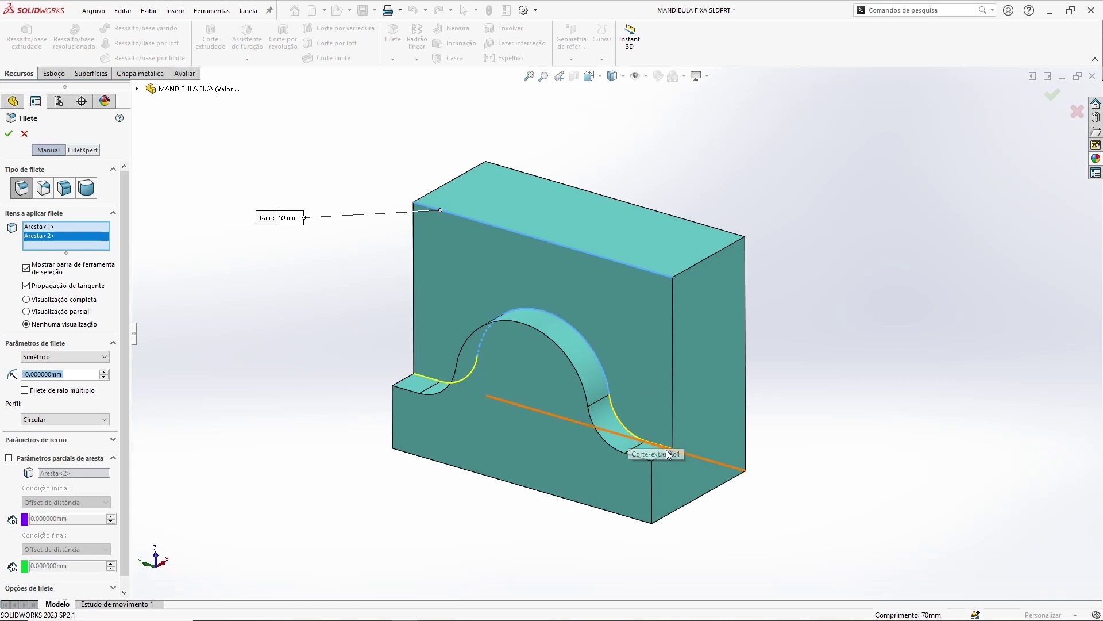
pyautogui.scroll(-4, 676, 458)
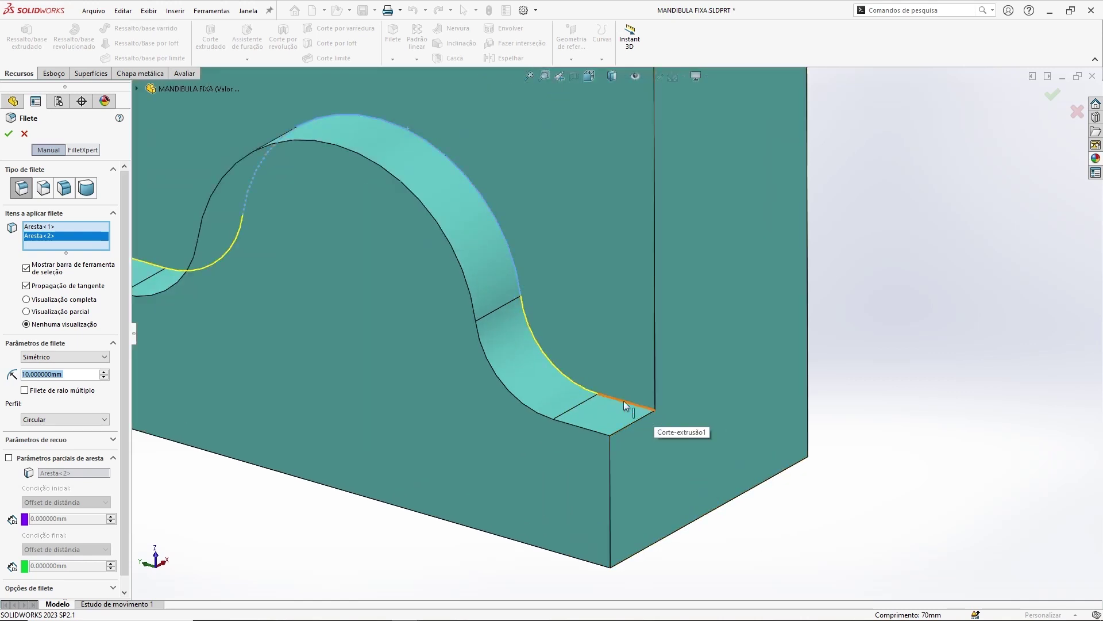
pyautogui.scroll(4, 488, 261)
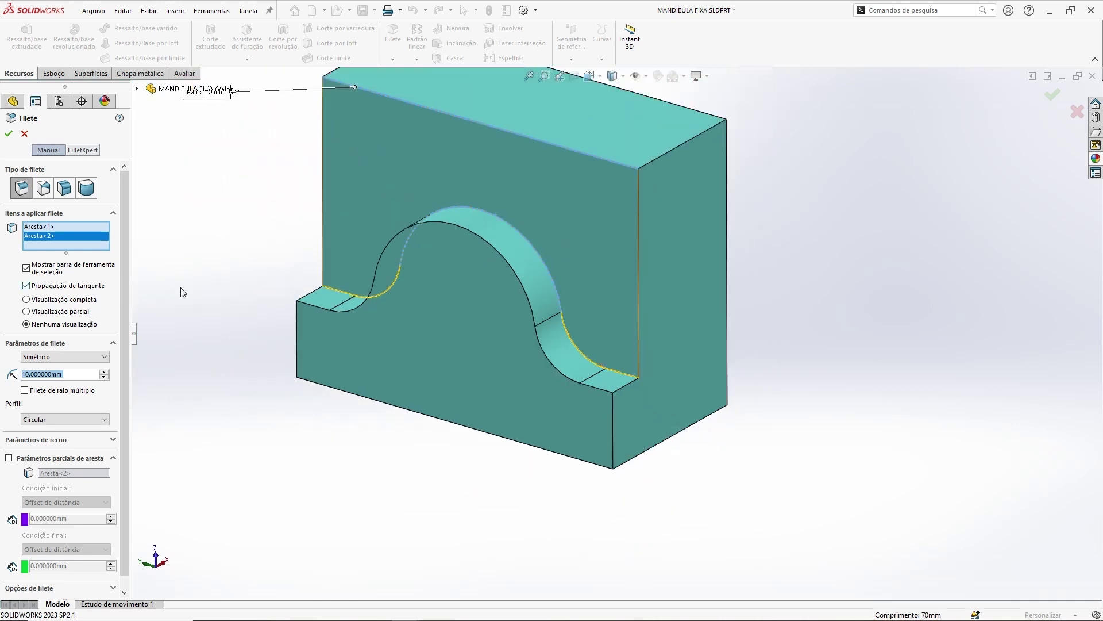
pyautogui.scroll(1, 518, 272)
pyautogui.scroll(1, 519, 272)
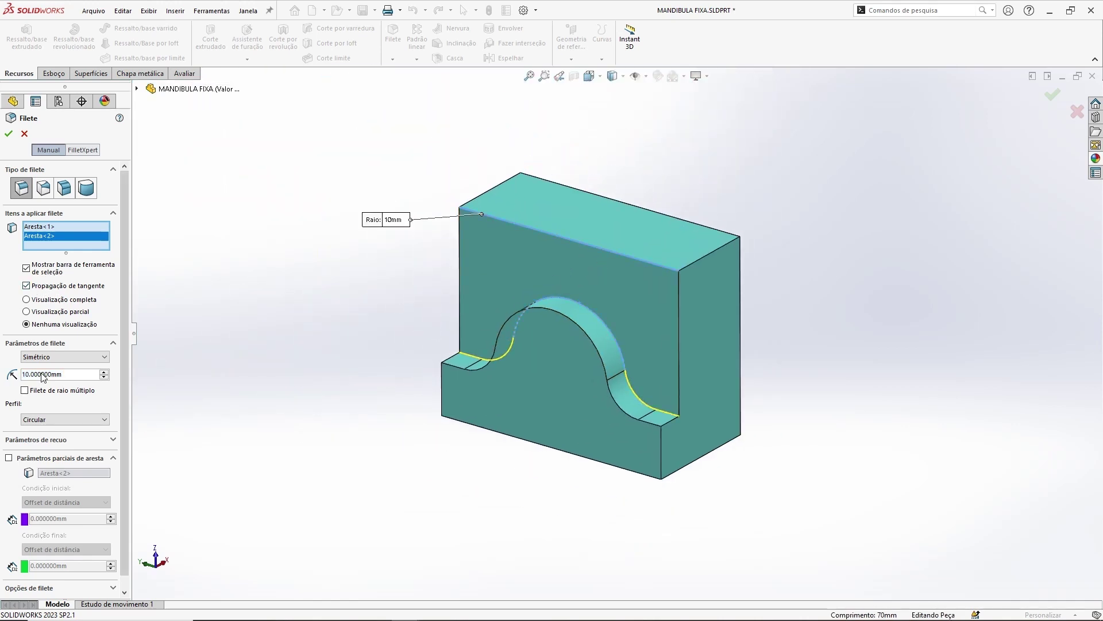
pyautogui.scroll(-1, 629, 375)
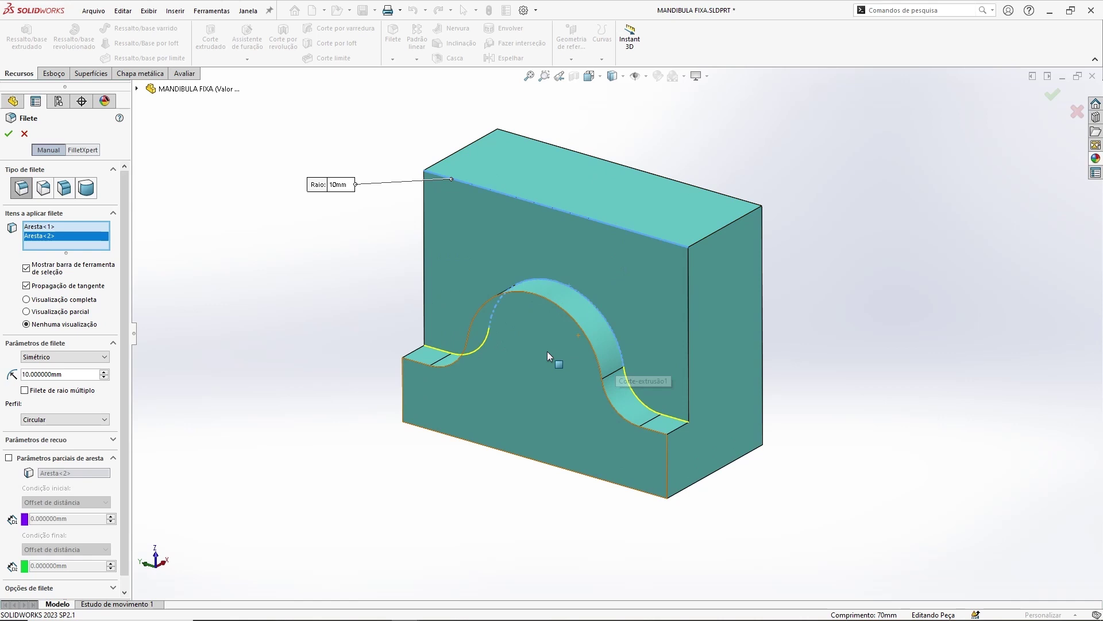
pyautogui.click(9, 134)
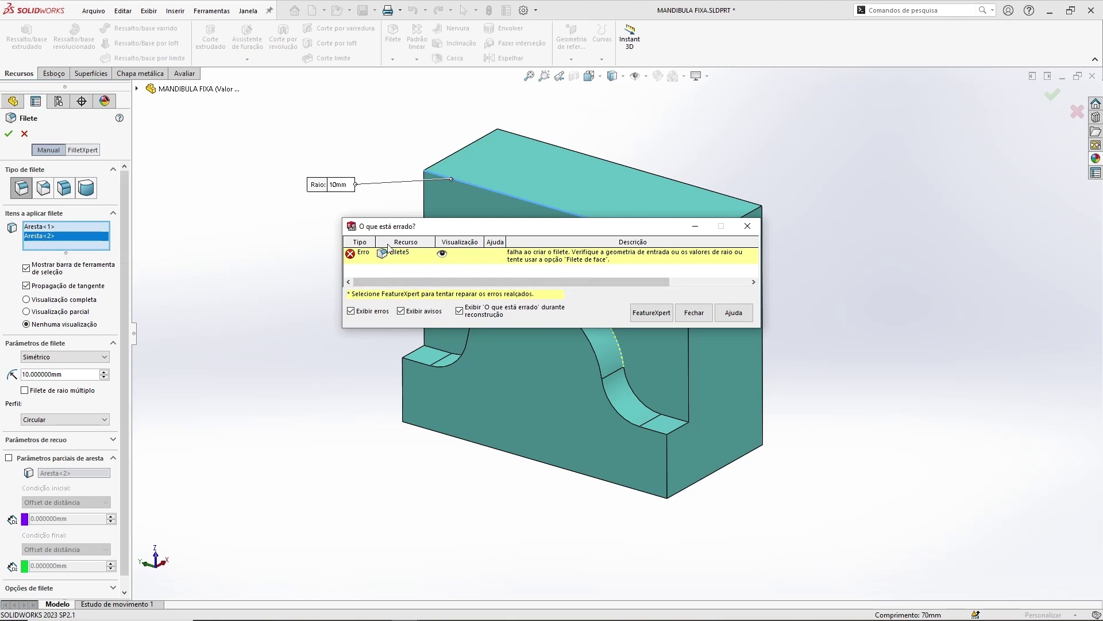
# Remove the failing arc edge and apply the 10 mm fillet to the top edge only.
pyautogui.click(696, 312)
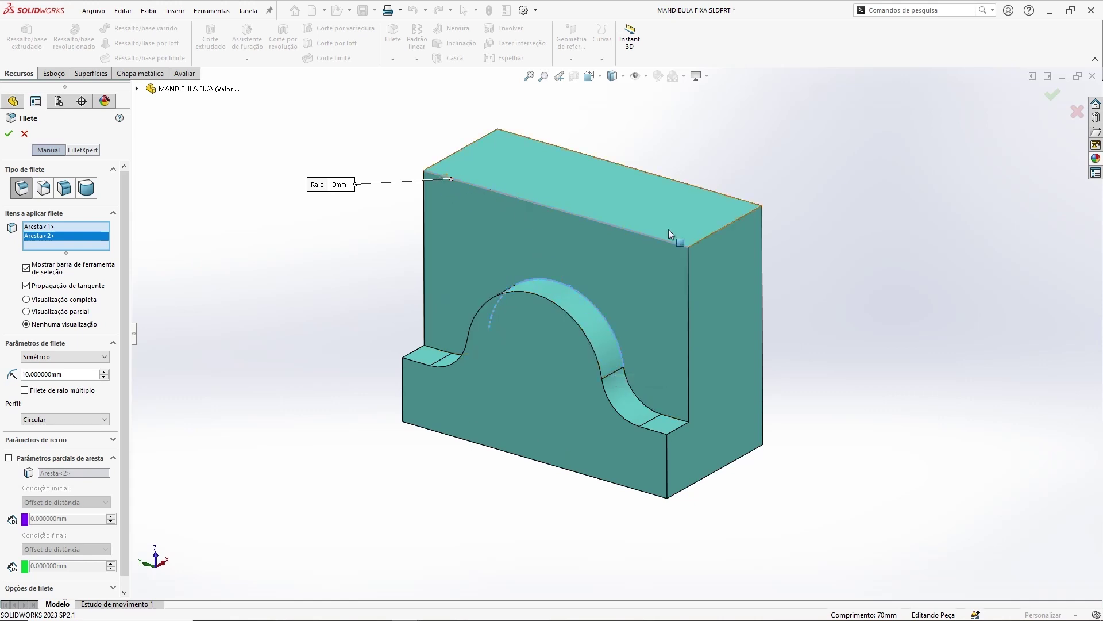
pyautogui.rightClick(42, 238)
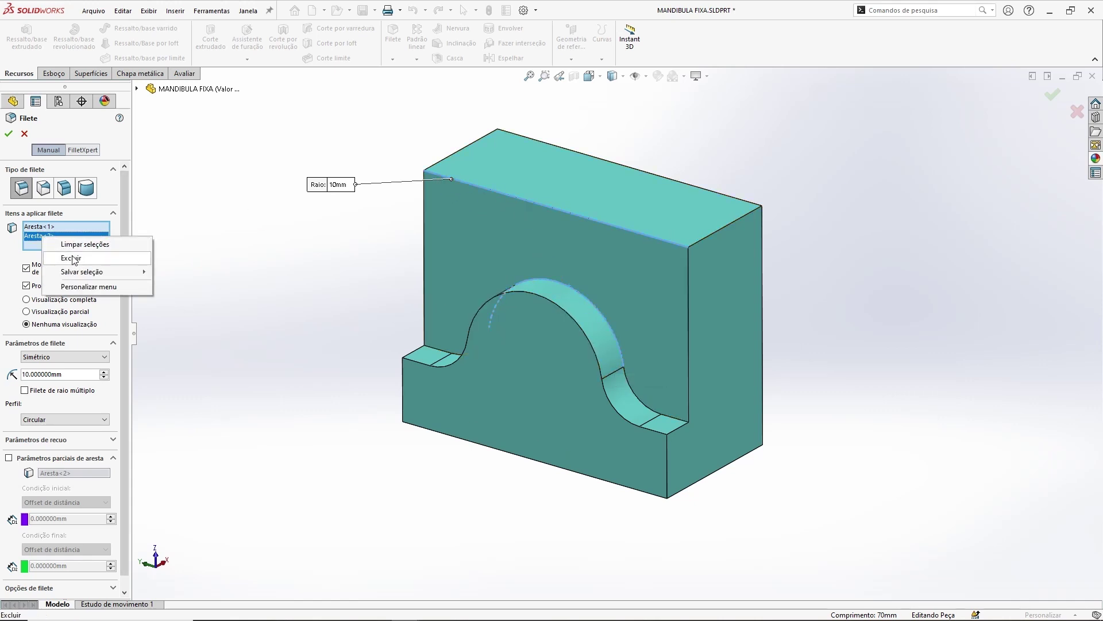
pyautogui.click(78, 259)
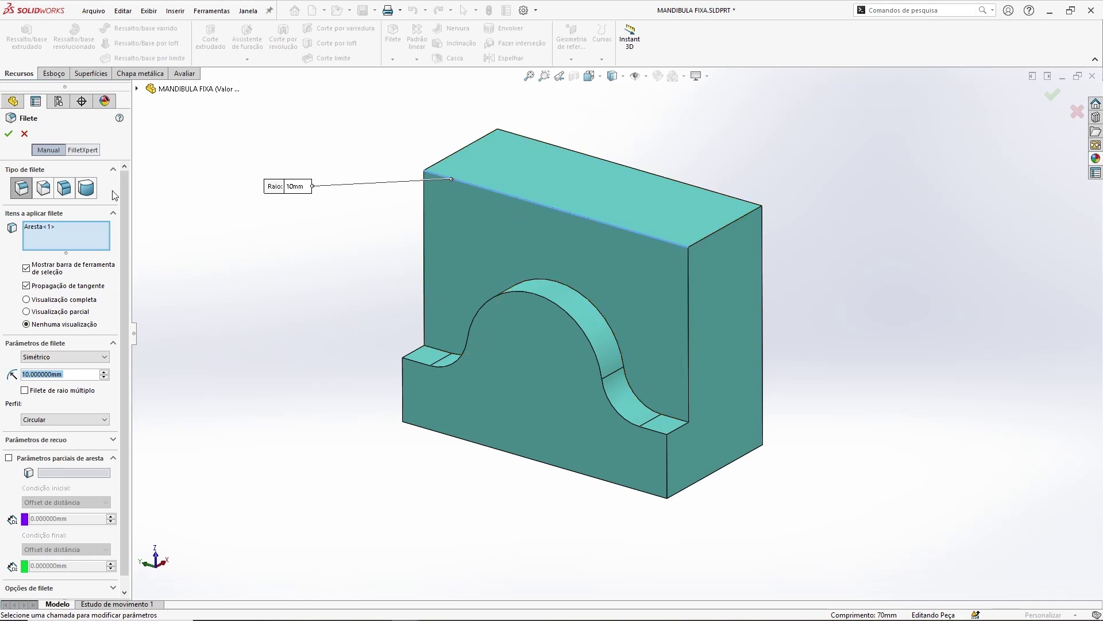
pyautogui.click(8, 135)
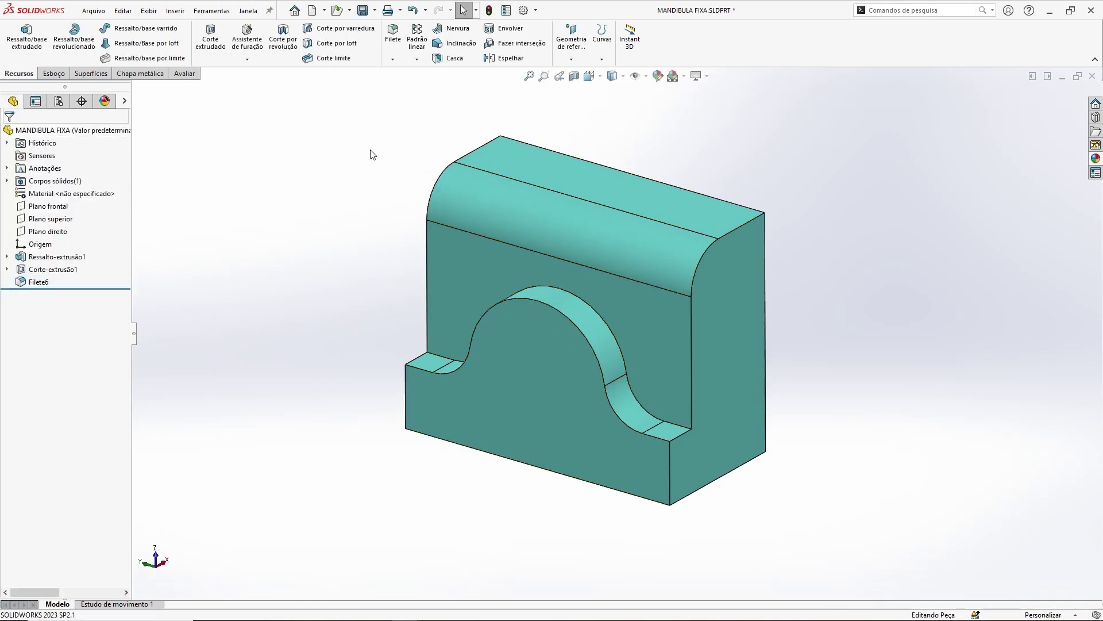
pyautogui.click(393, 35)
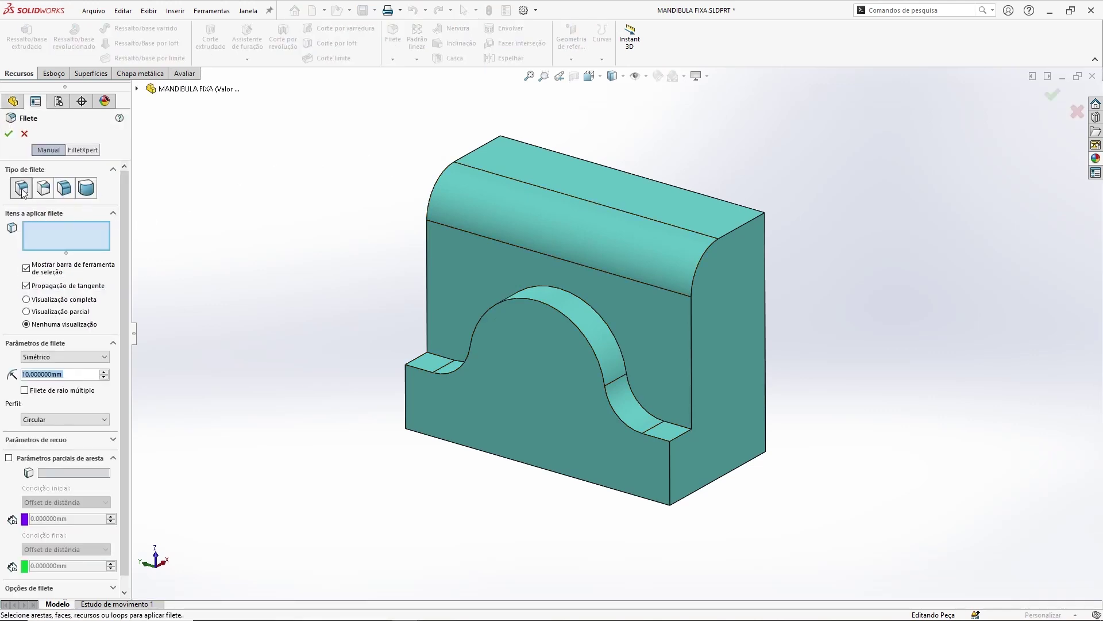
# Fillet the arched notch edge at 10 mm radius and orbit to inspect Filete7.
pyautogui.click(570, 293)
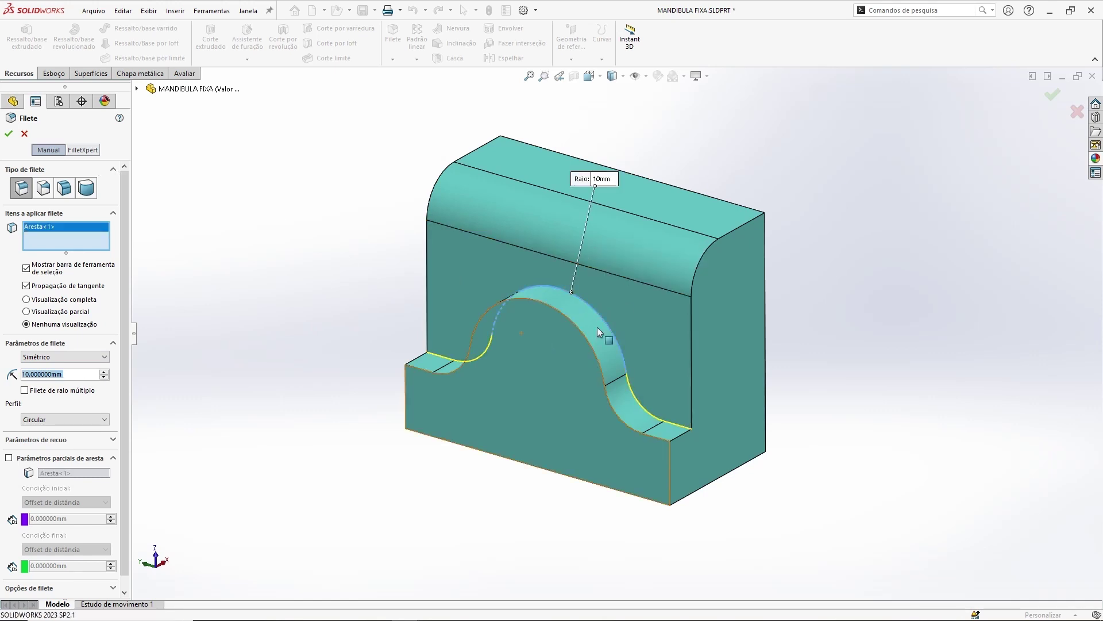
pyautogui.click(9, 137)
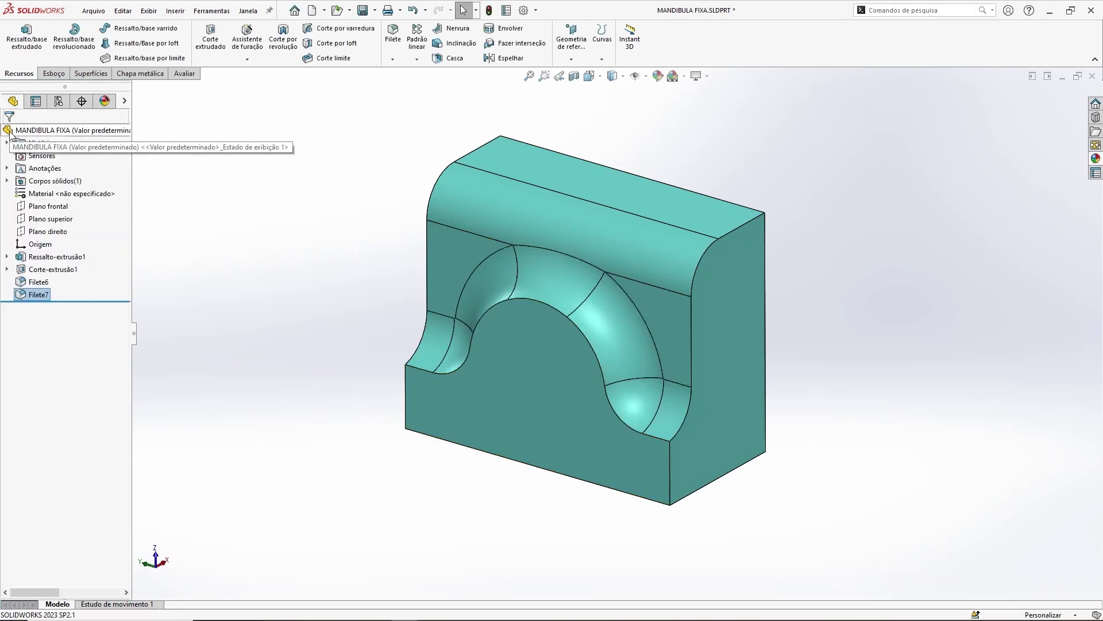
pyautogui.moveTo(552, 345)
pyautogui.mouseDown(button='middle')
pyautogui.moveTo(616, 376)
pyautogui.moveTo(645, 377)
pyautogui.moveTo(561, 389)
pyautogui.mouseUp(button='middle')
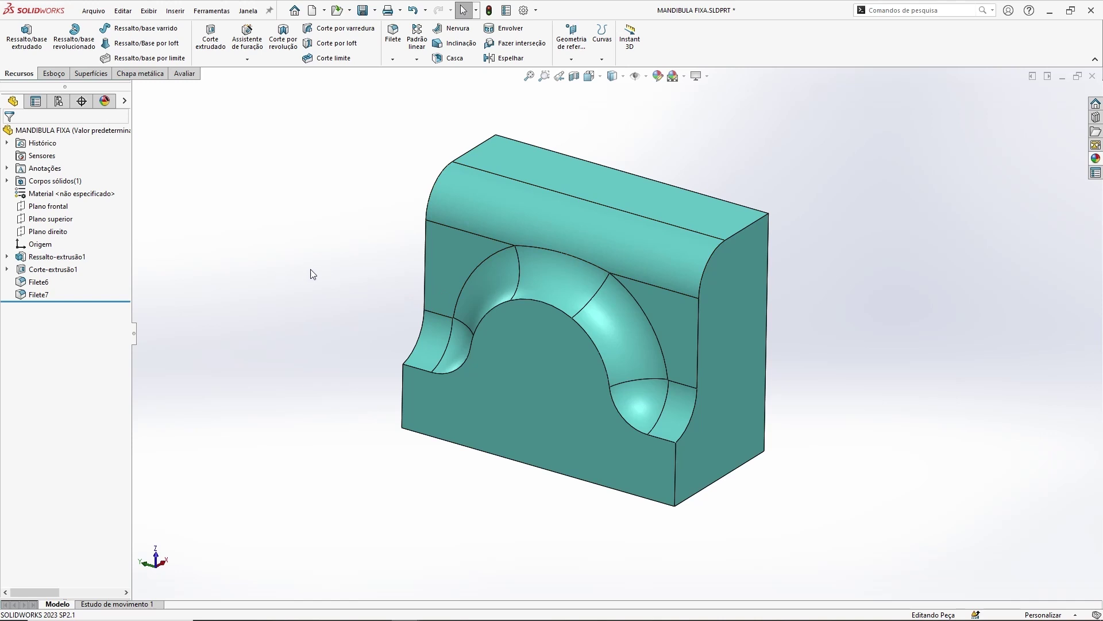
pyautogui.moveTo(313, 270); pyautogui.dragTo(296, 265, button='middle')
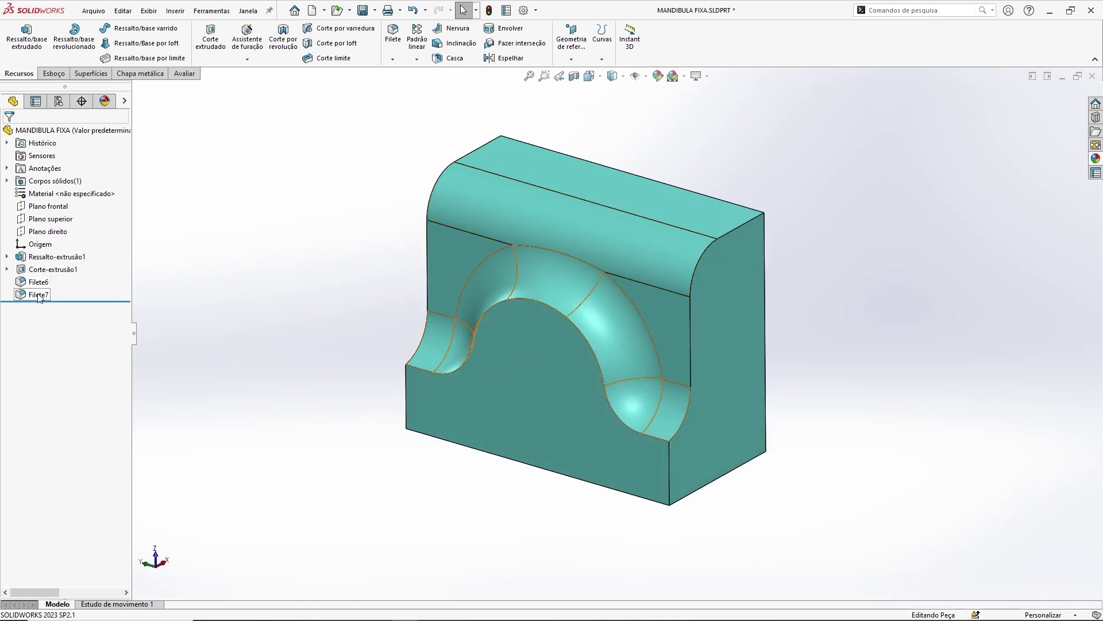
pyautogui.moveTo(282, 307); pyautogui.dragTo(284, 285, button='middle')
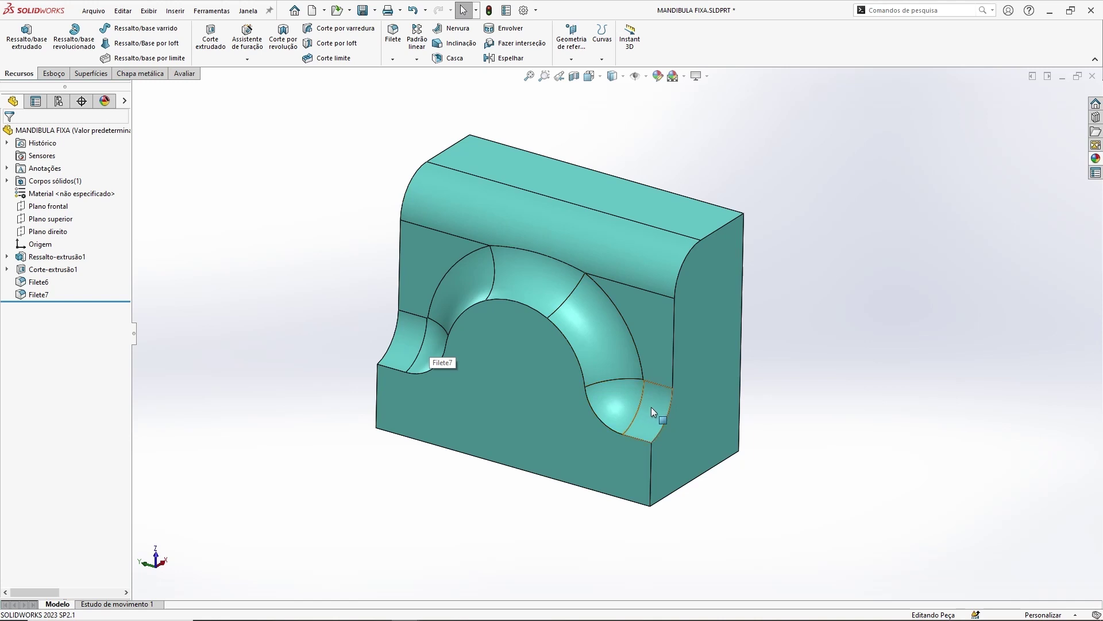
pyautogui.keyDown('ctrl'); pyautogui.moveTo(505, 380); pyautogui.dragTo(512, 386, button='middle'); pyautogui.keyUp('ctrl')
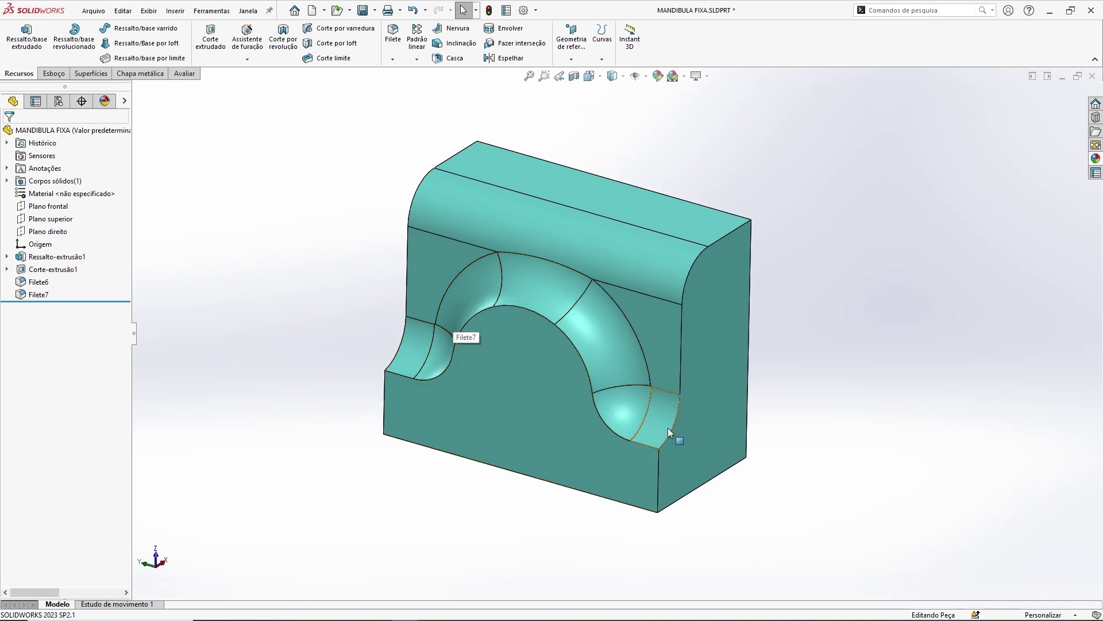
pyautogui.keyDown('ctrl'); pyautogui.moveTo(580, 335); pyautogui.dragTo(586, 338, button='middle'); pyautogui.keyUp('ctrl')
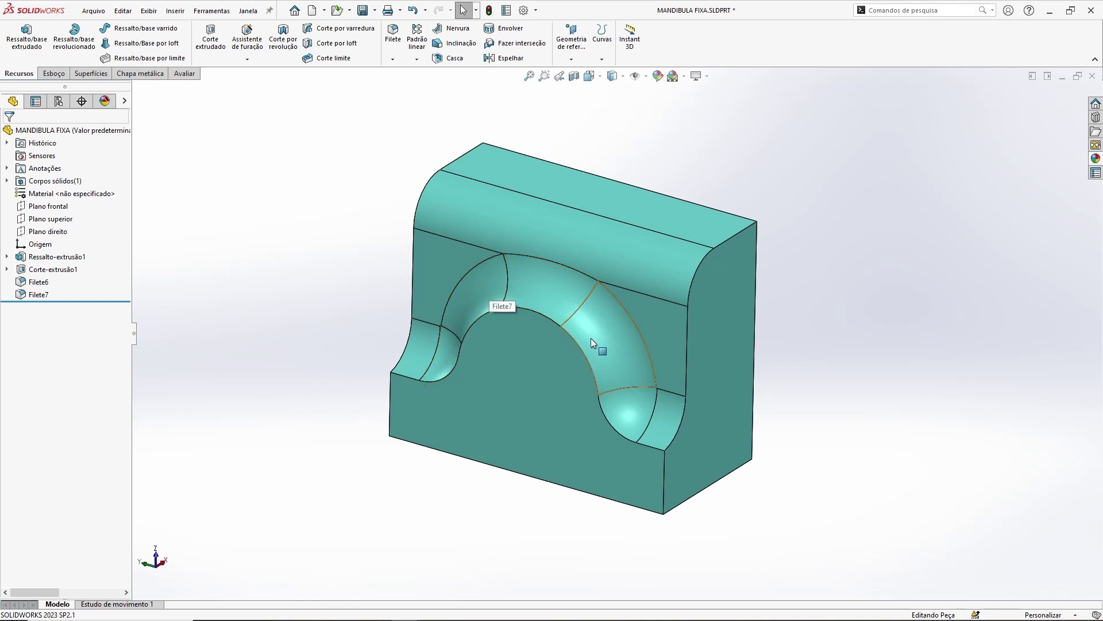
pyautogui.moveTo(272, 320); pyautogui.dragTo(291, 278, button='middle')
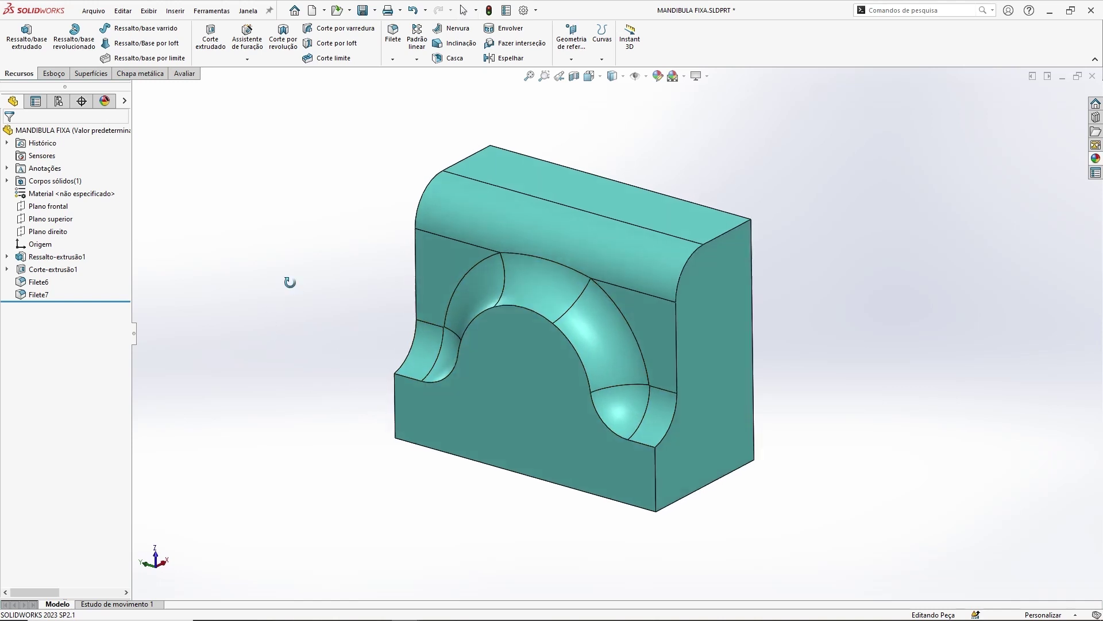
# Start a chamfer on the jaw's left and right front vertical edges.
pyautogui.click(392, 59)
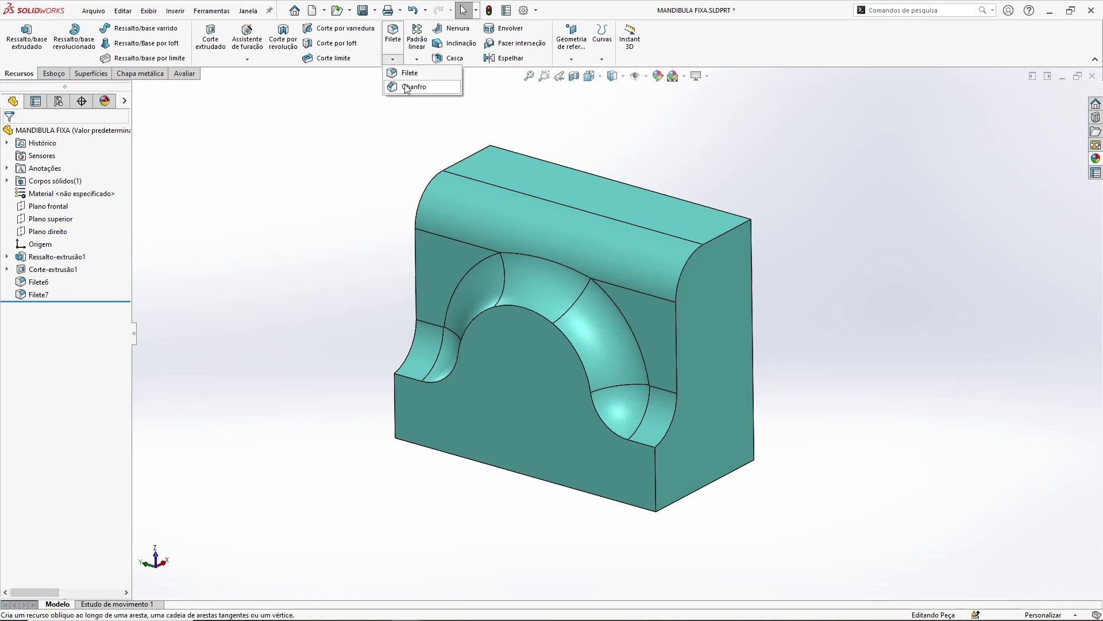
pyautogui.click(407, 87)
pyautogui.moveTo(323, 275); pyautogui.dragTo(381, 263, button='middle')
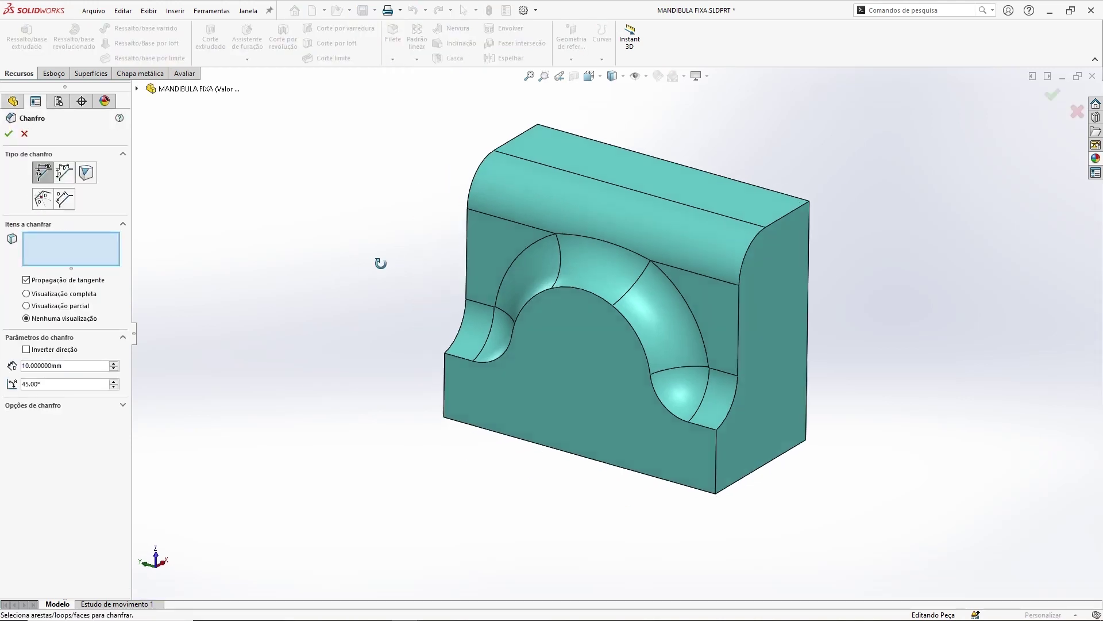
pyautogui.click(443, 369)
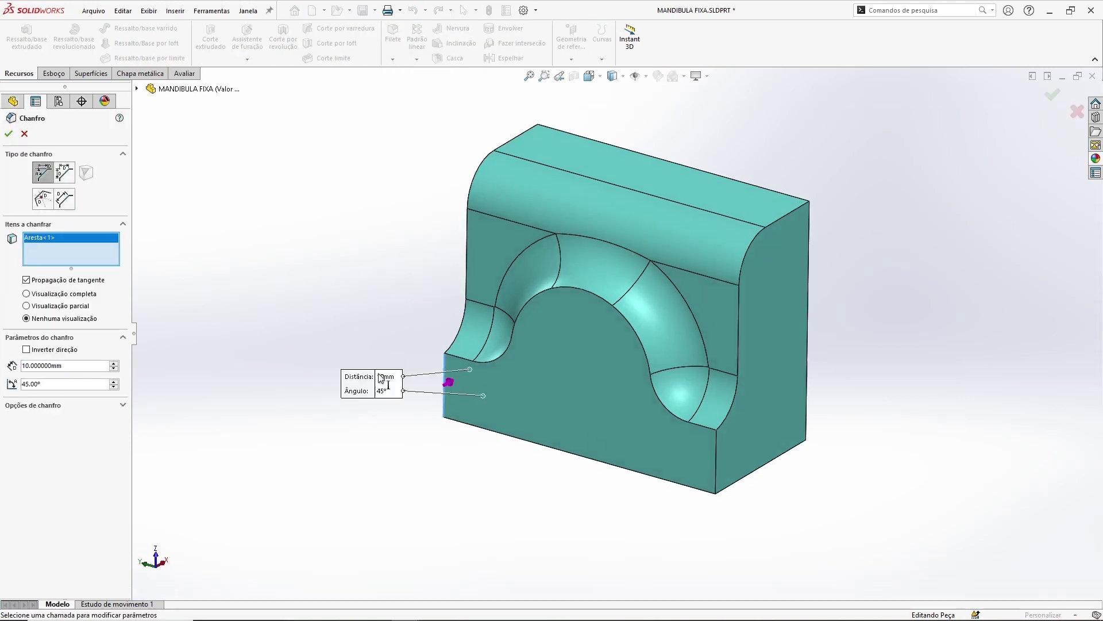
pyautogui.click(716, 446)
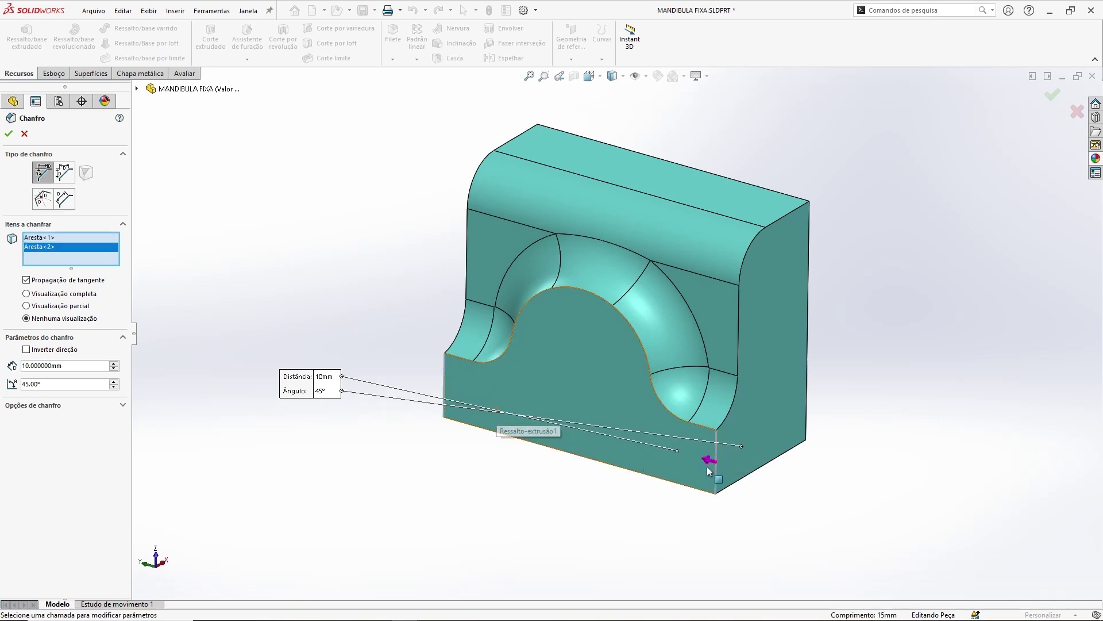
pyautogui.moveTo(832, 448); pyautogui.dragTo(611, 419, button='middle')
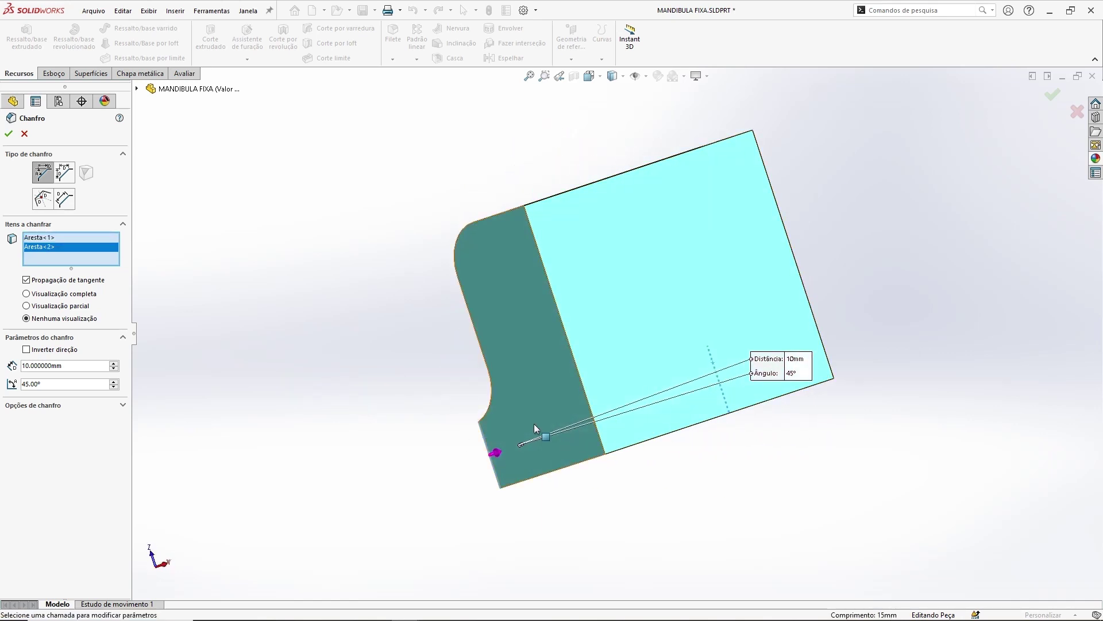
pyautogui.hotkey('ctrl', '7')
# Set the chamfer to 1 mm at 45°, accept Chanfro1, and save the part.
pyautogui.moveTo(72, 366); pyautogui.dragTo(2, 376)
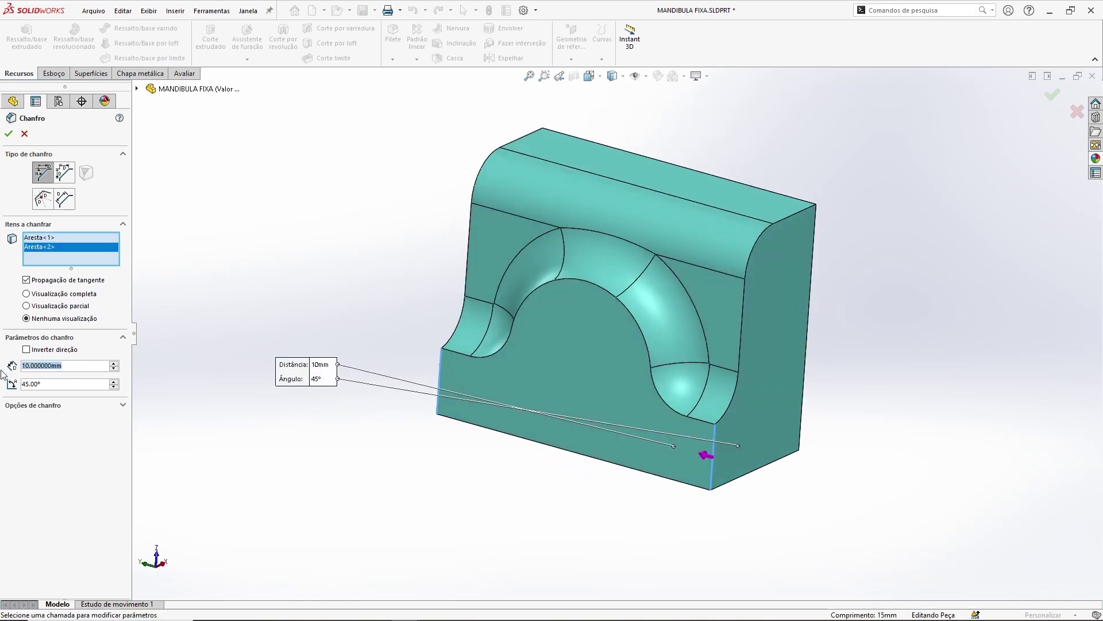
pyautogui.write('1')
pyautogui.press('Return')
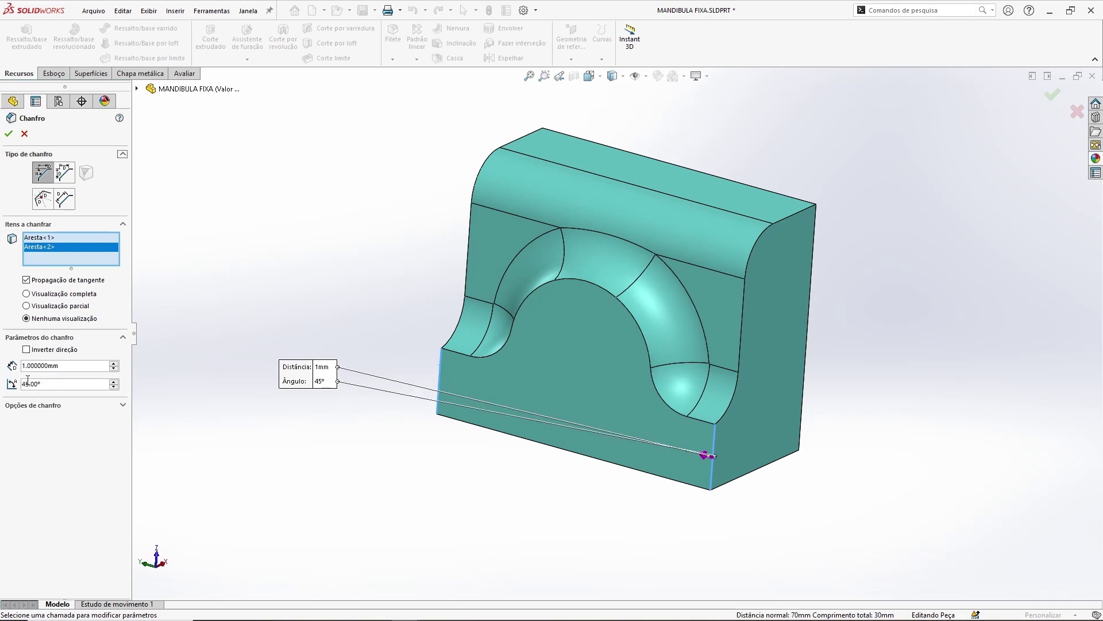
pyautogui.click(8, 134)
pyautogui.moveTo(303, 233); pyautogui.dragTo(345, 340, button='middle')
pyautogui.moveTo(737, 447)
pyautogui.mouseDown(button='middle')
pyautogui.moveTo(726, 486)
pyautogui.moveTo(525, 271)
pyautogui.moveTo(506, 294)
pyautogui.mouseUp(button='middle')
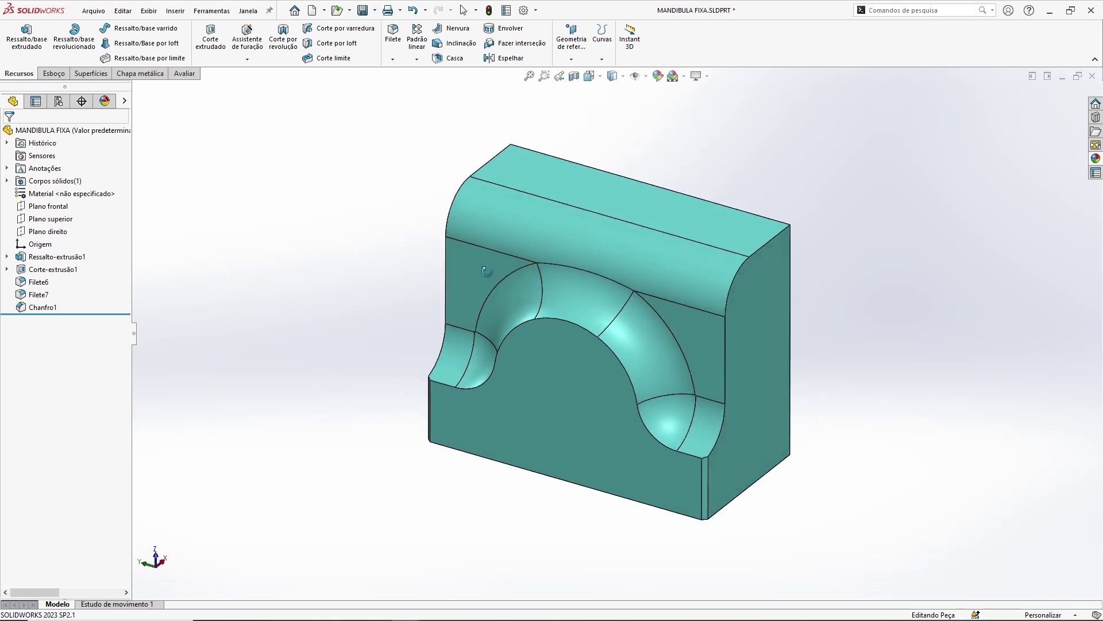
pyautogui.click(363, 11)
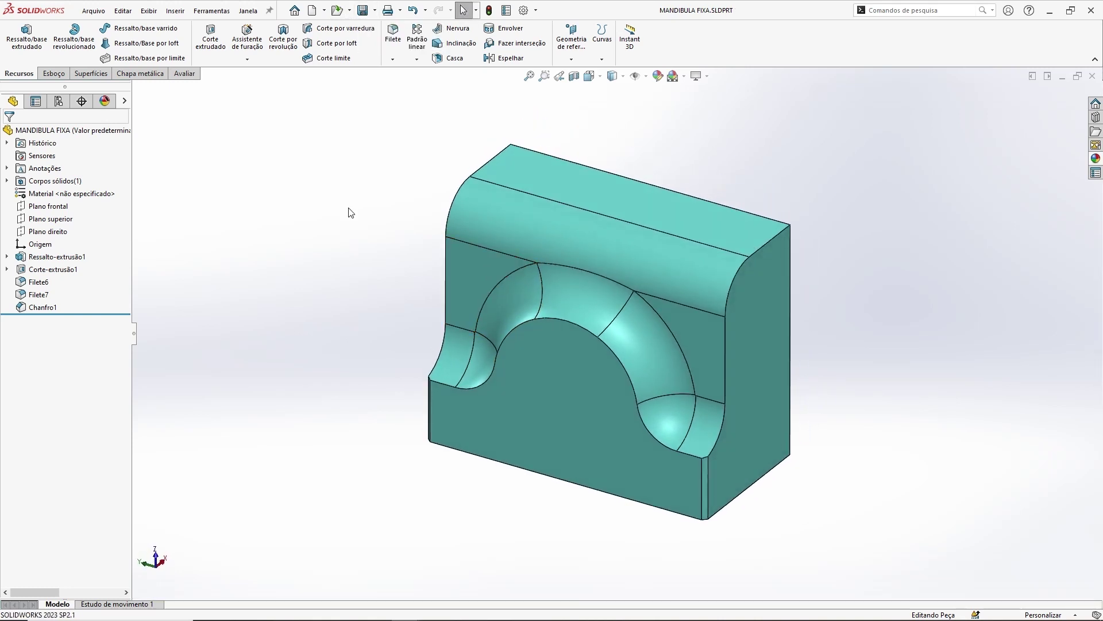
# In the MORSA DE MESA assembly, slide the EIXO shaft into the jaw bore, then return to the part.
pyautogui.hotkey('ctrl', 'Tab')
pyautogui.moveTo(590, 387)
pyautogui.mouseDown(button='middle')
pyautogui.moveTo(568, 375)
pyautogui.moveTo(548, 409)
pyautogui.moveTo(607, 399)
pyautogui.moveTo(595, 402)
pyautogui.mouseUp(button='middle')
pyautogui.moveTo(581, 254)
pyautogui.mouseDown()
pyautogui.moveTo(540, 266)
pyautogui.moveTo(536, 306)
pyautogui.moveTo(596, 322)
pyautogui.moveTo(654, 315)
pyautogui.moveTo(498, 295)
pyautogui.mouseUp()
pyautogui.moveTo(498, 295); pyautogui.dragTo(523, 375, button='middle')
pyautogui.moveTo(522, 374); pyautogui.dragTo(614, 333)
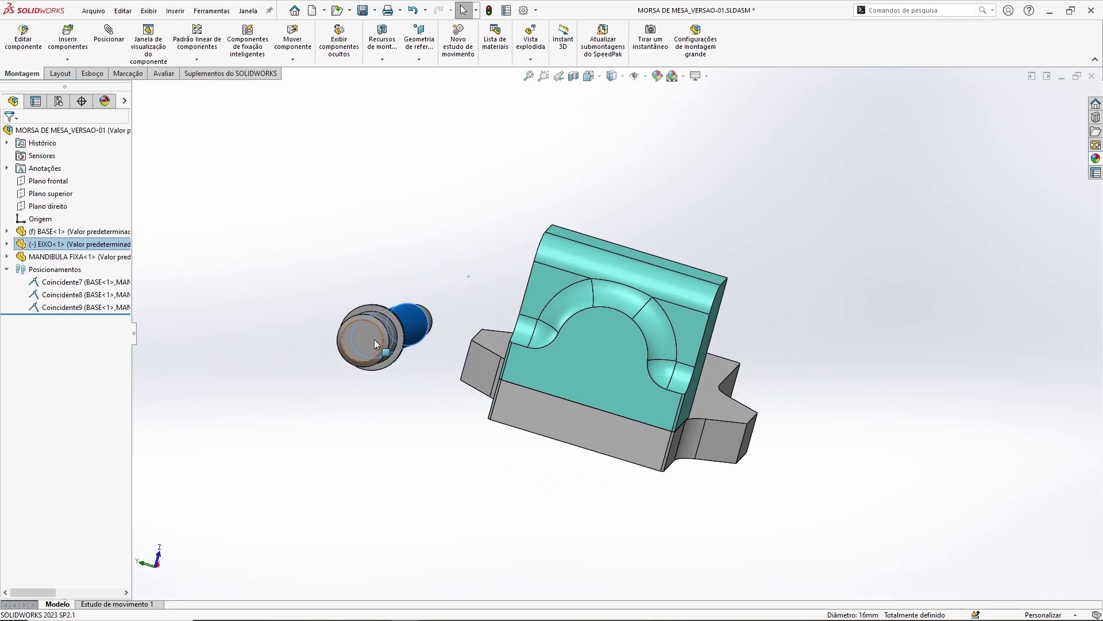
pyautogui.hotkey('shift', 'Right')
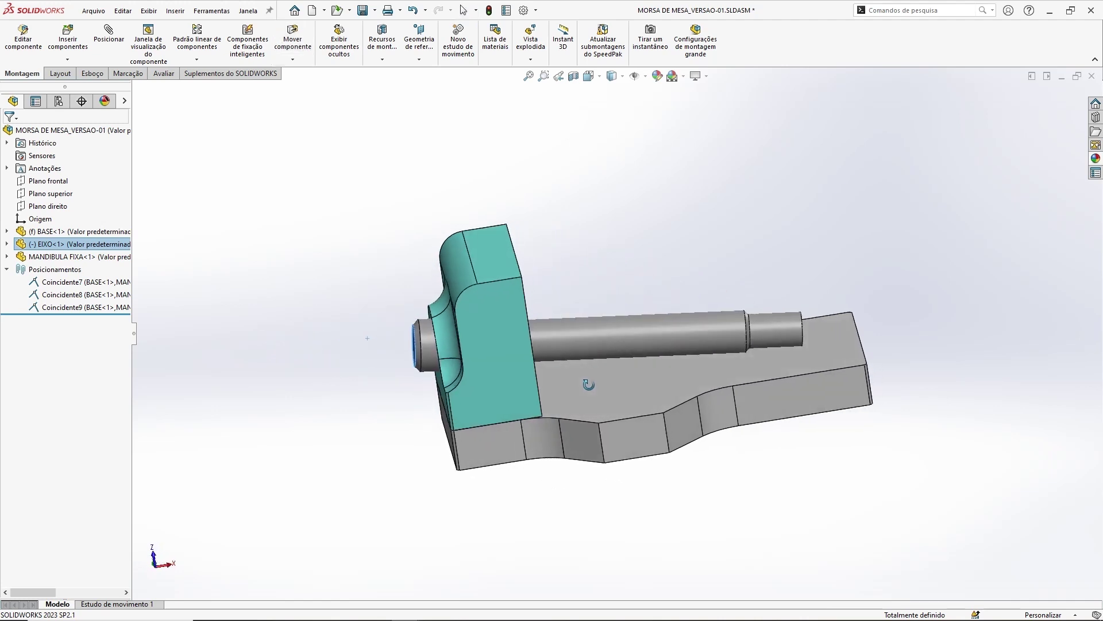
pyautogui.press('Escape')
pyautogui.moveTo(407, 215); pyautogui.dragTo(470, 363, button='middle')
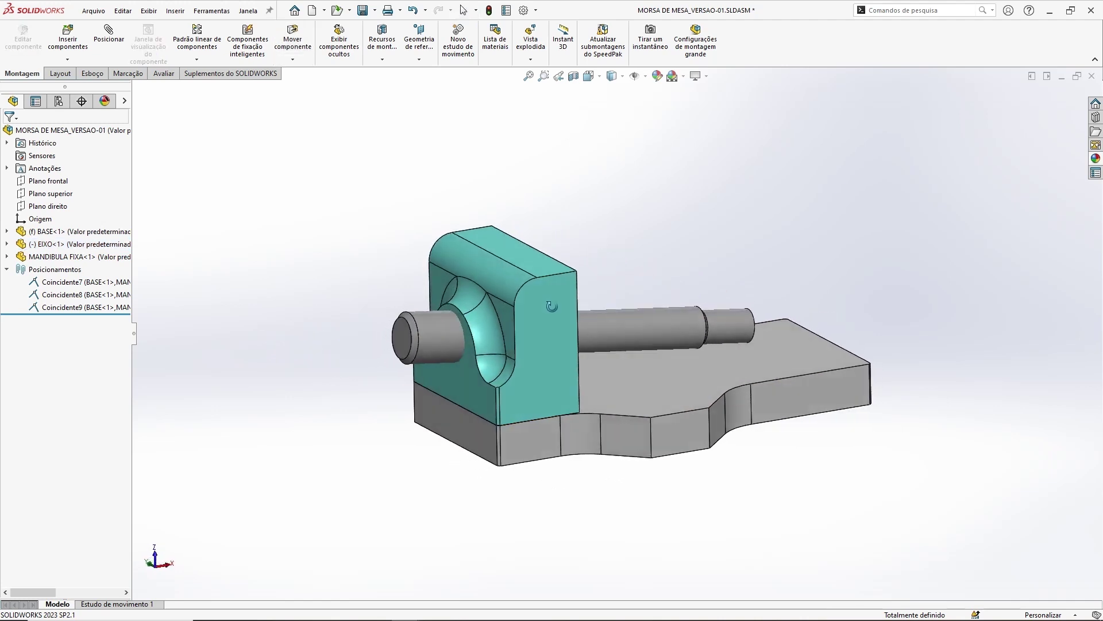
pyautogui.moveTo(511, 374); pyautogui.dragTo(601, 409, button='middle')
pyautogui.hotkey('ctrl', 'Tab')
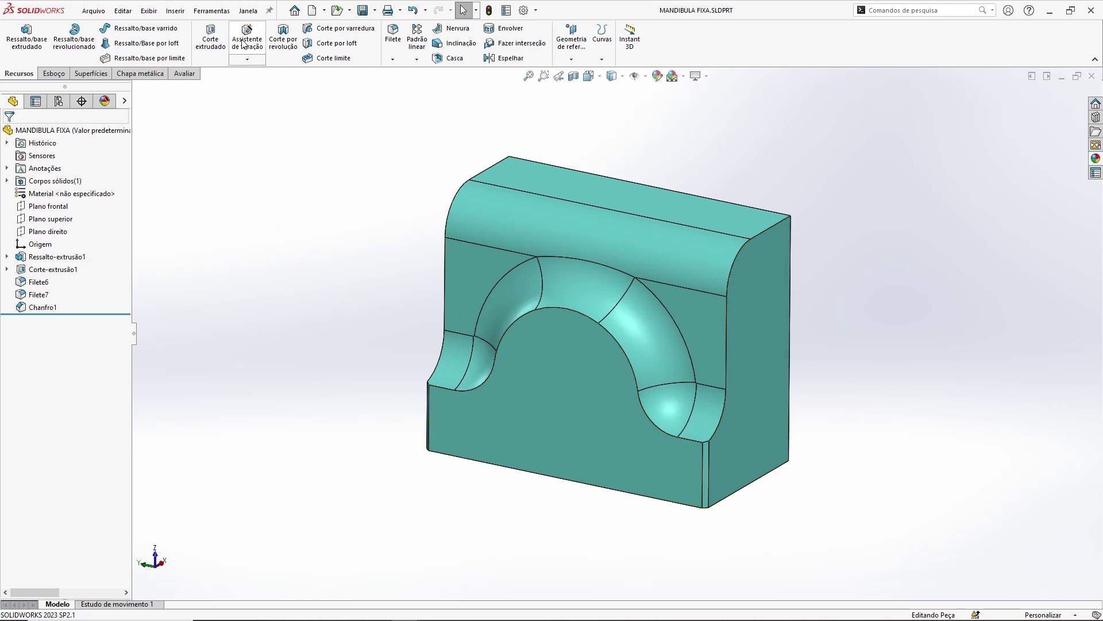
pyautogui.click(54, 73)
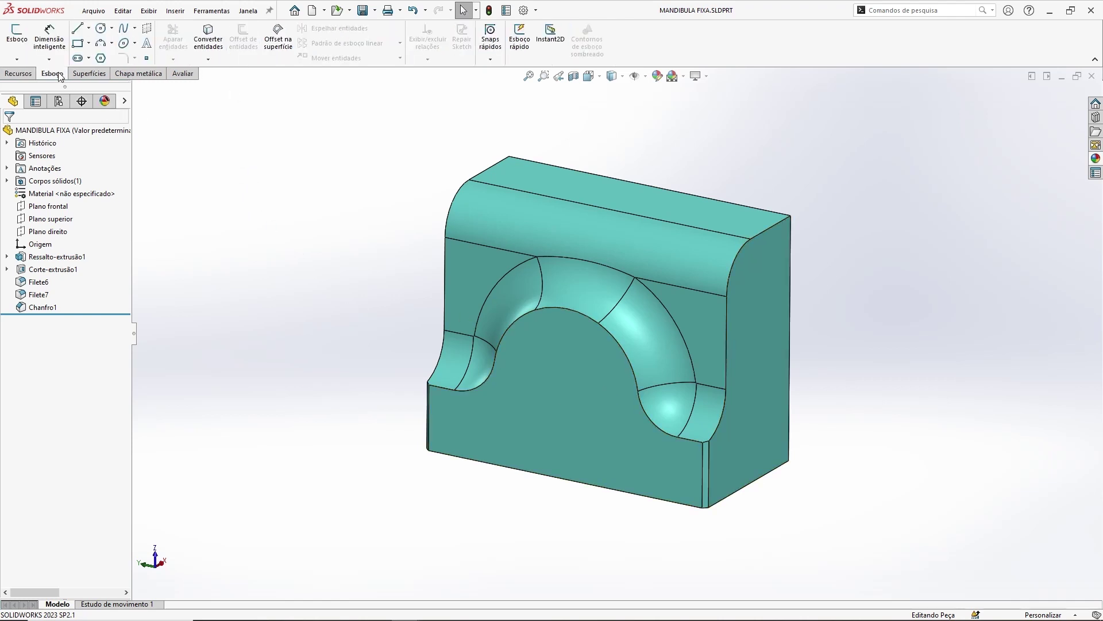
# Sketch a 16 mm diameter circle inside the notch on the jaw's front face.
pyautogui.click(17, 35)
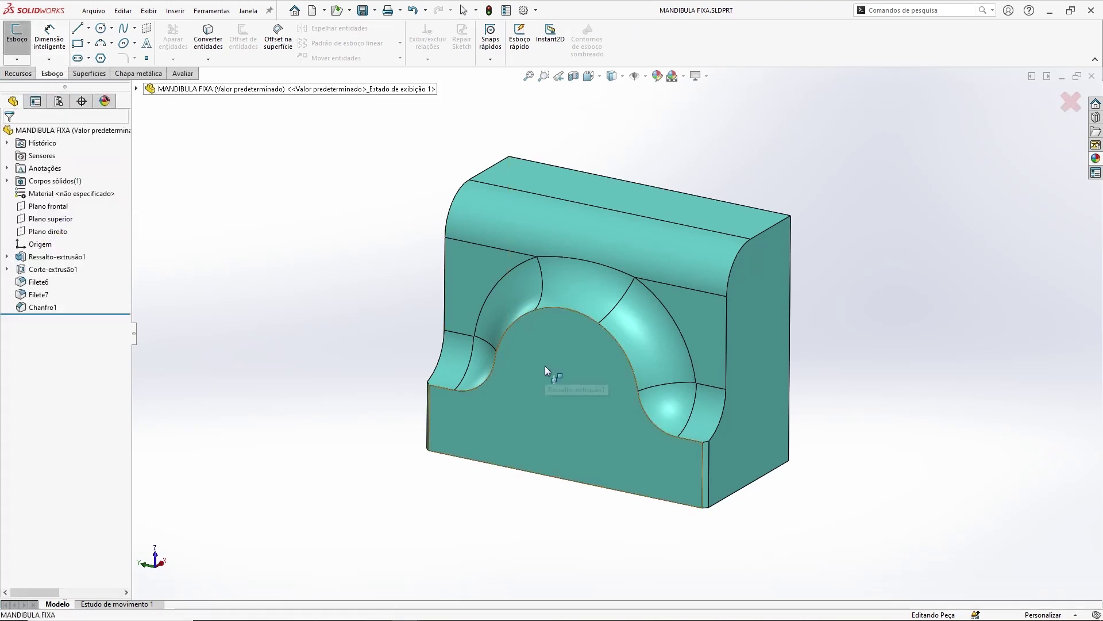
pyautogui.click(560, 378)
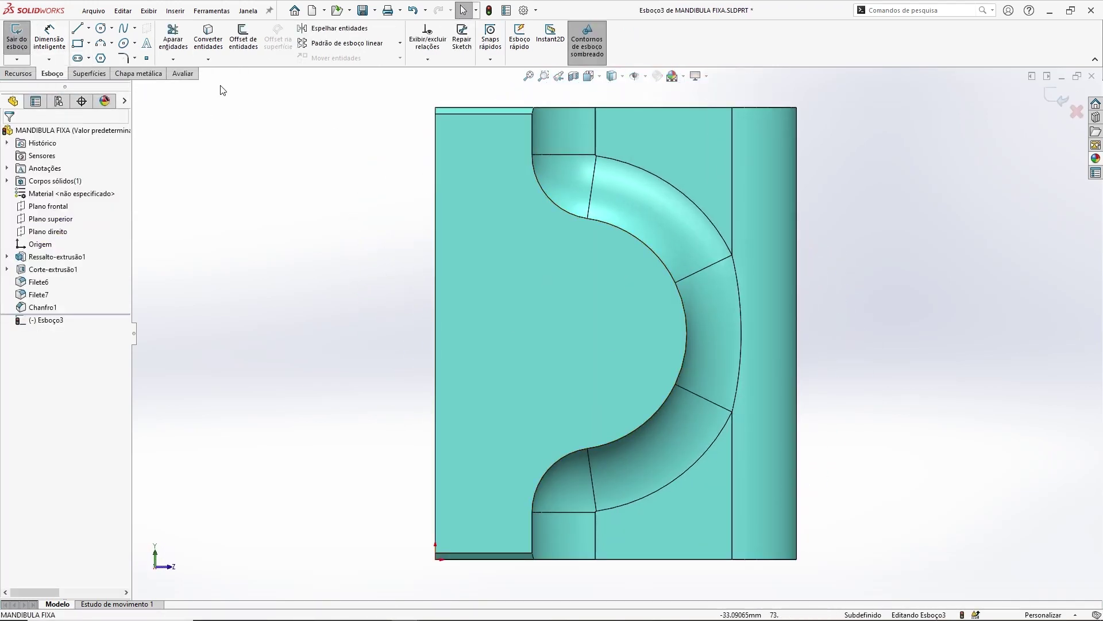
pyautogui.click(102, 28)
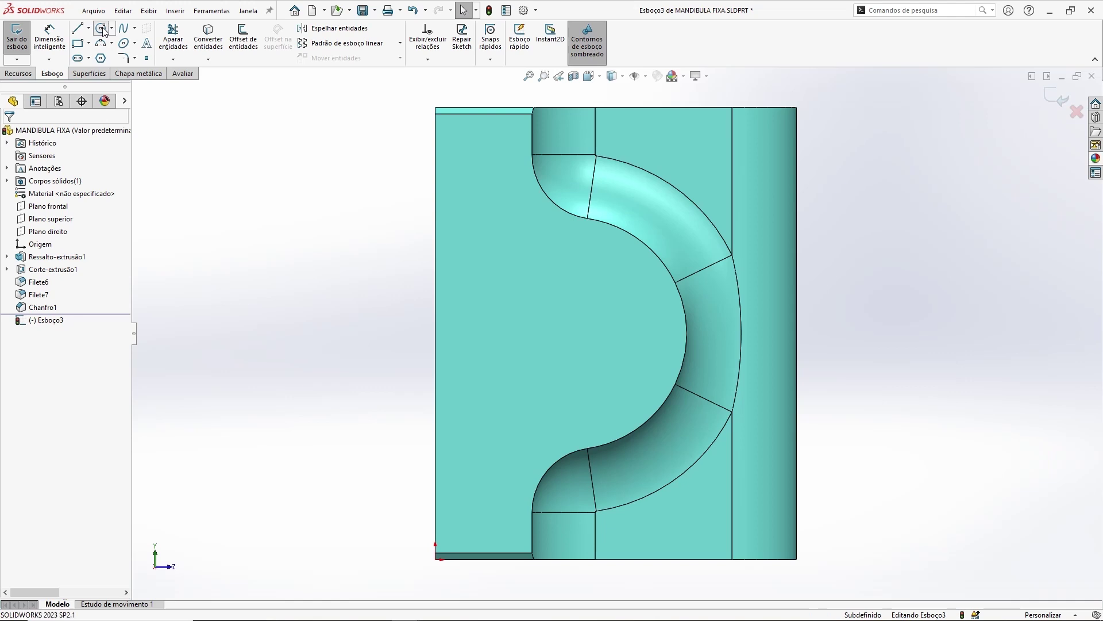
pyautogui.click(578, 326)
pyautogui.click(613, 277)
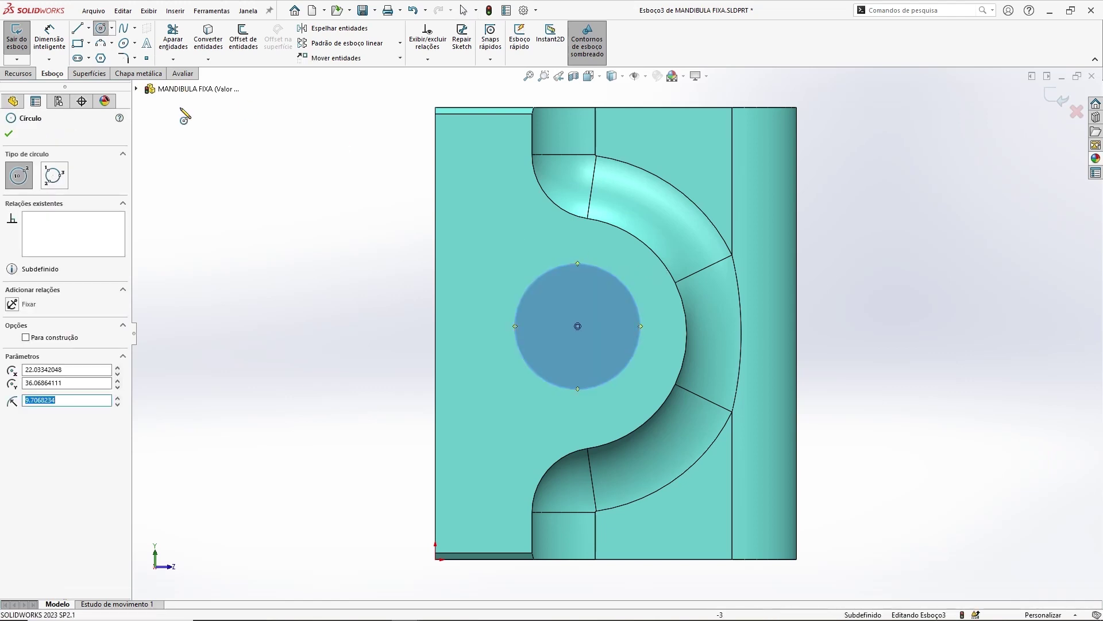
pyautogui.press('Escape')
pyautogui.click(49, 34)
pyautogui.click(629, 292)
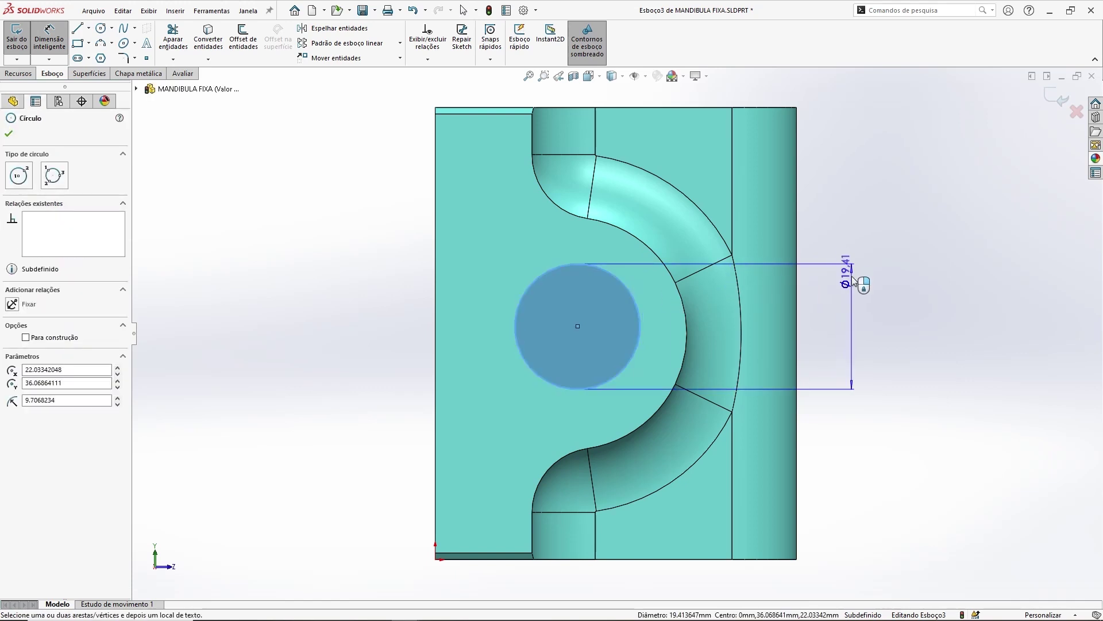
pyautogui.click(918, 266)
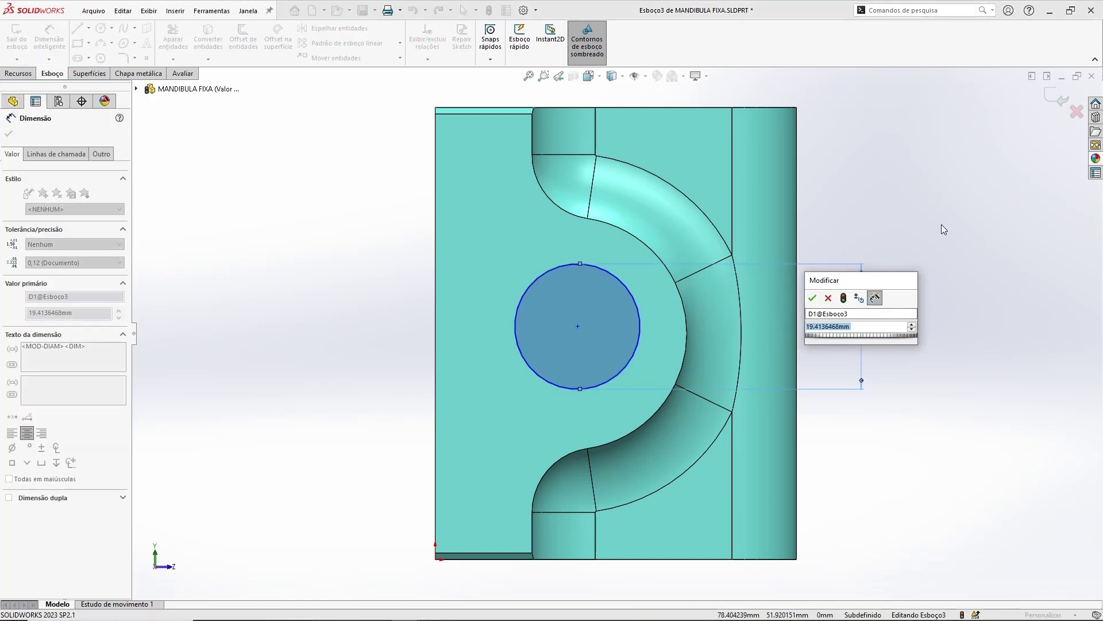
pyautogui.write('16')
pyautogui.press('Return')
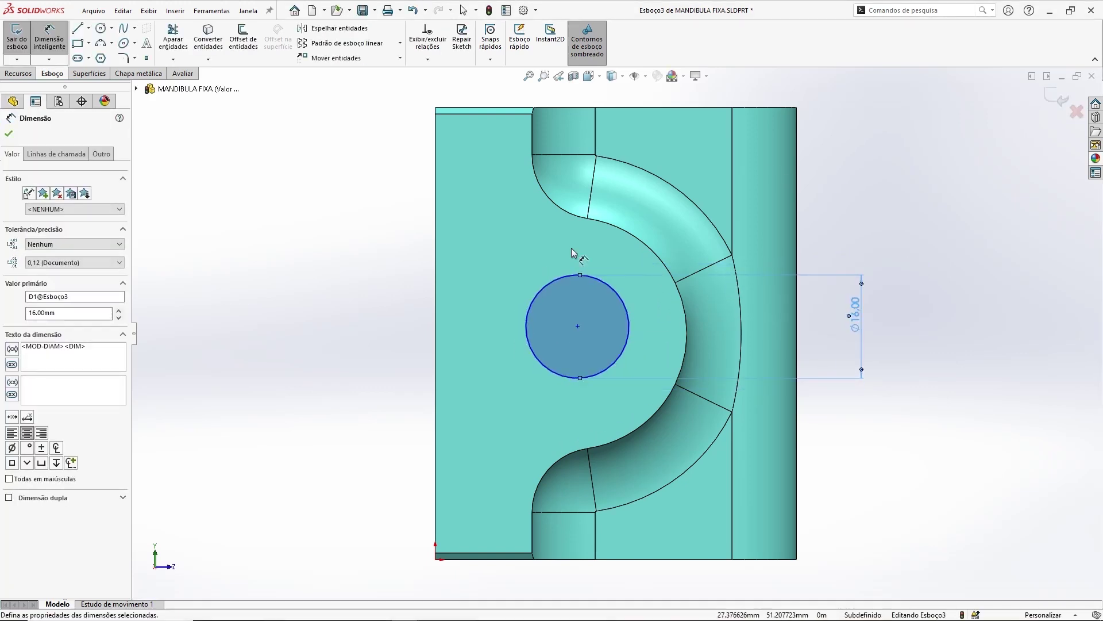
pyautogui.press('Escape')
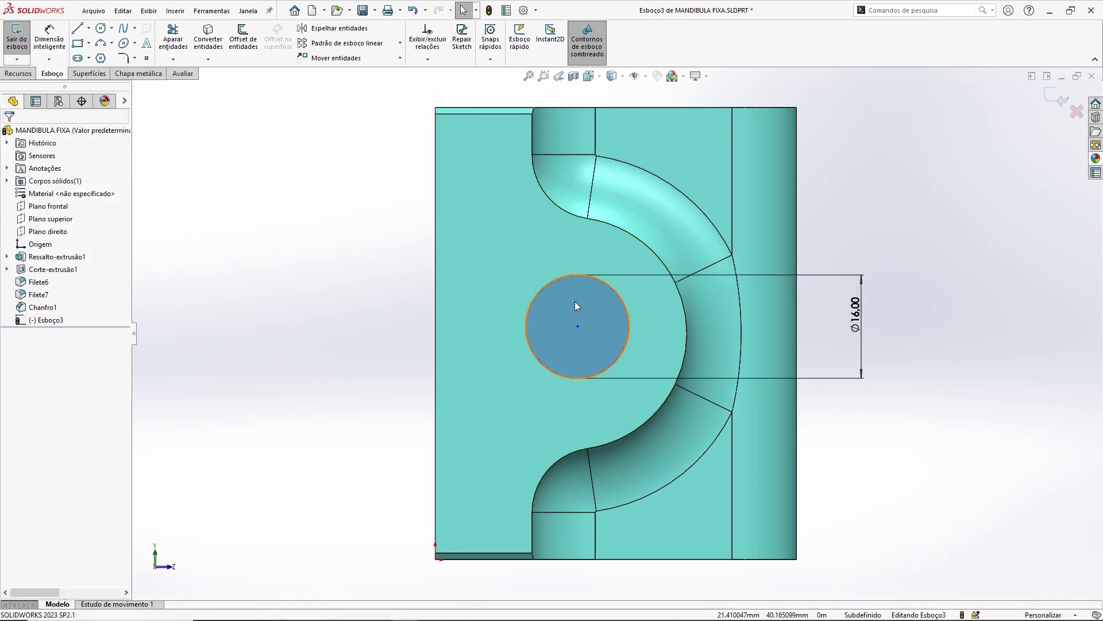
# Make the circle concentric with the notch arc and close the sketch.
pyautogui.moveTo(578, 326); pyautogui.dragTo(521, 269)
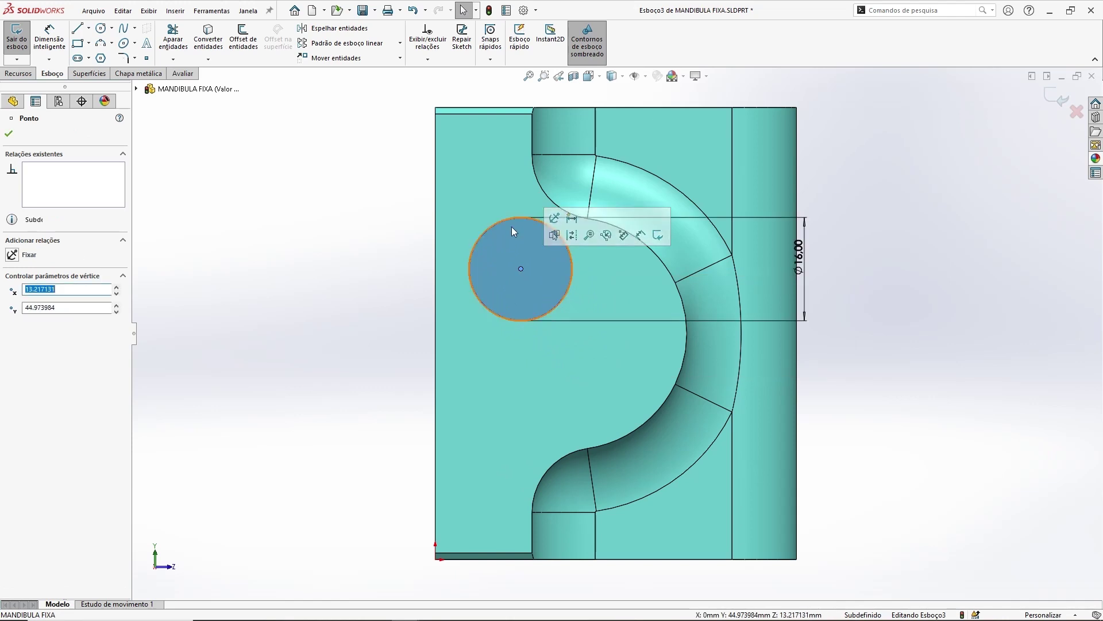
pyautogui.click(359, 247)
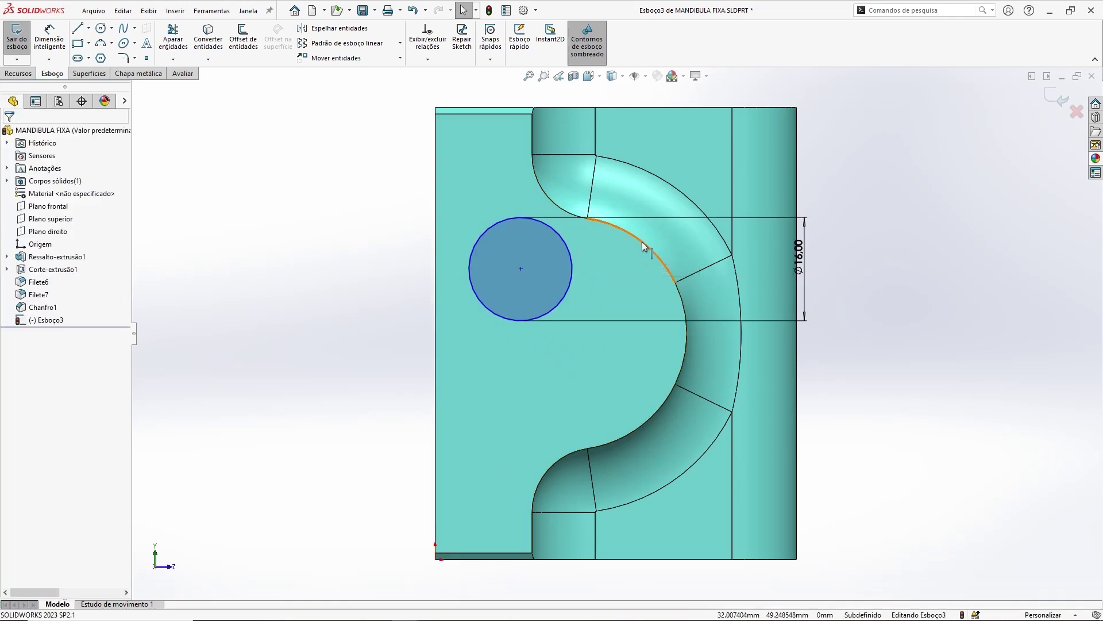
pyautogui.moveTo(591, 306)
pyautogui.mouseDown(button='middle')
pyautogui.moveTo(555, 303)
pyautogui.moveTo(580, 298)
pyautogui.mouseUp(button='middle')
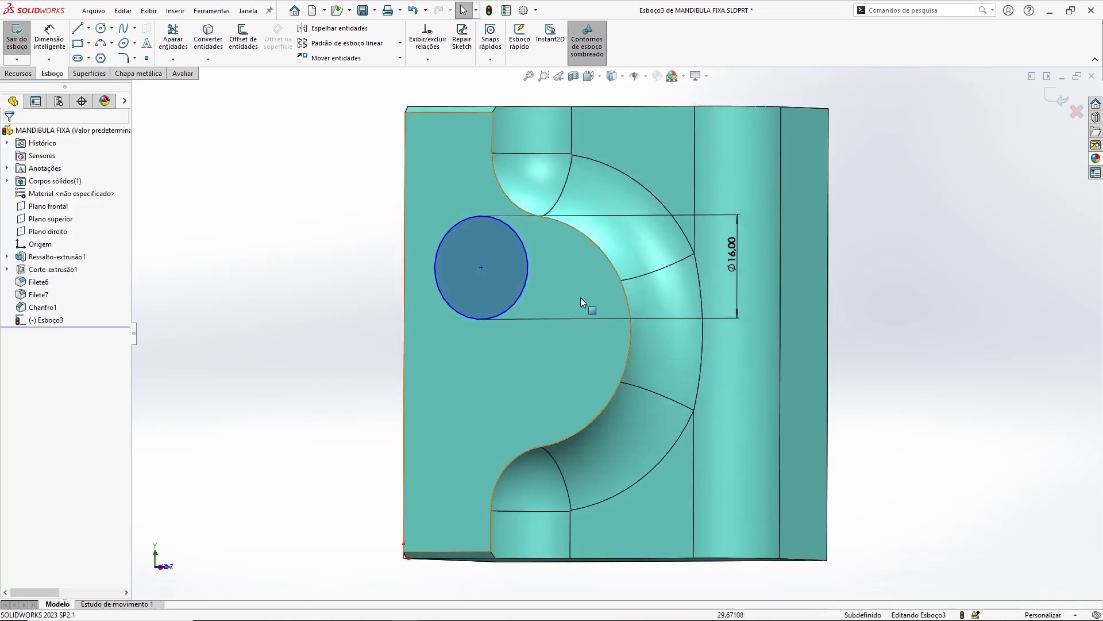
pyautogui.click(588, 237)
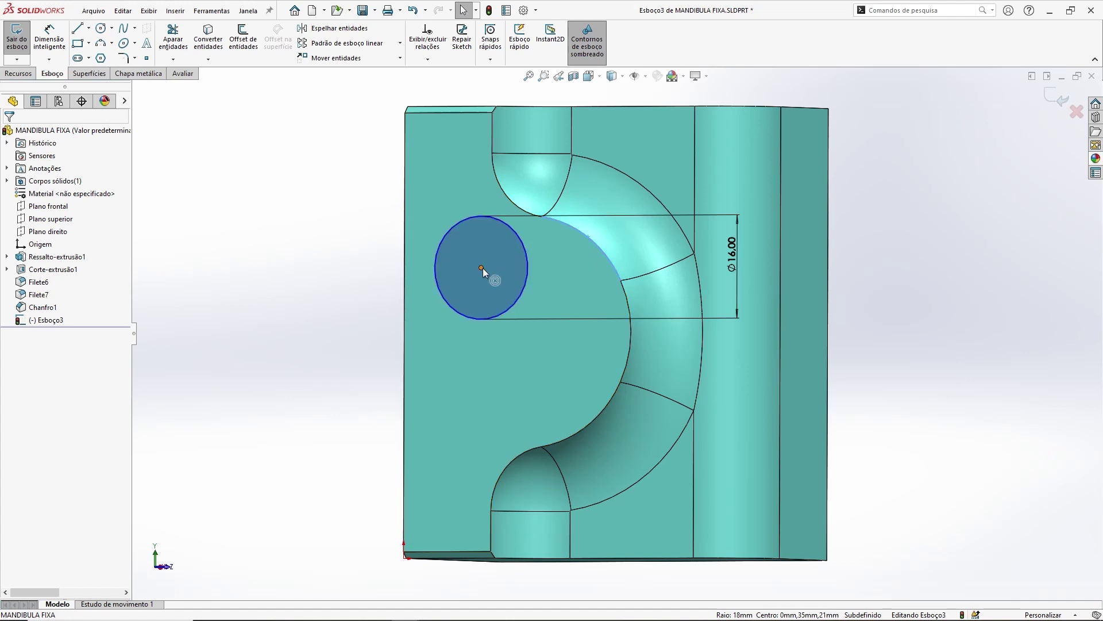
pyautogui.keyDown('ctrl'); pyautogui.click(524, 247); pyautogui.keyUp('ctrl')
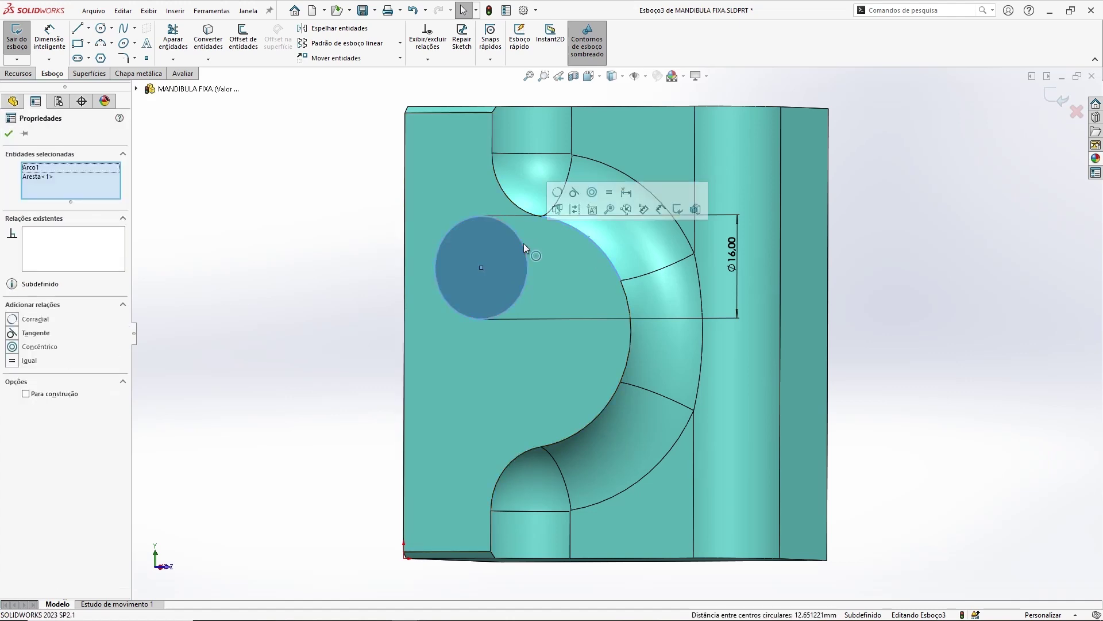
pyautogui.click(592, 192)
pyautogui.click(335, 240)
pyautogui.moveTo(670, 416)
pyautogui.mouseDown(button='middle')
pyautogui.moveTo(718, 408)
pyautogui.moveTo(703, 417)
pyautogui.mouseUp(button='middle')
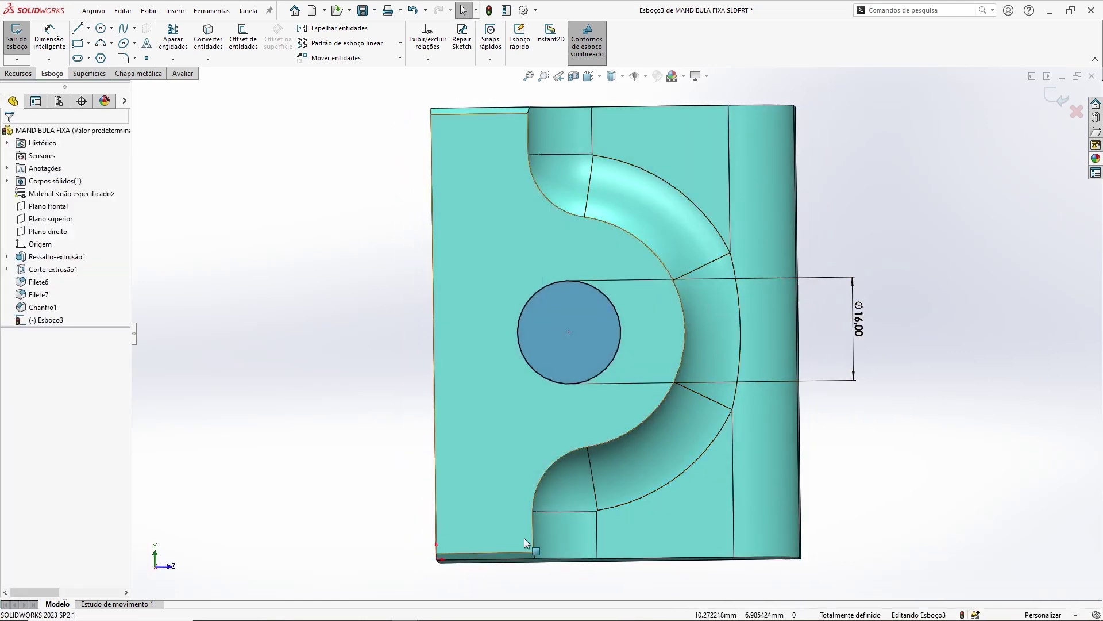
pyautogui.click(1056, 98)
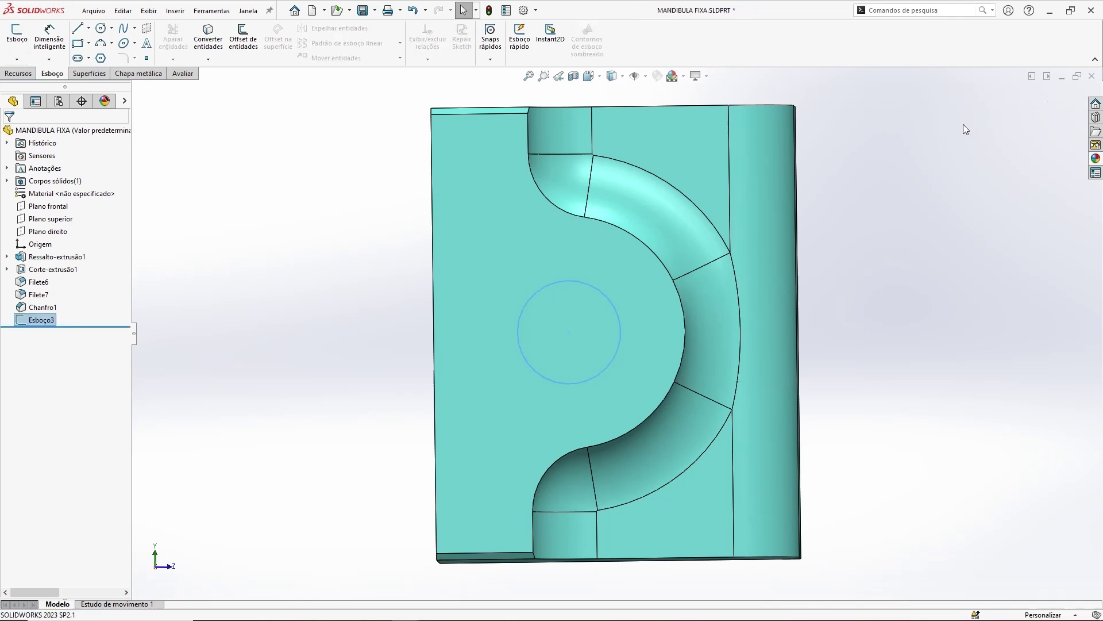
pyautogui.hotkey('ctrl', '7')
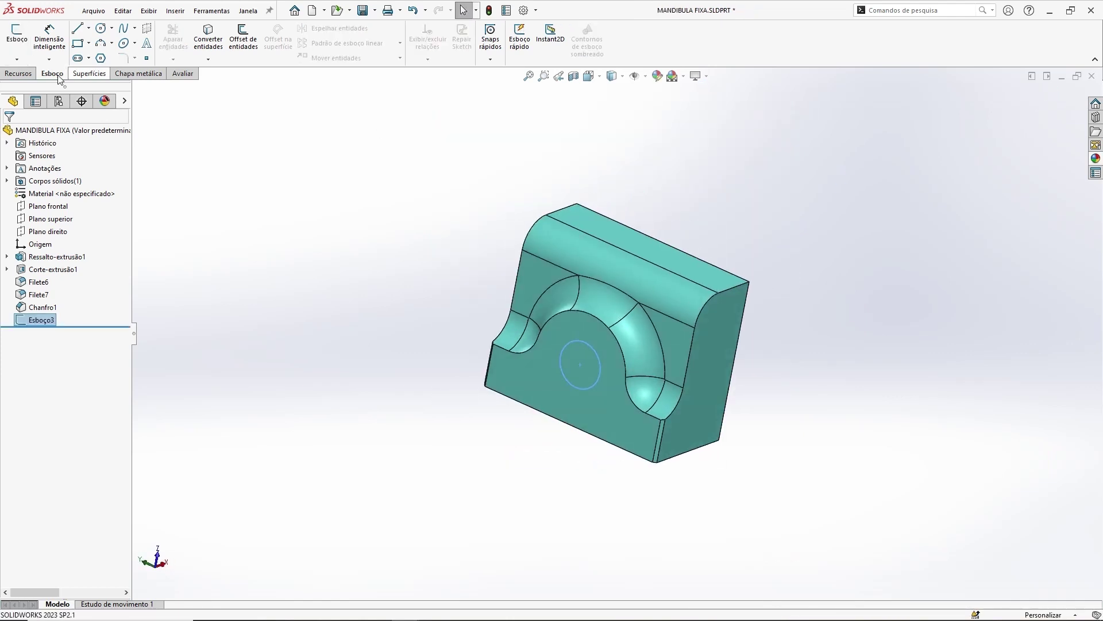
pyautogui.click(19, 73)
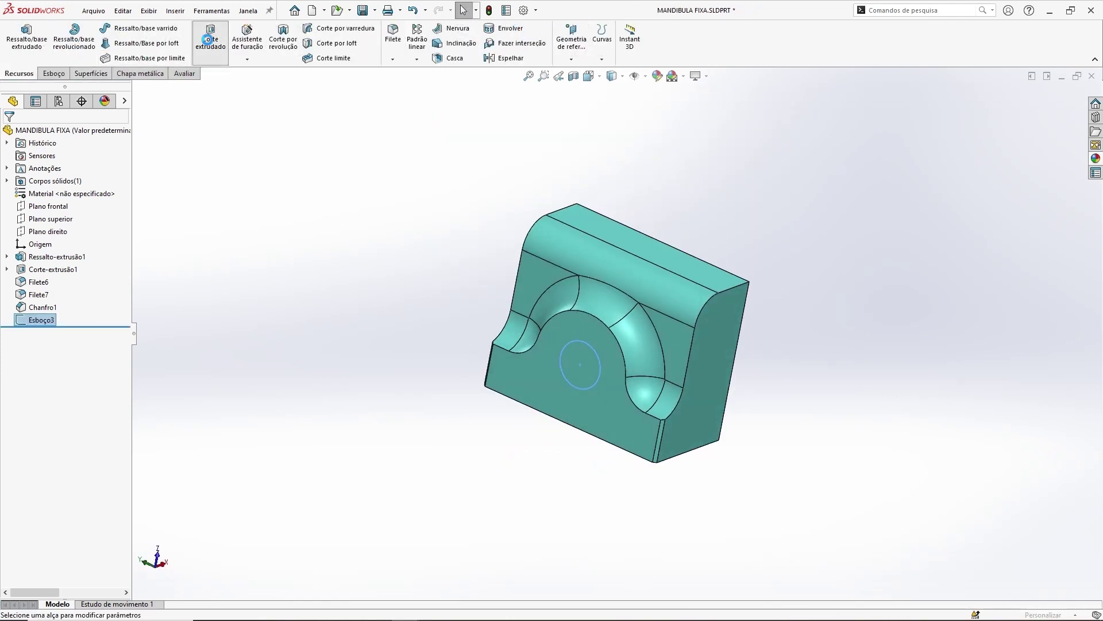
# Cut-extrude the 16 mm circle Through All to bore a hole through the jaw.
pyautogui.click(207, 39)
pyautogui.moveTo(571, 371); pyautogui.dragTo(492, 349, button='middle')
pyautogui.scroll(-3, 605, 363)
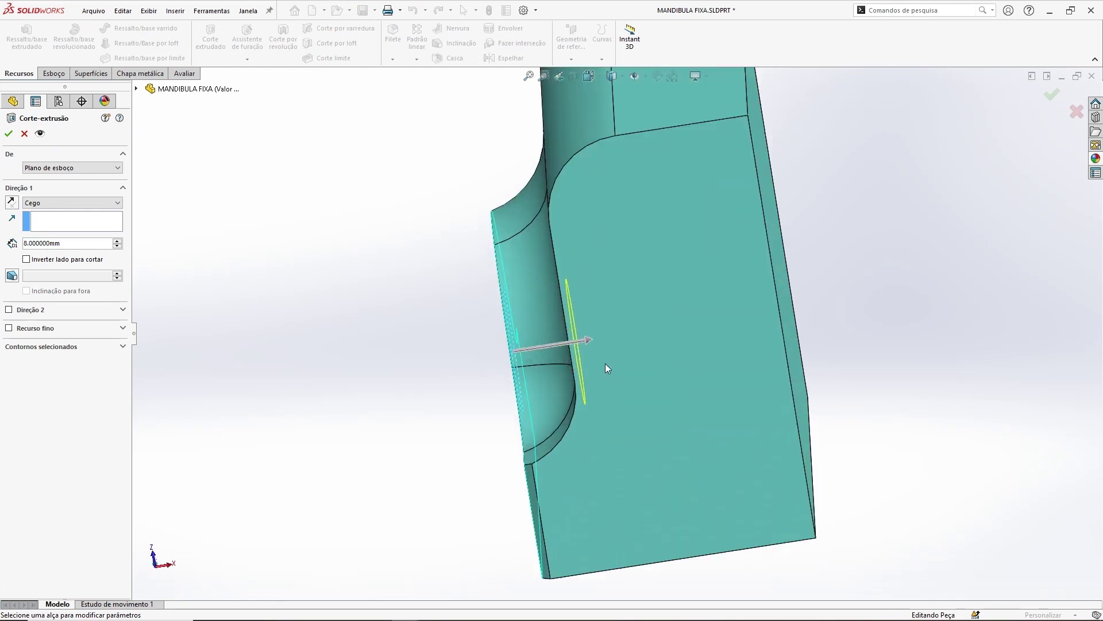
pyautogui.moveTo(587, 337); pyautogui.dragTo(673, 333)
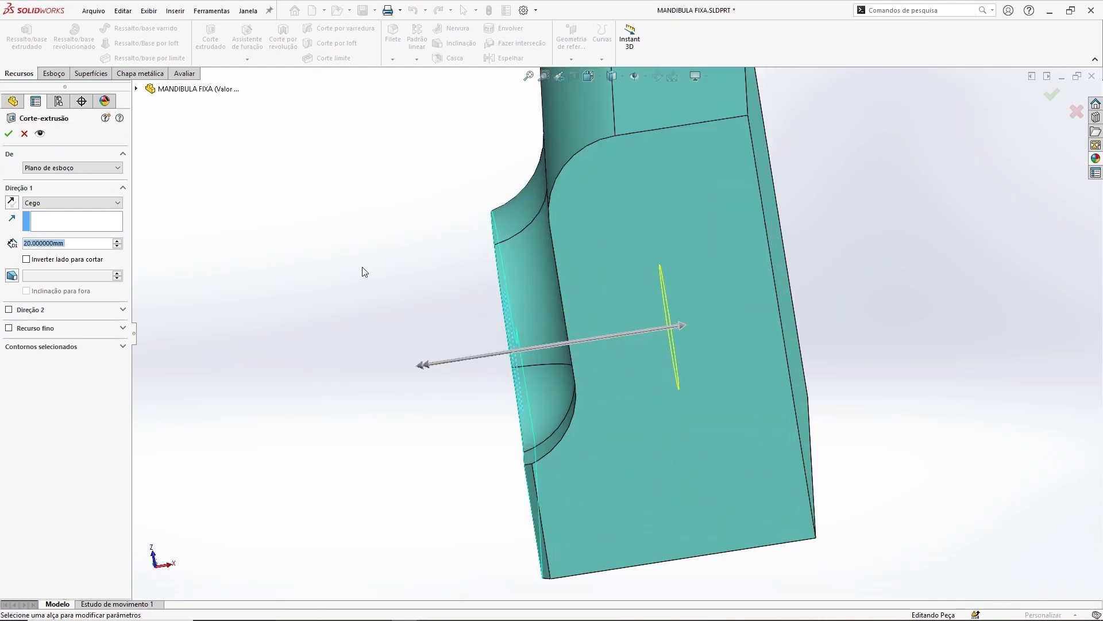
pyautogui.click(95, 202)
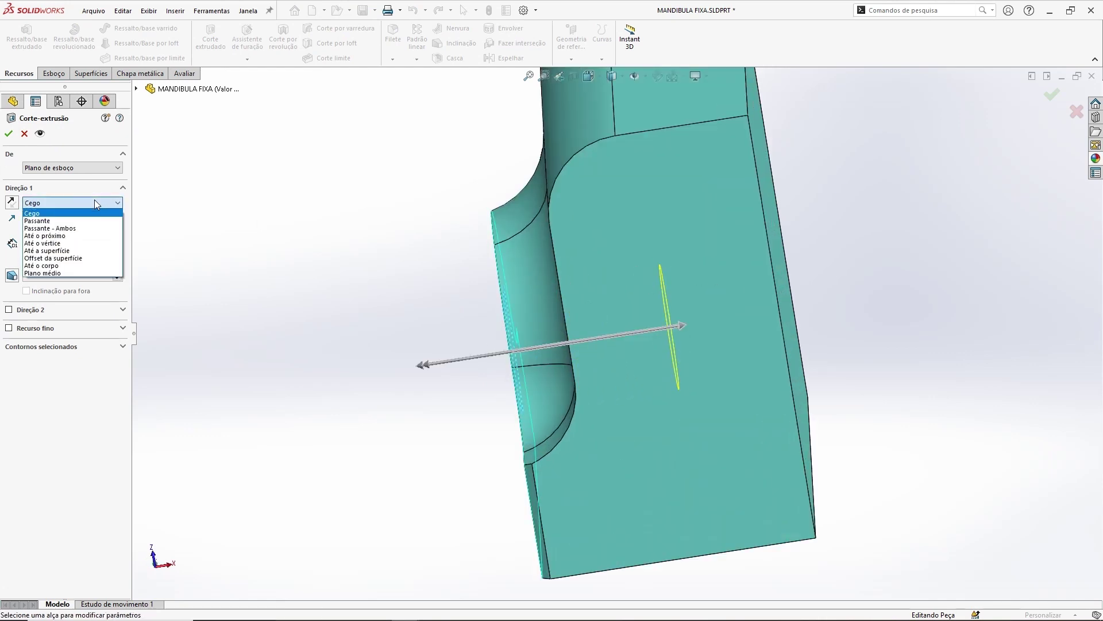
pyautogui.click(45, 206)
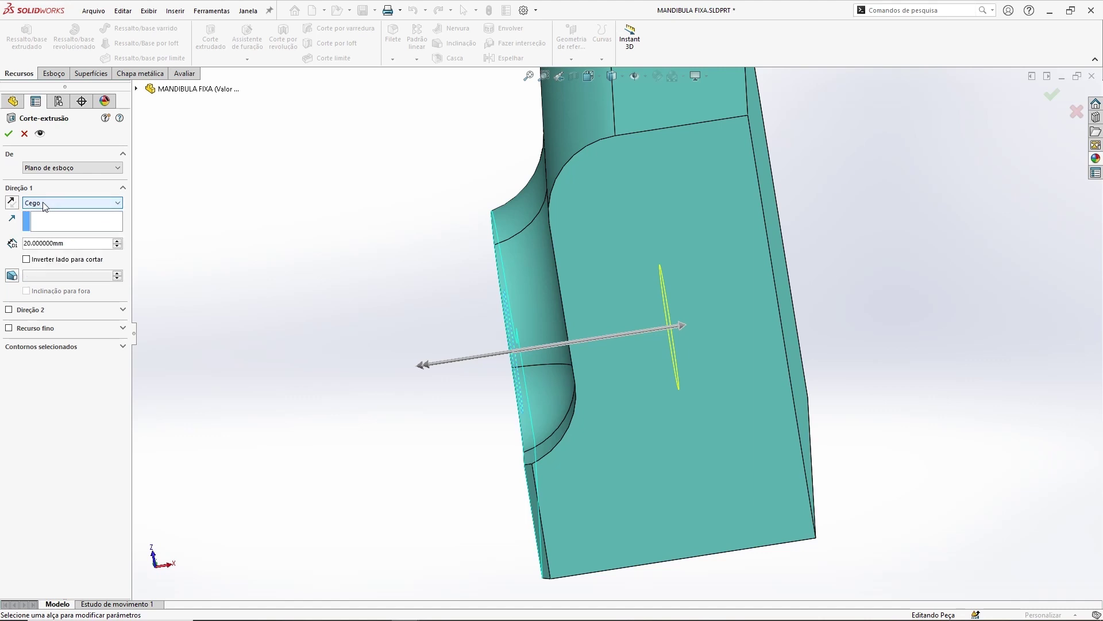
pyautogui.click(59, 203)
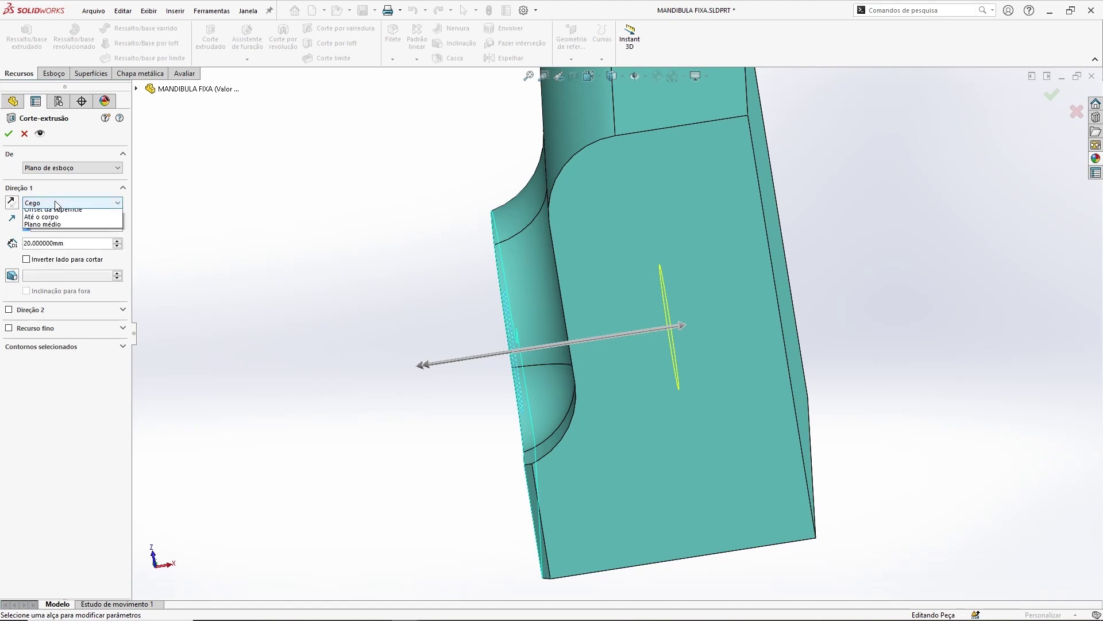
pyautogui.click(68, 229)
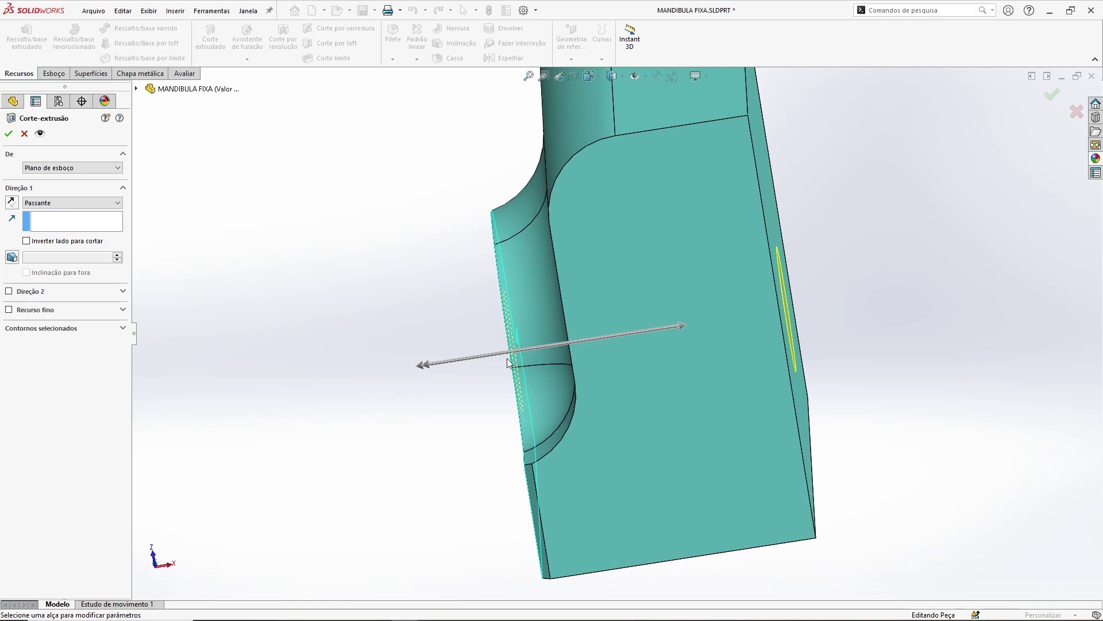
pyautogui.click(9, 134)
pyautogui.moveTo(459, 347)
pyautogui.mouseDown(button='middle')
pyautogui.moveTo(489, 383)
pyautogui.moveTo(596, 329)
pyautogui.mouseUp(button='middle')
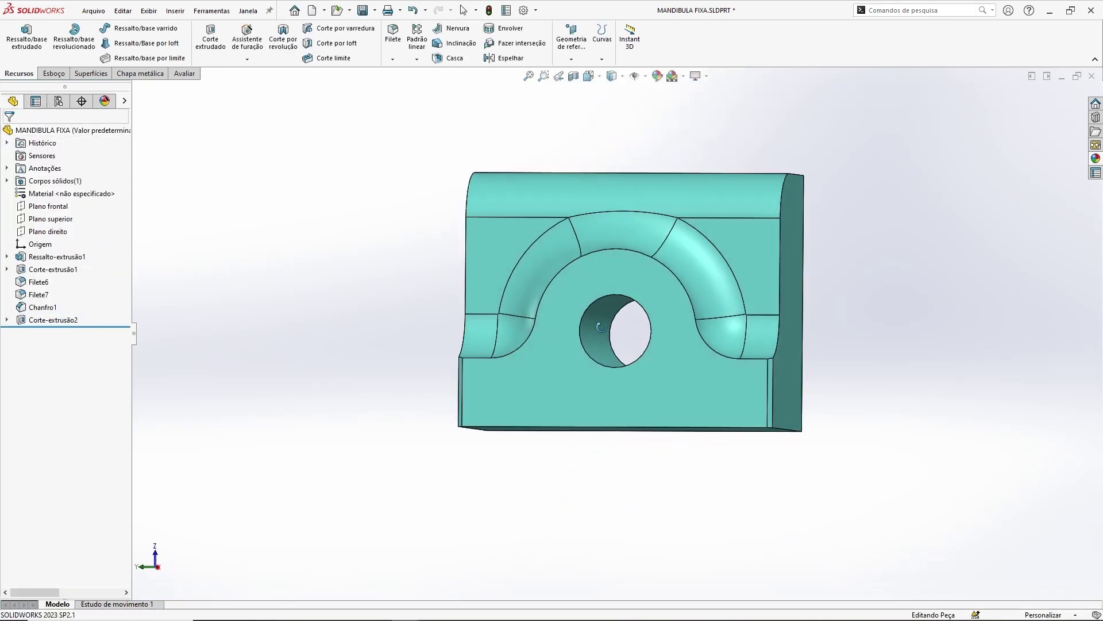
pyautogui.hotkey('ctrl', '7')
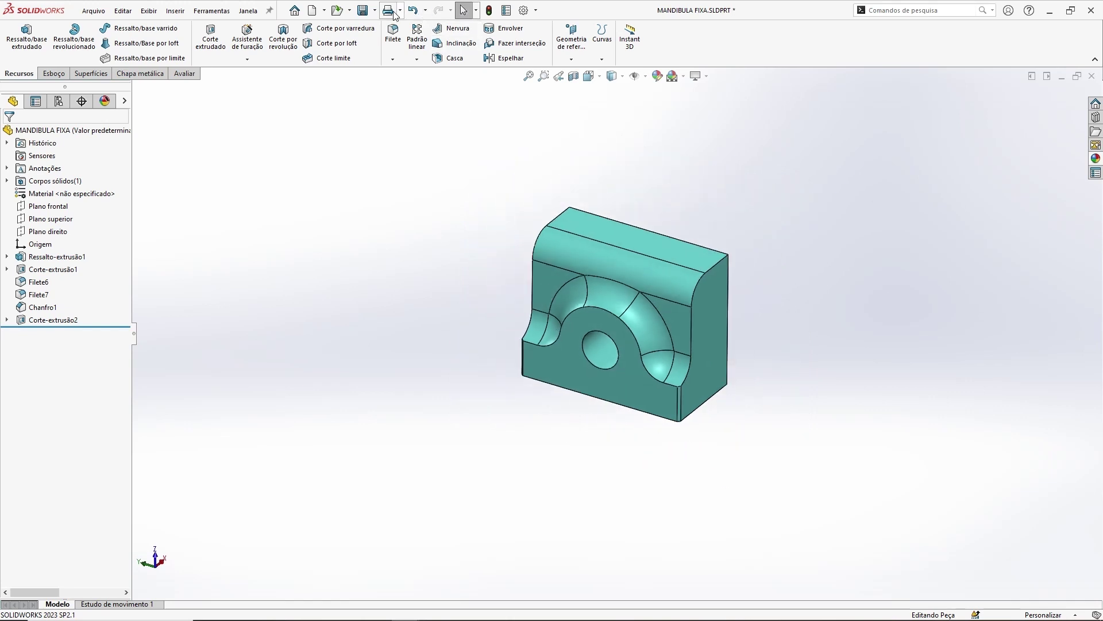
# Save the jaw part, then swing the shaft to the other side in the vise assembly.
pyautogui.click(364, 10)
pyautogui.hotkey('ctrl', 'Tab')
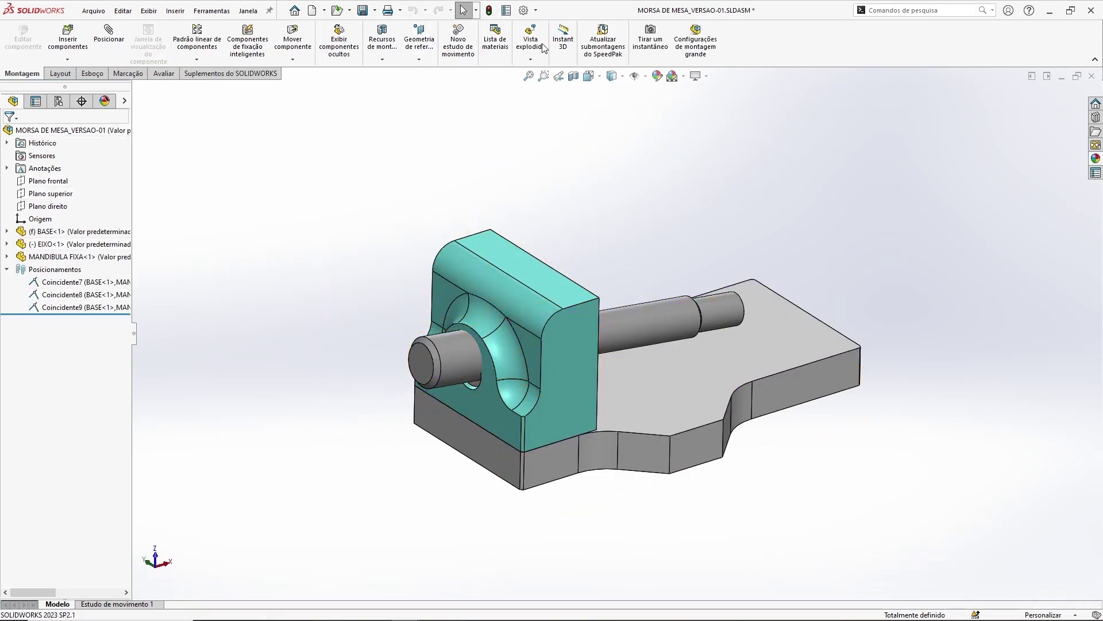
pyautogui.moveTo(524, 226); pyautogui.dragTo(658, 305, button='middle')
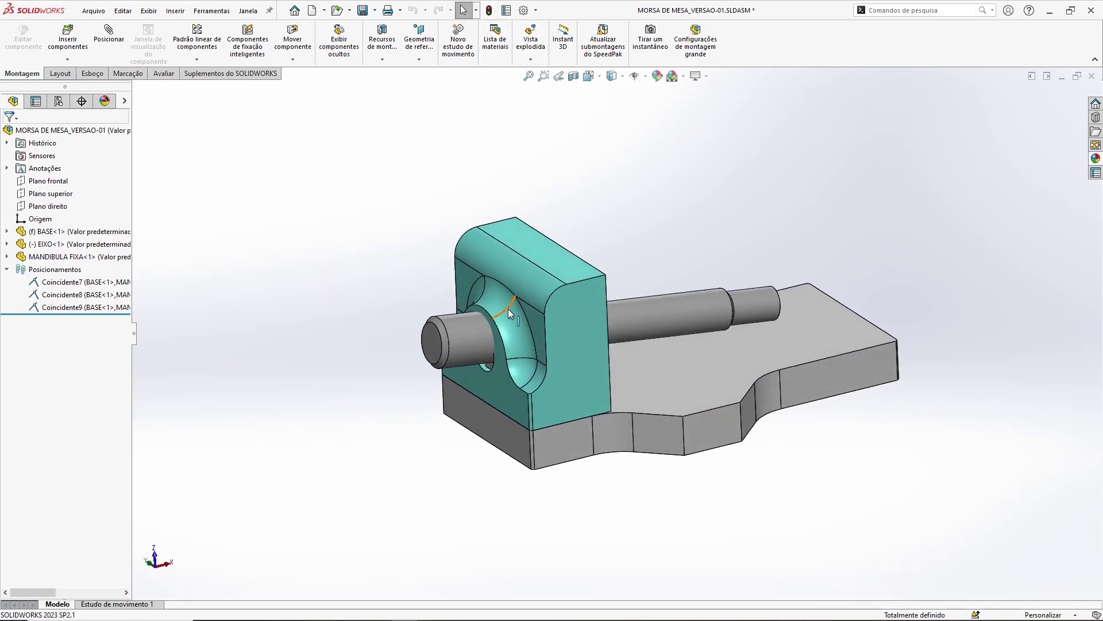
pyautogui.scroll(-3, 508, 308)
pyautogui.scroll(3, 648, 324)
pyautogui.moveTo(530, 368)
pyautogui.mouseDown(button='middle')
pyautogui.moveTo(575, 322)
pyautogui.moveTo(619, 381)
pyautogui.mouseUp(button='middle')
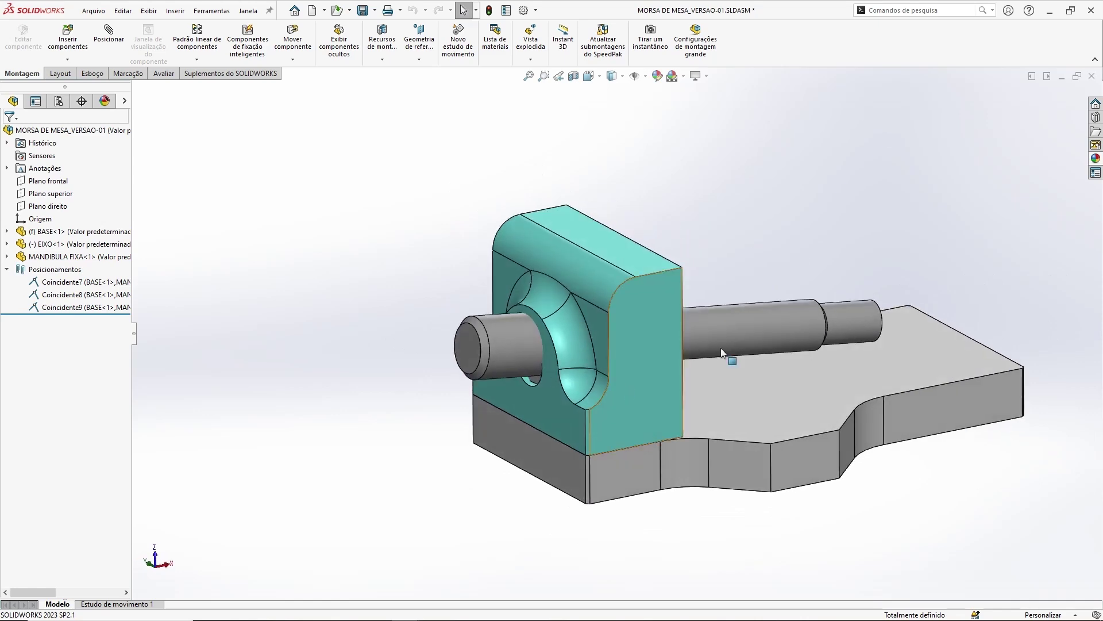
pyautogui.moveTo(689, 322); pyautogui.dragTo(495, 253)
pyautogui.moveTo(389, 353)
pyautogui.mouseDown(button='middle')
pyautogui.moveTo(551, 361)
pyautogui.moveTo(569, 416)
pyautogui.mouseUp(button='middle')
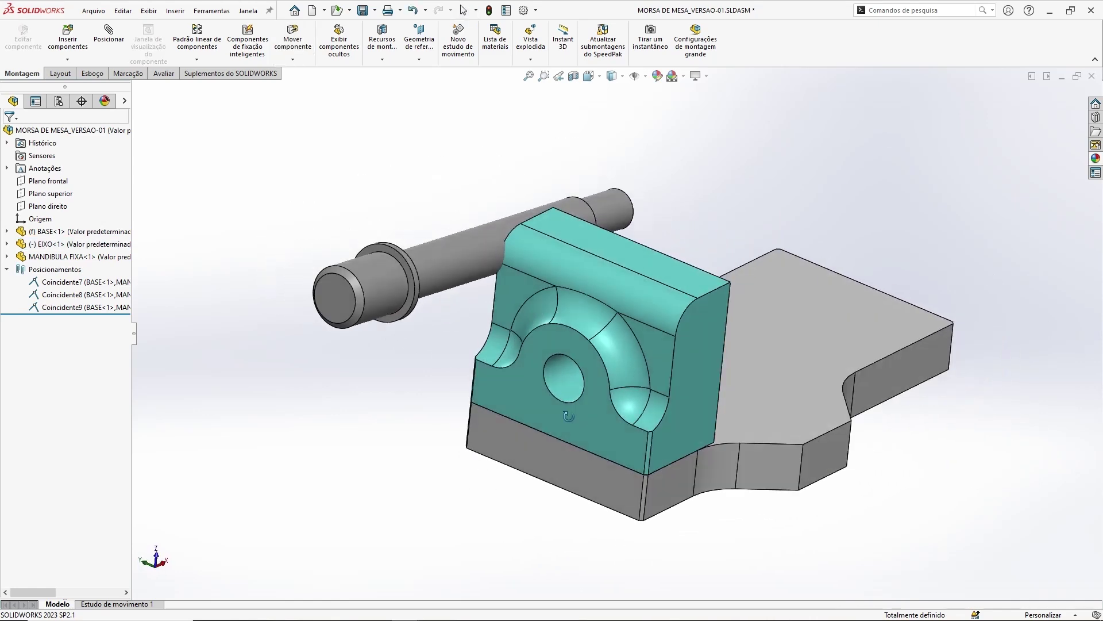
pyautogui.moveTo(568, 416)
pyautogui.mouseDown(button='middle')
pyautogui.moveTo(648, 371)
pyautogui.moveTo(640, 384)
pyautogui.mouseUp(button='middle')
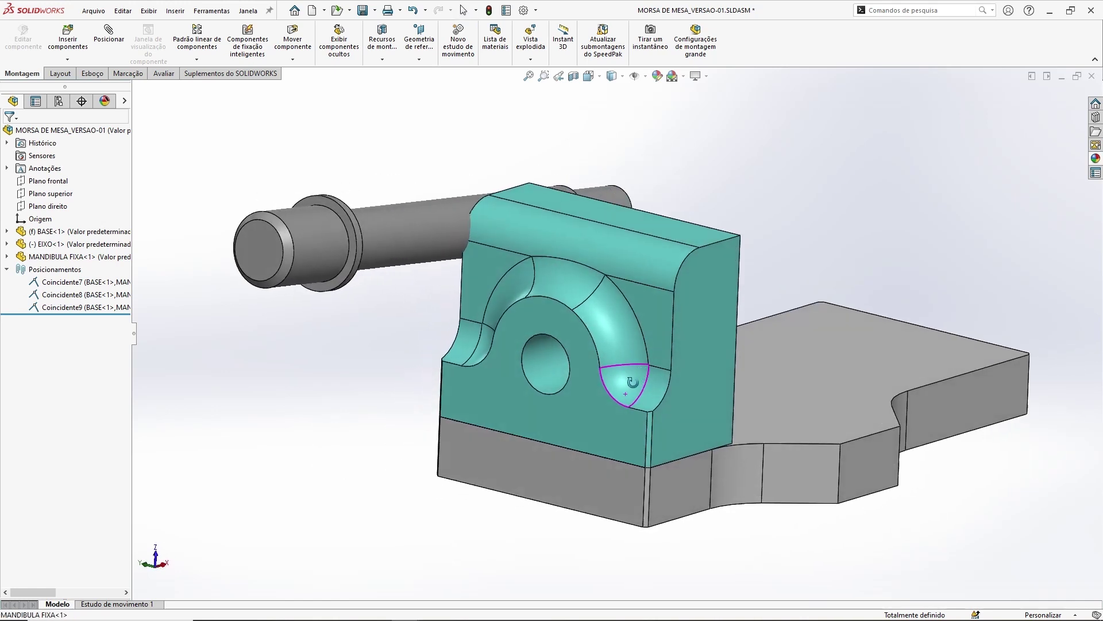
# Mate the shaft concentric with the jaw's hole and slide it into the hole.
pyautogui.click(411, 221)
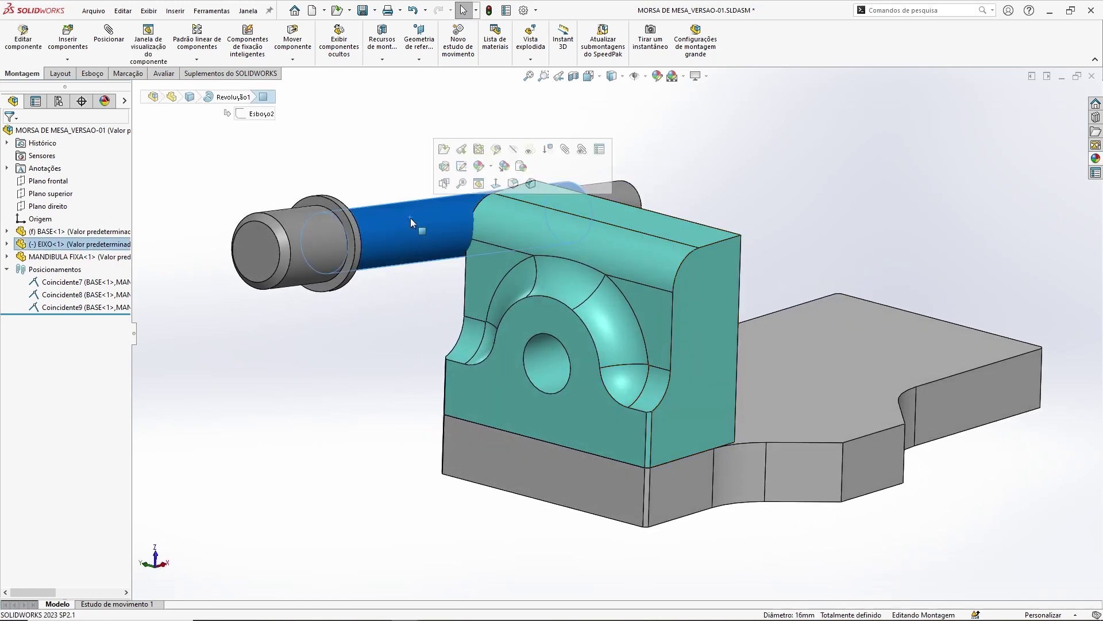
pyautogui.keyDown('ctrl'); pyautogui.click(547, 368); pyautogui.keyUp('ctrl')
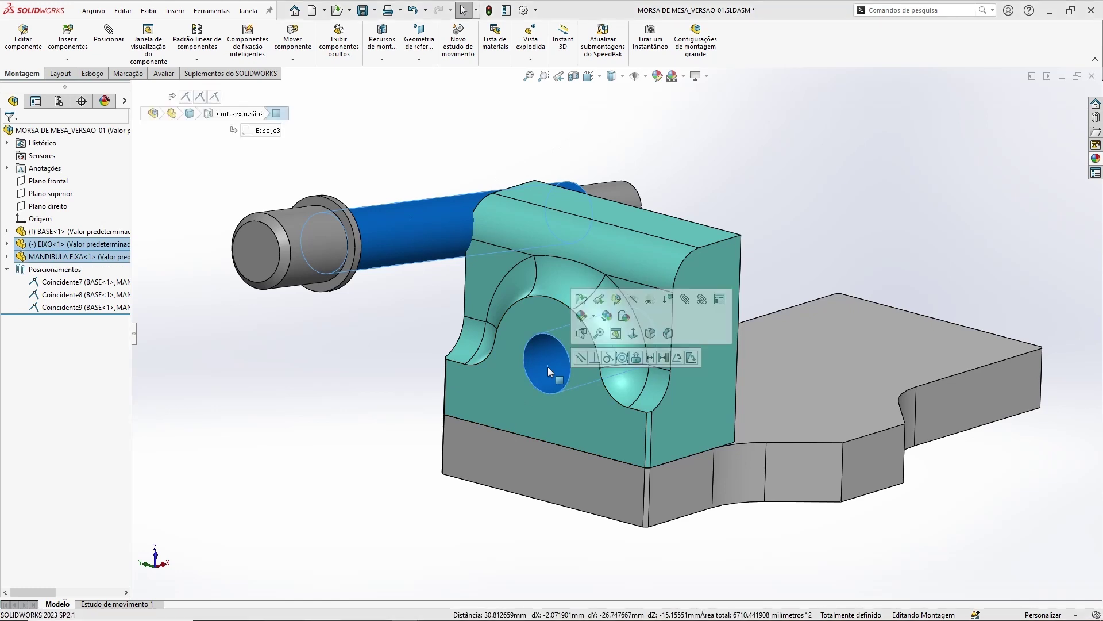
pyautogui.click(622, 358)
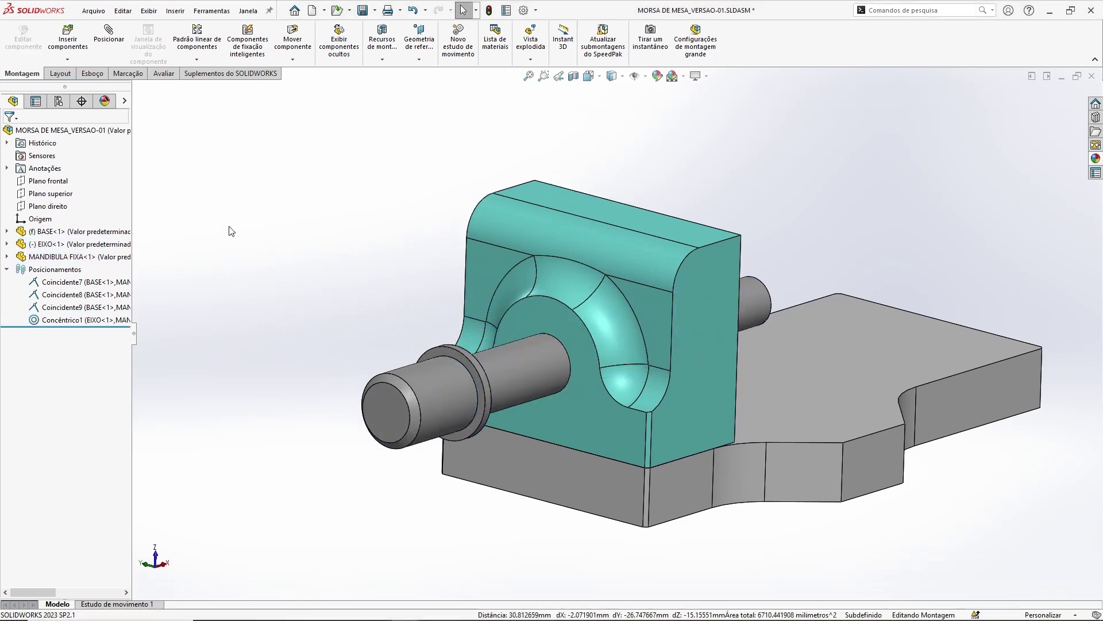
pyautogui.moveTo(309, 285); pyautogui.dragTo(405, 383, button='middle')
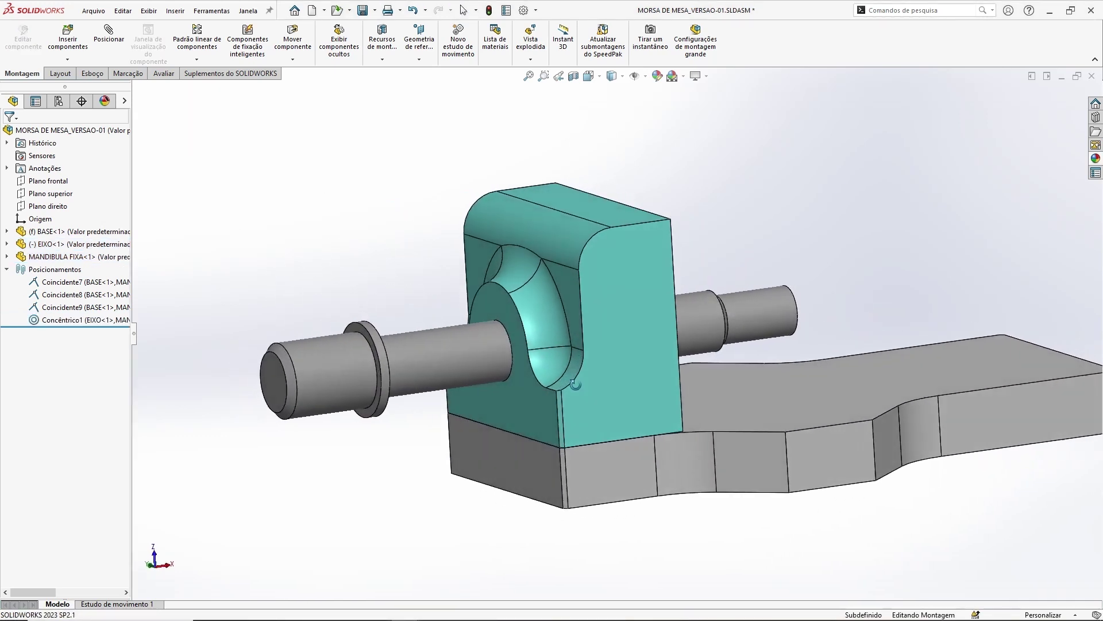
pyautogui.moveTo(349, 373)
pyautogui.mouseDown()
pyautogui.moveTo(458, 356)
pyautogui.moveTo(390, 364)
pyautogui.mouseUp()
pyautogui.press('Escape')
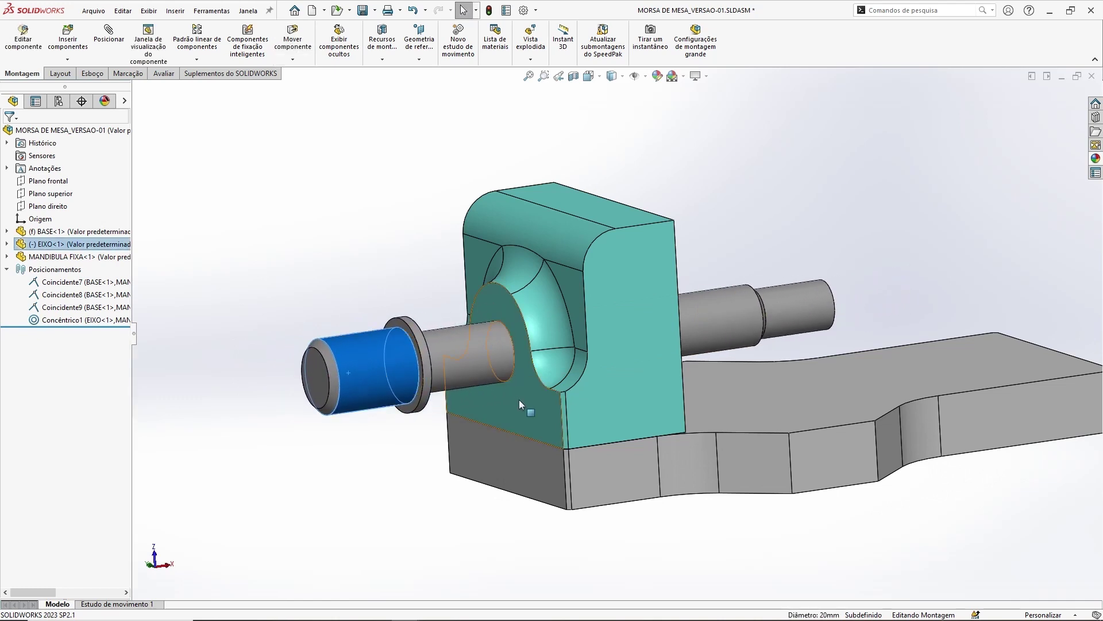
pyautogui.moveTo(519, 399); pyautogui.dragTo(446, 391, button='middle')
# Mate the shaft's shoulder coincident with the jaw's front face.
pyautogui.click(404, 323)
pyautogui.moveTo(405, 323)
pyautogui.mouseDown(button='middle')
pyautogui.moveTo(556, 423)
pyautogui.moveTo(538, 418)
pyautogui.mouseUp(button='middle')
pyautogui.click(530, 405)
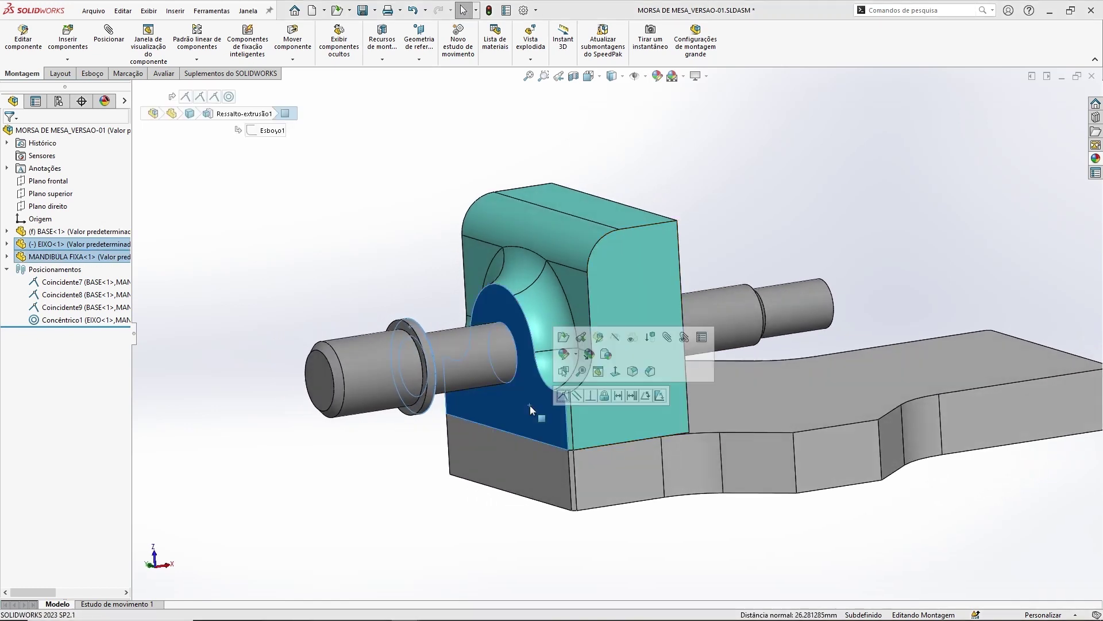
pyautogui.click(563, 395)
pyautogui.moveTo(370, 255)
pyautogui.mouseDown(button='middle')
pyautogui.moveTo(633, 271)
pyautogui.moveTo(593, 328)
pyautogui.moveTo(611, 355)
pyautogui.mouseUp(button='middle')
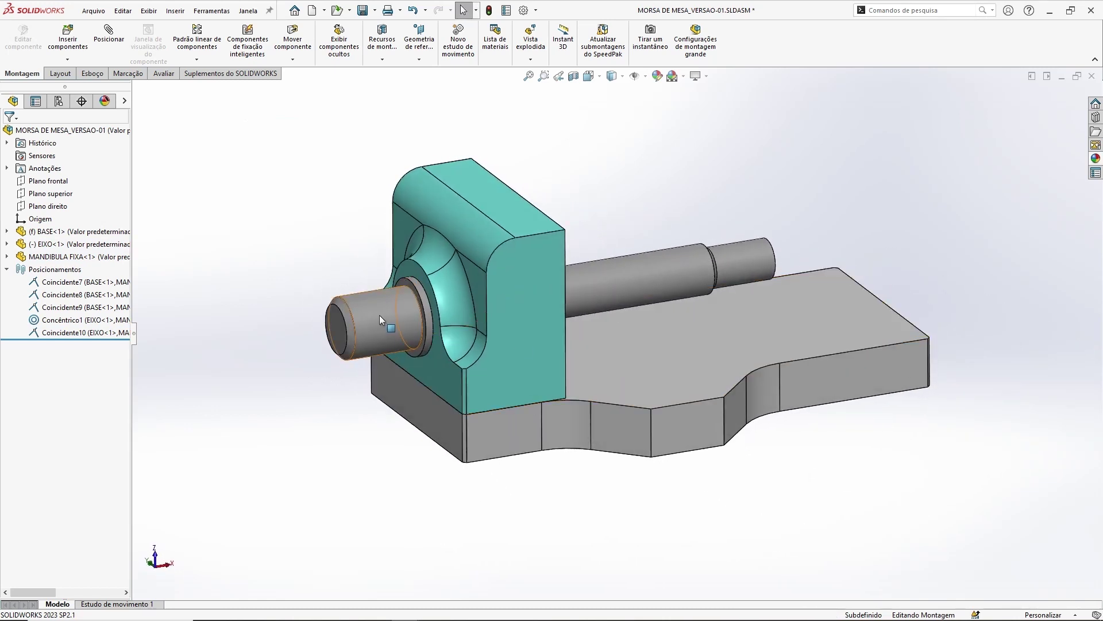
pyautogui.click(379, 315)
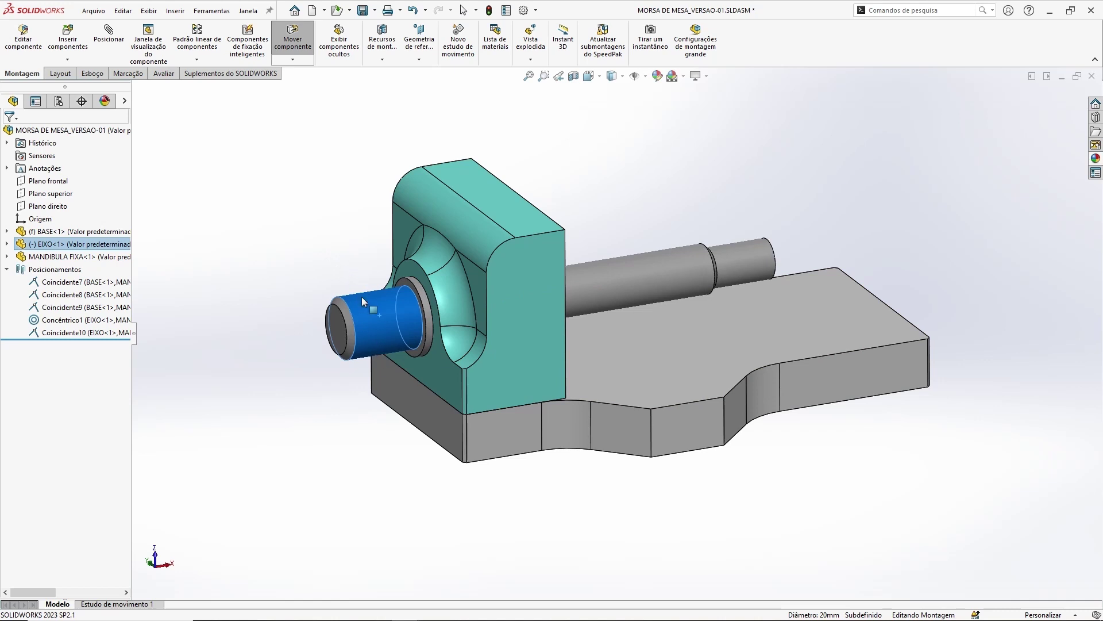
pyautogui.press('Escape')
pyautogui.click(267, 339)
pyautogui.scroll(-2, 364, 352)
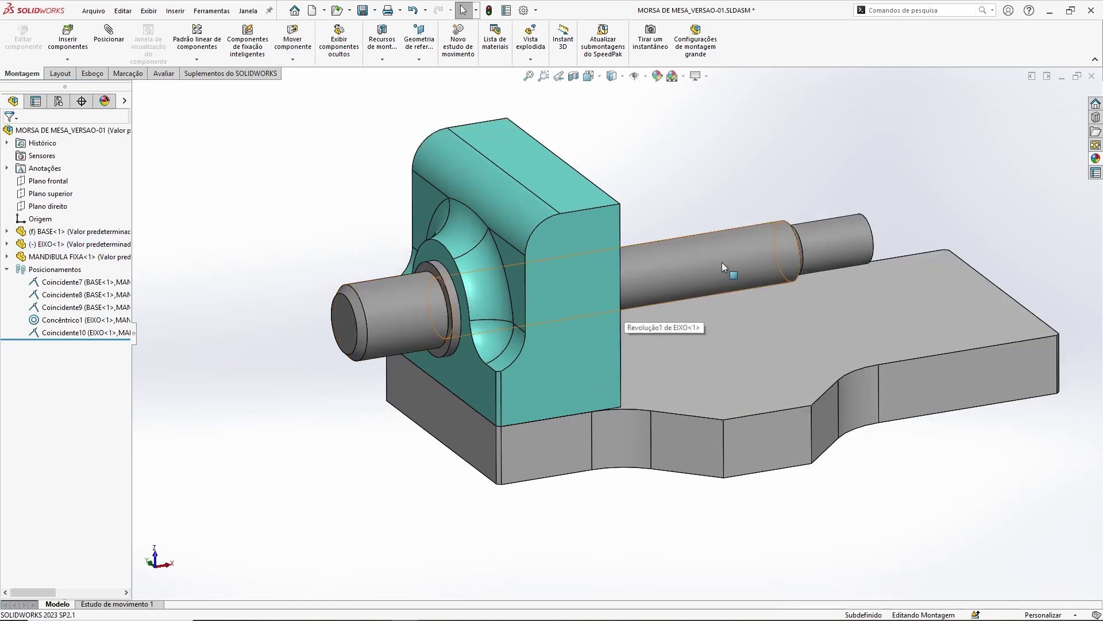
pyautogui.moveTo(387, 322); pyautogui.dragTo(356, 258)
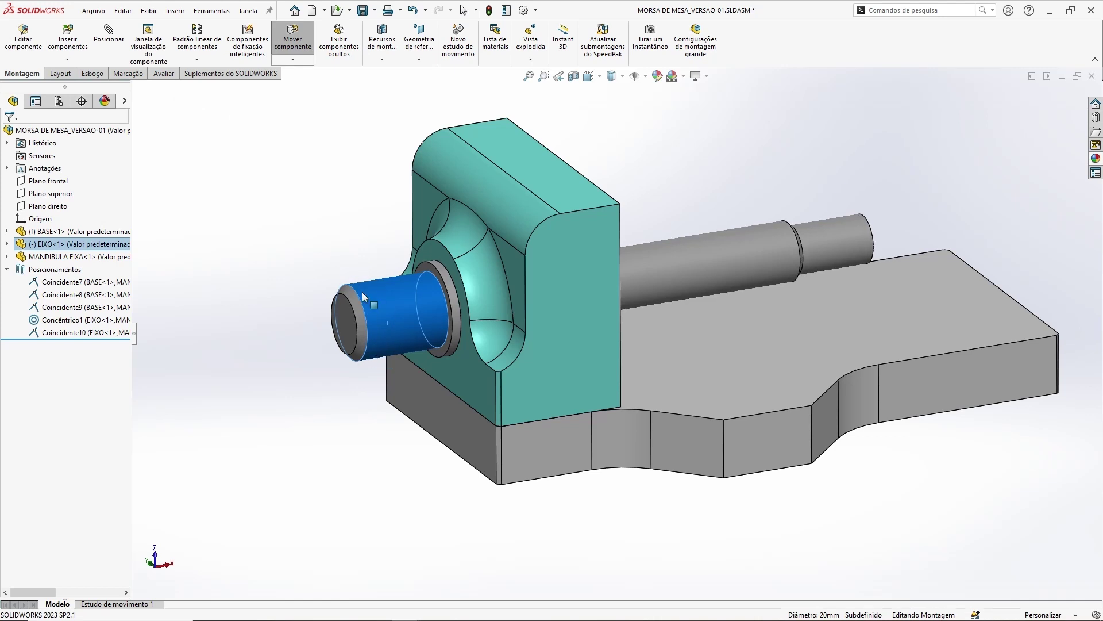
pyautogui.press('Escape')
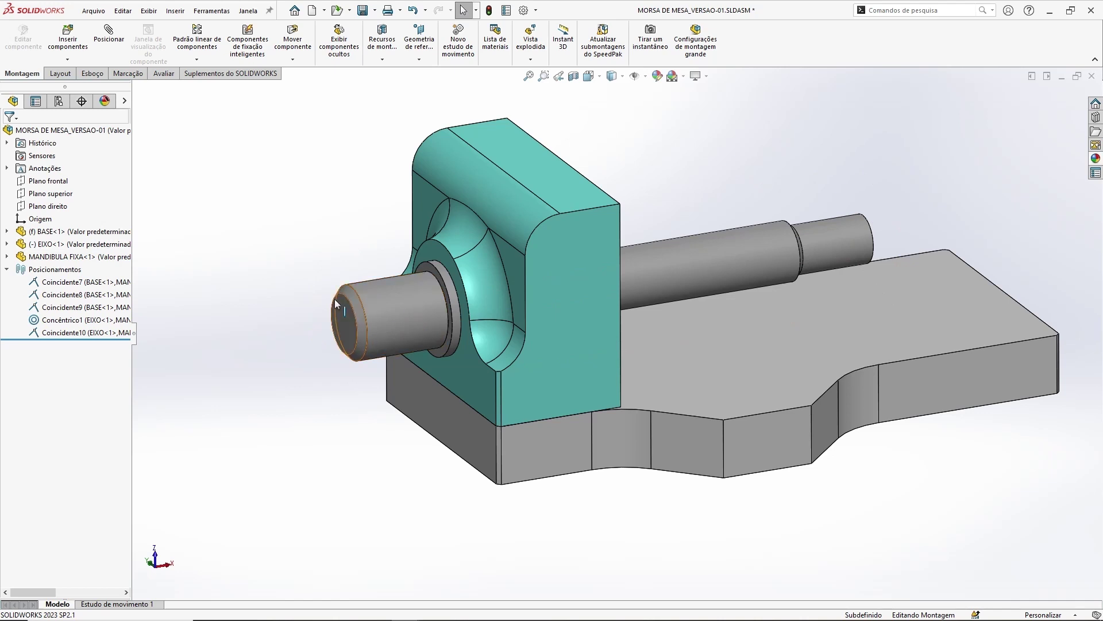
pyautogui.moveTo(388, 323); pyautogui.dragTo(379, 326)
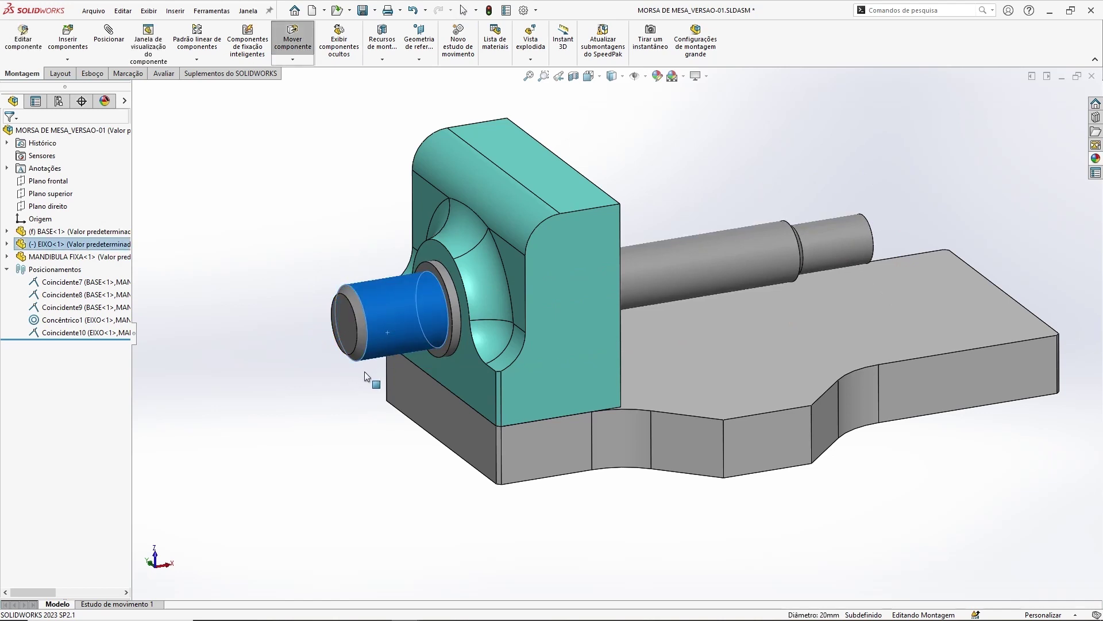
pyautogui.press('Escape')
pyautogui.press('Escape')
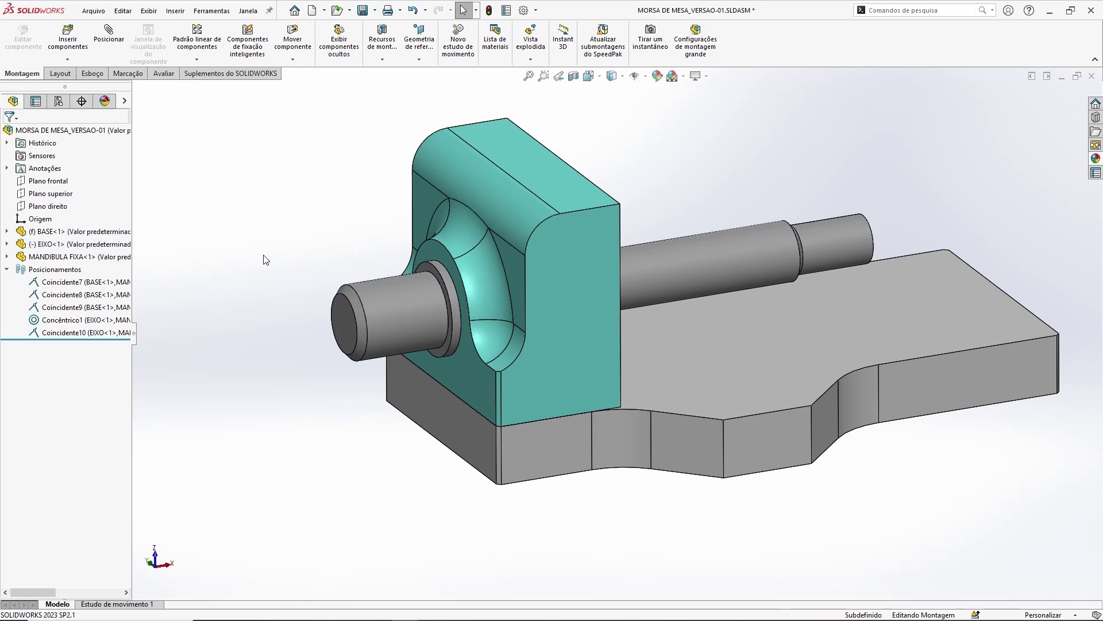
pyautogui.rightClick(389, 302)
pyautogui.click(417, 375)
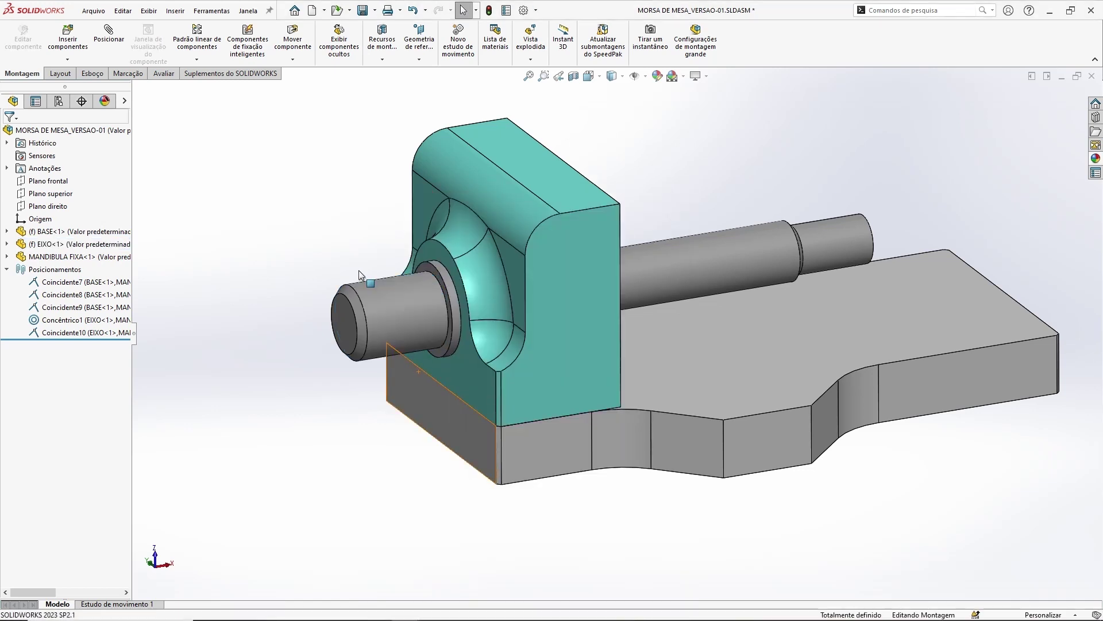
pyautogui.moveTo(377, 276); pyautogui.dragTo(355, 266)
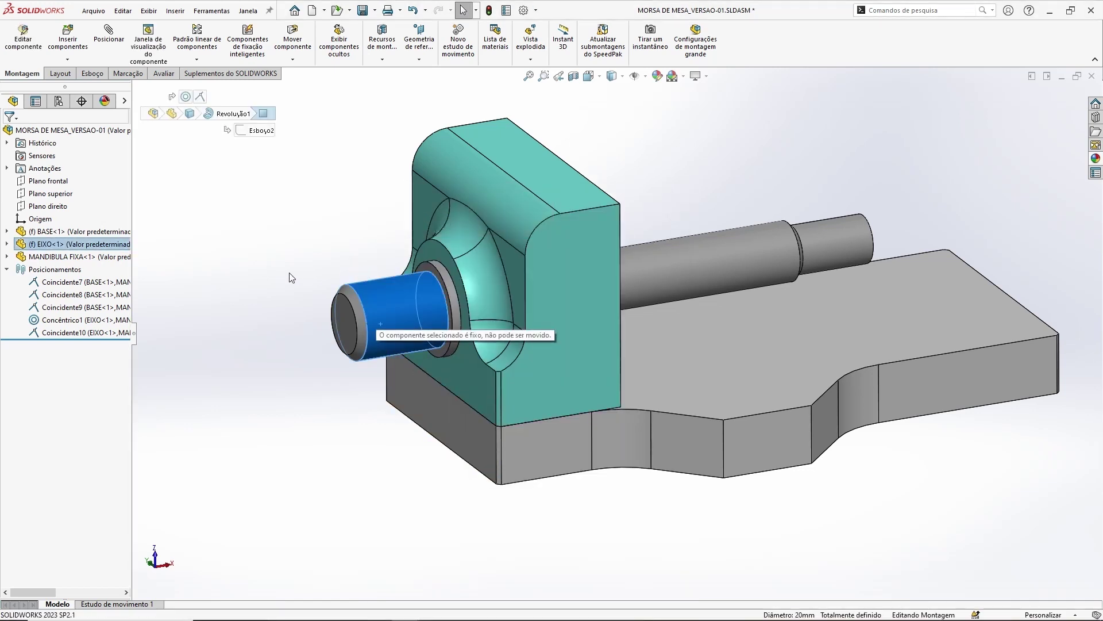
pyautogui.click(304, 275)
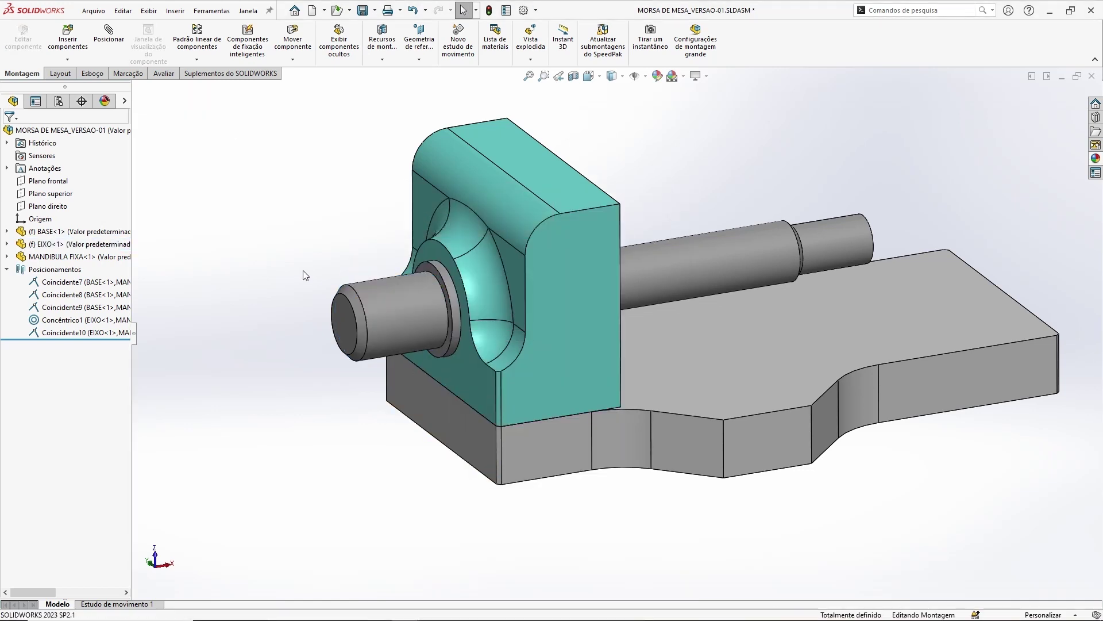
pyautogui.rightClick(65, 245)
pyautogui.click(92, 366)
# Look over the assembly from several angles, then switch to the MANDIBULA FIXA part window.
pyautogui.moveTo(370, 288); pyautogui.dragTo(371, 315)
pyautogui.moveTo(367, 298)
pyautogui.mouseDown(button='middle')
pyautogui.moveTo(598, 391)
pyautogui.moveTo(556, 361)
pyautogui.moveTo(643, 410)
pyautogui.moveTo(685, 461)
pyautogui.mouseUp(button='middle')
pyautogui.press('Escape')
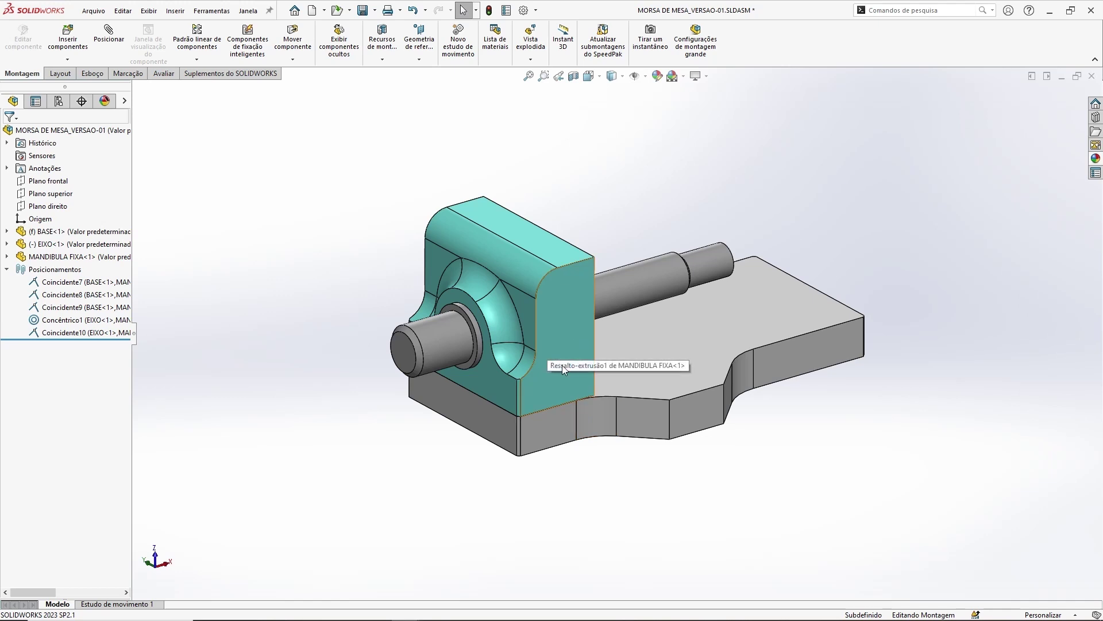
pyautogui.scroll(-2, 582, 460)
pyautogui.moveTo(591, 457)
pyautogui.mouseDown(button='middle')
pyautogui.moveTo(626, 480)
pyautogui.moveTo(596, 458)
pyautogui.moveTo(596, 473)
pyautogui.mouseUp(button='middle')
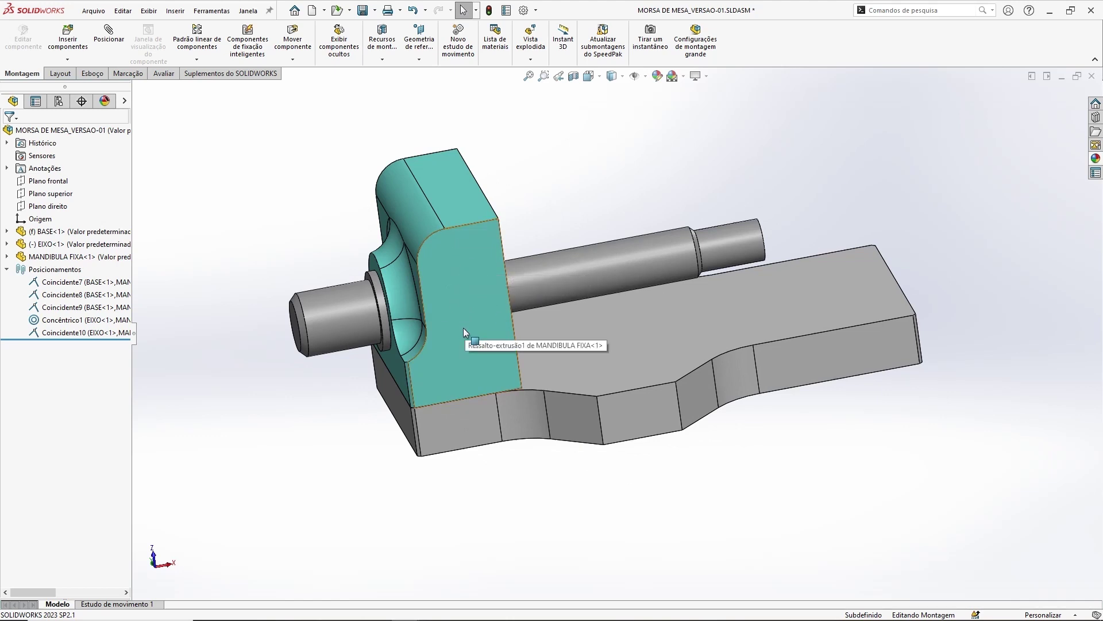
pyautogui.moveTo(463, 327); pyautogui.dragTo(511, 263, button='middle')
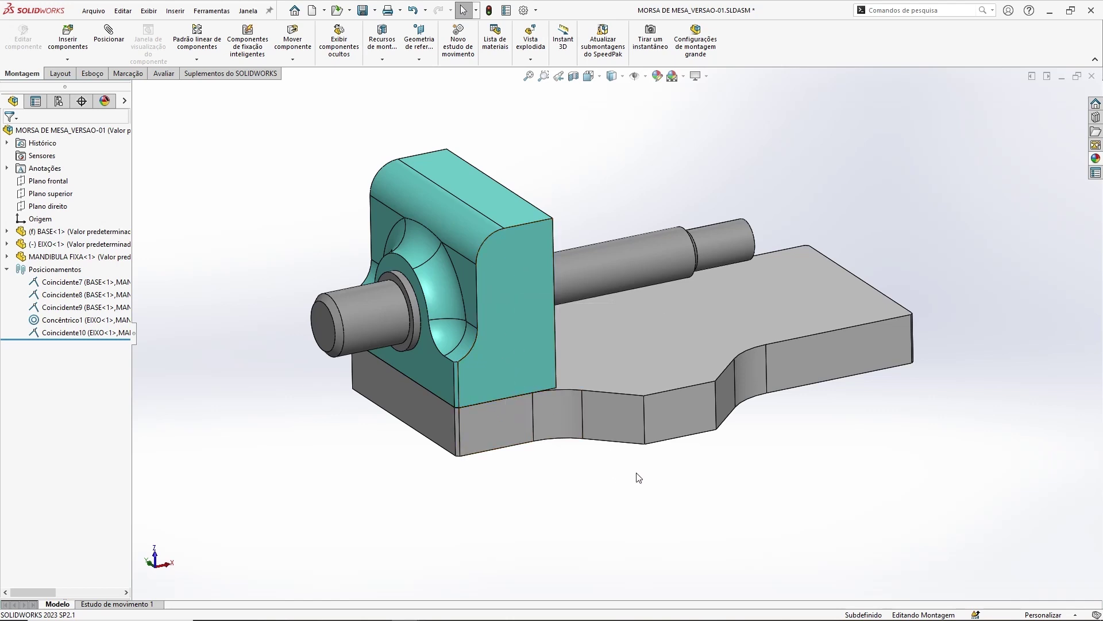
pyautogui.keyDown('ctrl'); pyautogui.moveTo(647, 472); pyautogui.dragTo(677, 464, button='middle'); pyautogui.keyUp('ctrl')
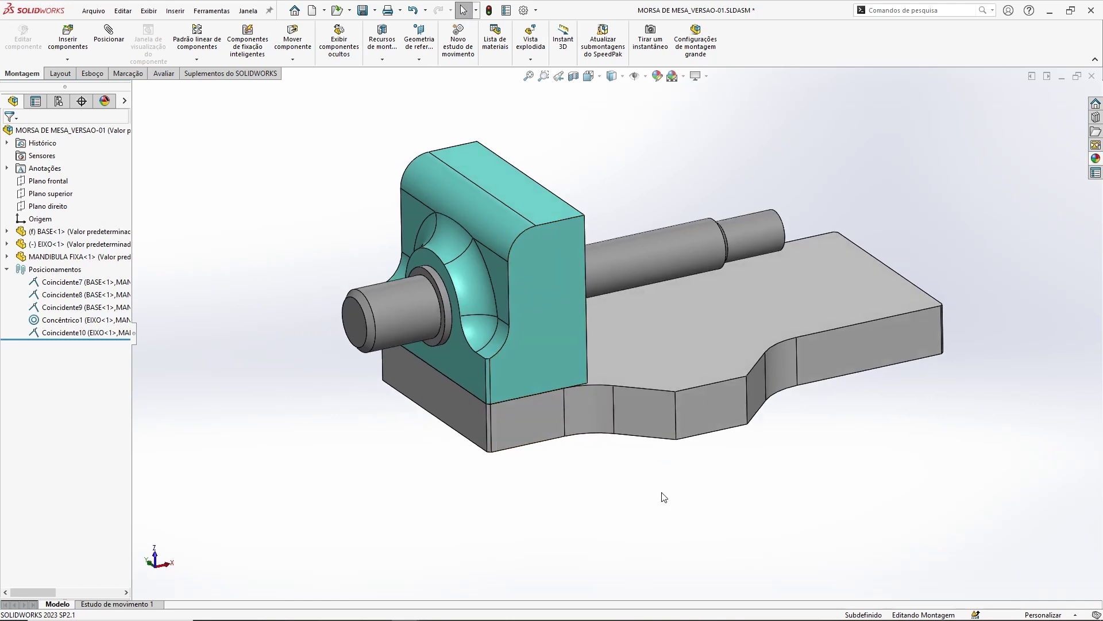
pyautogui.hotkey('ctrl', 'Tab')
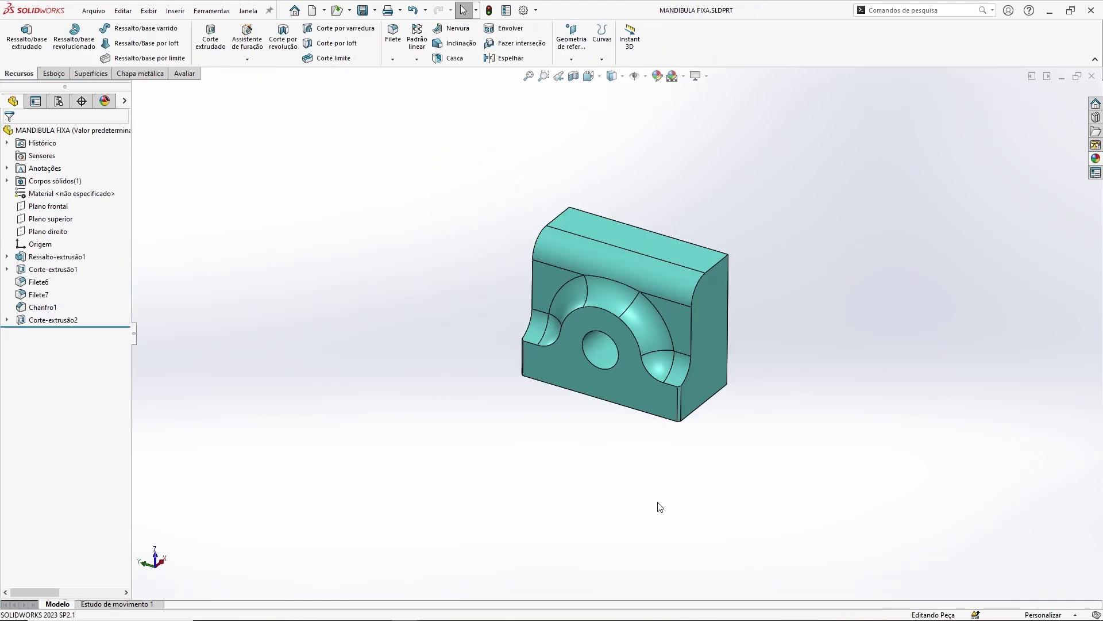
# Start a sketch on the jaw's face and draw a corner rectangle at its lower edge.
pyautogui.moveTo(737, 490); pyautogui.dragTo(689, 443, button='middle')
pyautogui.click(52, 73)
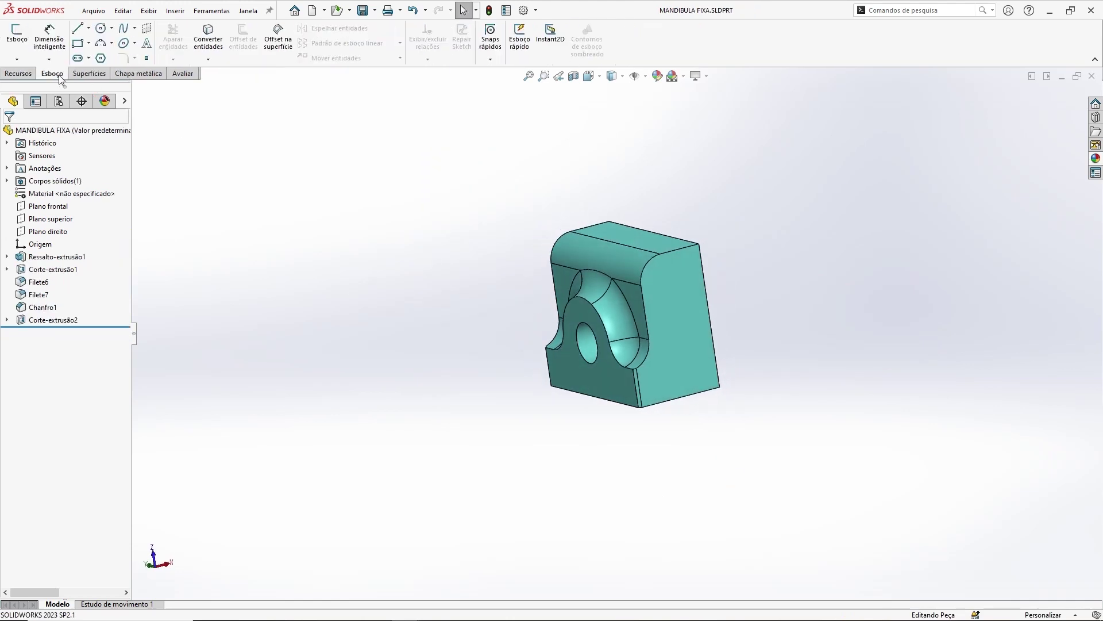
pyautogui.click(20, 44)
pyautogui.click(692, 340)
pyautogui.keyDown('ctrl'); pyautogui.moveTo(689, 448); pyautogui.dragTo(617, 244, button='middle'); pyautogui.keyUp('ctrl')
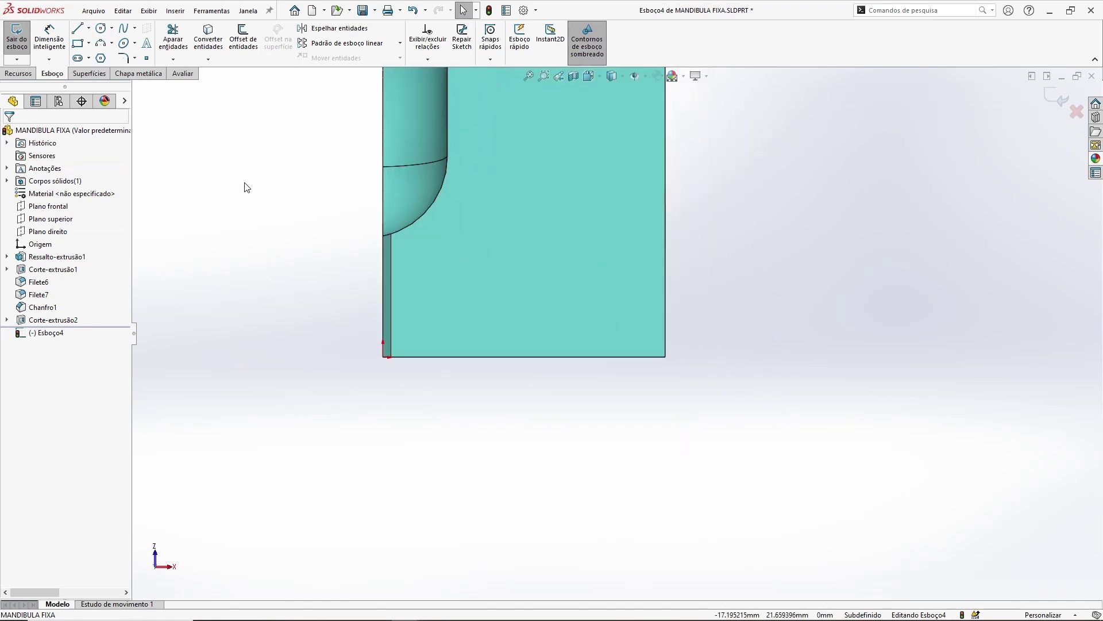
pyautogui.click(78, 43)
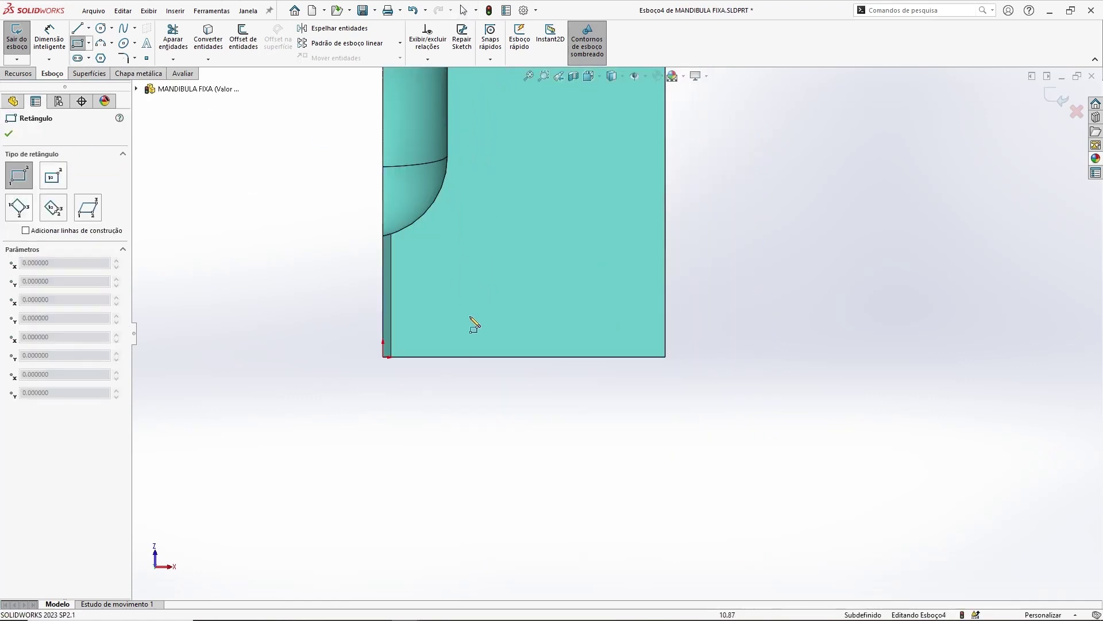
pyautogui.click(462, 358)
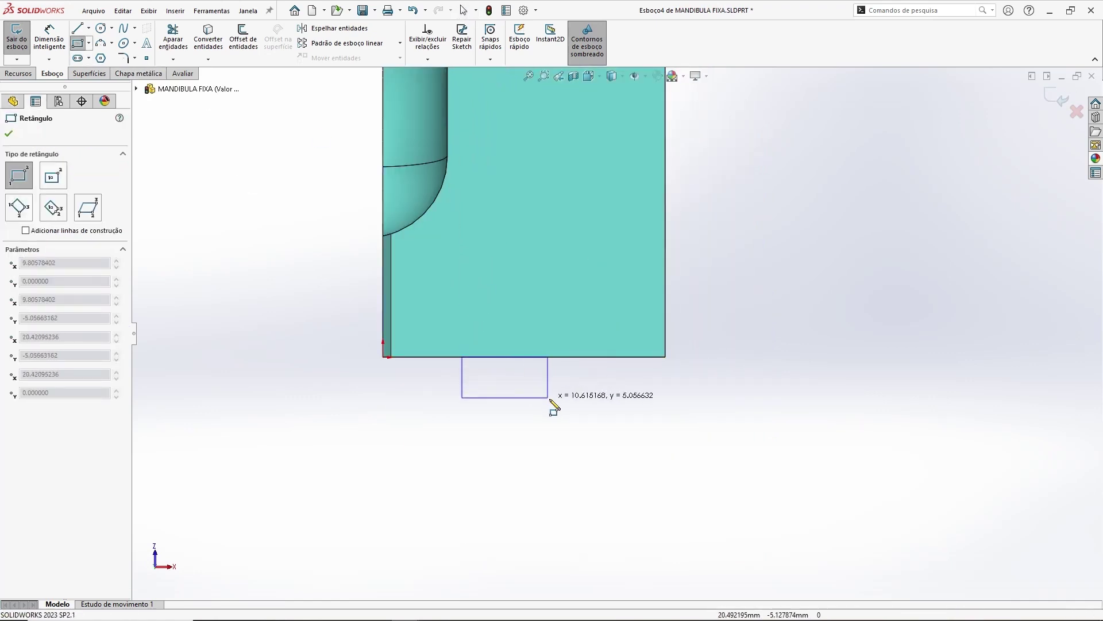
pyautogui.click(585, 402)
pyautogui.press('Escape')
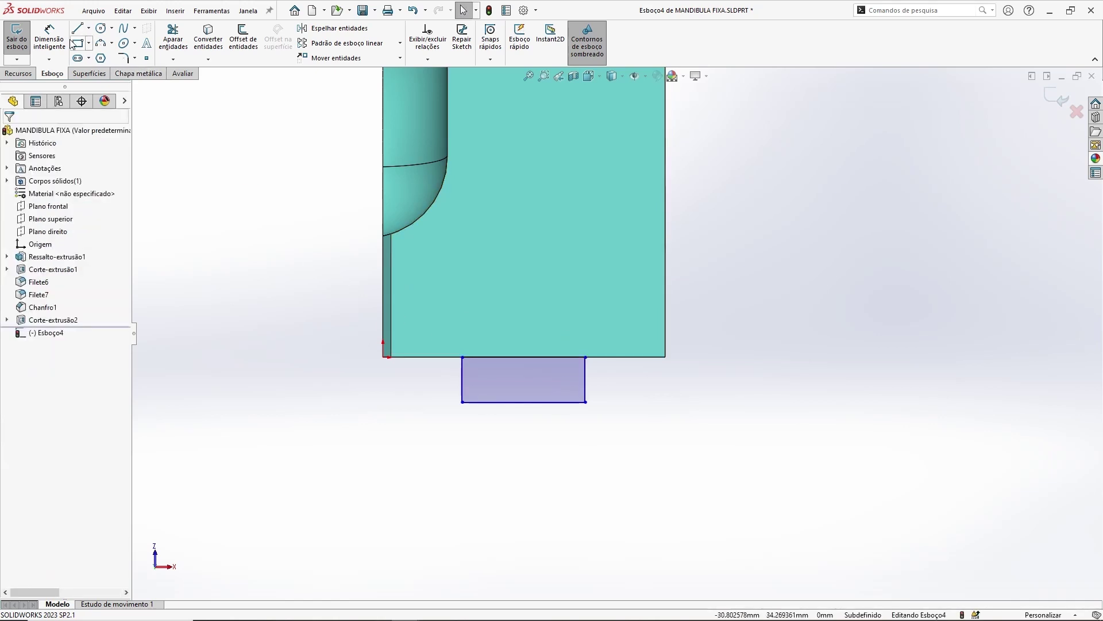
# Dimension the rectangle 15 wide and 4 tall.
pyautogui.click(55, 39)
pyautogui.click(527, 401)
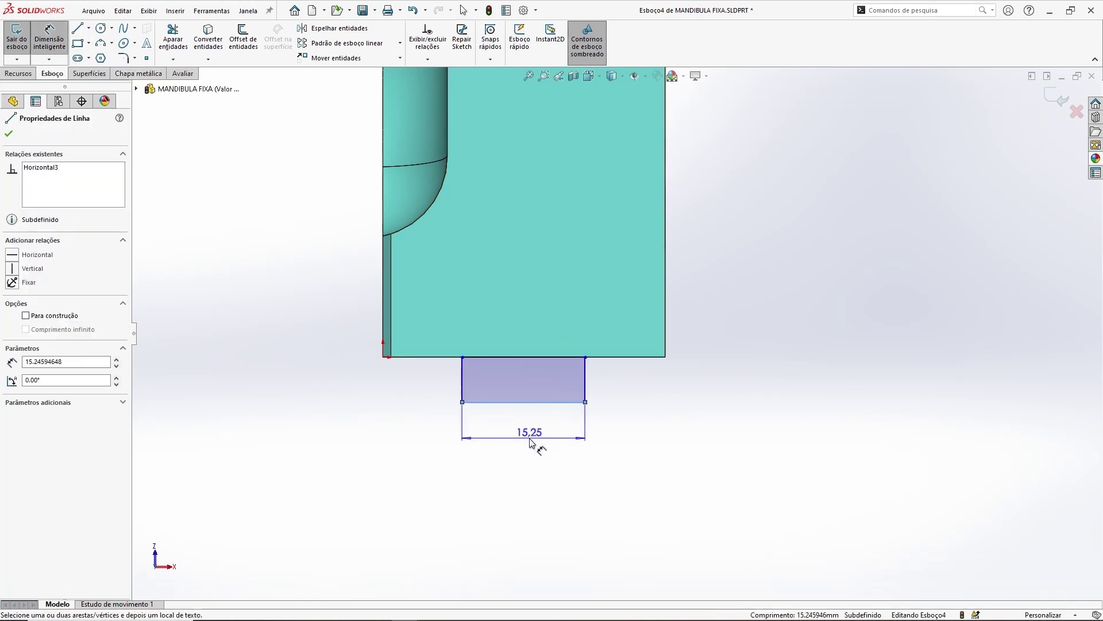
pyautogui.click(528, 449)
pyautogui.write('15.24594648mm')
pyautogui.press('Return')
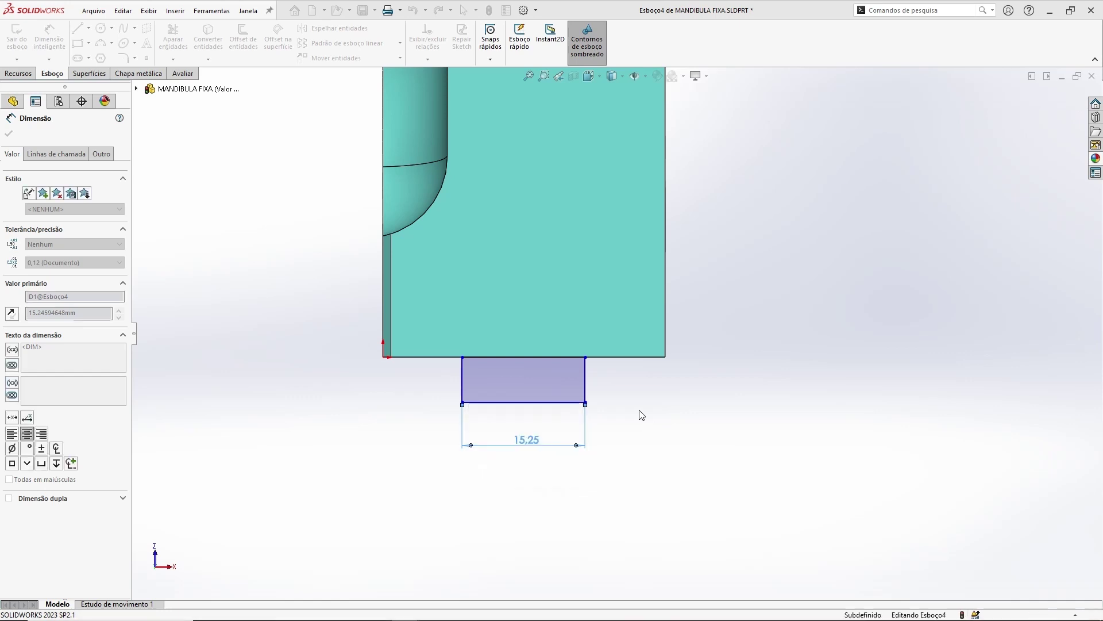
pyautogui.click(585, 382)
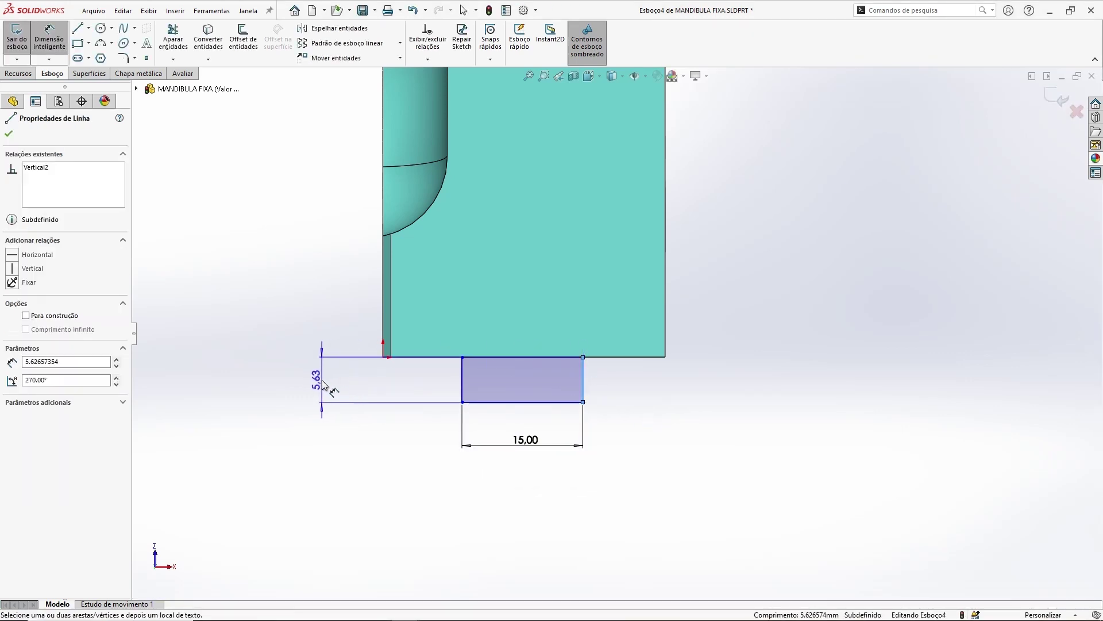
pyautogui.click(323, 384)
pyautogui.write('4')
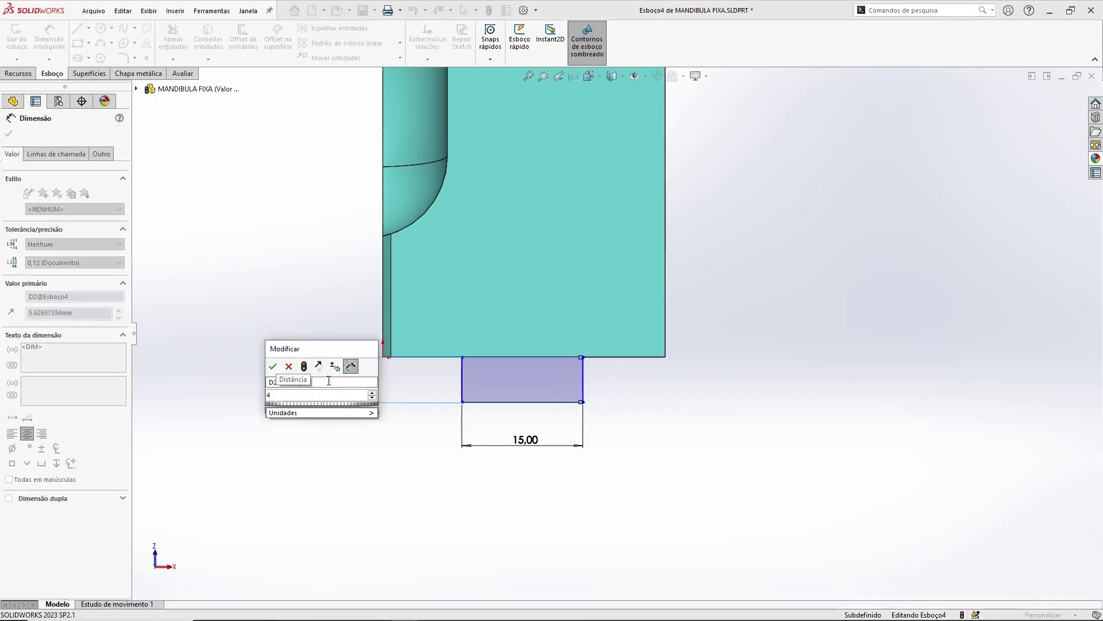
pyautogui.press('Return')
pyautogui.press('Escape')
# Shift the rectangle slightly left and recentre the view on the sketch.
pyautogui.scroll(2, 536, 292)
pyautogui.moveTo(537, 292)
pyautogui.keyDown('ctrl'); pyautogui.mouseDown(button='middle')
pyautogui.moveTo(540, 421)
pyautogui.moveTo(527, 356)
pyautogui.mouseUp(button='middle'); pyautogui.keyUp('ctrl')
pyautogui.scroll(-1, 528, 355)
pyautogui.scroll(-2, 528, 357)
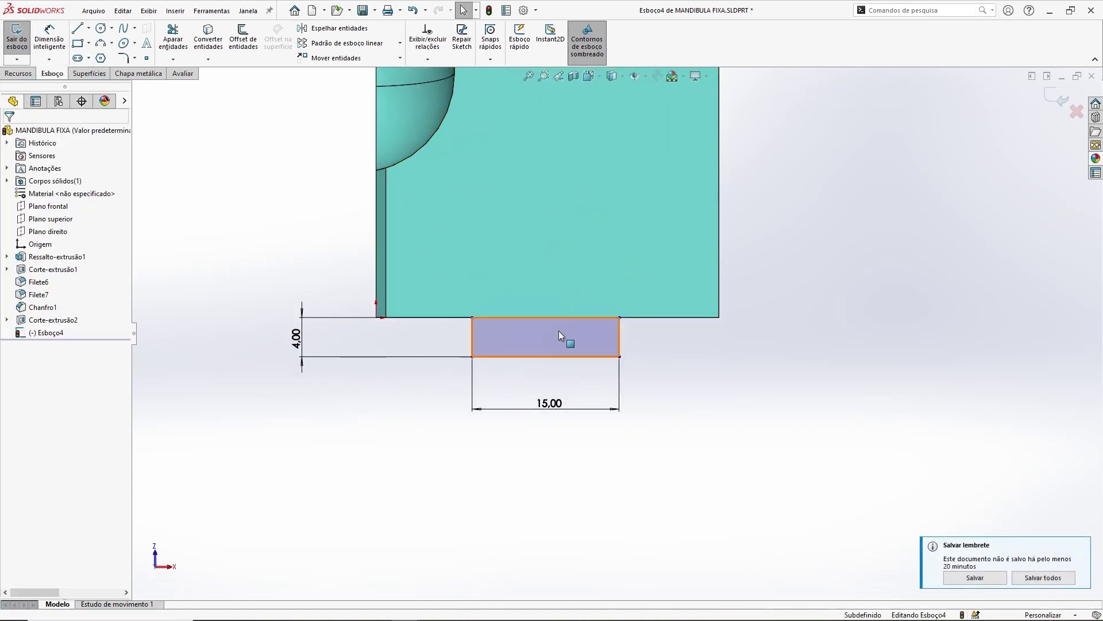
pyautogui.moveTo(473, 334)
pyautogui.mouseDown()
pyautogui.moveTo(430, 336)
pyautogui.moveTo(479, 339)
pyautogui.moveTo(463, 341)
pyautogui.mouseUp()
pyautogui.click(808, 364)
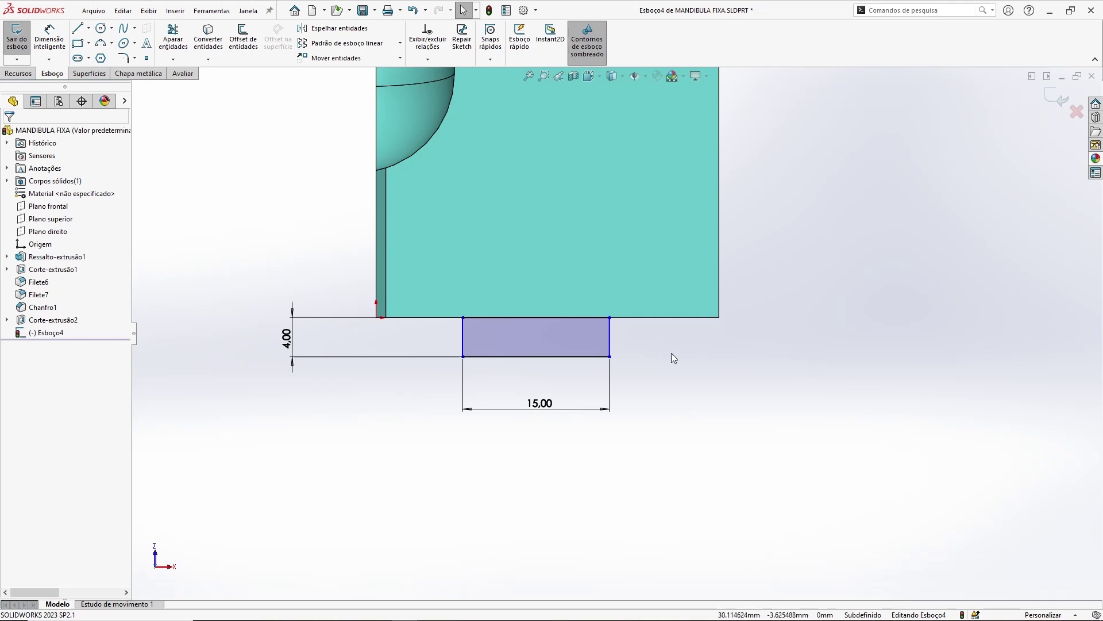
pyautogui.keyDown('ctrl'); pyautogui.moveTo(640, 336); pyautogui.dragTo(645, 345, button='middle'); pyautogui.keyUp('ctrl')
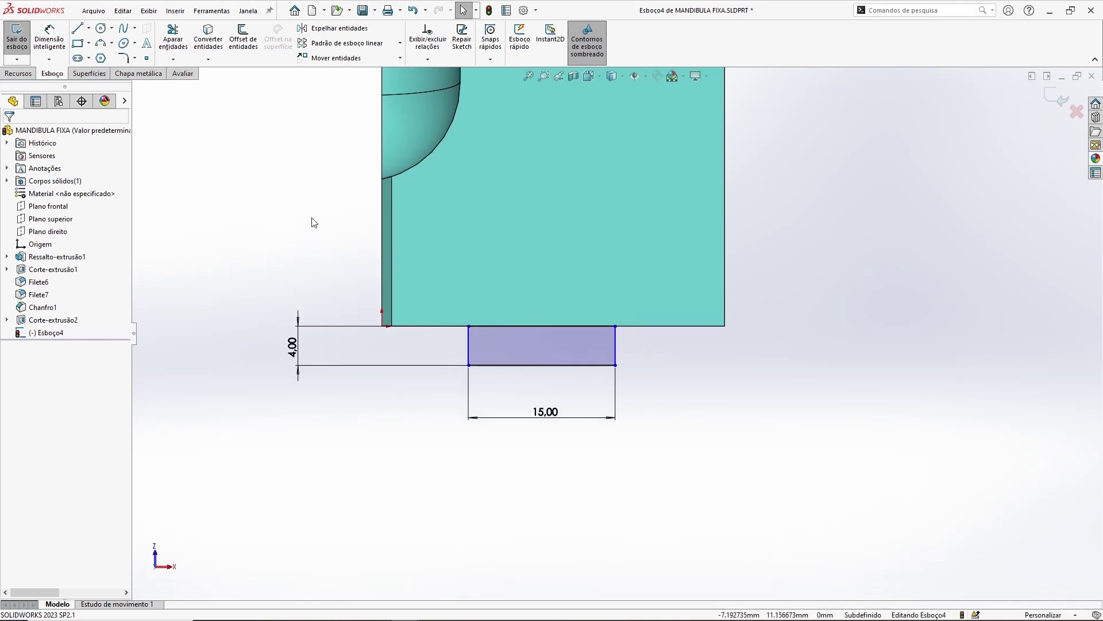
# Cancel a mistaken dimension and select the jaw's left and right side faces to check their distance.
pyautogui.click(48, 46)
pyautogui.click(382, 230)
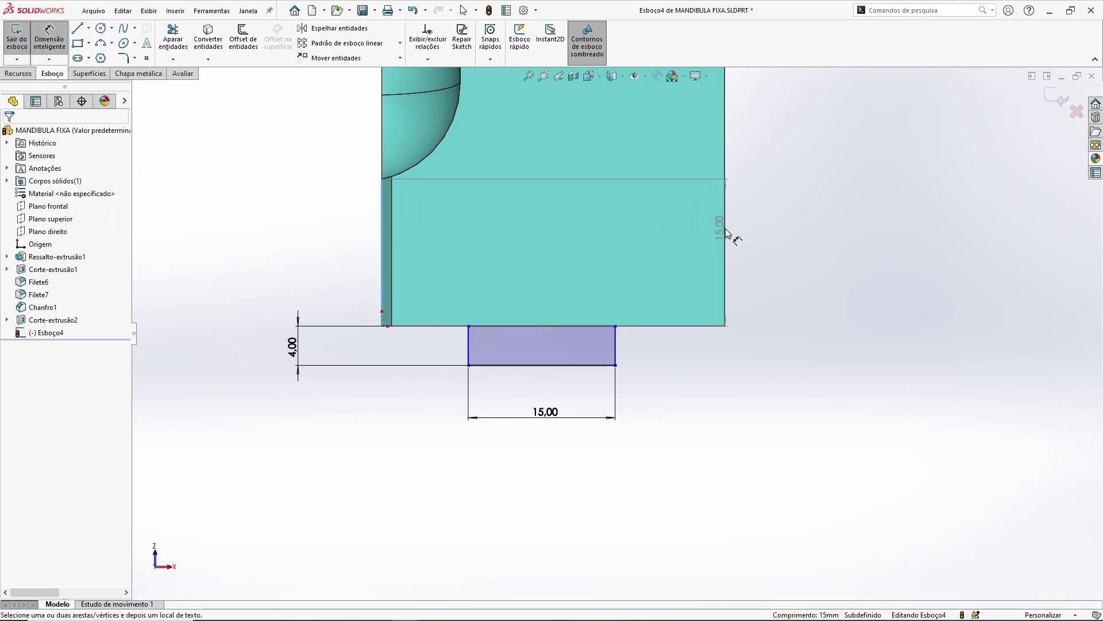
pyautogui.press('Escape')
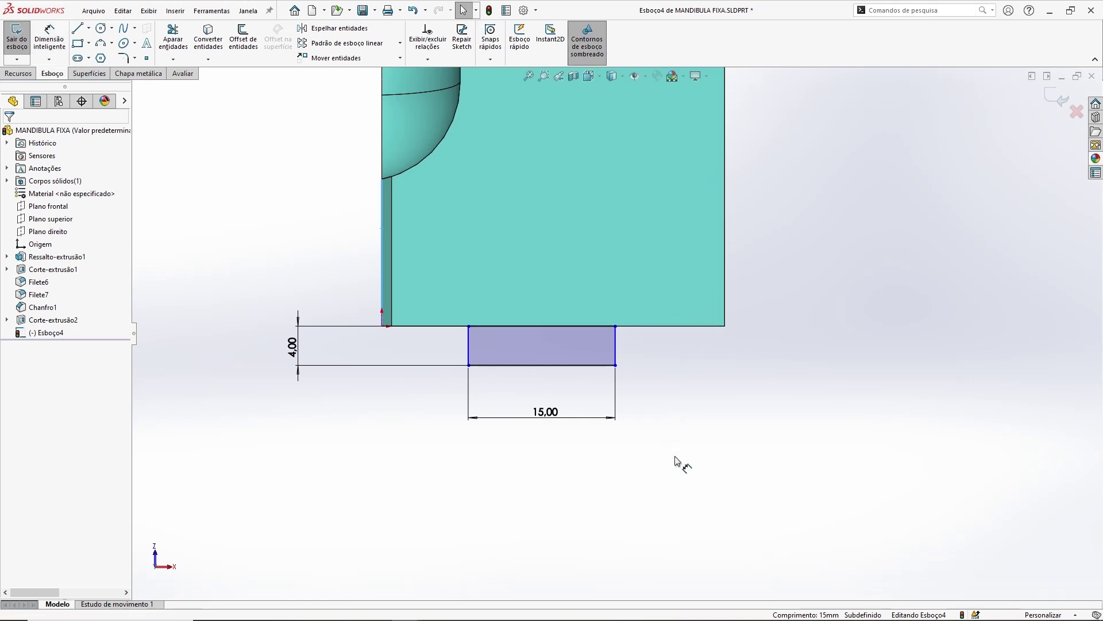
pyautogui.moveTo(657, 367); pyautogui.dragTo(681, 388, button='middle')
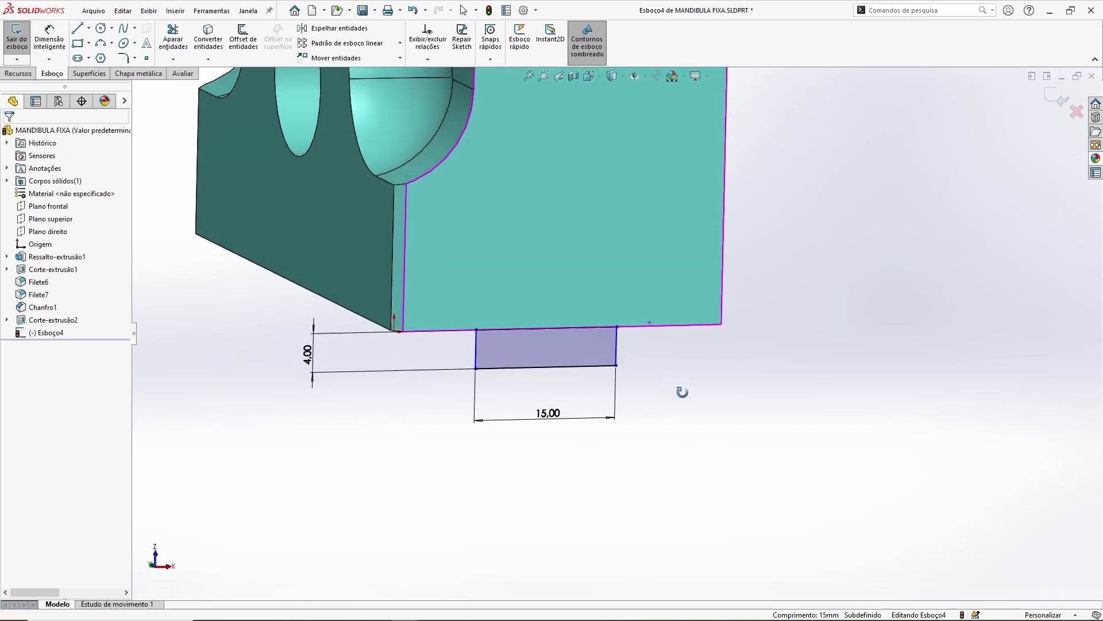
pyautogui.click(301, 243)
pyautogui.moveTo(435, 320)
pyautogui.mouseDown(button='middle')
pyautogui.moveTo(660, 359)
pyautogui.moveTo(765, 308)
pyautogui.mouseUp(button='middle')
pyautogui.click(785, 278)
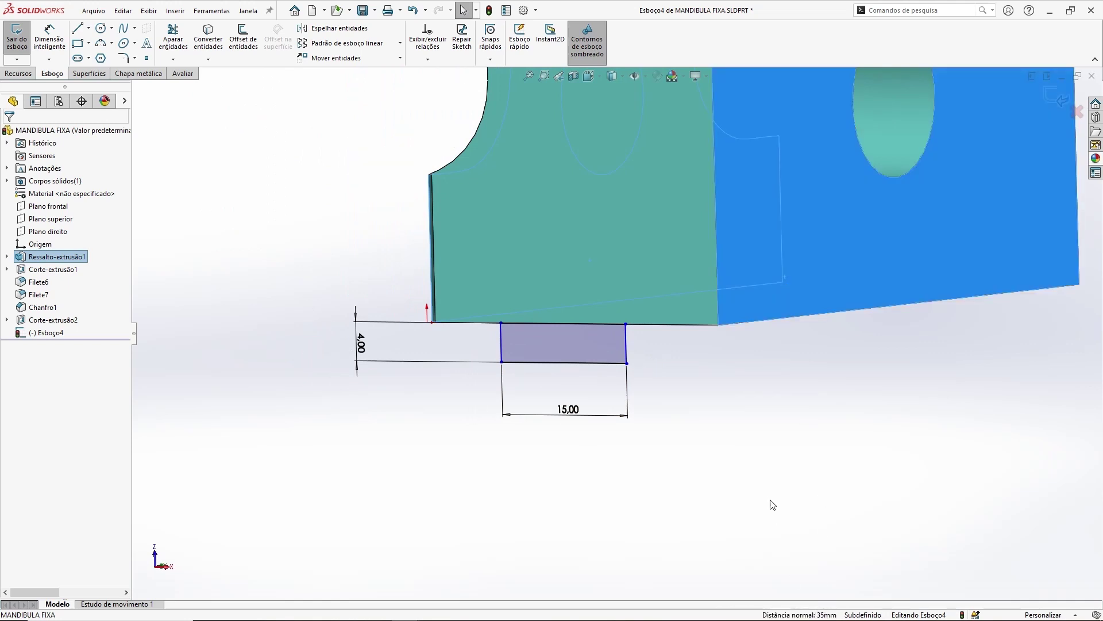
pyautogui.click(283, 239)
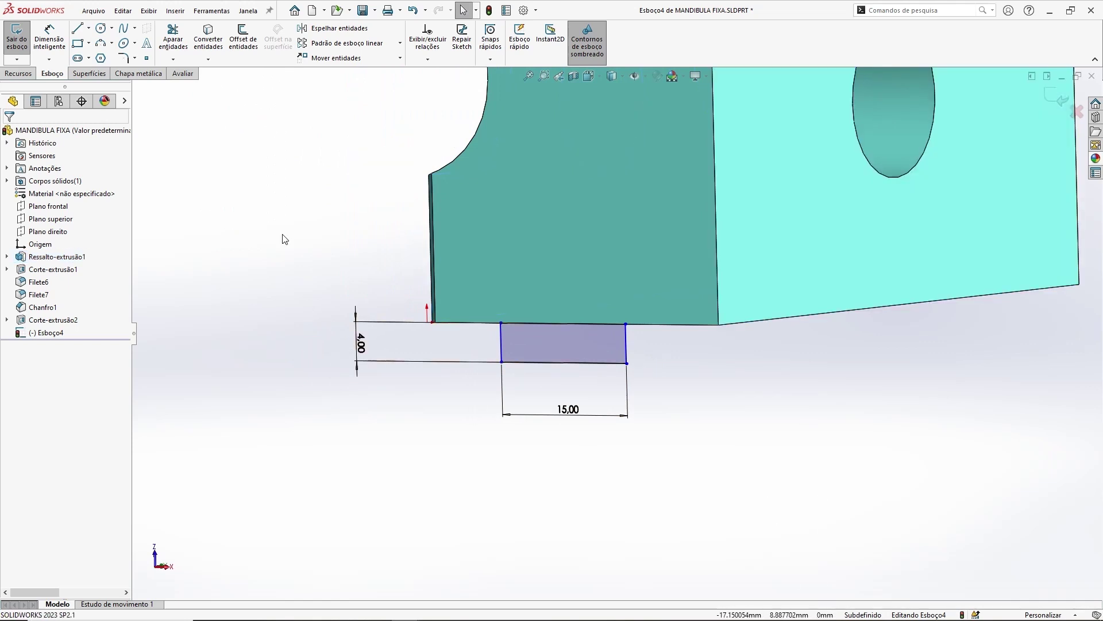
# In Bottom view, dimension the rectangle's right edge 10 from the jaw's right edge.
pyautogui.hotkey('ctrl', '6')
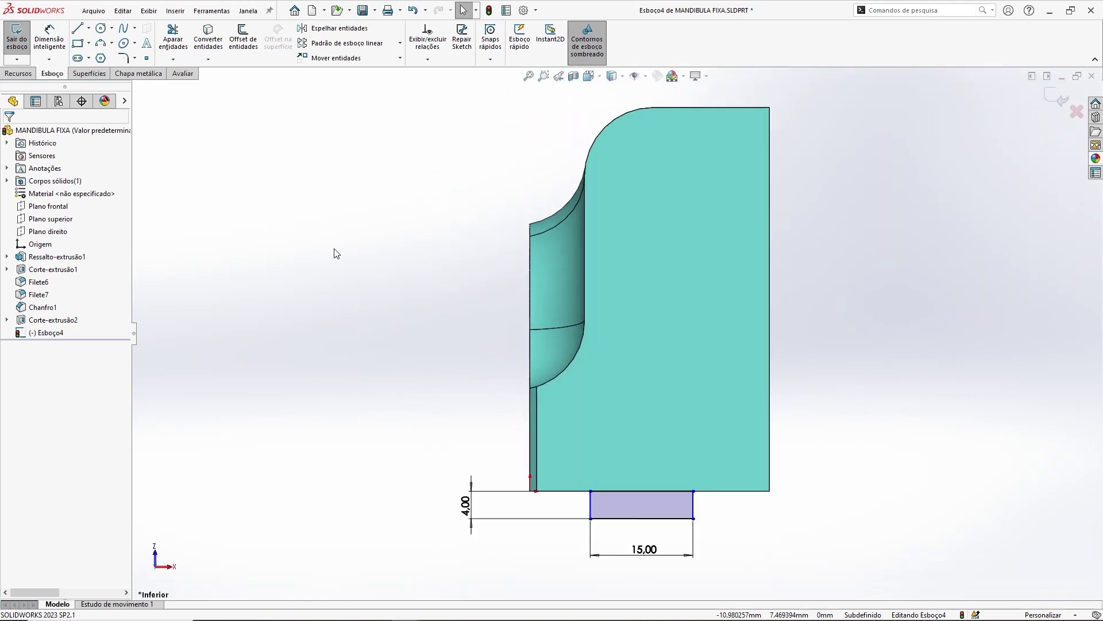
pyautogui.scroll(-2, 561, 324)
pyautogui.scroll(-2, 557, 332)
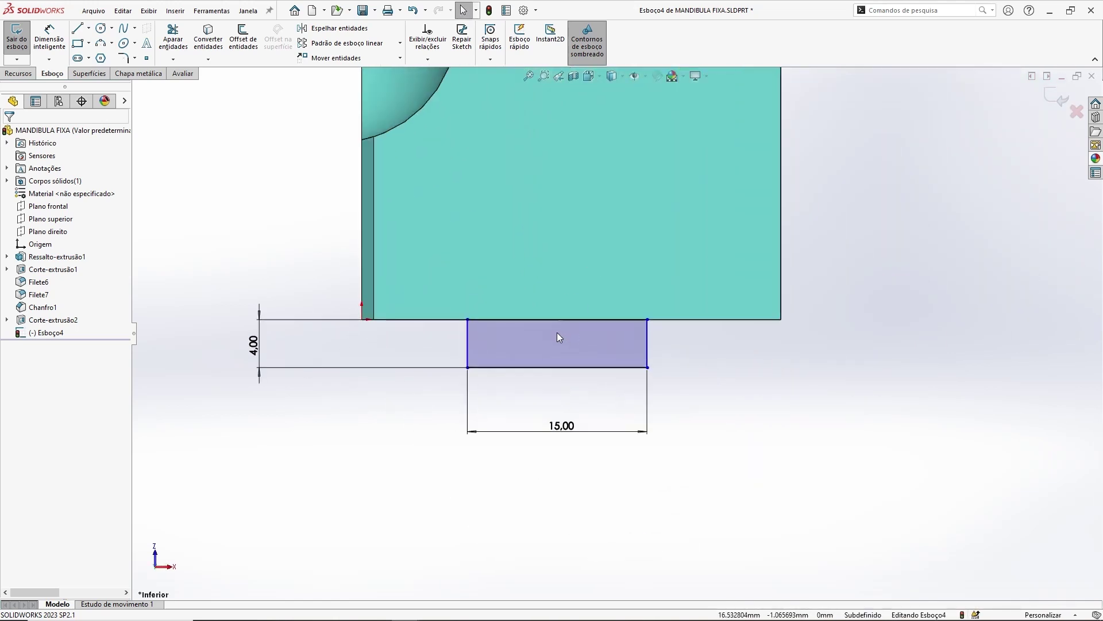
pyautogui.keyDown('ctrl'); pyautogui.moveTo(766, 403); pyautogui.dragTo(757, 391, button='middle'); pyautogui.keyUp('ctrl')
pyautogui.press('d')
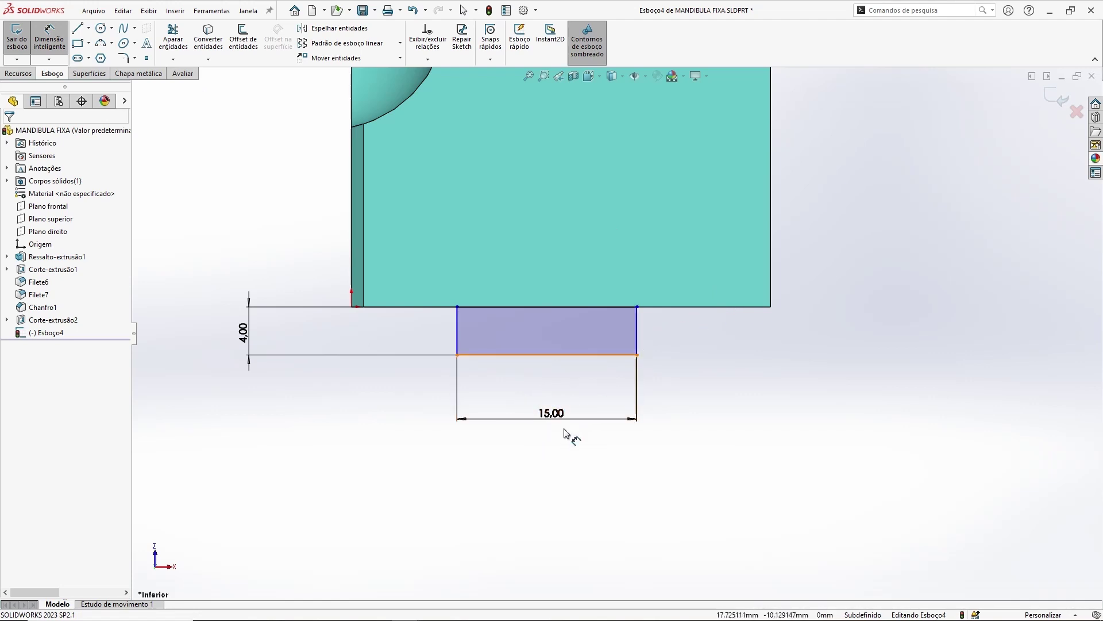
pyautogui.click(637, 325)
pyautogui.click(771, 270)
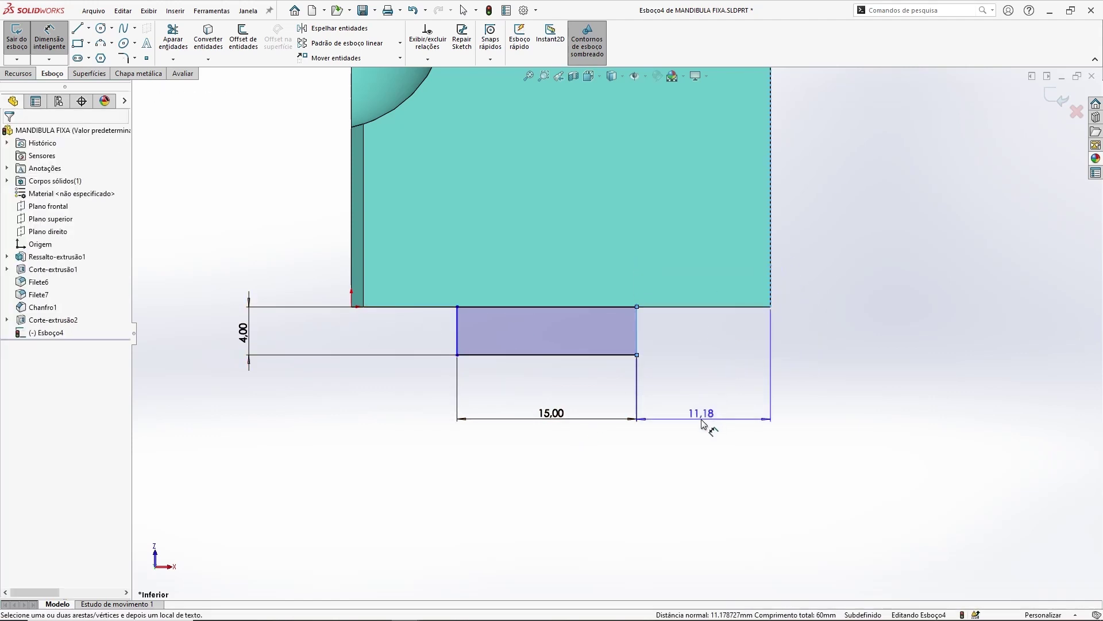
pyautogui.click(793, 420)
pyautogui.write('10')
pyautogui.press('Return')
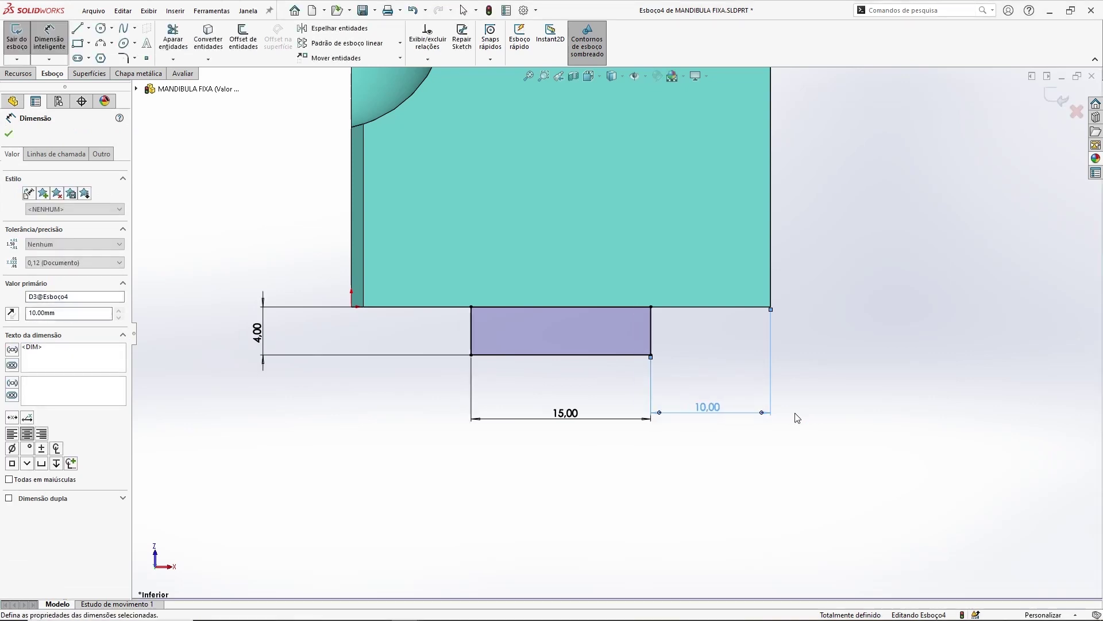
pyautogui.press('Escape')
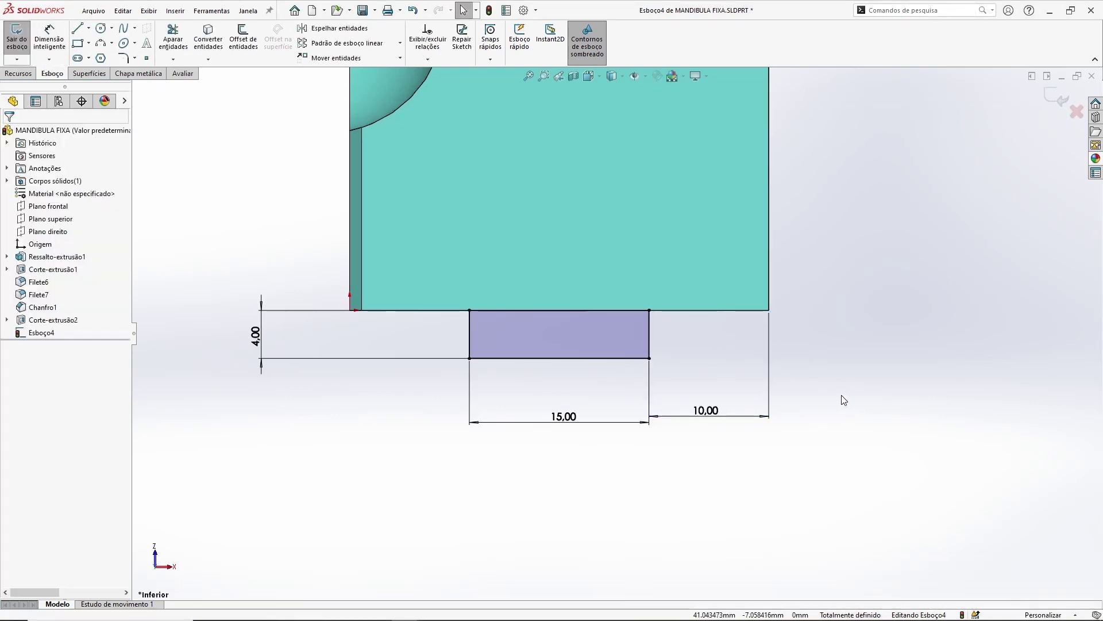
pyautogui.press('Escape')
pyautogui.moveTo(718, 417); pyautogui.dragTo(719, 422)
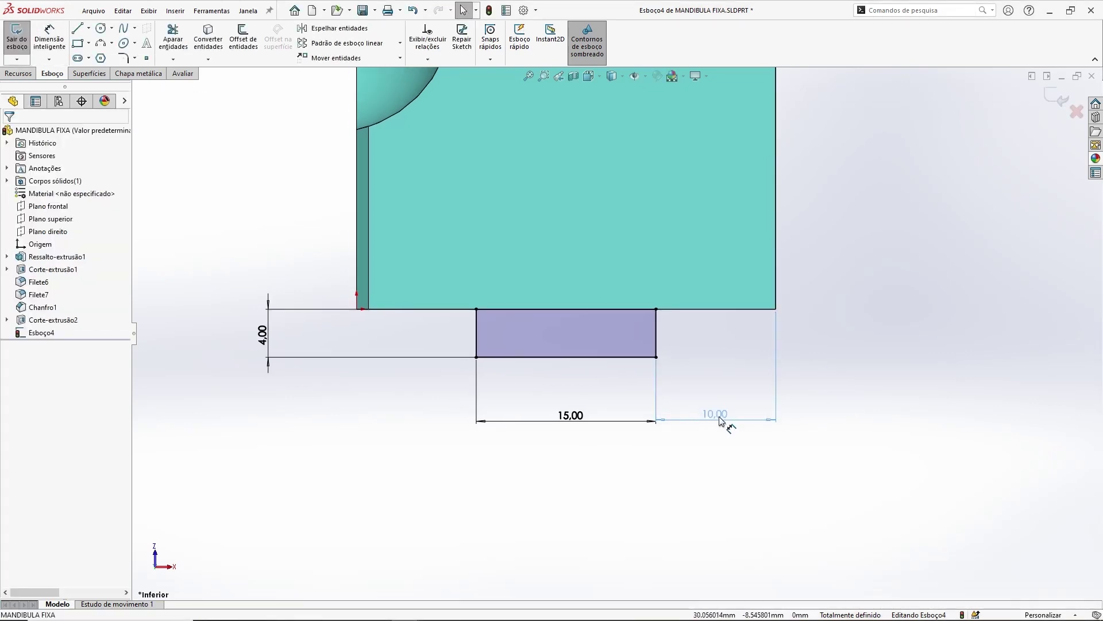
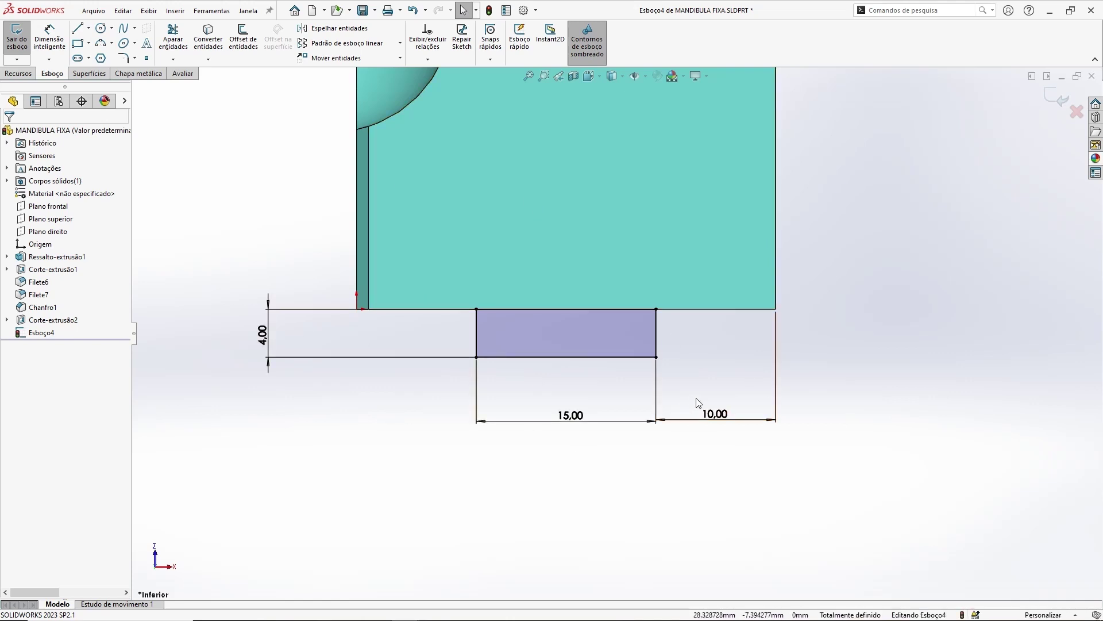
# Add a driven 10.00 dimension from the part's left edge to the rectangle's left side.
pyautogui.keyDown('ctrl'); pyautogui.moveTo(865, 296); pyautogui.dragTo(872, 302, button='middle'); pyautogui.keyUp('ctrl')
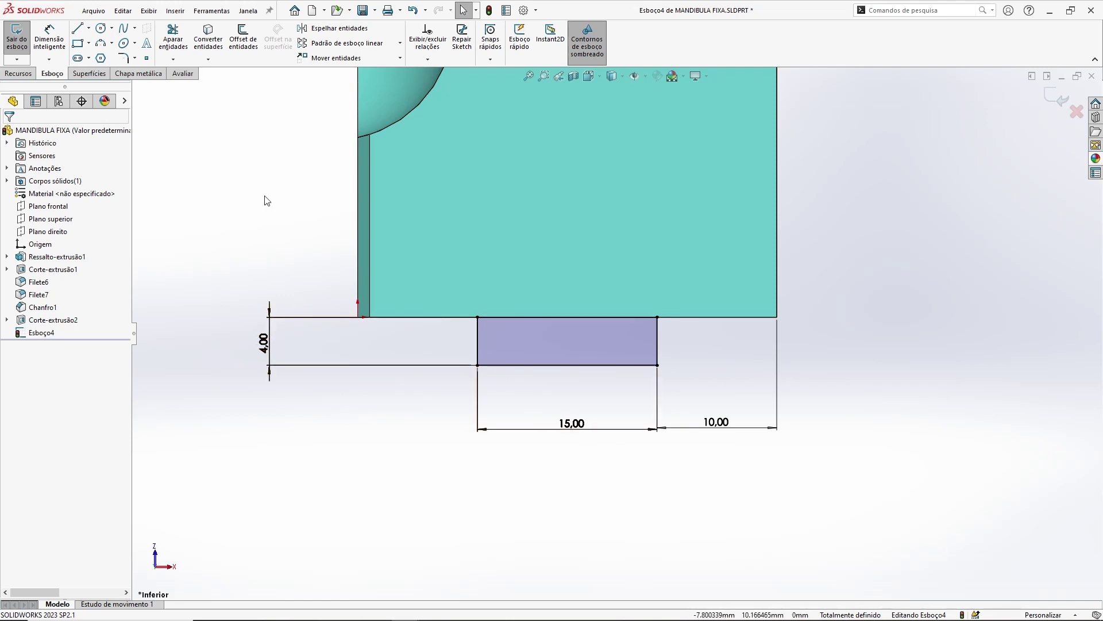
pyautogui.click(49, 36)
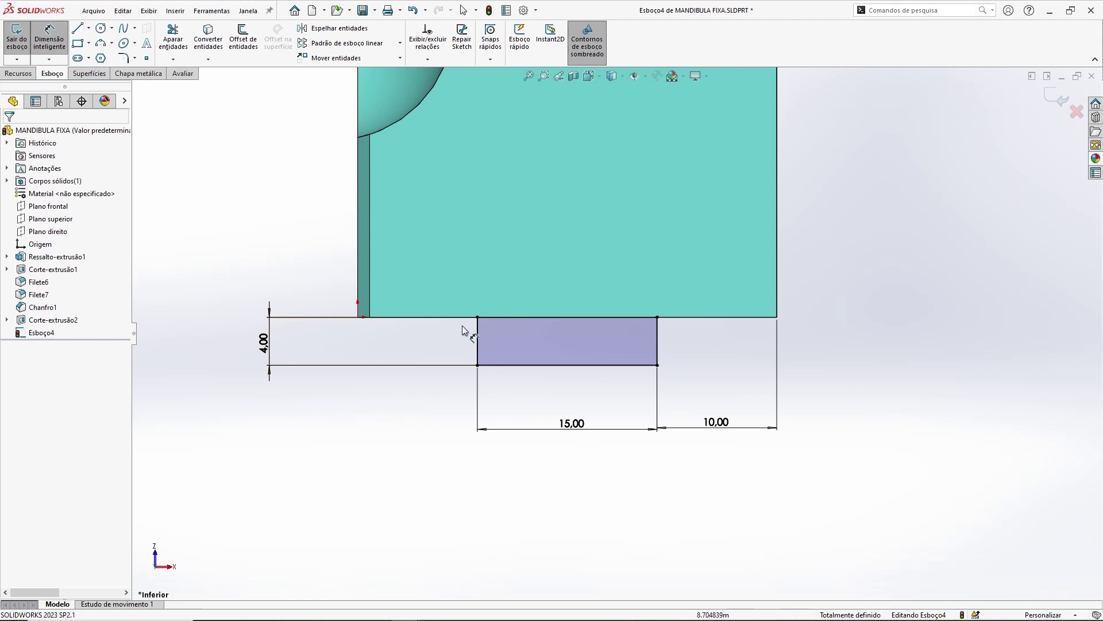
pyautogui.click(357, 294)
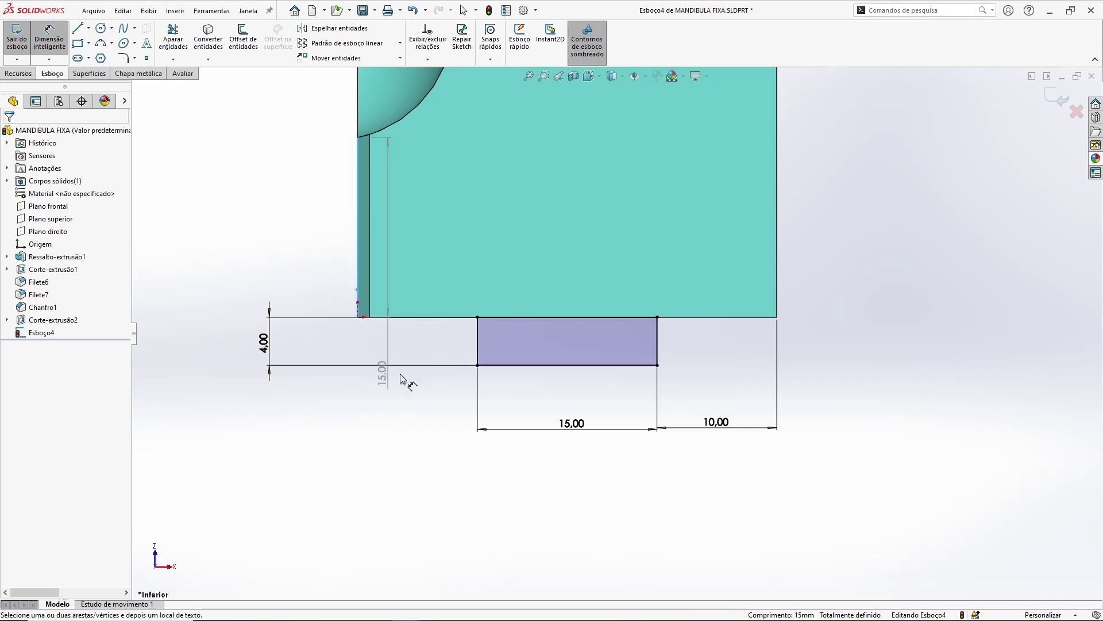
pyautogui.click(476, 340)
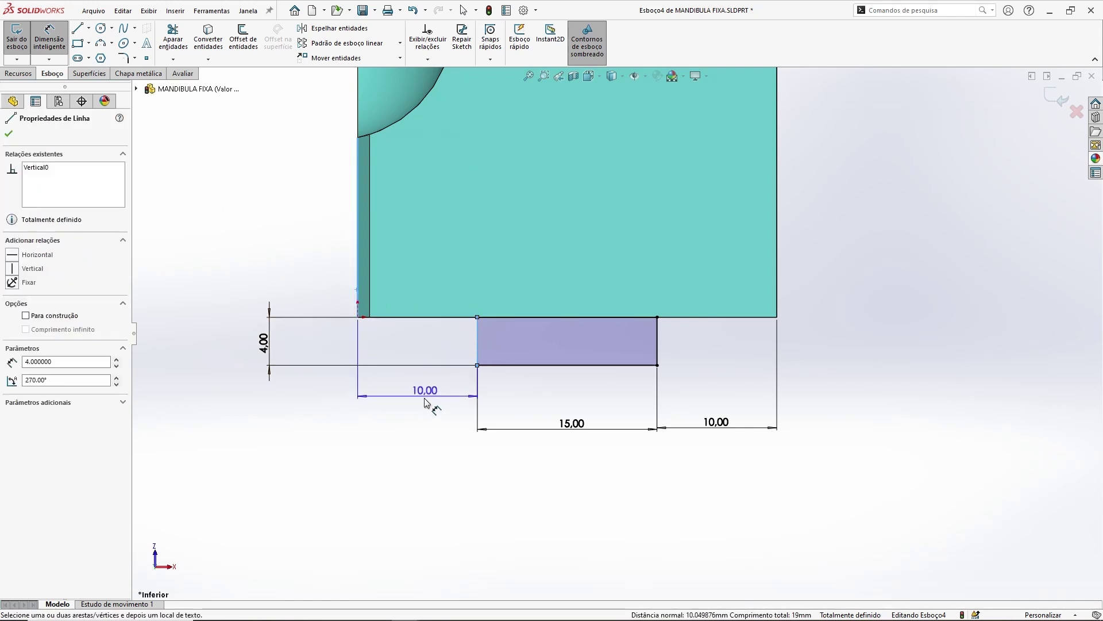
pyautogui.click(423, 435)
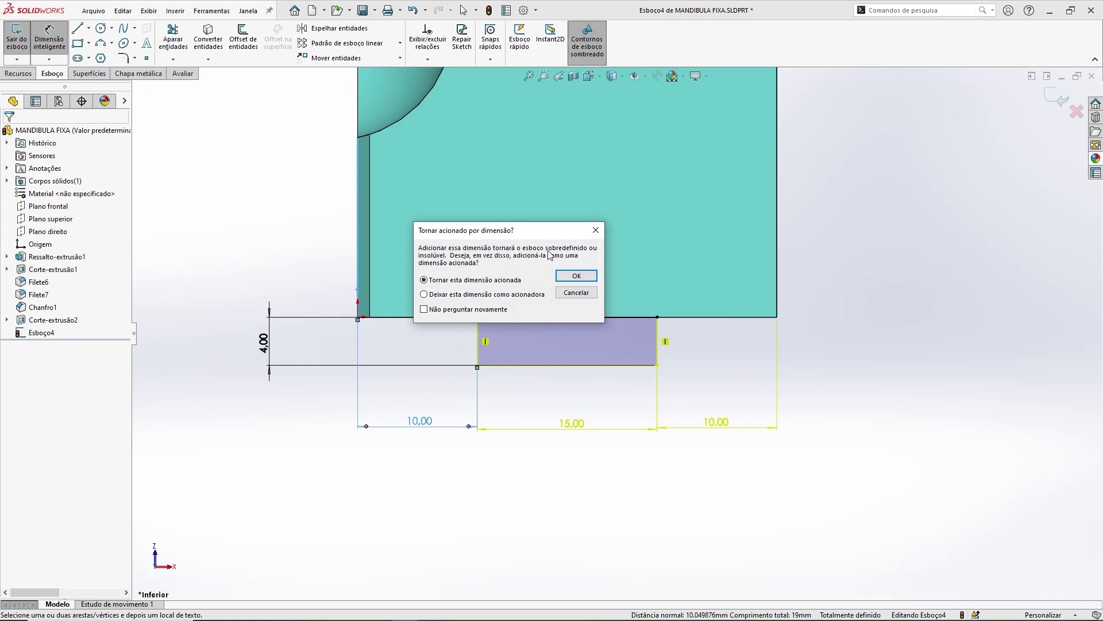
pyautogui.click(576, 275)
pyautogui.press('Escape')
pyautogui.press('Escape')
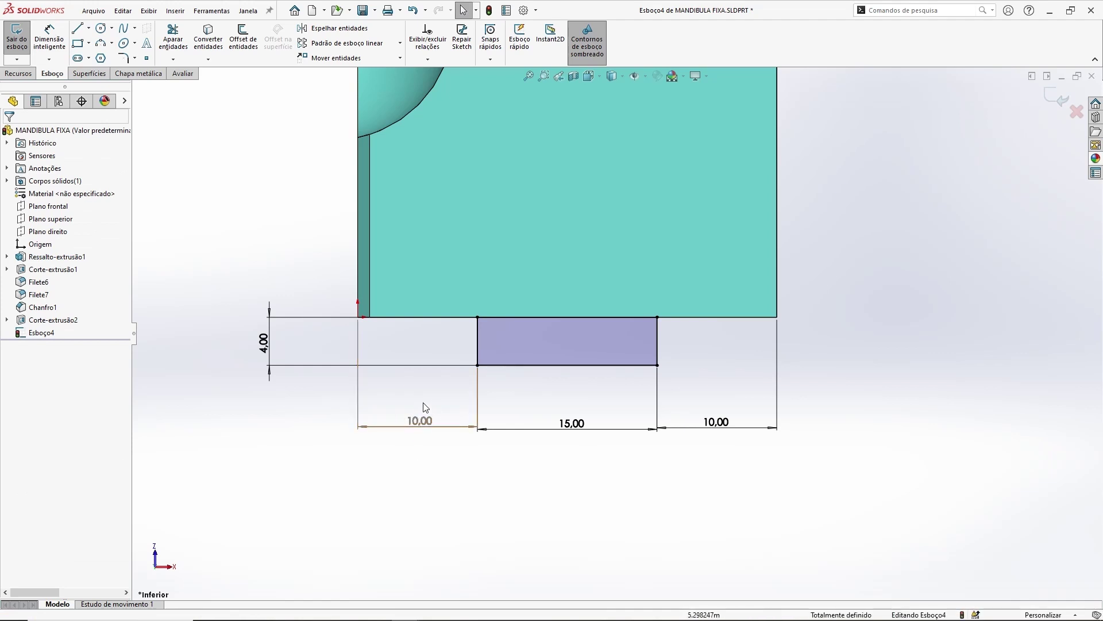
# Change the rectangle's right offset from 10.00 to 11 so the left distance reads 9.00.
pyautogui.moveTo(456, 439); pyautogui.dragTo(423, 463)
pyautogui.click(424, 470)
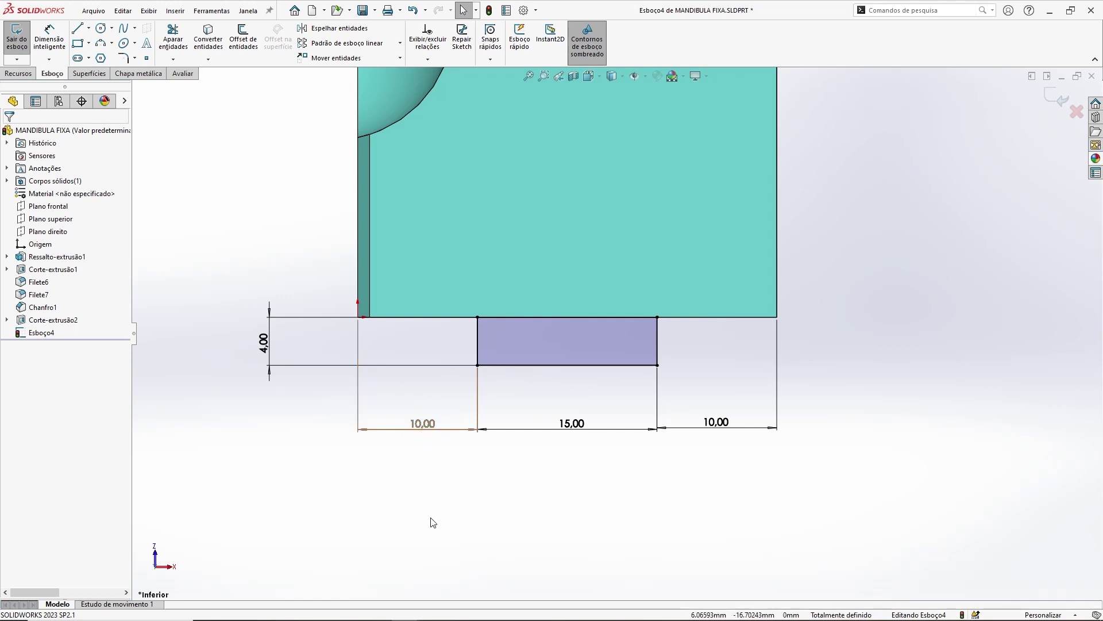
pyautogui.keyDown('ctrl'); pyautogui.moveTo(554, 489); pyautogui.dragTo(554, 468, button='middle'); pyautogui.keyUp('ctrl')
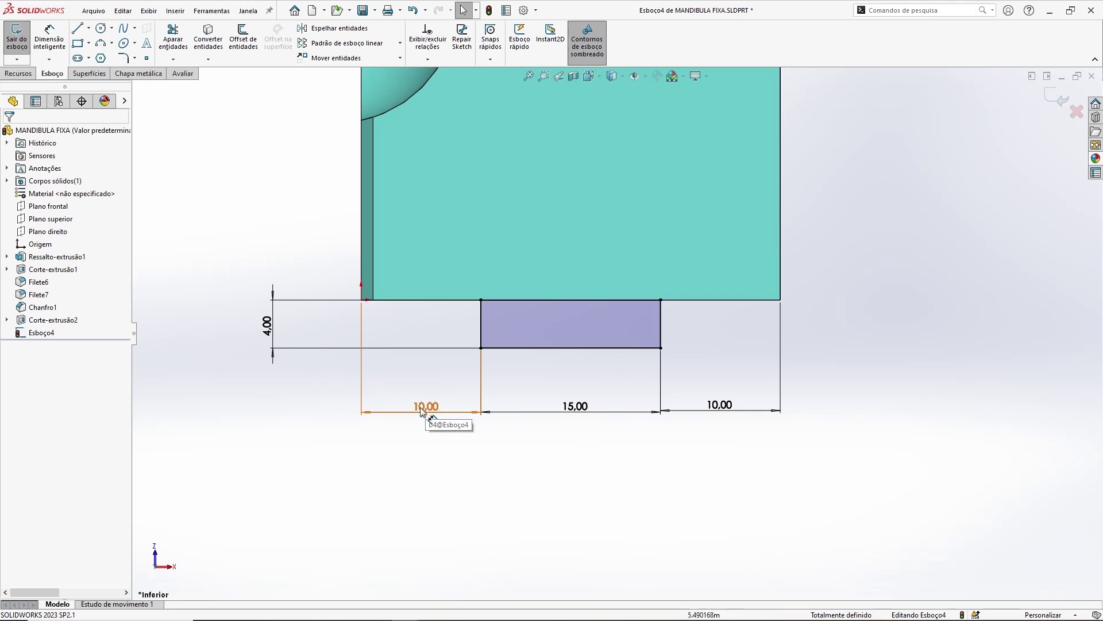
pyautogui.doubleClick(720, 408)
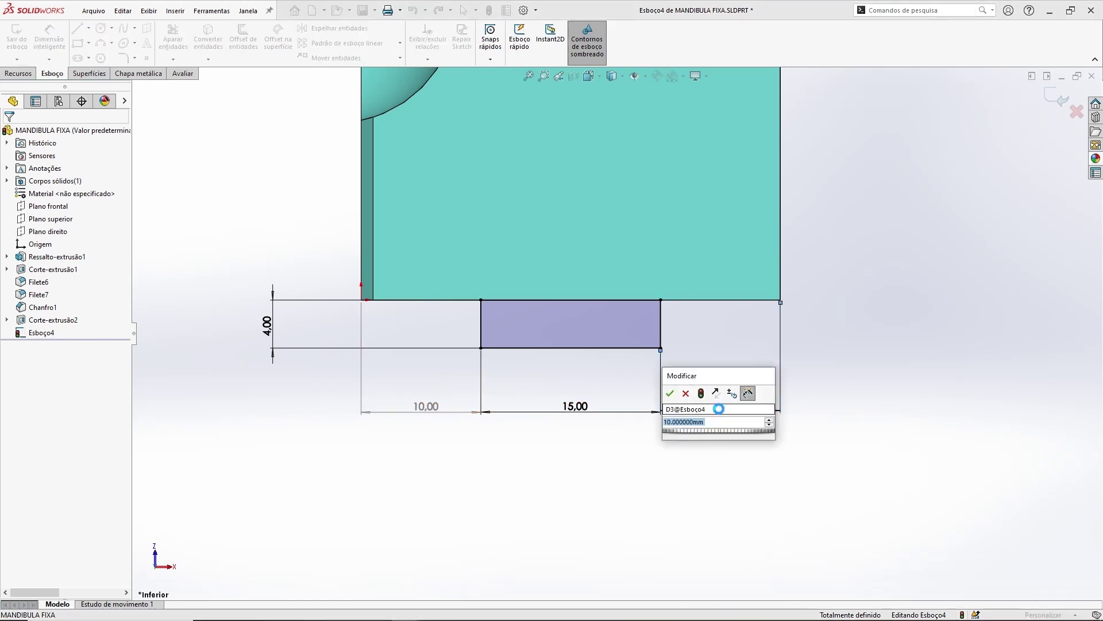
pyautogui.write('11')
pyautogui.press('Return')
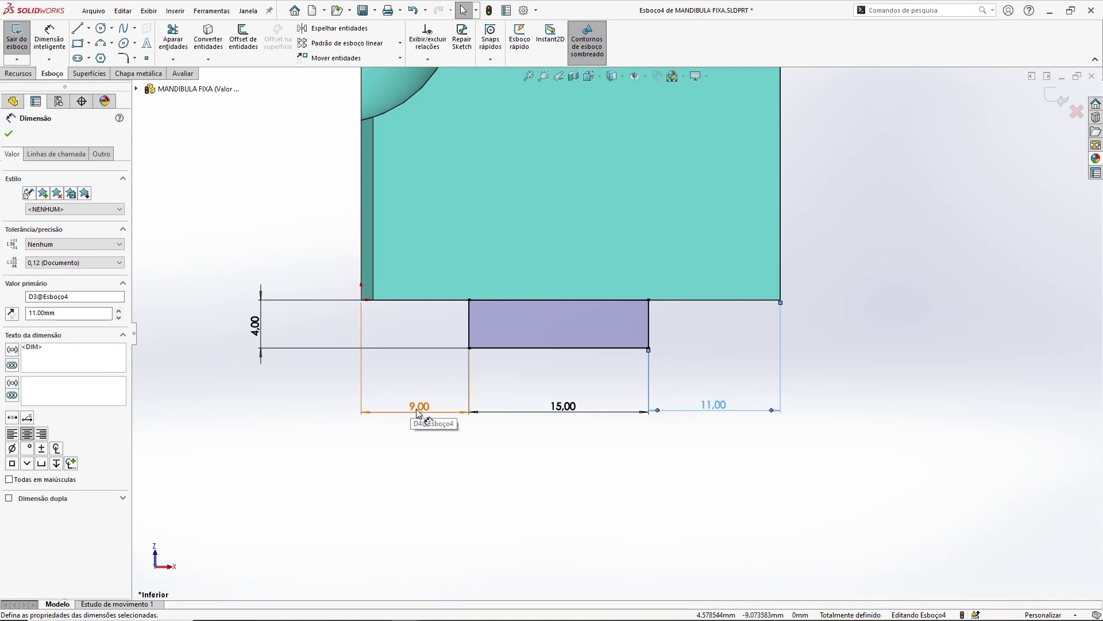
pyautogui.click(693, 445)
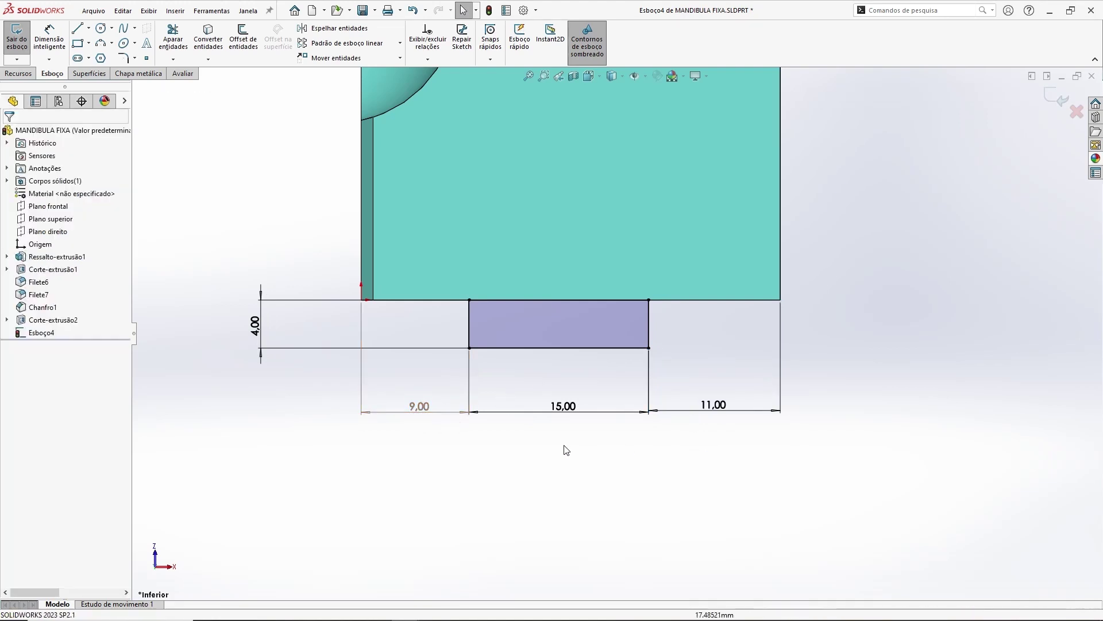
# Make the right 11.00 dimension driven and slide the rectangle along the edge.
pyautogui.rightClick(716, 409)
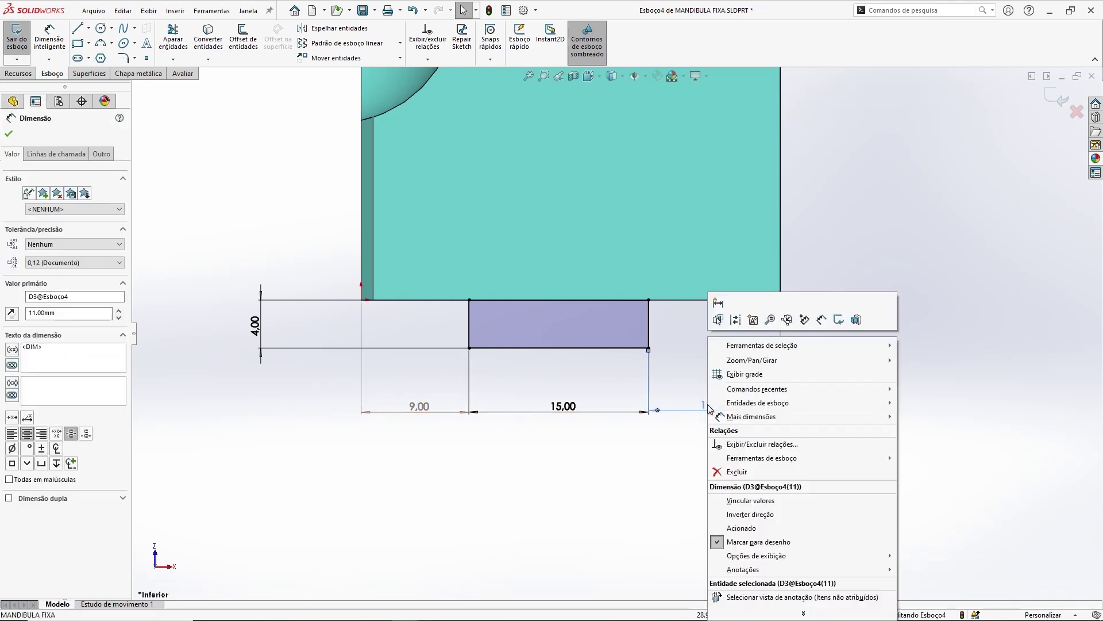
pyautogui.click(740, 528)
pyautogui.click(684, 471)
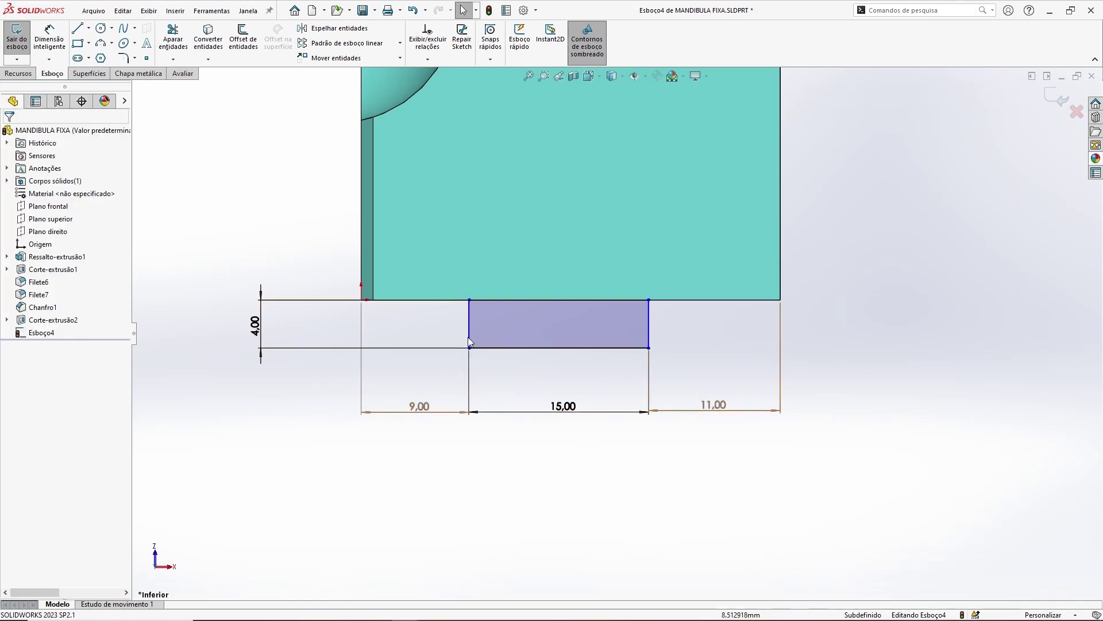
pyautogui.moveTo(650, 325); pyautogui.dragTo(704, 325)
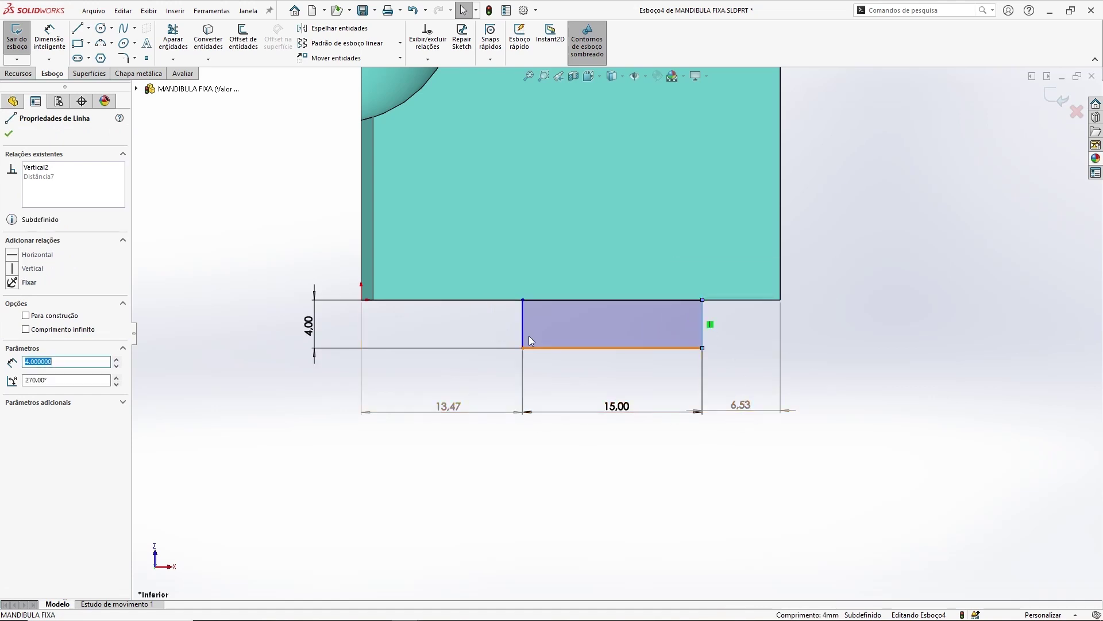
pyautogui.moveTo(523, 330); pyautogui.dragTo(450, 322)
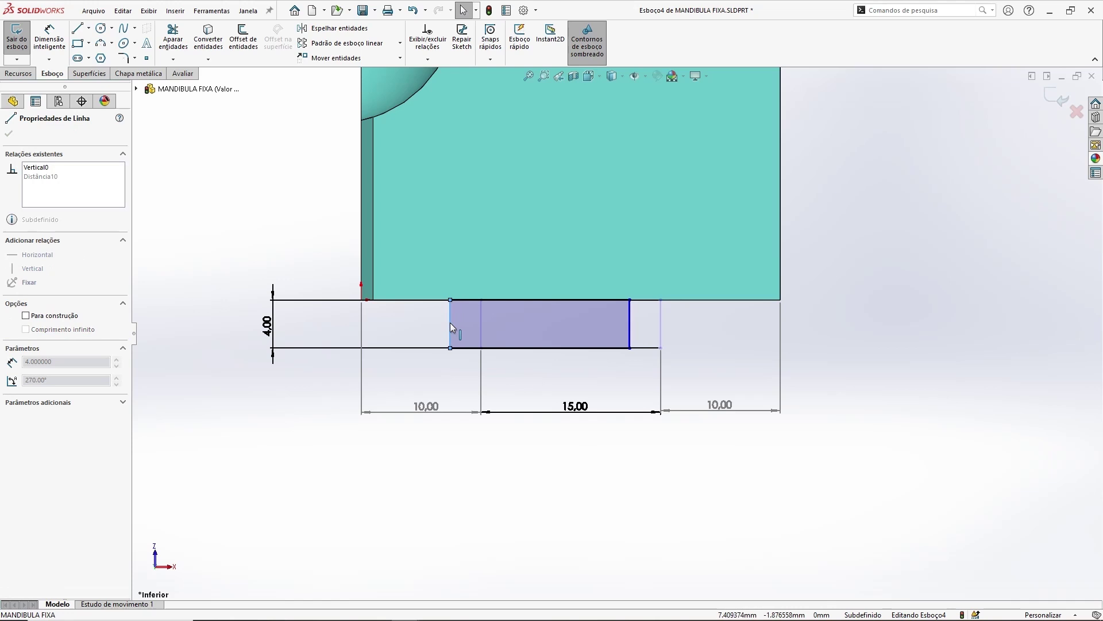
pyautogui.click(490, 489)
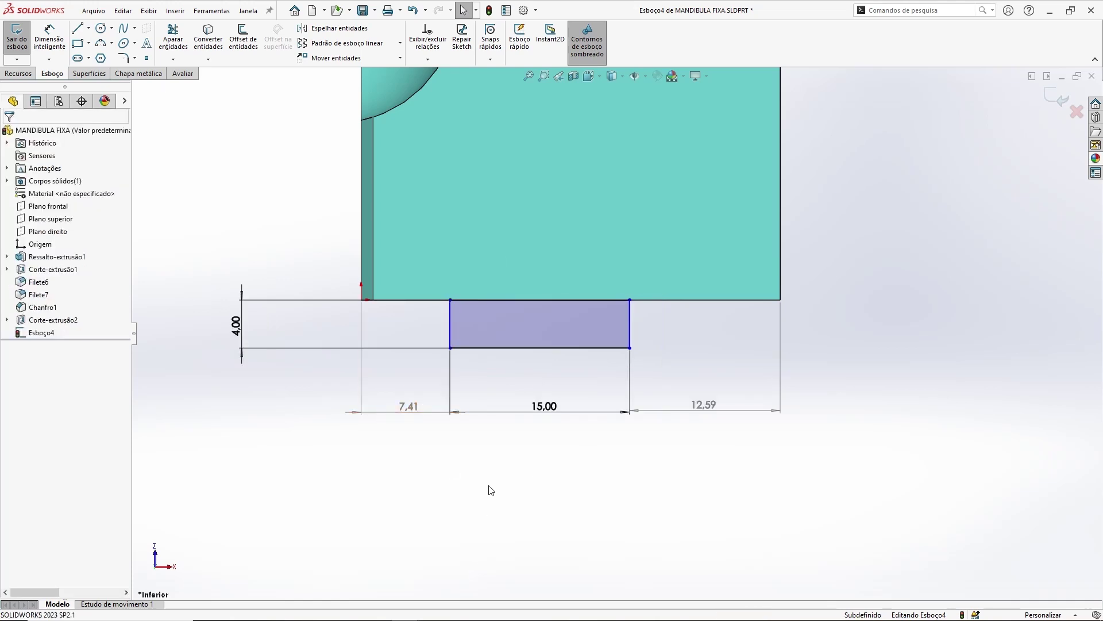
# Make the left dimension driving again and set it to 10.
pyautogui.rightClick(411, 408)
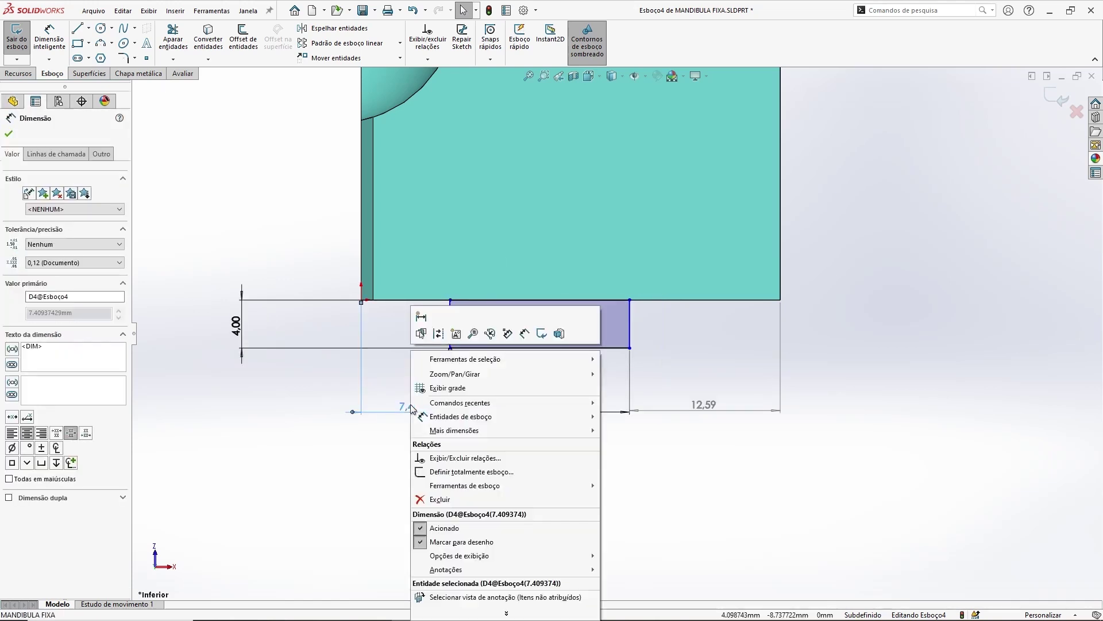
pyautogui.click(421, 529)
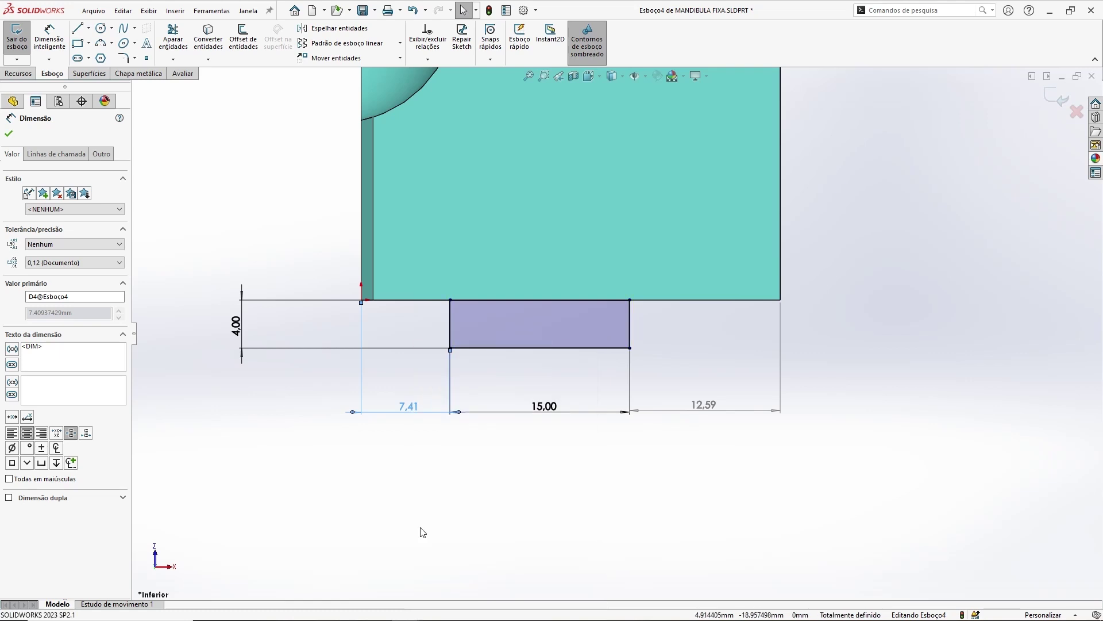
pyautogui.click(453, 449)
pyautogui.doubleClick(419, 412)
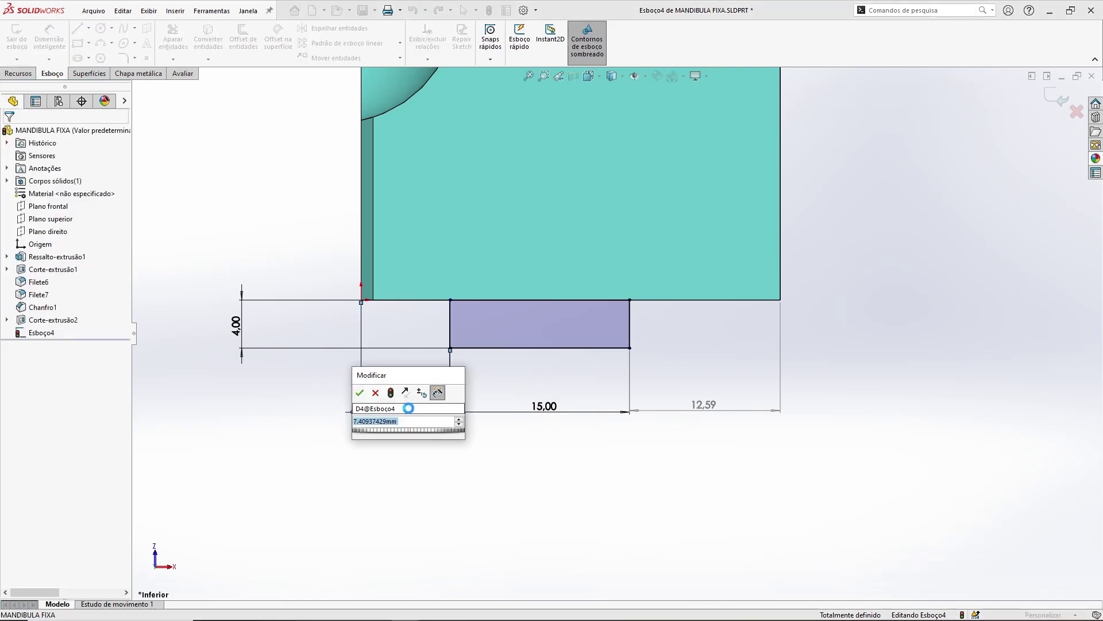
pyautogui.write('10')
pyautogui.press('Return')
pyautogui.click(576, 480)
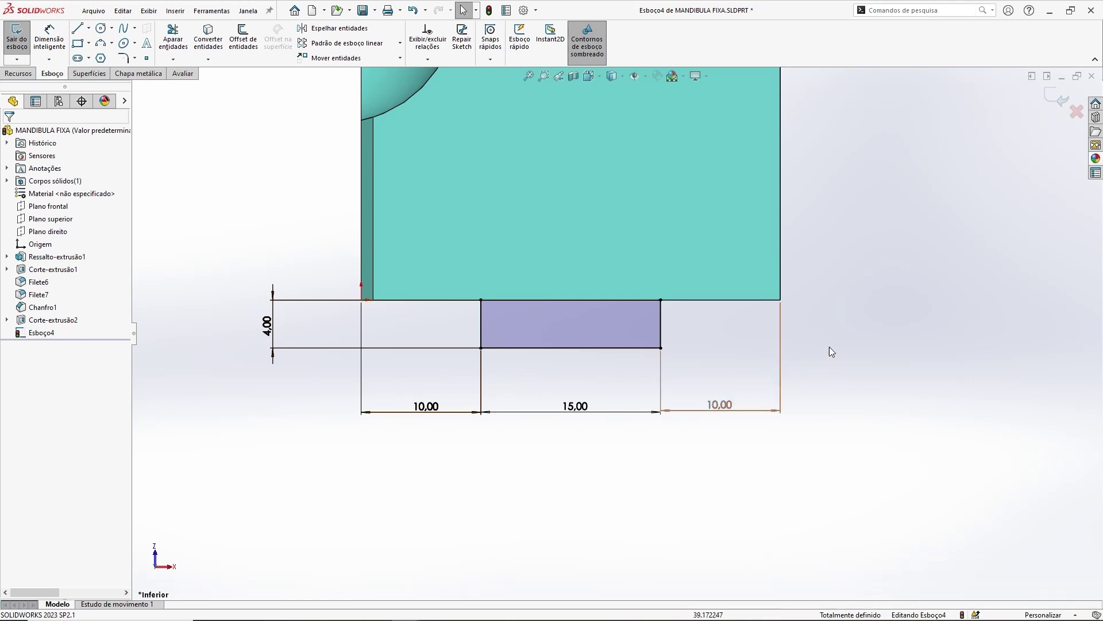
# Make the right 10.00 dimension driving, delete the left 10.00 dimension, and exit the sketch.
pyautogui.rightClick(728, 402)
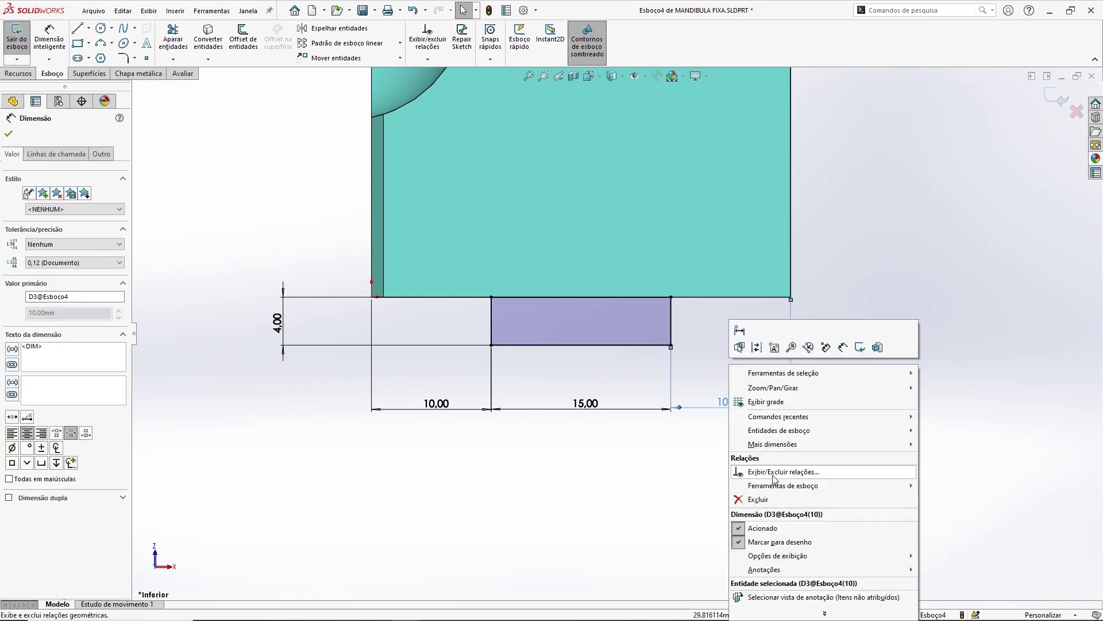
pyautogui.click(765, 529)
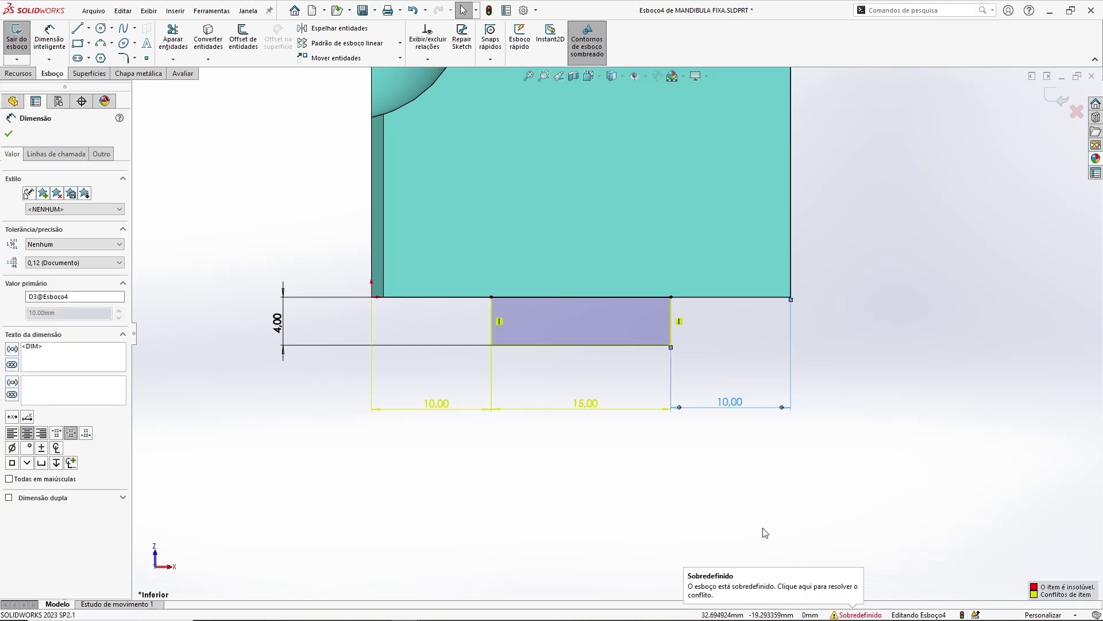
pyautogui.click(847, 413)
pyautogui.scroll(2, 840, 333)
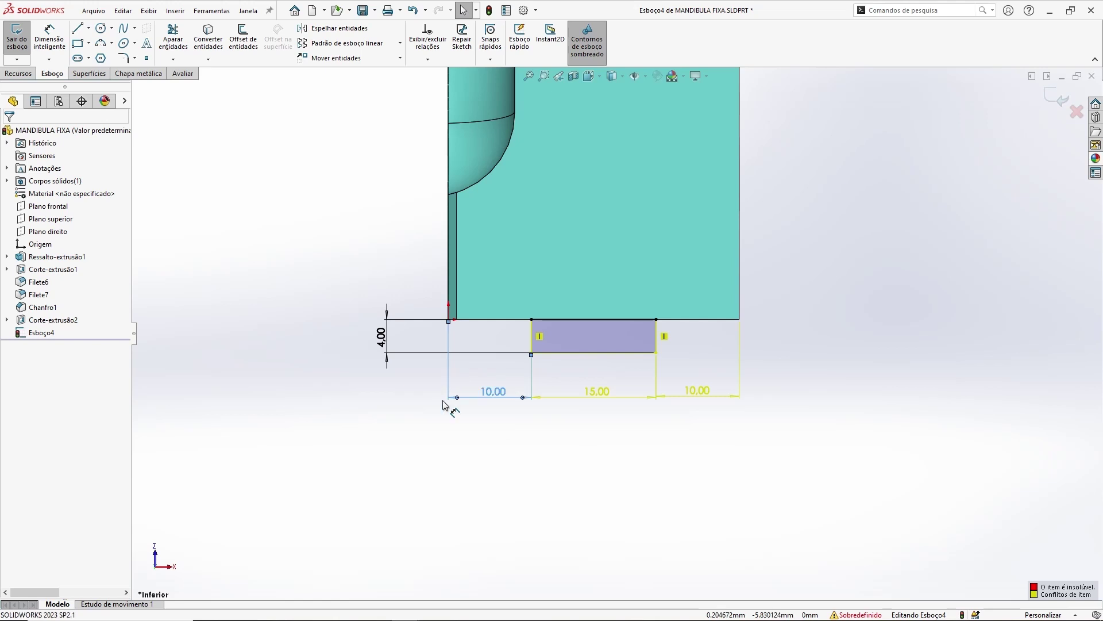
pyautogui.click(451, 376)
pyautogui.press('Delete')
pyautogui.scroll(-1, 569, 397)
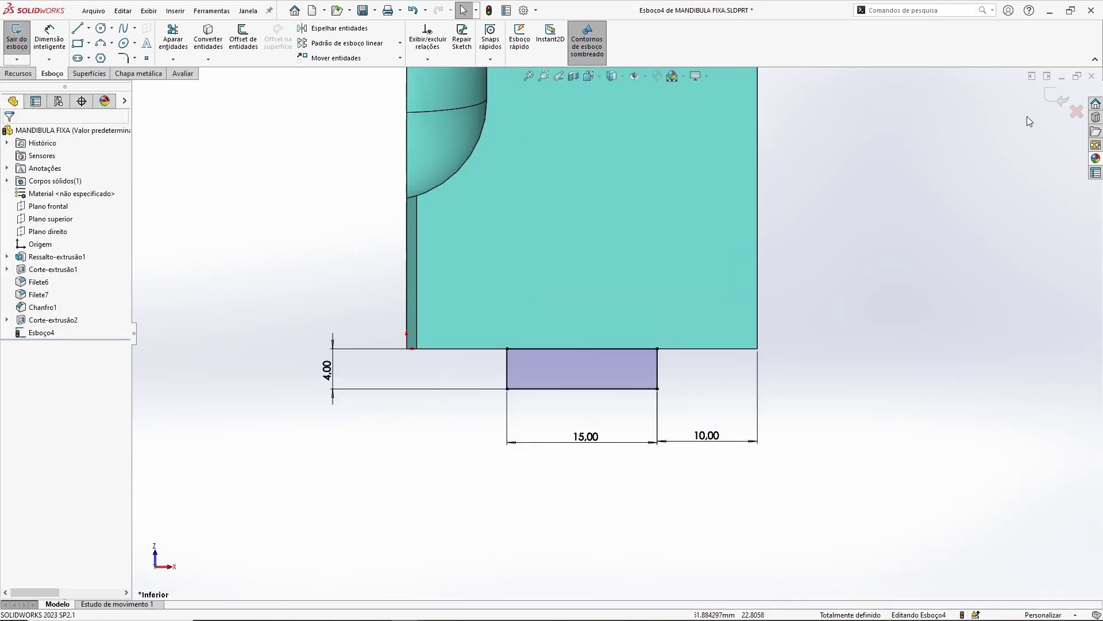
pyautogui.click(1059, 95)
# Start a boss extrusion from the slot sketch with its direction reversed.
pyautogui.moveTo(673, 287); pyautogui.dragTo(592, 219, button='middle')
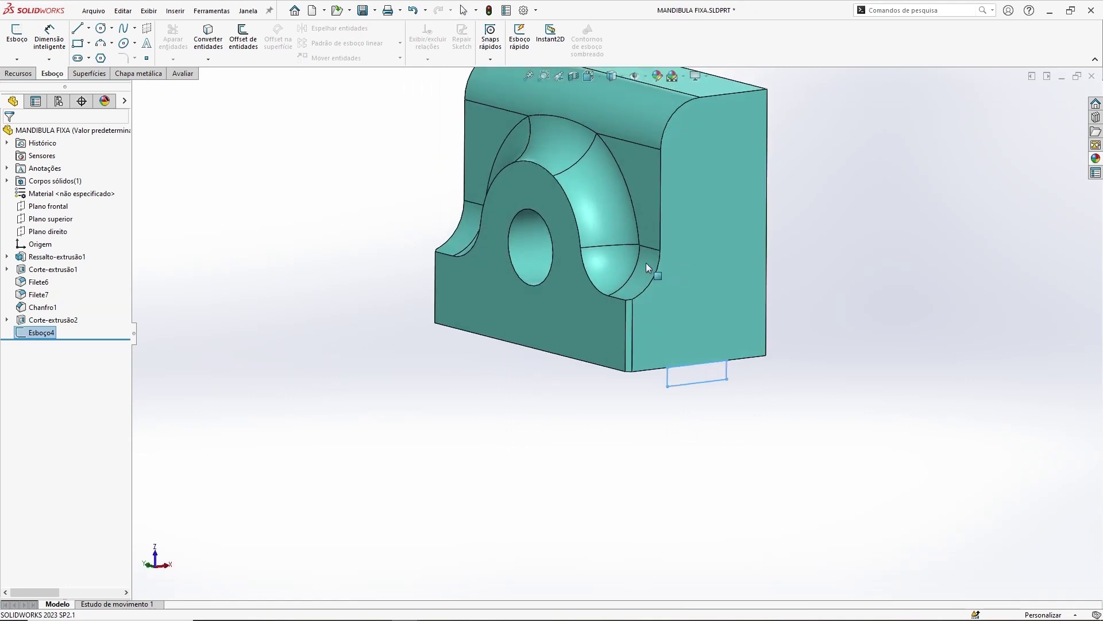
pyautogui.click(31, 75)
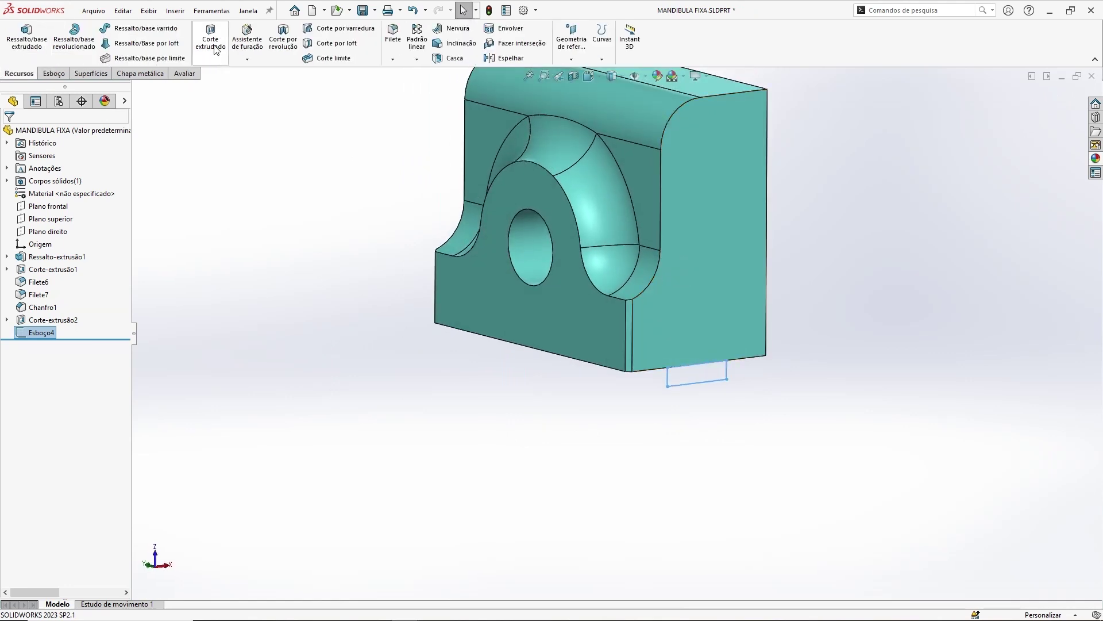
pyautogui.click(27, 36)
pyautogui.moveTo(409, 285); pyautogui.dragTo(455, 284, button='middle')
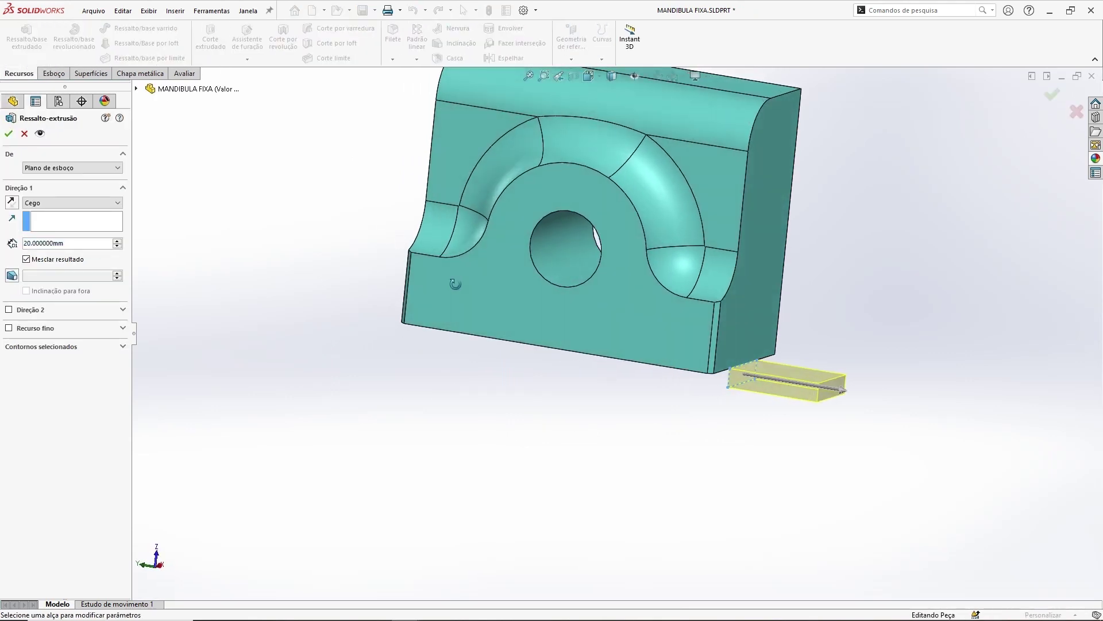
pyautogui.click(11, 203)
pyautogui.moveTo(448, 233); pyautogui.dragTo(525, 208, button='middle')
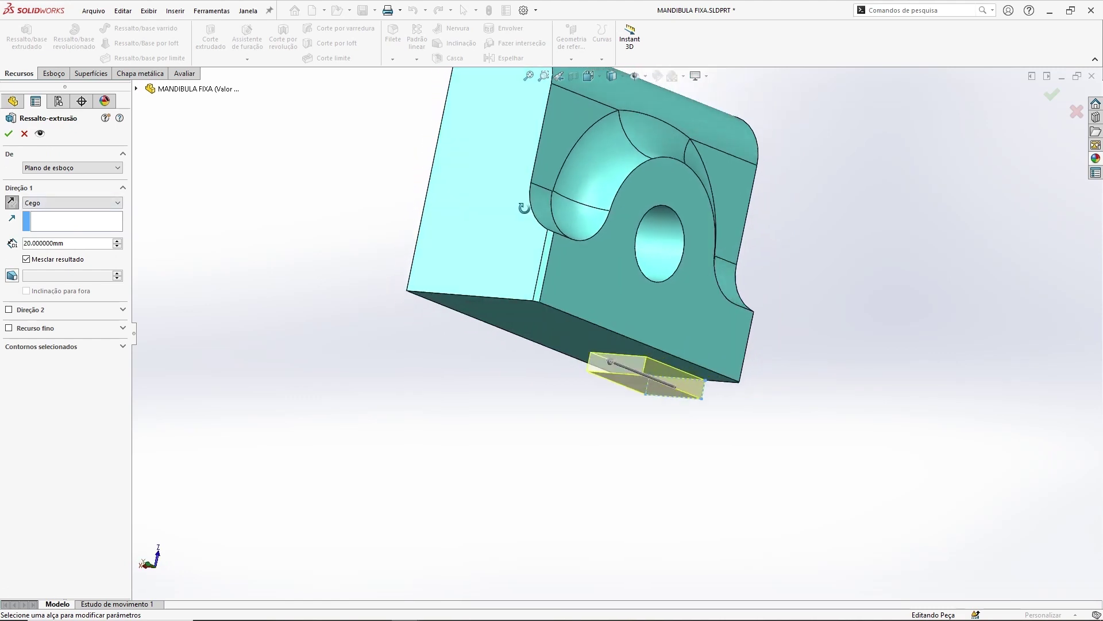
# End the extrusion Up To Surface at the jaw's side face, then save the part.
pyautogui.click(103, 203)
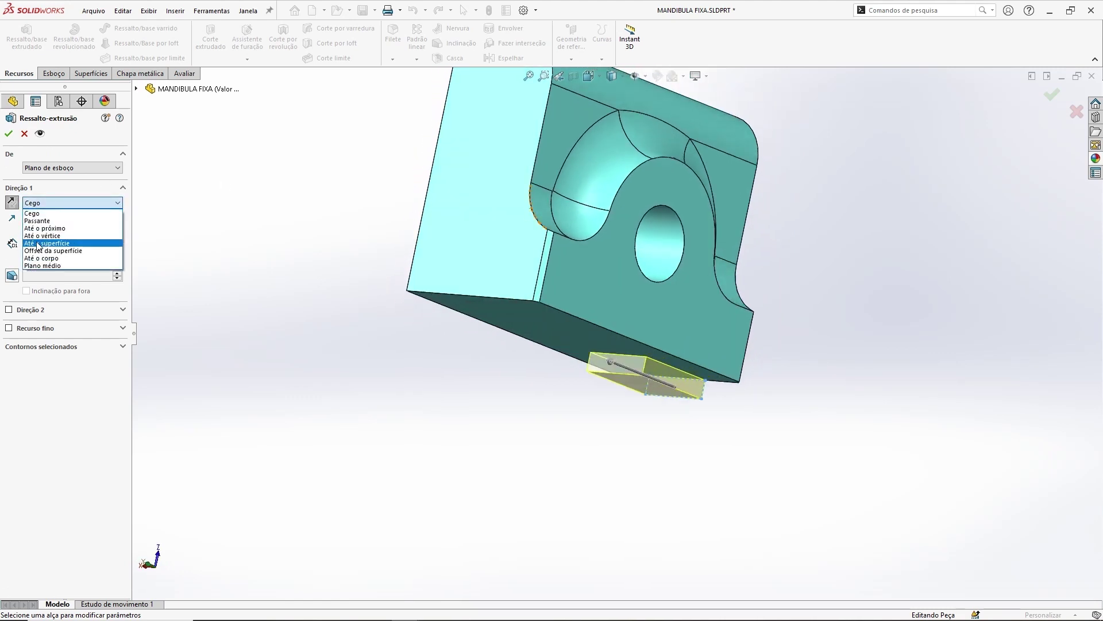
pyautogui.click(54, 243)
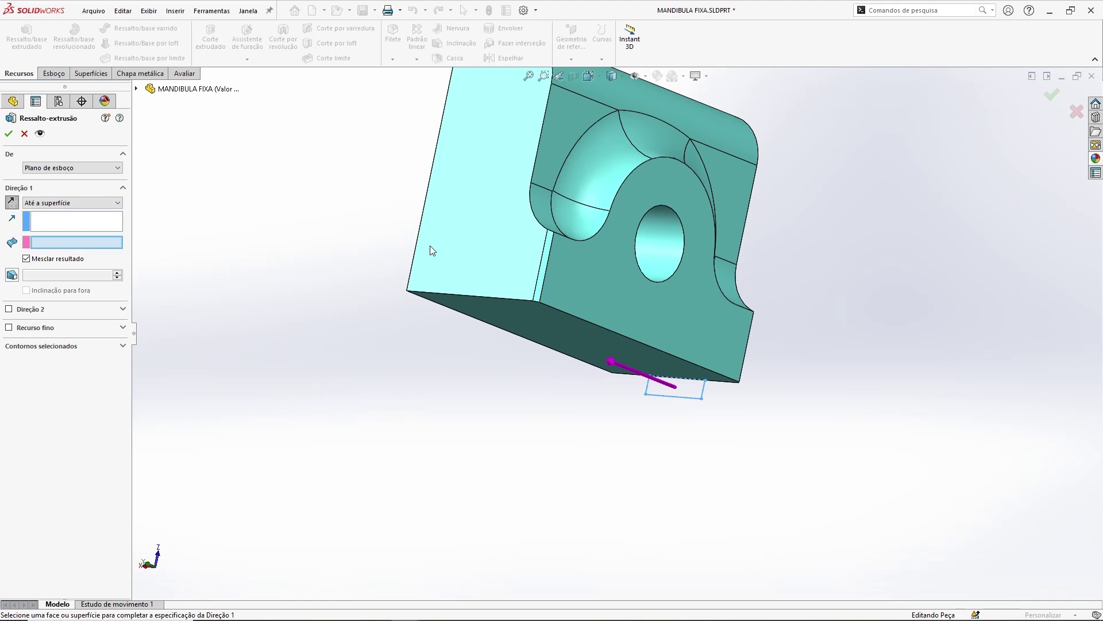
pyautogui.click(457, 250)
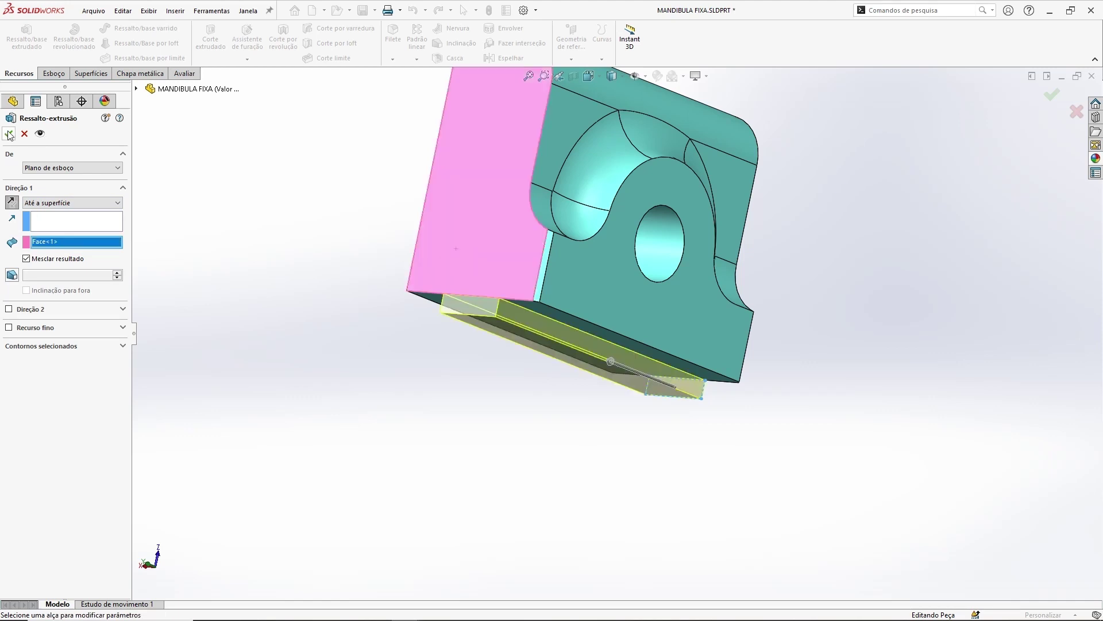
pyautogui.click(9, 134)
pyautogui.moveTo(548, 271)
pyautogui.mouseDown(button='middle')
pyautogui.moveTo(447, 211)
pyautogui.moveTo(475, 279)
pyautogui.moveTo(650, 267)
pyautogui.moveTo(640, 331)
pyautogui.mouseUp(button='middle')
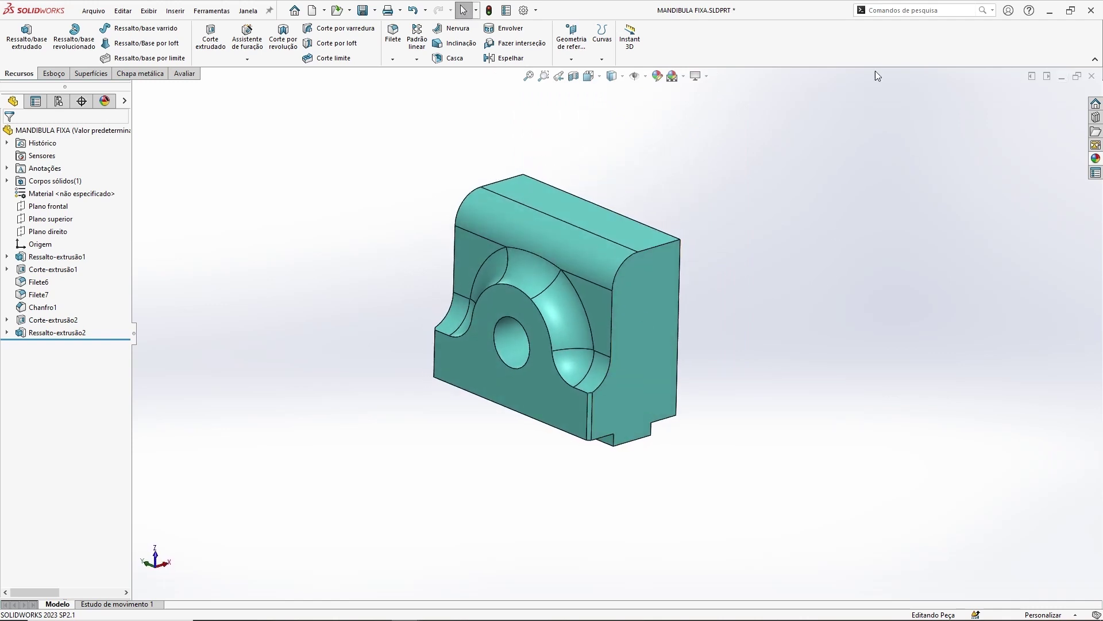
pyautogui.hotkey('ctrl', 's')
# Close the fixed jaw part and inspect the tab at the base joint in the assembly.
pyautogui.click(1092, 75)
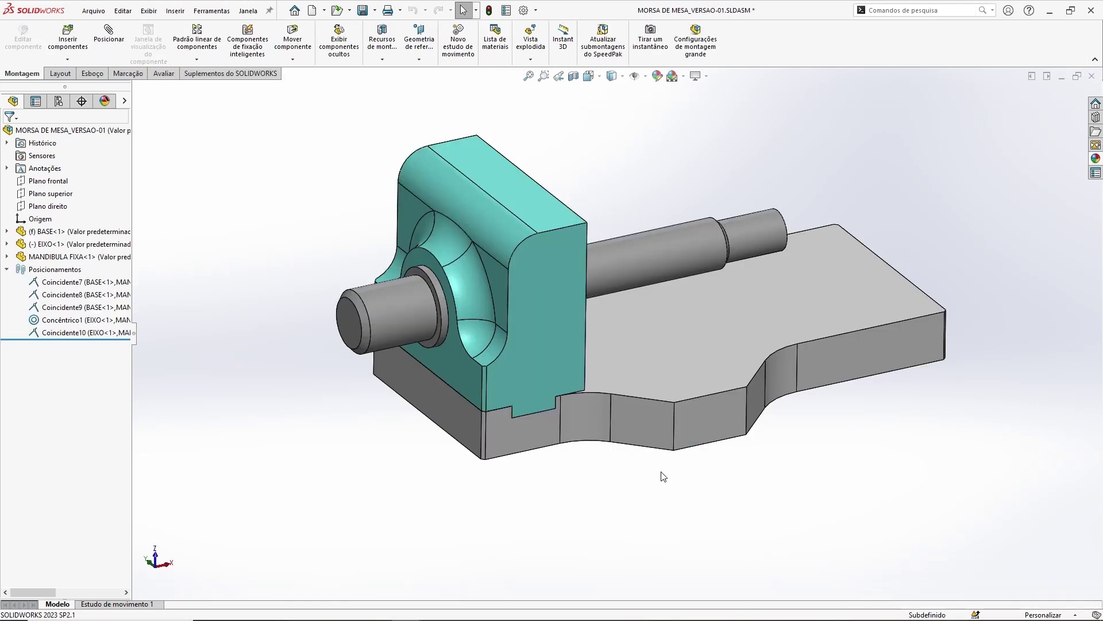
pyautogui.scroll(-2, 546, 405)
pyautogui.scroll(-2, 530, 397)
pyautogui.scroll(-2, 530, 398)
pyautogui.scroll(-2, 582, 386)
pyautogui.moveTo(582, 385); pyautogui.dragTo(569, 368, button='middle')
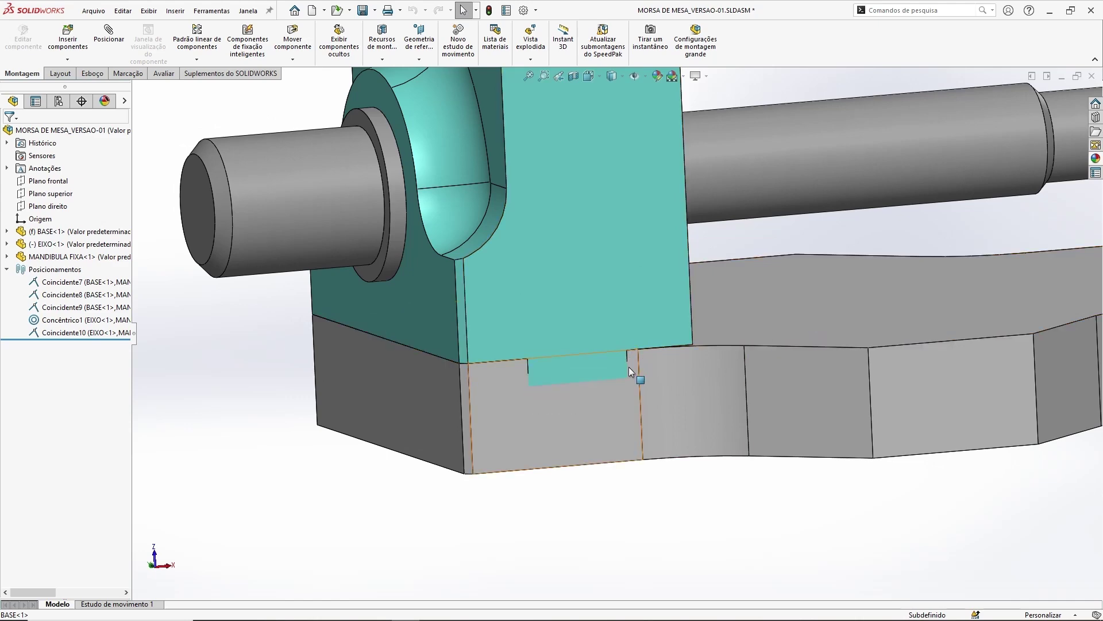
pyautogui.moveTo(584, 288)
pyautogui.mouseDown(button='middle')
pyautogui.moveTo(613, 251)
pyautogui.moveTo(557, 364)
pyautogui.mouseUp(button='middle')
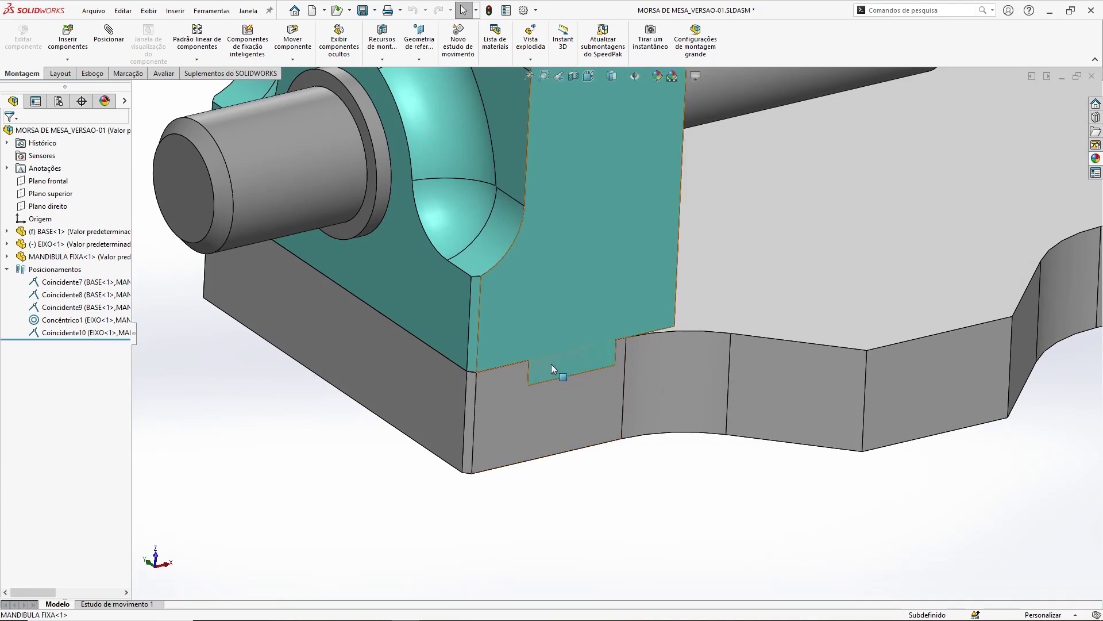
# Select the BASE part and edit it in place within the vise assembly.
pyautogui.scroll(3, 648, 490)
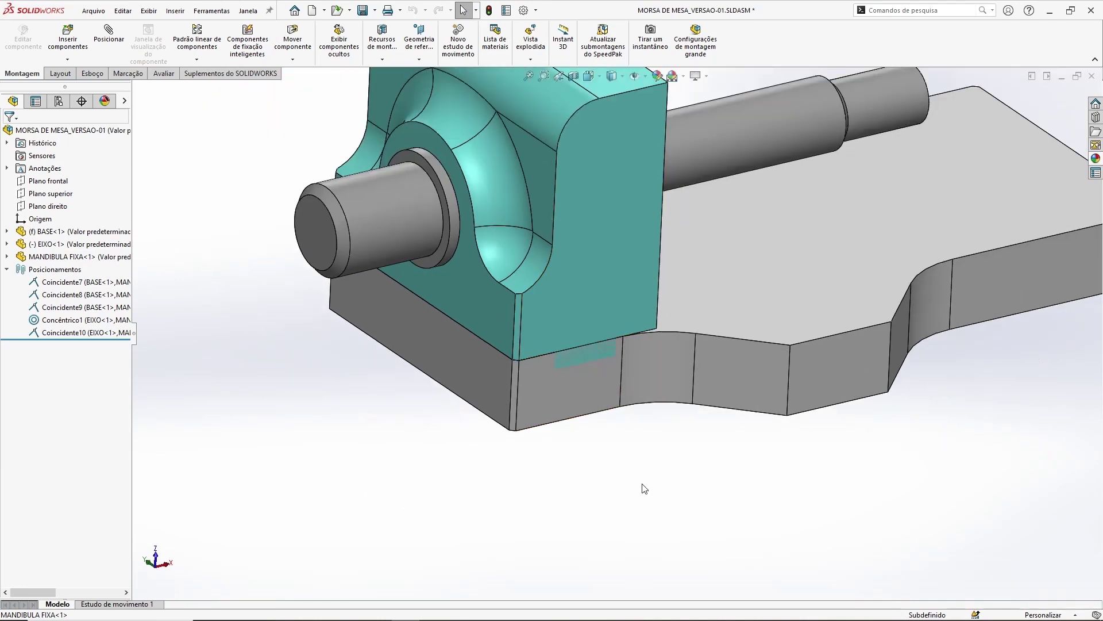
pyautogui.scroll(2, 690, 460)
pyautogui.scroll(2, 714, 458)
pyautogui.moveTo(715, 458); pyautogui.dragTo(696, 462, button='middle')
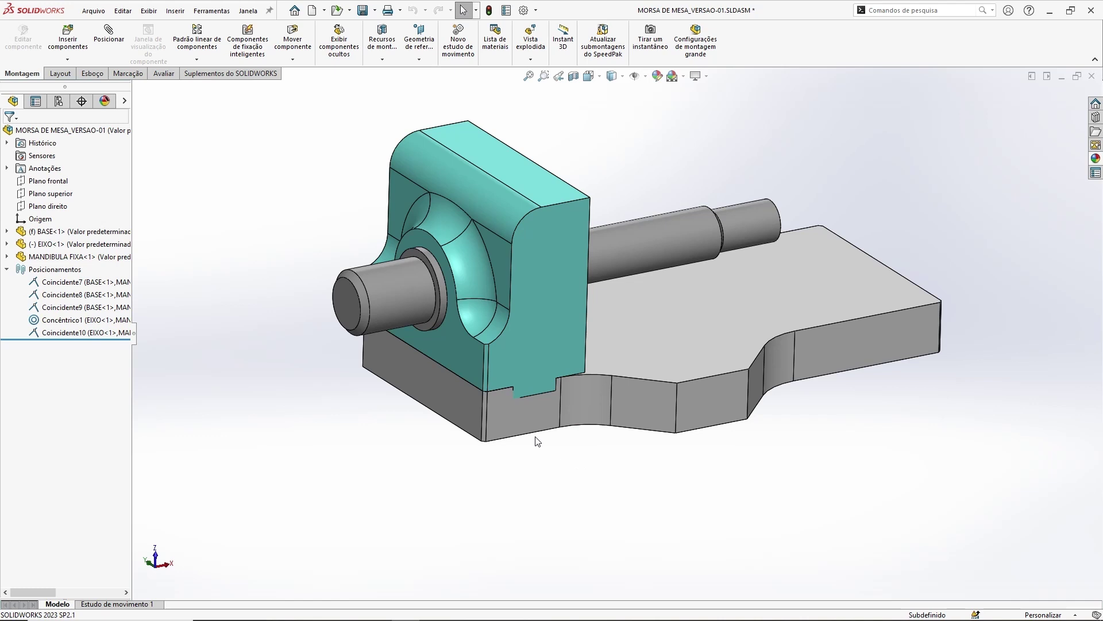
pyautogui.scroll(-1, 535, 441)
pyautogui.scroll(-1, 629, 447)
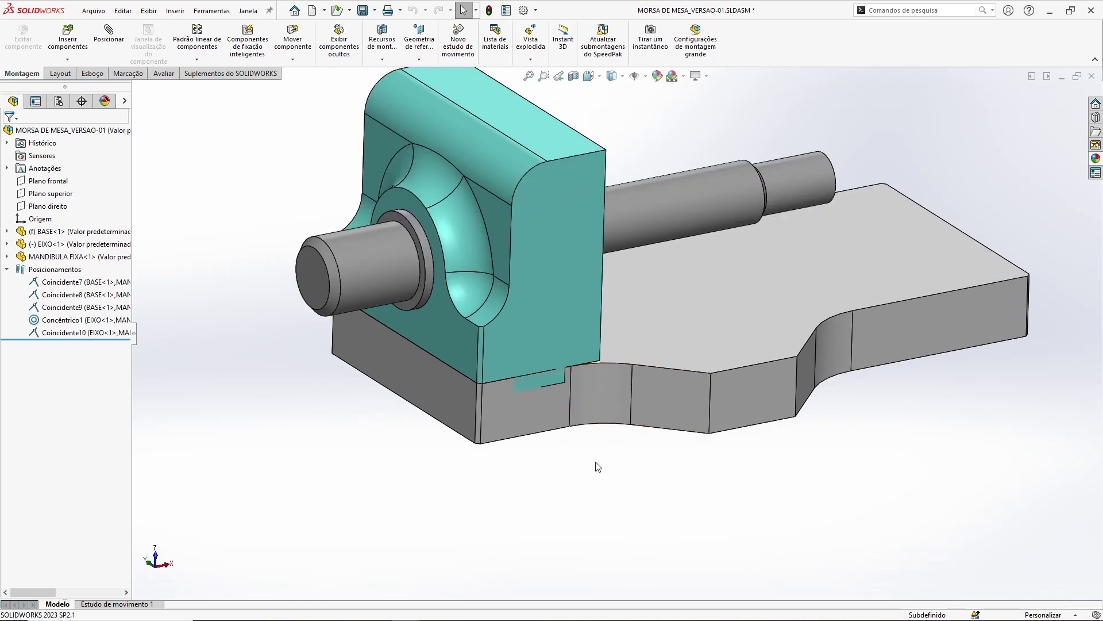
pyautogui.click(744, 311)
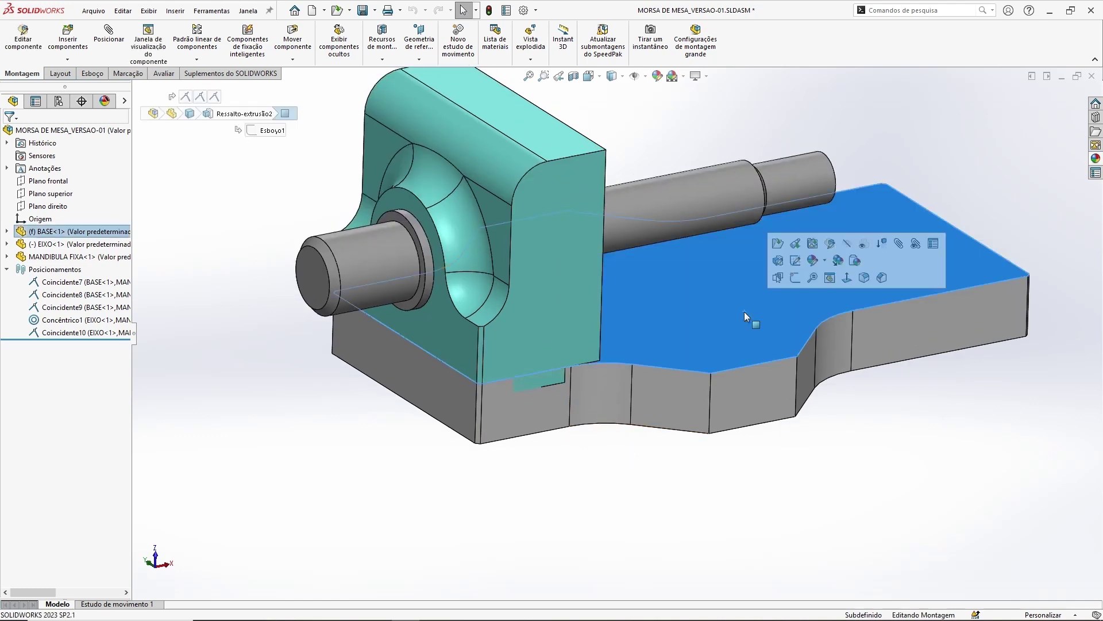
pyautogui.click(830, 243)
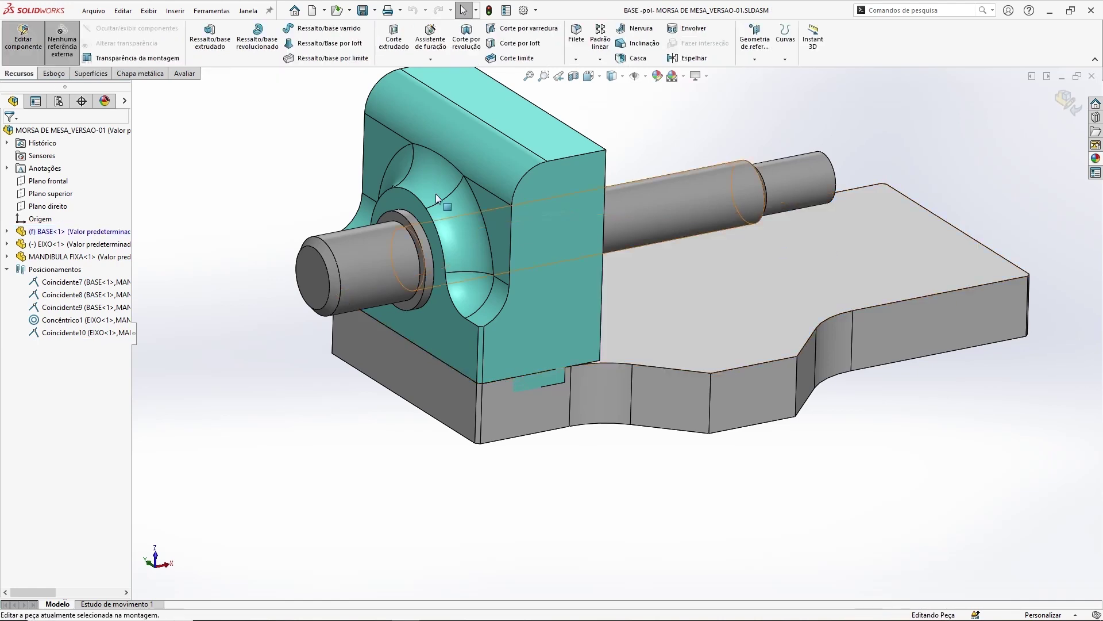
# Start a new sketch on the base's front face and launch Convert Entities.
pyautogui.click(54, 74)
pyautogui.click(200, 35)
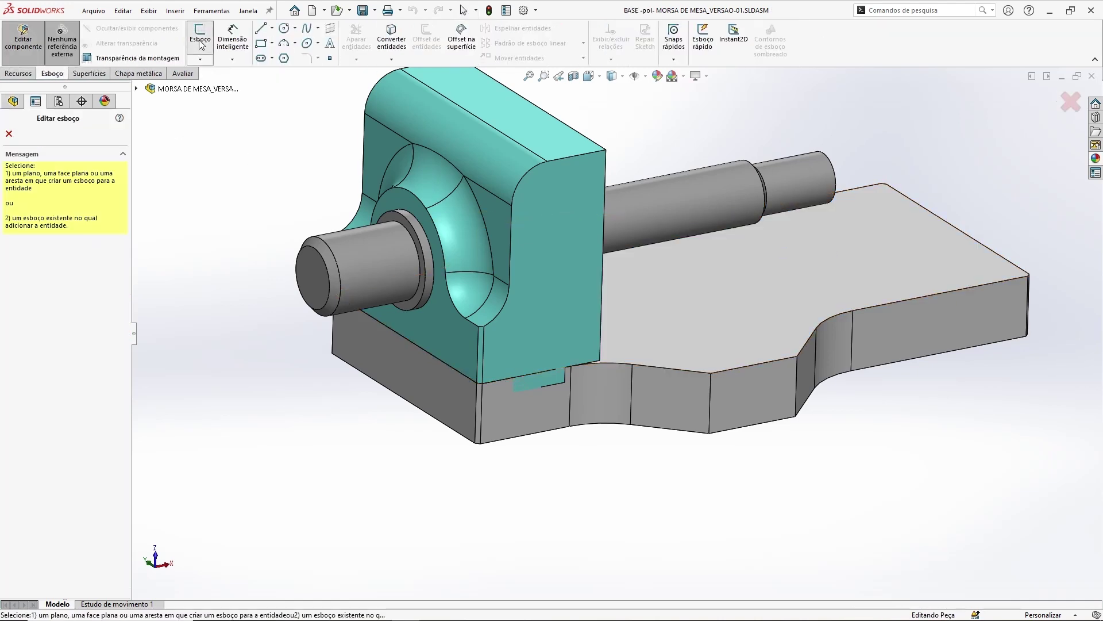
pyautogui.click(504, 408)
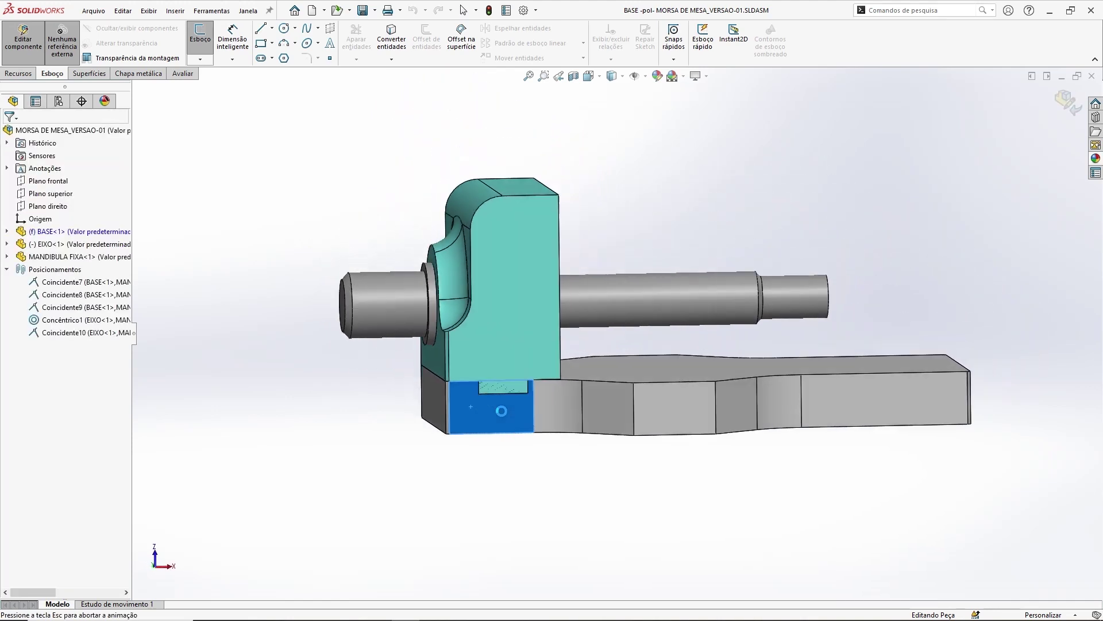
pyautogui.scroll(-2, 553, 365)
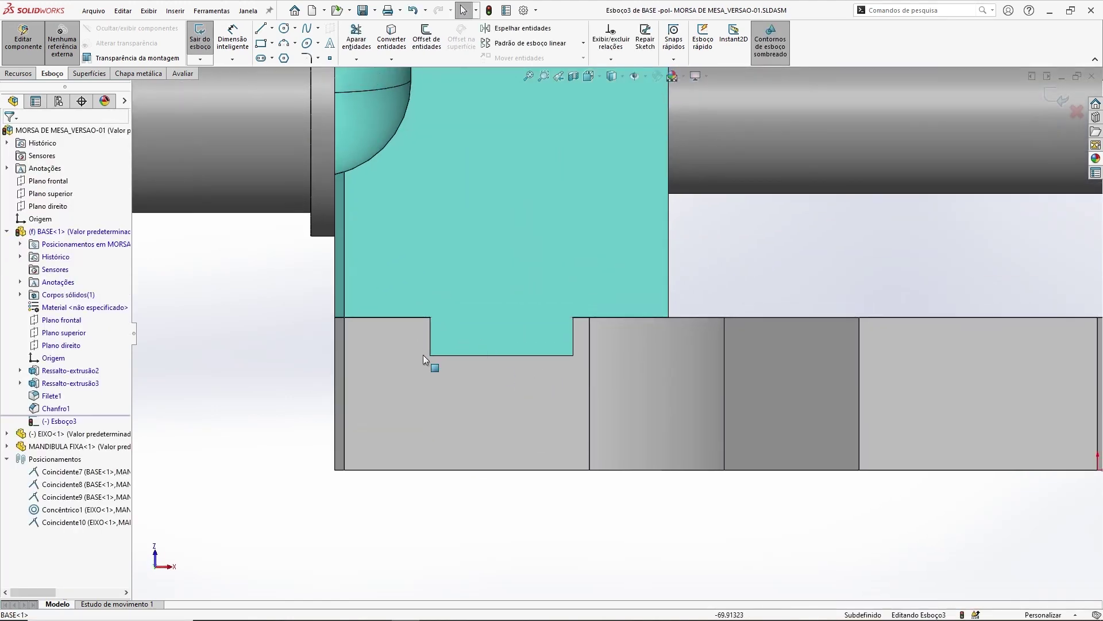
pyautogui.click(261, 43)
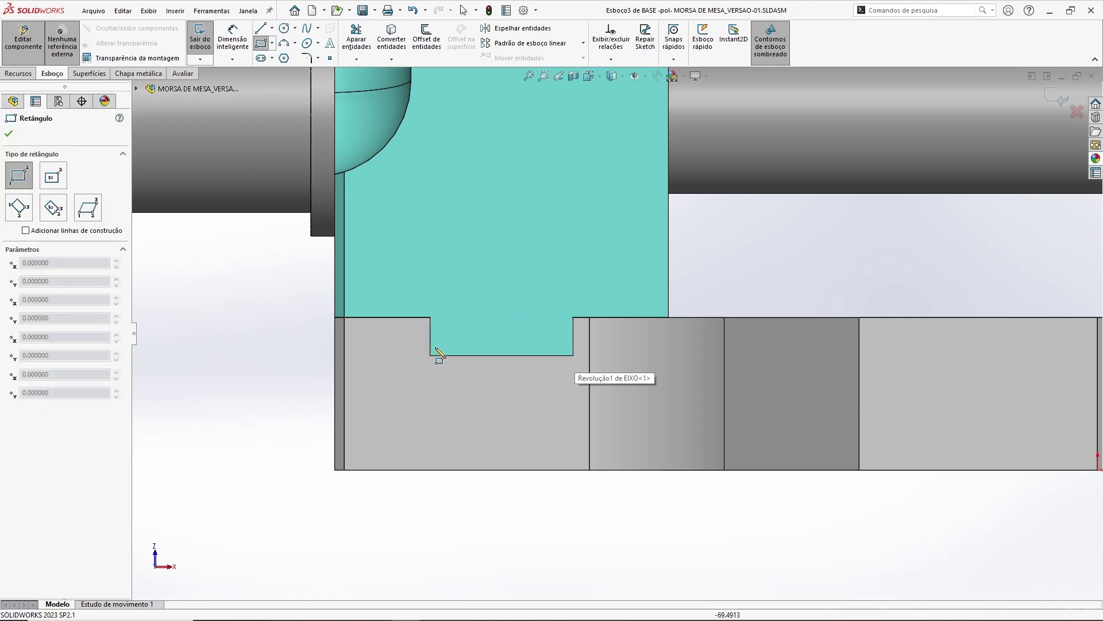
pyautogui.press('Escape')
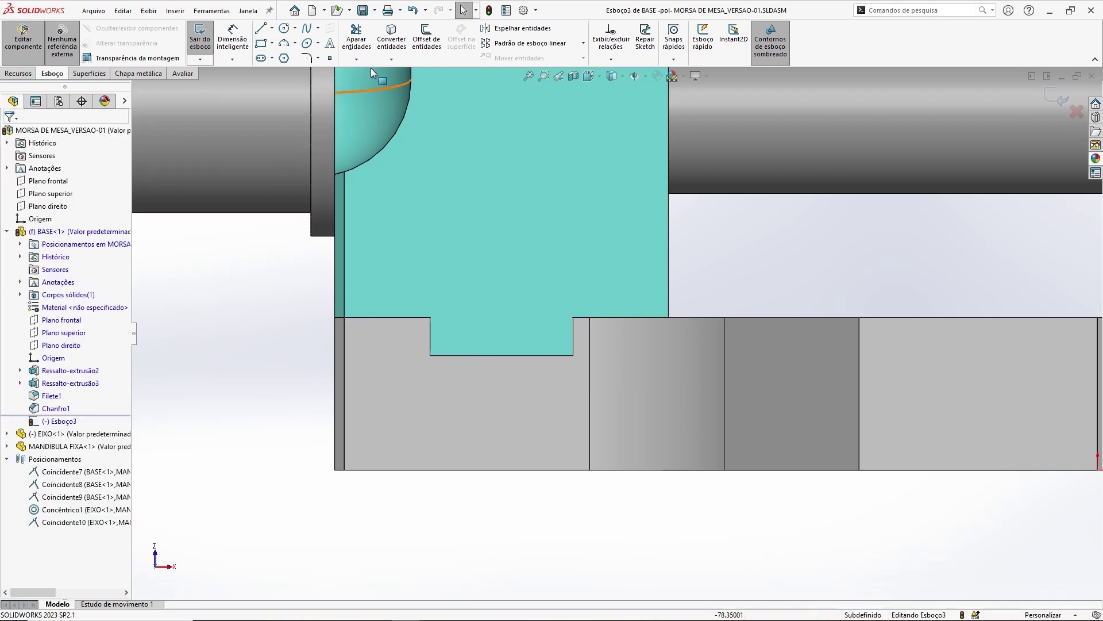
pyautogui.click(392, 44)
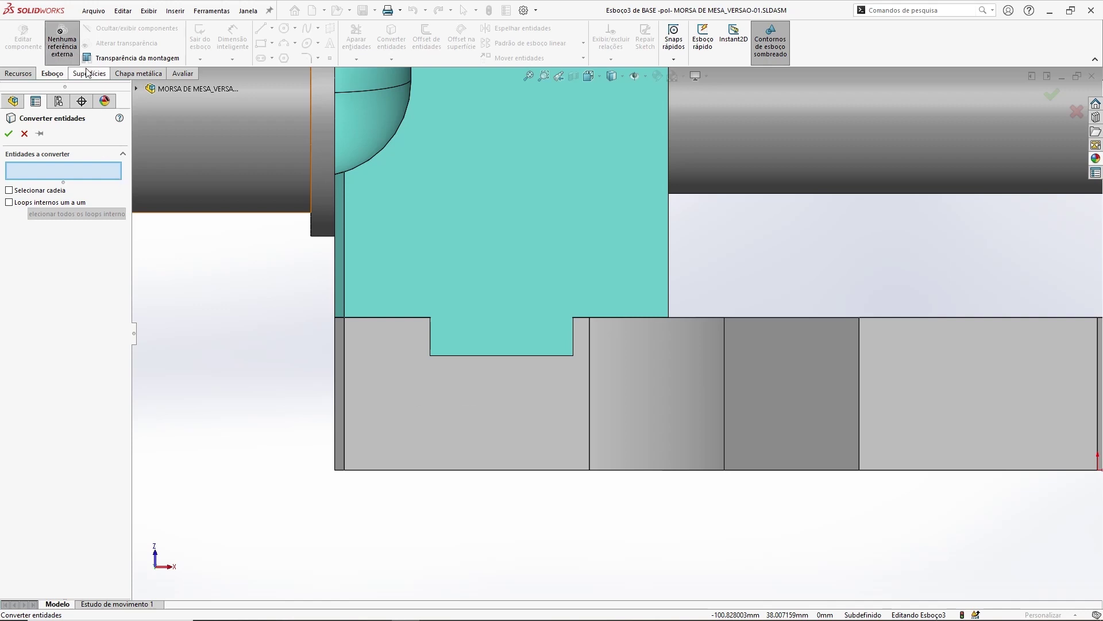
# Convert the tab's left, bottom and right edges into the base sketch, accepting the external-reference warning.
pyautogui.click(431, 336)
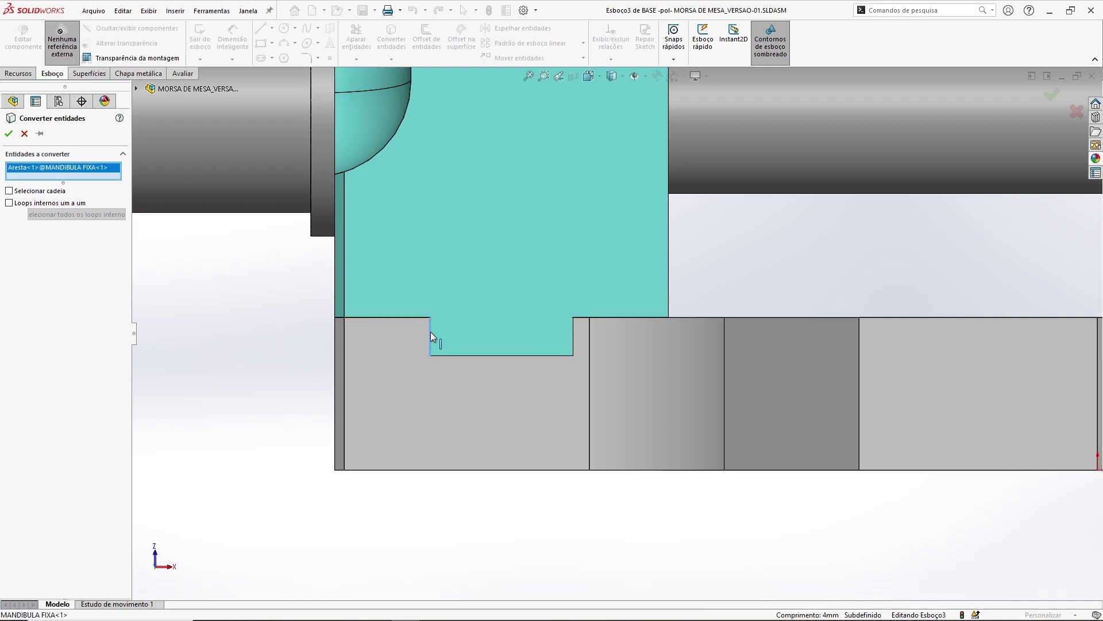
pyautogui.click(479, 355)
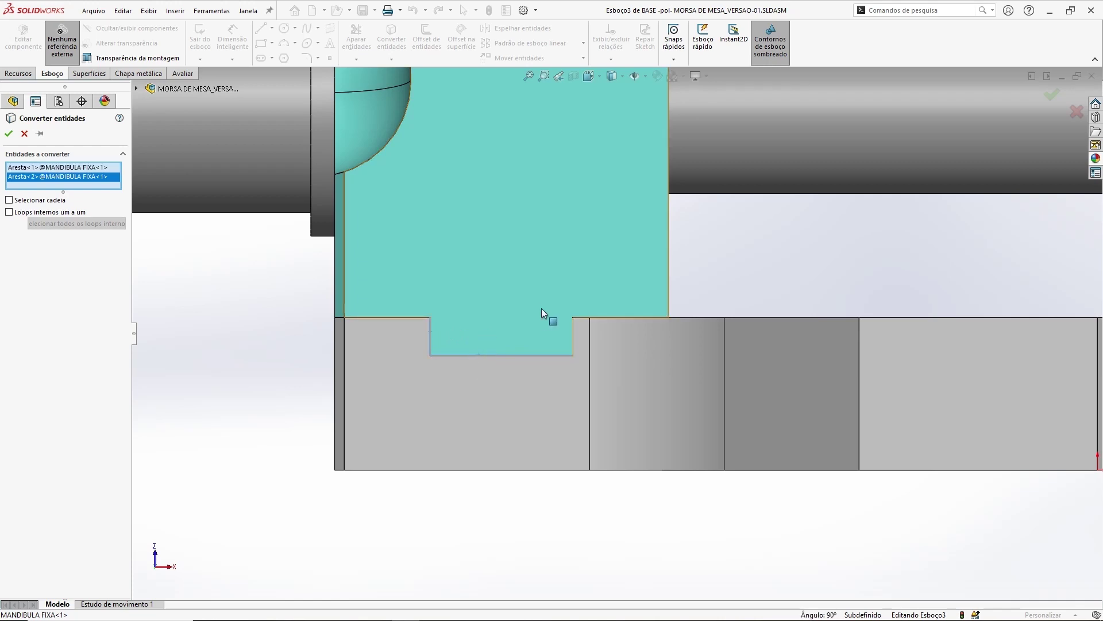
pyautogui.click(573, 334)
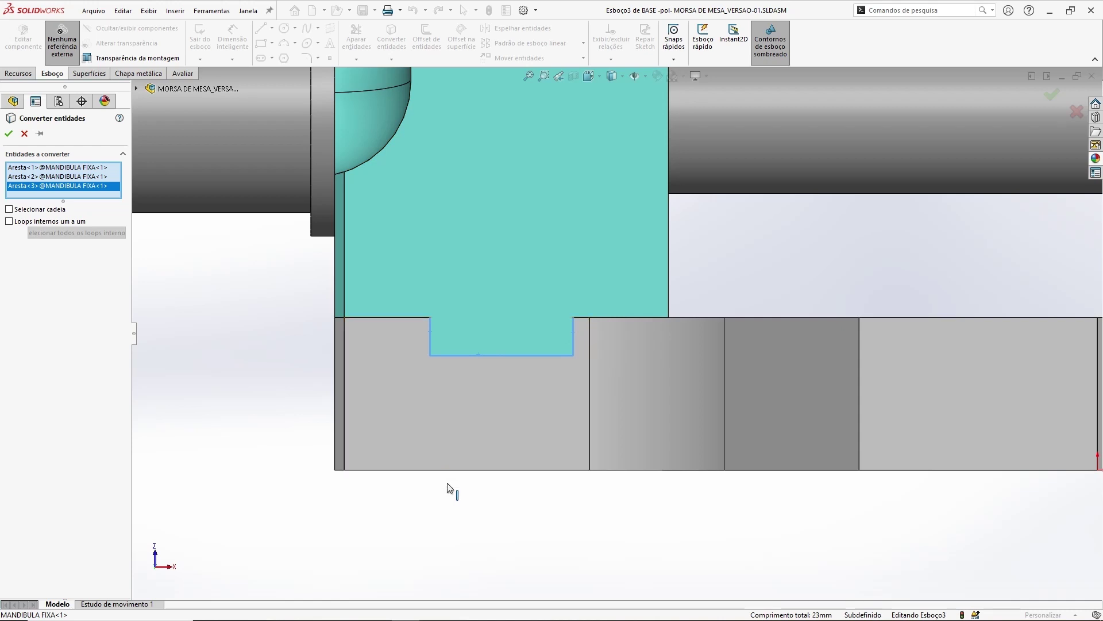
pyautogui.click(8, 134)
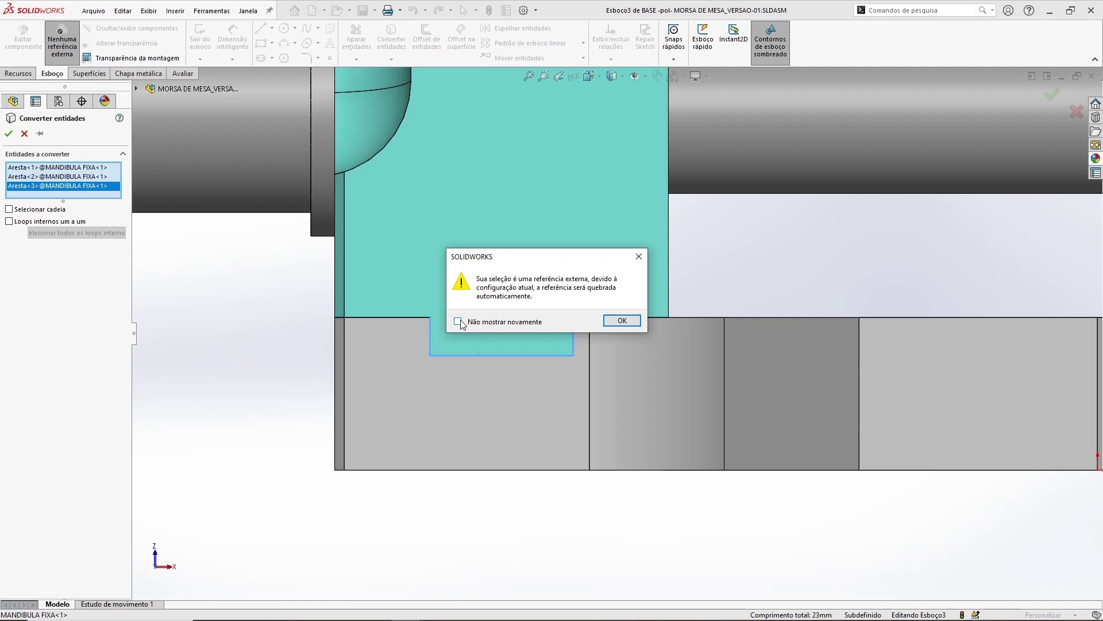
pyautogui.click(606, 321)
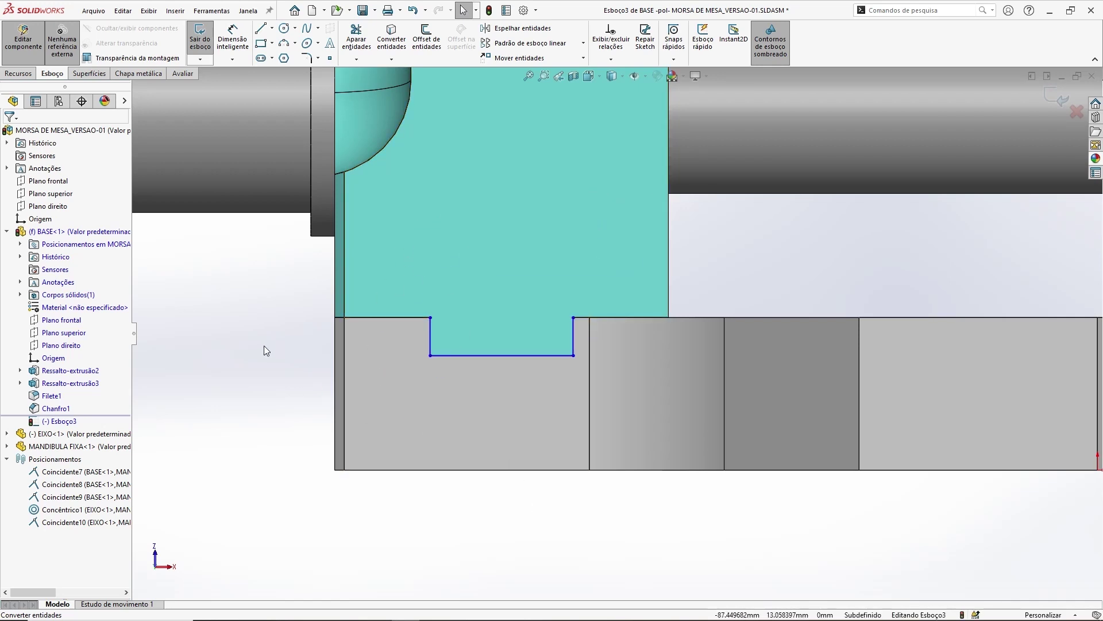
# Exit the sketch and in-place editing, then open BASE in its own window.
pyautogui.moveTo(280, 351)
pyautogui.mouseDown(button='middle')
pyautogui.moveTo(319, 344)
pyautogui.moveTo(307, 350)
pyautogui.moveTo(328, 389)
pyautogui.mouseUp(button='middle')
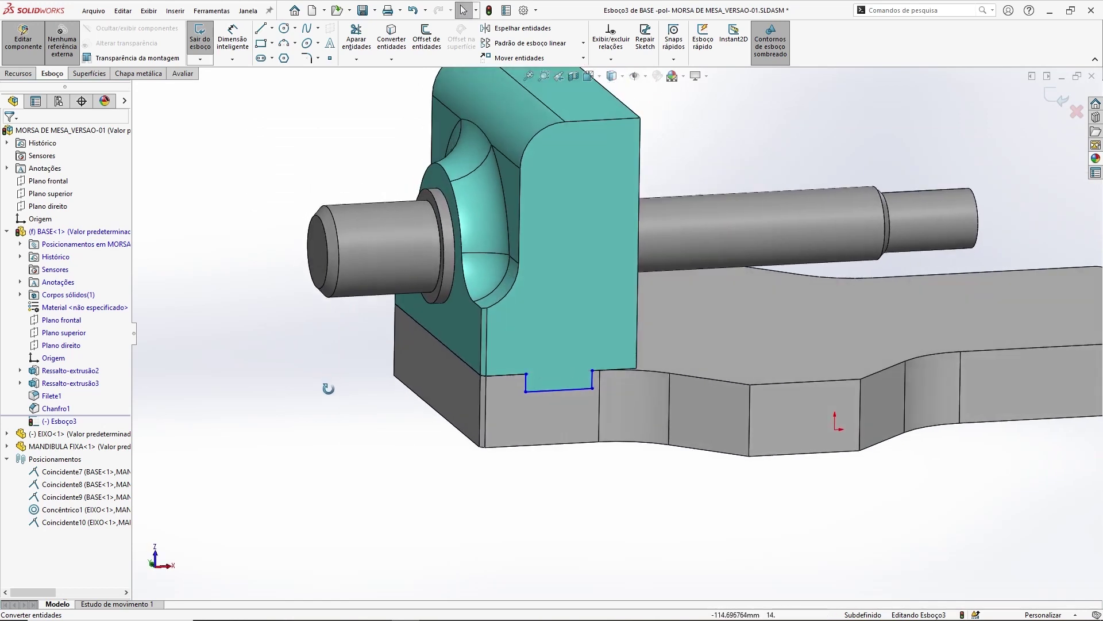
pyautogui.click(1054, 98)
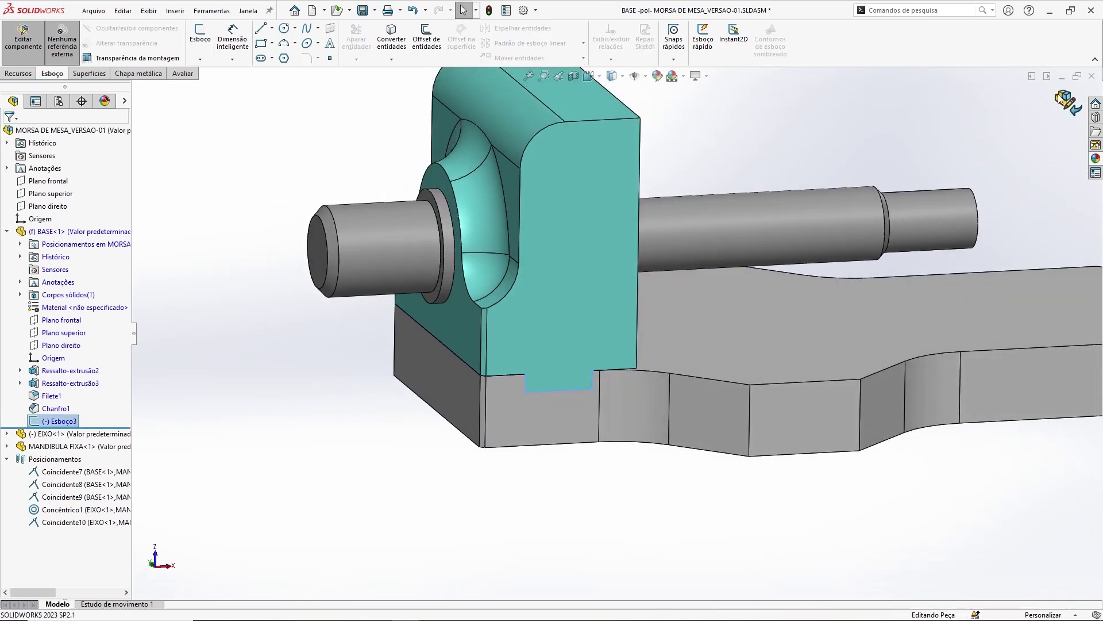
pyautogui.click(1072, 102)
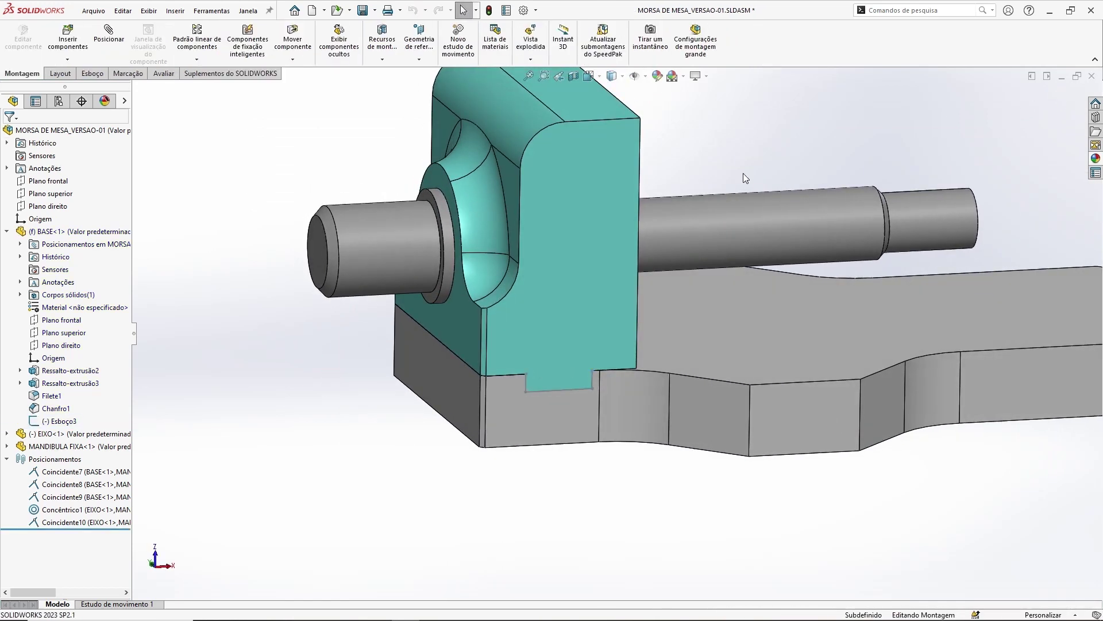
pyautogui.click(706, 313)
pyautogui.click(739, 244)
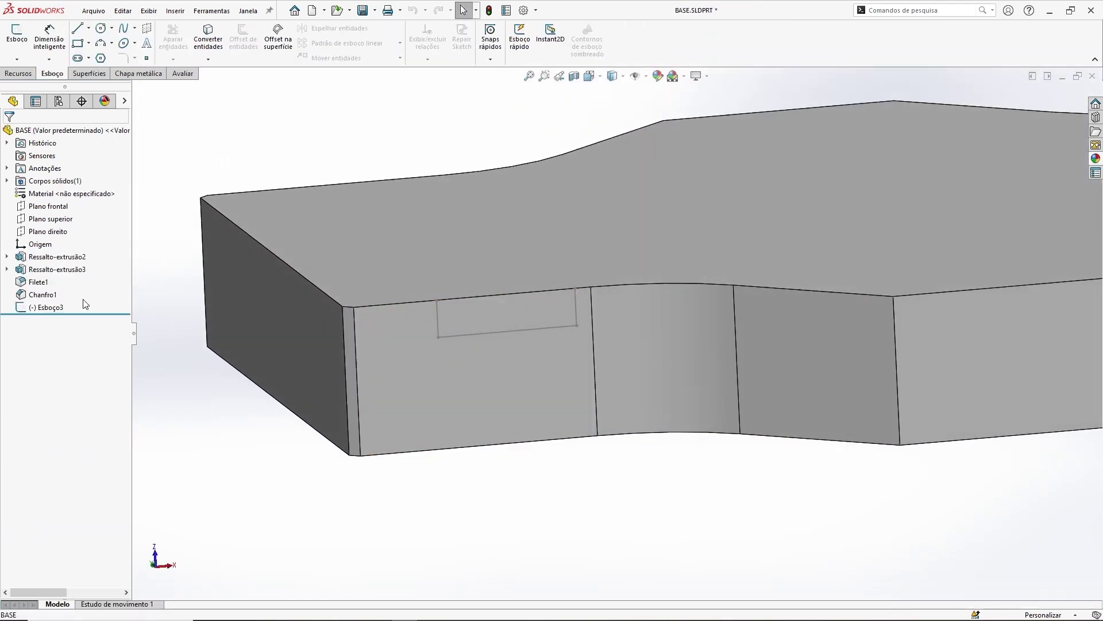
# Edit Esboço3 and fix its three converted lines in place.
pyautogui.click(46, 307)
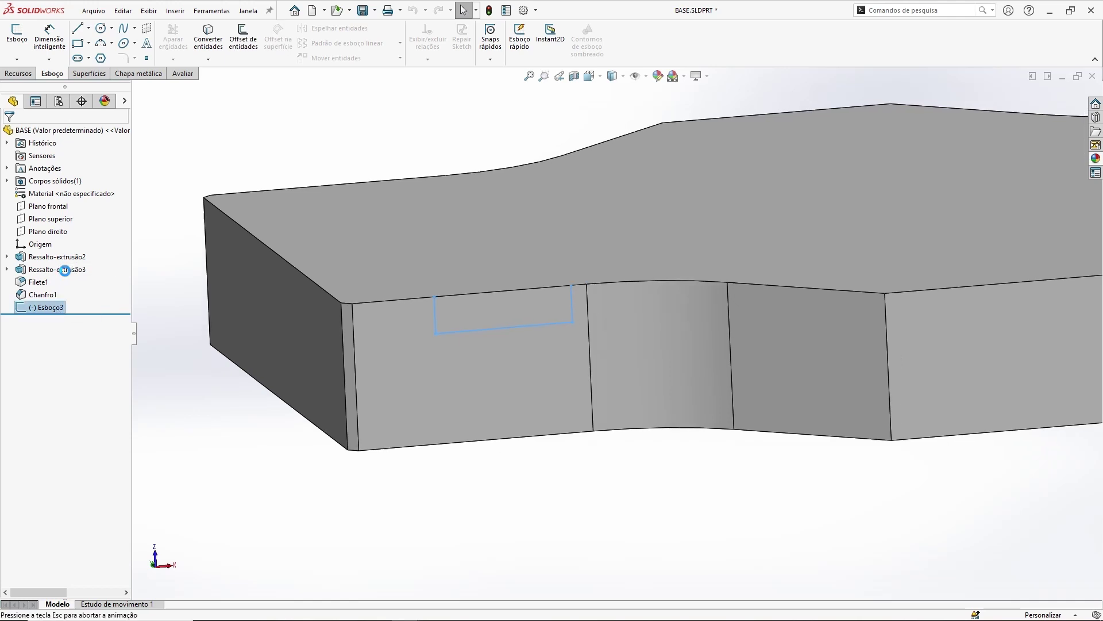
pyautogui.click(67, 274)
pyautogui.scroll(-5, 497, 340)
pyautogui.scroll(-1, 523, 314)
pyautogui.keyDown('ctrl'); pyautogui.moveTo(523, 315); pyautogui.dragTo(458, 311, button='middle'); pyautogui.keyUp('ctrl')
pyautogui.moveTo(279, 173); pyautogui.dragTo(674, 401)
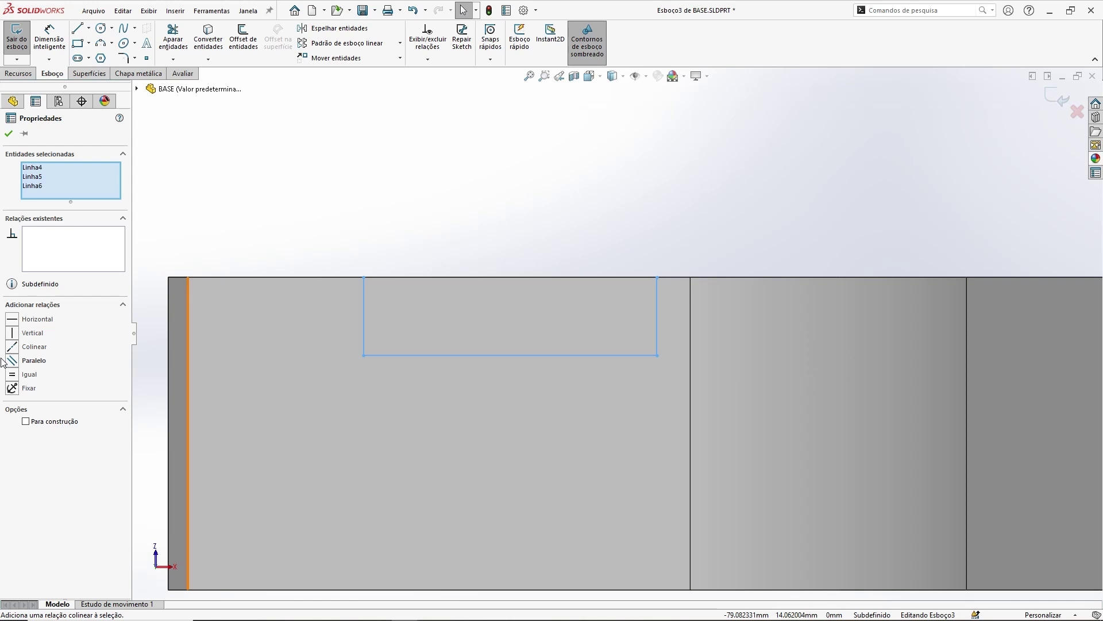
pyautogui.click(12, 388)
pyautogui.click(332, 184)
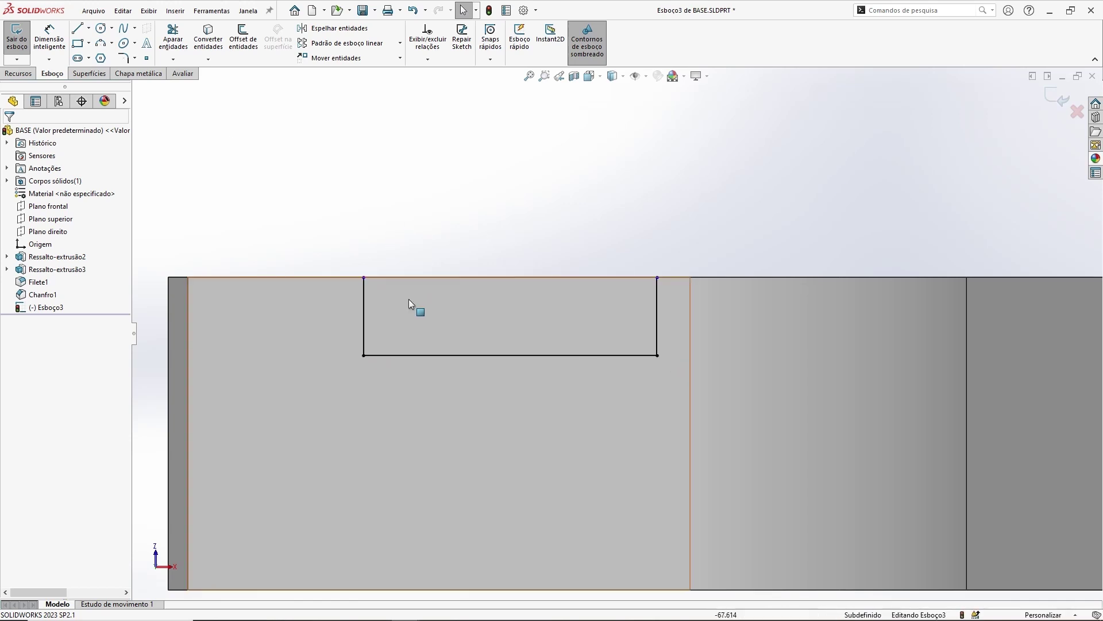
# Draw a top line closing the rectangle and drag it upward.
pyautogui.click(79, 28)
pyautogui.click(364, 277)
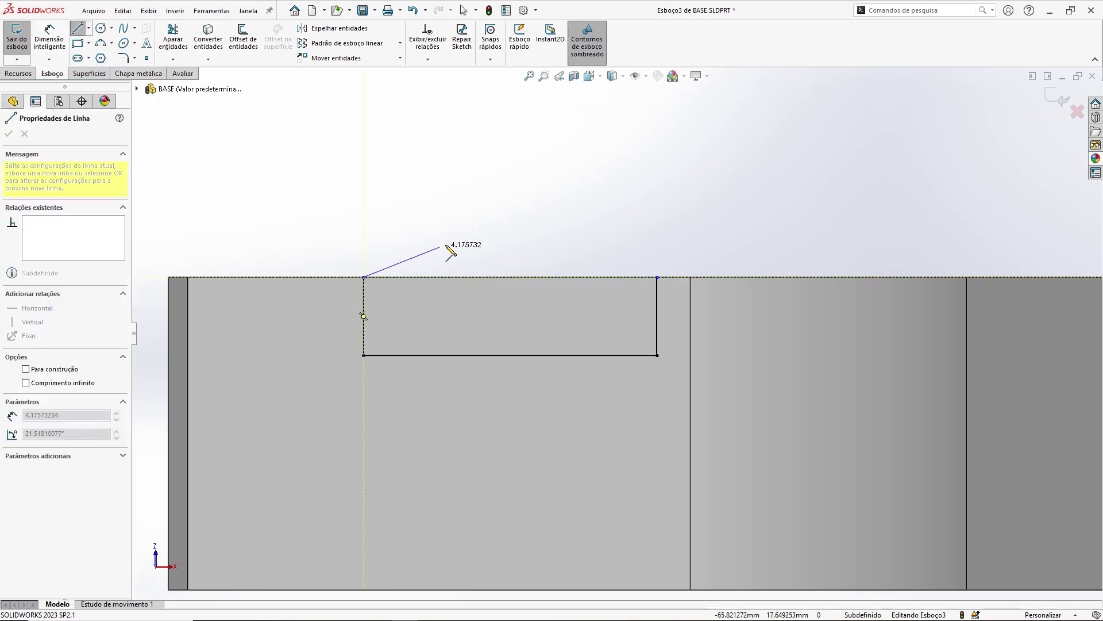
pyautogui.click(657, 278)
pyautogui.press('Escape')
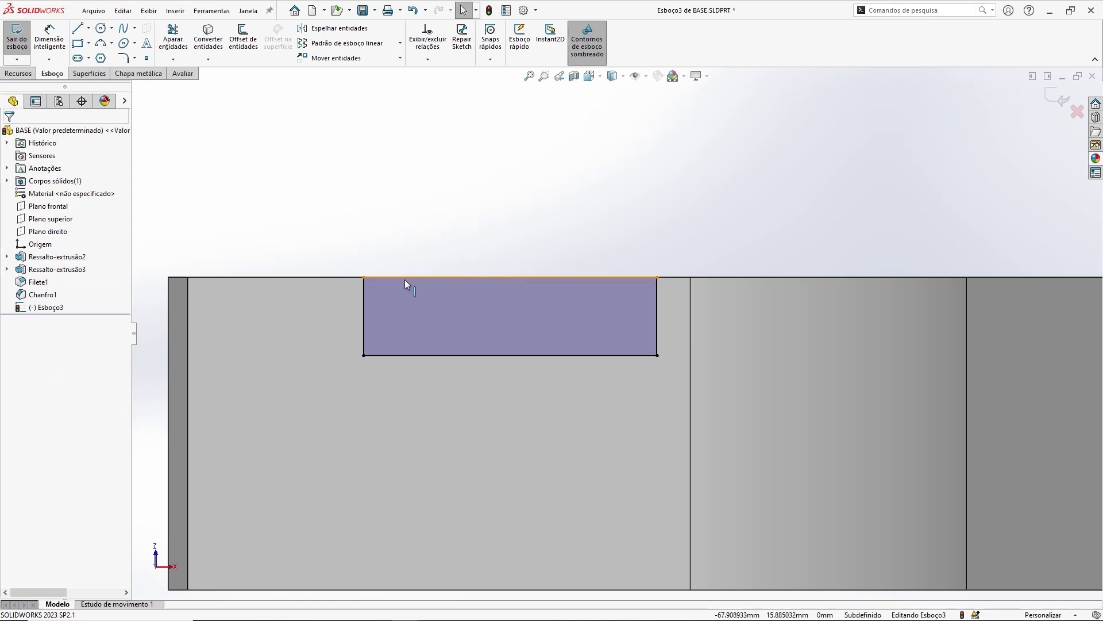
pyautogui.moveTo(404, 280); pyautogui.dragTo(411, 189)
pyautogui.click(266, 230)
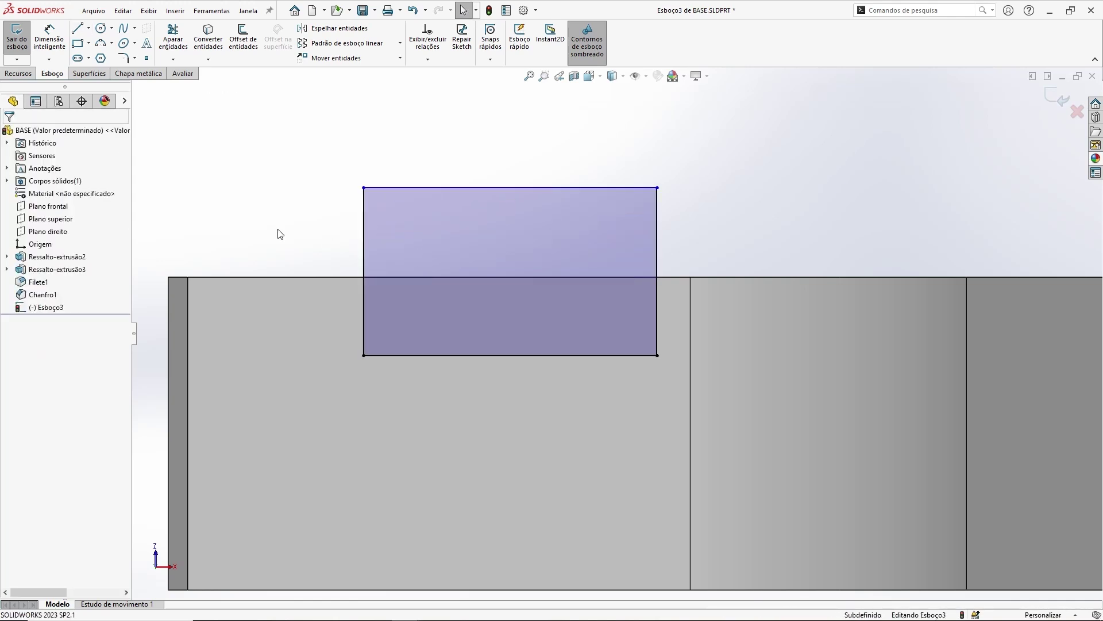
# Make the top line collinear with the base's top edge and exit the sketch.
pyautogui.click(328, 274)
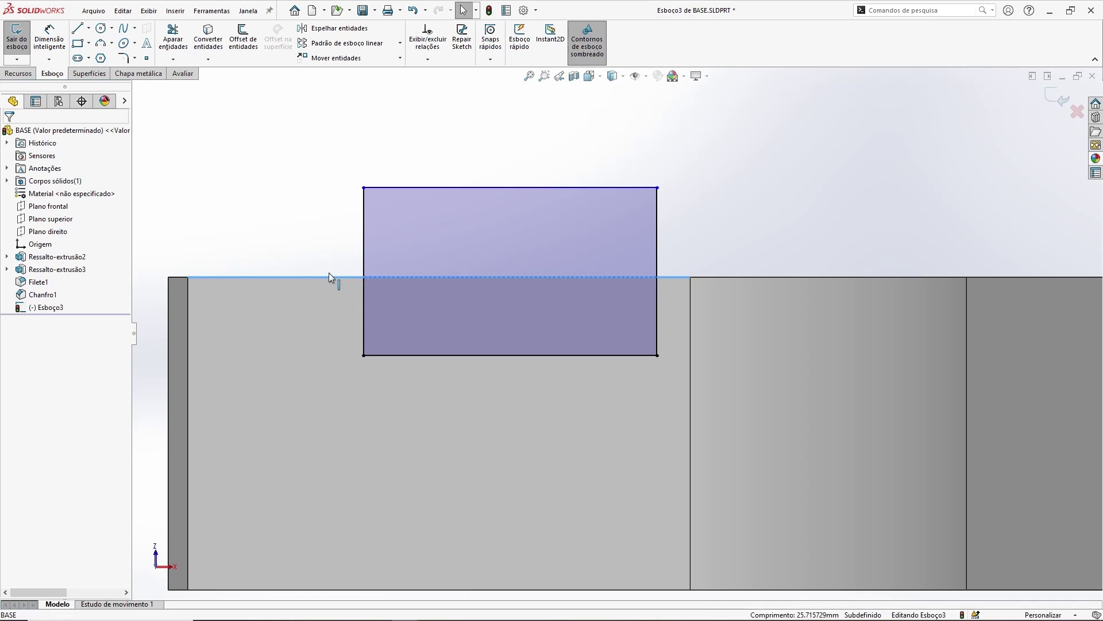
pyautogui.keyDown('ctrl'); pyautogui.click(436, 188); pyautogui.keyUp('ctrl')
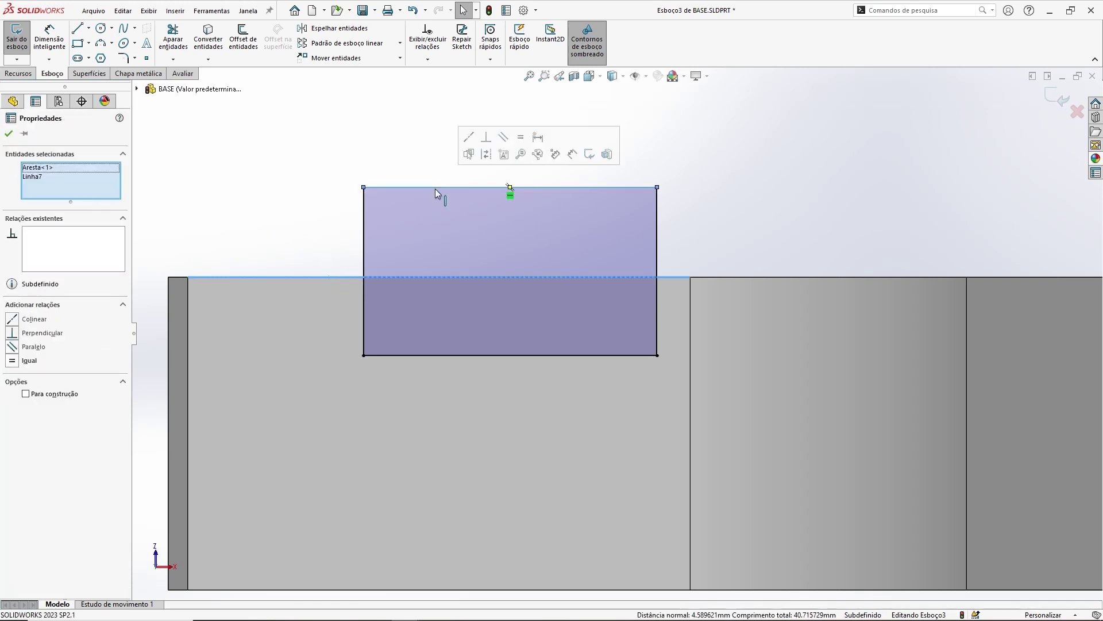
pyautogui.click(470, 141)
pyautogui.click(280, 170)
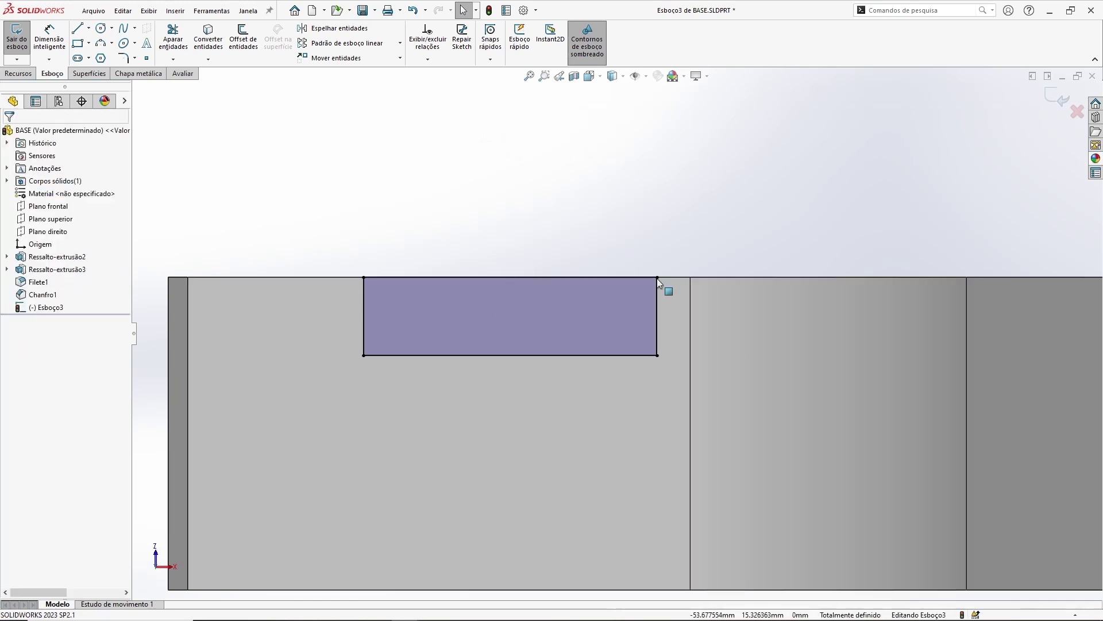
pyautogui.scroll(5, 609, 287)
pyautogui.moveTo(681, 310); pyautogui.dragTo(1030, 149, button='middle')
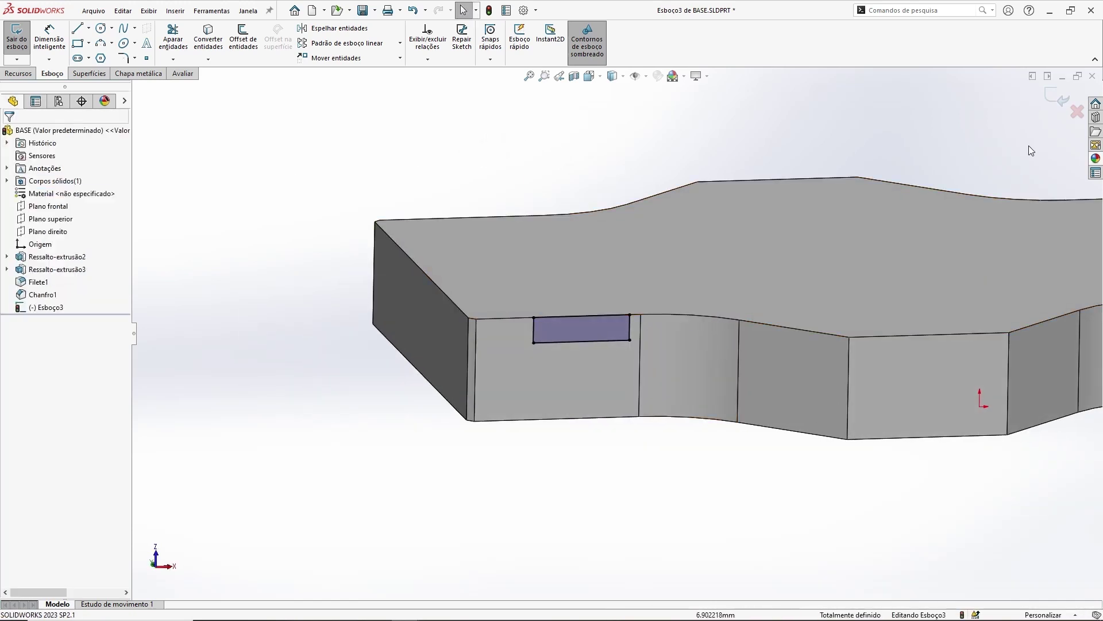
pyautogui.click(1052, 100)
pyautogui.moveTo(552, 167); pyautogui.dragTo(532, 180, button='middle')
pyautogui.click(52, 309)
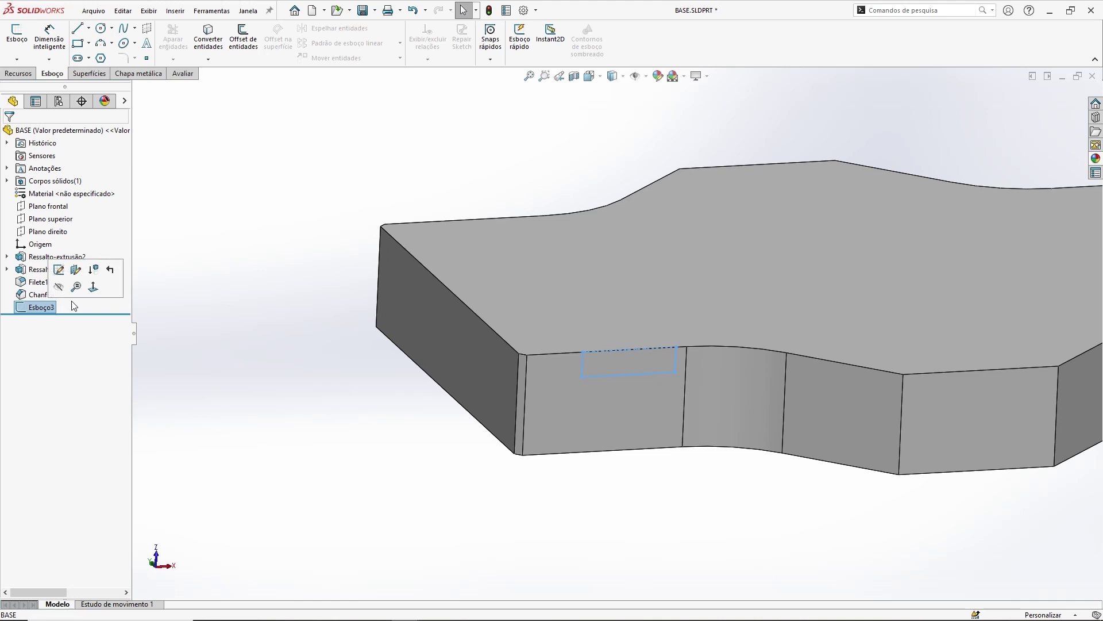
pyautogui.click(19, 73)
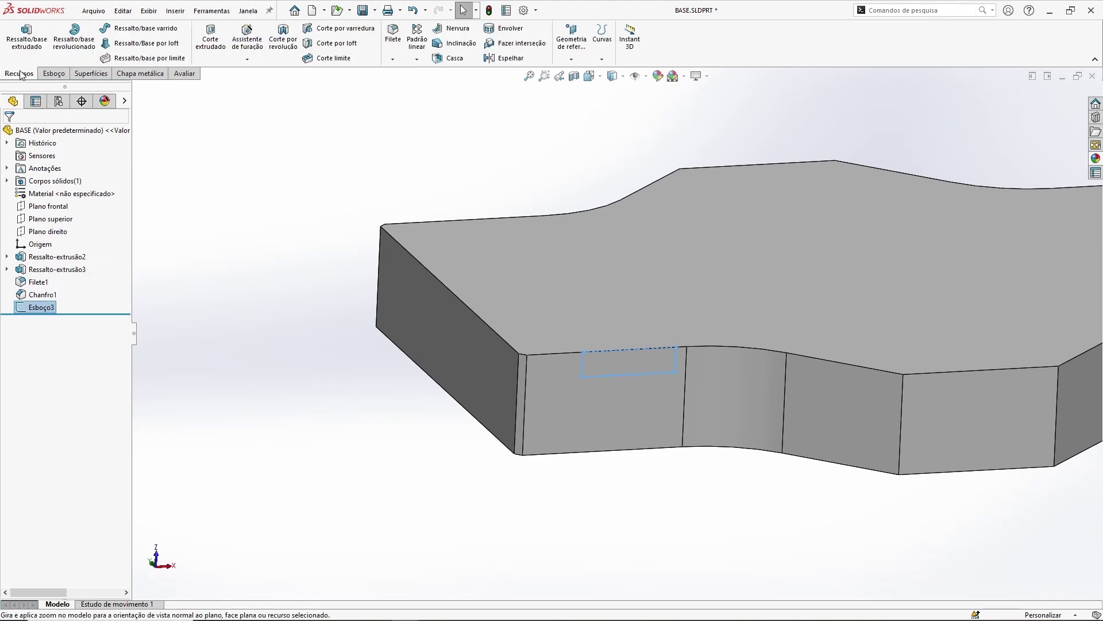
# Cut a through-all extrusion, Corte-extrusão1, from the rectangle sketch.
pyautogui.click(211, 40)
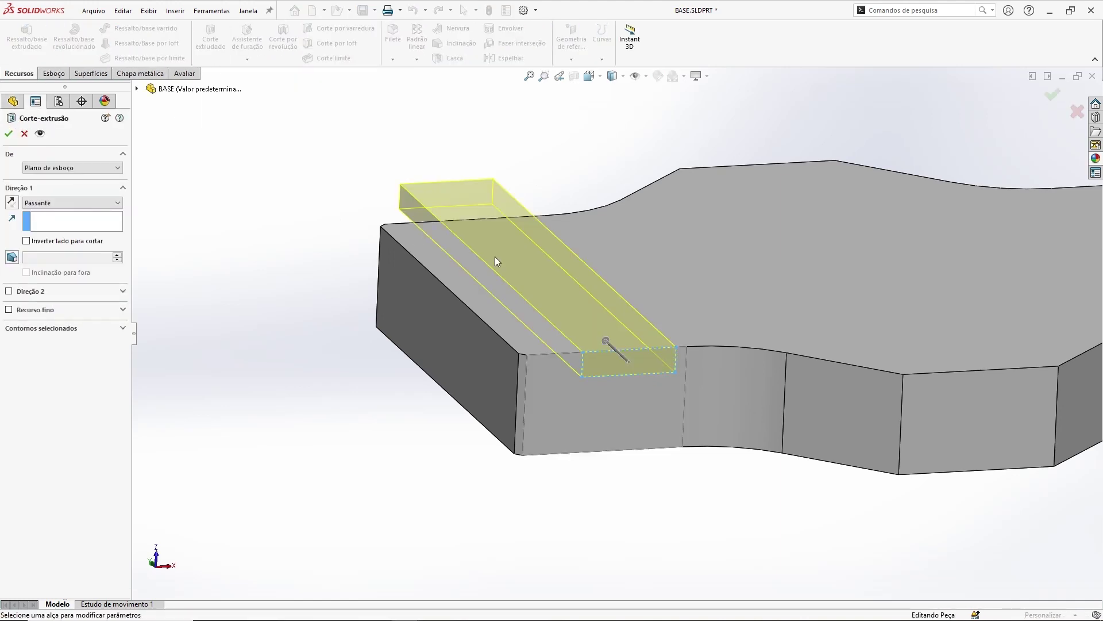
pyautogui.click(43, 206)
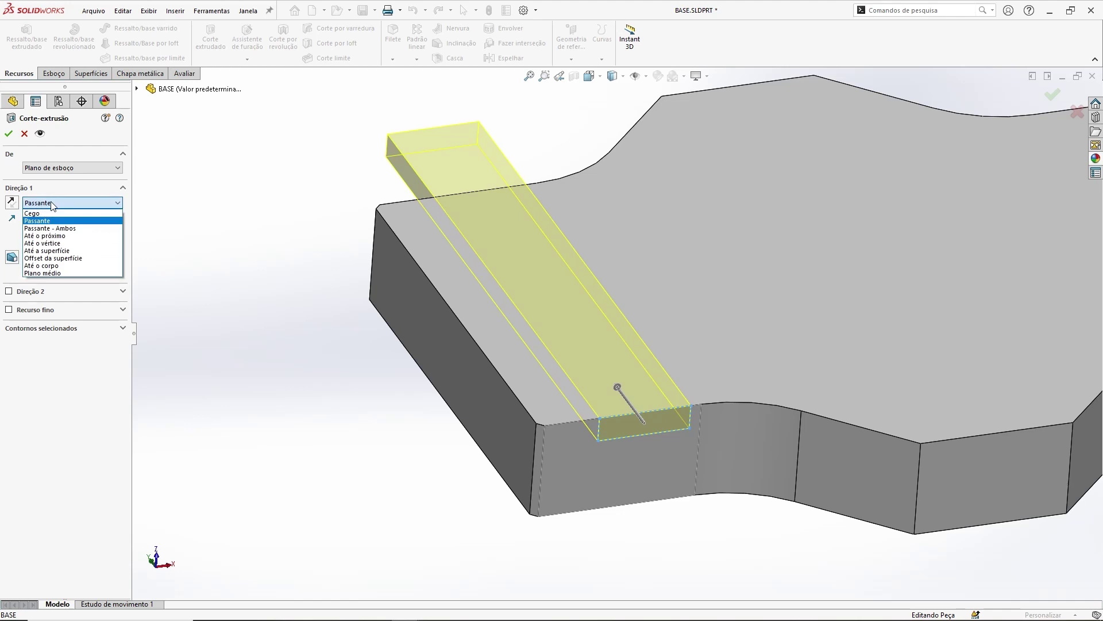
pyautogui.click(52, 206)
pyautogui.moveTo(429, 285)
pyautogui.mouseDown(button='middle')
pyautogui.moveTo(592, 285)
pyautogui.moveTo(602, 420)
pyautogui.moveTo(480, 503)
pyautogui.mouseUp(button='middle')
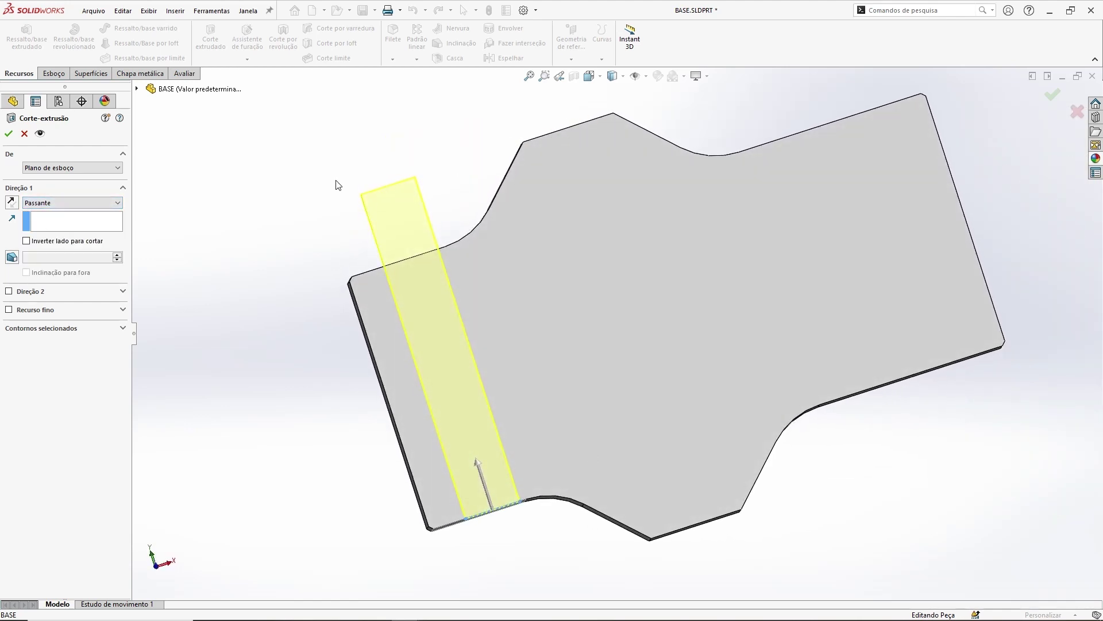
pyautogui.press('Return')
pyautogui.moveTo(305, 172)
pyautogui.mouseDown(button='middle')
pyautogui.moveTo(621, 343)
pyautogui.moveTo(615, 209)
pyautogui.moveTo(599, 291)
pyautogui.moveTo(660, 310)
pyautogui.moveTo(493, 276)
pyautogui.mouseUp(button='middle')
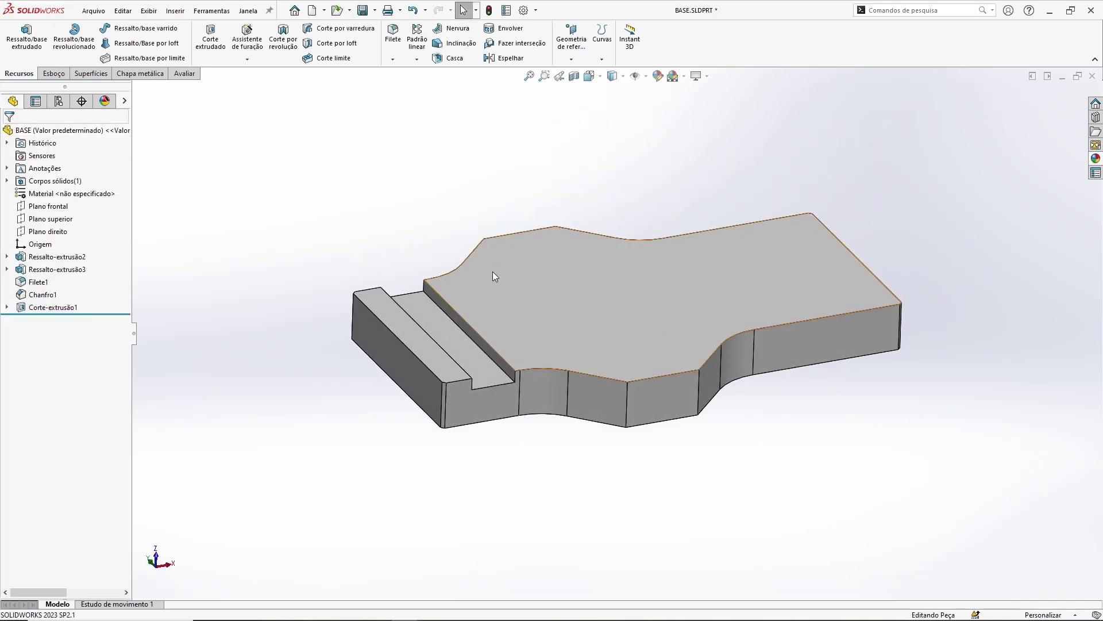
# Close BASE.SLDPRT, saving the changes, and return to the vise assembly.
pyautogui.click(1093, 77)
pyautogui.click(529, 315)
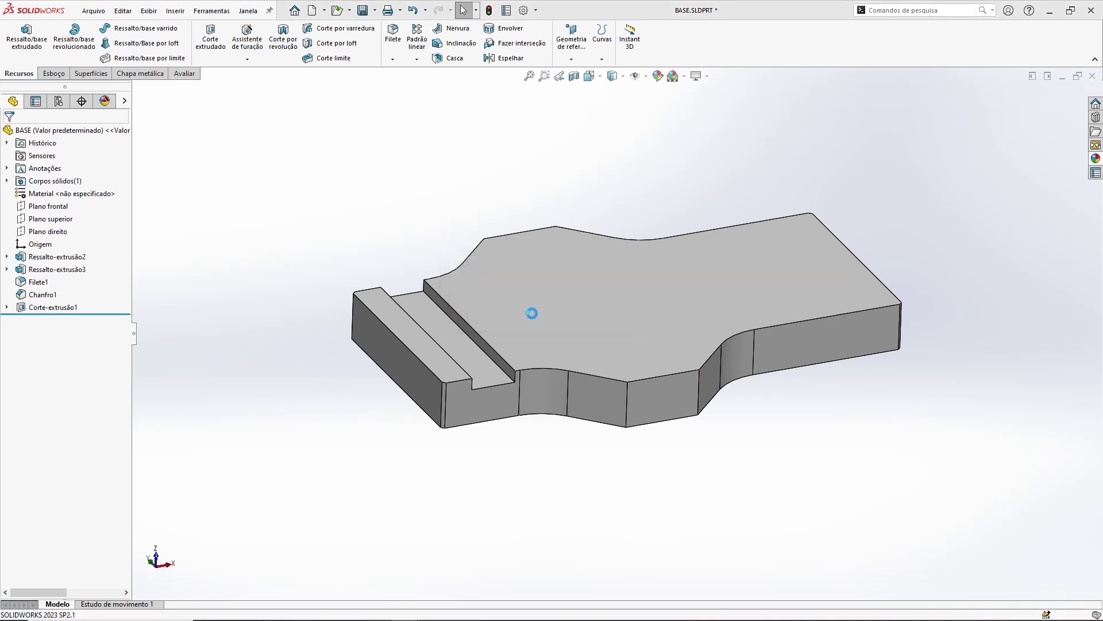
pyautogui.scroll(-3, 564, 427)
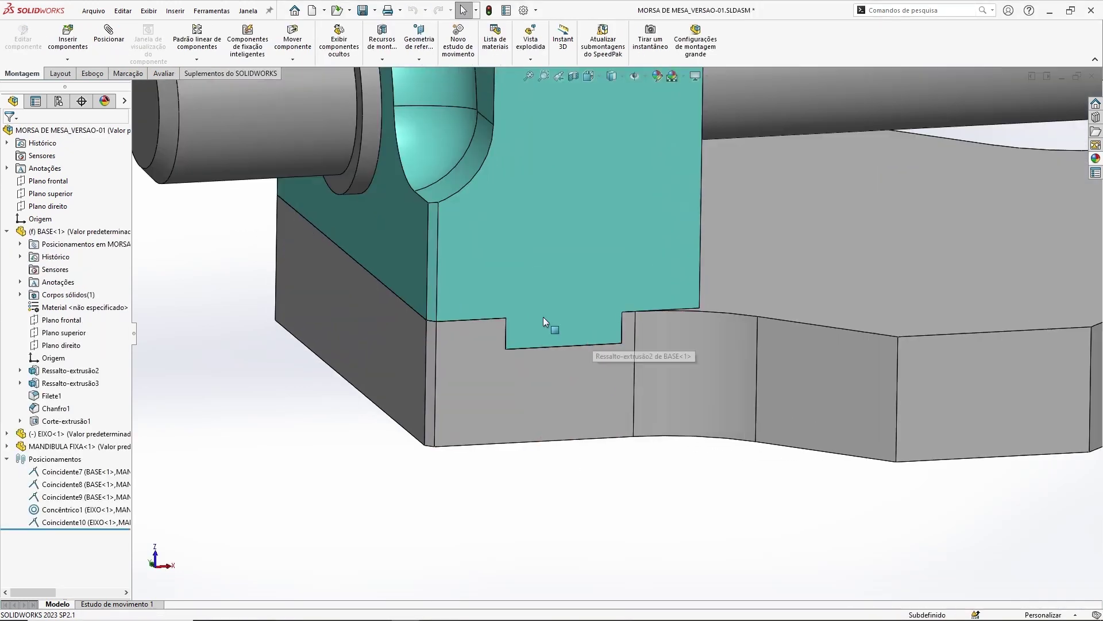
# Orbit and zoom out to inspect the fixed jaw's tab seated in the base slot.
pyautogui.click(635, 413)
pyautogui.moveTo(634, 413)
pyautogui.mouseDown(button='middle')
pyautogui.moveTo(626, 398)
pyautogui.moveTo(746, 394)
pyautogui.moveTo(734, 383)
pyautogui.mouseUp(button='middle')
pyautogui.scroll(3, 626, 397)
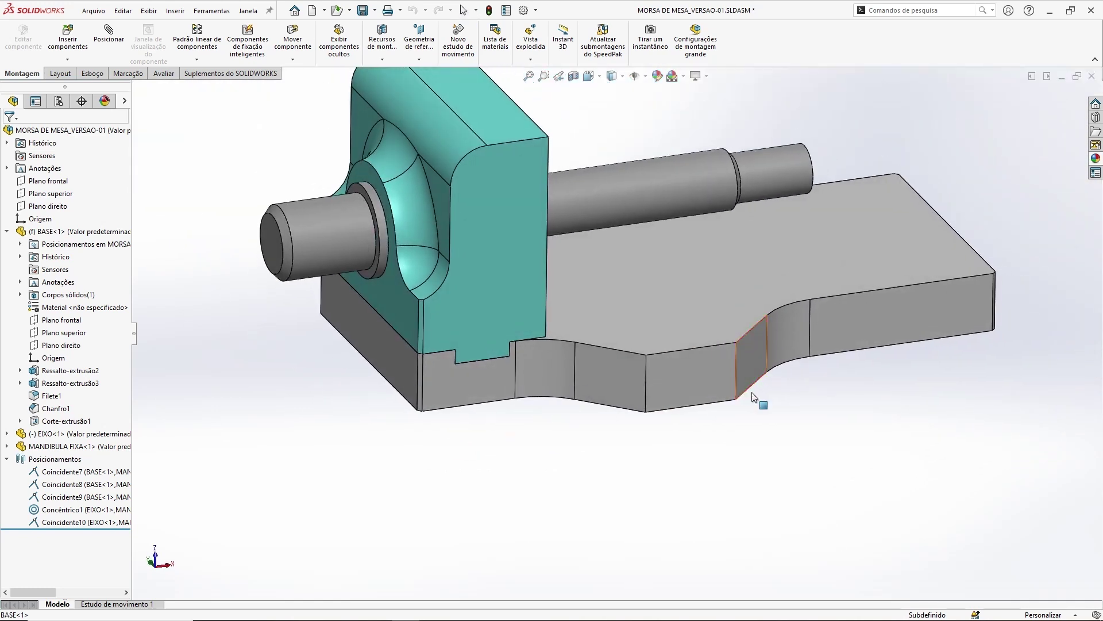
pyautogui.scroll(2, 736, 384)
pyautogui.moveTo(788, 443)
pyautogui.mouseDown(button='middle')
pyautogui.moveTo(784, 432)
pyautogui.moveTo(795, 443)
pyautogui.mouseUp(button='middle')
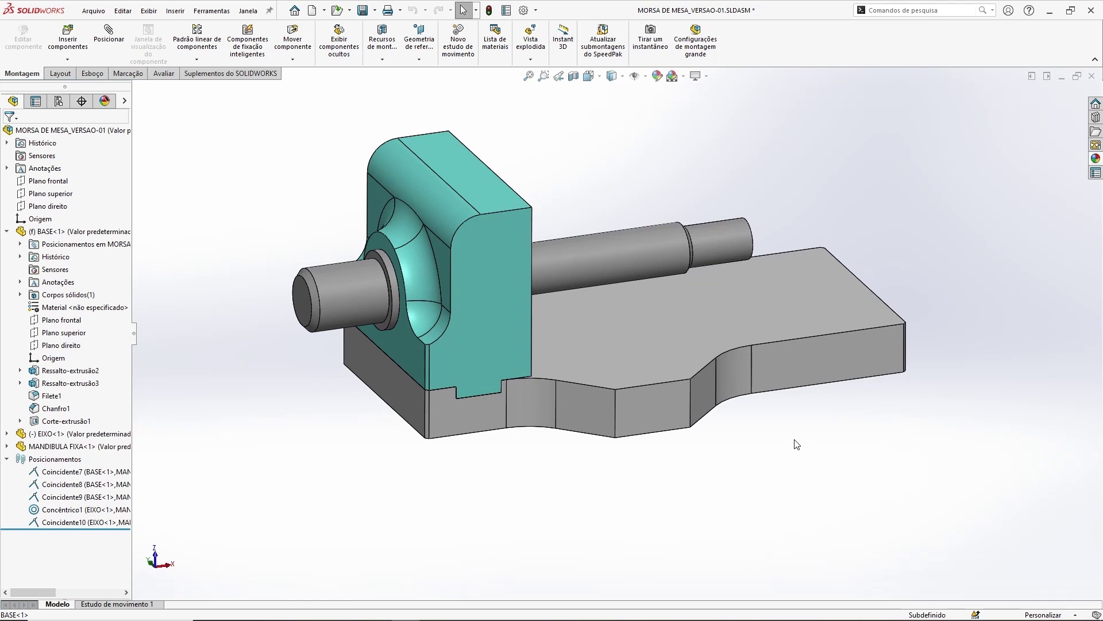
# Collapse the BASE<1> and Posicionamentos branches, nudge the view, and start a section view.
pyautogui.click(7, 232)
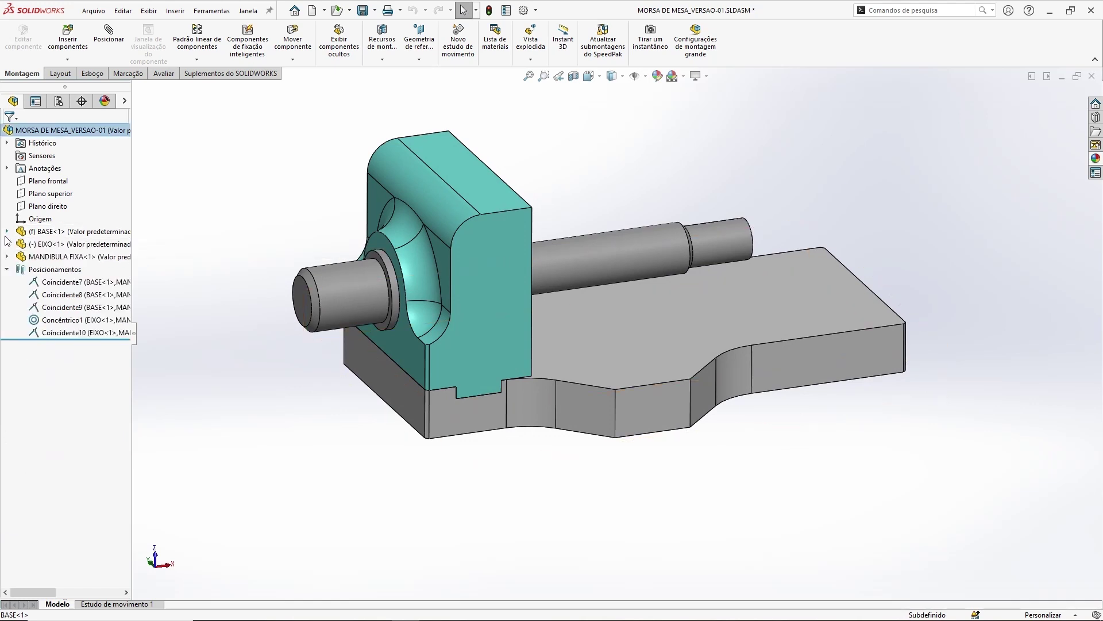
pyautogui.click(9, 269)
pyautogui.moveTo(611, 308)
pyautogui.mouseDown(button='middle')
pyautogui.moveTo(610, 332)
pyautogui.moveTo(585, 341)
pyautogui.moveTo(614, 287)
pyautogui.mouseUp(button='middle')
pyautogui.hotkey('ctrl', 'Down')
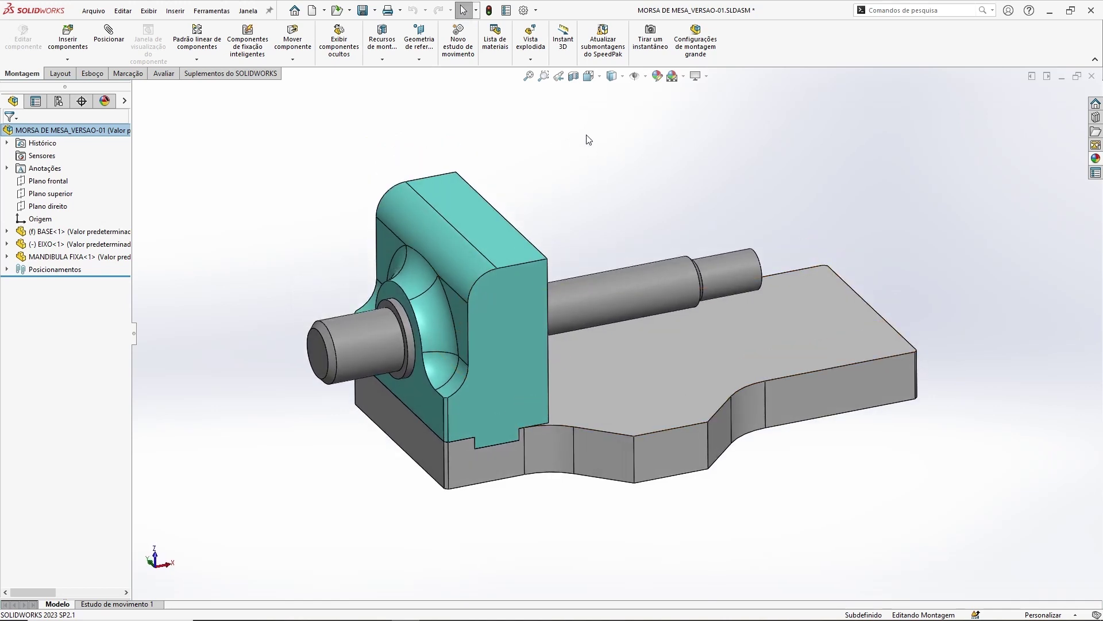
pyautogui.click(574, 77)
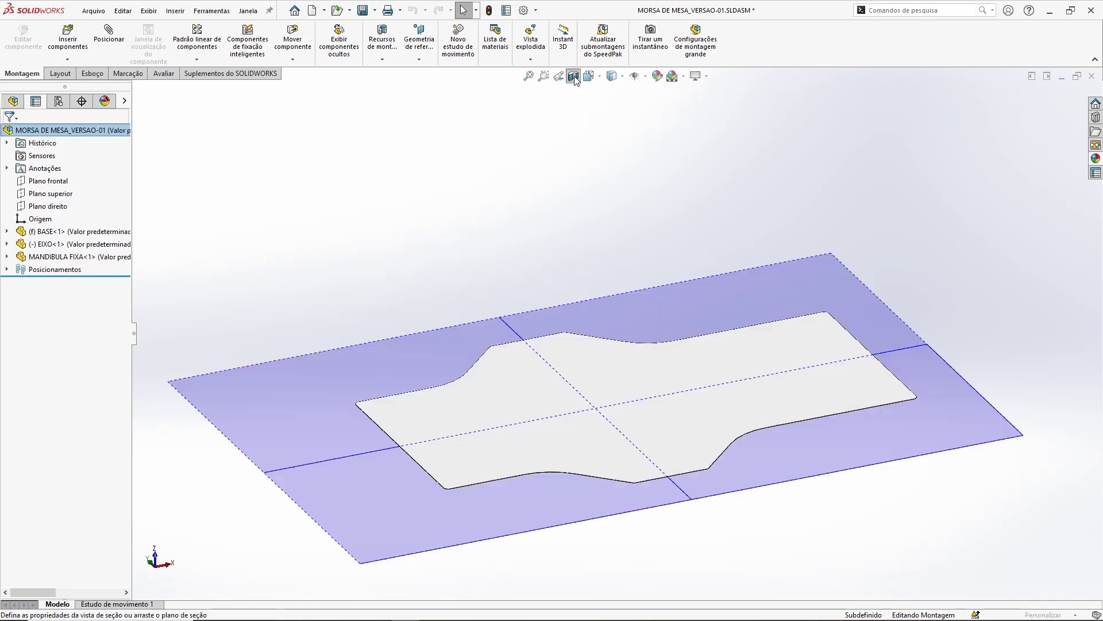
# Position the section plane on a base face so it cuts through the base, and accept it.
pyautogui.moveTo(593, 349)
pyautogui.mouseDown()
pyautogui.moveTo(603, 102)
pyautogui.moveTo(602, 347)
pyautogui.moveTo(621, 134)
pyautogui.mouseUp()
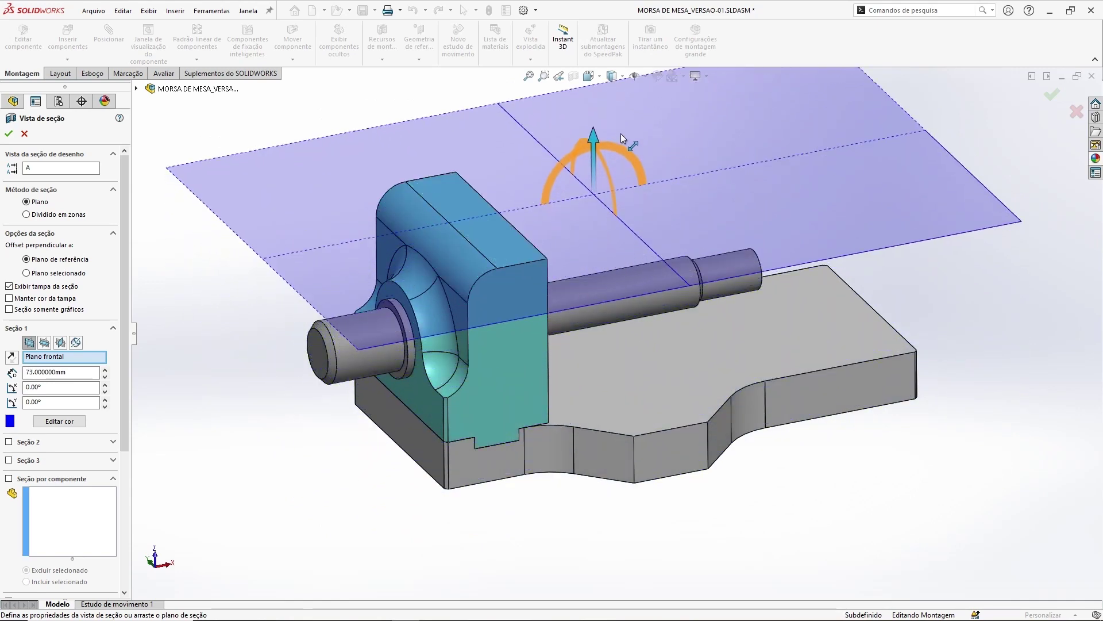
pyautogui.click(508, 383)
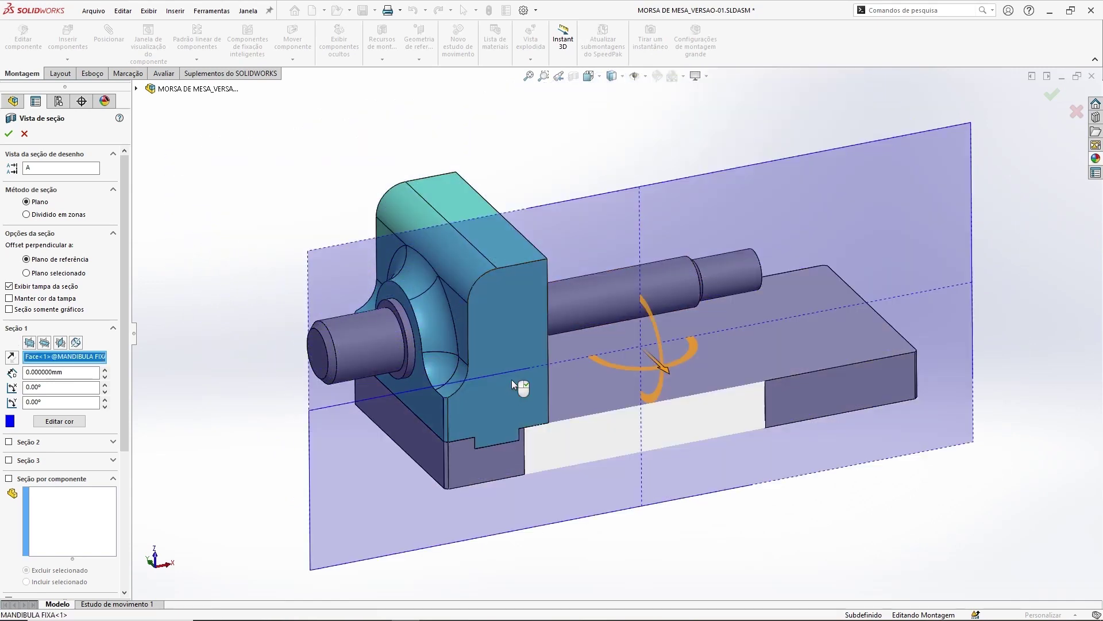
pyautogui.moveTo(663, 370)
pyautogui.mouseDown()
pyautogui.moveTo(635, 301)
pyautogui.moveTo(650, 322)
pyautogui.moveTo(635, 339)
pyautogui.mouseUp()
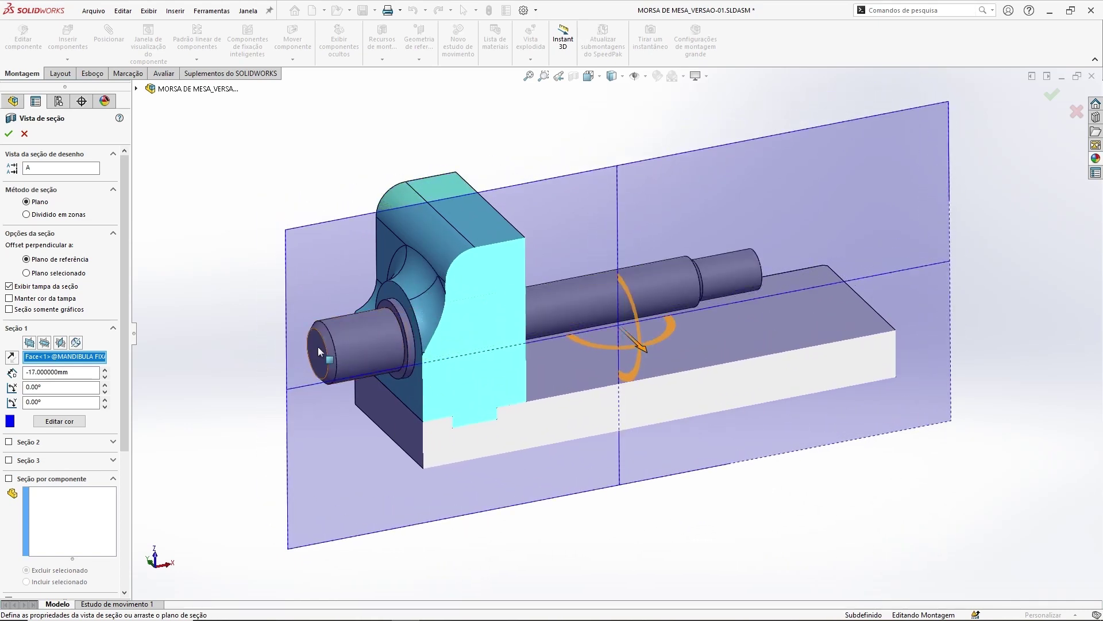
pyautogui.click(319, 346)
pyautogui.moveTo(260, 366)
pyautogui.mouseDown()
pyautogui.moveTo(593, 319)
pyautogui.moveTo(282, 375)
pyautogui.moveTo(398, 353)
pyautogui.mouseUp()
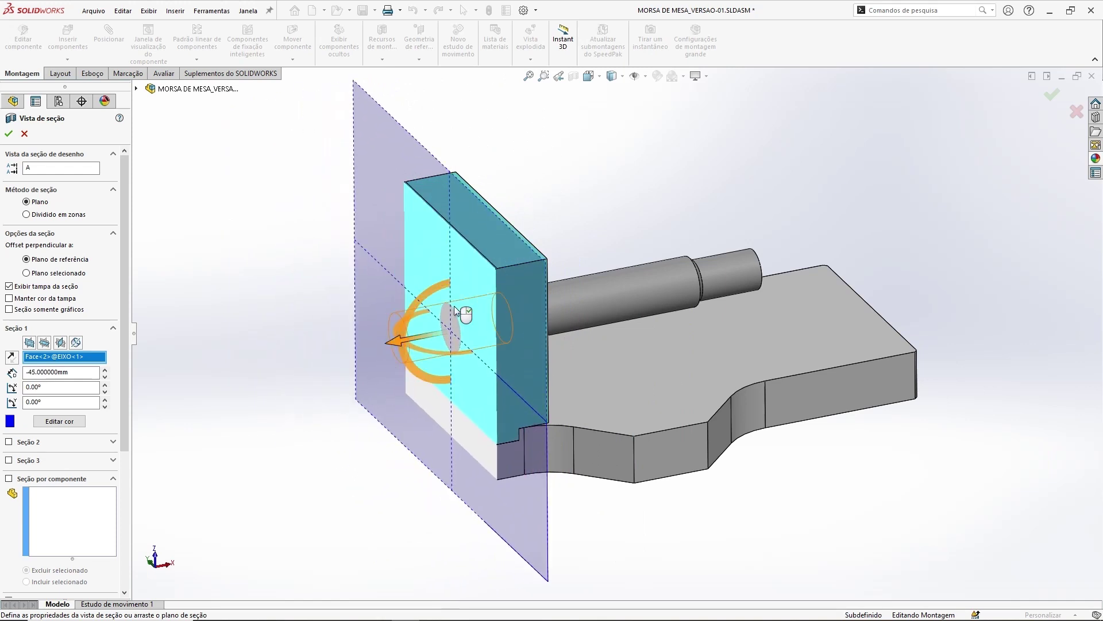
pyautogui.click(673, 448)
pyautogui.moveTo(692, 391); pyautogui.dragTo(661, 278)
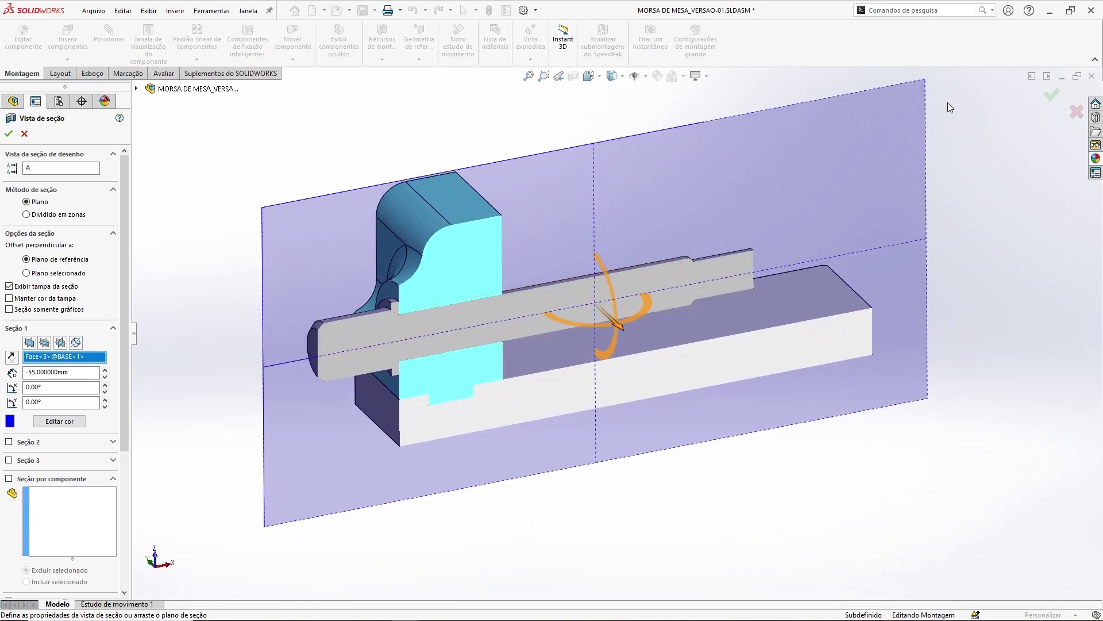
pyautogui.click(1047, 93)
# Orbit and zoom around the sectioned vise to inspect the cut.
pyautogui.moveTo(567, 381)
pyautogui.mouseDown(button='middle')
pyautogui.moveTo(556, 436)
pyautogui.moveTo(637, 429)
pyautogui.moveTo(475, 419)
pyautogui.moveTo(522, 457)
pyautogui.mouseUp(button='middle')
pyautogui.moveTo(396, 297)
pyautogui.mouseDown(button='middle')
pyautogui.moveTo(552, 286)
pyautogui.moveTo(557, 337)
pyautogui.moveTo(539, 170)
pyautogui.moveTo(409, 320)
pyautogui.mouseUp(button='middle')
pyautogui.scroll(-5, 408, 319)
pyautogui.scroll(-2, 473, 389)
pyautogui.scroll(6, 518, 358)
pyautogui.scroll(-1, 629, 343)
pyautogui.moveTo(628, 343)
pyautogui.mouseDown(button='middle')
pyautogui.moveTo(572, 346)
pyautogui.moveTo(612, 269)
pyautogui.mouseUp(button='middle')
pyautogui.scroll(-2, 571, 346)
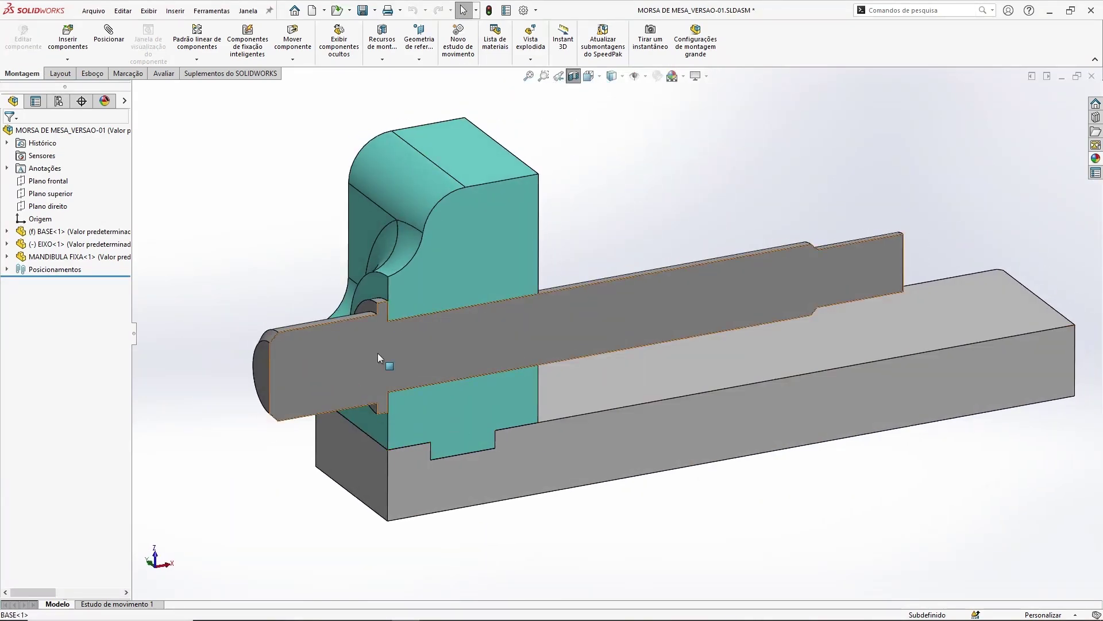
# Turn off the section cut and frame the whole uncut vise assembly.
pyautogui.click(573, 76)
pyautogui.scroll(2, 690, 213)
pyautogui.keyDown('ctrl'); pyautogui.moveTo(709, 216); pyautogui.dragTo(635, 215, button='middle'); pyautogui.keyUp('ctrl')
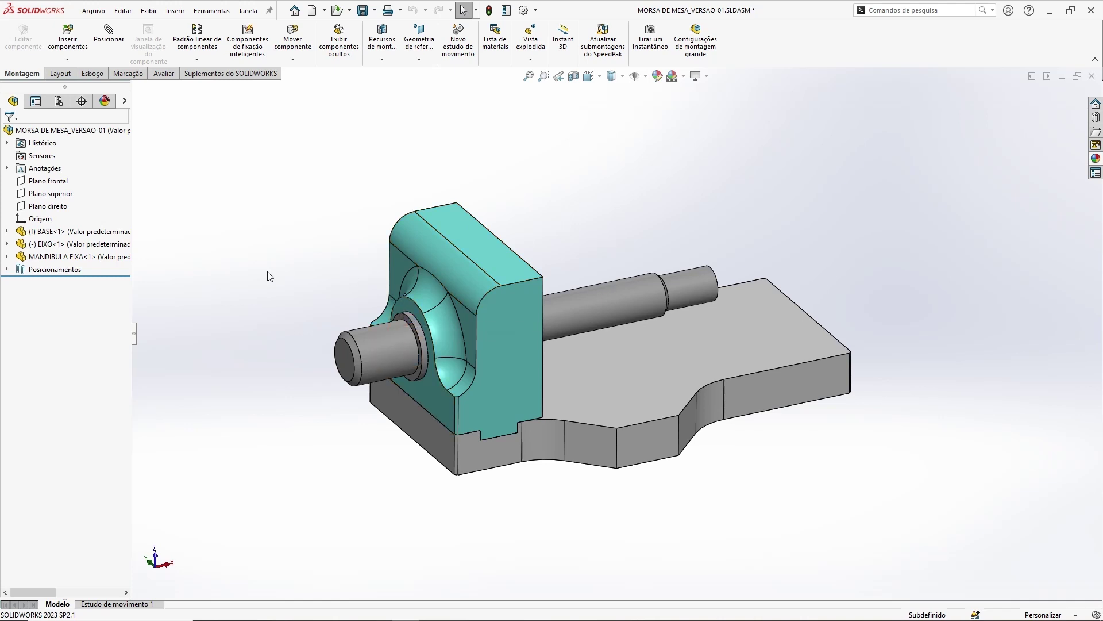
pyautogui.click(7, 272)
# Check the Coincidente8 and Coincidente9 mates by highlighting their joined faces.
pyautogui.scroll(-2, 358, 396)
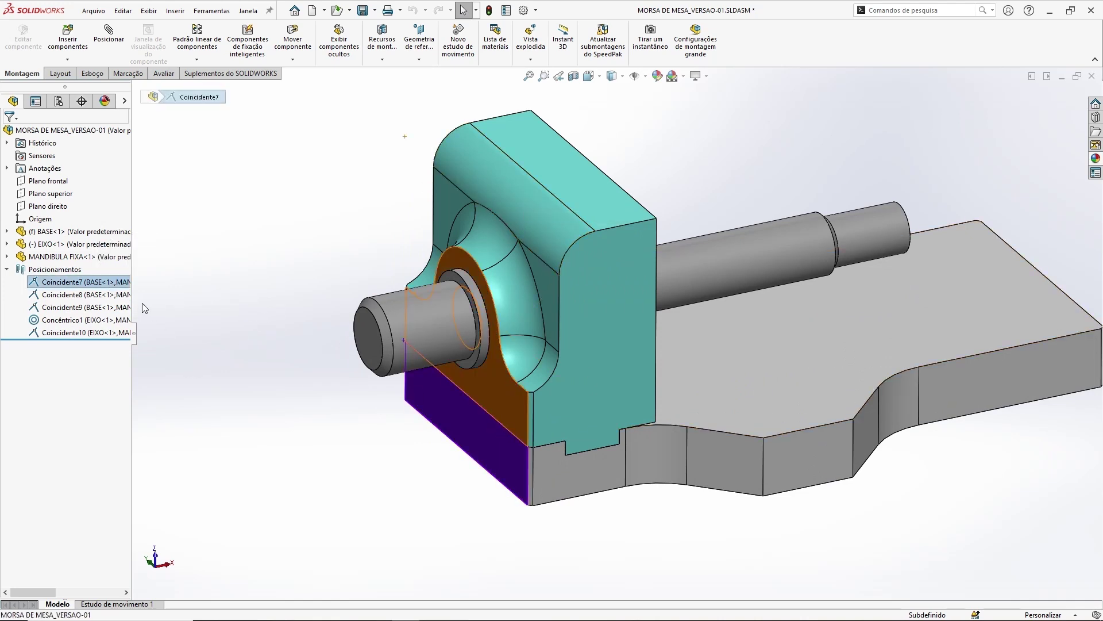
pyautogui.click(117, 296)
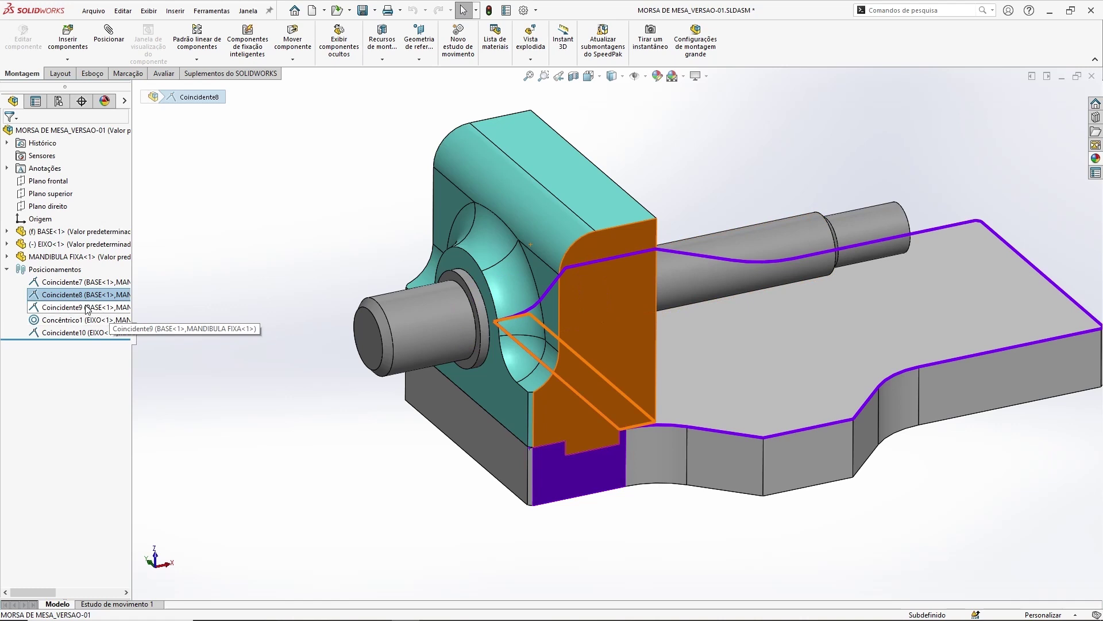
pyautogui.click(86, 308)
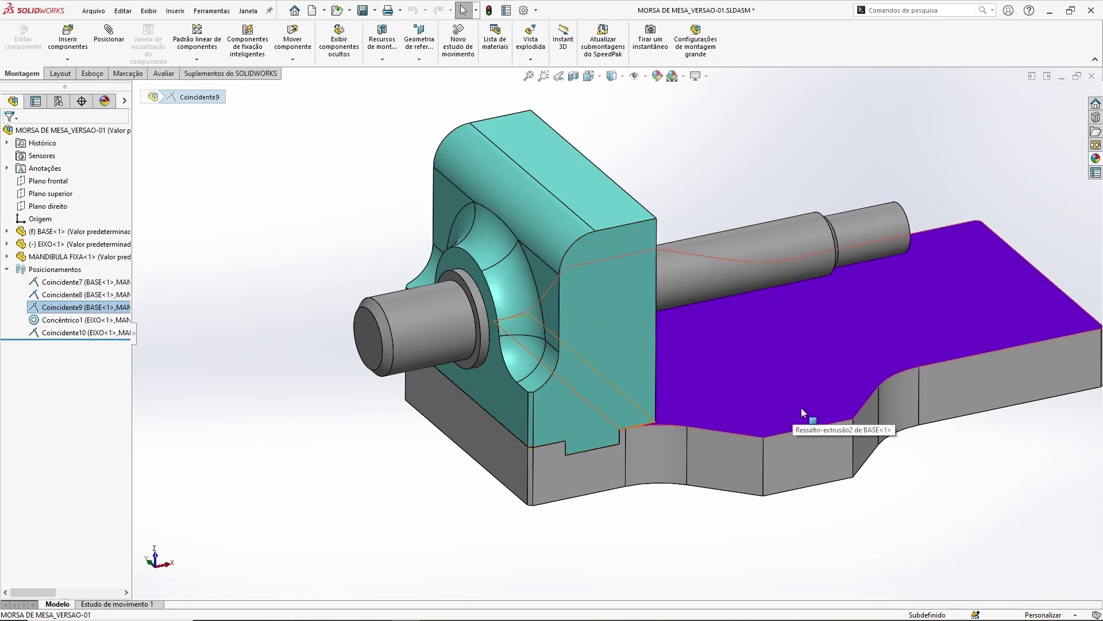
# Drag the fixed jaw to confirm it is immovable, then orbit and pick its front face.
pyautogui.click(687, 171)
pyautogui.moveTo(567, 172); pyautogui.dragTo(360, 114)
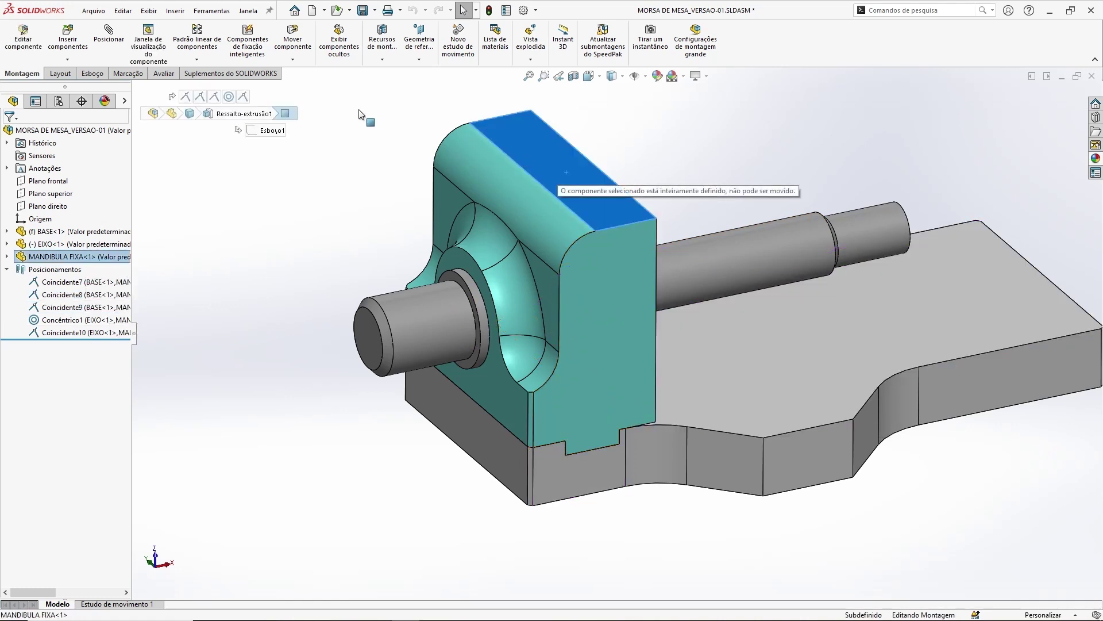
pyautogui.click(372, 144)
pyautogui.moveTo(372, 145); pyautogui.dragTo(752, 375, button='middle')
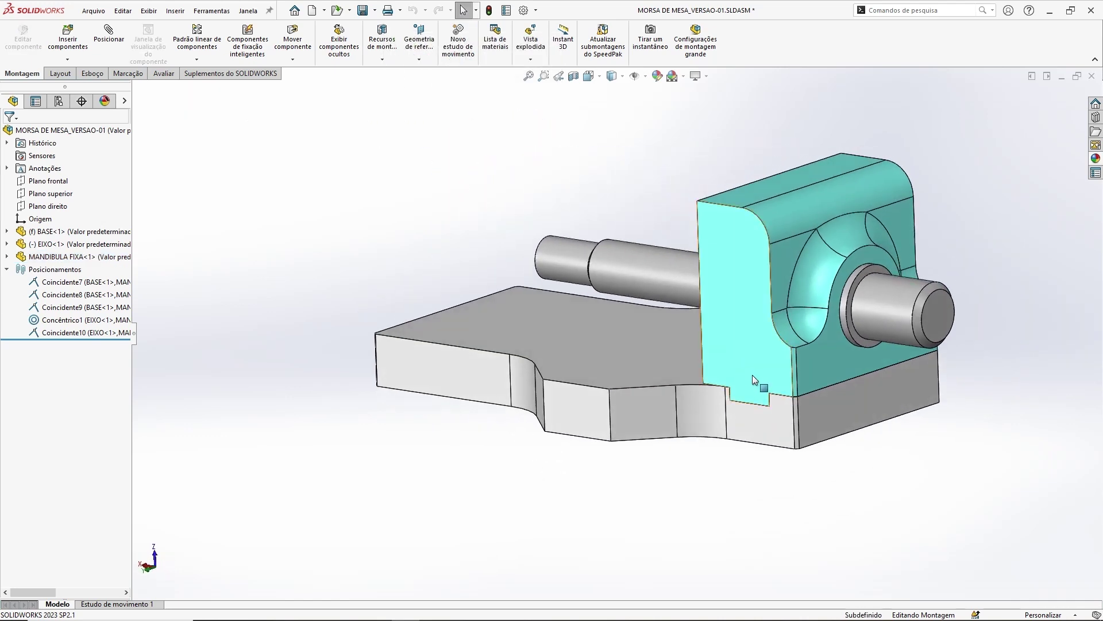
pyautogui.click(753, 375)
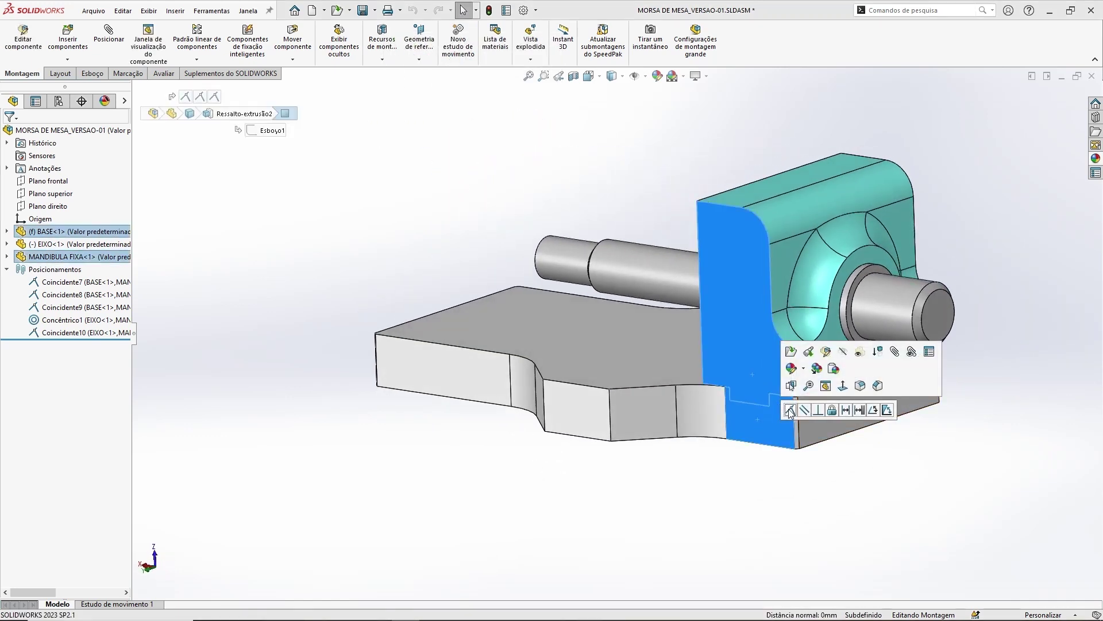
pyautogui.click(790, 411)
pyautogui.moveTo(790, 411); pyautogui.dragTo(760, 311, button='middle')
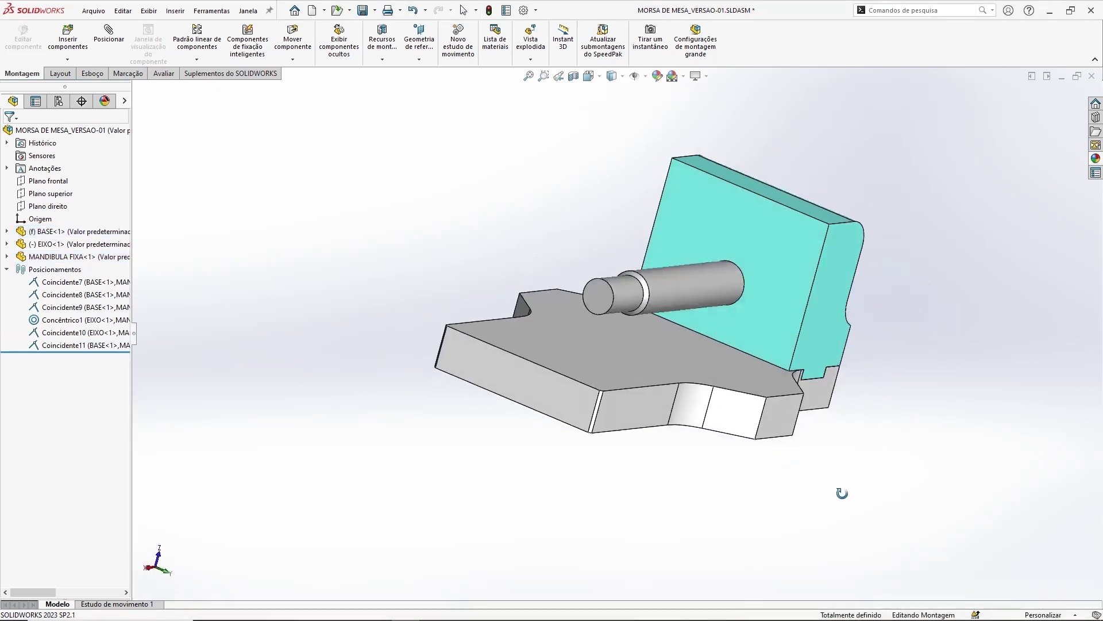
pyautogui.click(760, 310)
pyautogui.keyDown('ctrl'); pyautogui.click(573, 401); pyautogui.keyUp('ctrl')
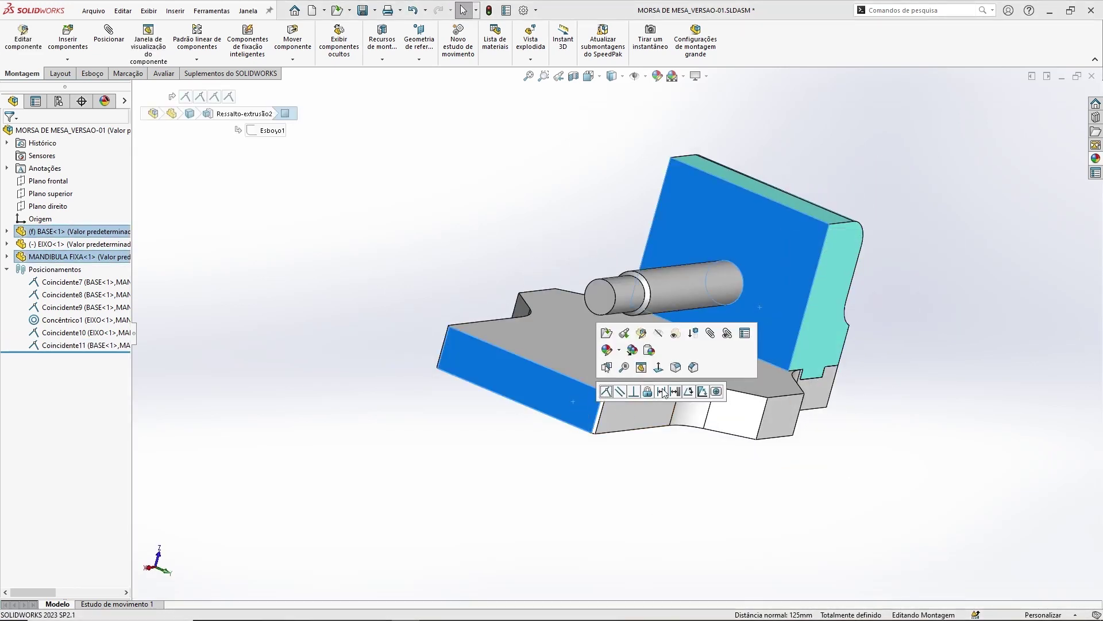
pyautogui.click(663, 391)
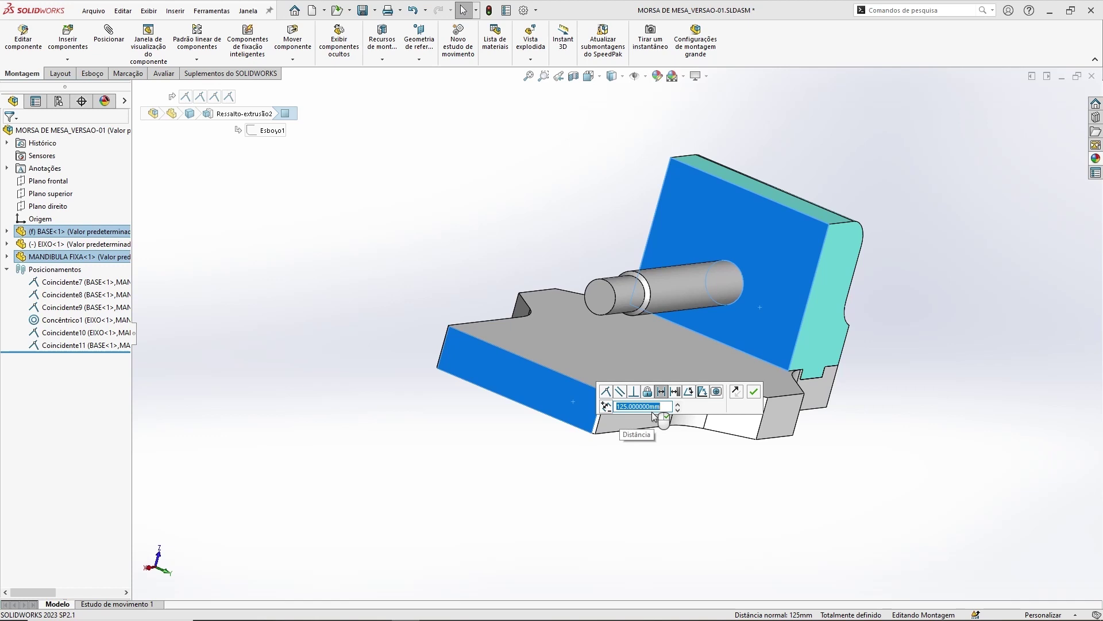
pyautogui.write('50')
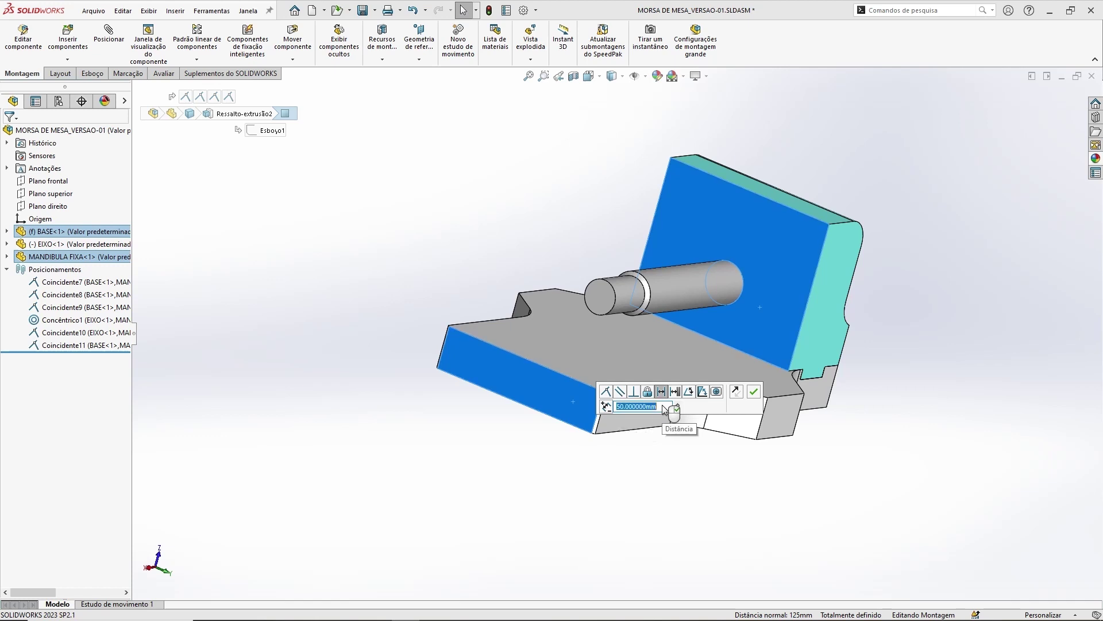
pyautogui.click(753, 392)
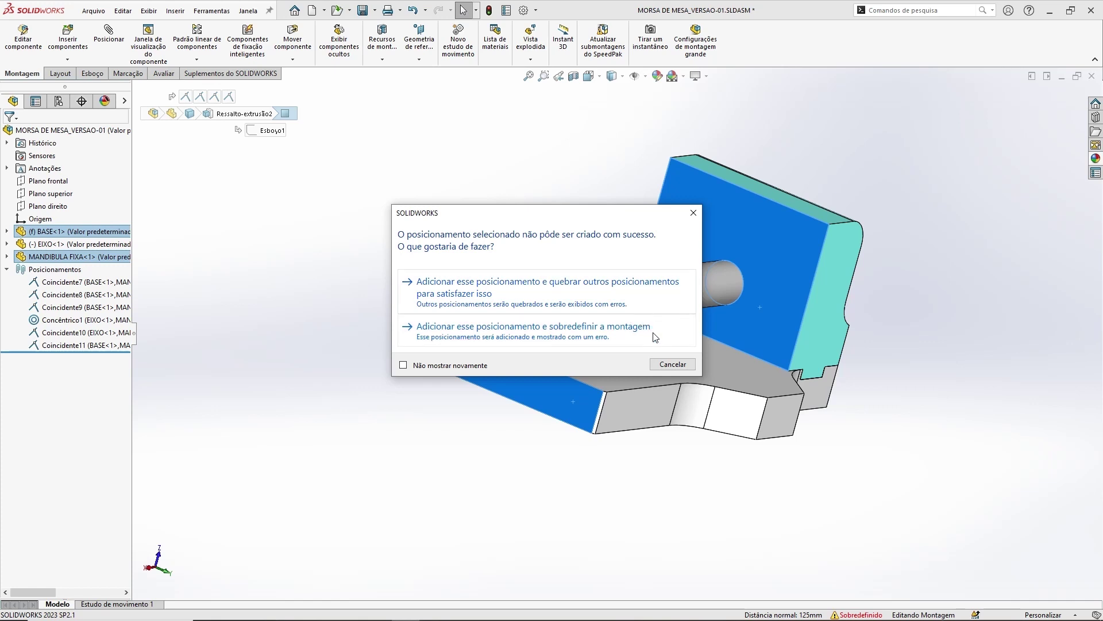
pyautogui.click(673, 365)
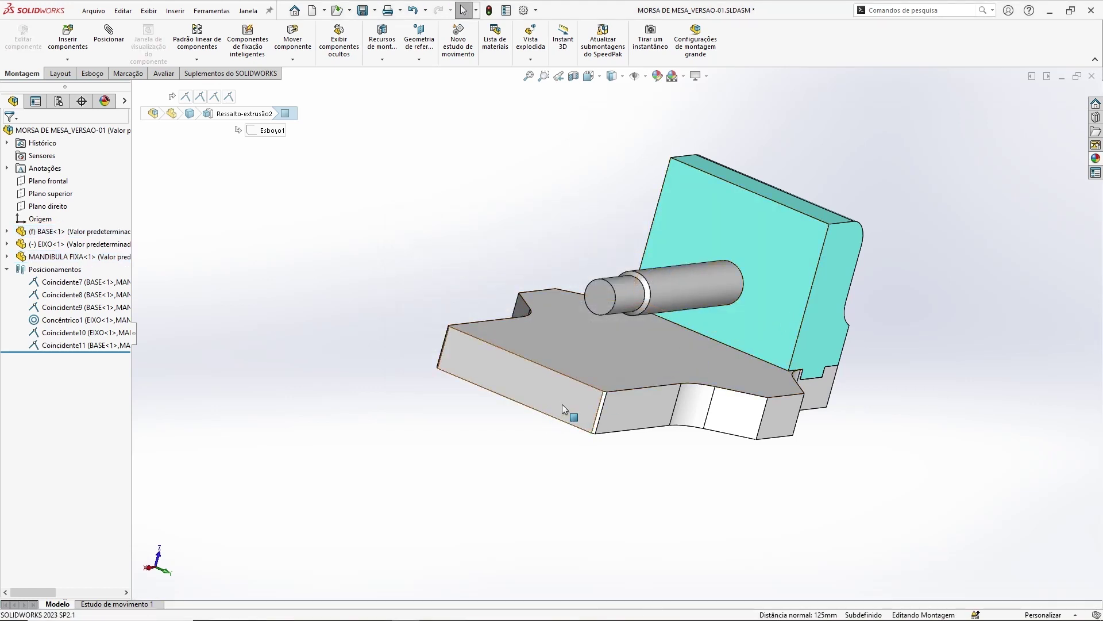
pyautogui.moveTo(867, 505)
pyautogui.mouseDown(button='middle')
pyautogui.moveTo(728, 459)
pyautogui.moveTo(770, 376)
pyautogui.mouseUp(button='middle')
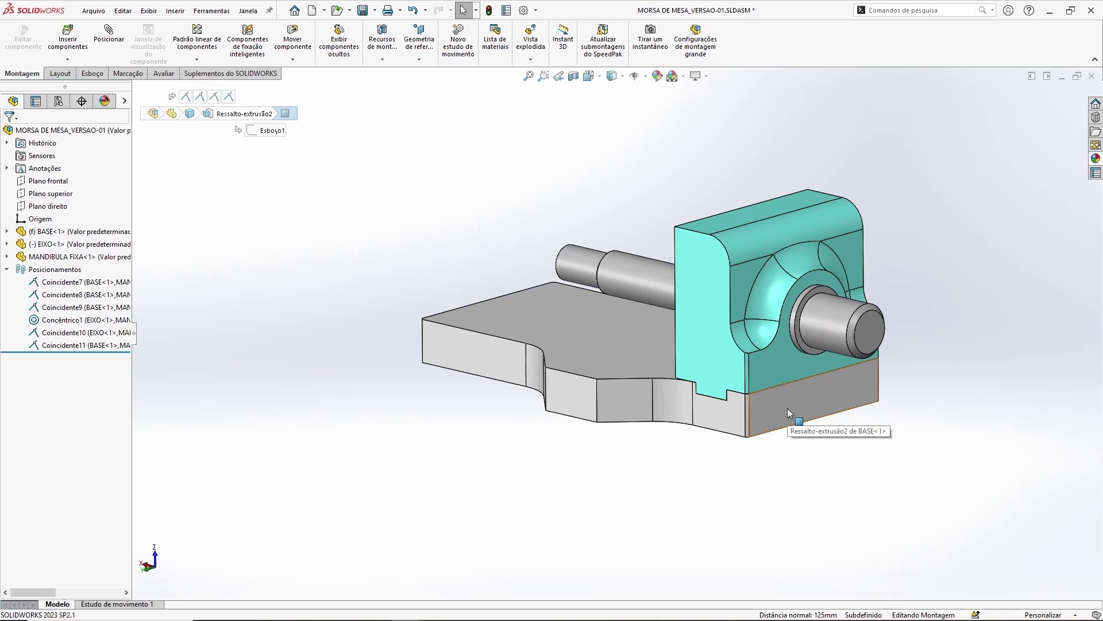
pyautogui.rightClick(81, 347)
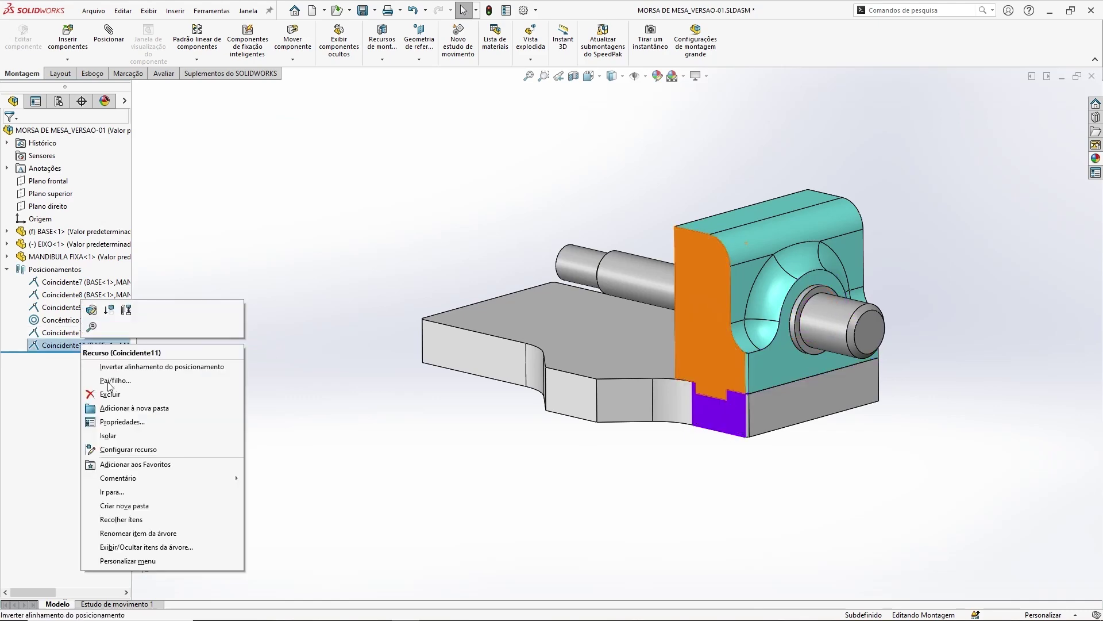
pyautogui.click(101, 394)
pyautogui.click(637, 248)
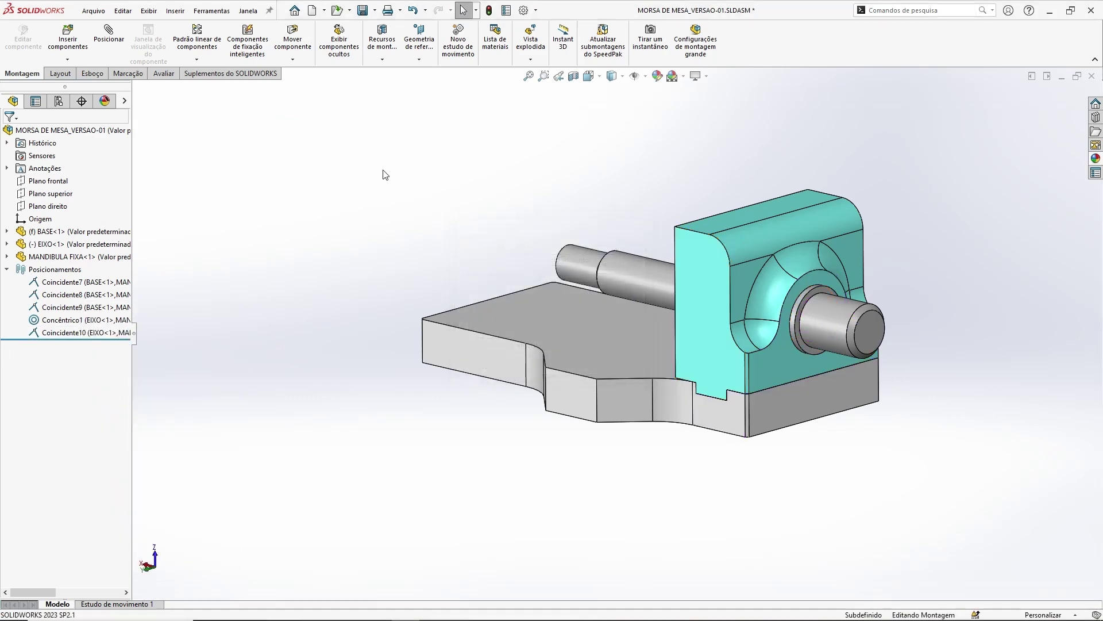
pyautogui.moveTo(774, 381); pyautogui.dragTo(607, 355, button='middle')
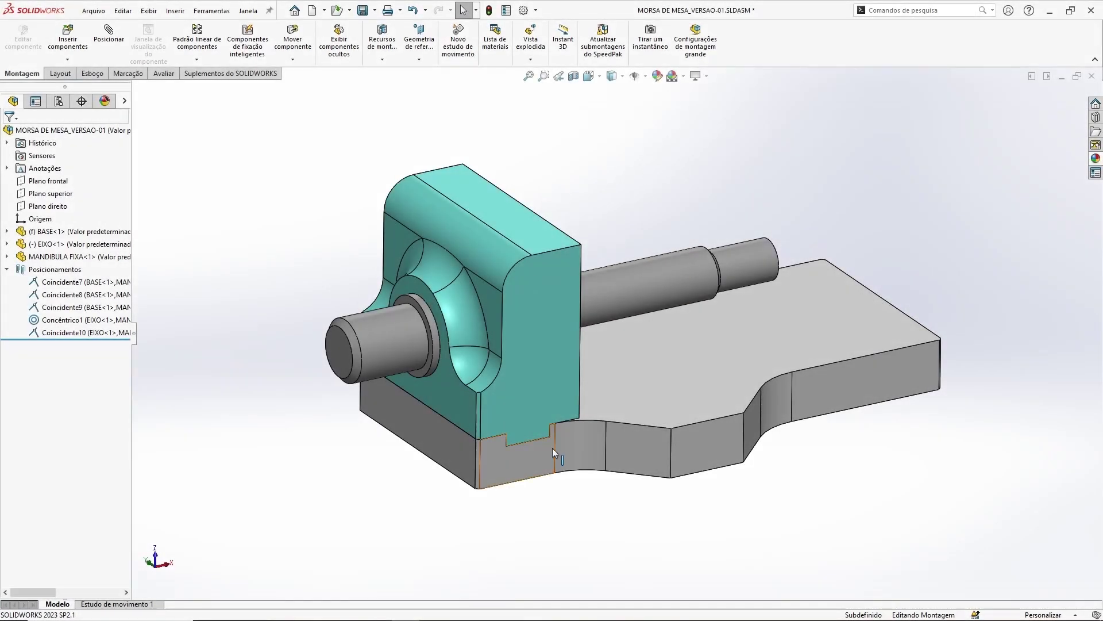
pyautogui.scroll(-3, 553, 447)
pyautogui.scroll(-2, 540, 447)
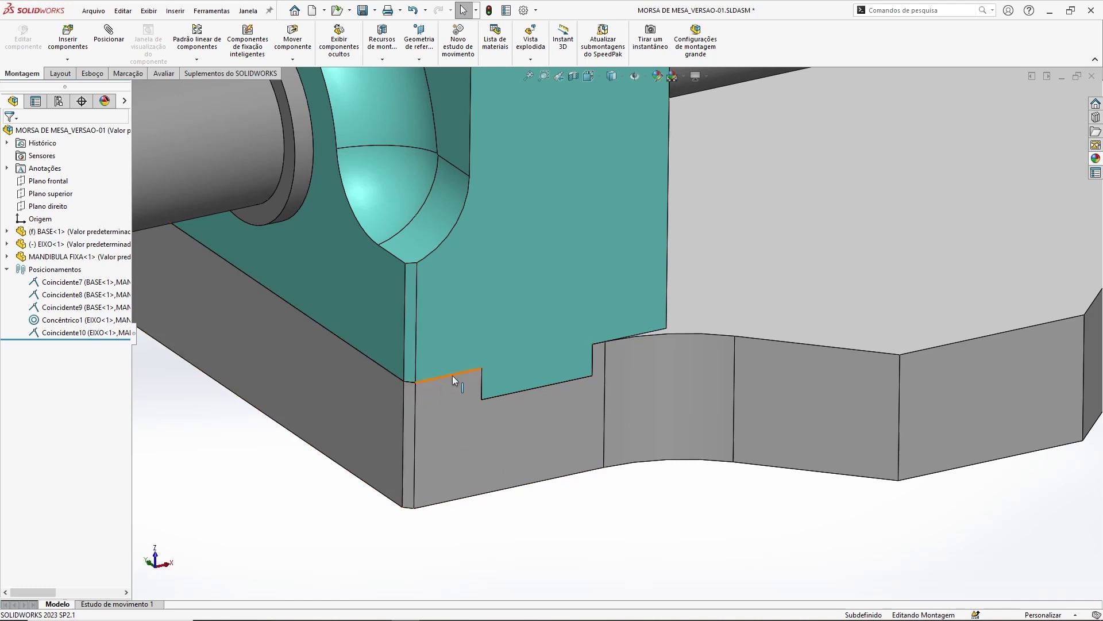
pyautogui.moveTo(606, 503)
pyautogui.mouseDown(button='middle')
pyautogui.moveTo(584, 435)
pyautogui.moveTo(532, 413)
pyautogui.mouseUp(button='middle')
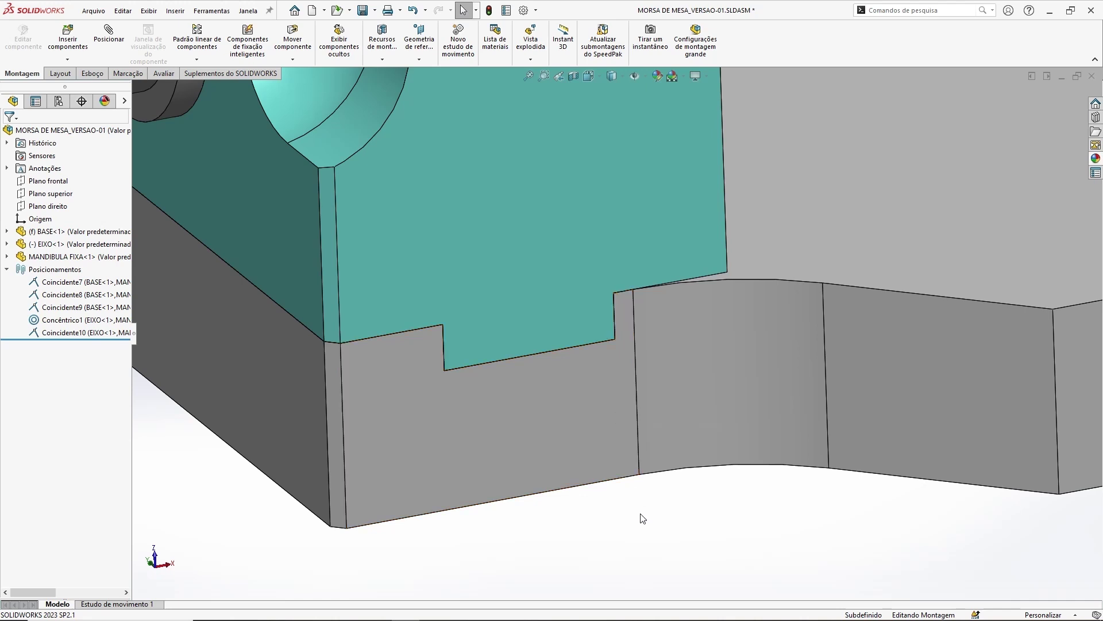
pyautogui.scroll(2, 641, 518)
pyautogui.scroll(3, 640, 517)
pyautogui.scroll(3, 641, 518)
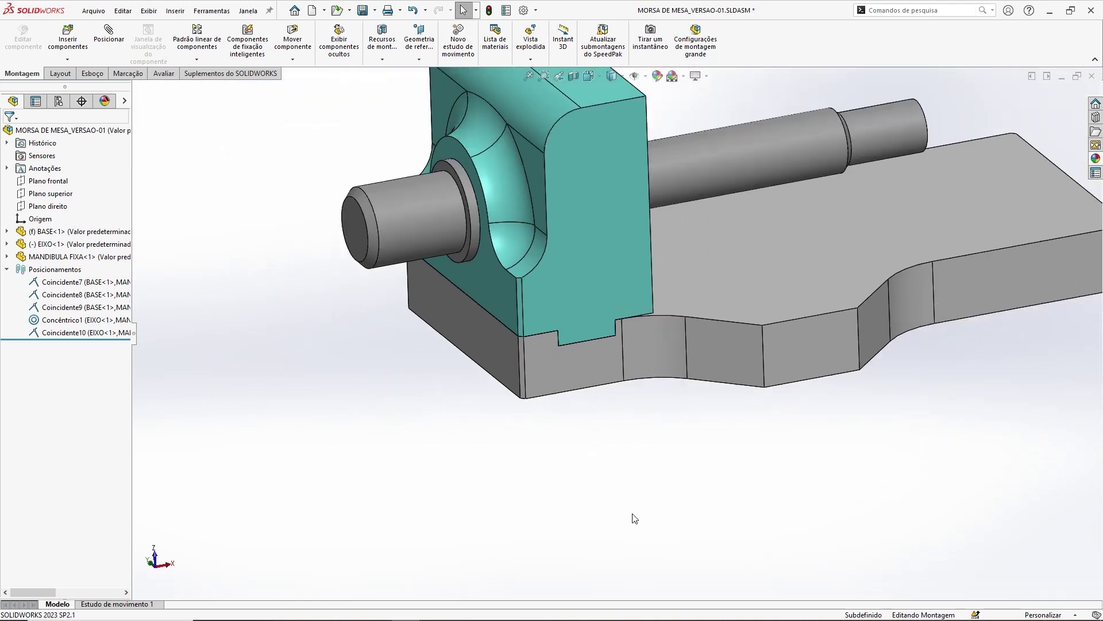
pyautogui.scroll(2, 737, 458)
pyautogui.scroll(2, 707, 463)
pyautogui.scroll(1, 672, 468)
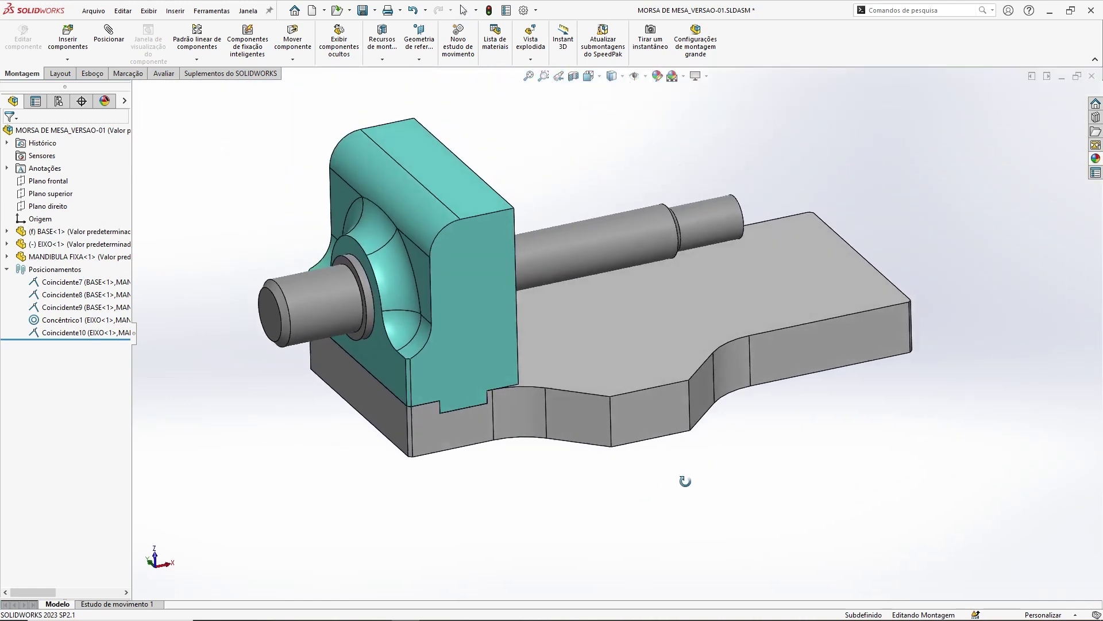
pyautogui.scroll(1, 686, 483)
pyautogui.keyDown('ctrl'); pyautogui.moveTo(692, 492); pyautogui.dragTo(699, 503, button='middle'); pyautogui.keyUp('ctrl')
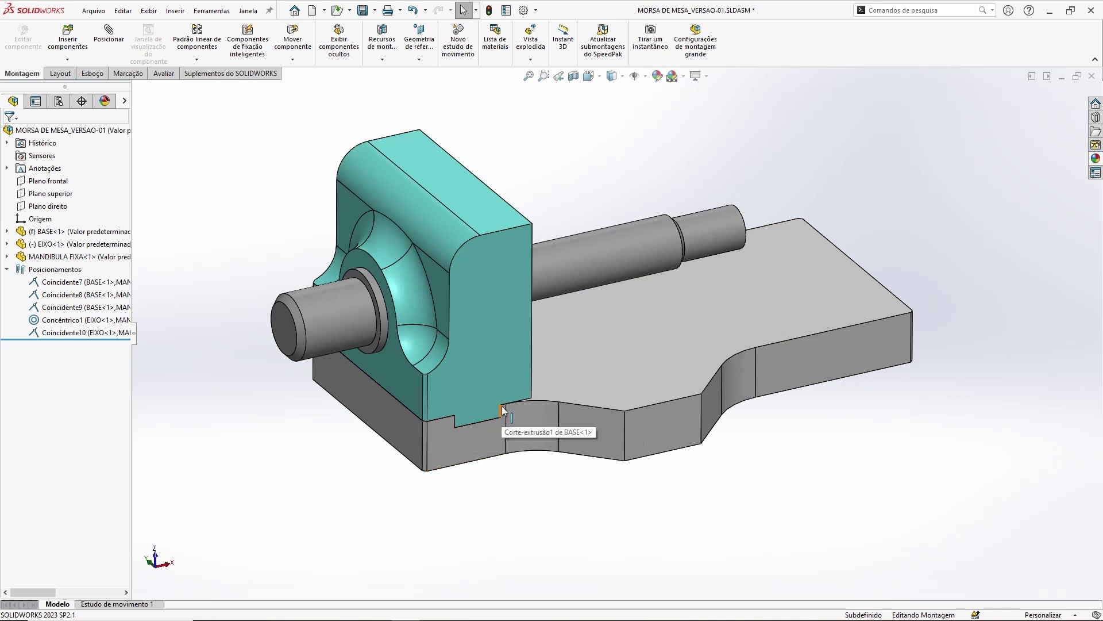
pyautogui.click(492, 381)
pyautogui.click(482, 438)
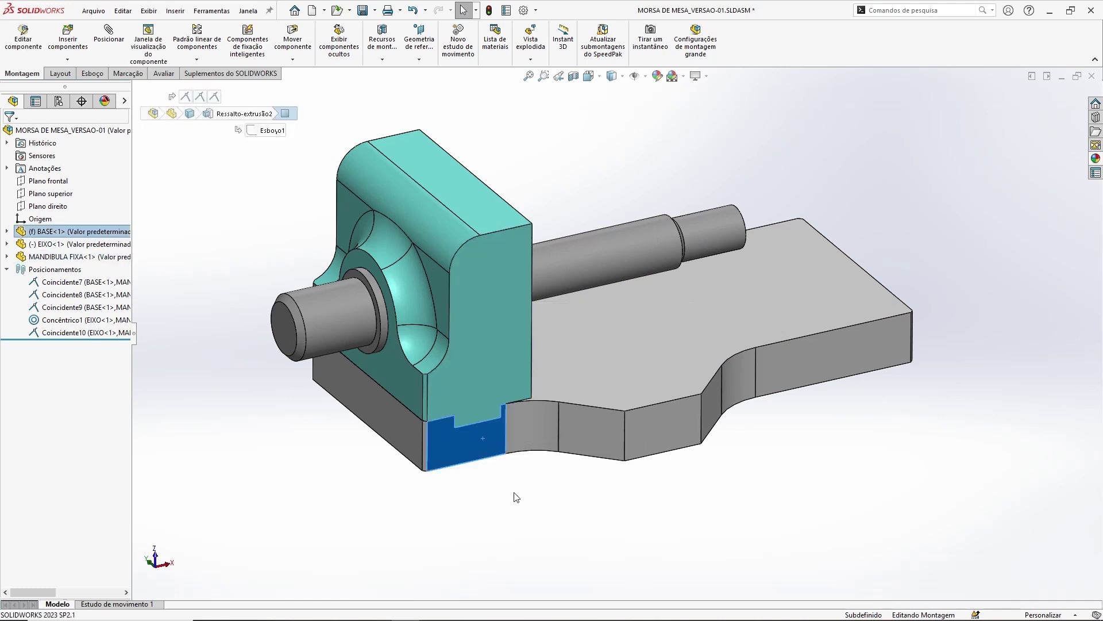
pyautogui.press('Escape')
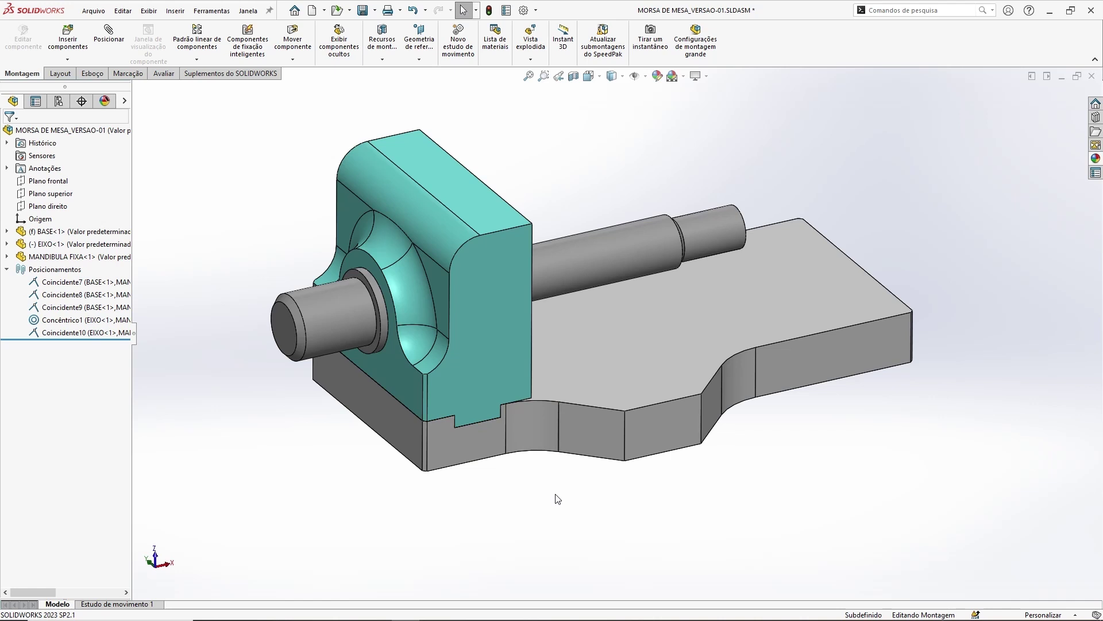
pyautogui.scroll(-6, 482, 431)
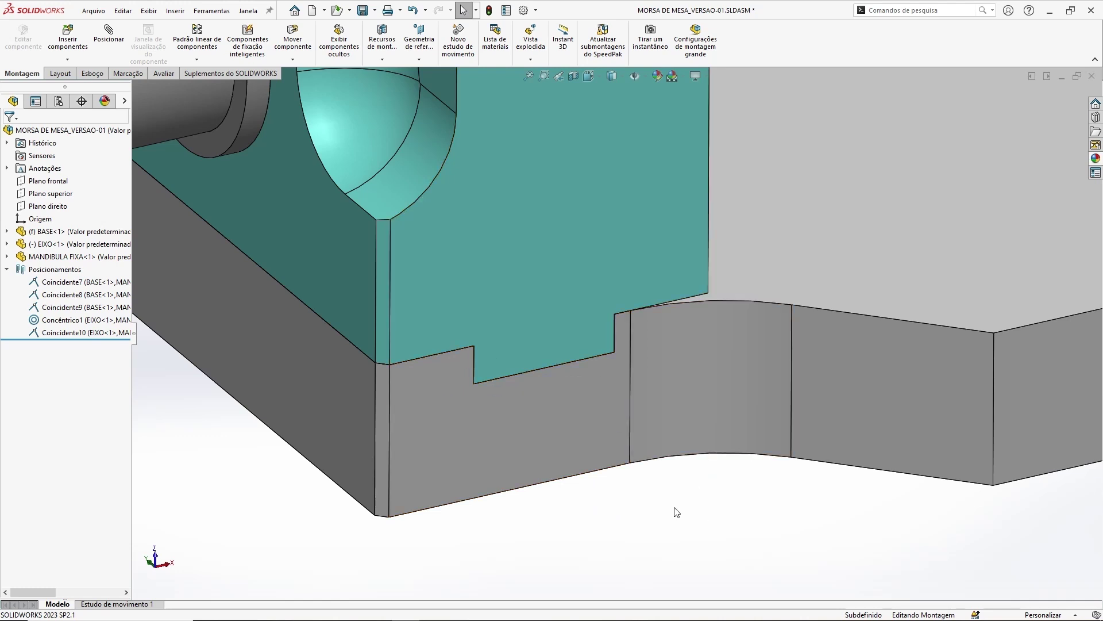
pyautogui.scroll(2, 672, 511)
pyautogui.scroll(2, 670, 512)
pyautogui.scroll(2, 663, 509)
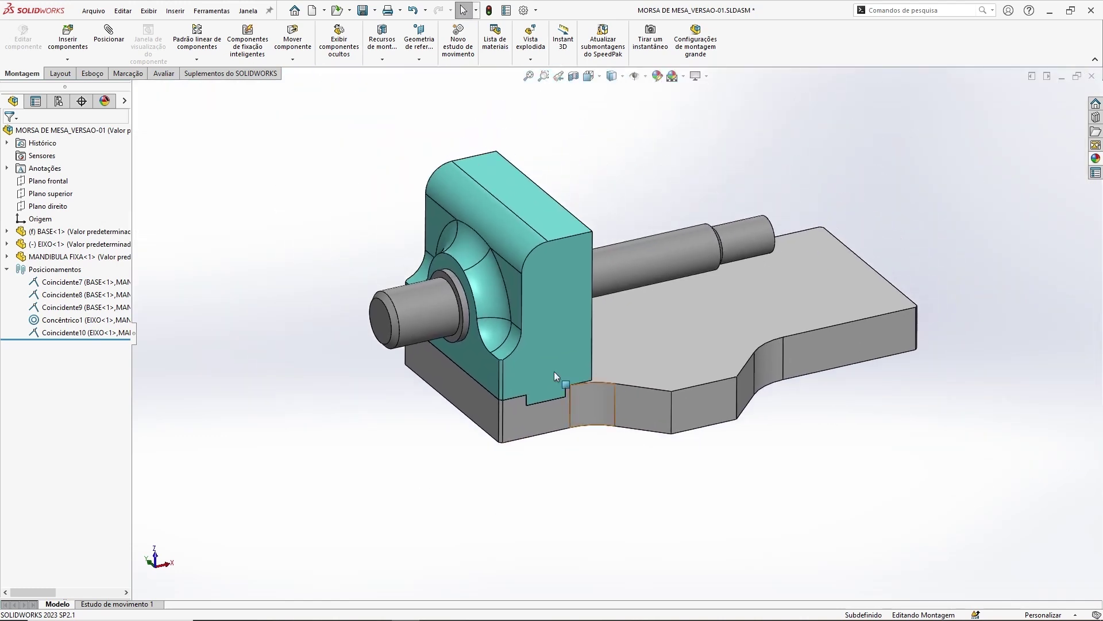
pyautogui.moveTo(690, 470)
pyautogui.mouseDown(button='middle')
pyautogui.moveTo(636, 500)
pyautogui.moveTo(647, 516)
pyautogui.mouseUp(button='middle')
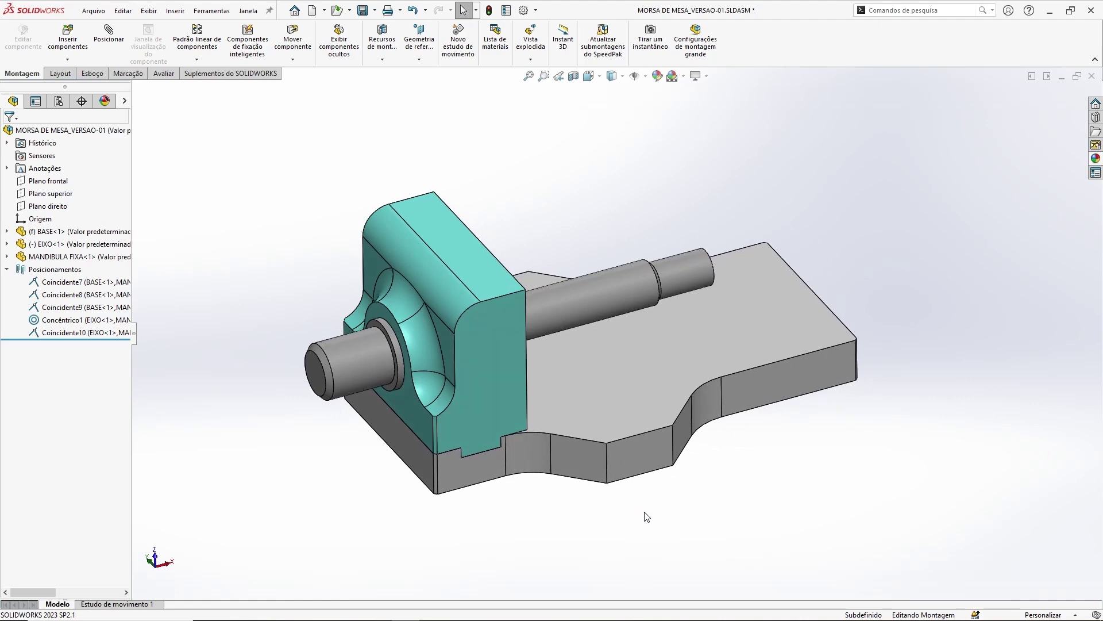